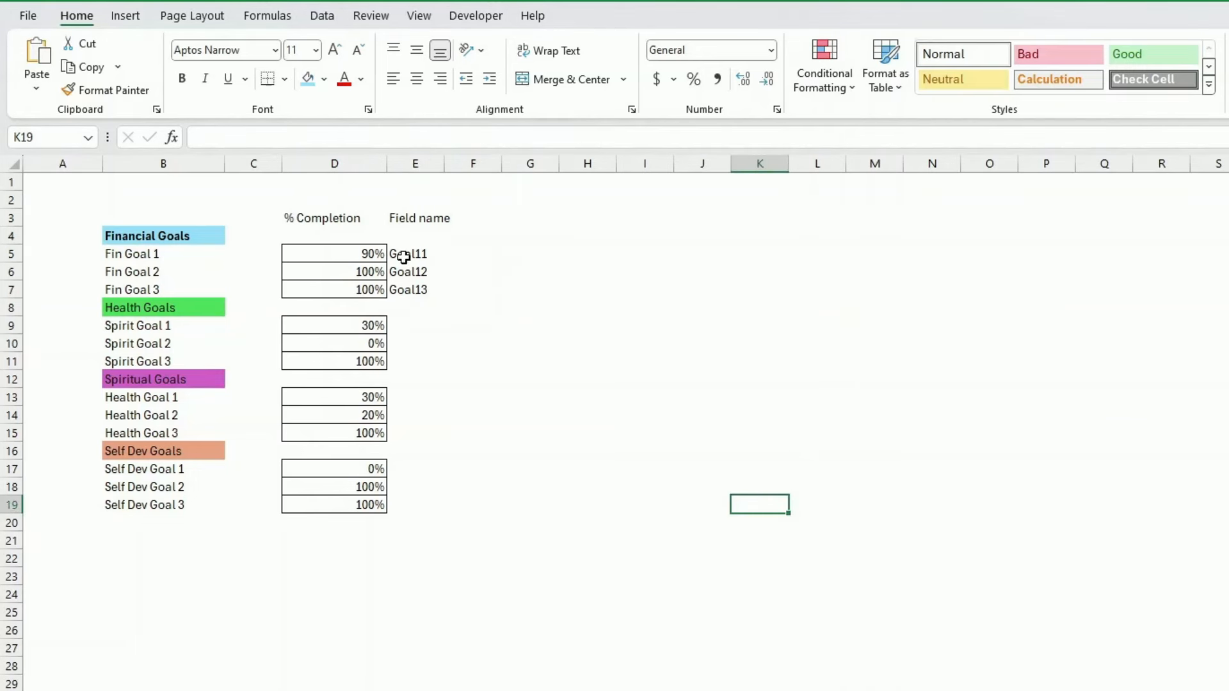
Review the four goal category headings and the individual goals listed under them in column B.
click(169, 451)
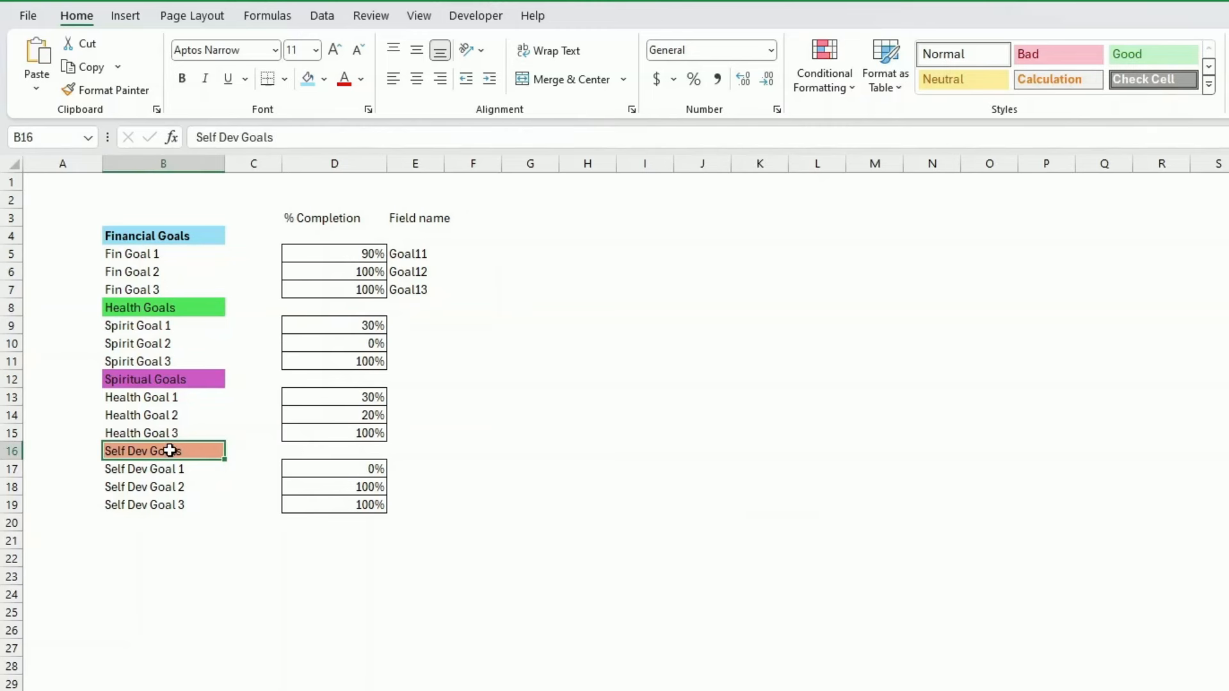
click(169, 236)
click(174, 309)
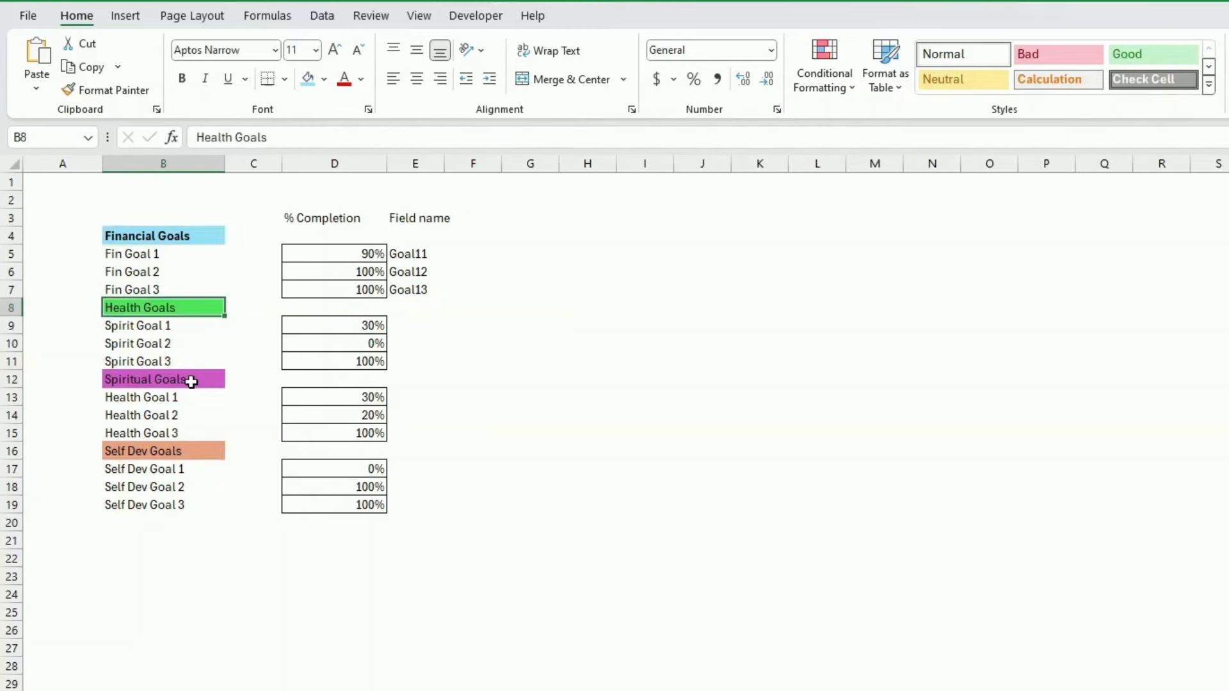
click(190, 379)
click(173, 453)
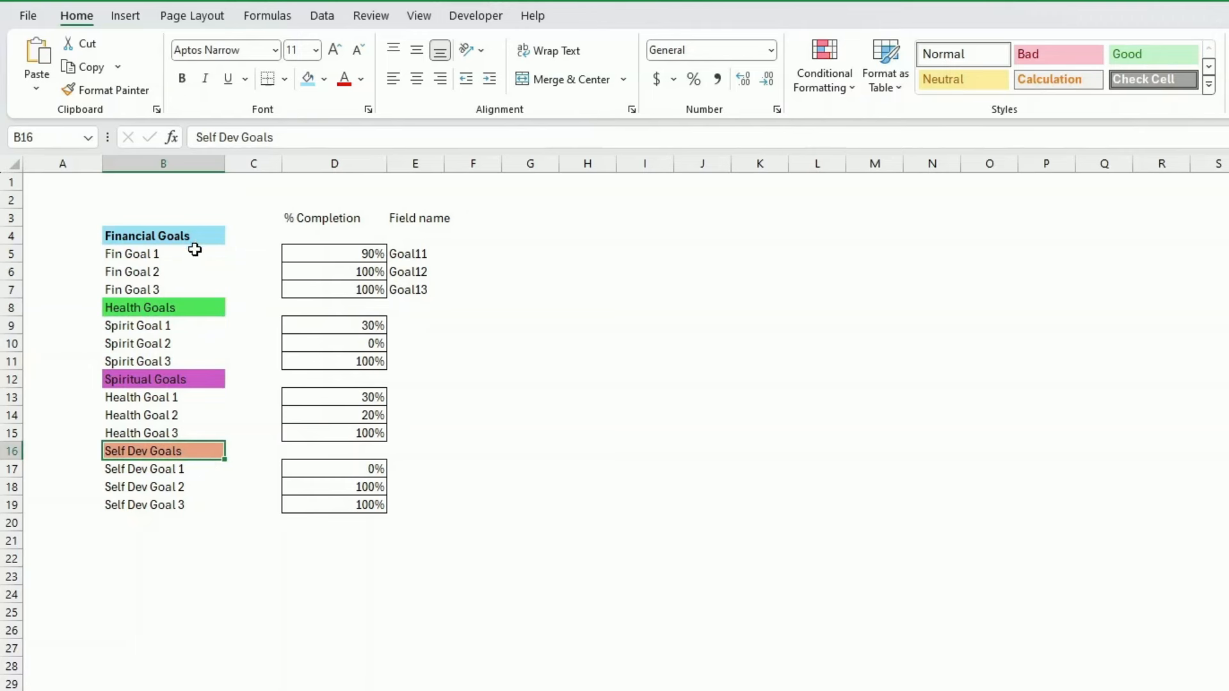
drag(160, 255, 173, 354)
click(173, 326)
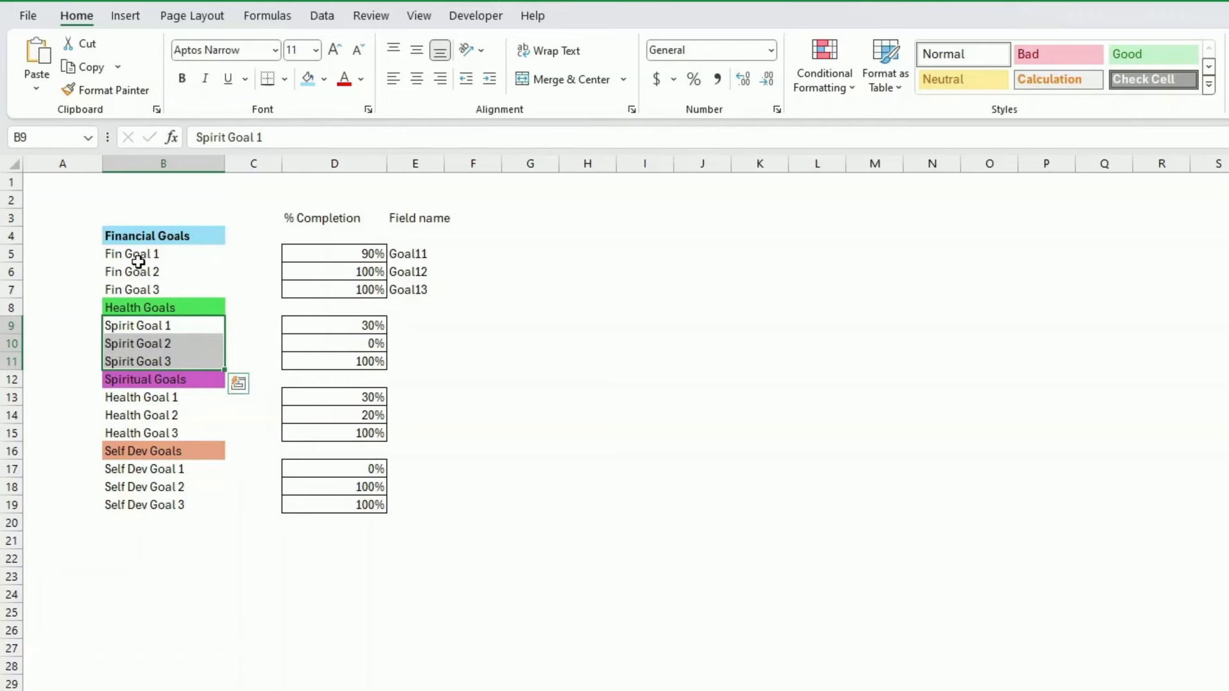
Swap the label blocks B9:B11 and B13:B15 so the Health goals sit under Health Goals and the Spirit goals under Spiritual Goals.
drag(141, 258, 169, 360)
drag(166, 371, 568, 360)
mouse_move(156, 400)
mouse_down()
mouse_move(156, 426)
mouse_move(163, 362)
mouse_up()
mouse_move(593, 325)
mouse_down()
mouse_move(595, 362)
mouse_move(568, 384)
mouse_move(233, 440)
mouse_move(192, 434)
mouse_up()
click(634, 468)
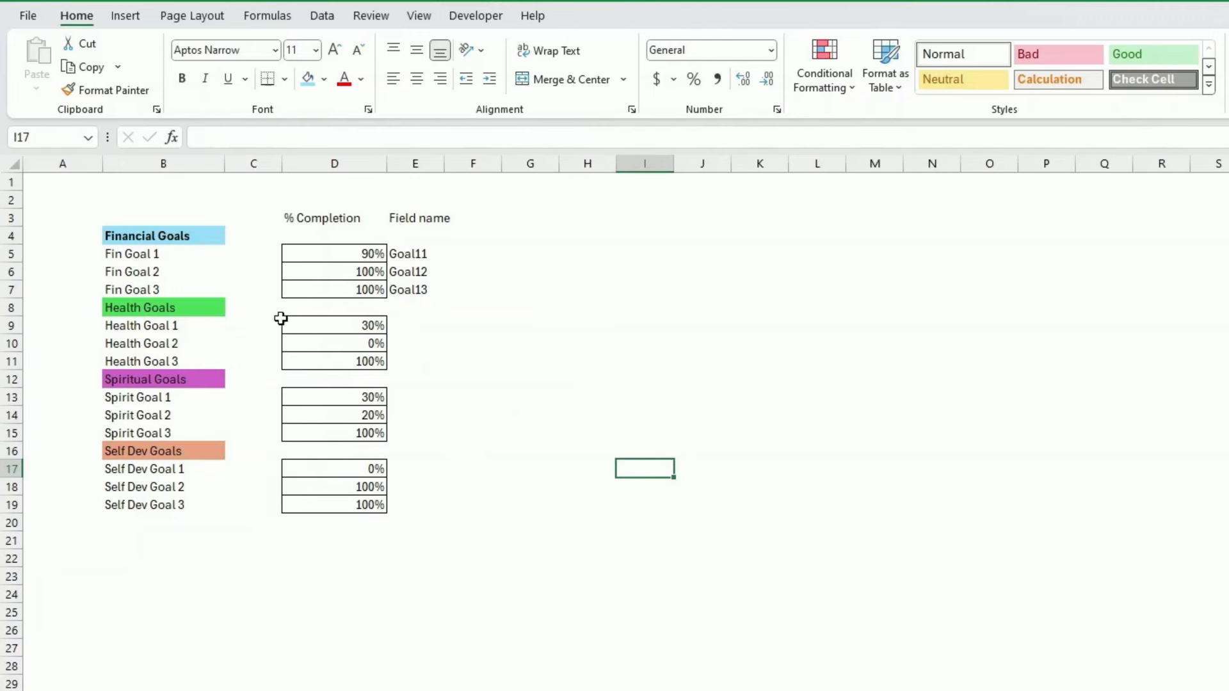
Examine the % Completion entries in column D for the goals of each category.
click(333, 251)
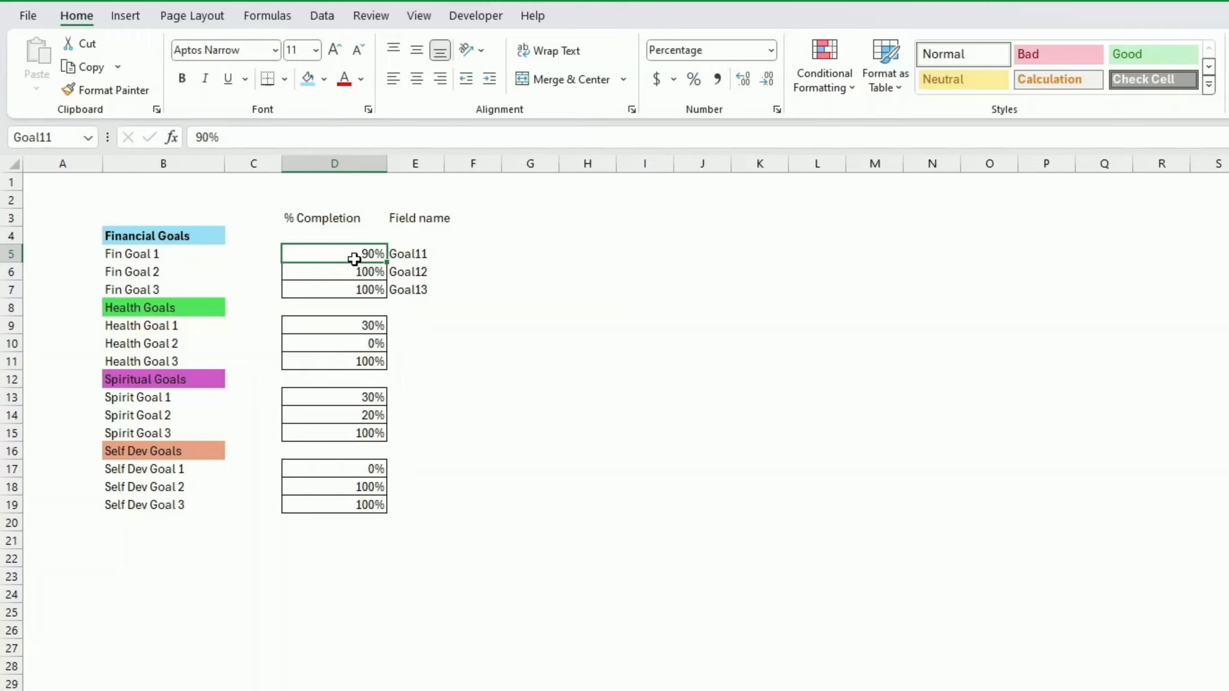
key(Down)
key(Down)
key(Down)
key(Down)
key(Down)
key(Down)
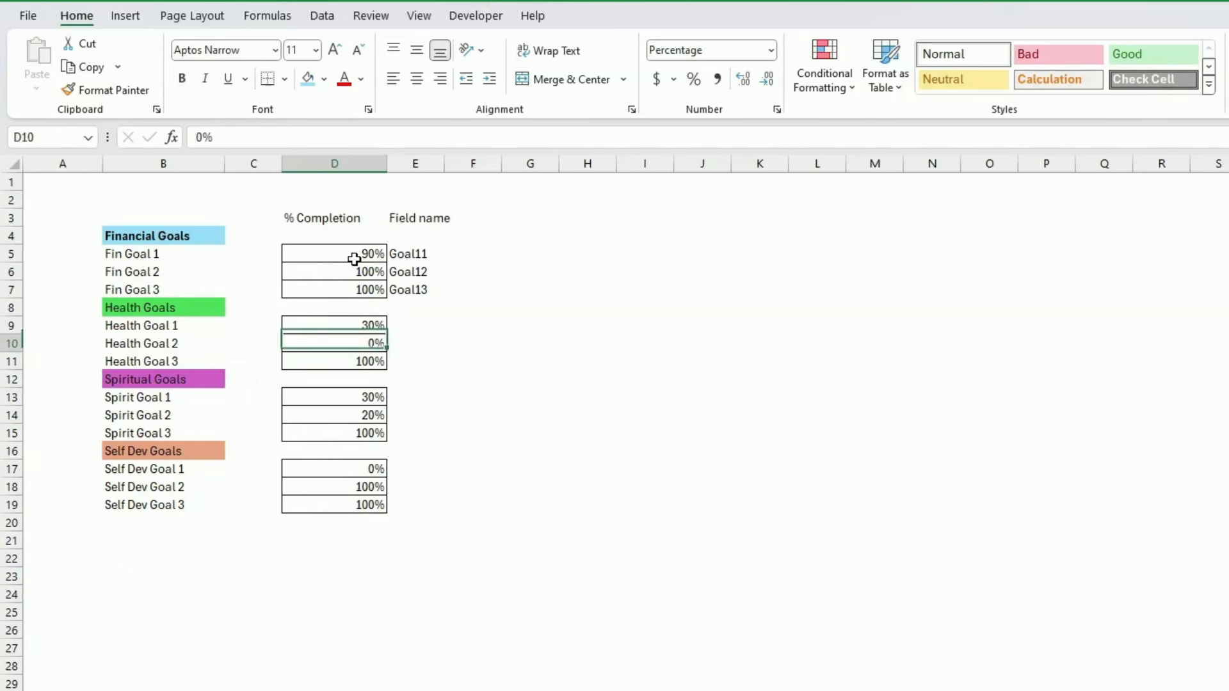
key(Down)
key(Down)
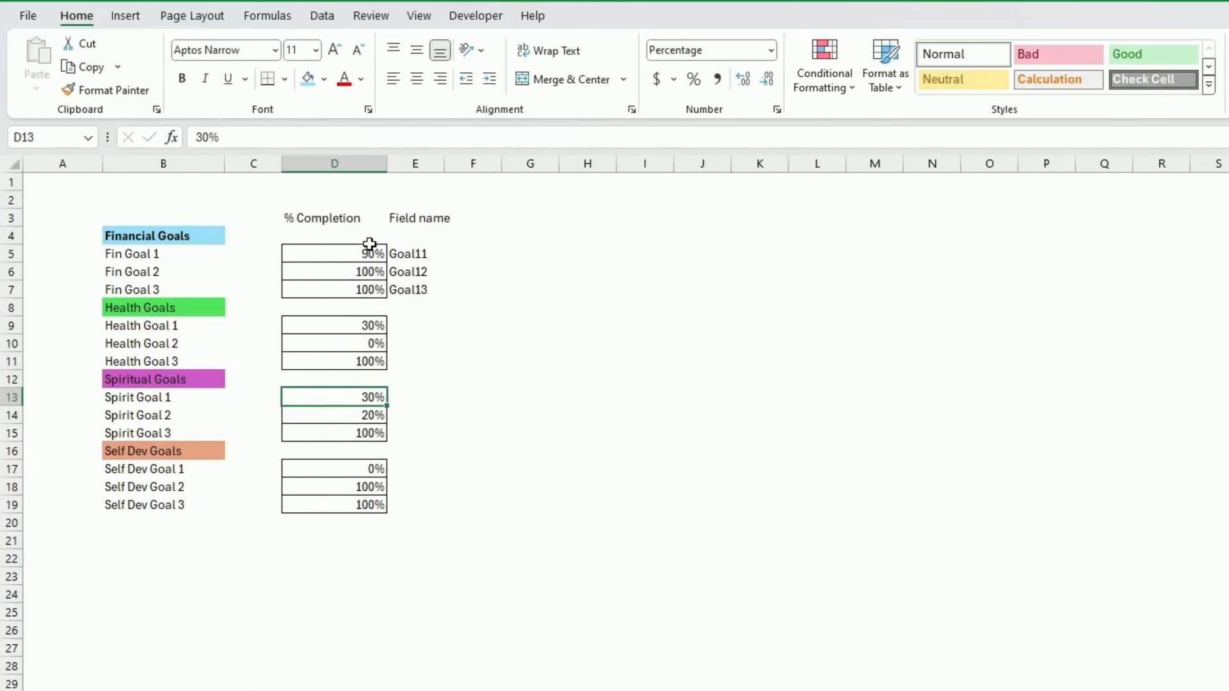
click(169, 235)
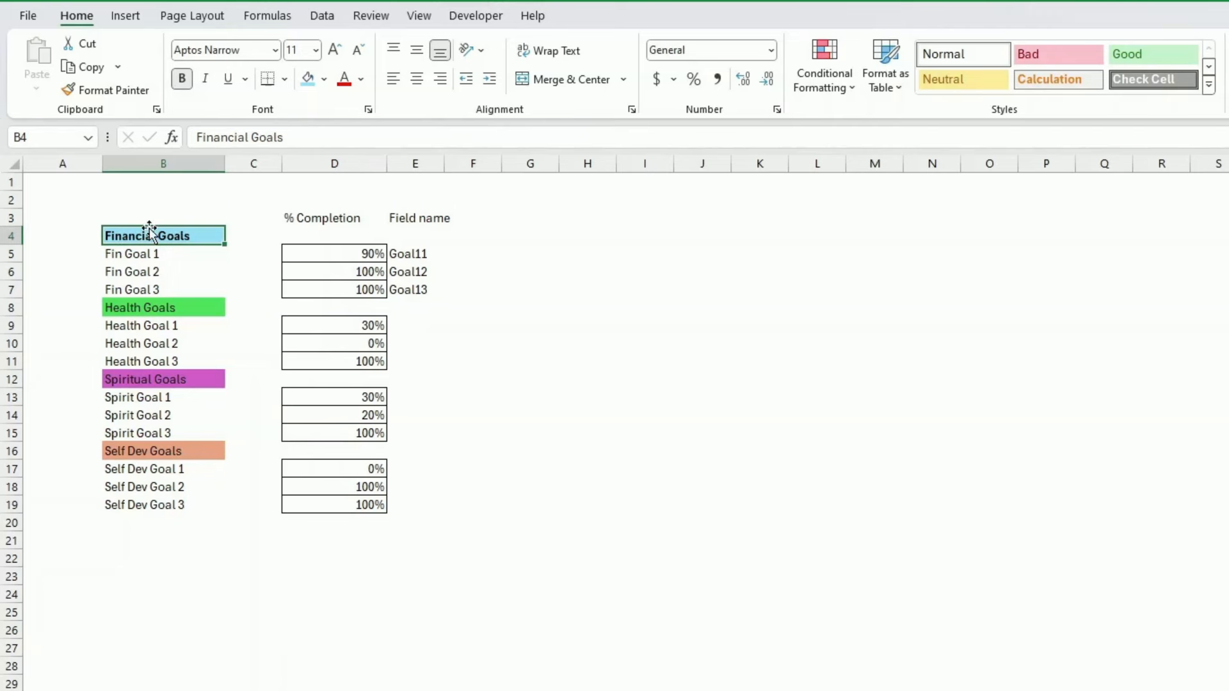
click(346, 256)
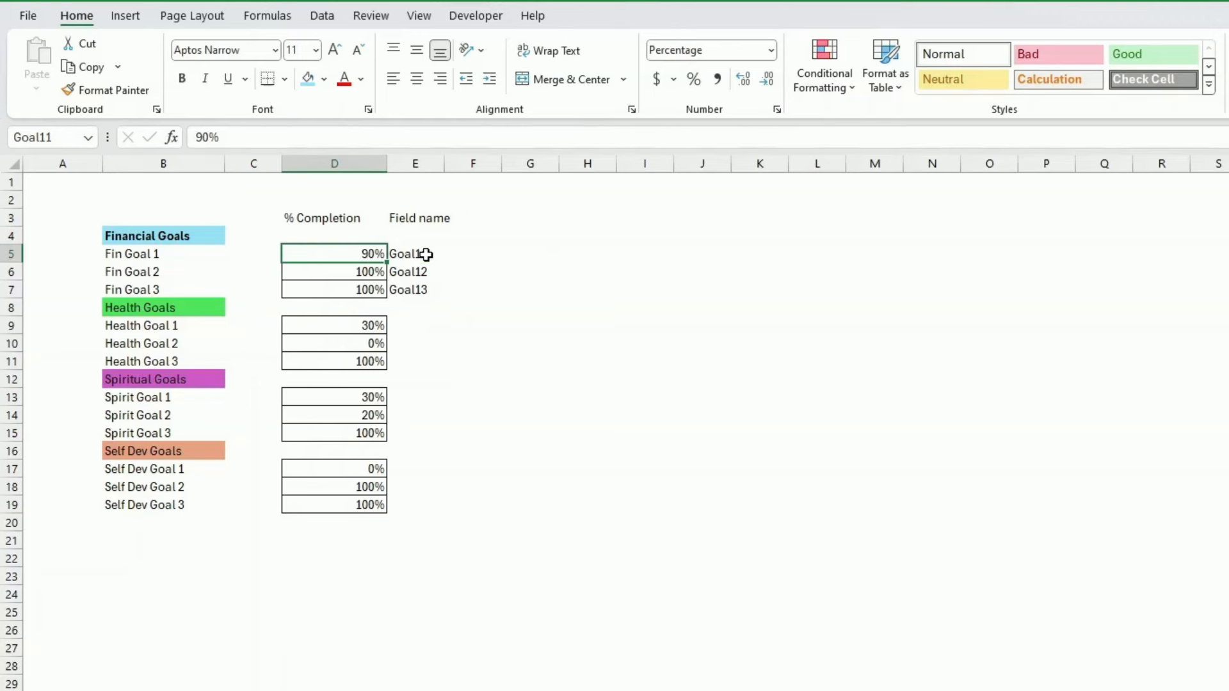
drag(373, 253, 358, 506)
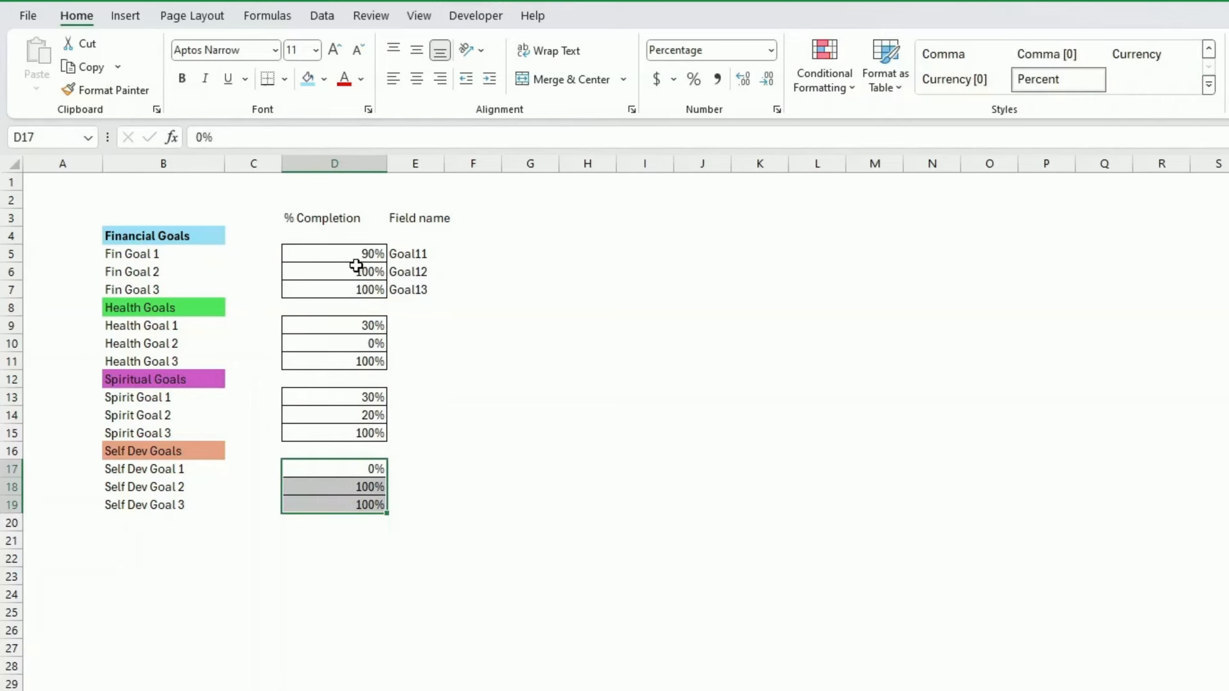
drag(357, 254, 359, 286)
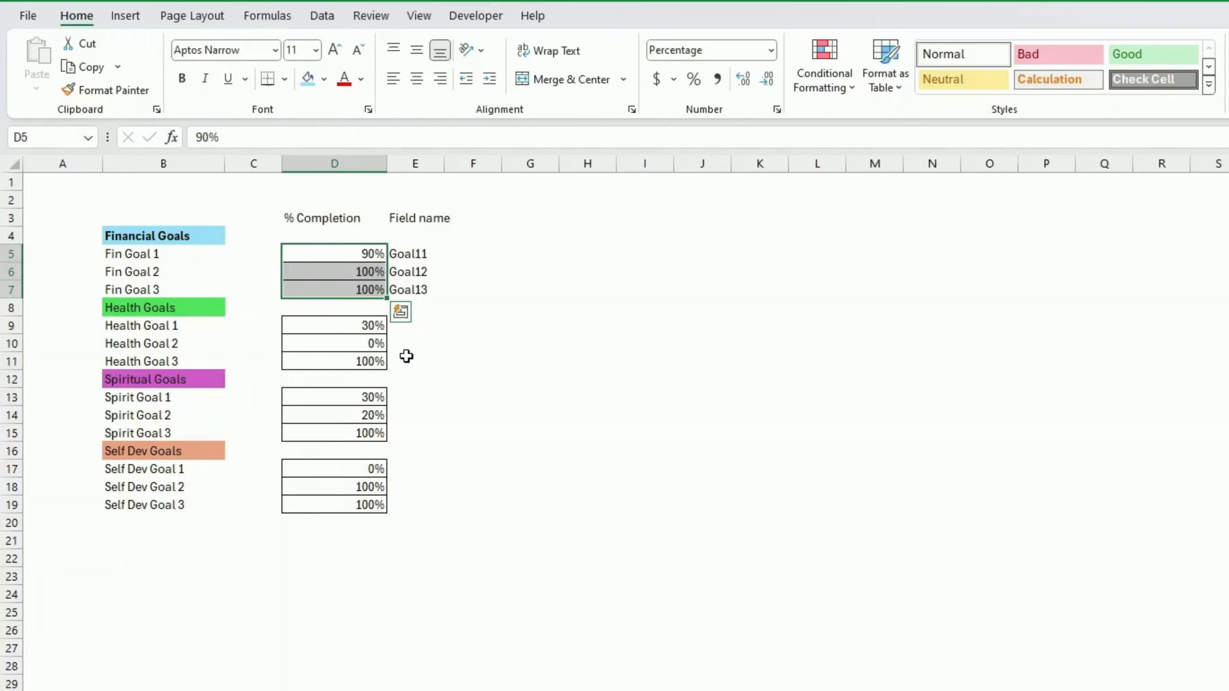
Check the defined name assigned to the Fin Goal 1 completion cell D5.
click(370, 254)
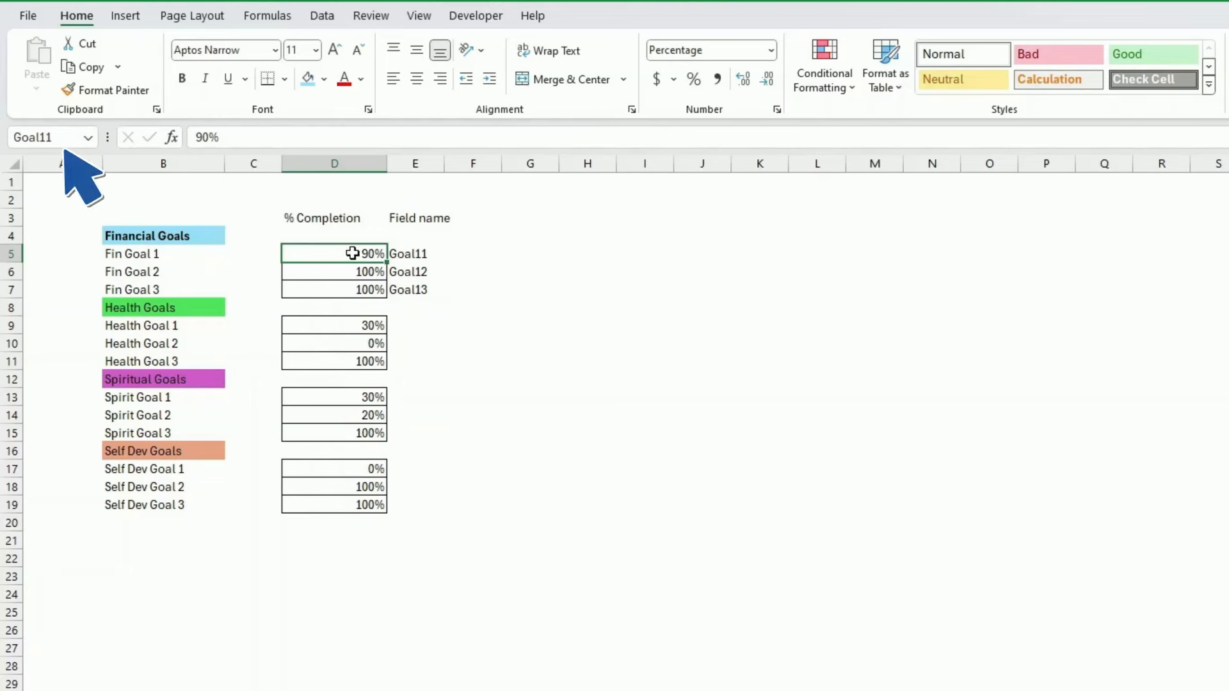
click(66, 137)
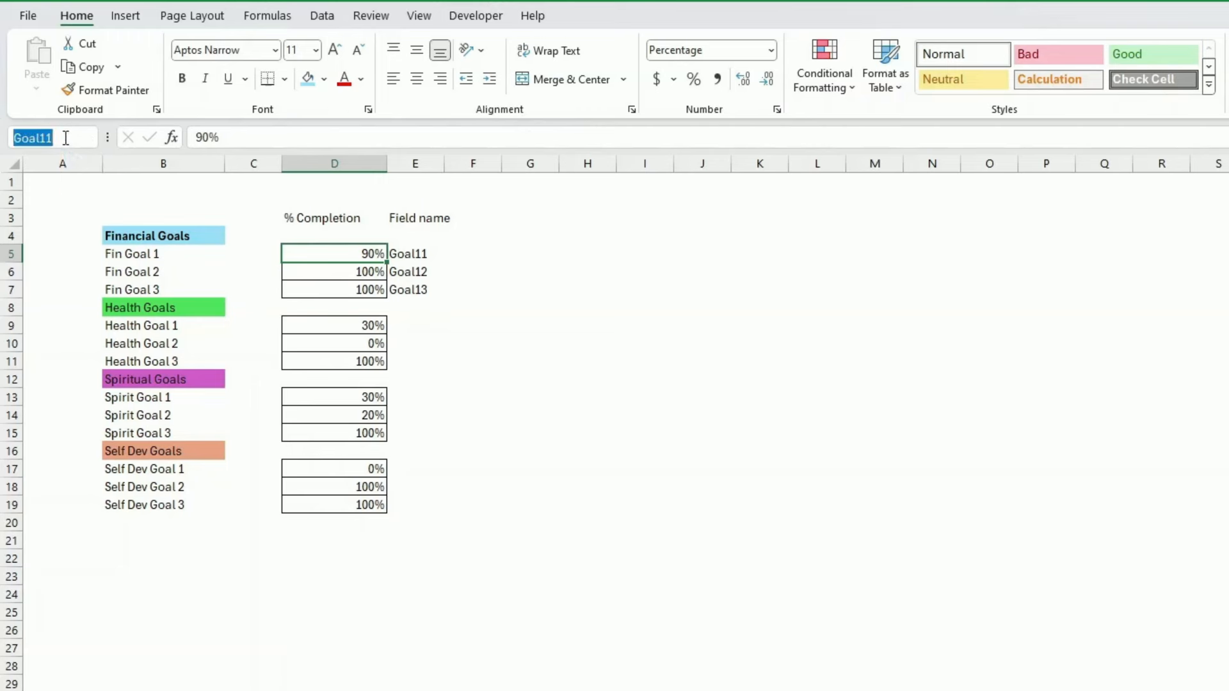
key(Return)
key(Down)
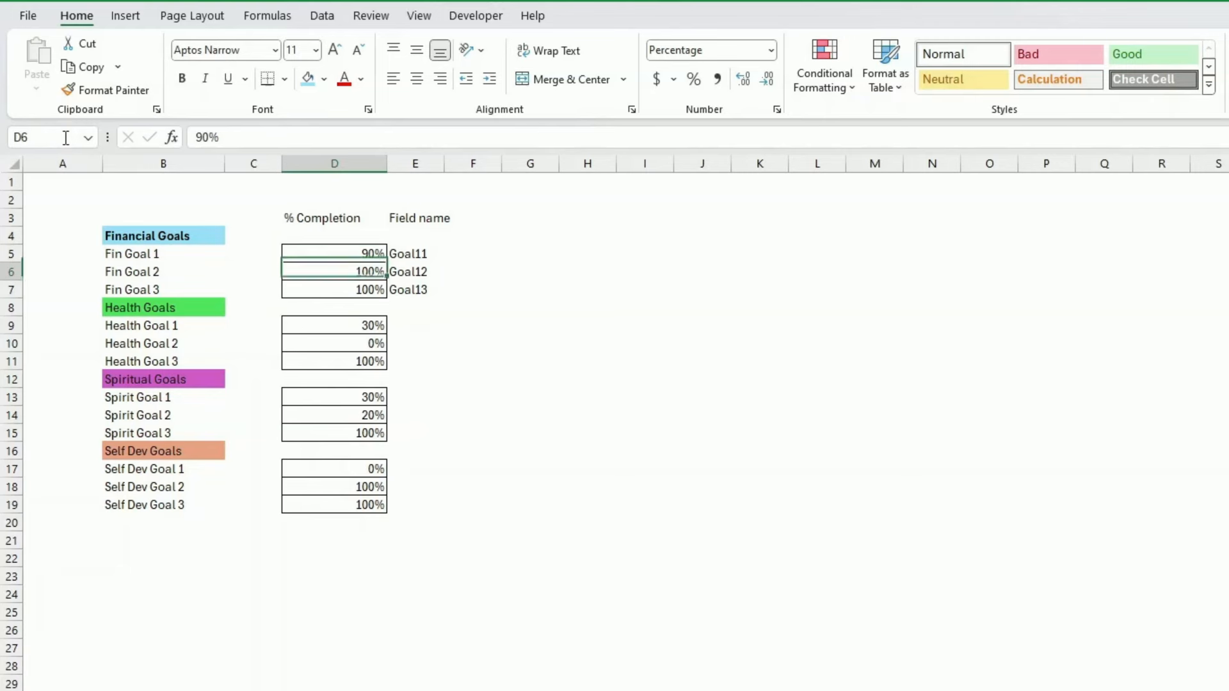
click(356, 256)
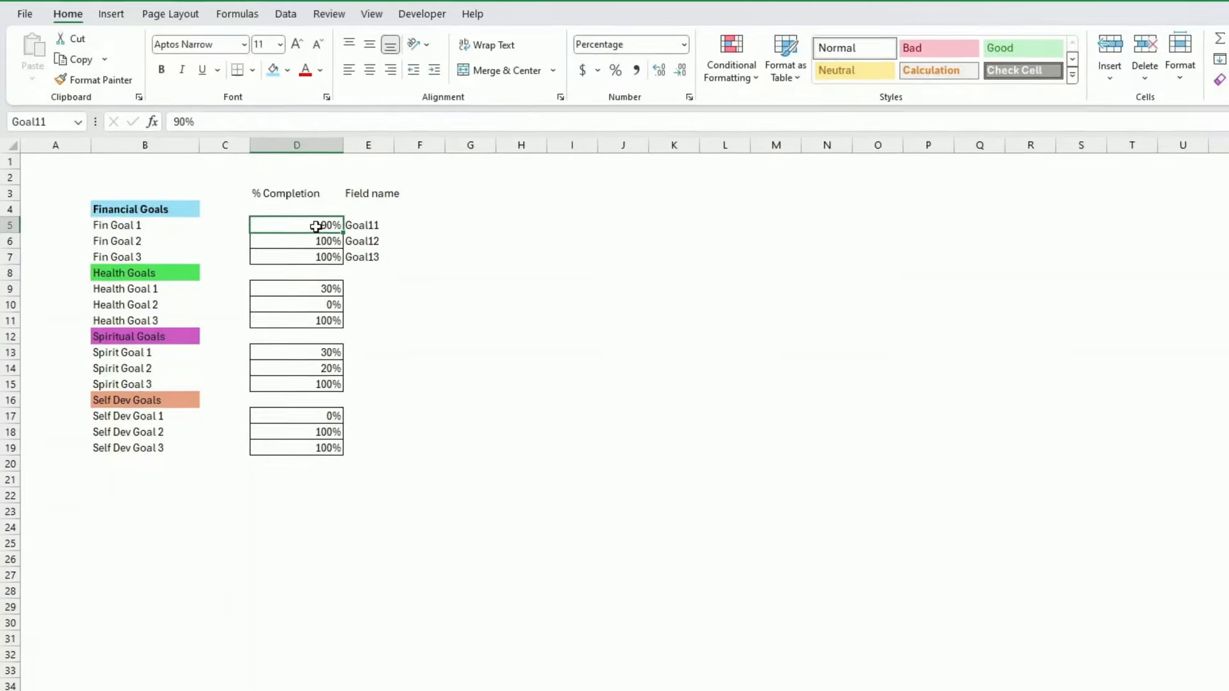
click(236, 14)
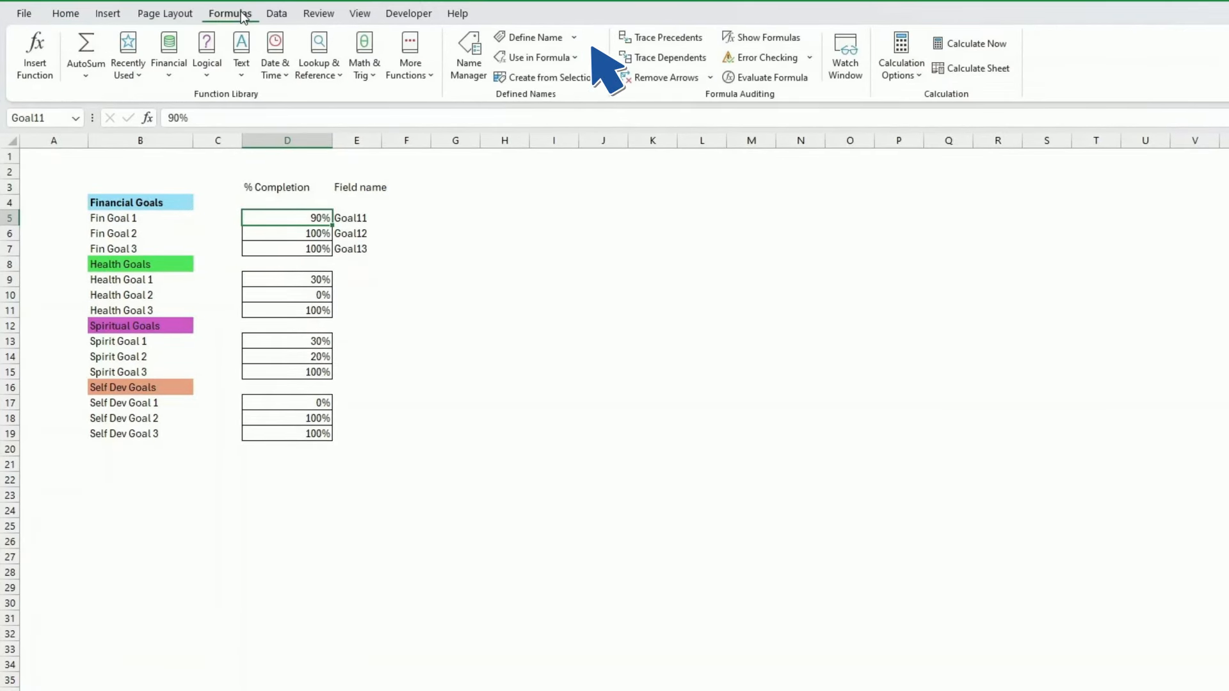
click(573, 38)
click(549, 58)
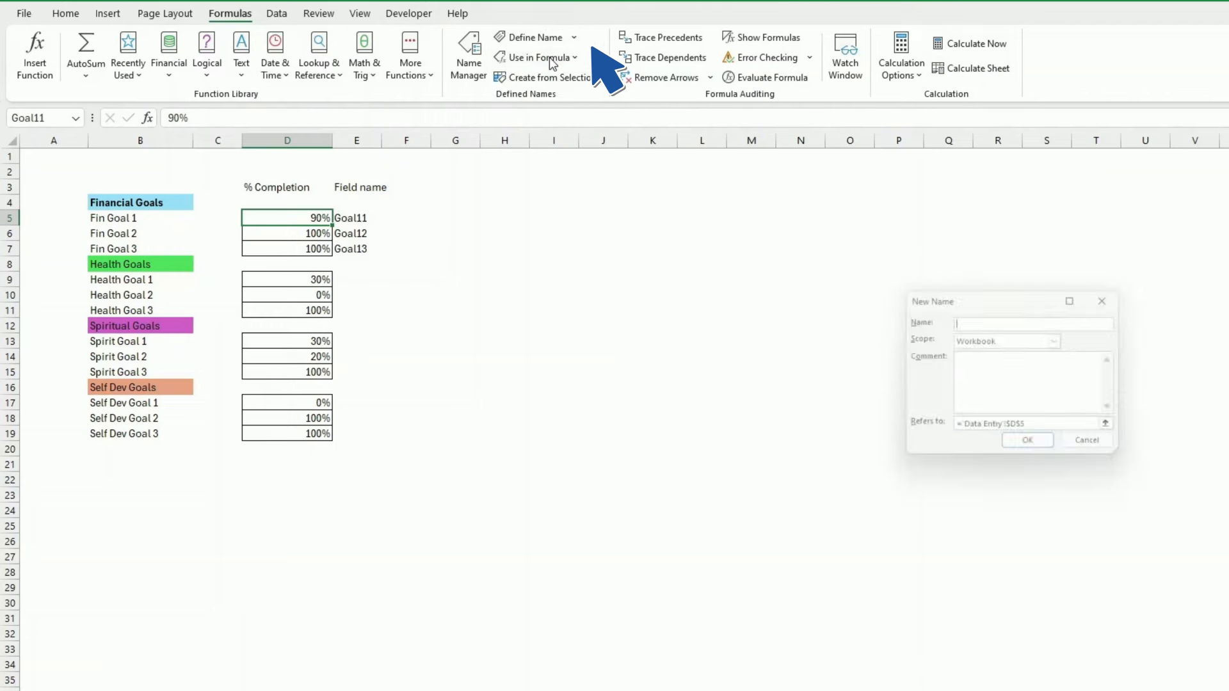
click(1097, 449)
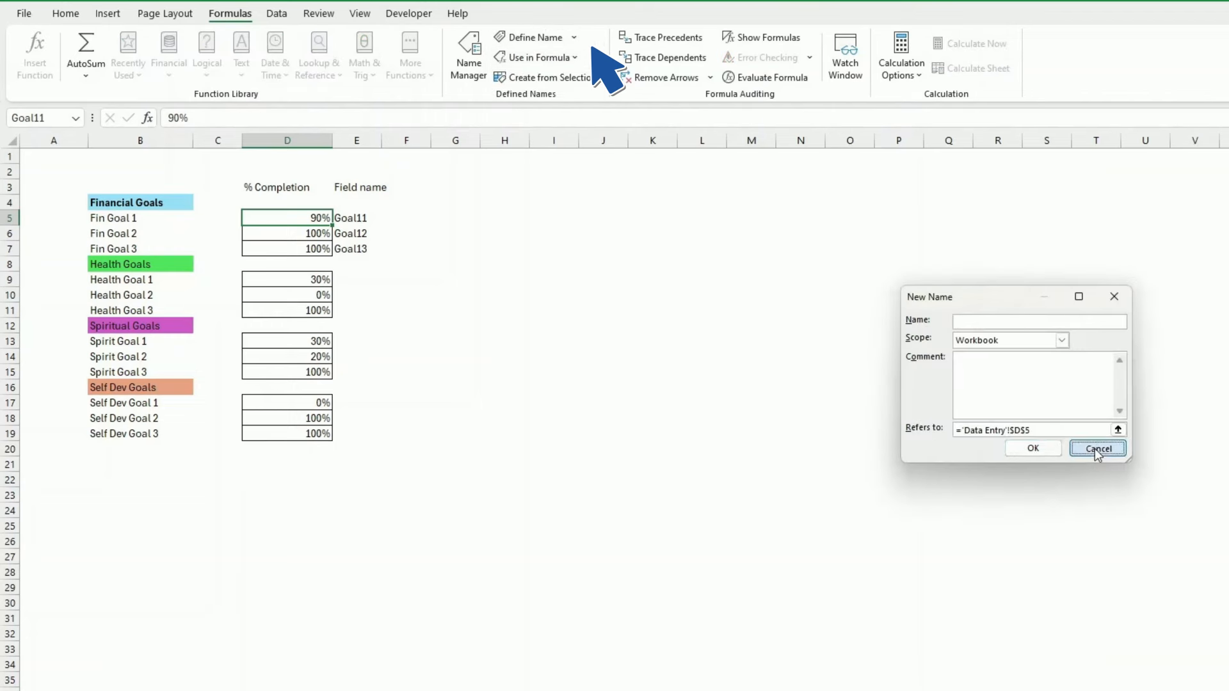
Define the workbook names Goal12 for cell D6 and Goal13 for cell D7, the remaining financial goal percentages.
click(291, 233)
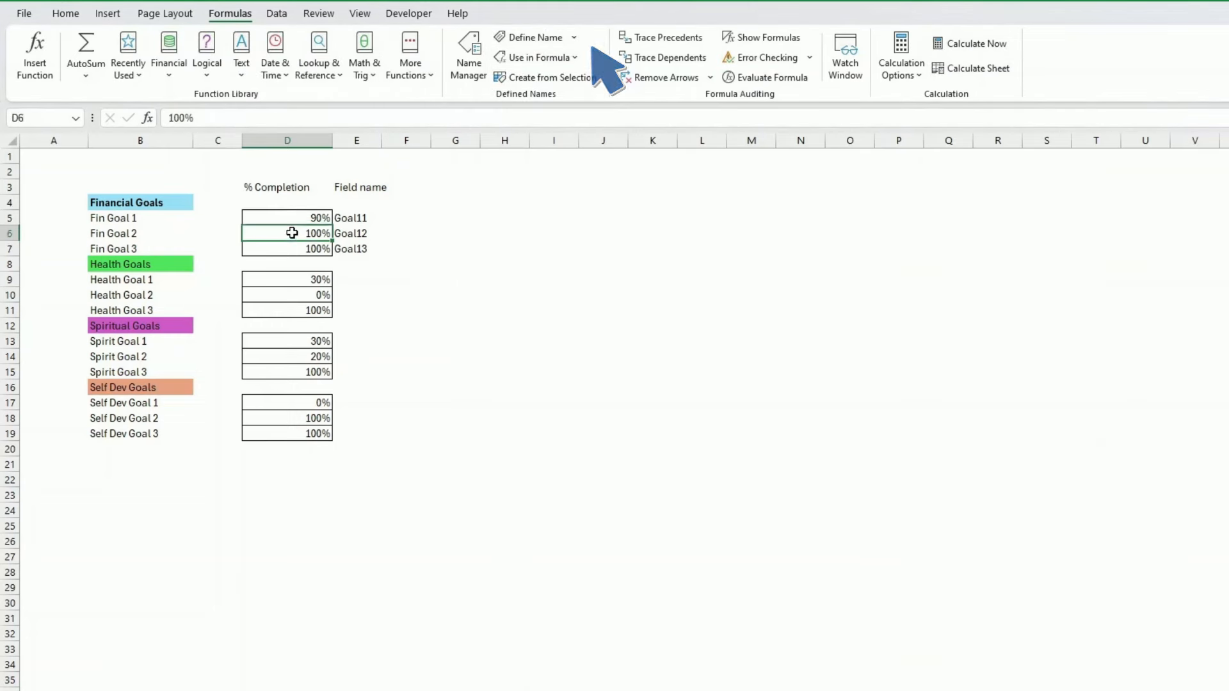
click(539, 39)
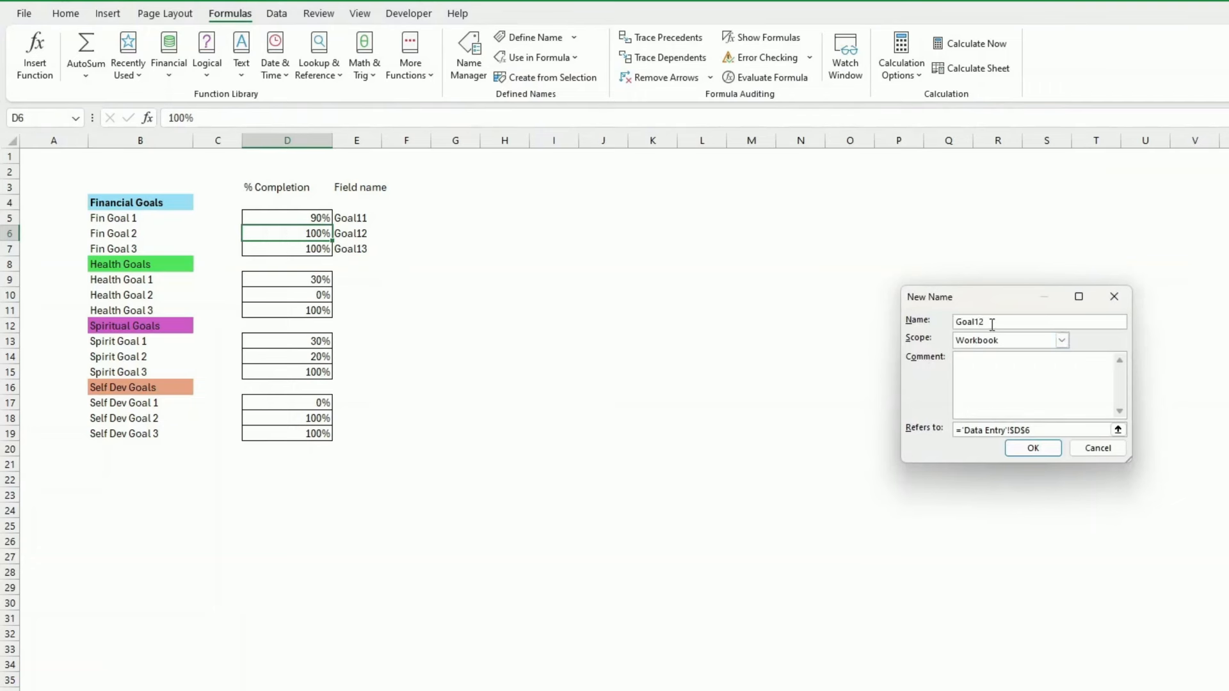
text(Goal12)
key(Return)
key(Down)
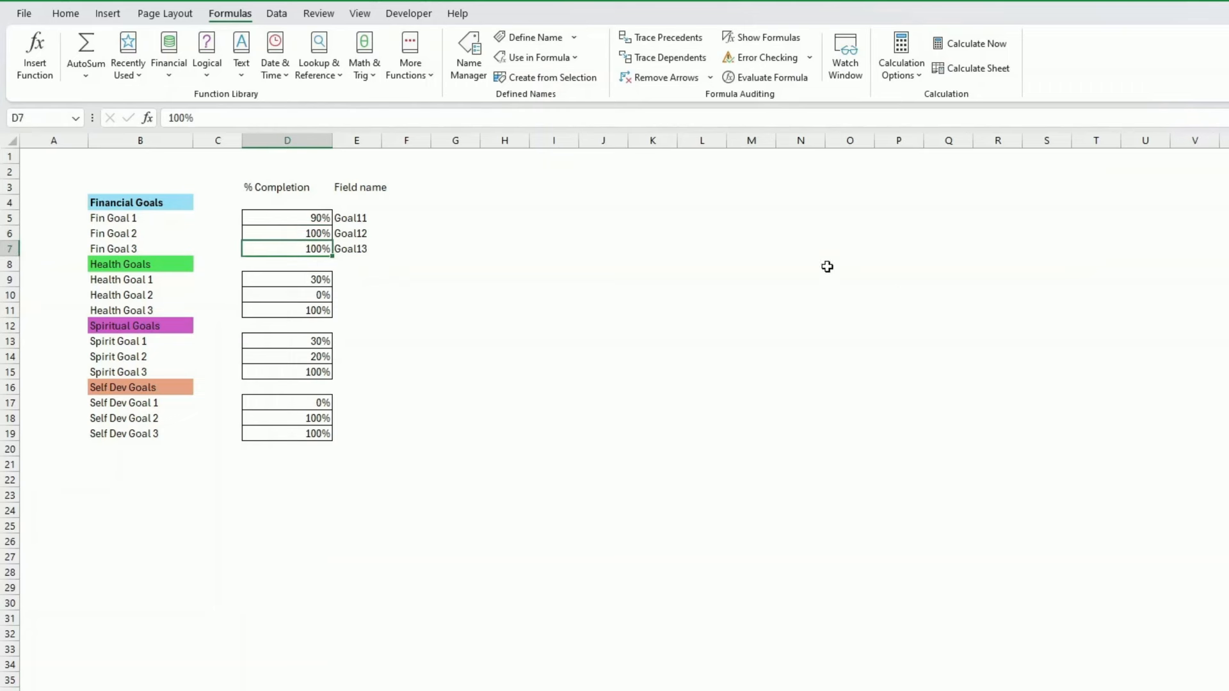
click(570, 42)
key(Escape)
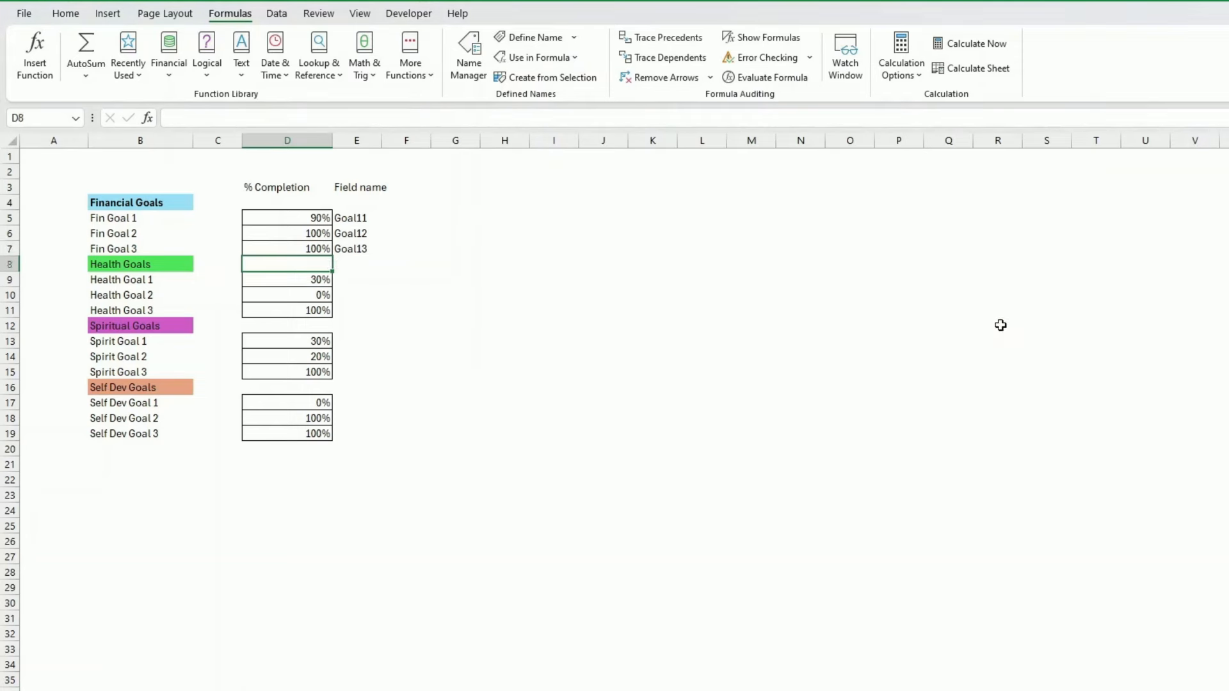
click(1031, 342)
Define the names Goal21, Goal22 and Goal23 for the Health goal completion cells D9, D10 and D11.
click(314, 281)
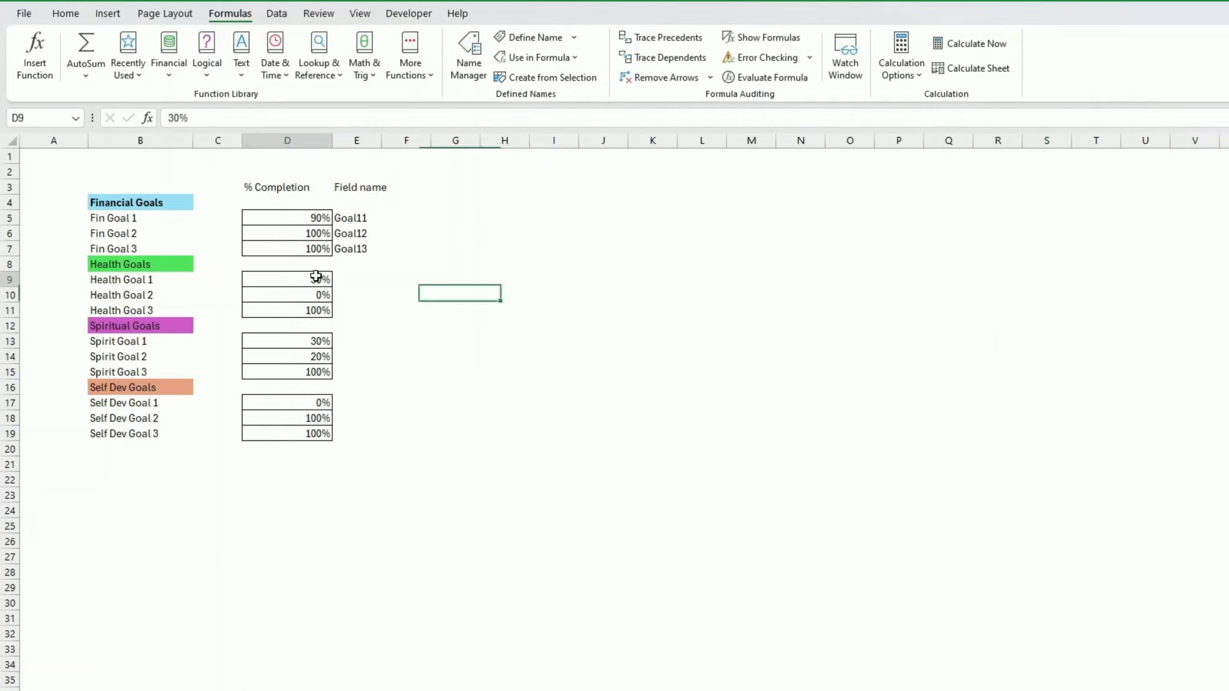
click(524, 40)
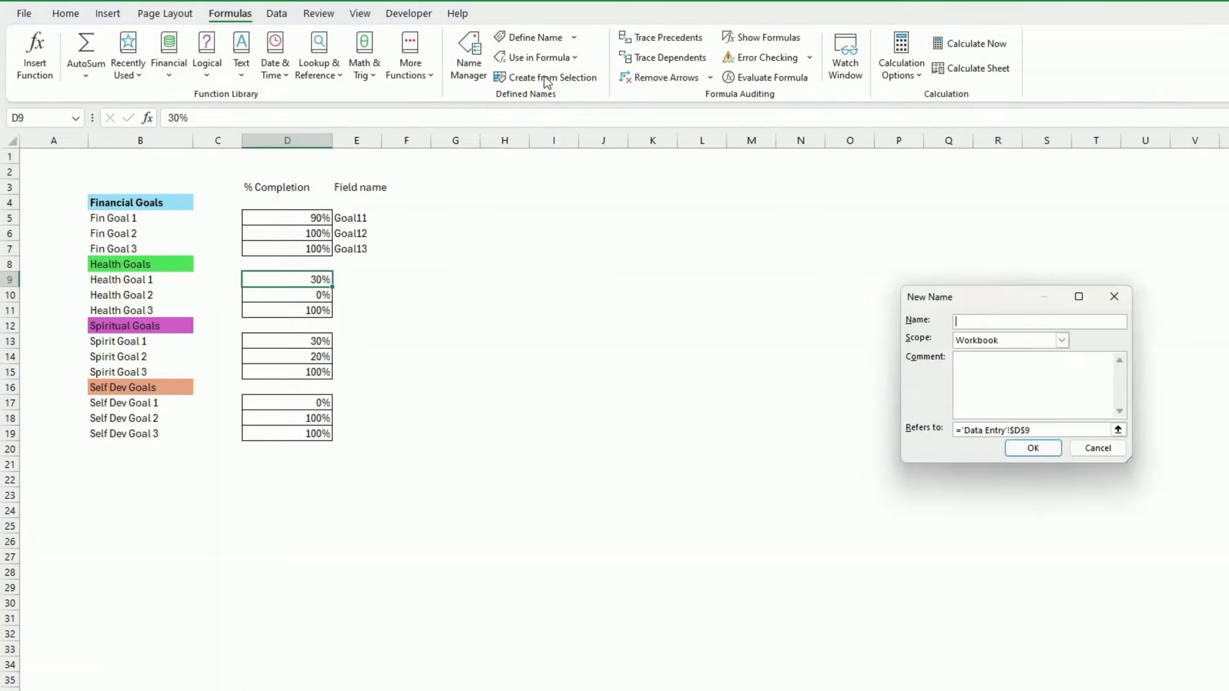
text(Goal21)
key(Return)
click(311, 295)
click(529, 39)
text(Goal22)
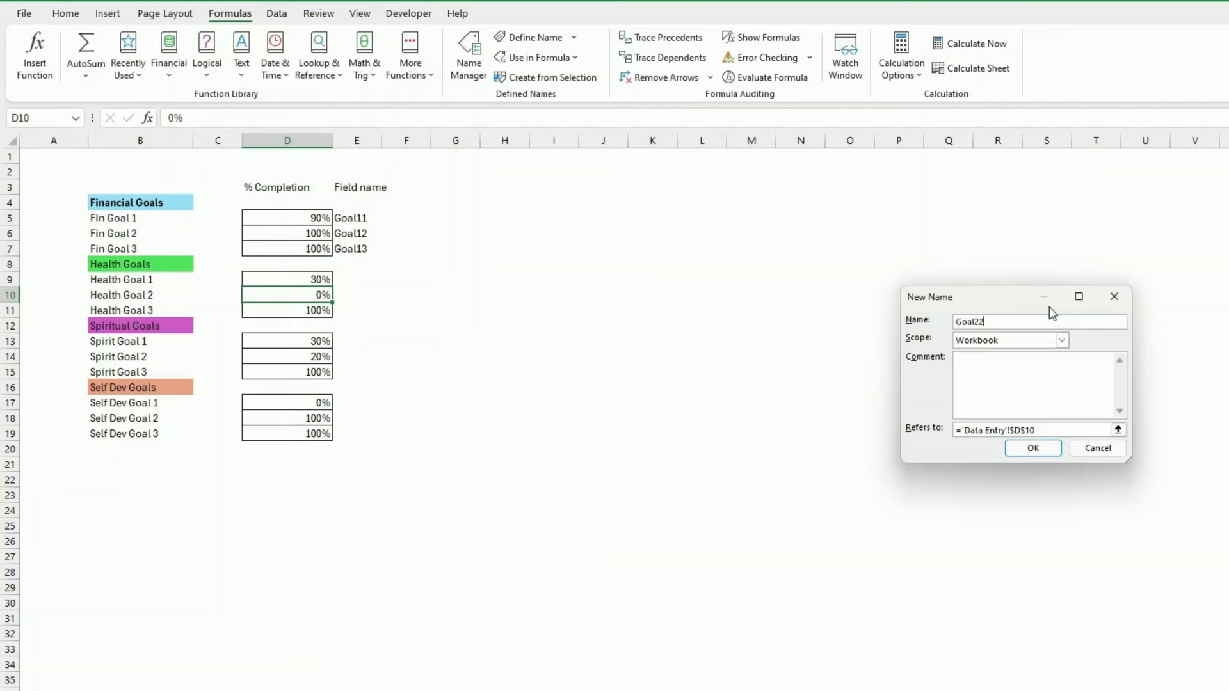
key(Return)
click(310, 310)
click(529, 39)
text(G)
text(23)
key(Return)
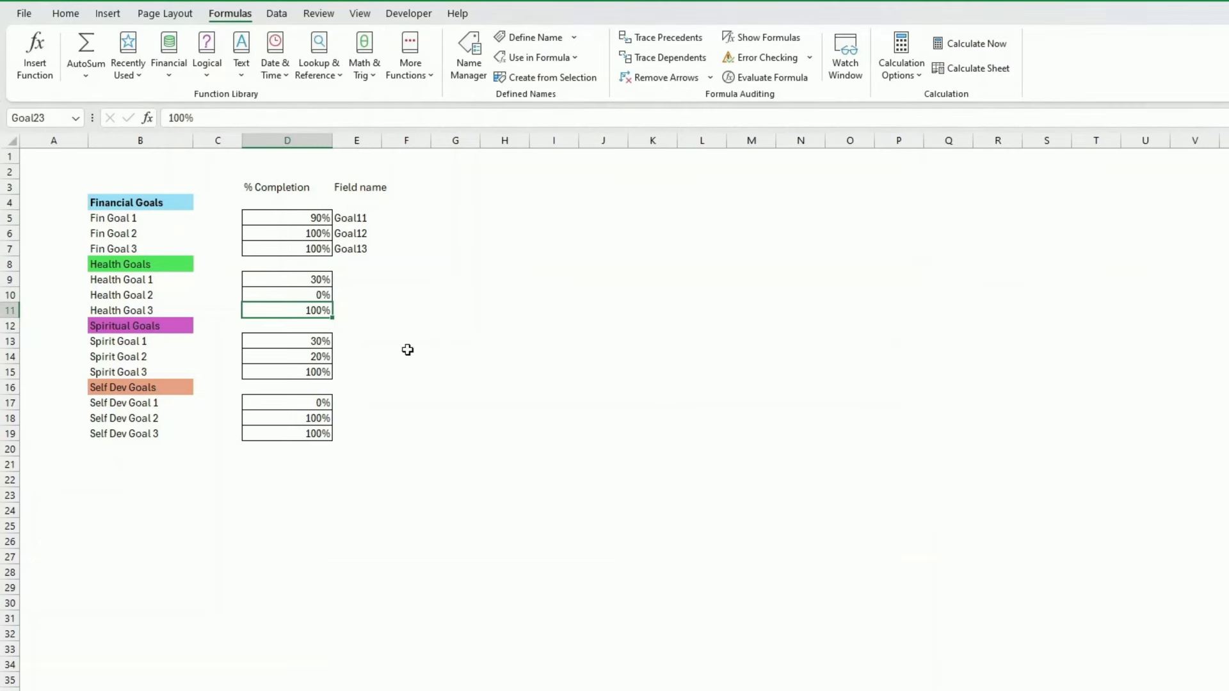
Define the names Goal31, Goal32 and Goal33 for the Spirit goal completion cells D13, D14 and D15.
click(311, 341)
click(535, 39)
text(Goal31)
key(Return)
click(310, 356)
click(536, 40)
text(Goal32)
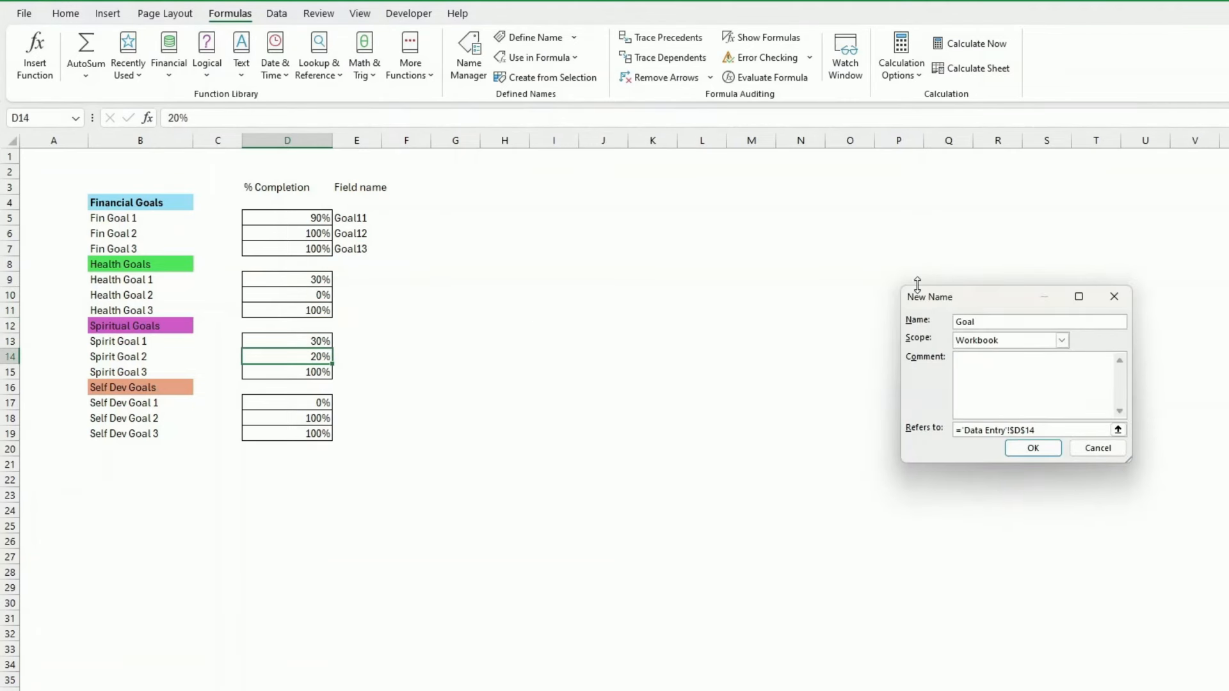
key(Return)
click(311, 372)
click(537, 40)
text(Goal33)
key(Return)
Define the names Goal41, Goal42 and Goal43 for the Self Dev goal completion cells D17, D18 and D19.
click(310, 402)
click(535, 37)
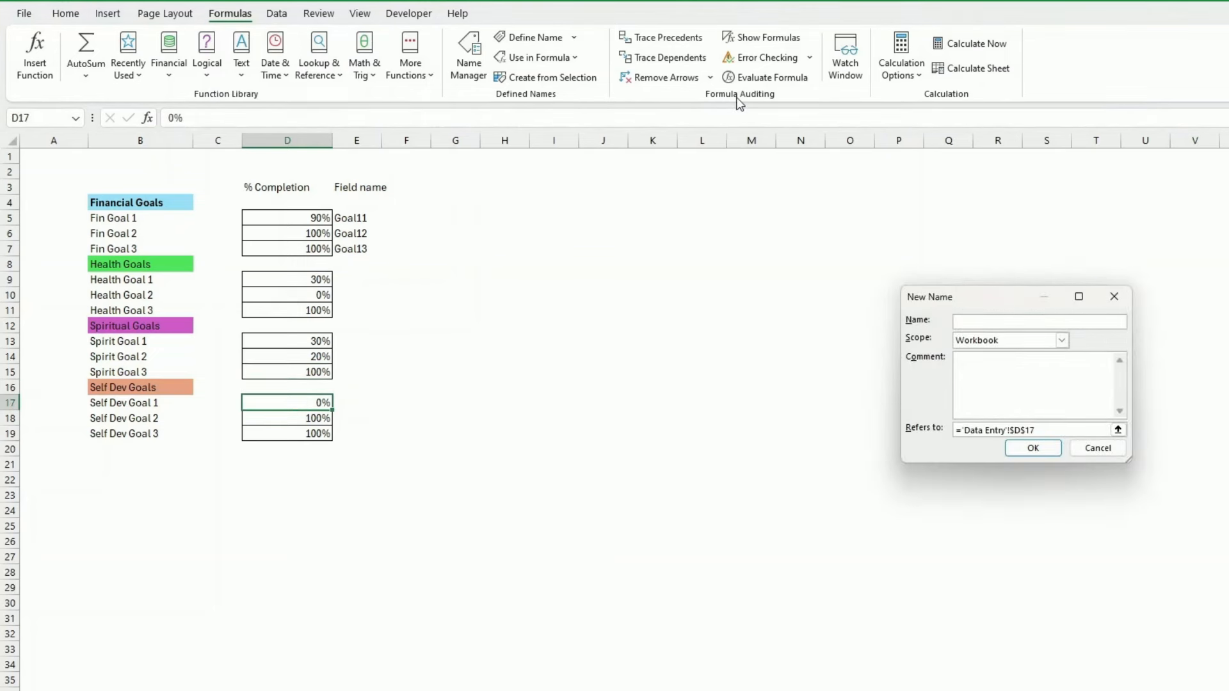
text(Goal41)
key(Return)
click(311, 418)
click(536, 37)
text(Goal42)
key(Return)
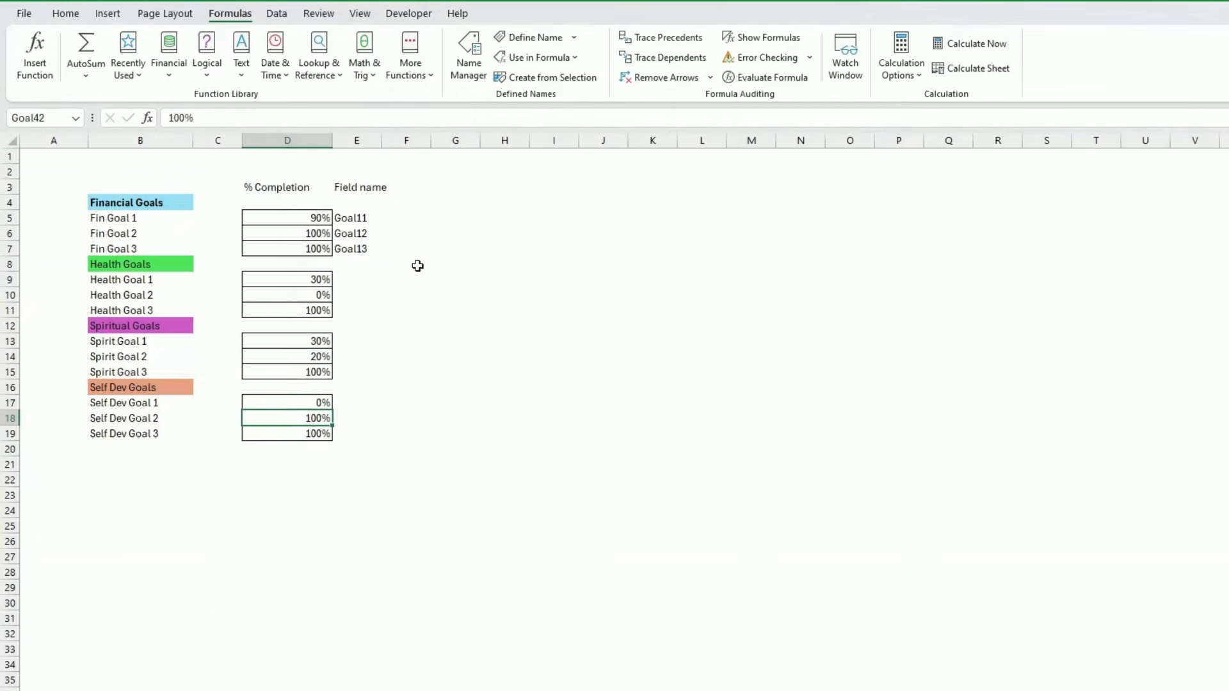
click(311, 434)
click(535, 37)
text(Goal43)
key(Return)
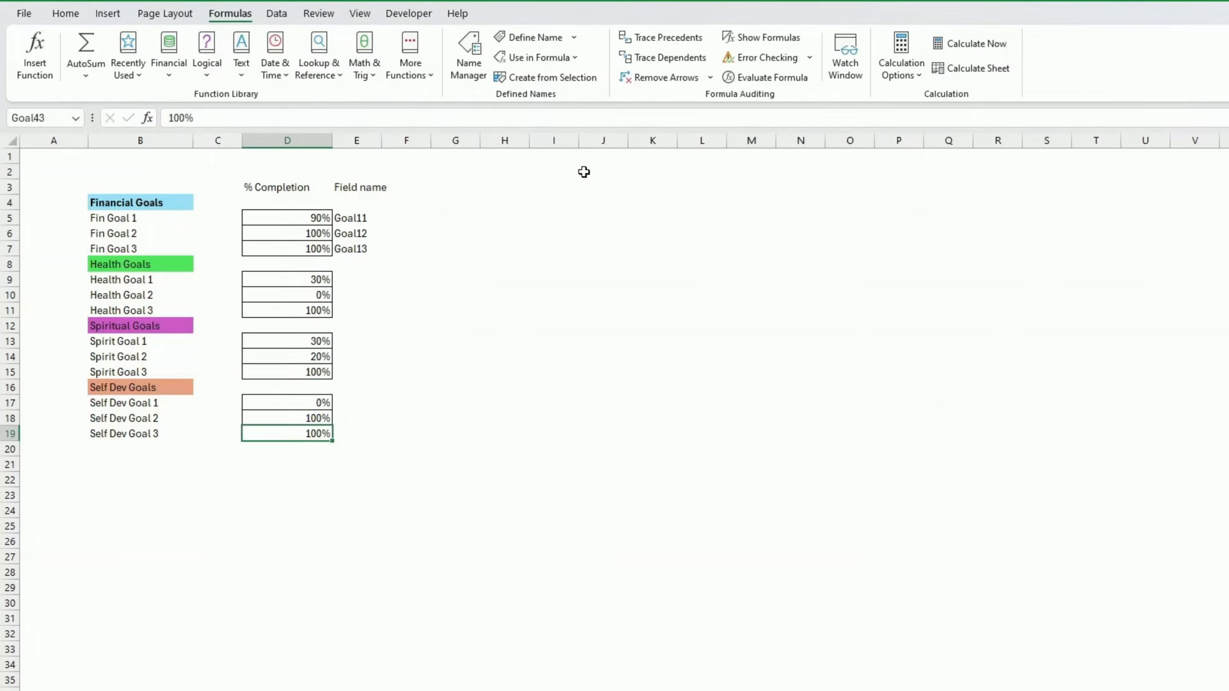
Review all defined goal names and their cell references in the Name Manager.
click(469, 61)
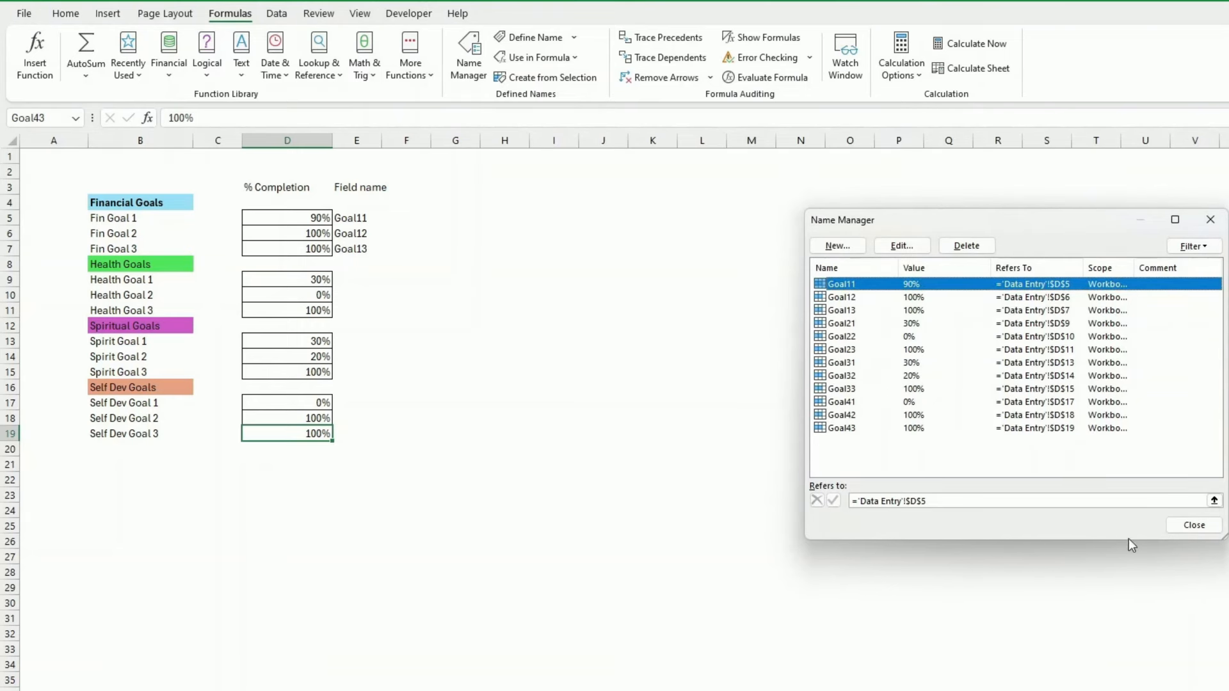
click(1192, 526)
click(1190, 533)
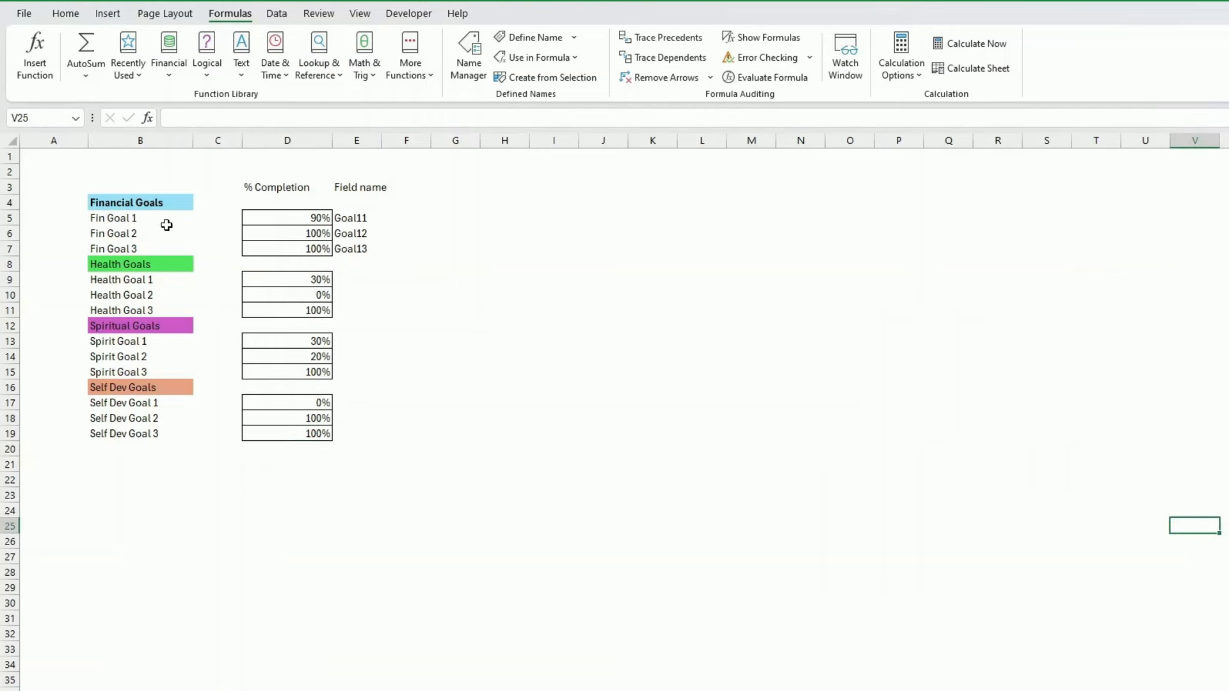
Resize columns C and D on the blank sheet to roughly equal widths.
click(272, 510)
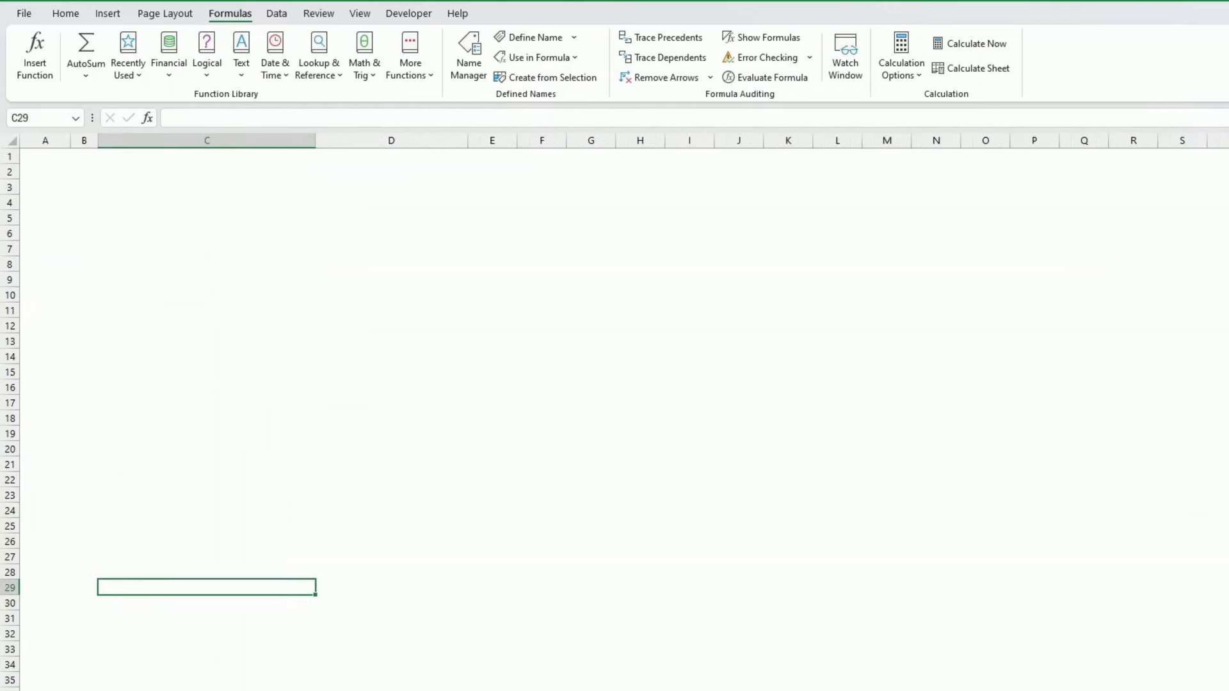
click(309, 162)
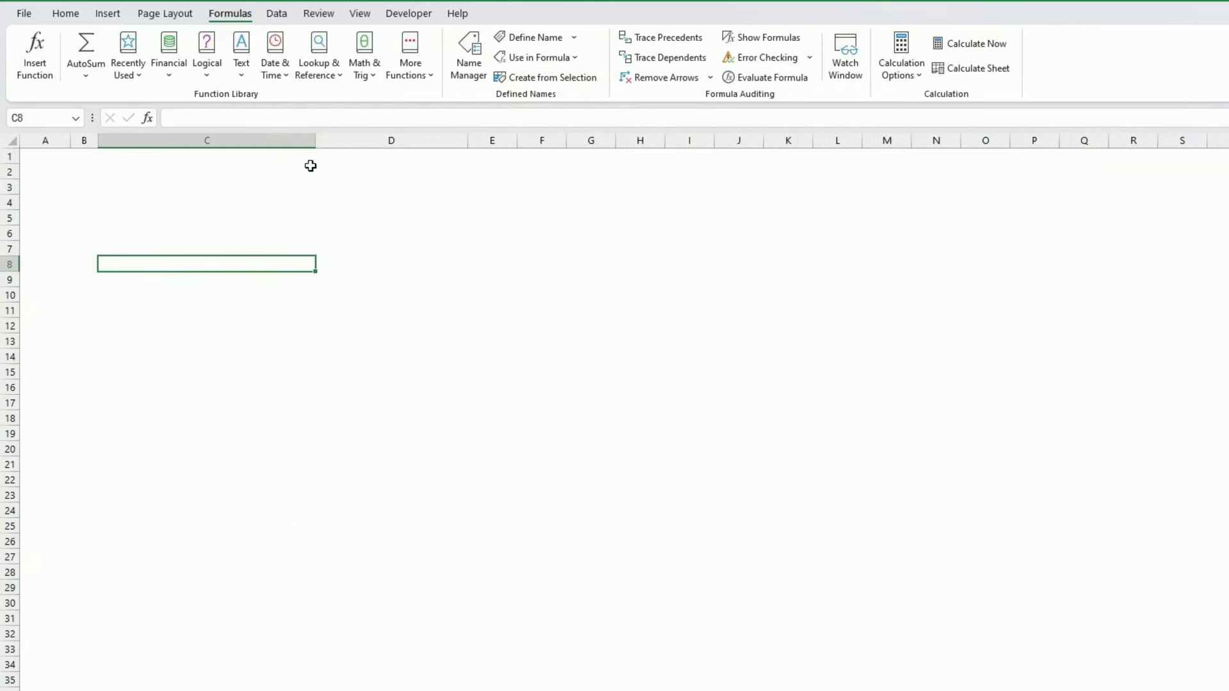
click(231, 140)
click(368, 139)
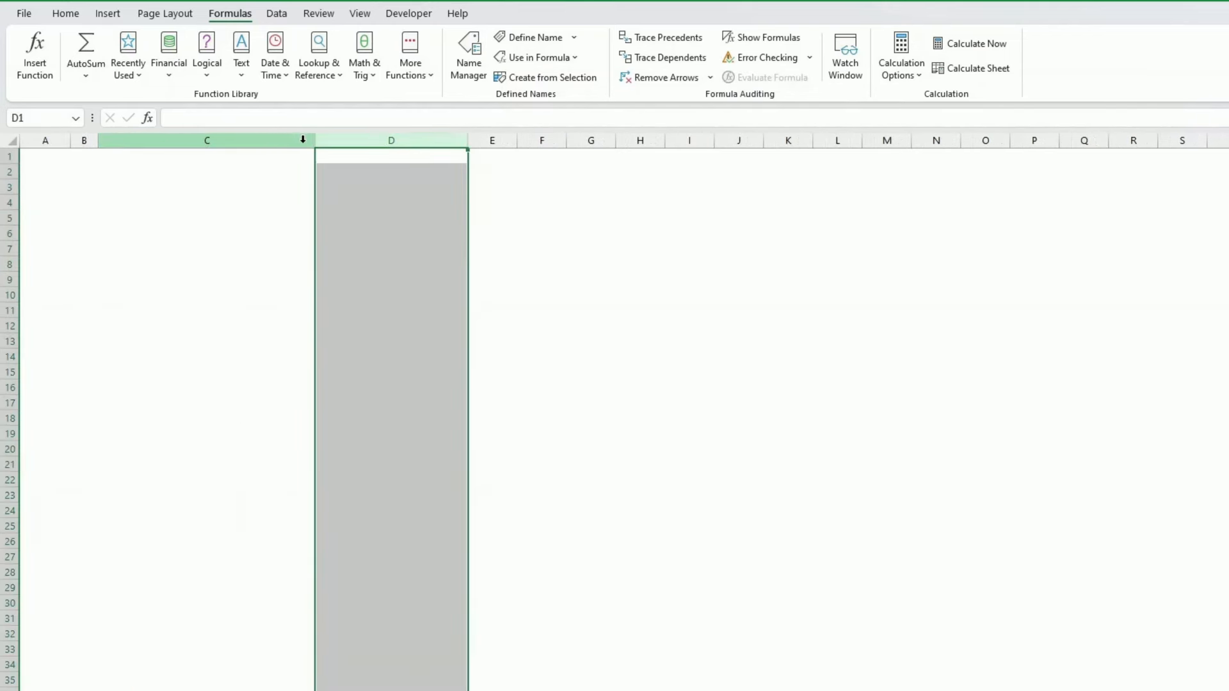
mouse_move(291, 142)
mouse_down()
mouse_move(274, 143)
mouse_move(321, 143)
mouse_move(284, 142)
mouse_up()
click(307, 203)
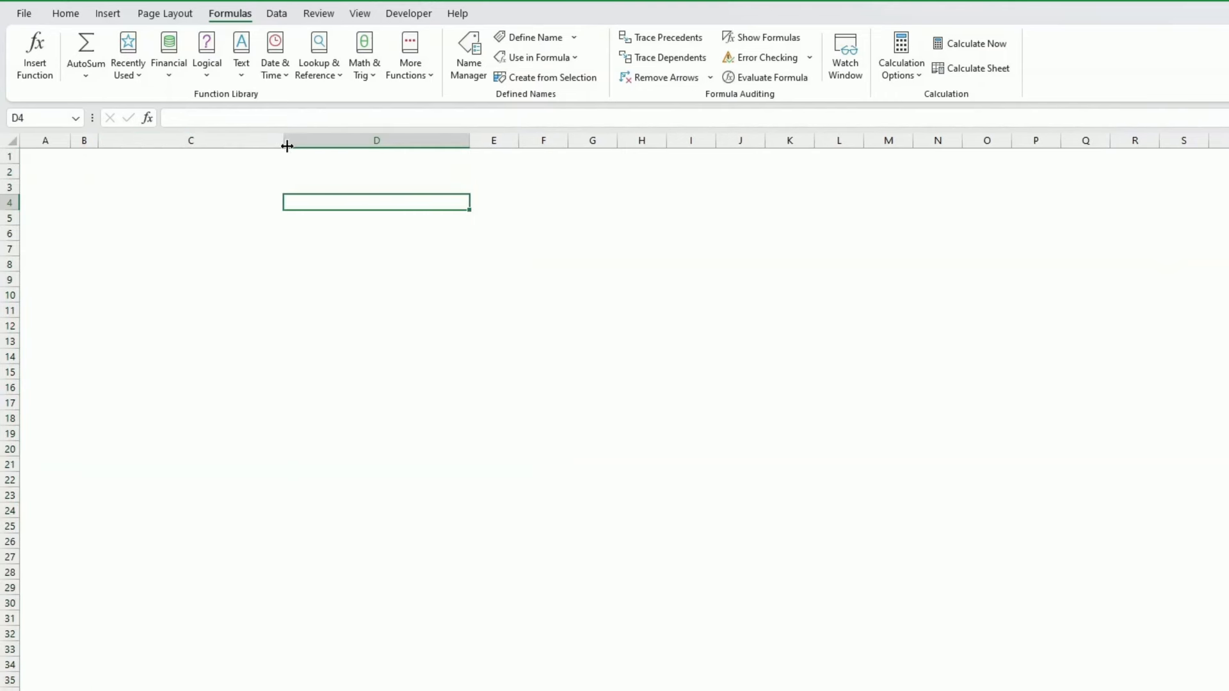
Fine-tune the widths of columns C and D, making column D slightly narrower than column C.
click(252, 143)
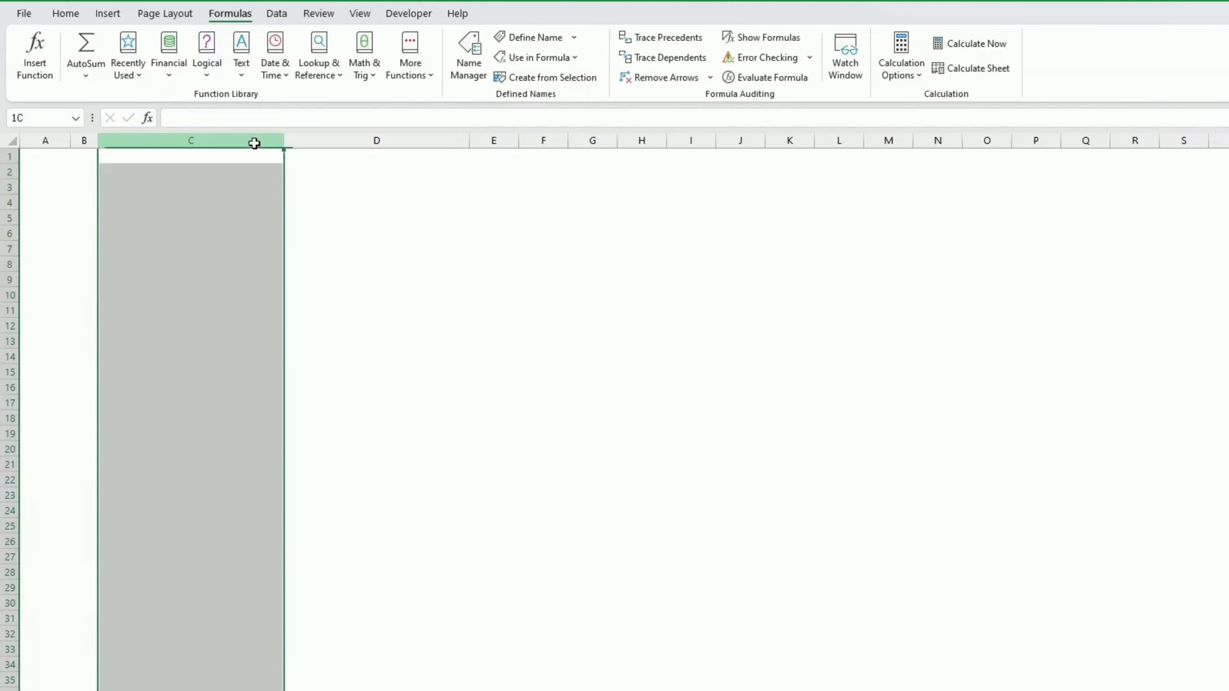
mouse_move(282, 145)
mouse_down()
mouse_move(272, 142)
mouse_move(282, 143)
mouse_up()
drag(468, 142, 455, 141)
key(Right)
key(Right)
key(Right)
key(Down)
key(Down)
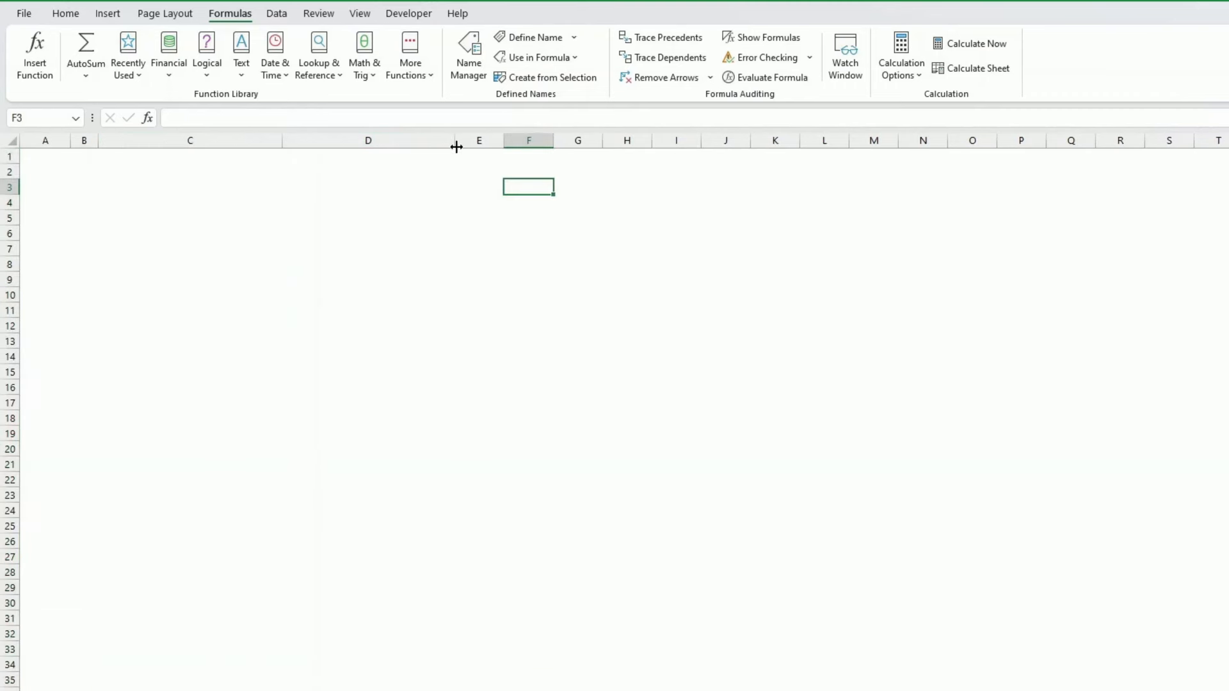
drag(456, 140, 457, 140)
click(447, 221)
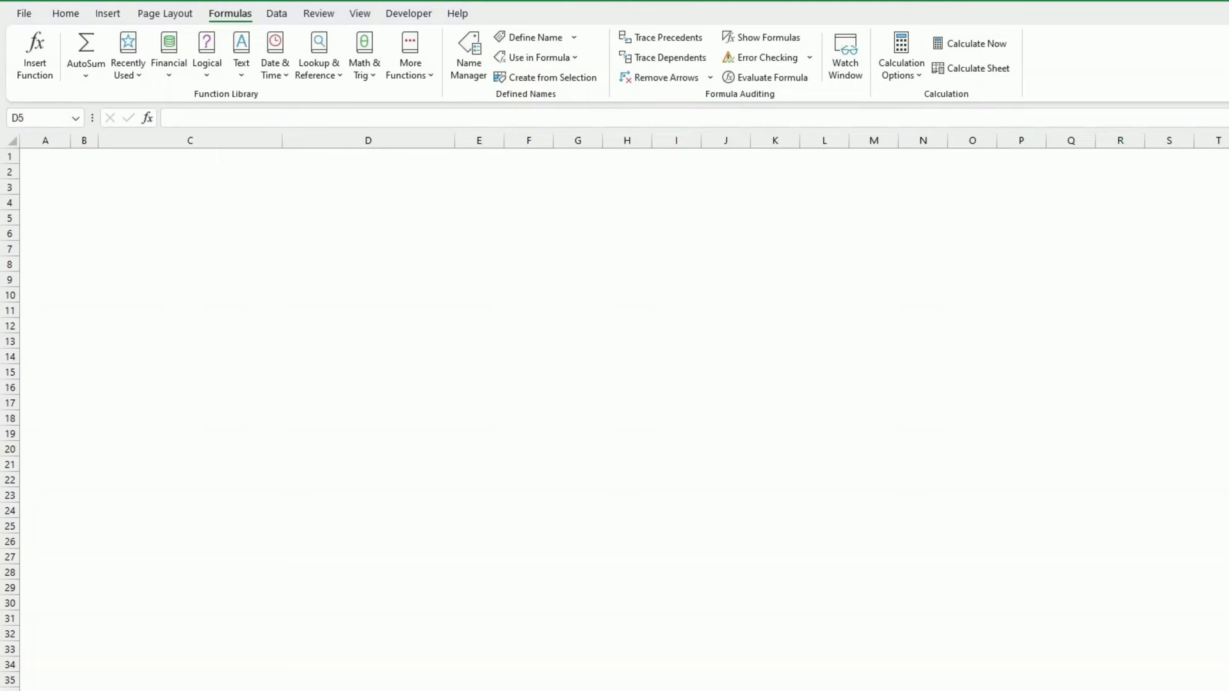
click(318, 214)
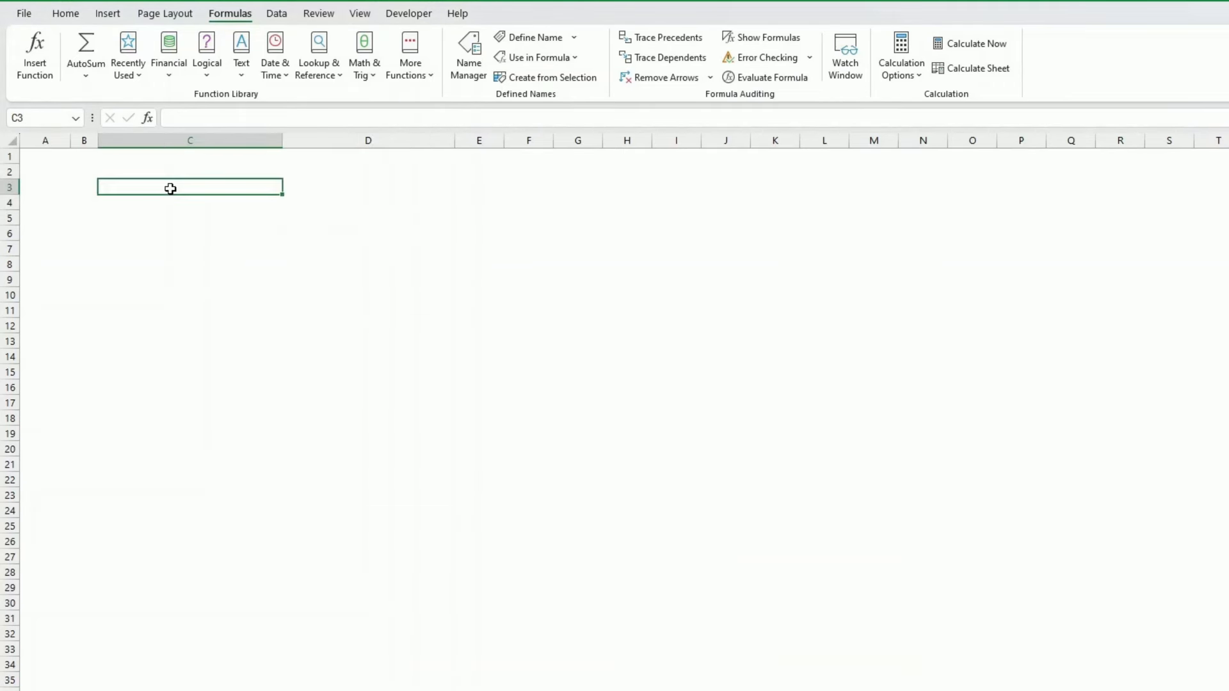
click(170, 188)
click(166, 212)
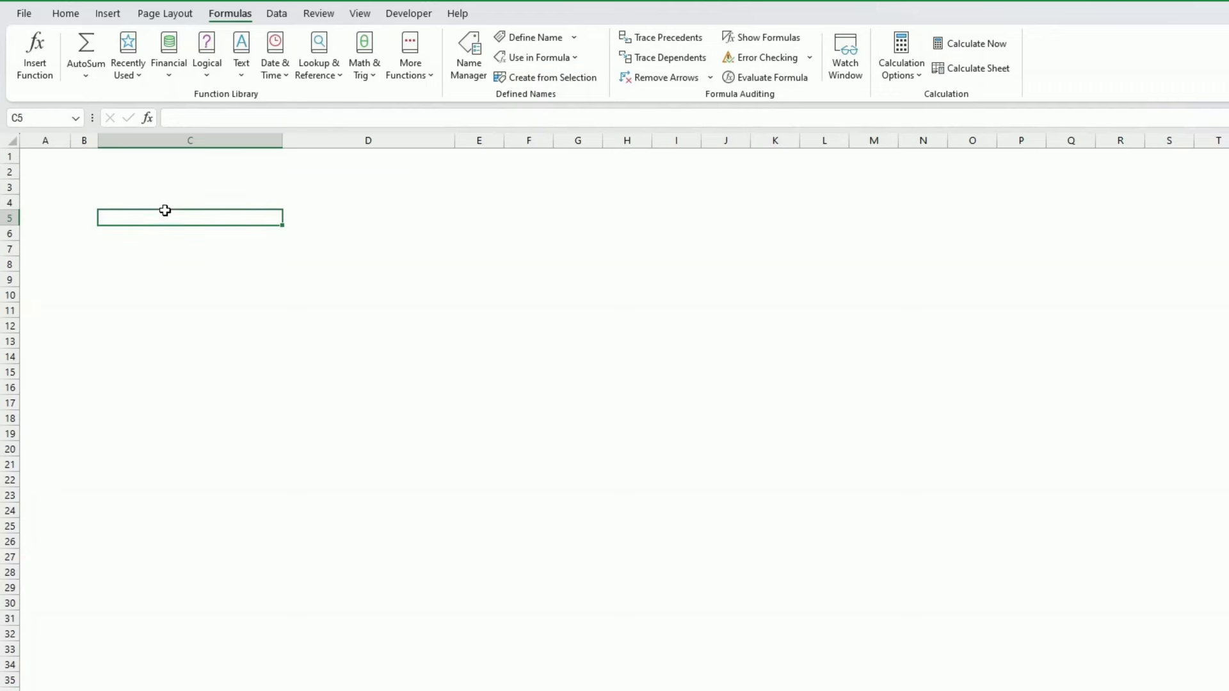
click(303, 221)
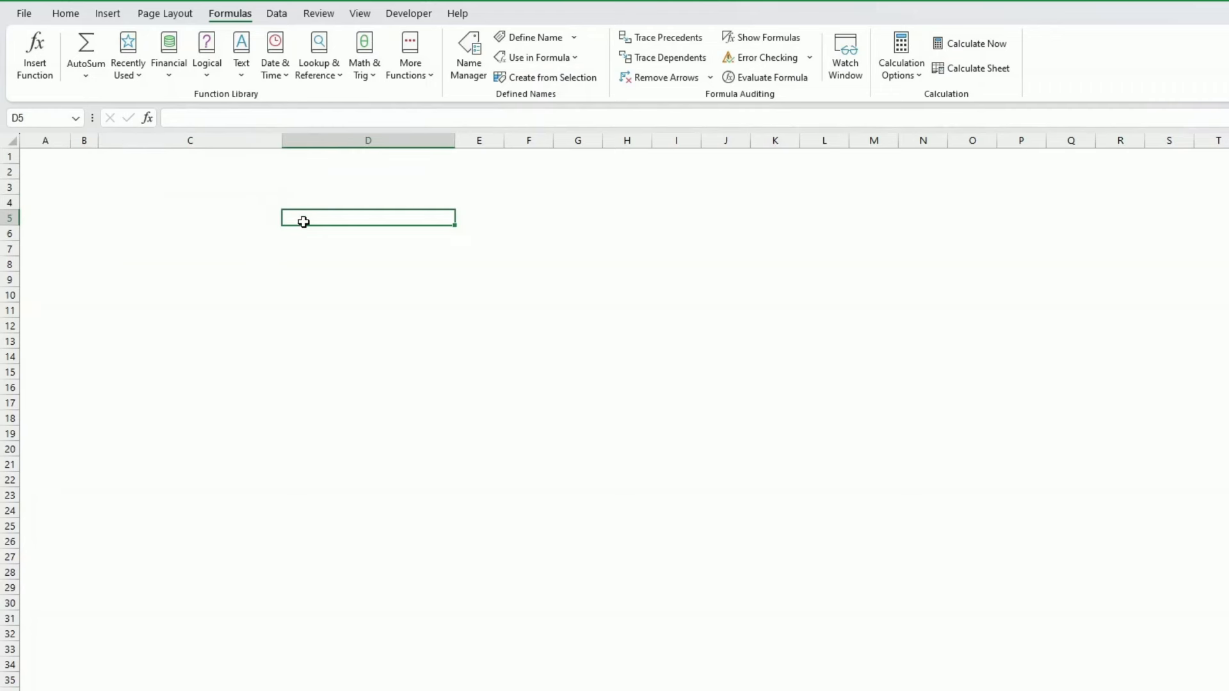
With cell C5 selected, examine the fill color palette and the available theme color sets.
click(235, 217)
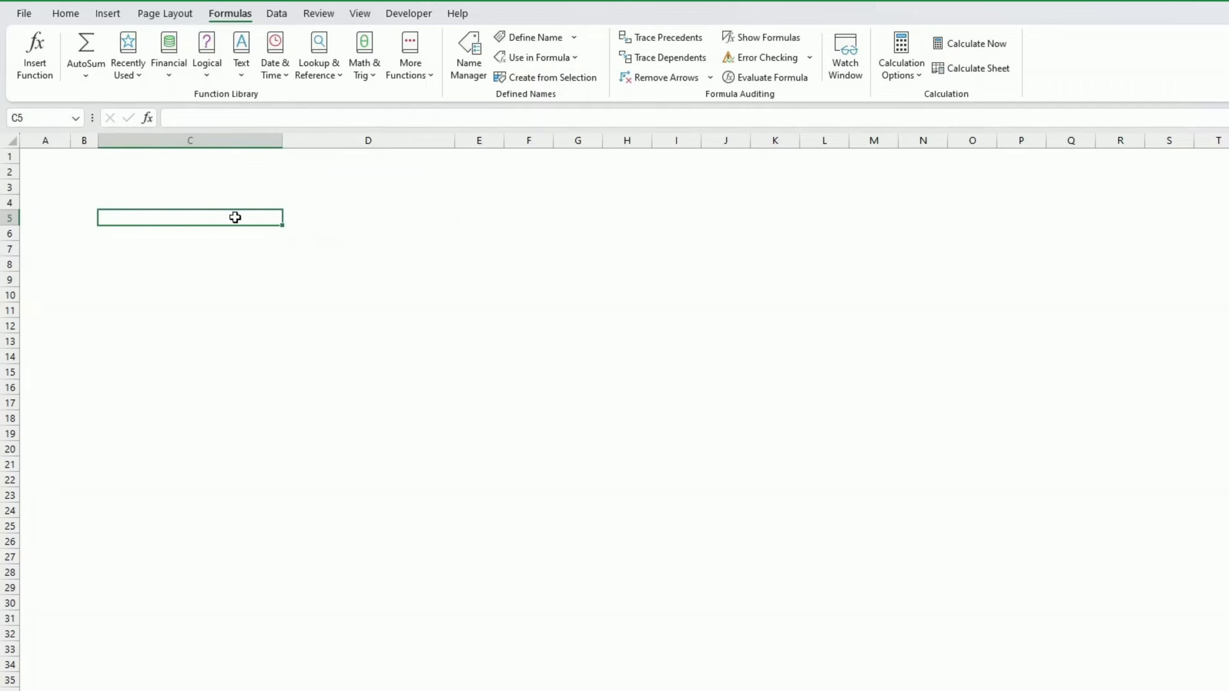
click(66, 14)
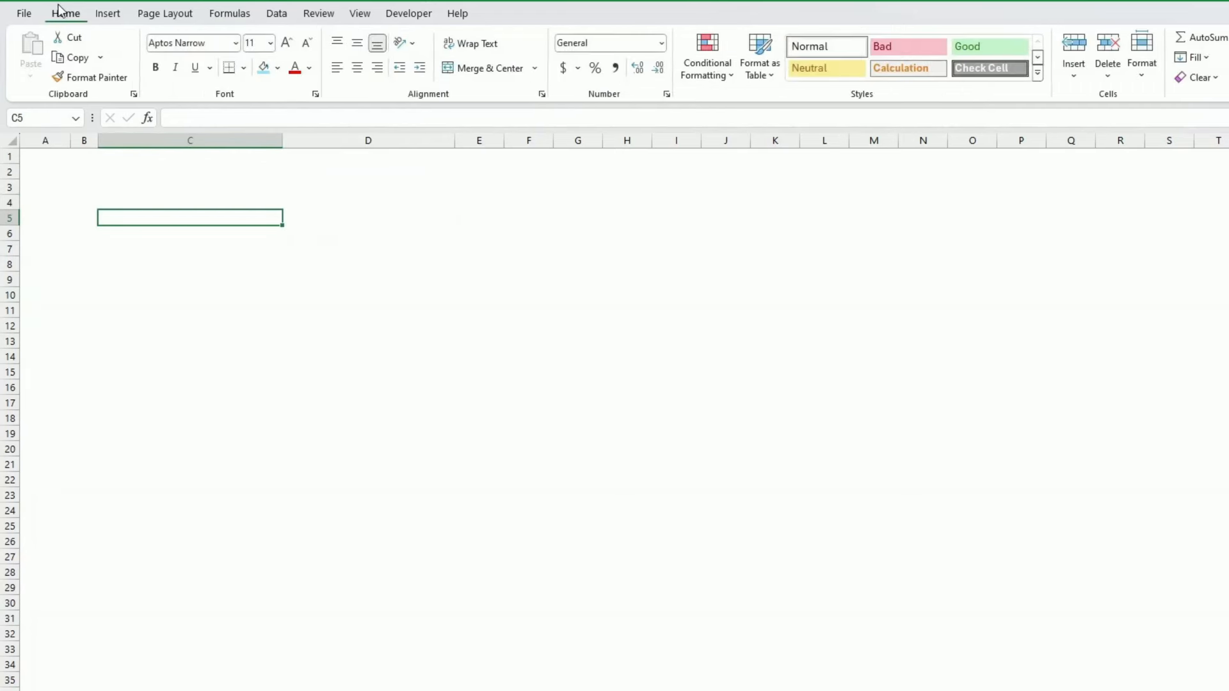
click(282, 72)
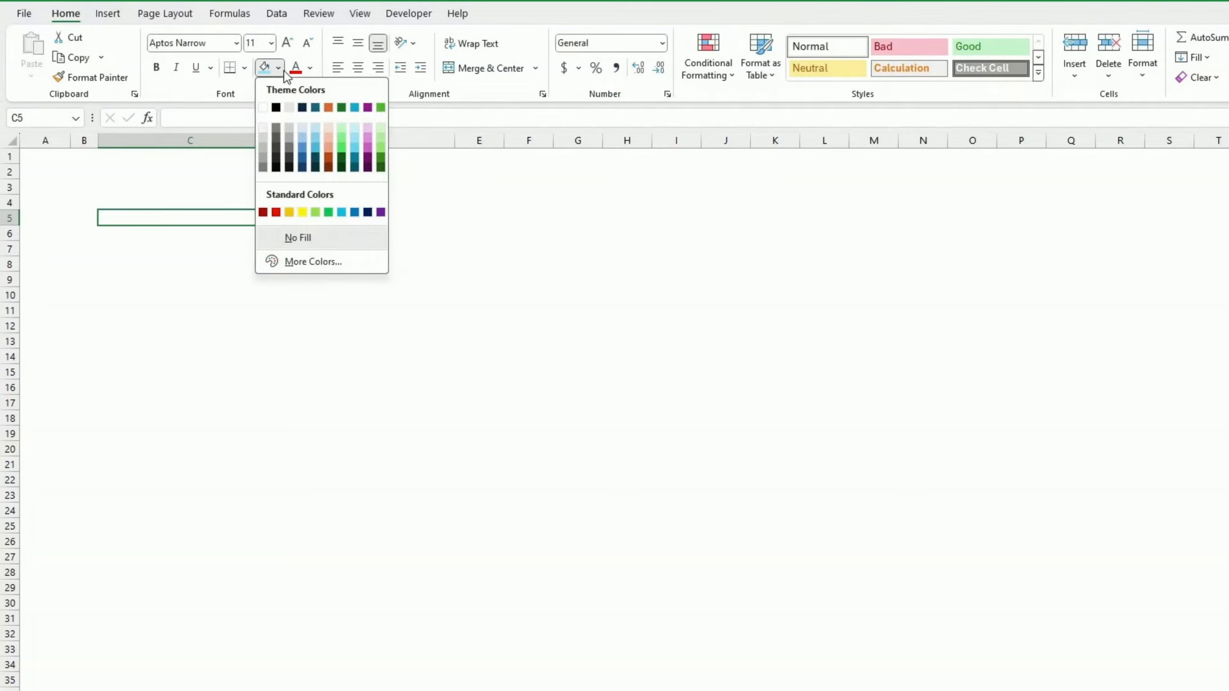
click(190, 14)
click(101, 37)
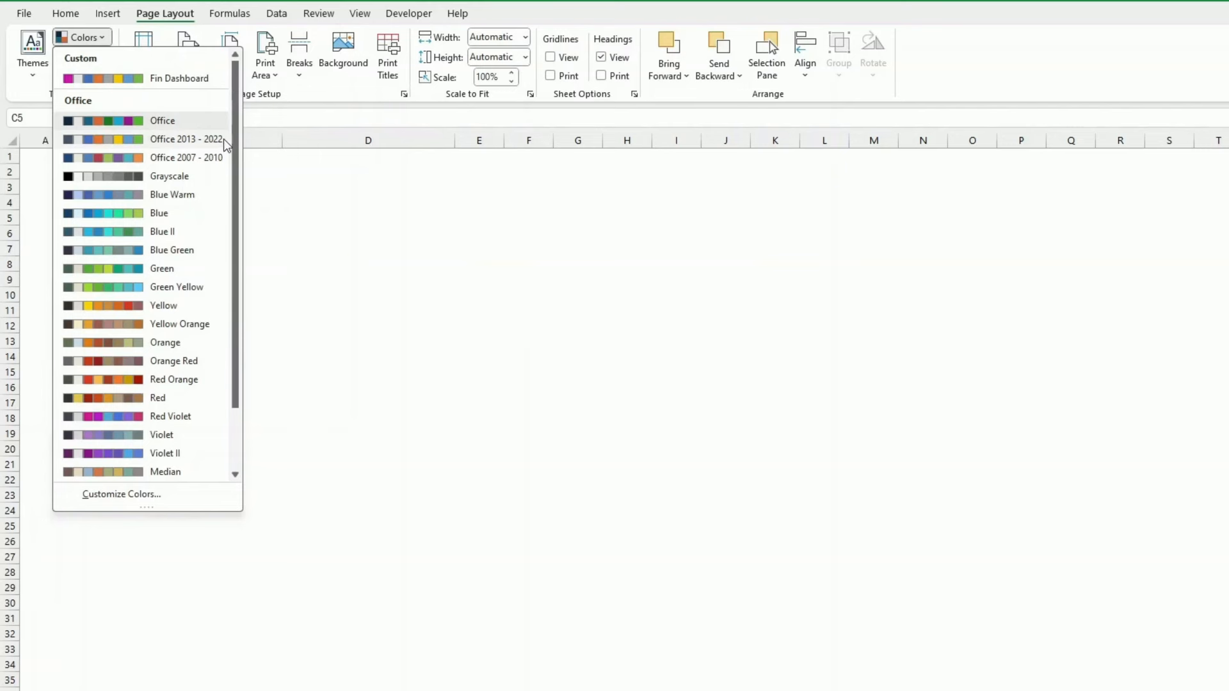
click(320, 197)
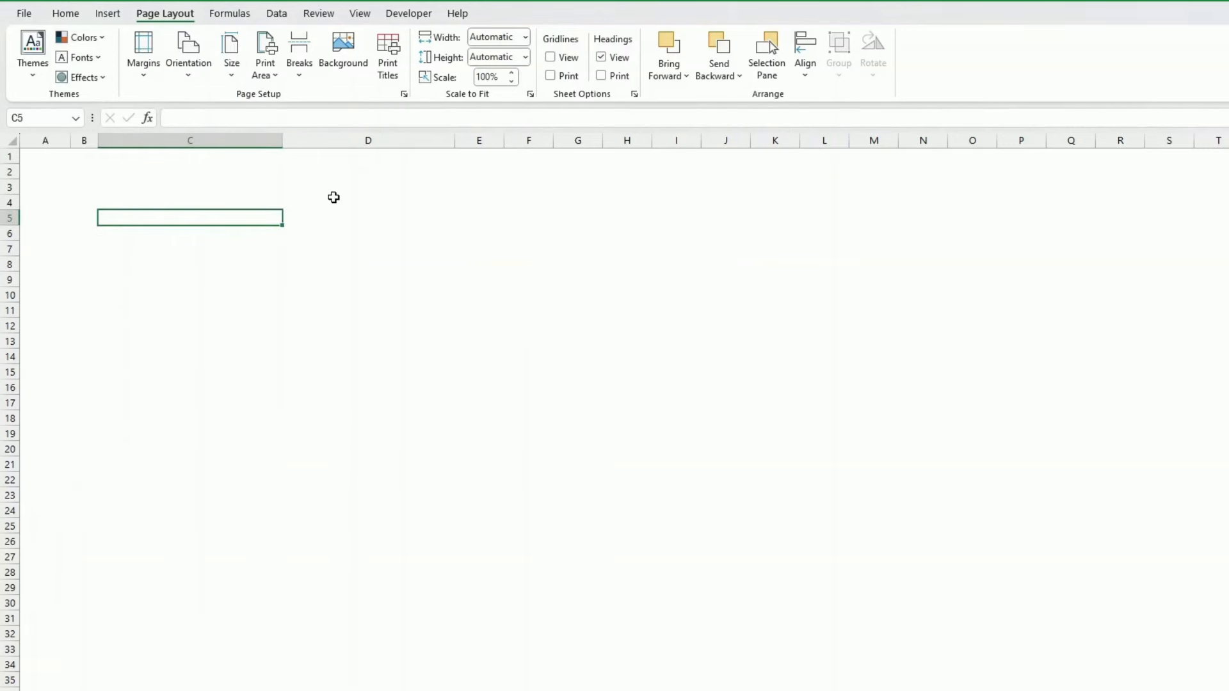
Fill cell C5 with a light blue theme color and extend the fill across row 5 to column P.
click(66, 14)
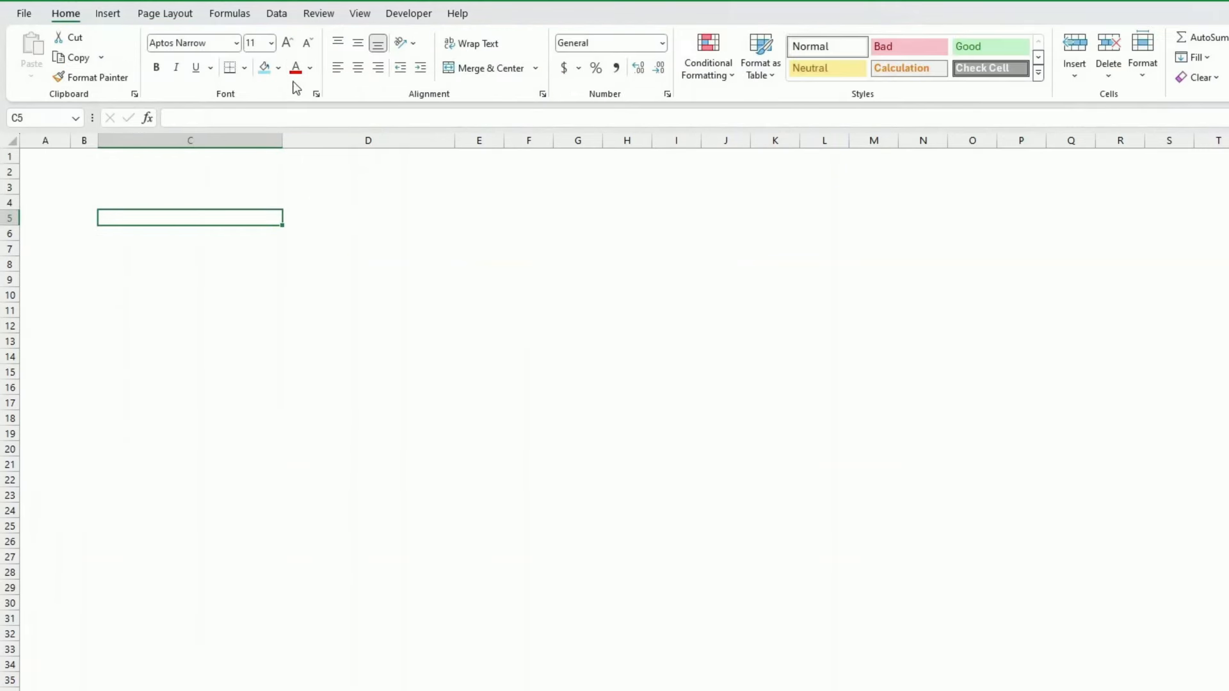
click(279, 68)
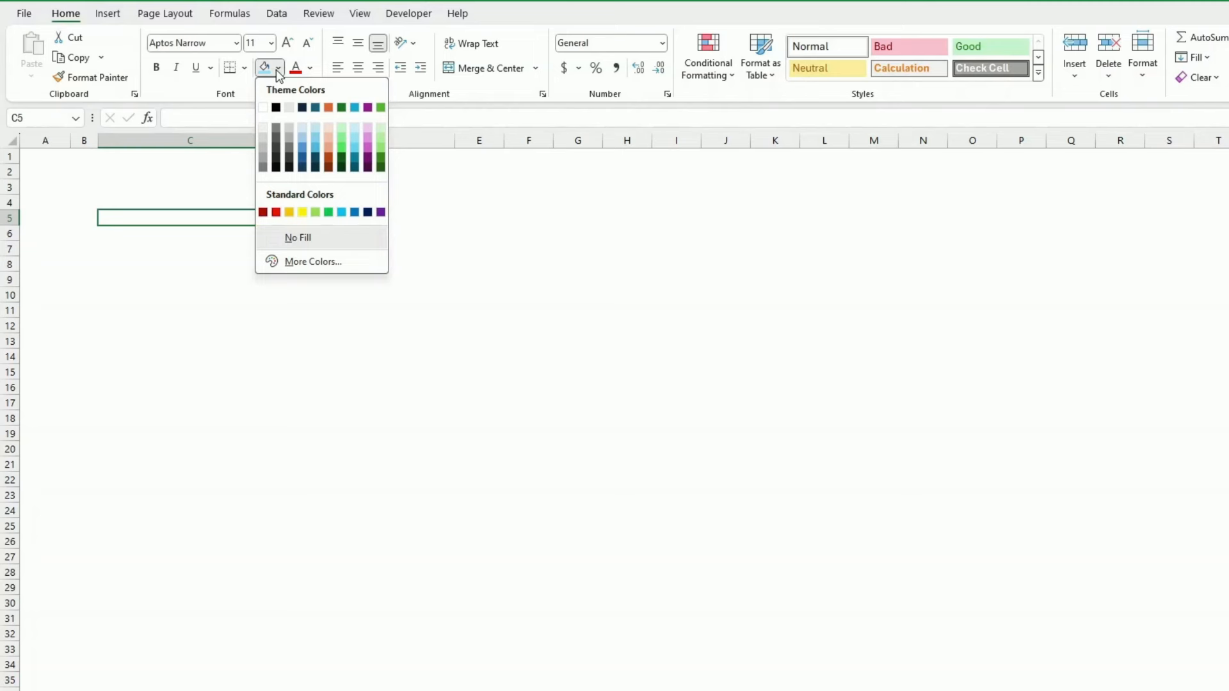
click(355, 132)
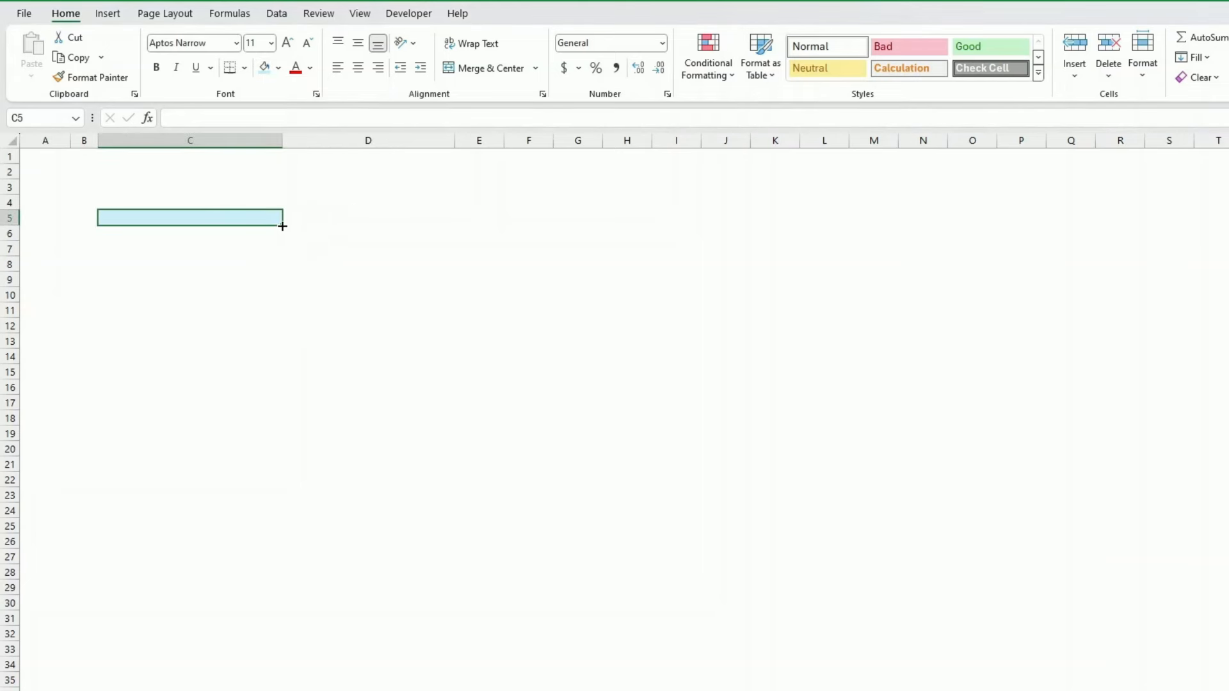
drag(282, 226, 1047, 250)
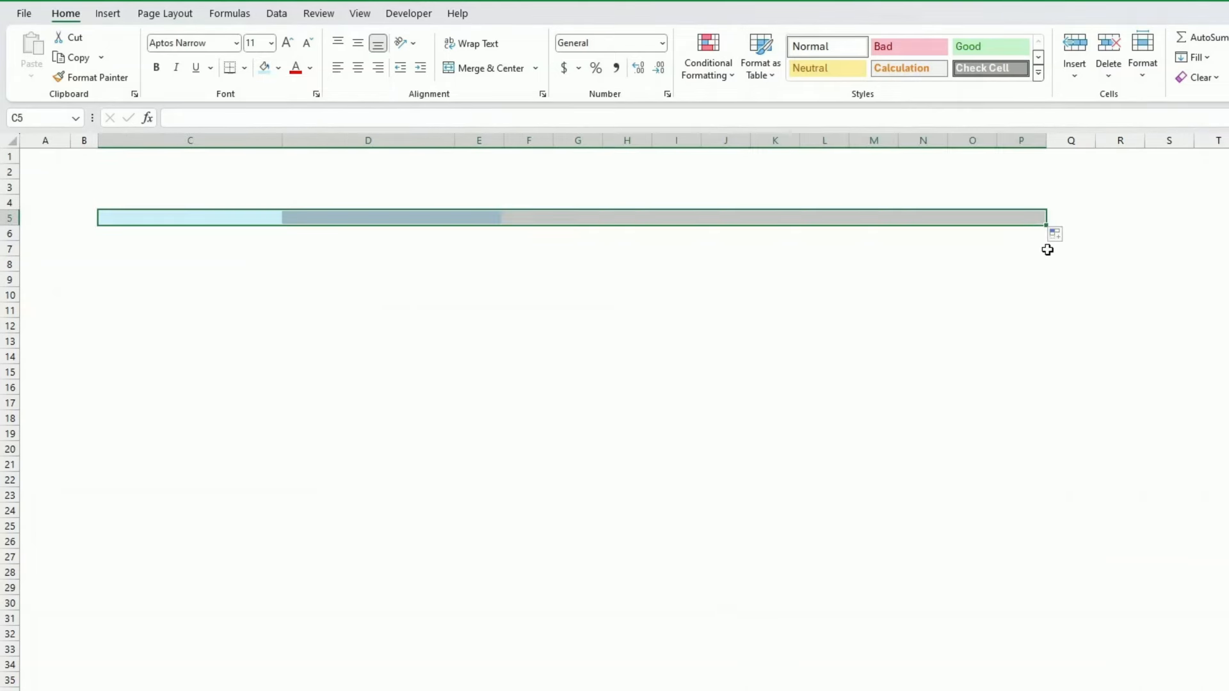
click(972, 279)
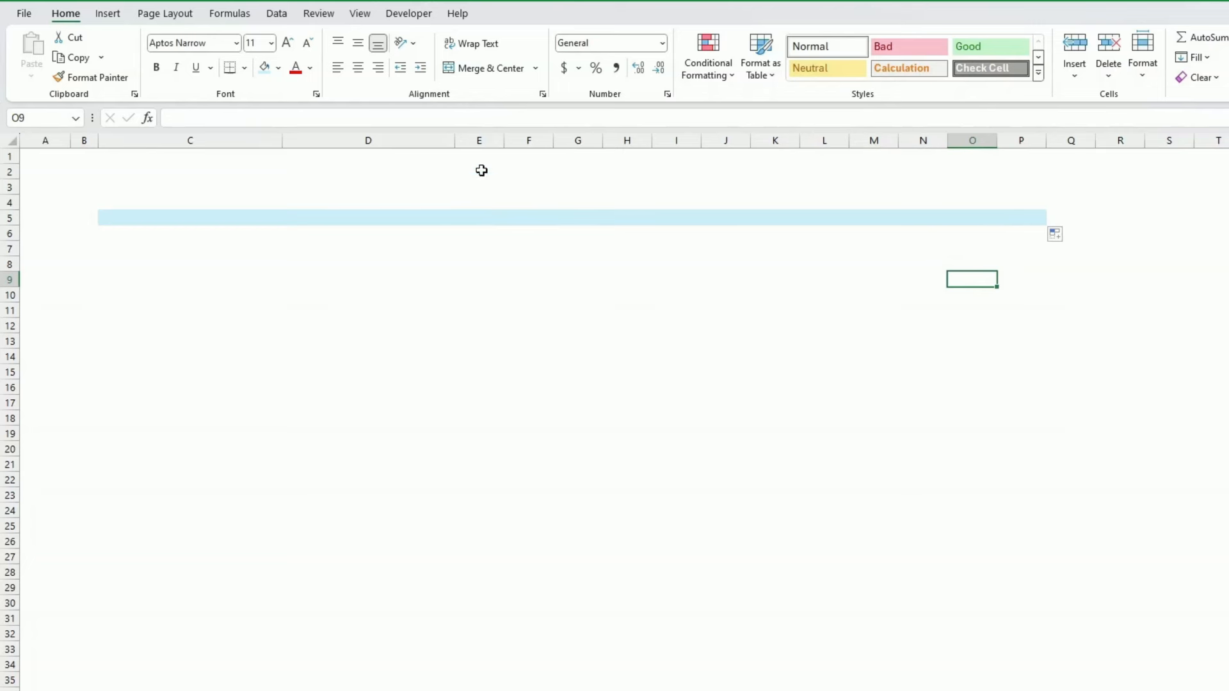
Enter 10% in cell E4 as the first value of the percentage scale.
click(481, 205)
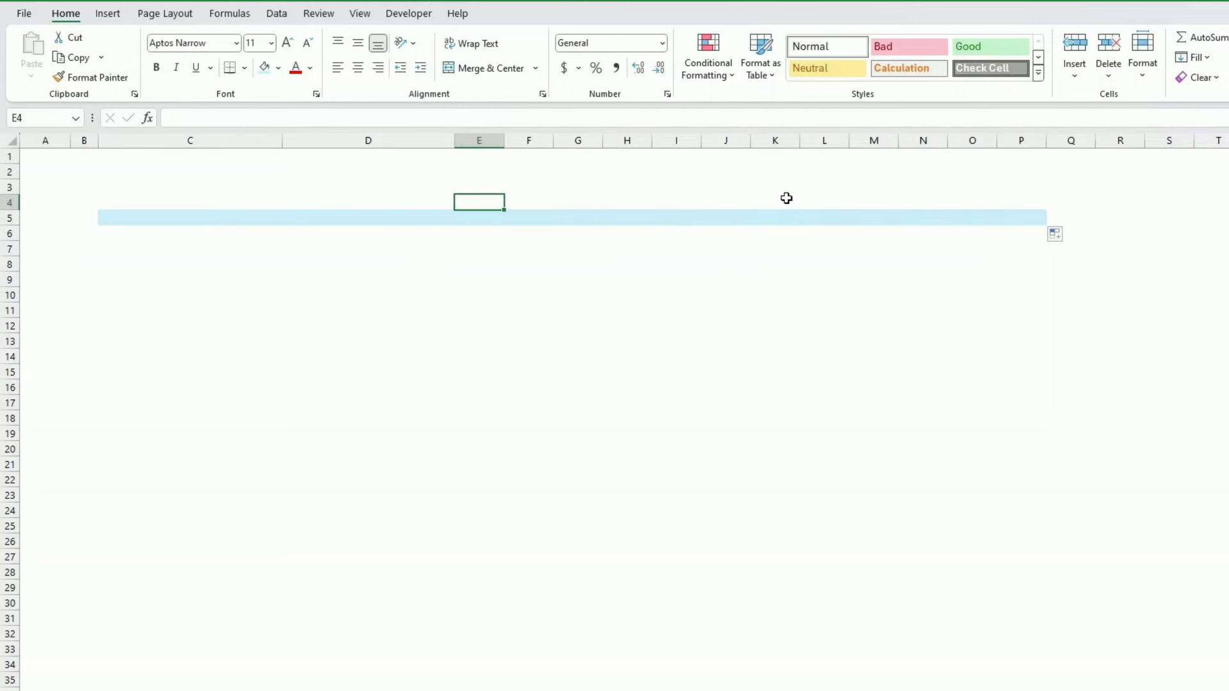
text(10)
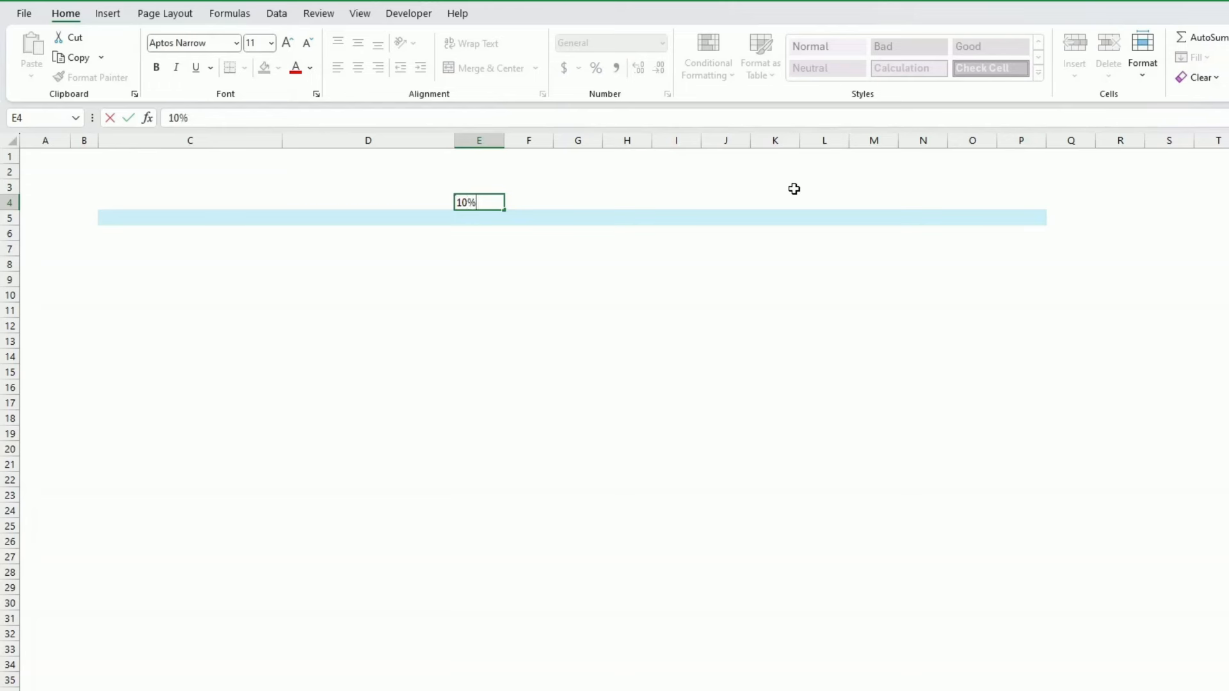
key(ctrl+Return)
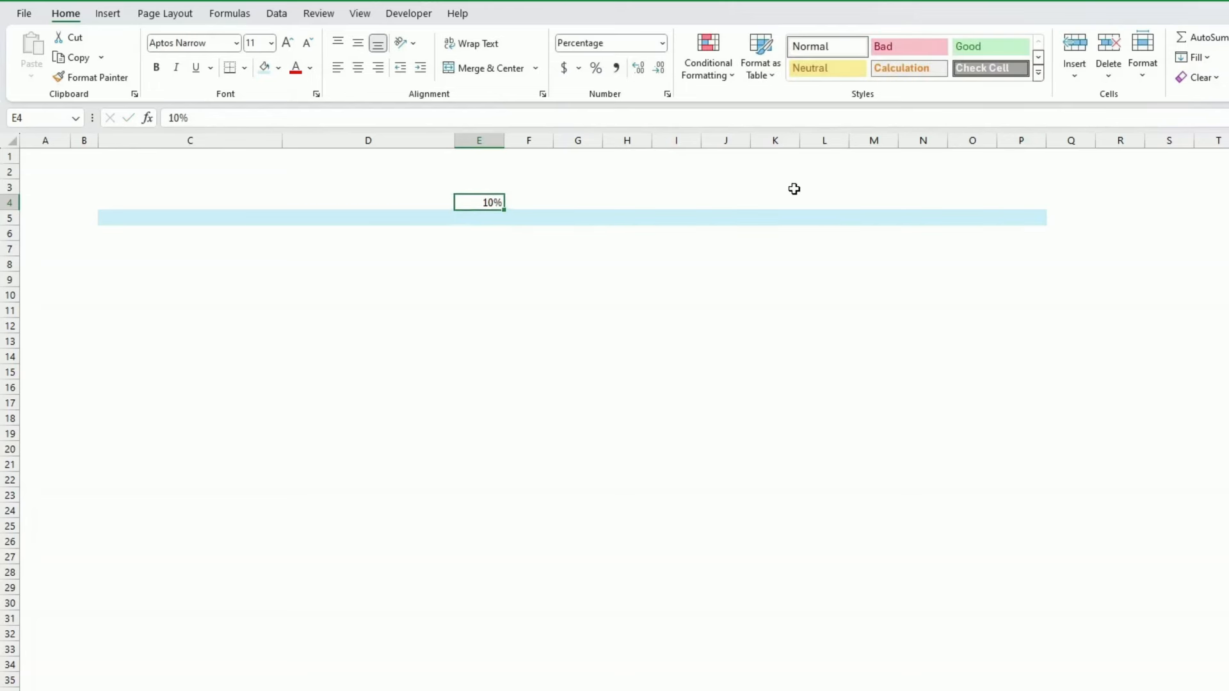
Enter the formula =E4+10% in cell F4 and copy it across to L4.
click(514, 204)
text(=E4+10)
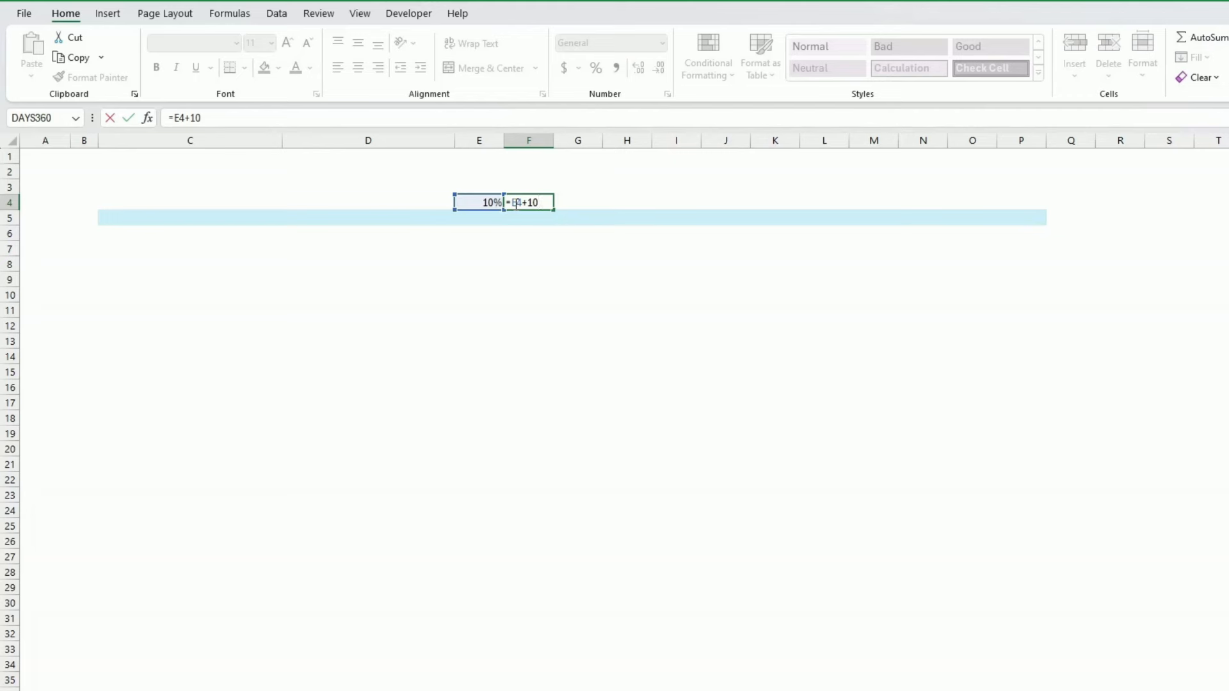
key(Return)
click(515, 204)
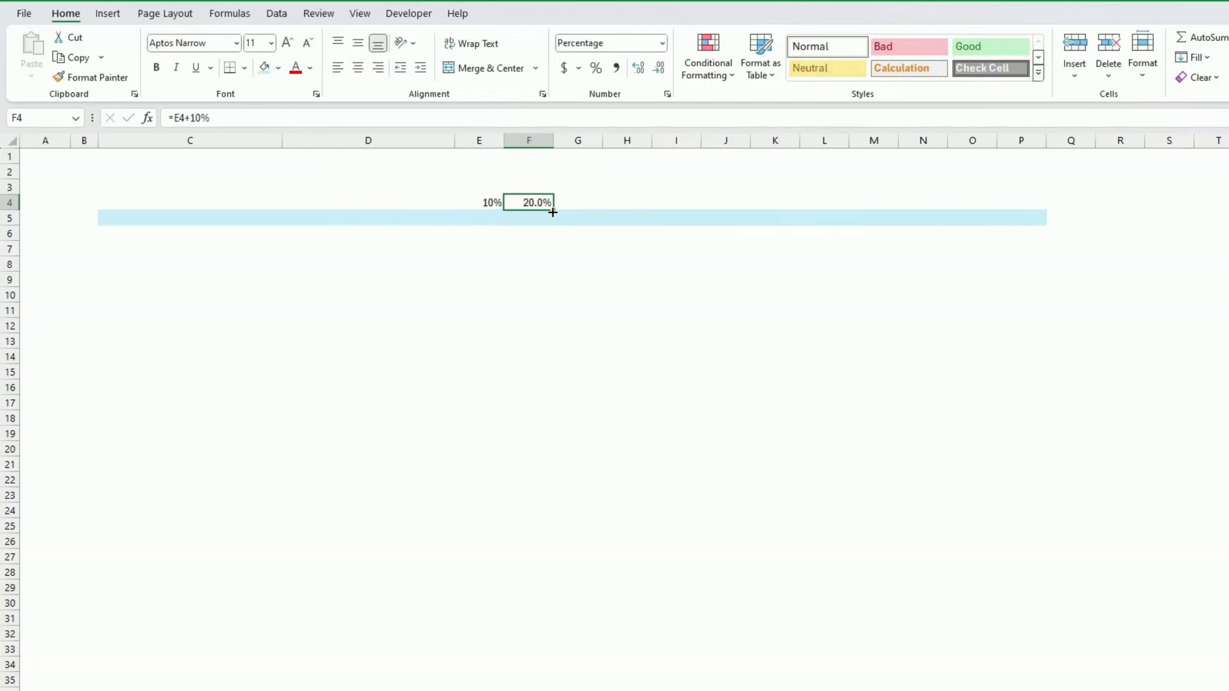
drag(553, 210, 854, 211)
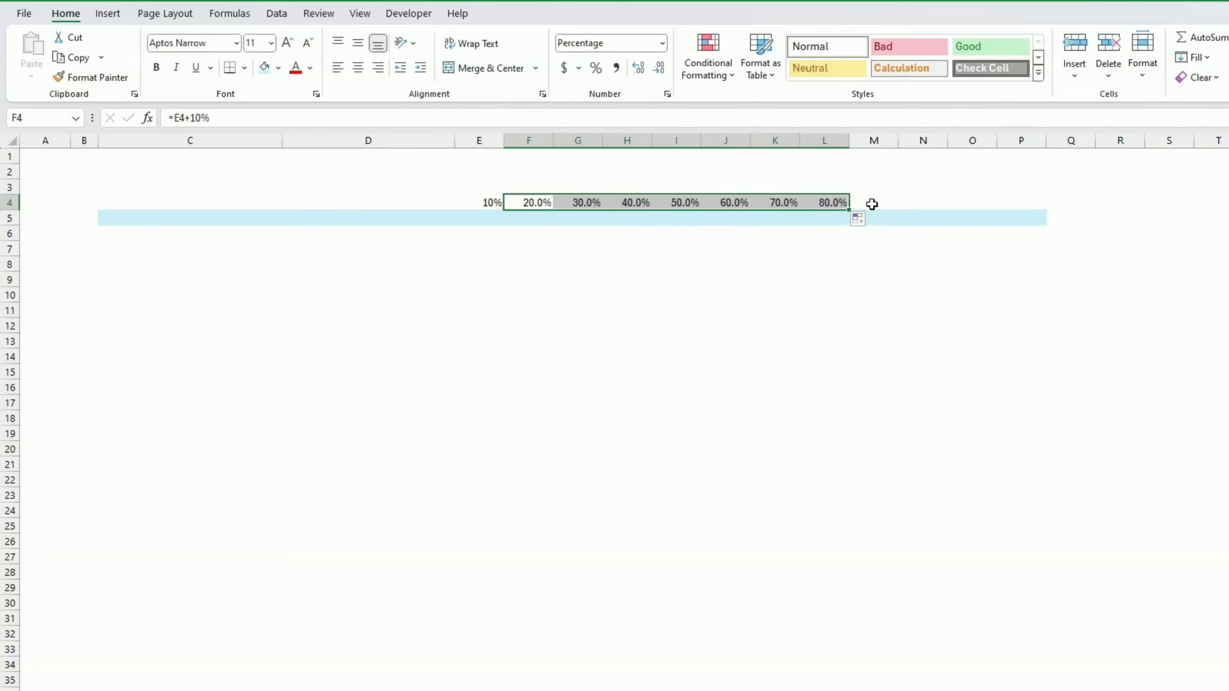
Narrow columns M and O so they are much thinner than their neighbouring columns.
click(873, 200)
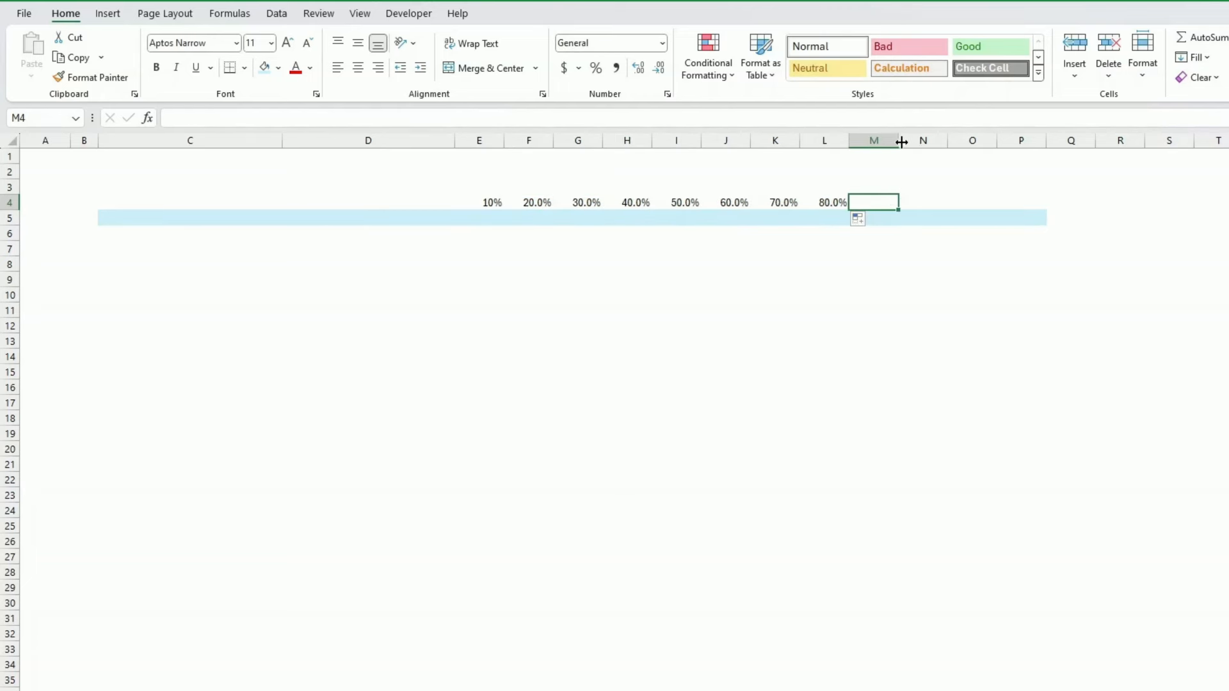
drag(901, 143, 867, 151)
drag(962, 142, 925, 145)
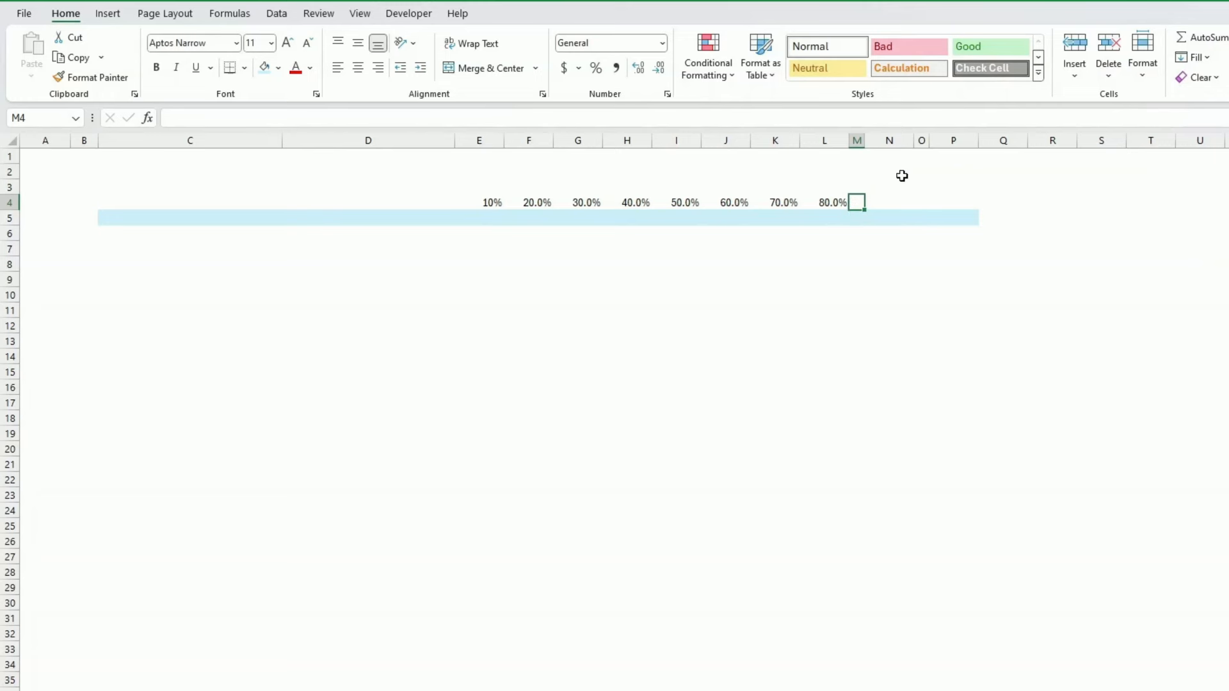
Enter 90% in cells M4 and N4, and widen column M enough to fit its value.
text(0%)
key(Tab)
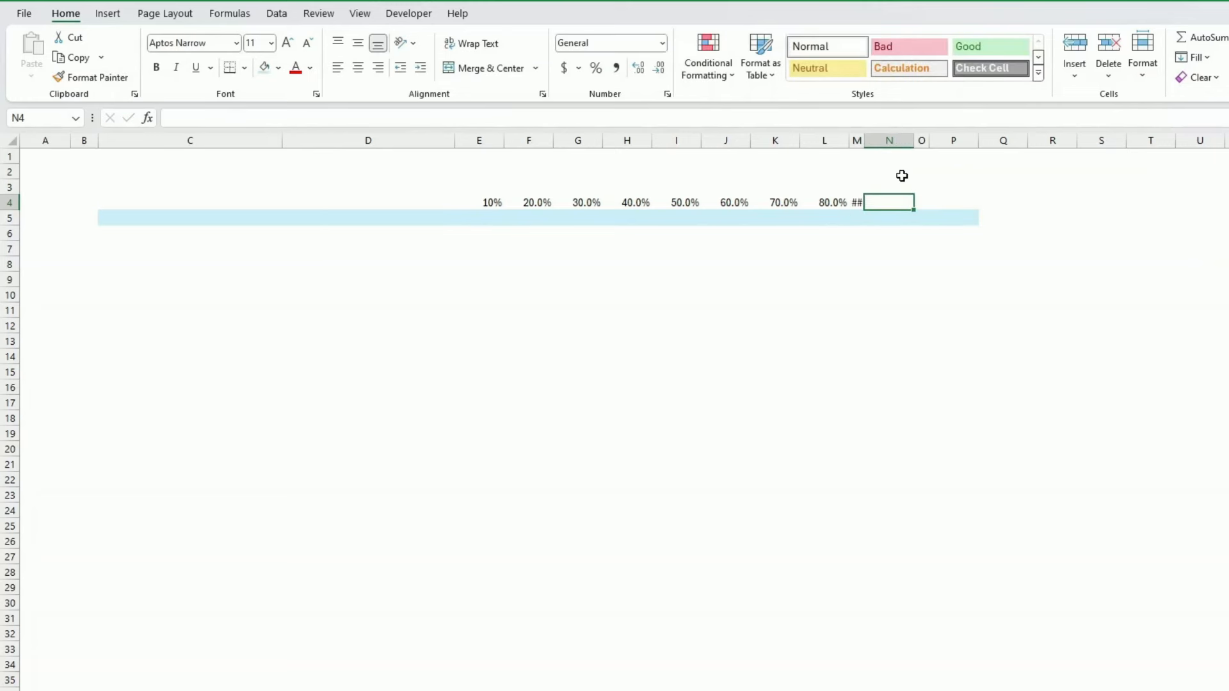
text(90%)
key(Tab)
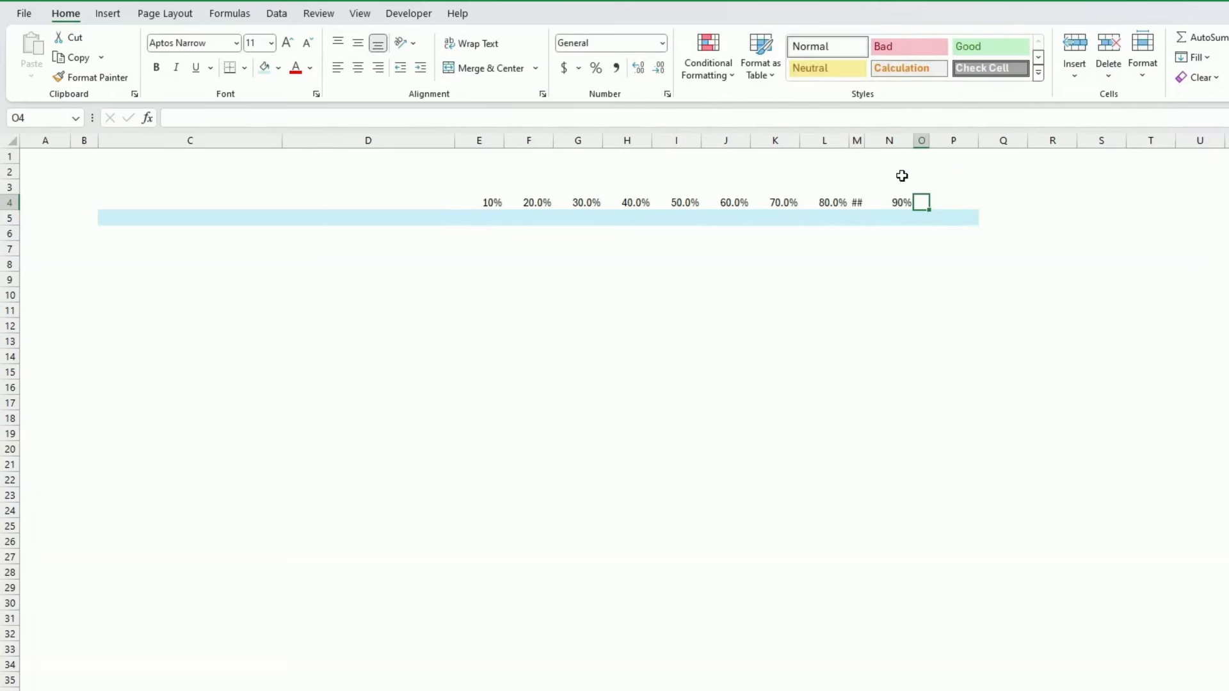
drag(863, 145, 882, 144)
Enter 100% in cells P4, Q4 and O4 to complete the scale in row 4.
click(974, 200)
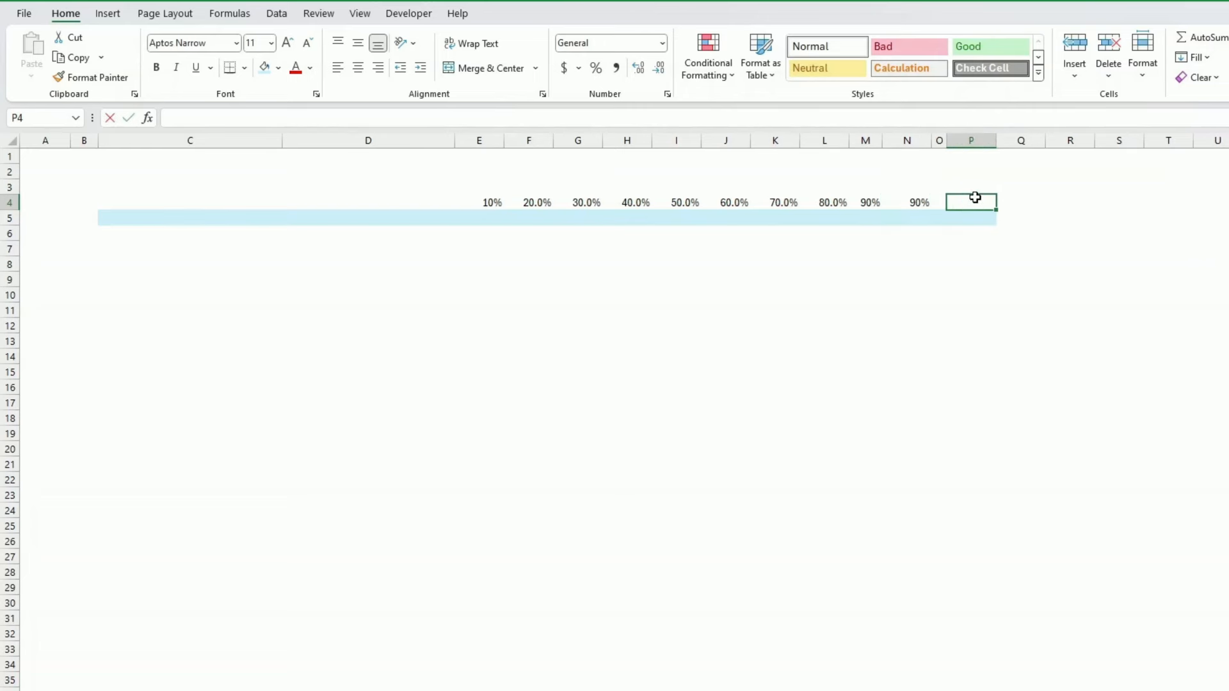
text(100%)
key(Tab)
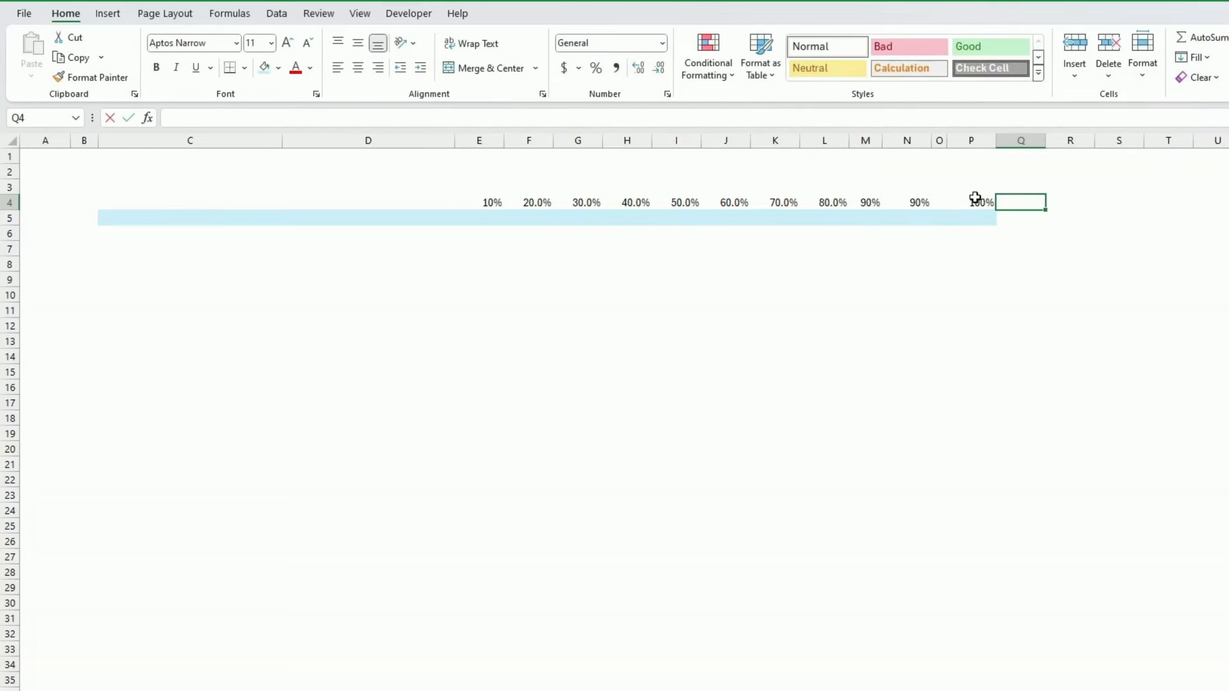
text(100)
key(Return)
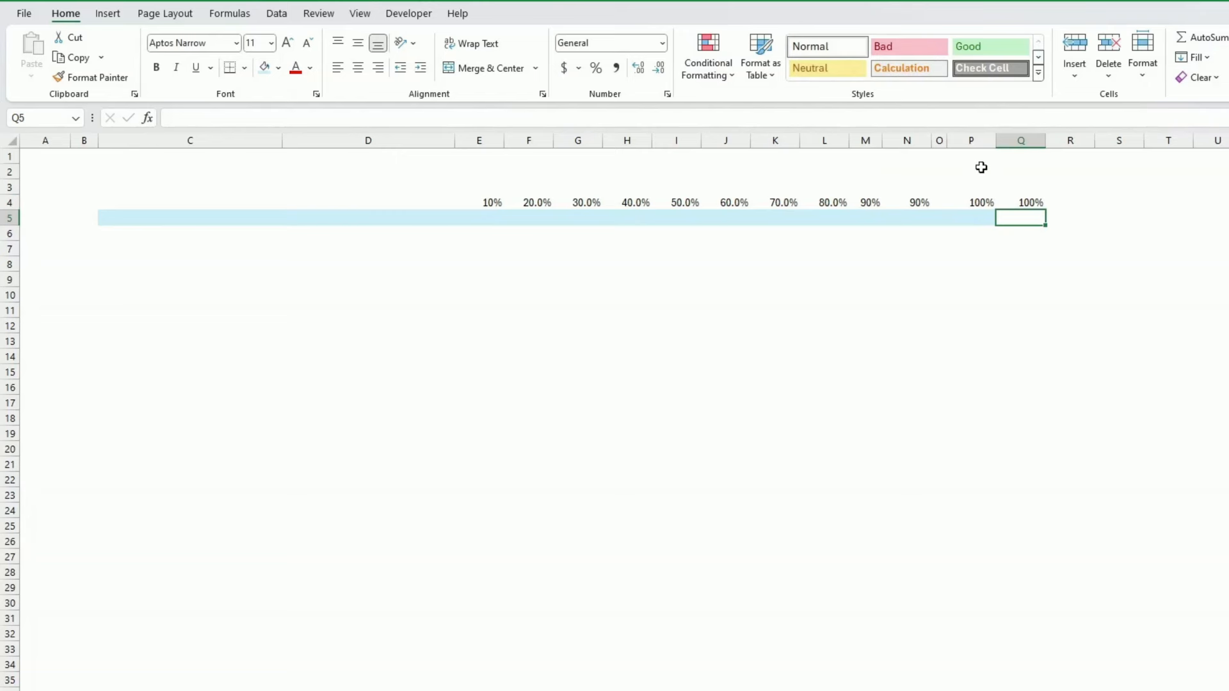
click(934, 202)
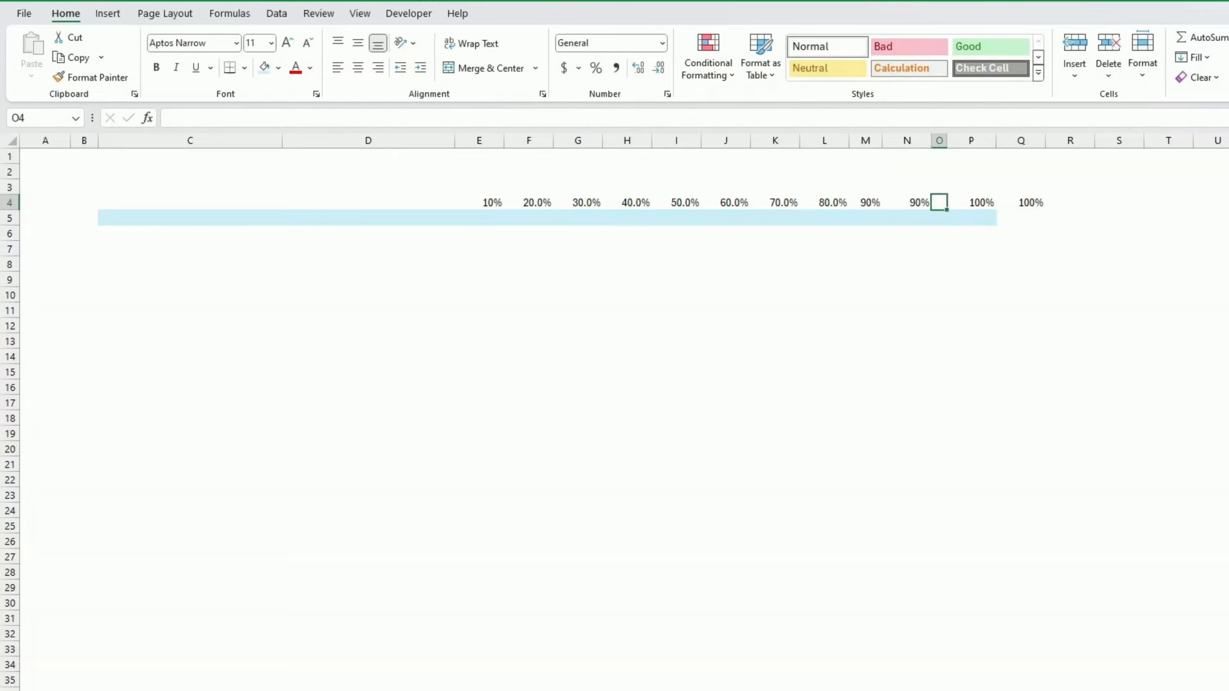
text(100)
key(Return)
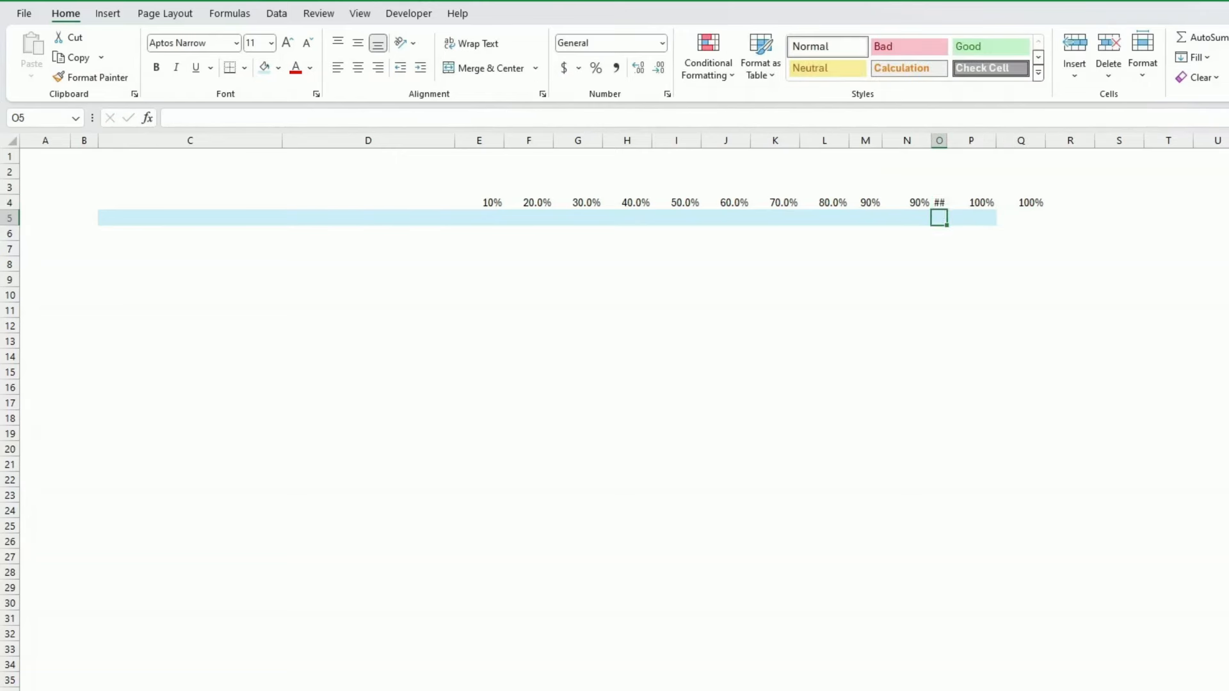
Clear the surplus 100% value from cell Q4 and make column O wide enough to show its value.
click(971, 203)
click(1021, 202)
key(Delete)
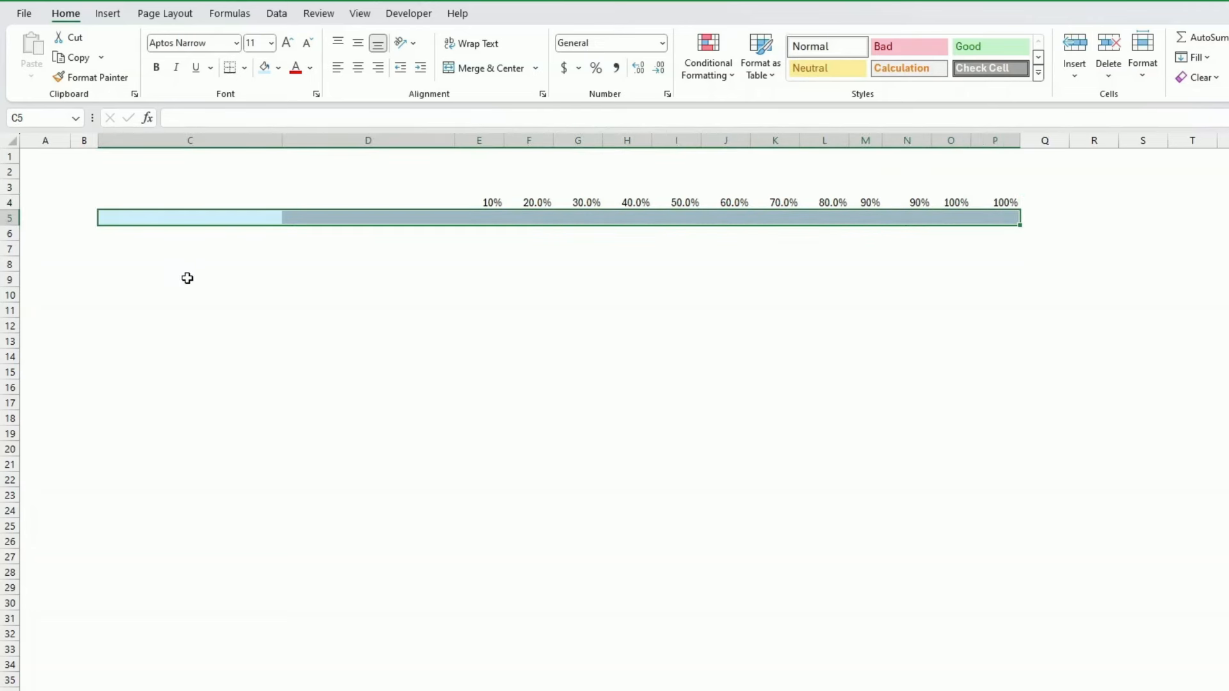
Fill cell D6 and the range D7:P7 with the same light blue as row 5.
click(182, 236)
drag(297, 230, 446, 232)
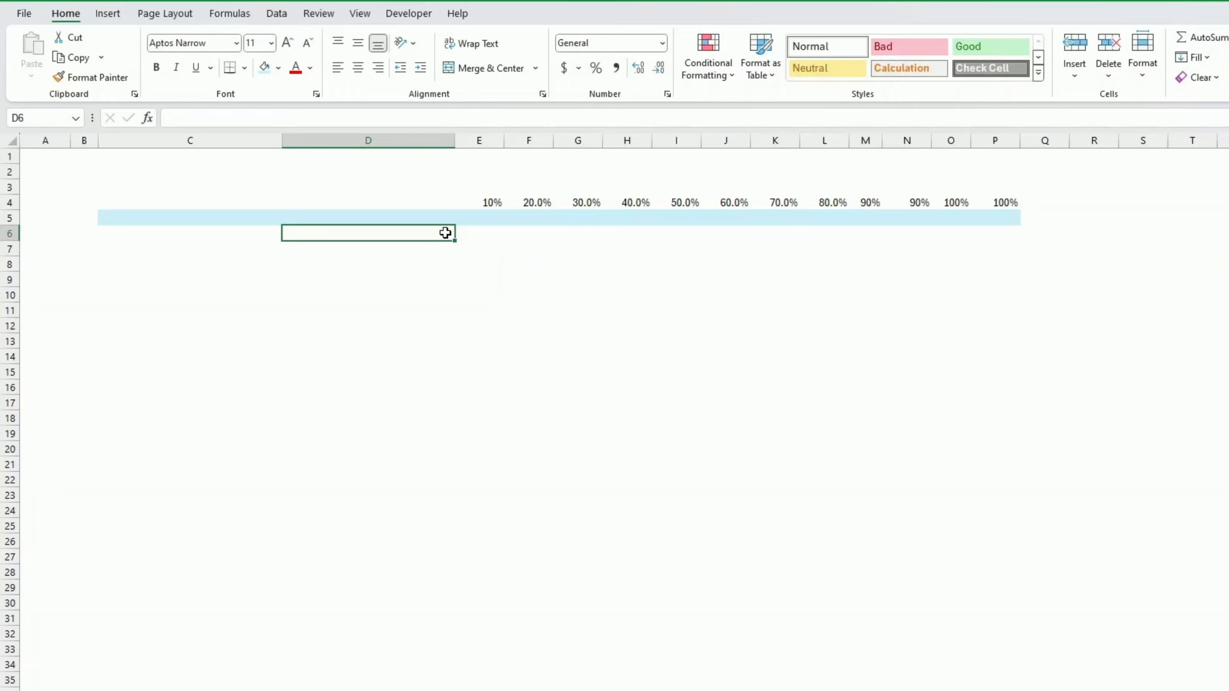
click(264, 67)
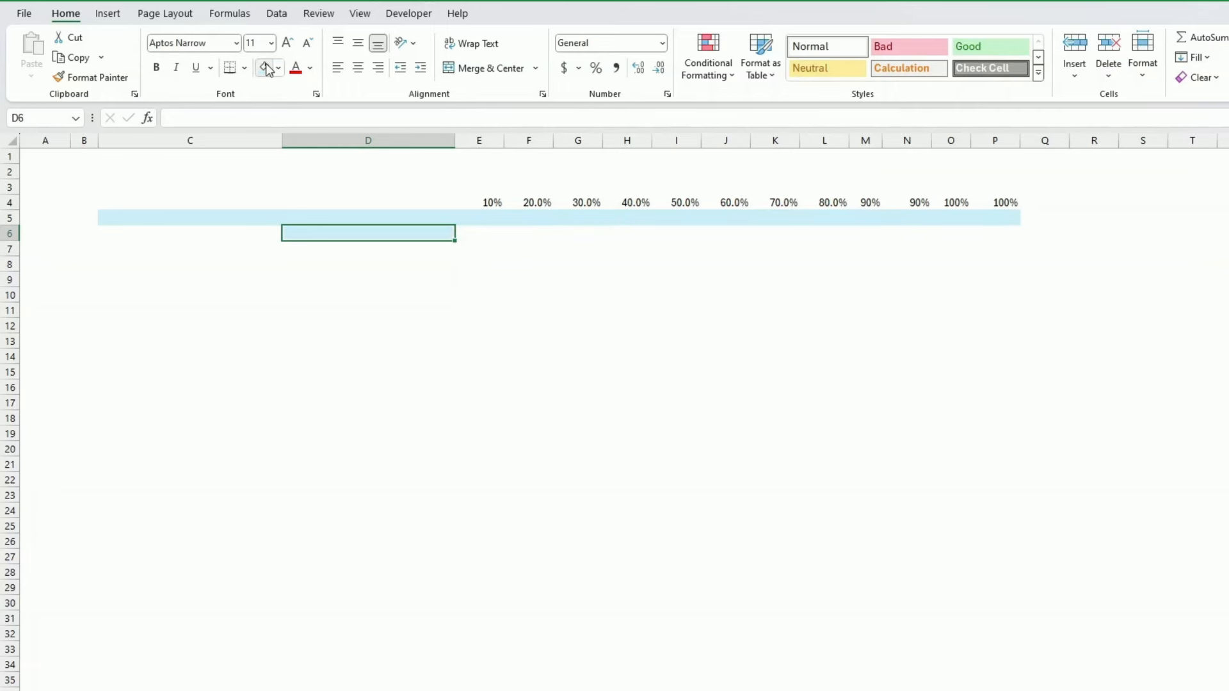
click(293, 250)
drag(293, 250, 624, 255)
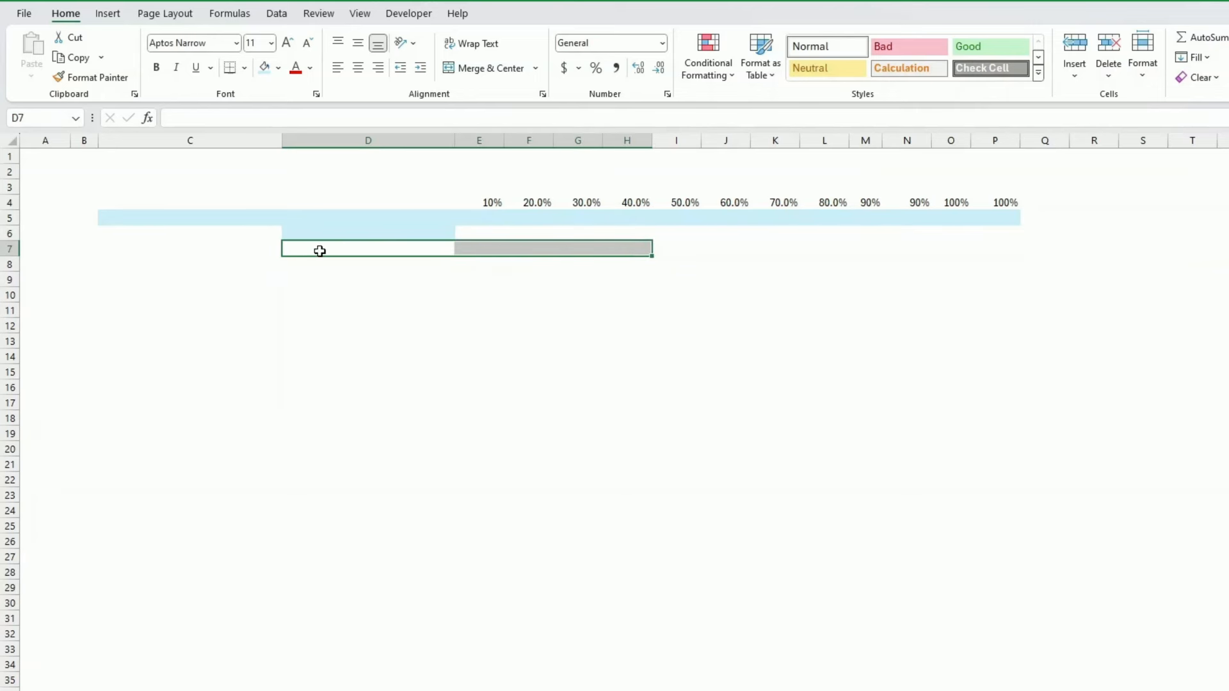
drag(319, 250, 999, 244)
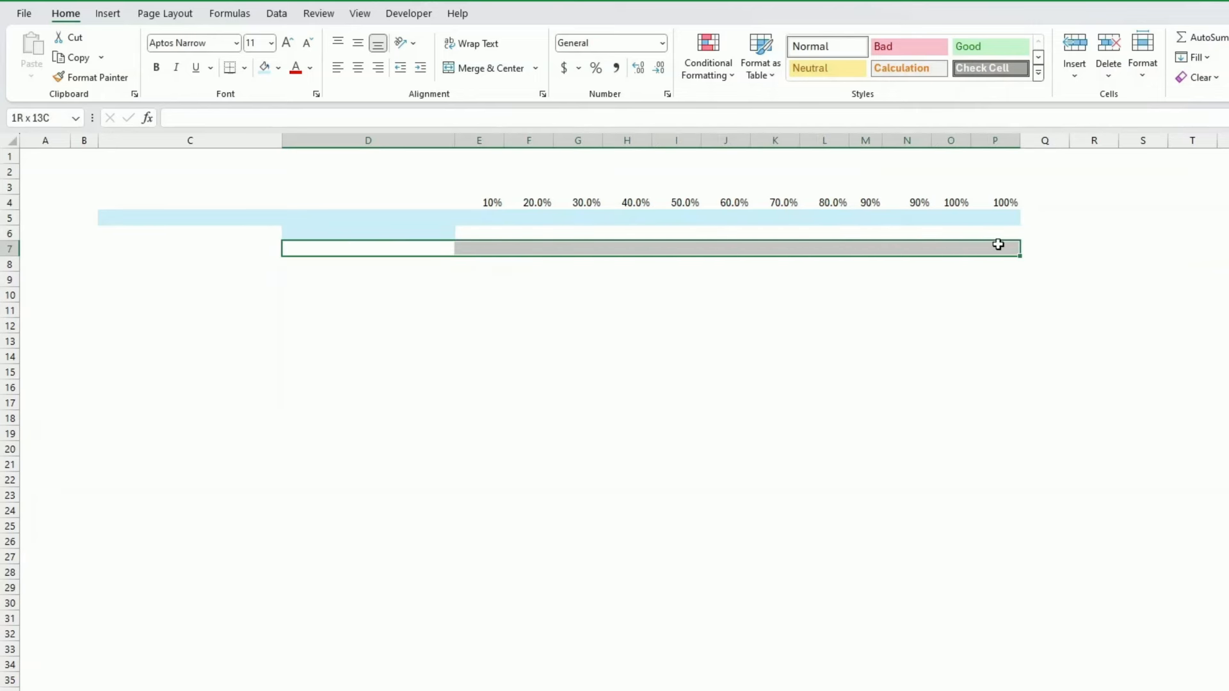
click(264, 68)
Fill cell D8 and the range D9:P9 with the same light blue.
click(307, 261)
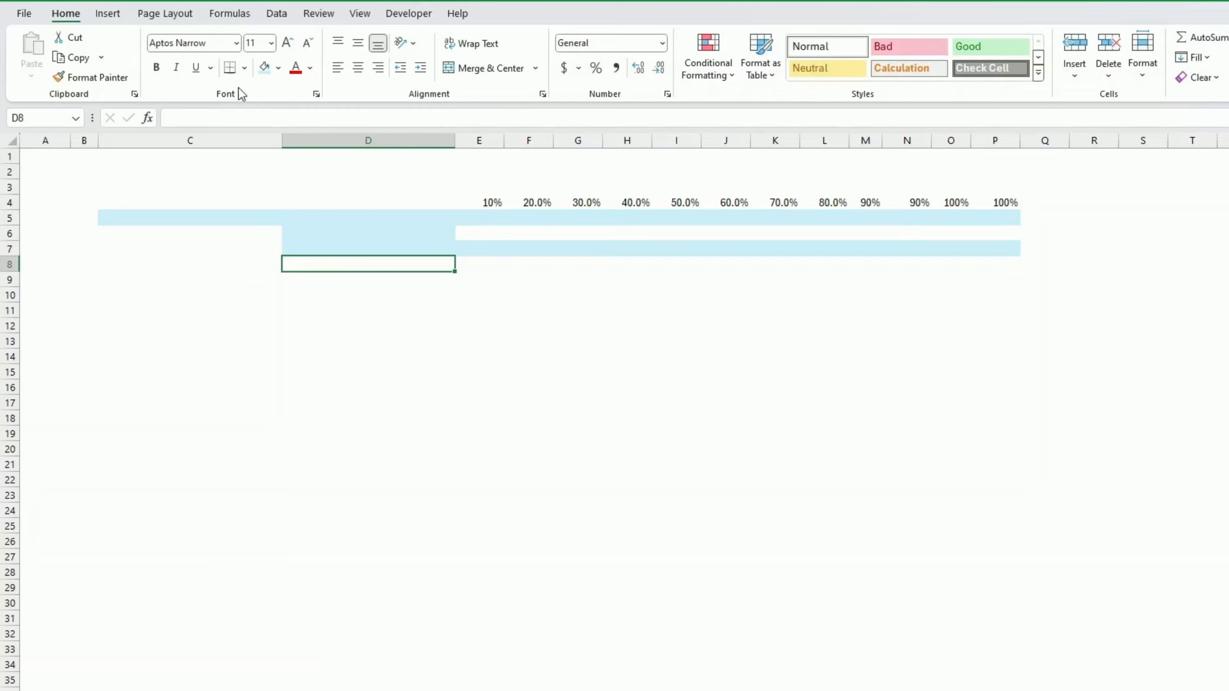
click(265, 67)
click(306, 281)
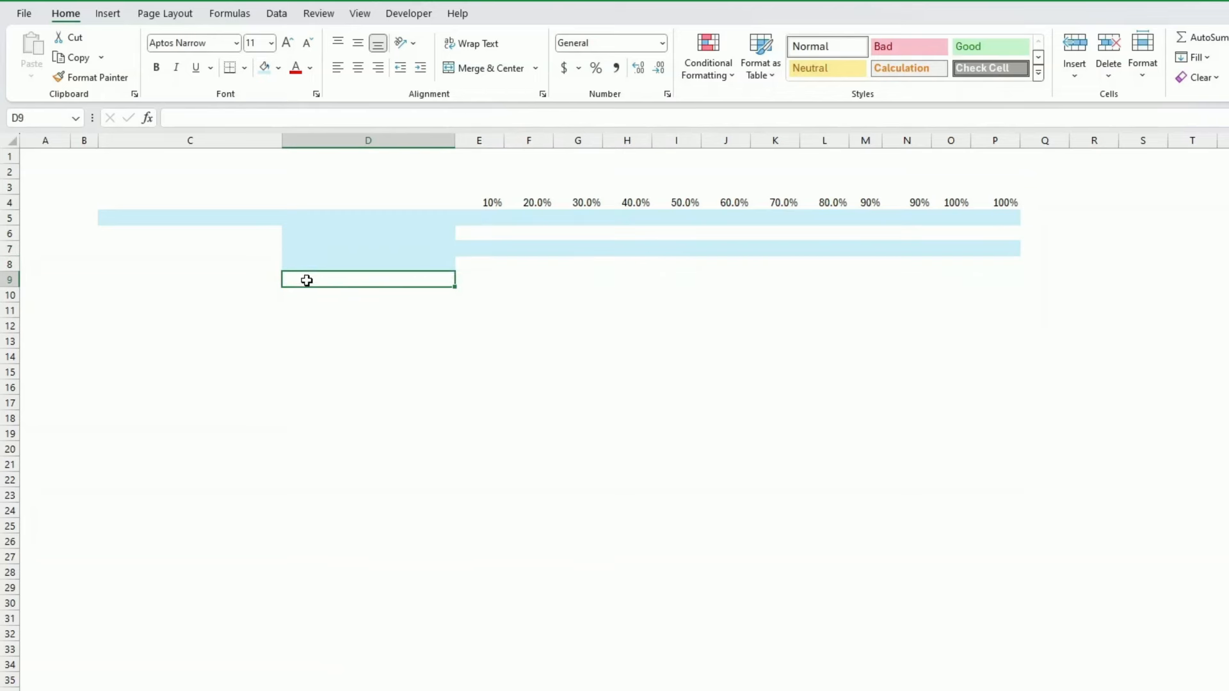
drag(307, 280, 992, 278)
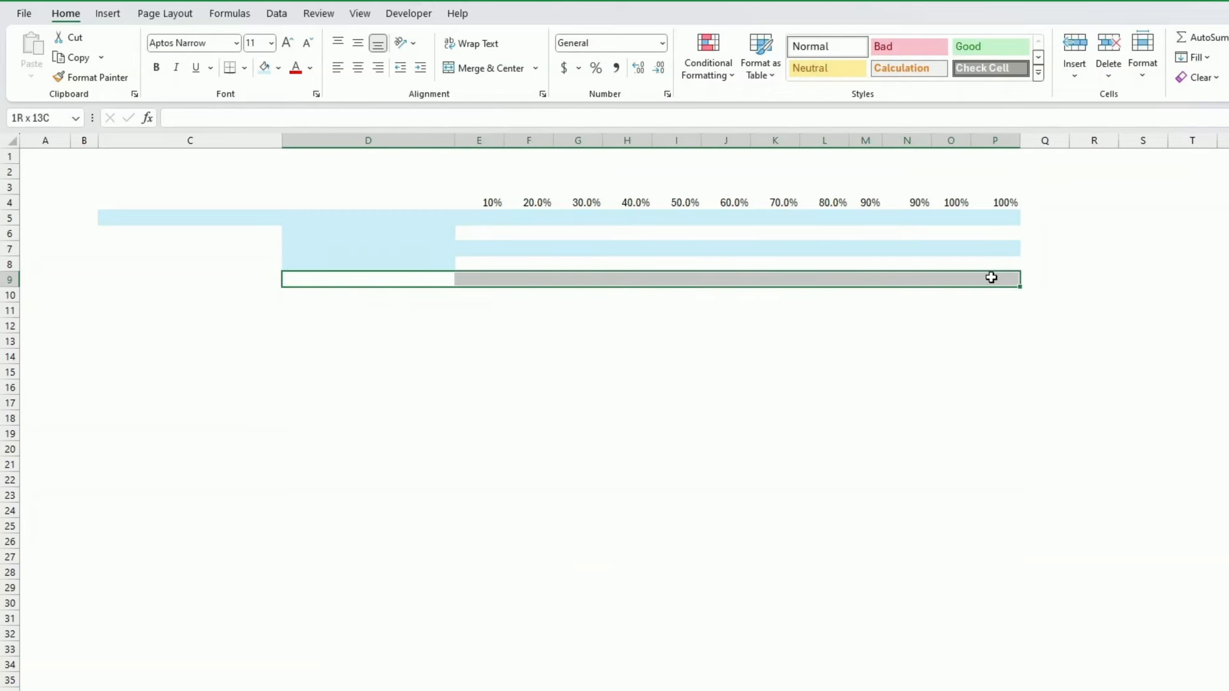
click(264, 67)
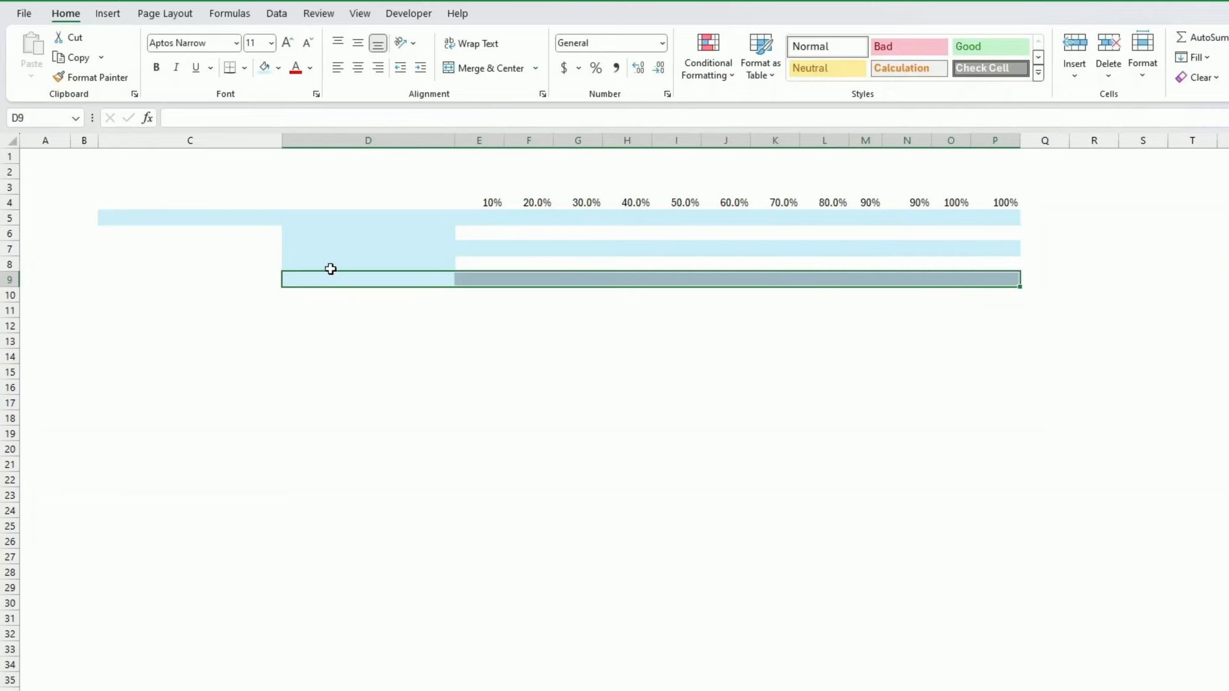
Remove the fill from D8 by copying the blank cell C8 across to it.
click(271, 264)
drag(285, 269, 444, 266)
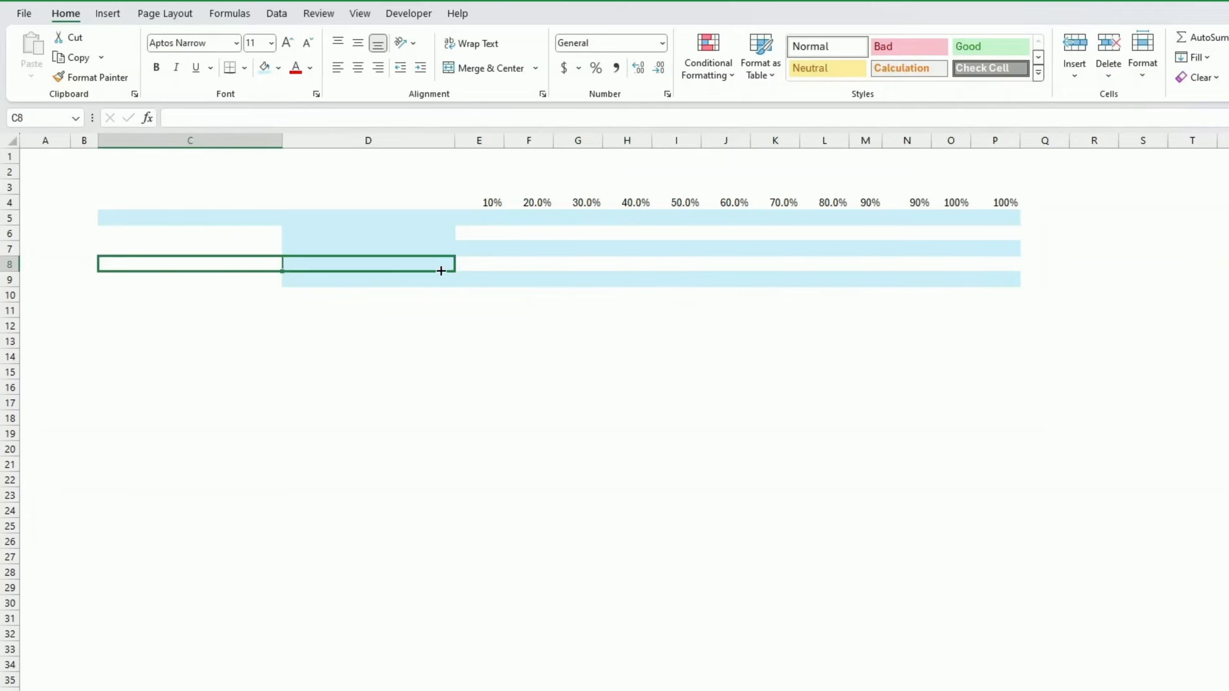
click(473, 307)
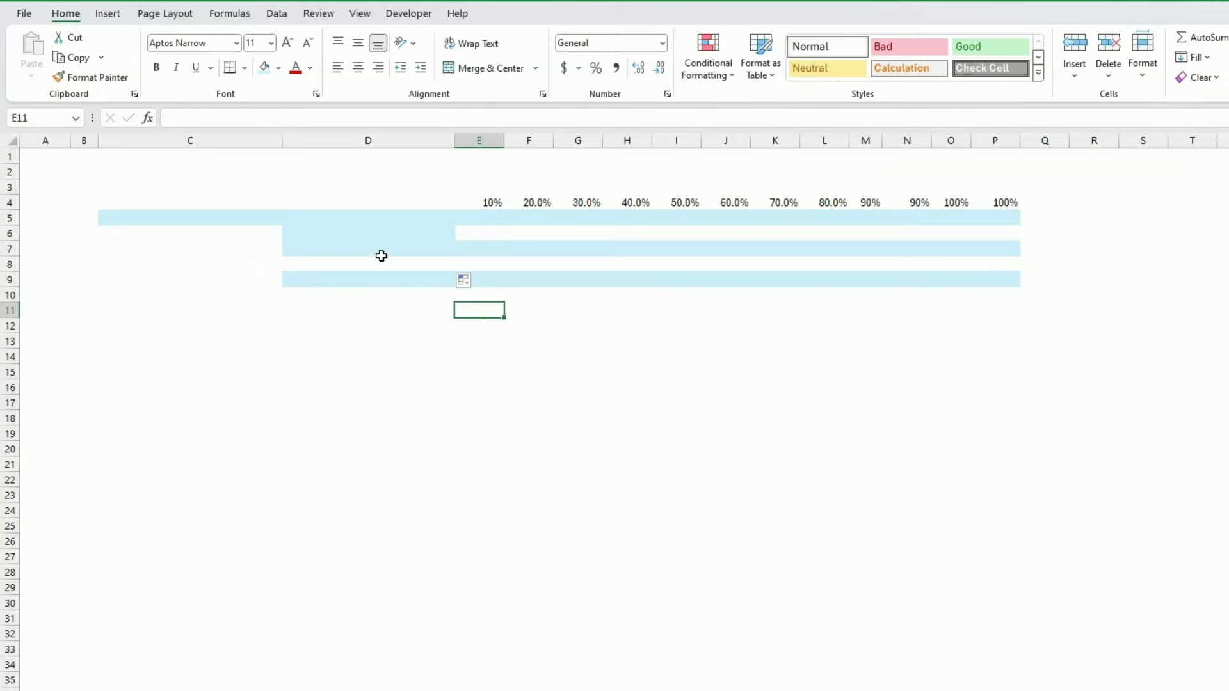
Fill cell D10 and the range D11:P11 with the same light blue.
click(396, 236)
drag(396, 240, 994, 315)
click(264, 68)
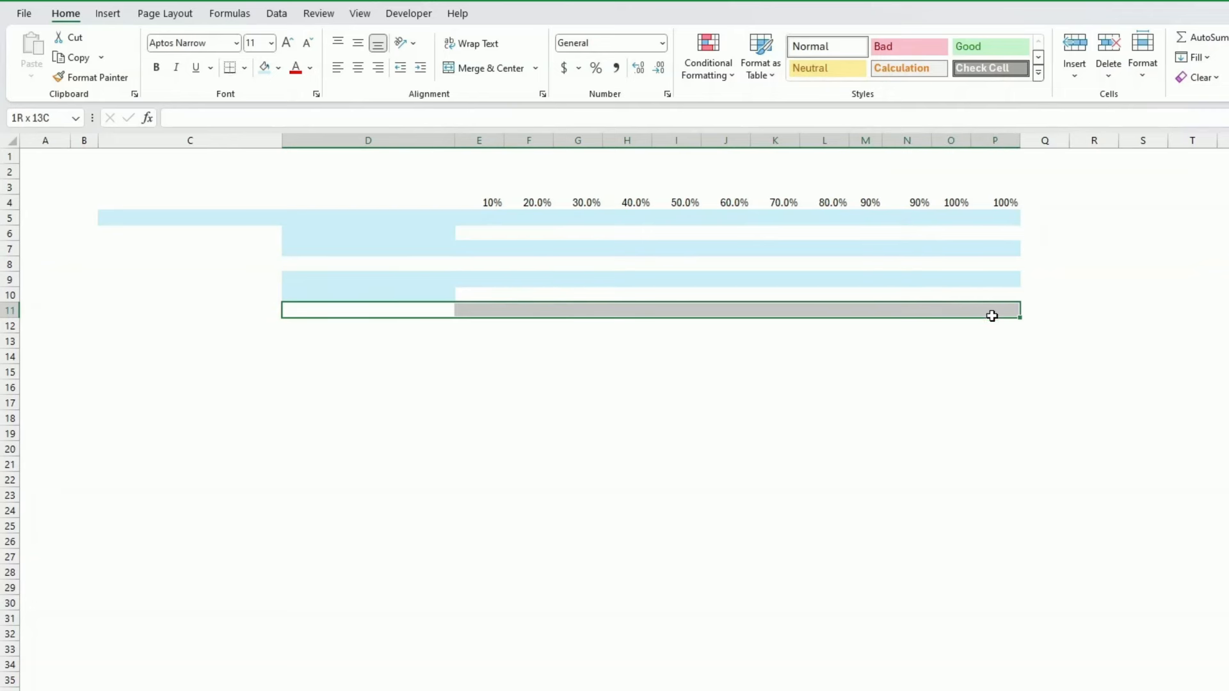
click(265, 67)
Move the colored block D9:P11 down so that it starts at D13.
click(390, 325)
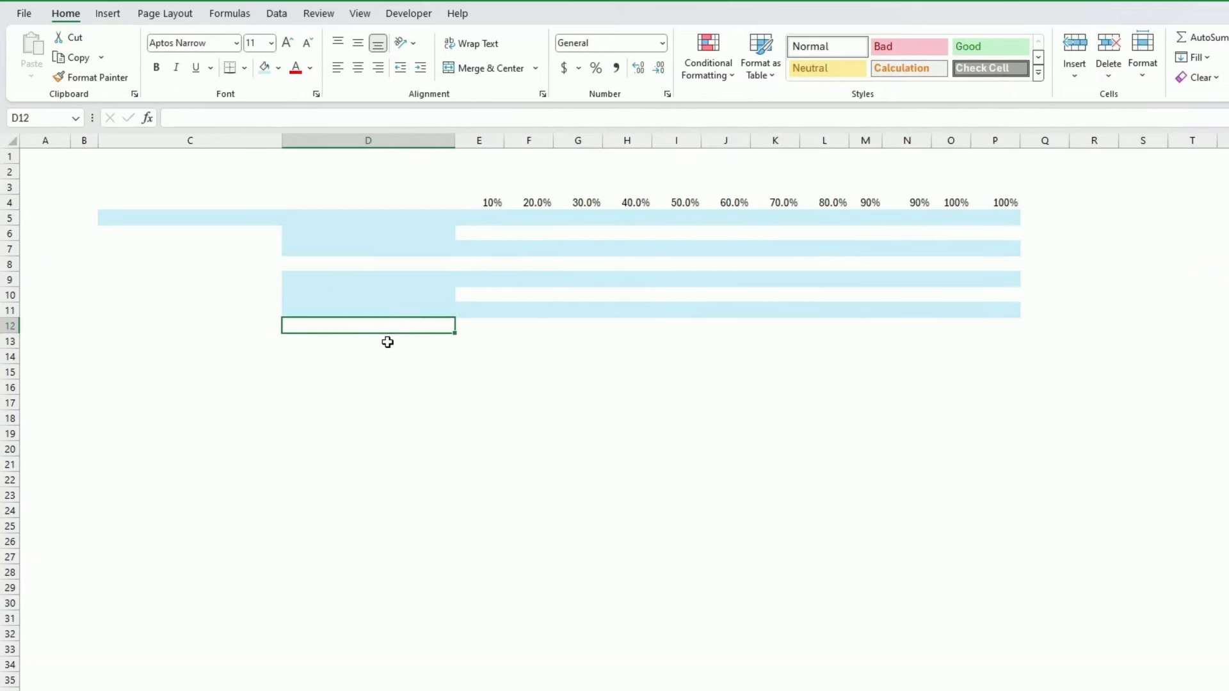
click(386, 345)
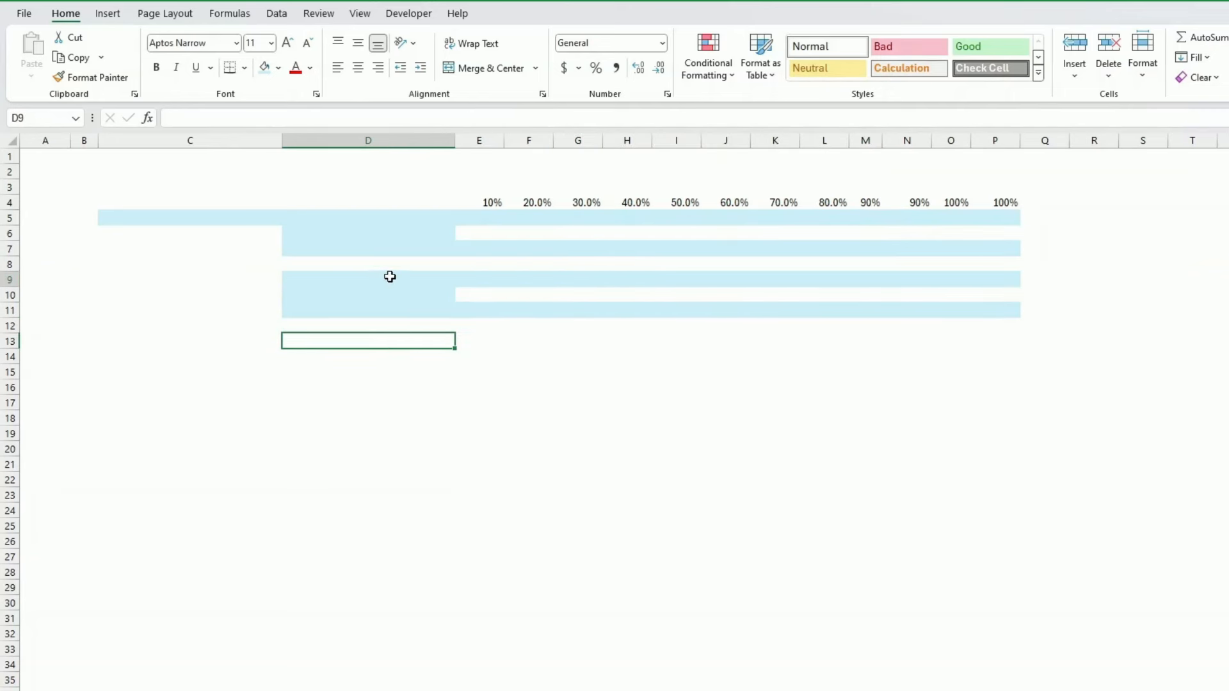
drag(390, 277, 1011, 314)
key(ctrl+c)
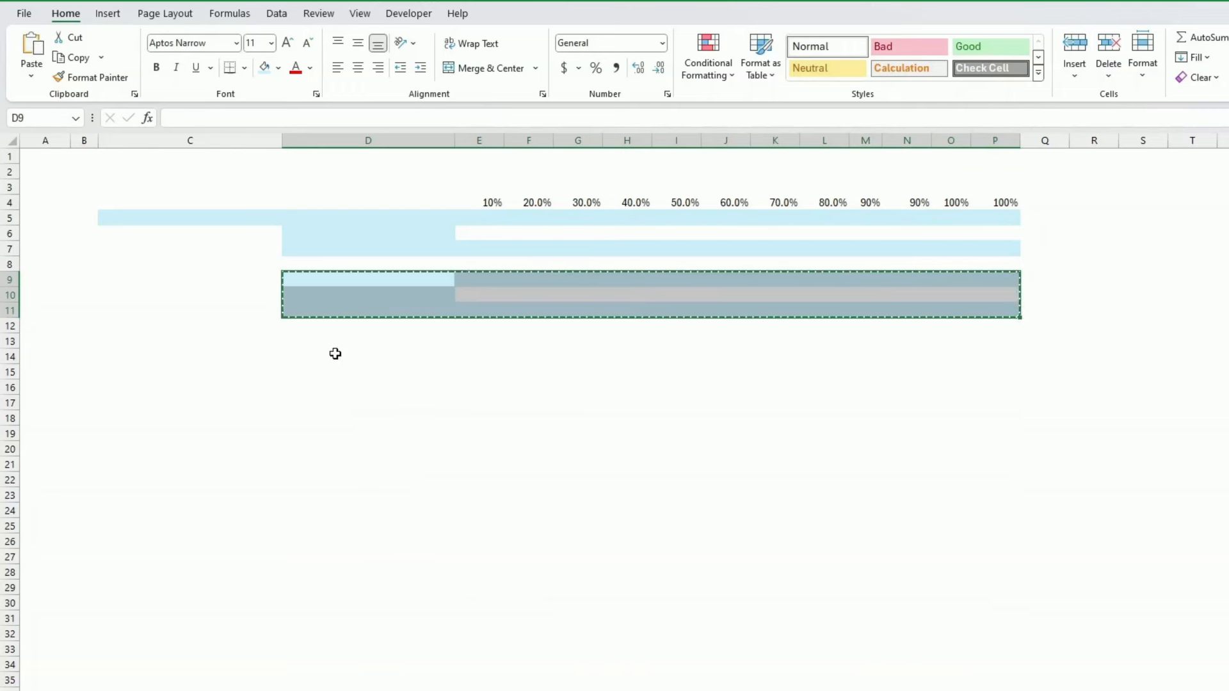
click(331, 345)
key(Return)
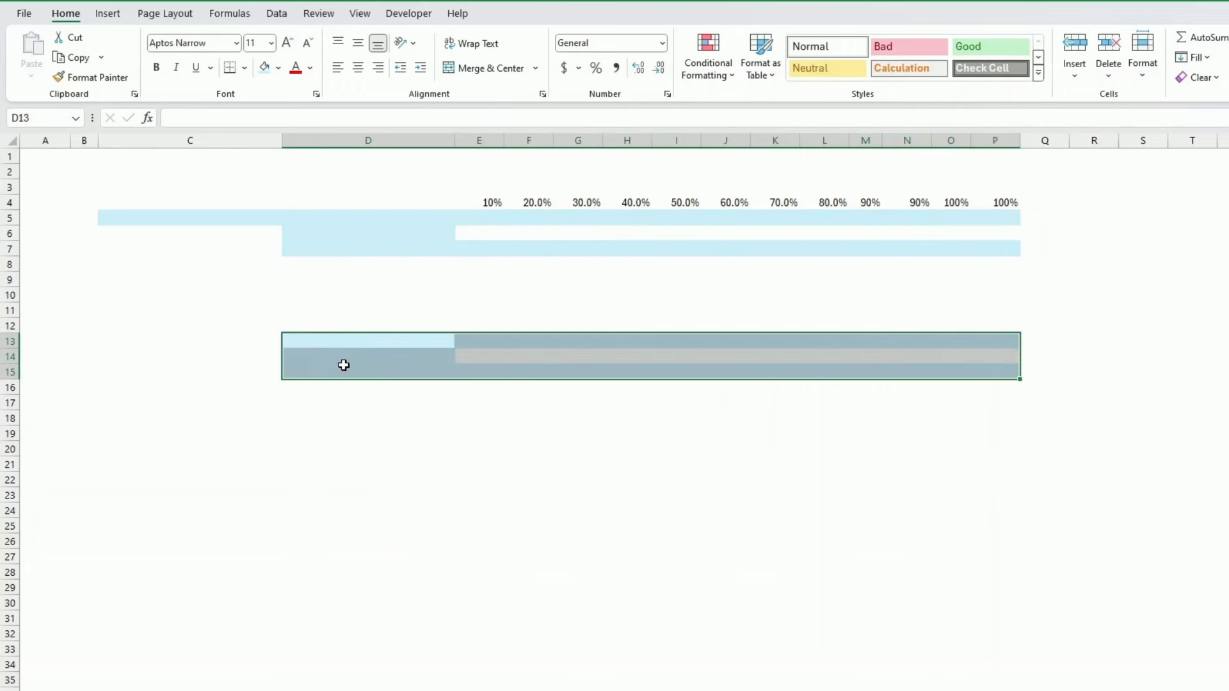
Copy the colored block D13:P15 back to the range starting at D9.
key(ctrl+c)
click(323, 279)
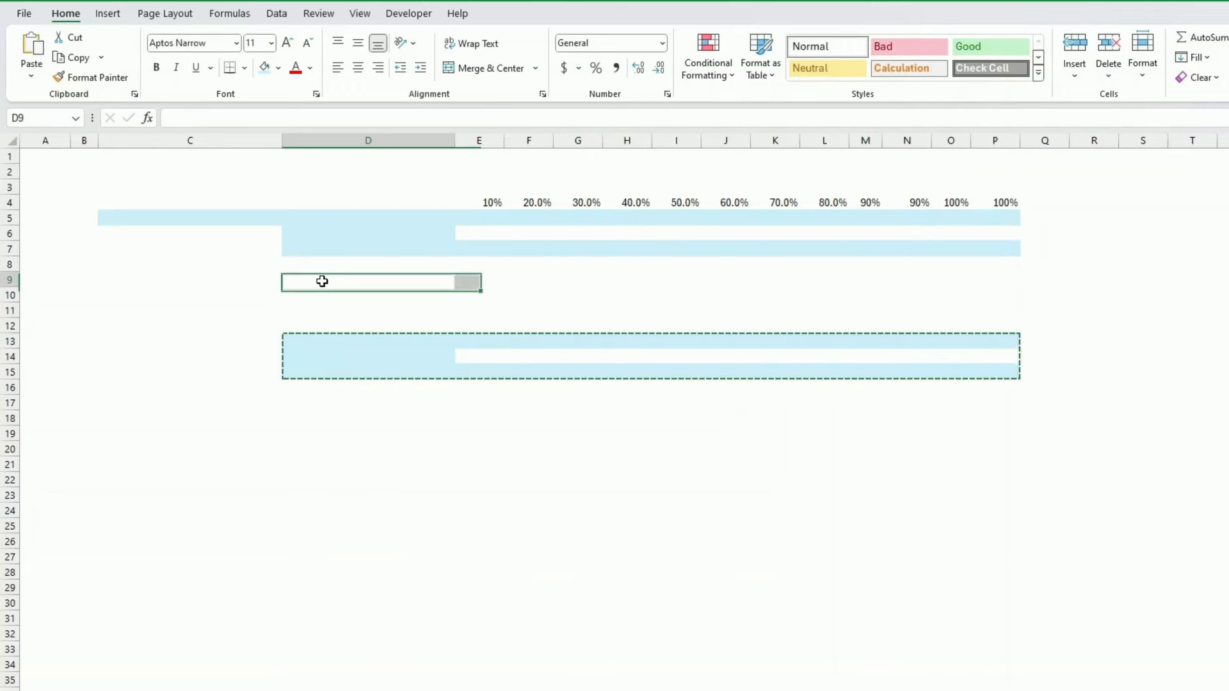
key(ctrl+v)
click(352, 448)
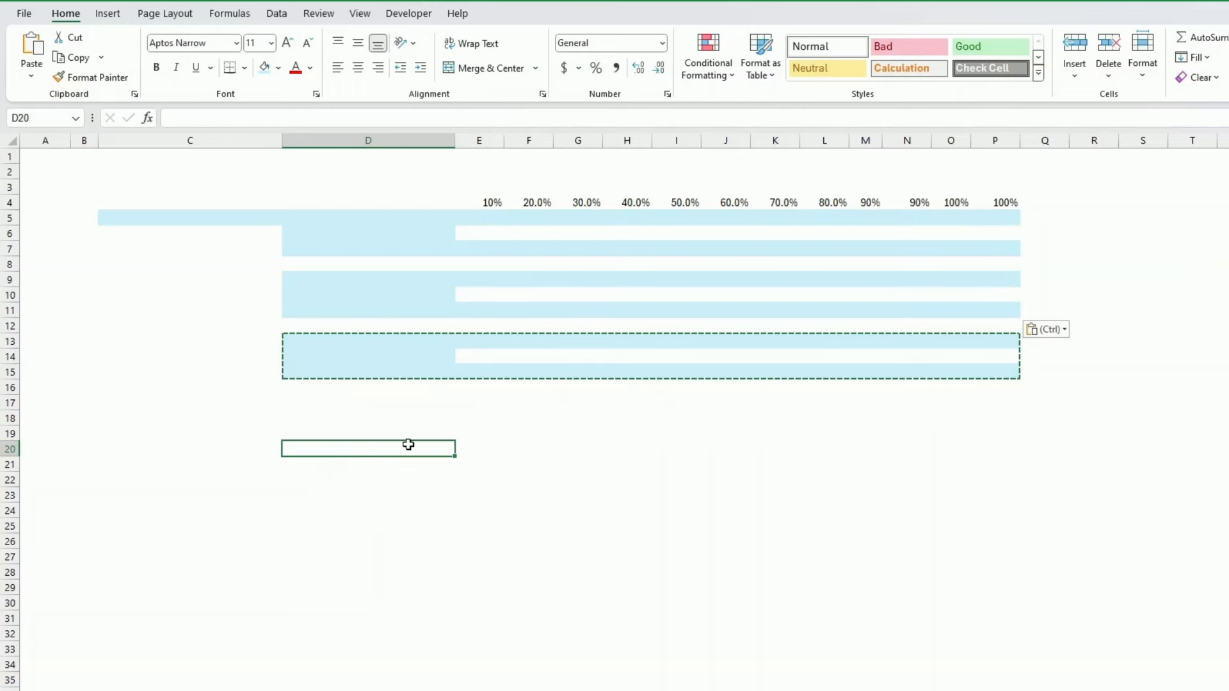
click(431, 418)
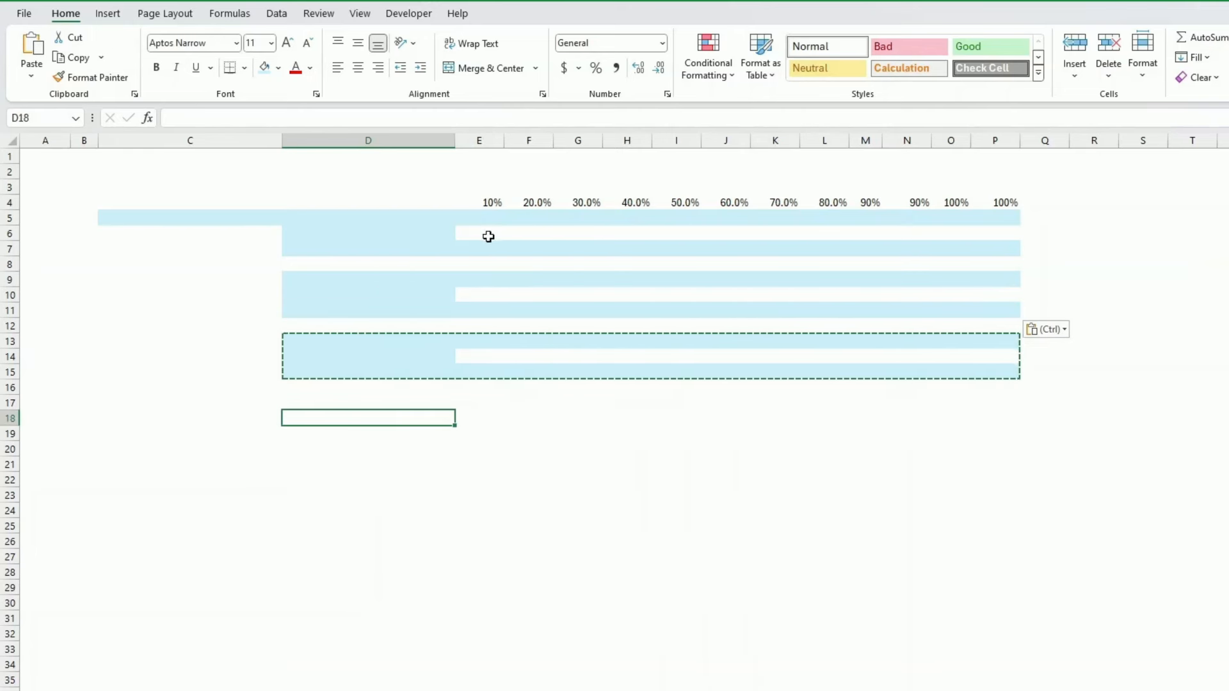
drag(469, 237, 529, 234)
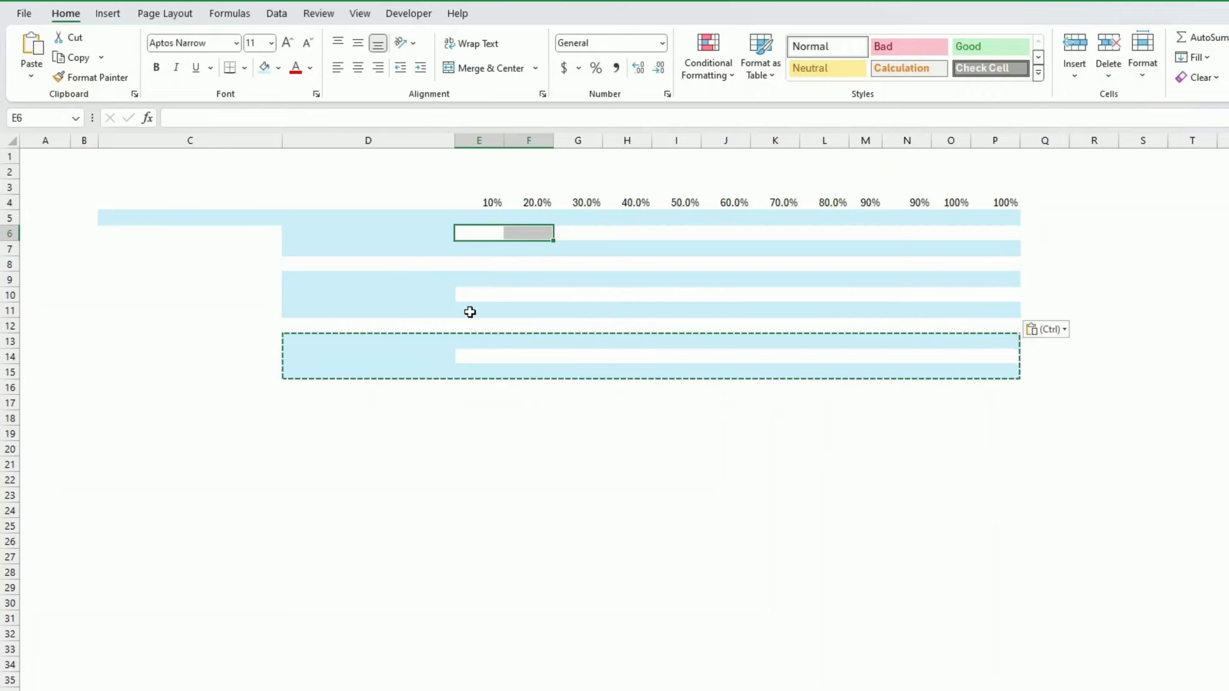
click(394, 261)
click(477, 299)
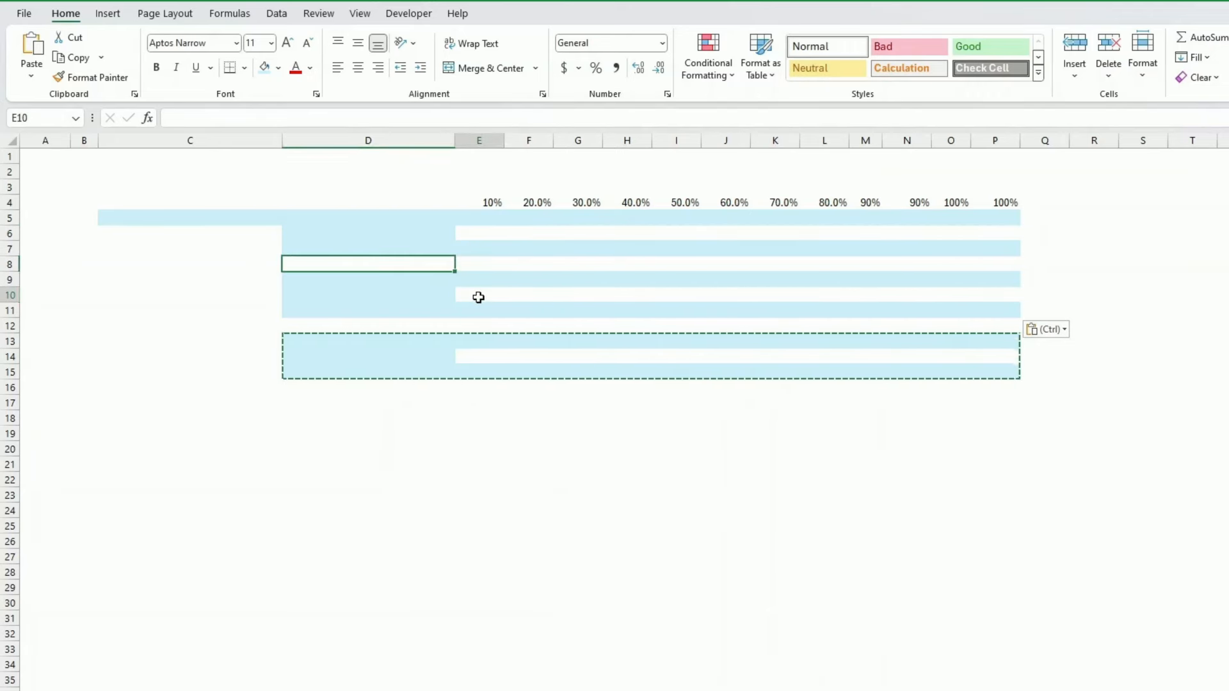
click(480, 354)
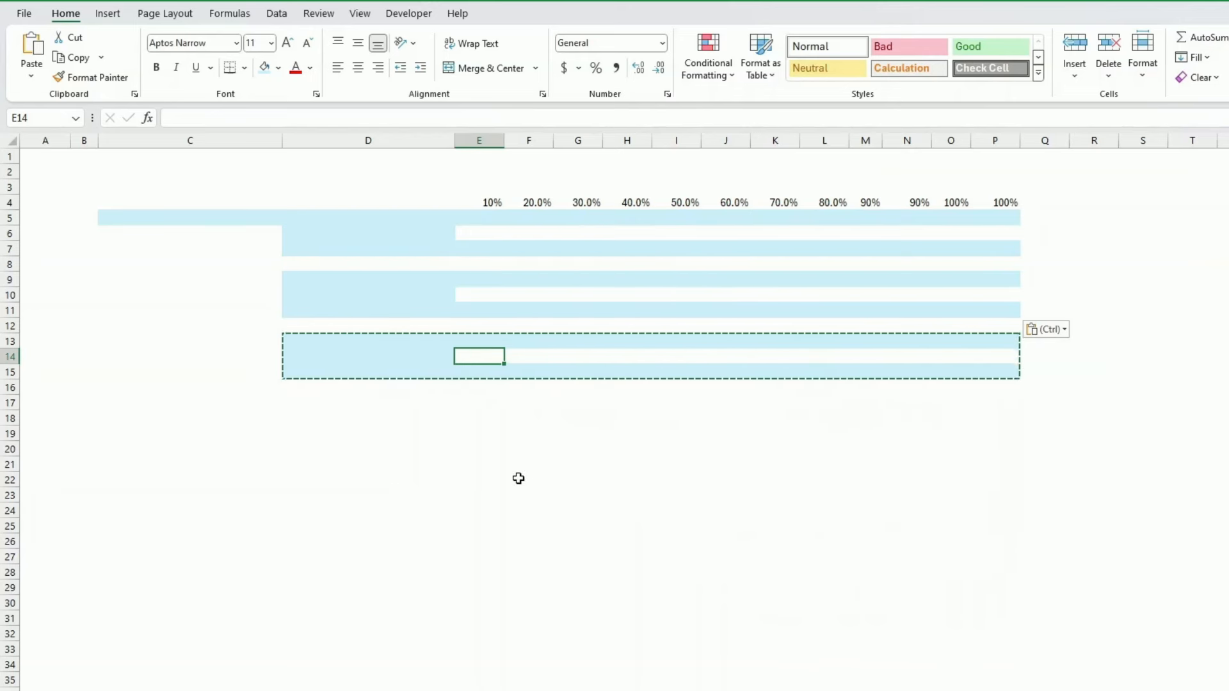
click(430, 445)
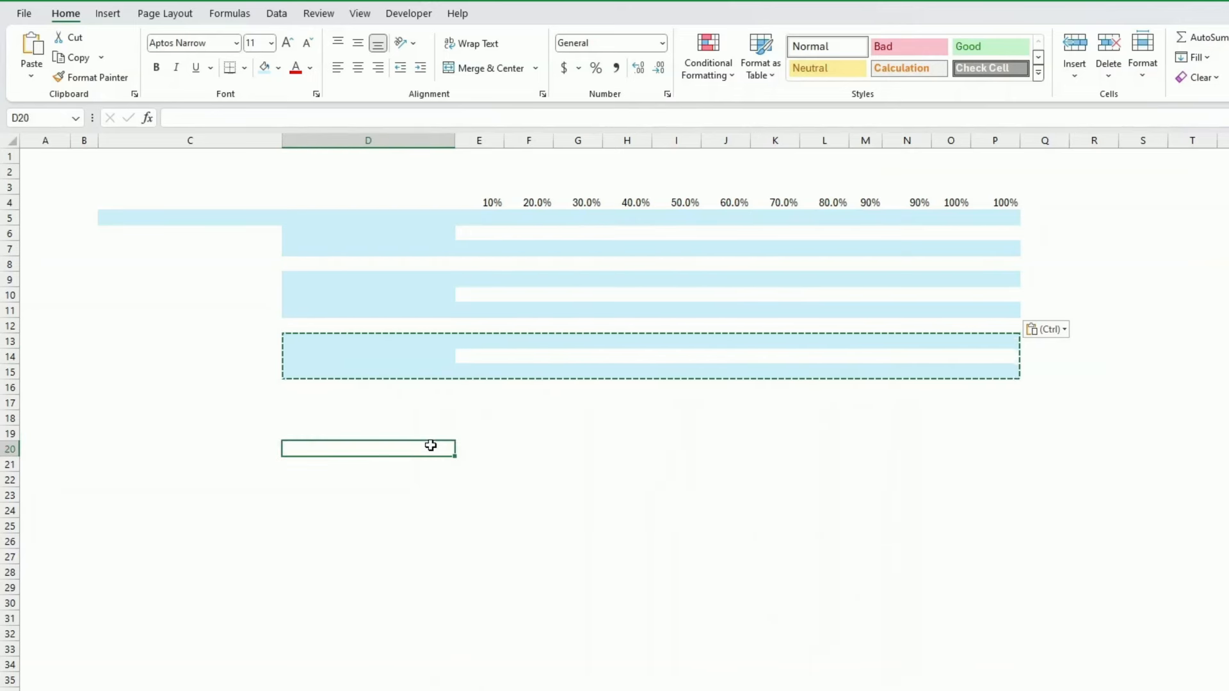
click(460, 433)
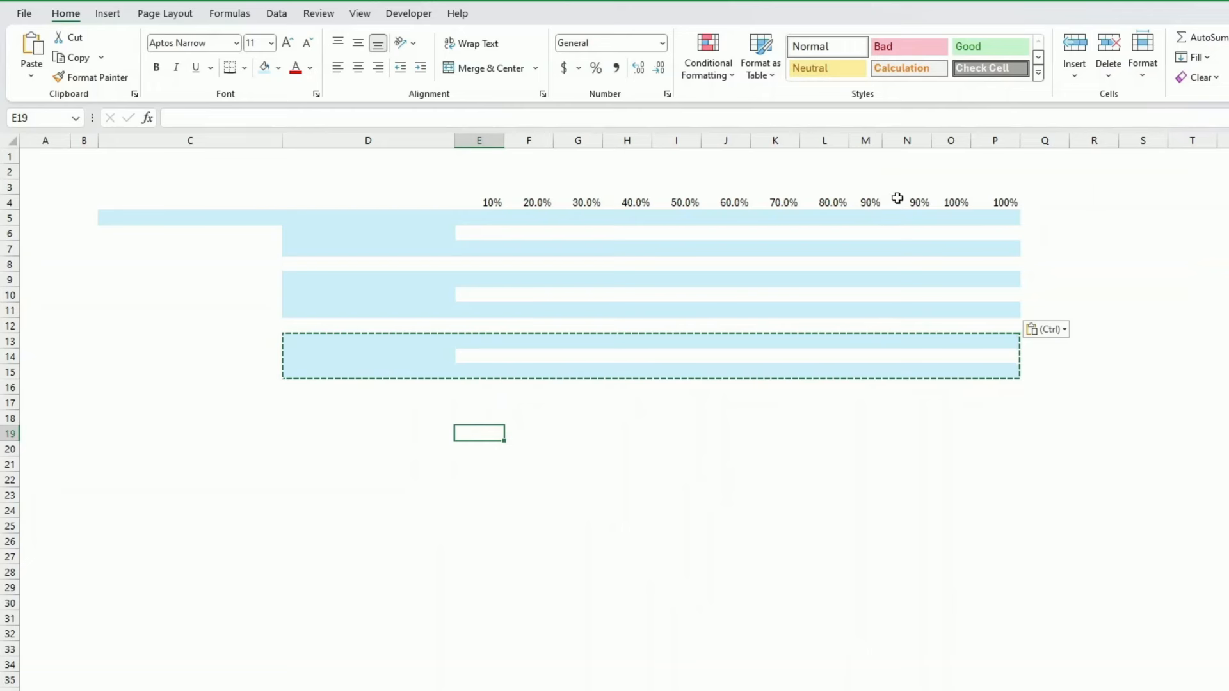
Fill M5:M15 and O5:O15 white to make gaps before the 90% and 100% columns.
click(921, 202)
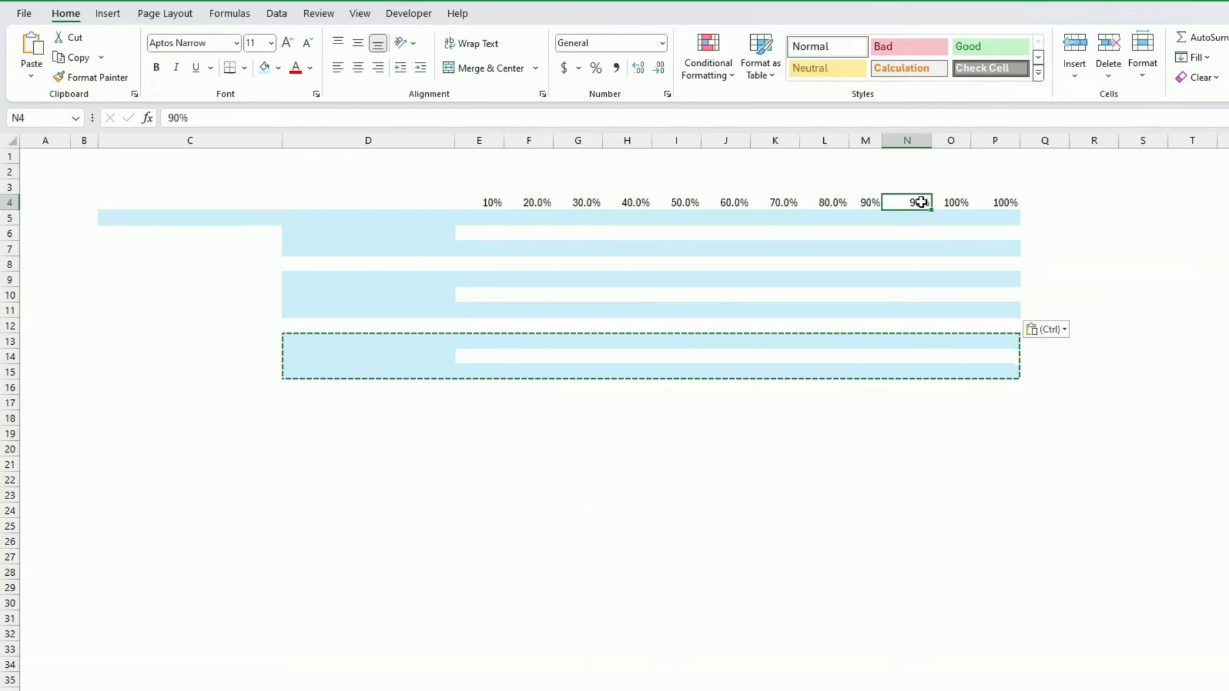
click(868, 202)
drag(861, 216, 862, 373)
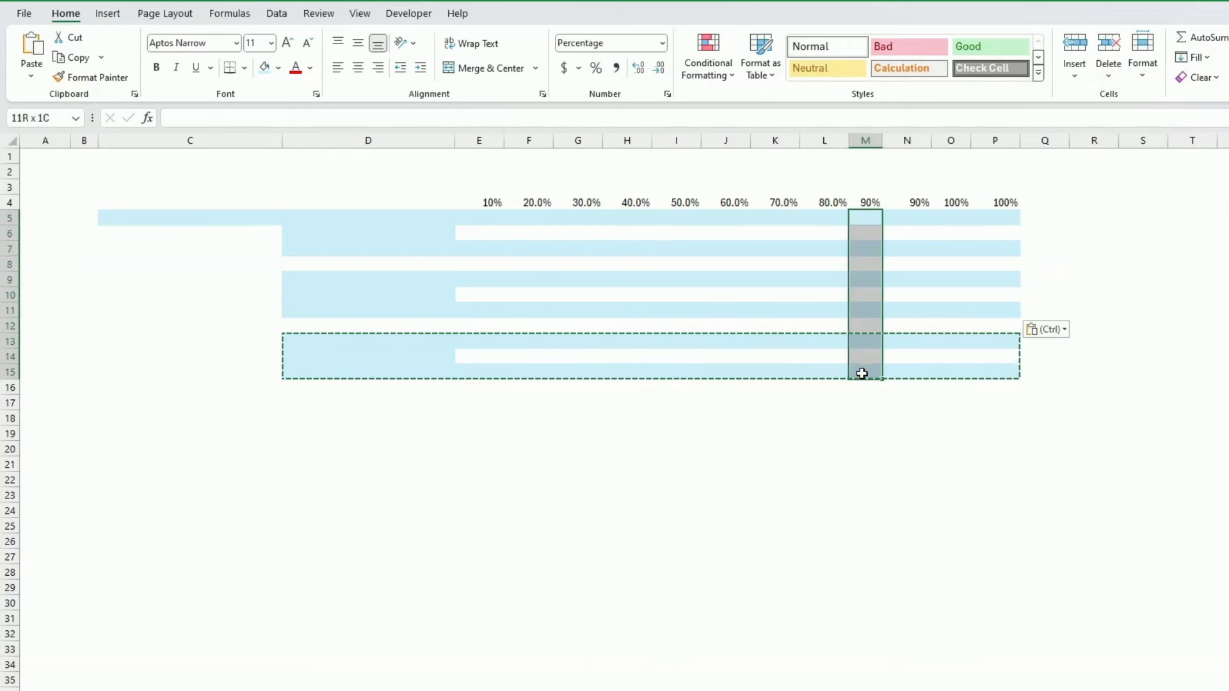
click(279, 68)
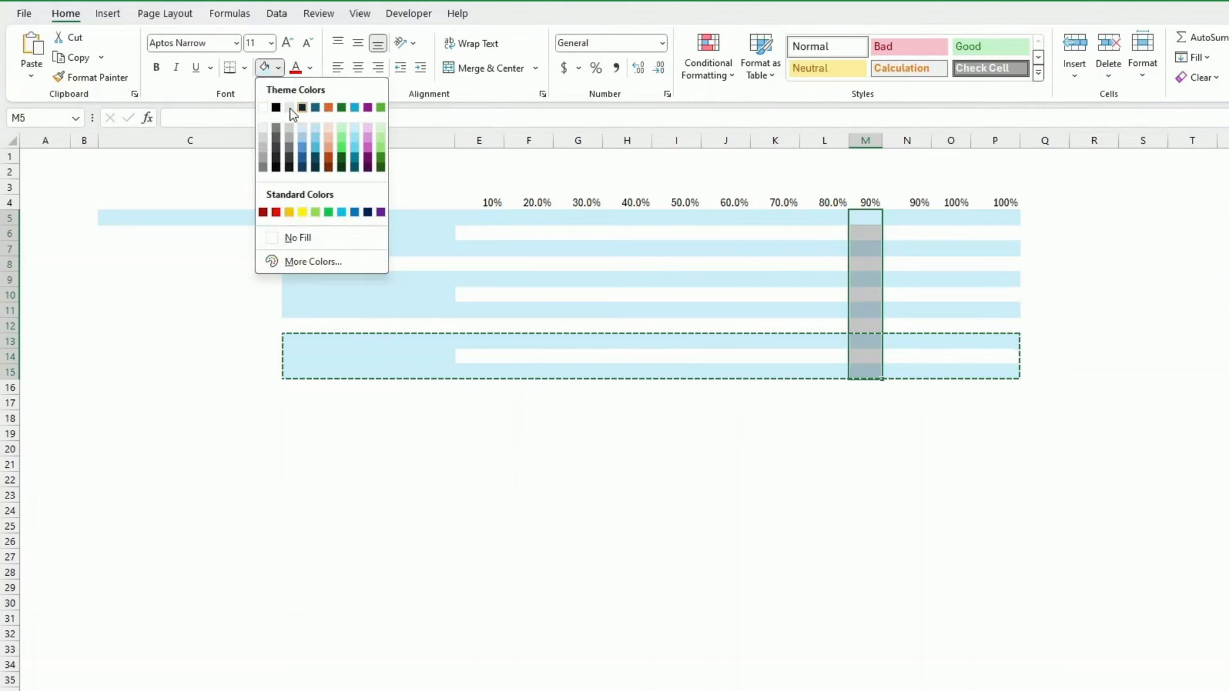
click(267, 108)
drag(958, 221, 967, 372)
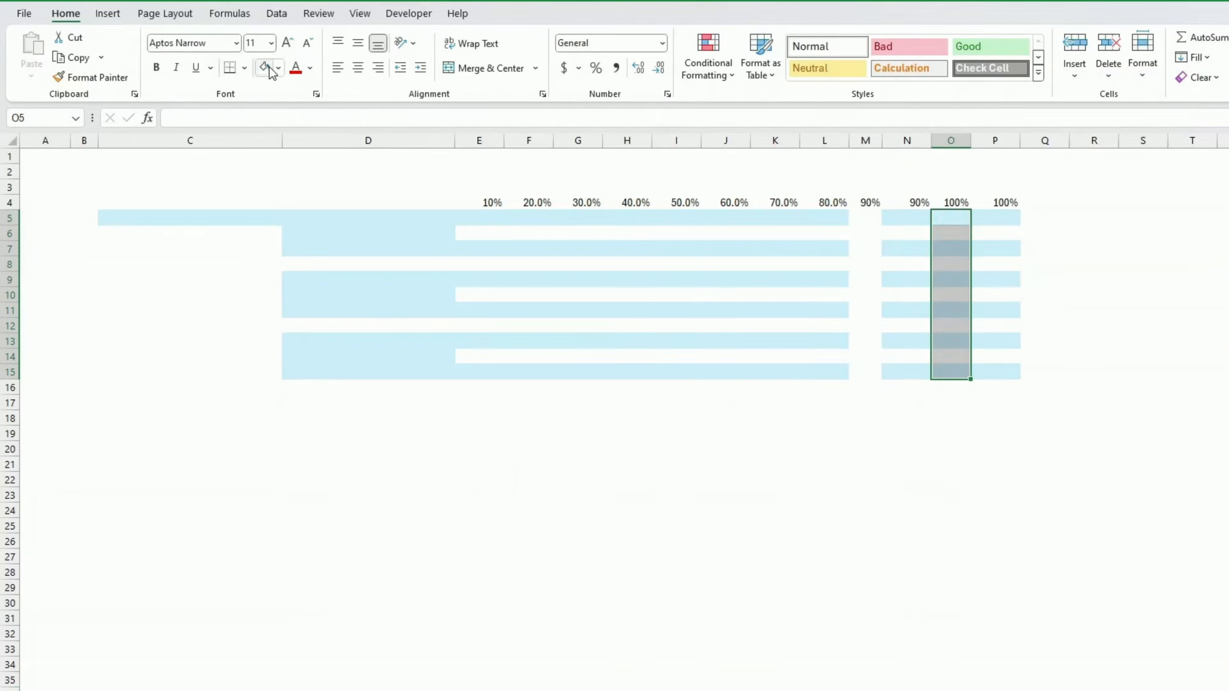
click(268, 68)
click(520, 434)
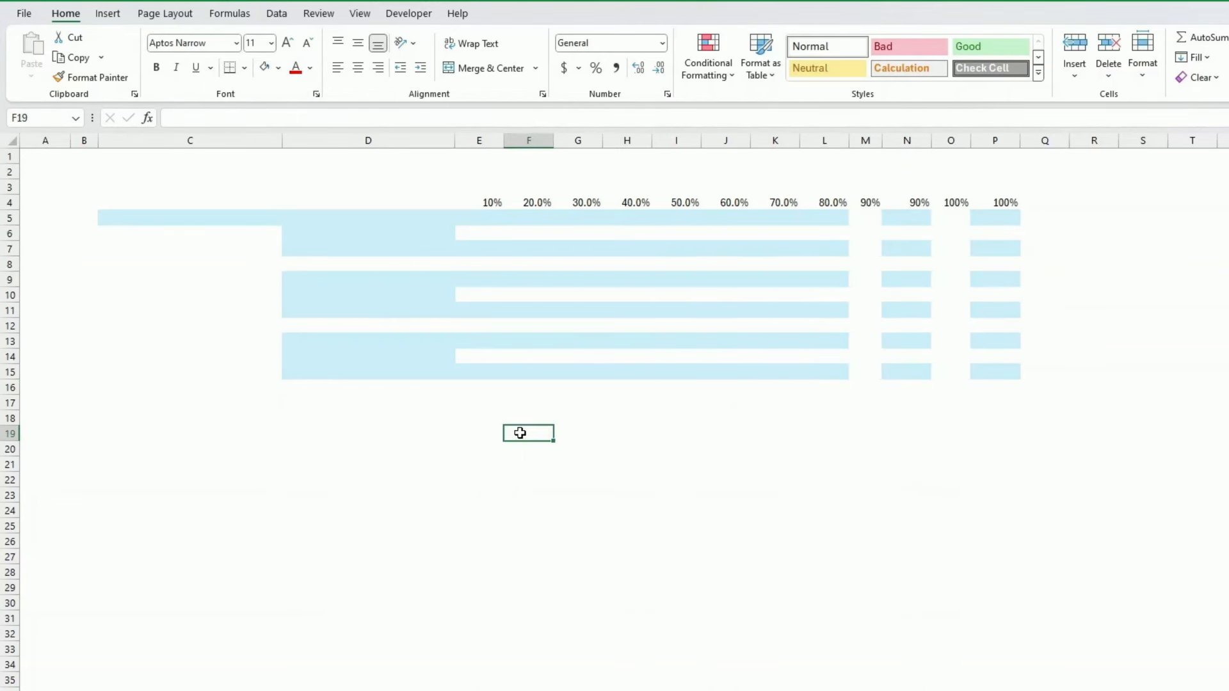
Extend the light blue fill of C5 down through C15.
click(176, 225)
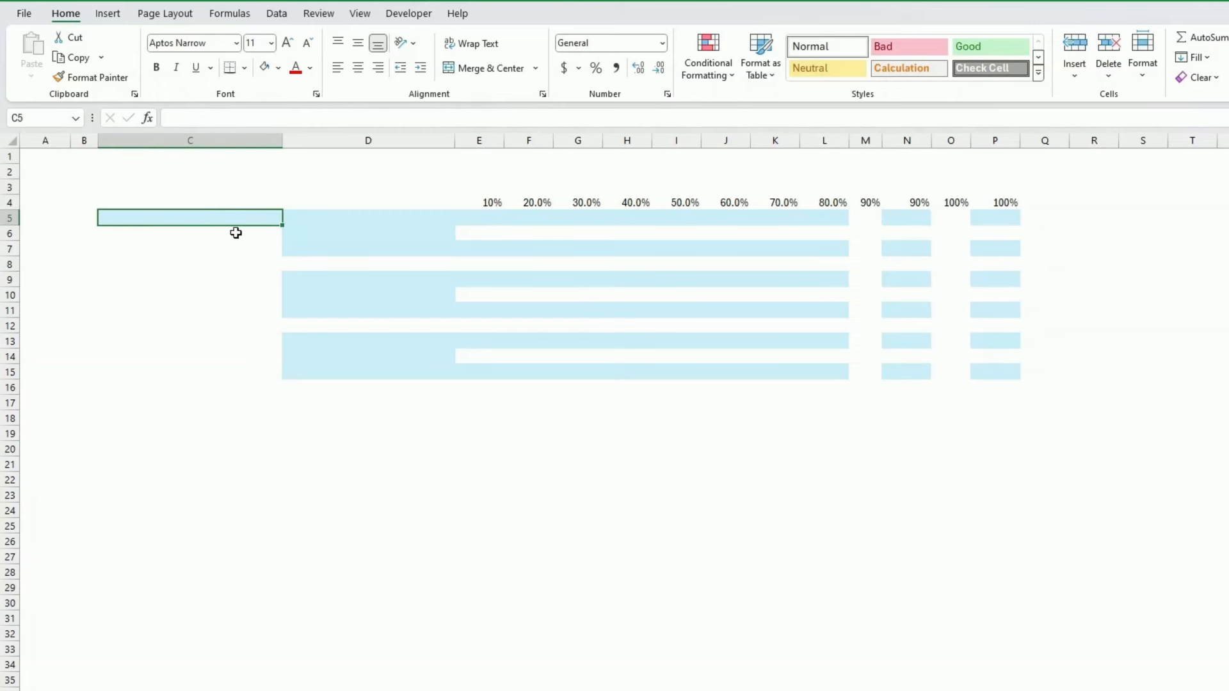
drag(285, 226, 282, 380)
click(320, 417)
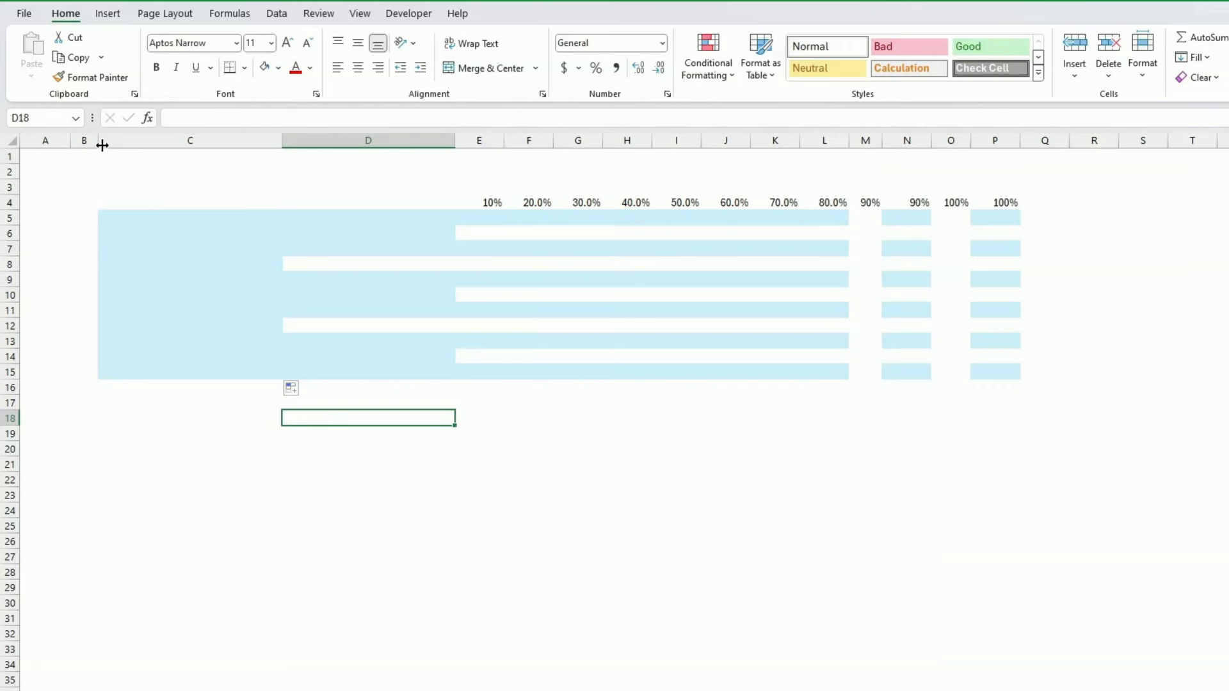
Widen column B slightly and fill B5:B15 with the base Turquoise, Accent 4 theme color.
drag(99, 141, 101, 142)
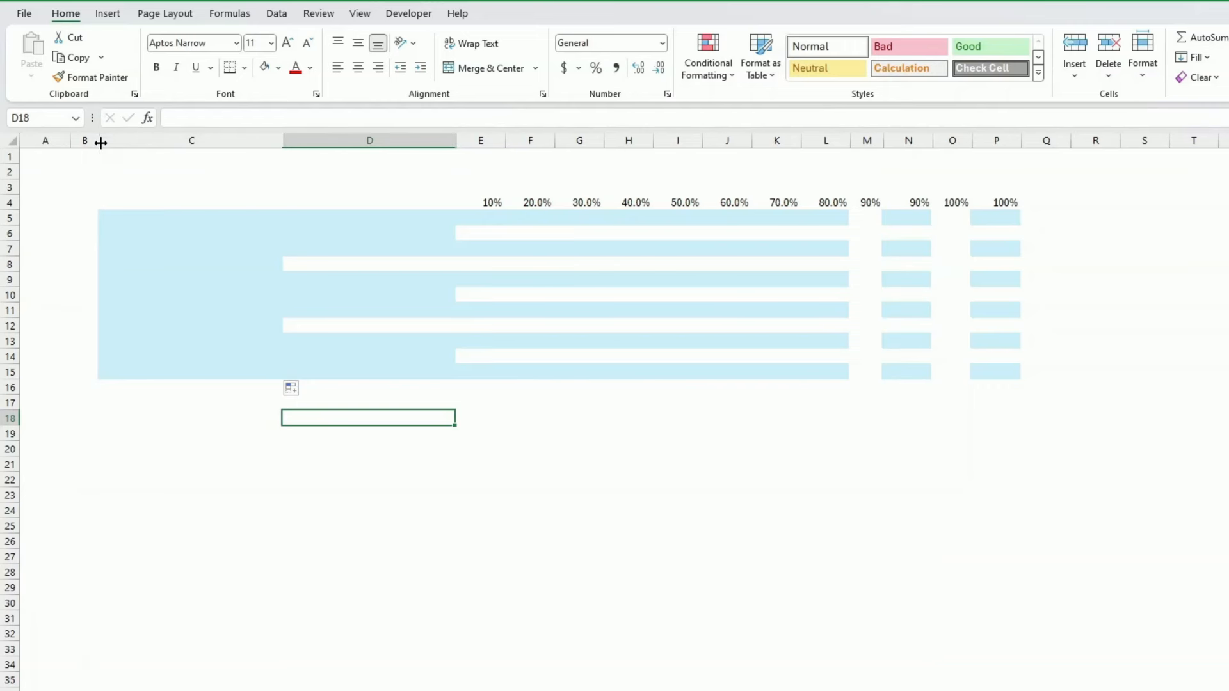
click(91, 213)
drag(91, 218, 93, 377)
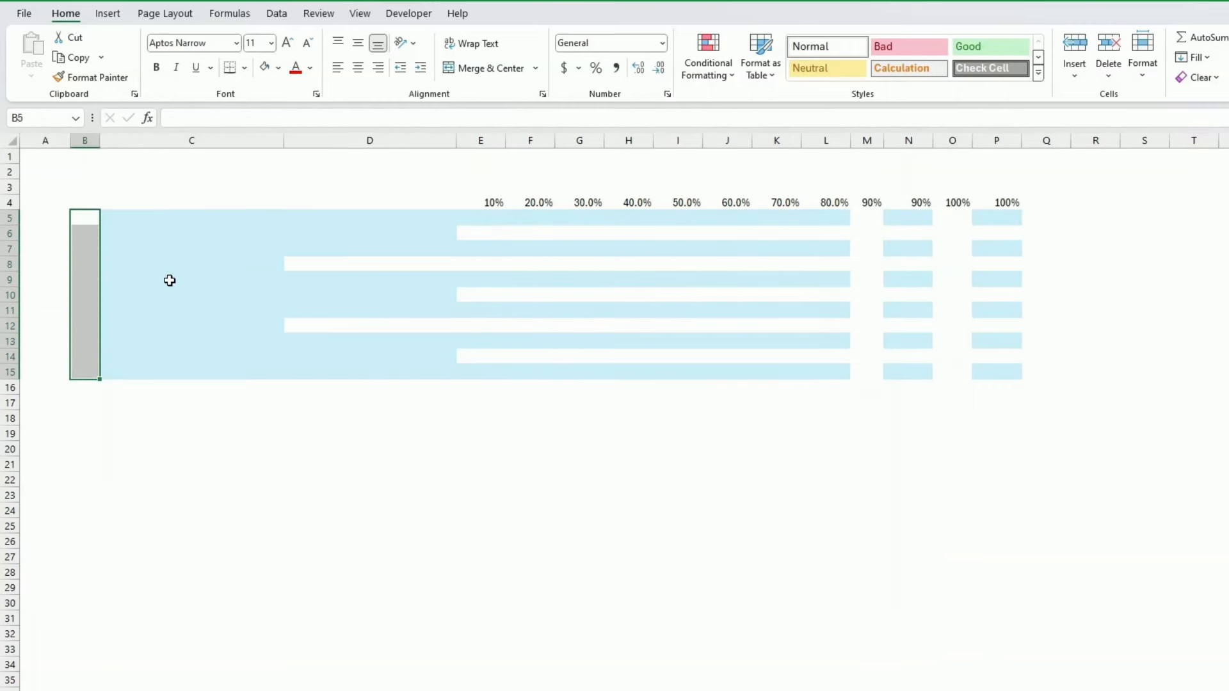
click(280, 71)
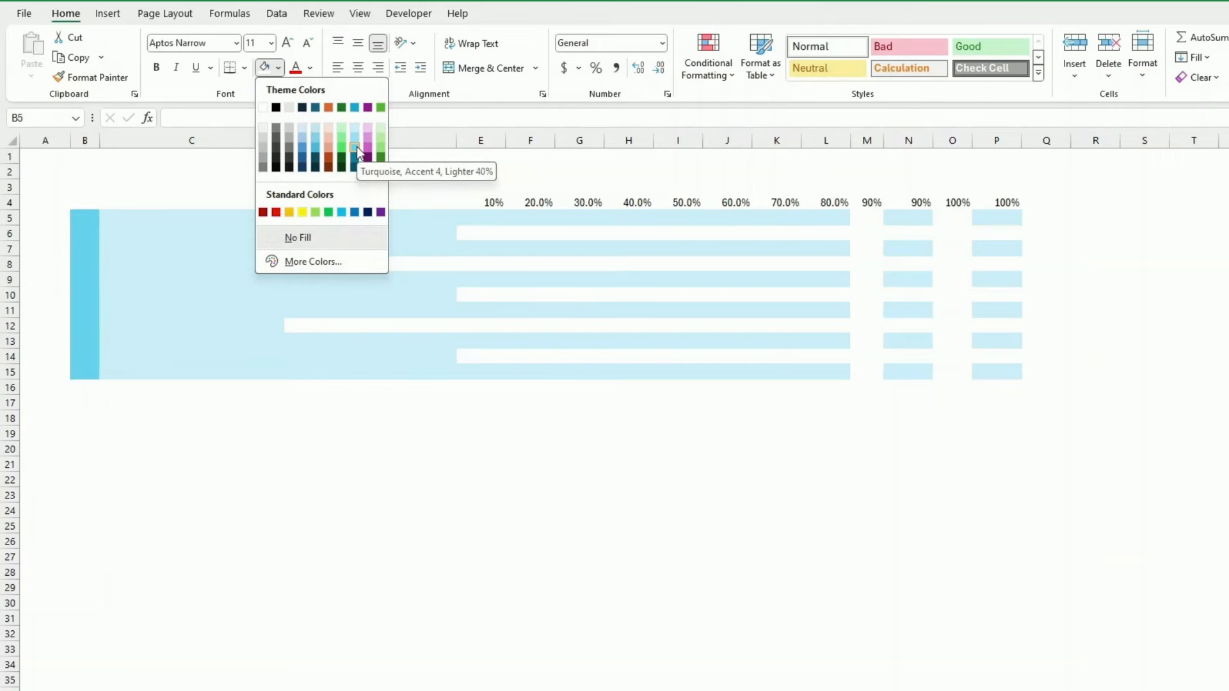
click(356, 108)
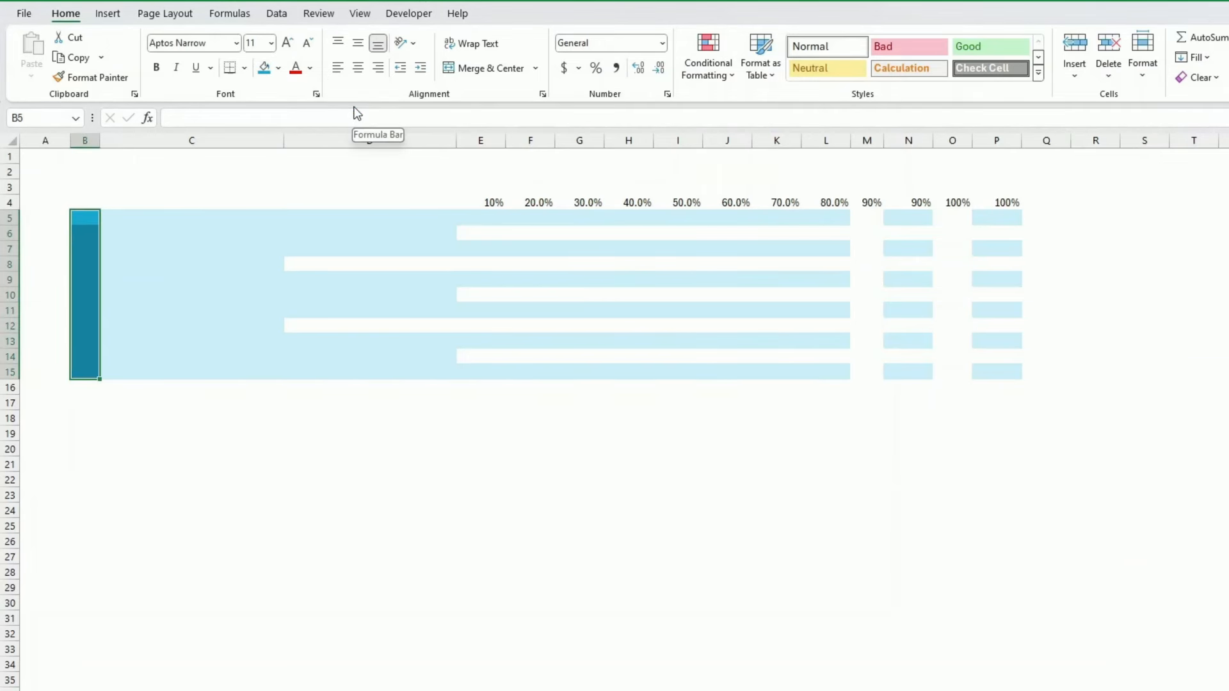
Draw a rounded rectangle over cell D6, matching the width of column D.
click(316, 232)
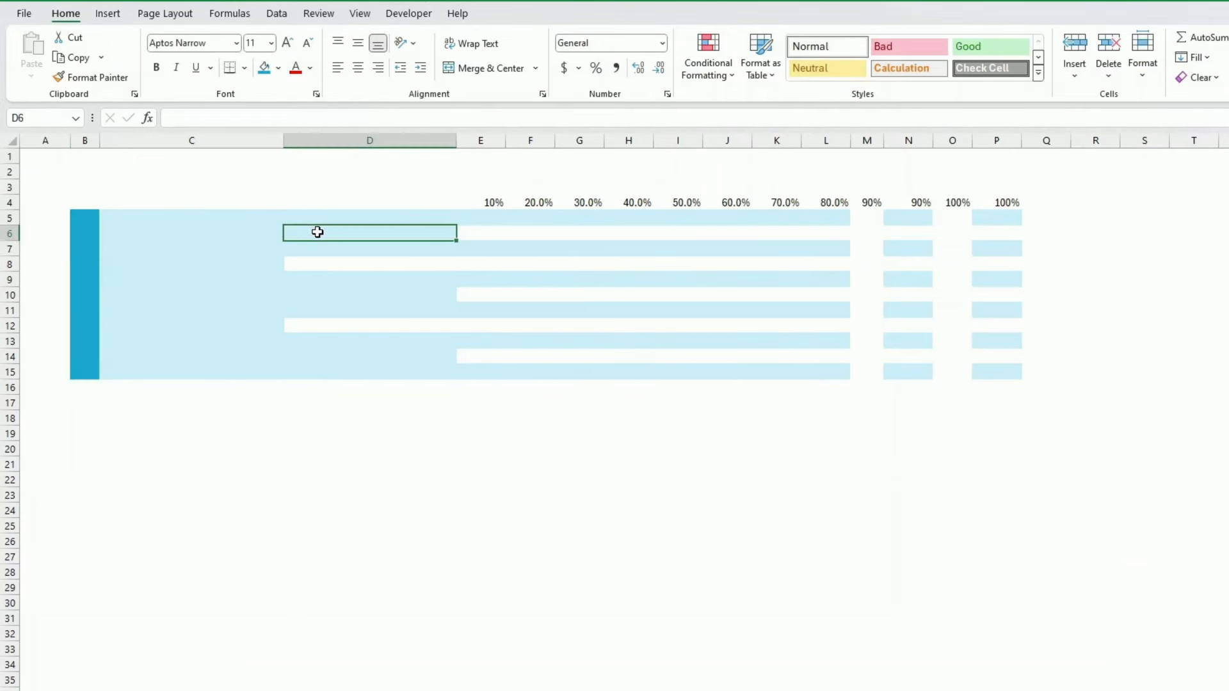
click(108, 14)
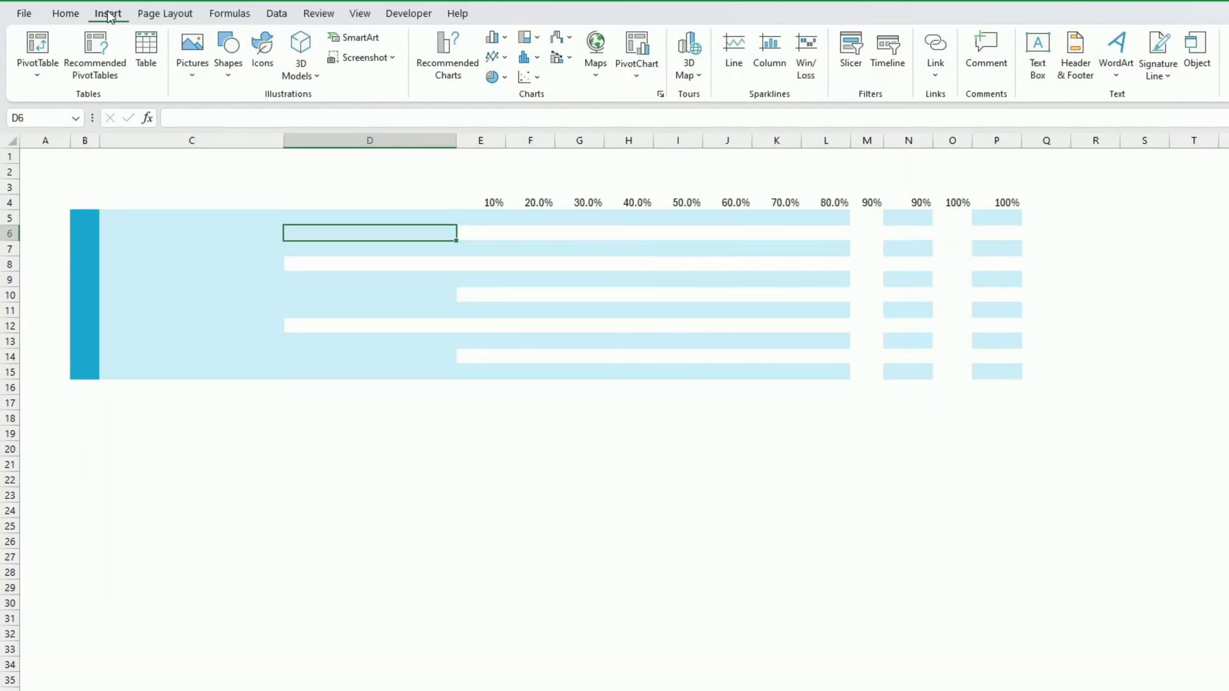
click(227, 76)
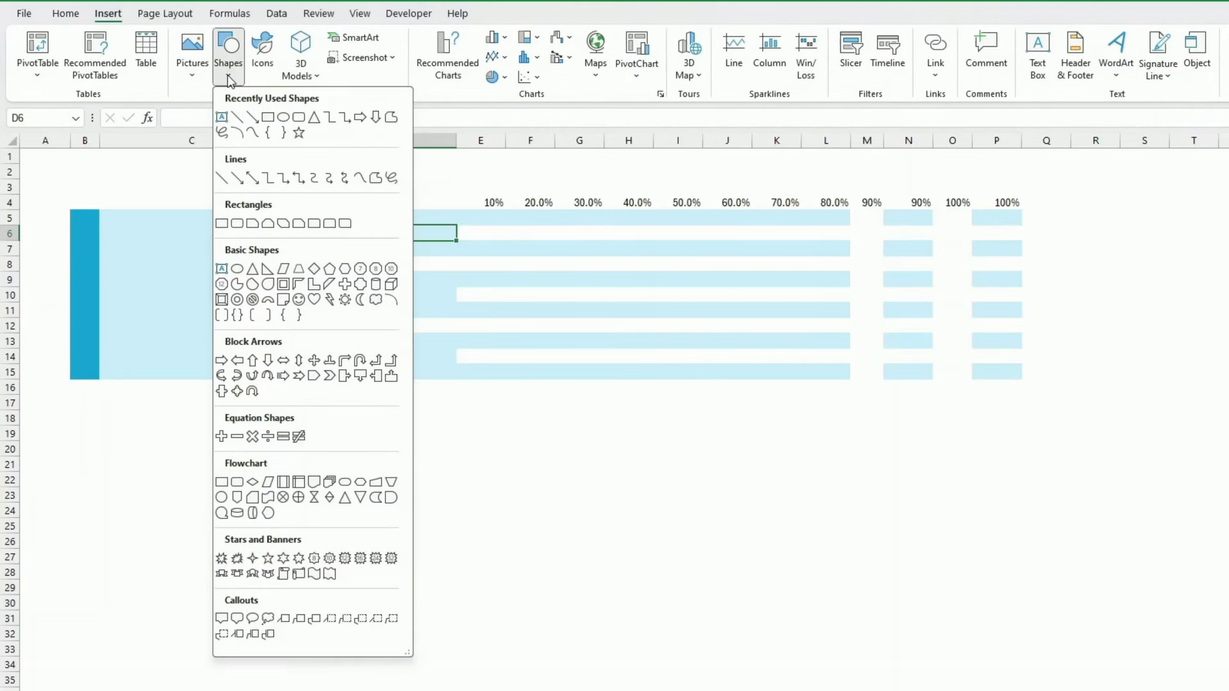
click(240, 225)
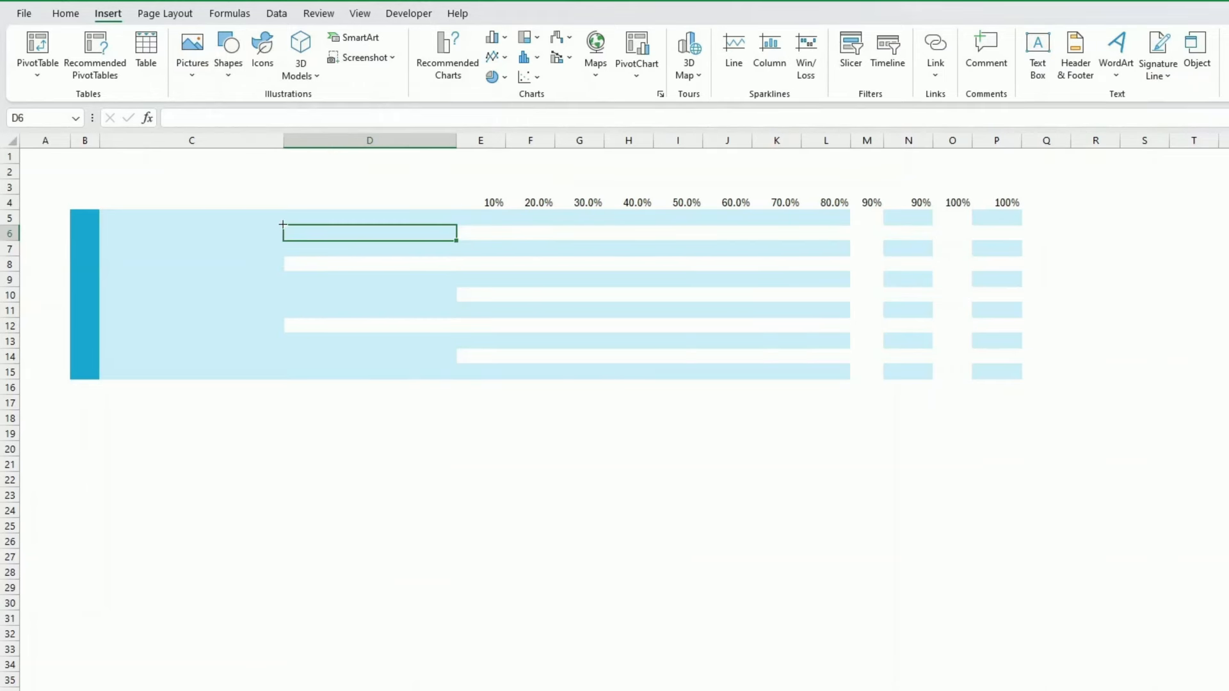
mouse_move(286, 227)
mouse_down()
mouse_move(319, 245)
mouse_move(459, 244)
mouse_up()
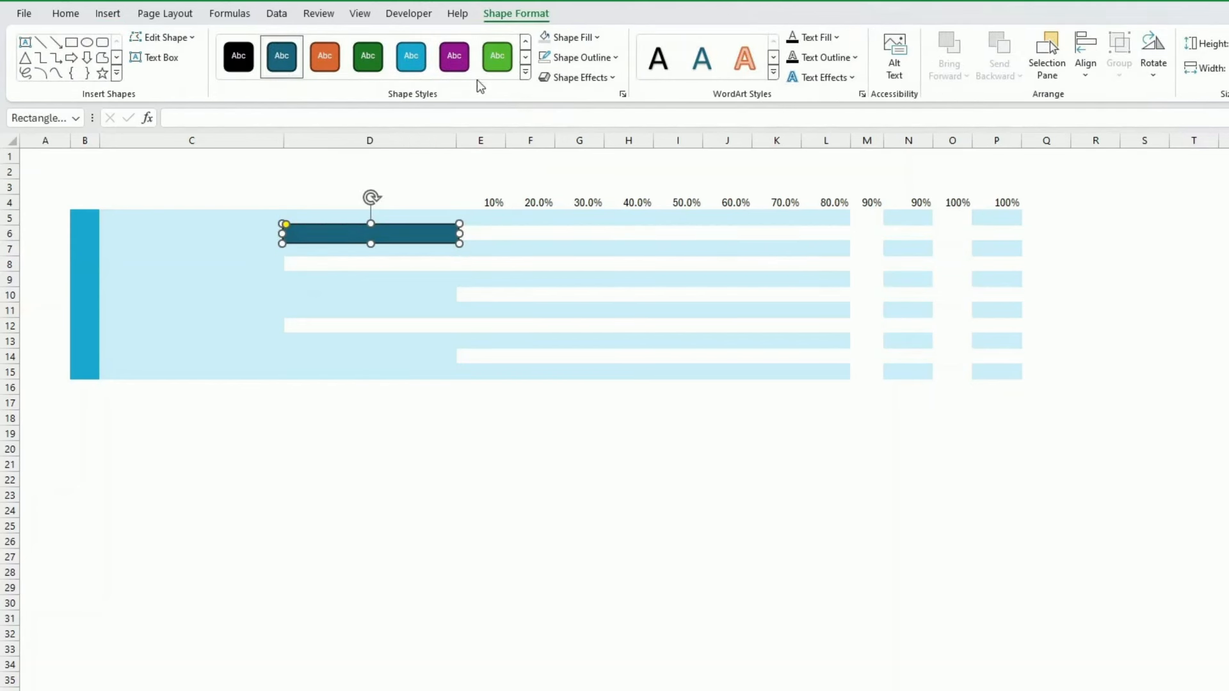
Remove the outline of the rounded rectangle over D6 and fill it with a lighter shade of the turquoise theme color.
click(612, 57)
click(588, 251)
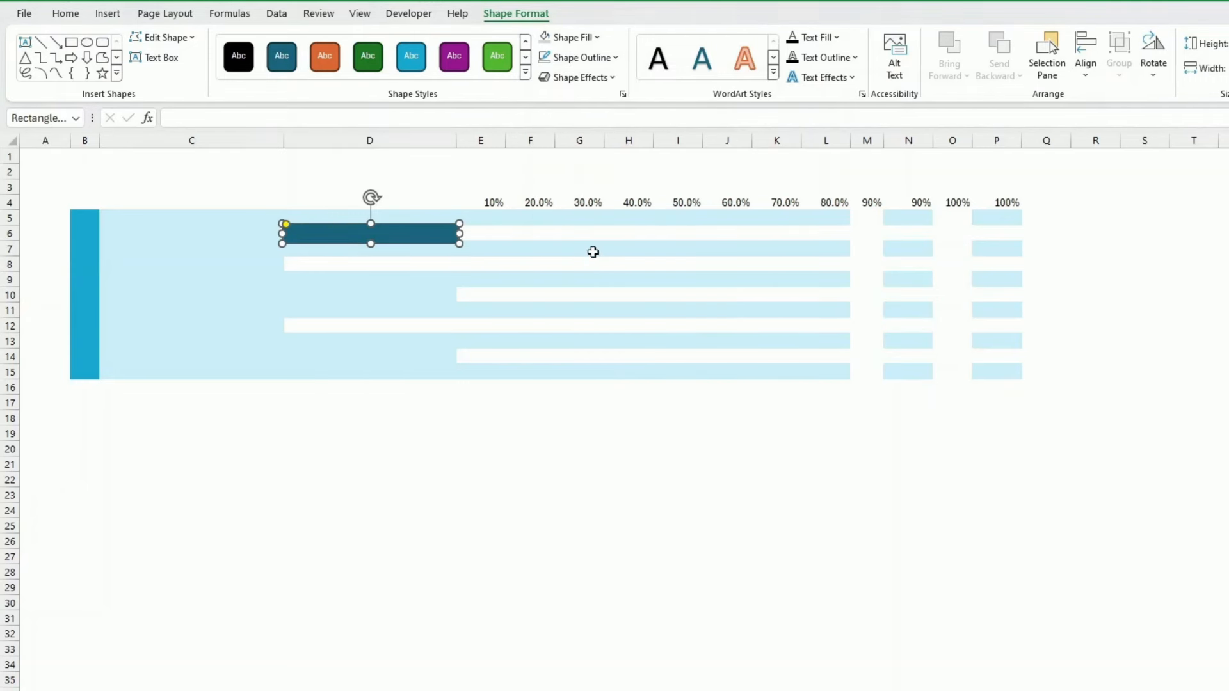
click(599, 39)
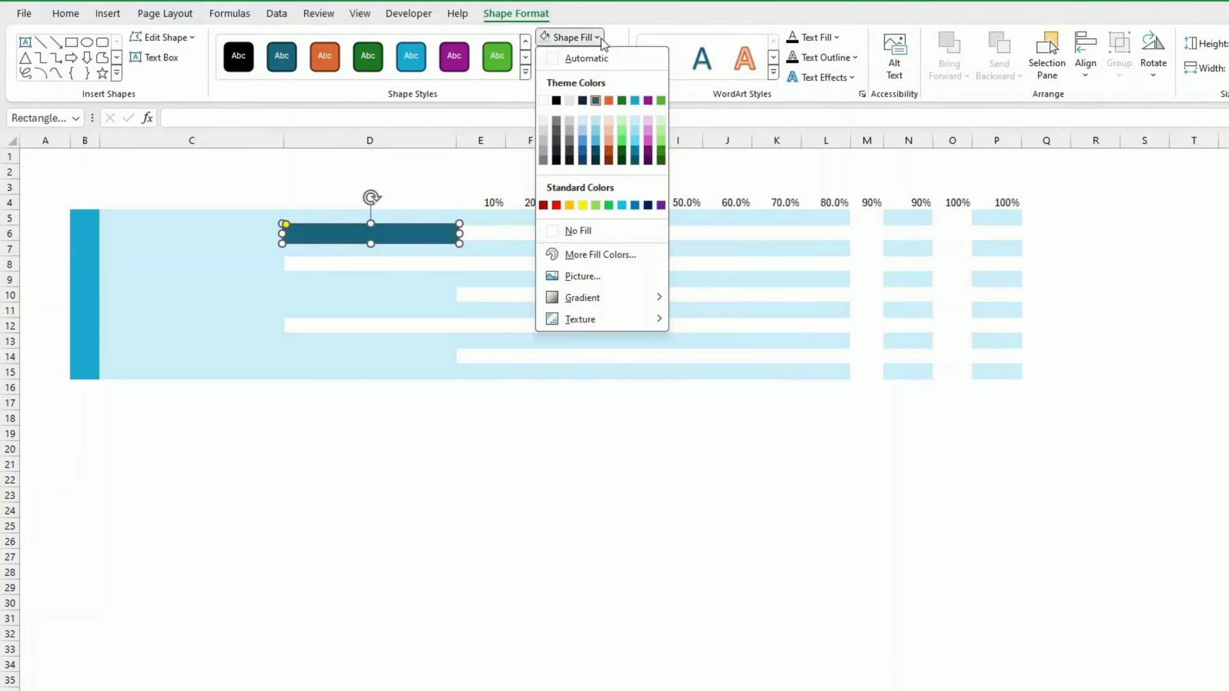
click(635, 147)
click(422, 187)
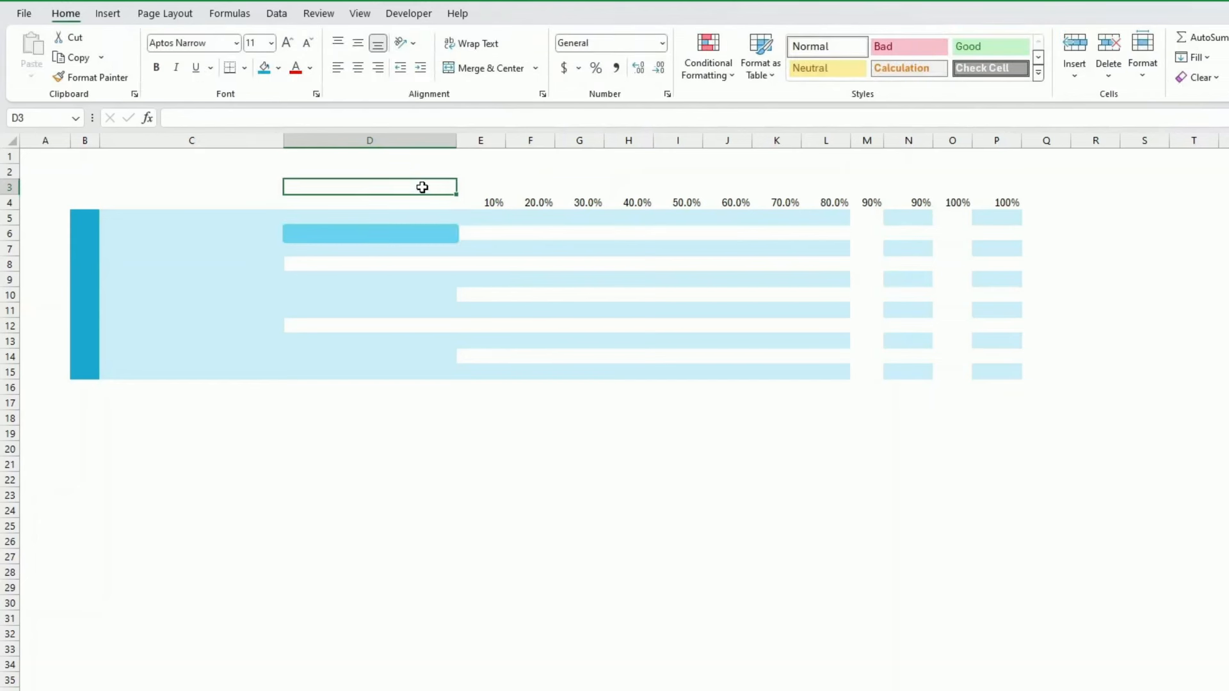
Duplicate the rounded rectangle onto D10 and D14, and place an enlarged copy in column C spanning about rows 6 to 13.
click(442, 240)
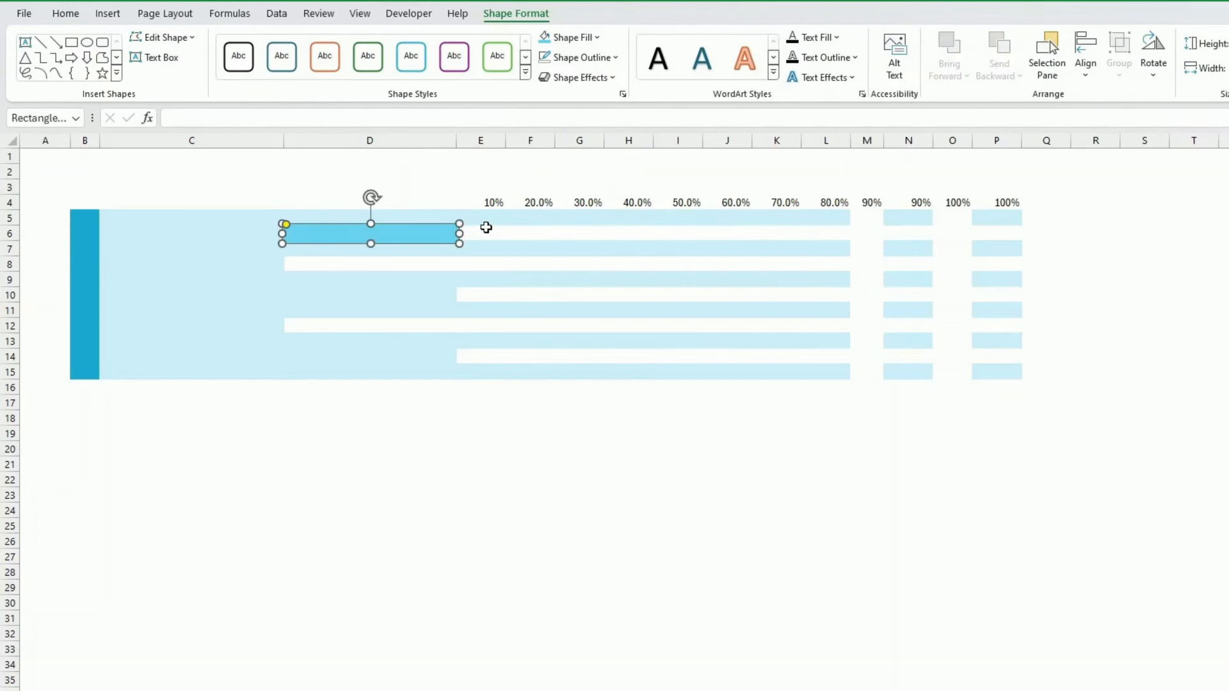
key(ctrl+d)
key(ctrl+d)
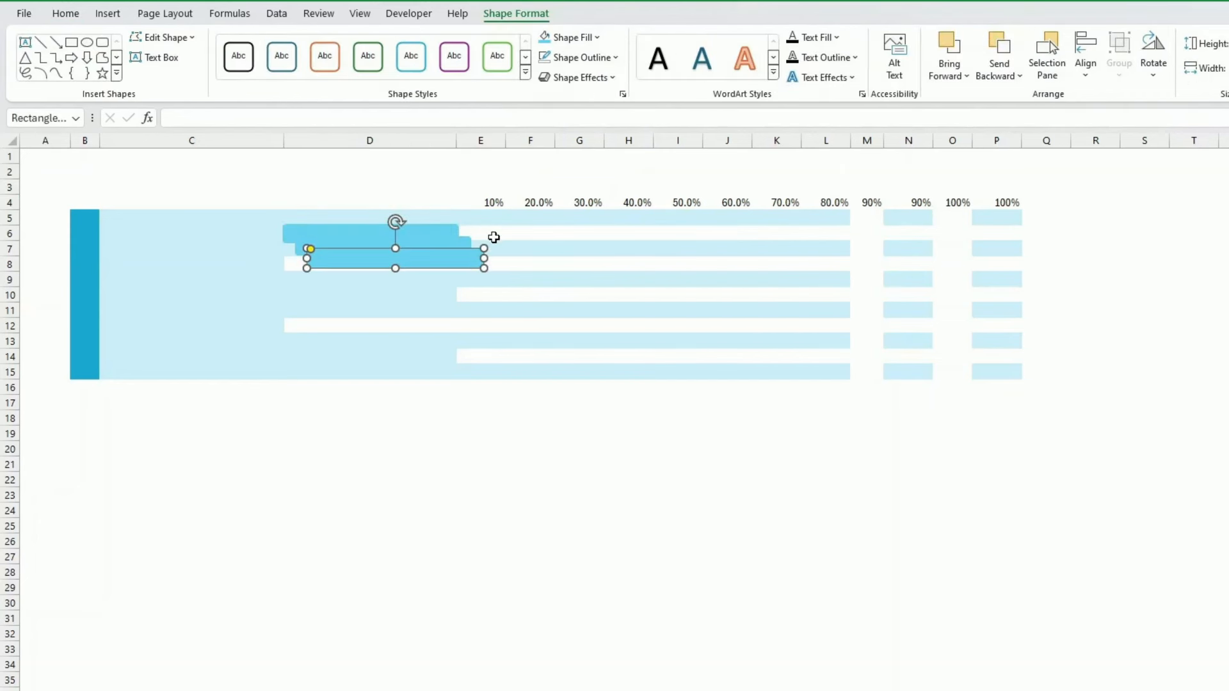
drag(453, 274, 439, 364)
click(530, 358)
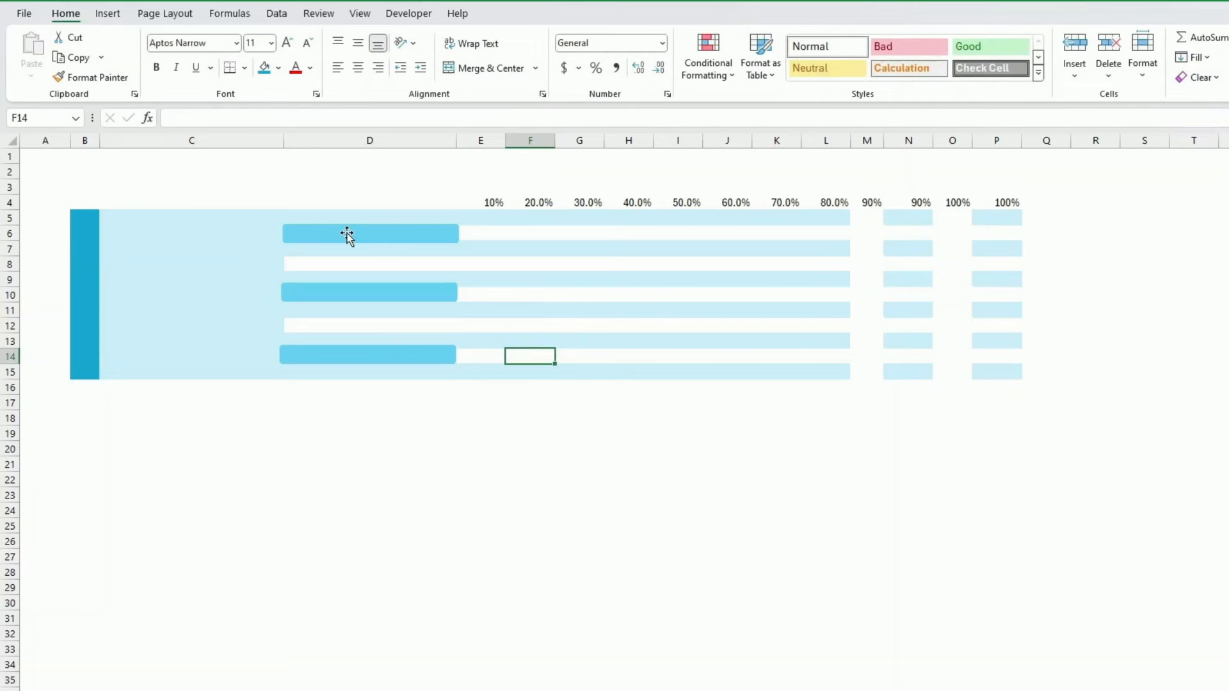
drag(338, 238, 220, 343)
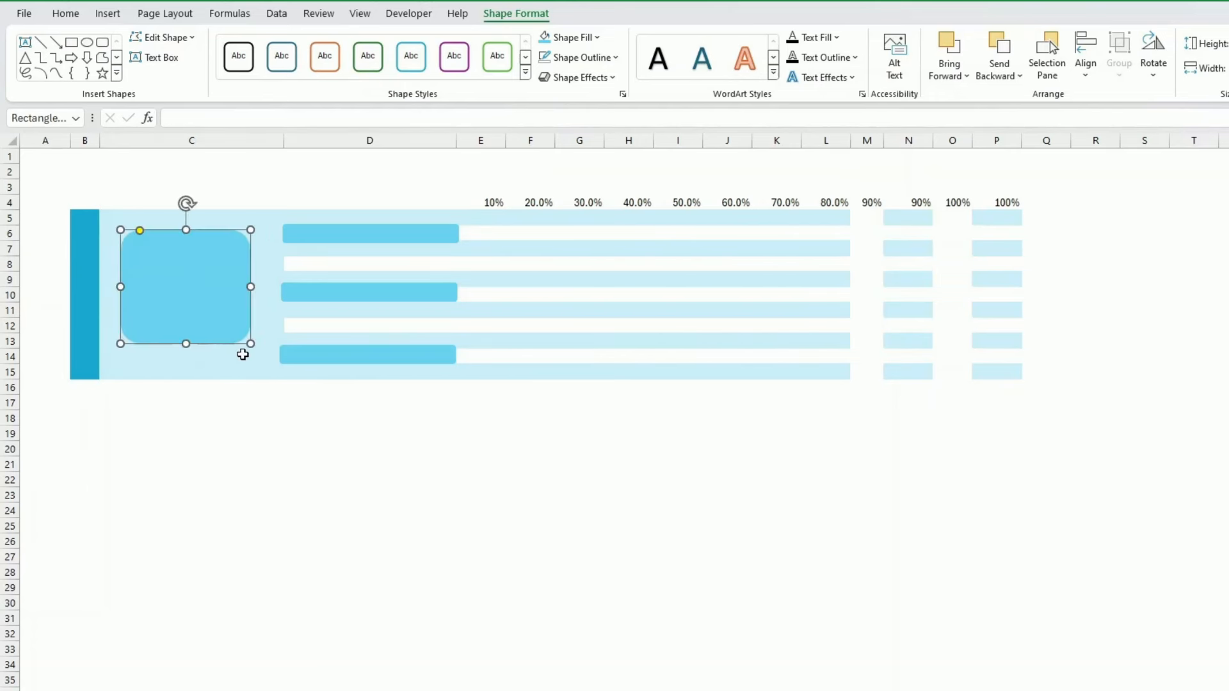
click(268, 425)
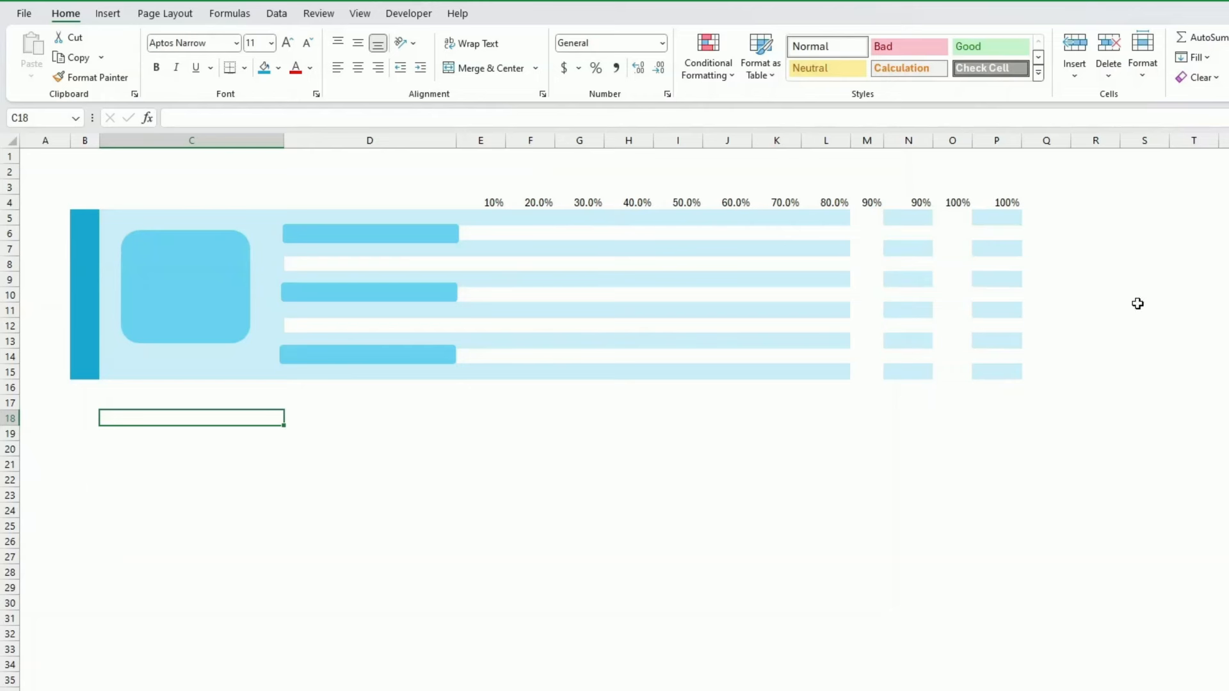
drag(1136, 264, 1095, 331)
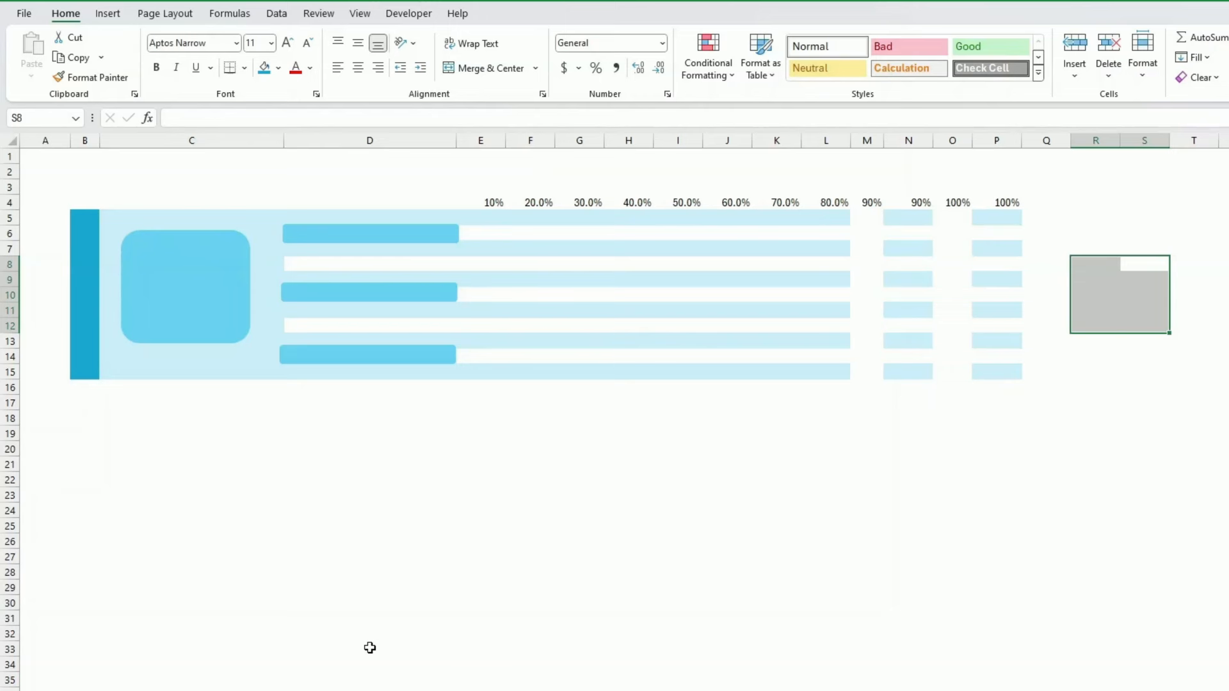
drag(90, 222, 1010, 369)
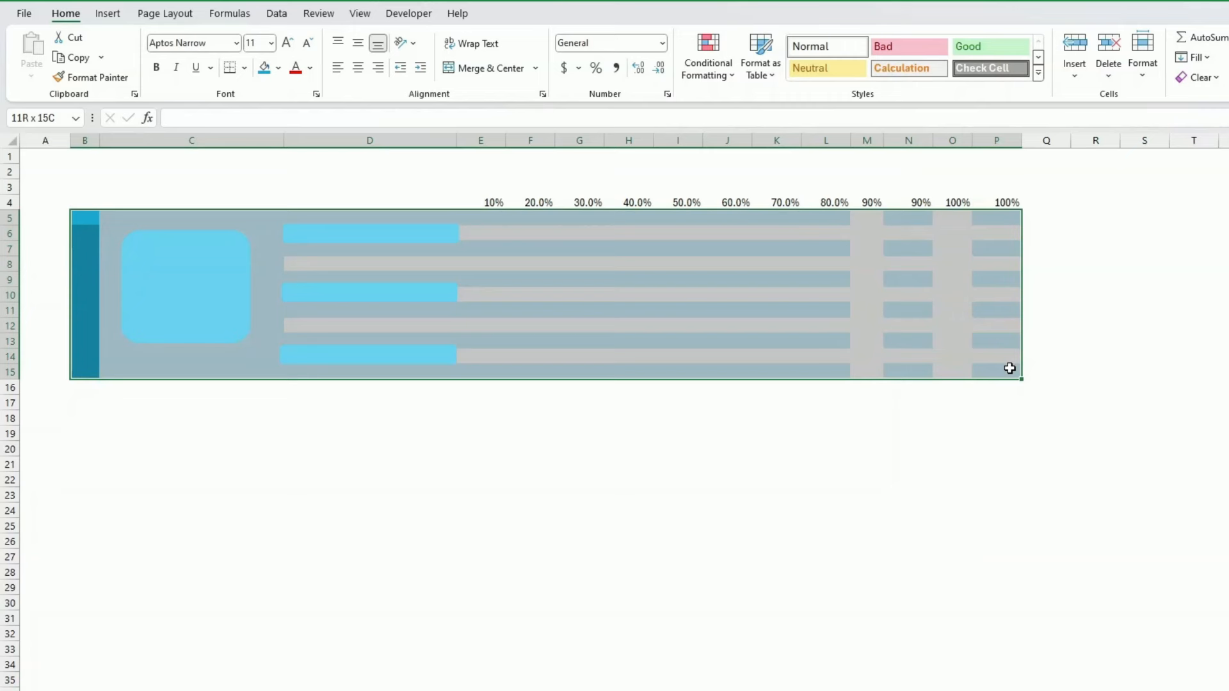
drag(1009, 369, 1010, 369)
click(480, 521)
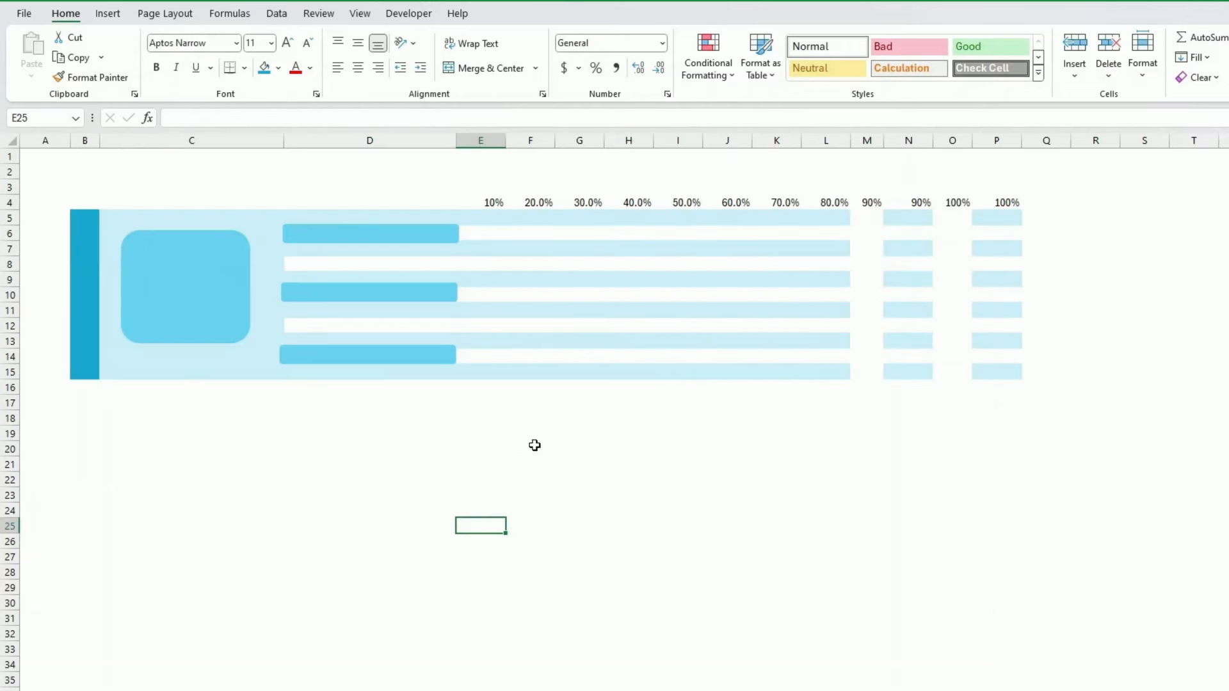
click(514, 233)
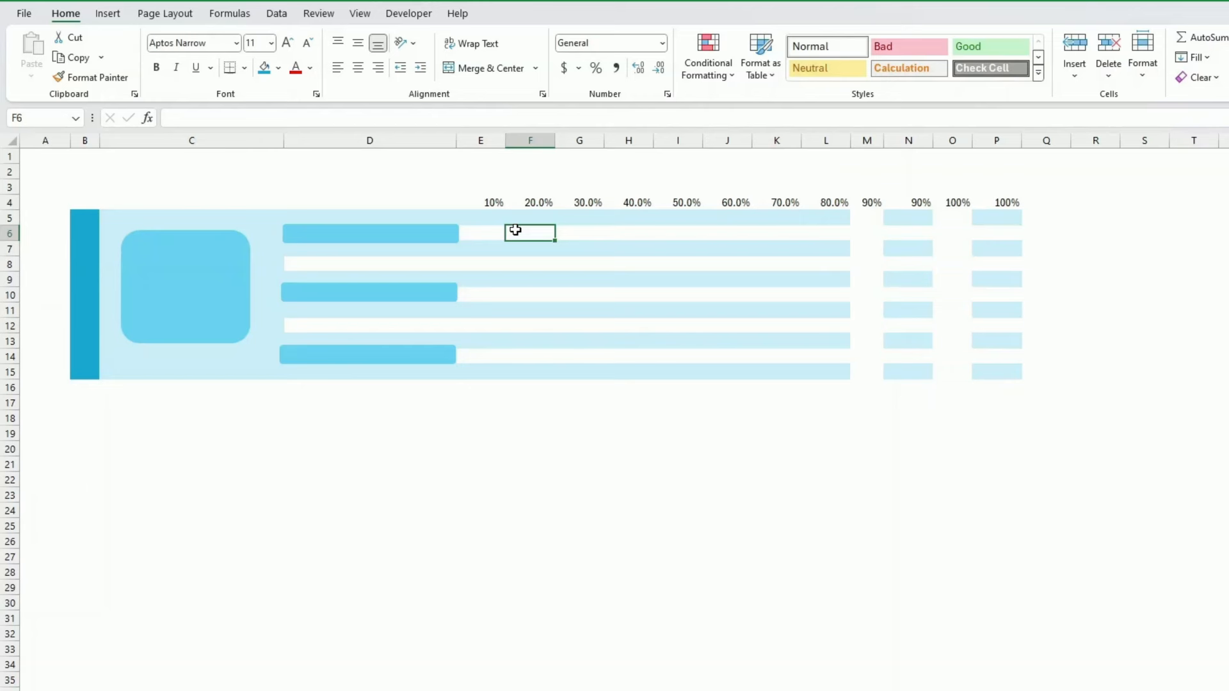
Link the text of the rounded rectangle over D6 to cell B5 of the Data Entry sheet.
click(436, 238)
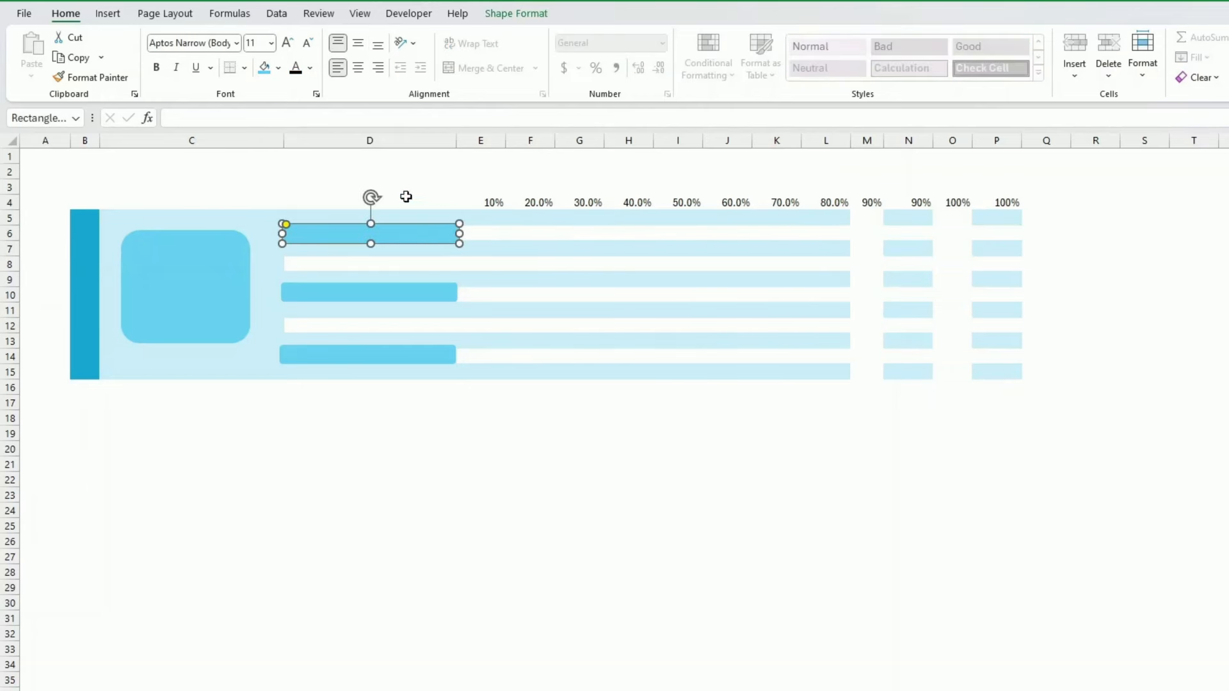
click(190, 115)
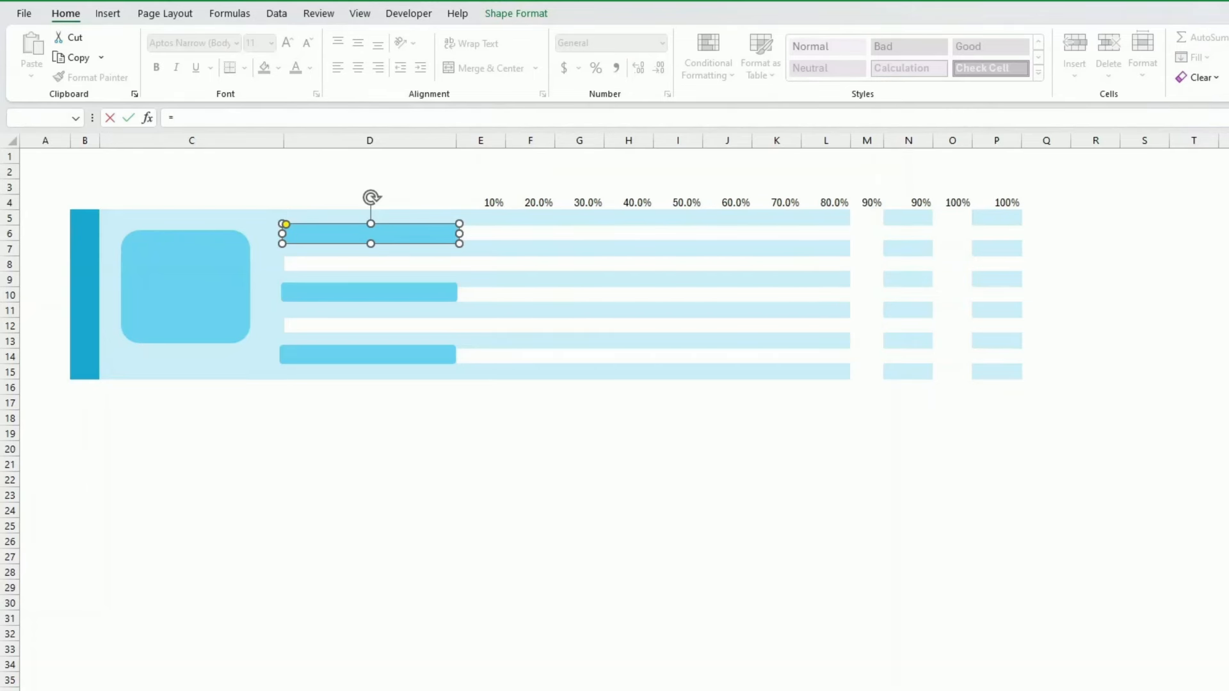
key(ctrl+Page_Up)
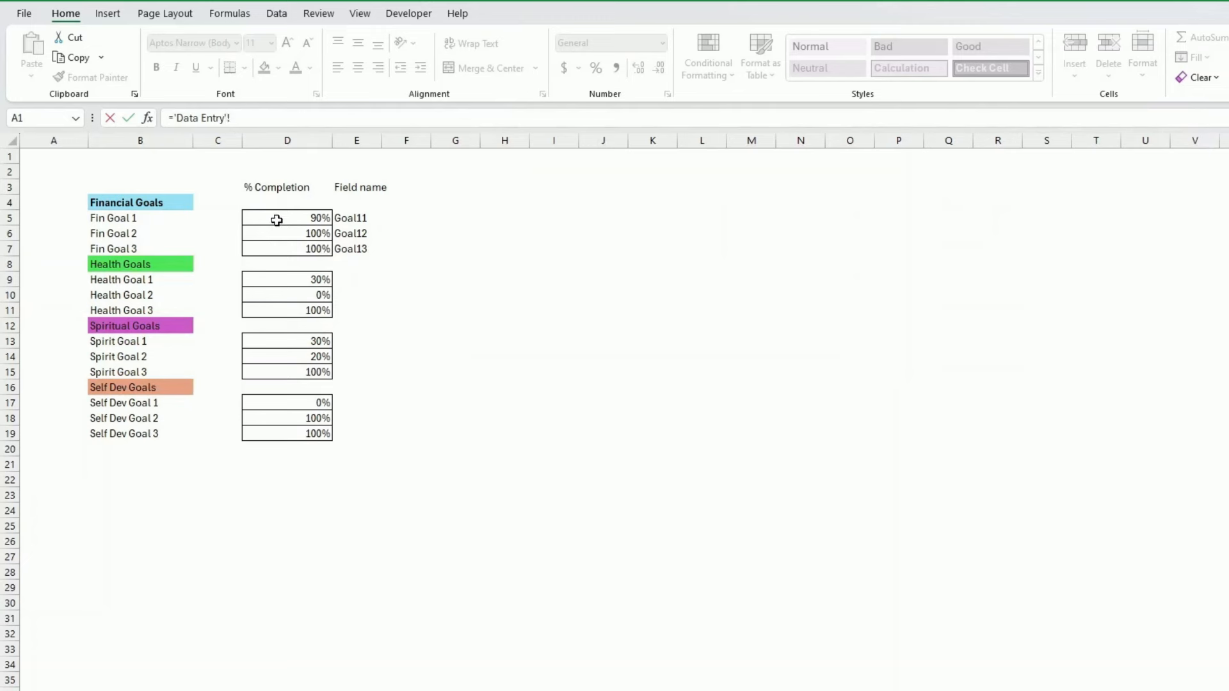
click(276, 219)
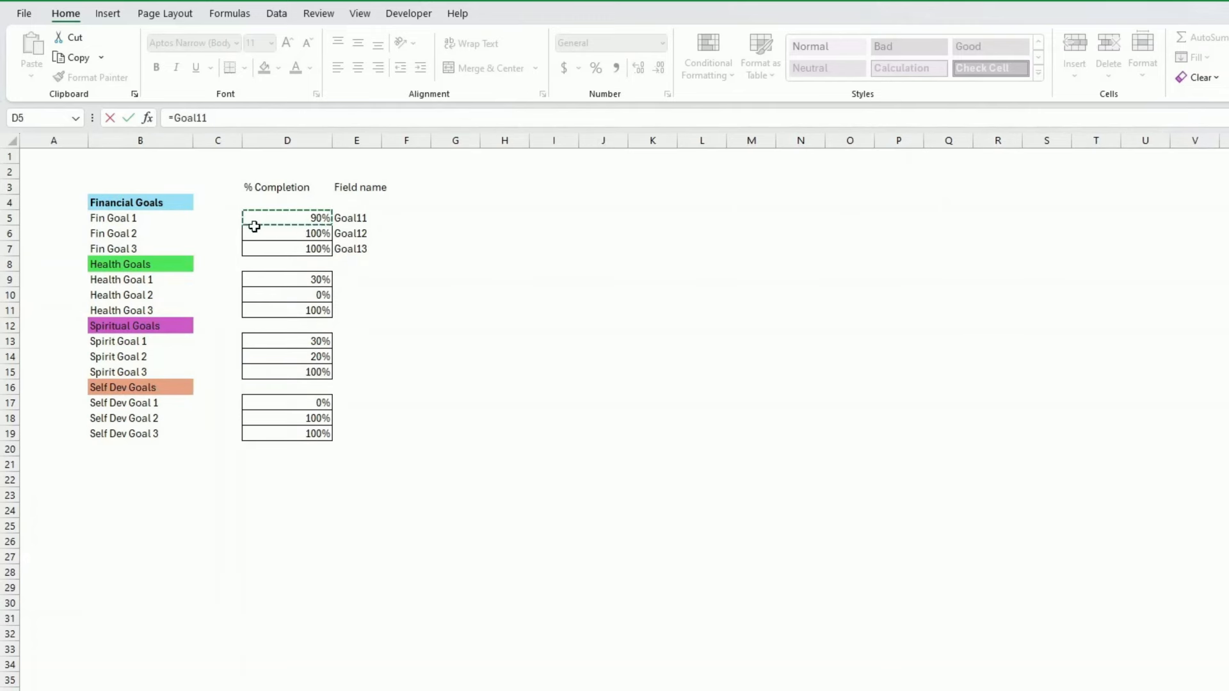
click(134, 219)
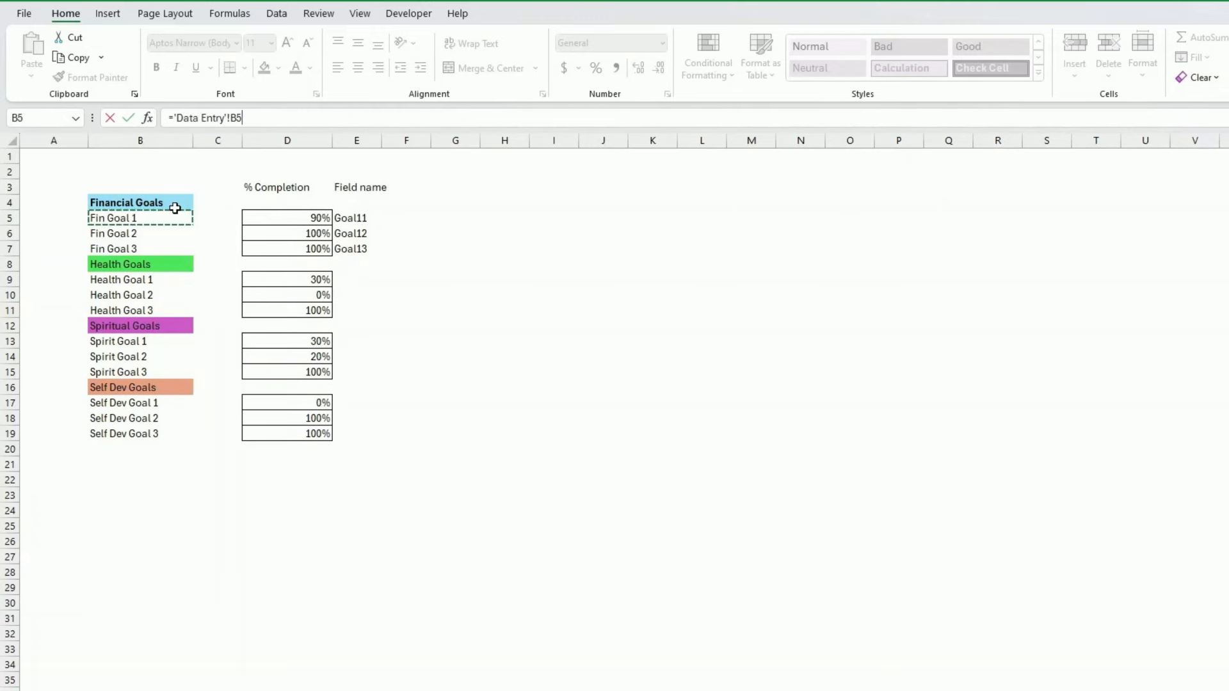
key(Return)
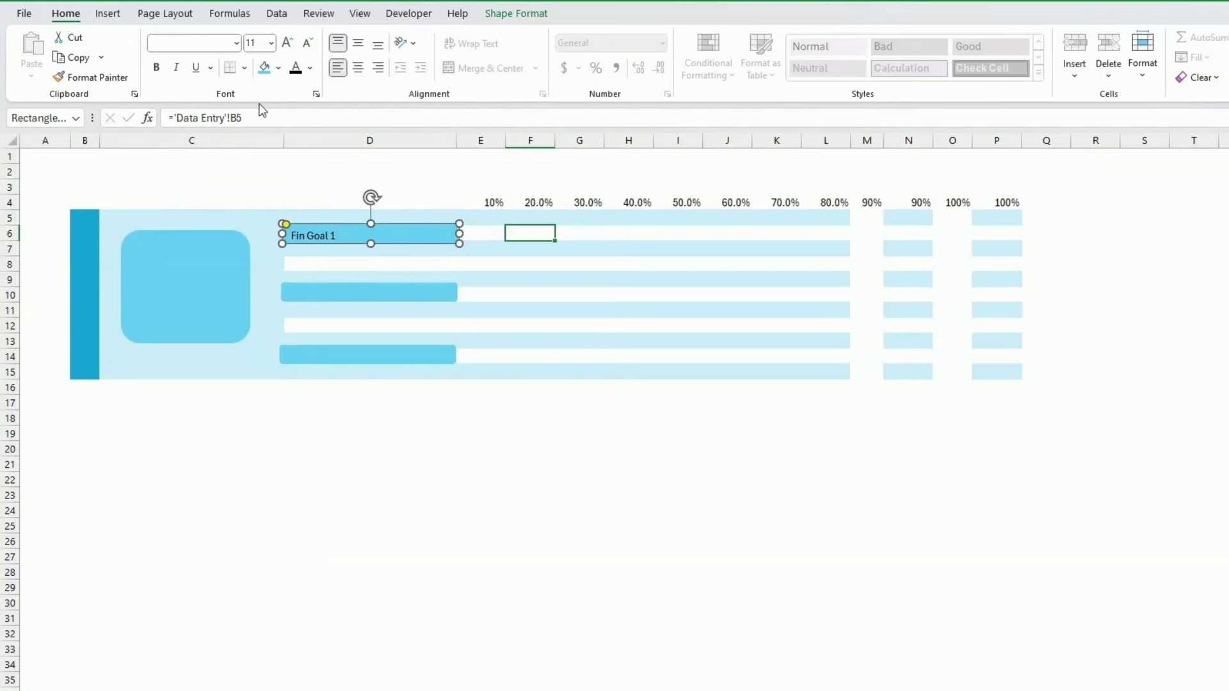
Format the Fin Goal 1 shape's text as white, non-bold and vertically centered.
click(310, 68)
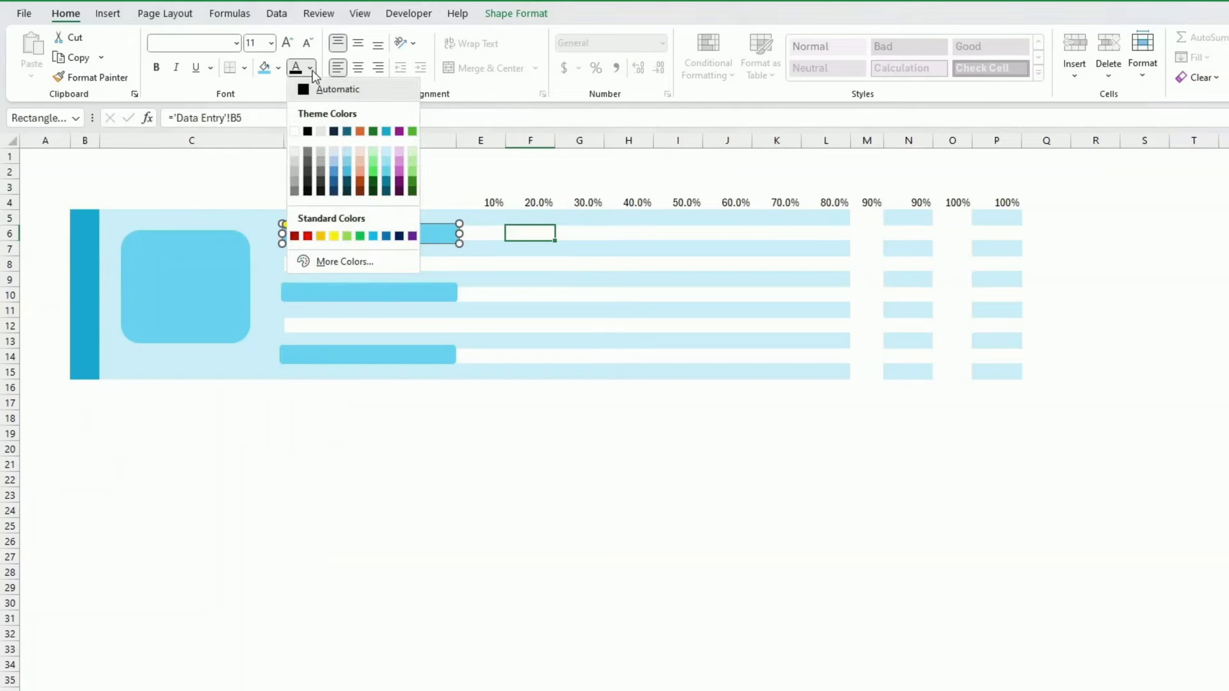
click(299, 131)
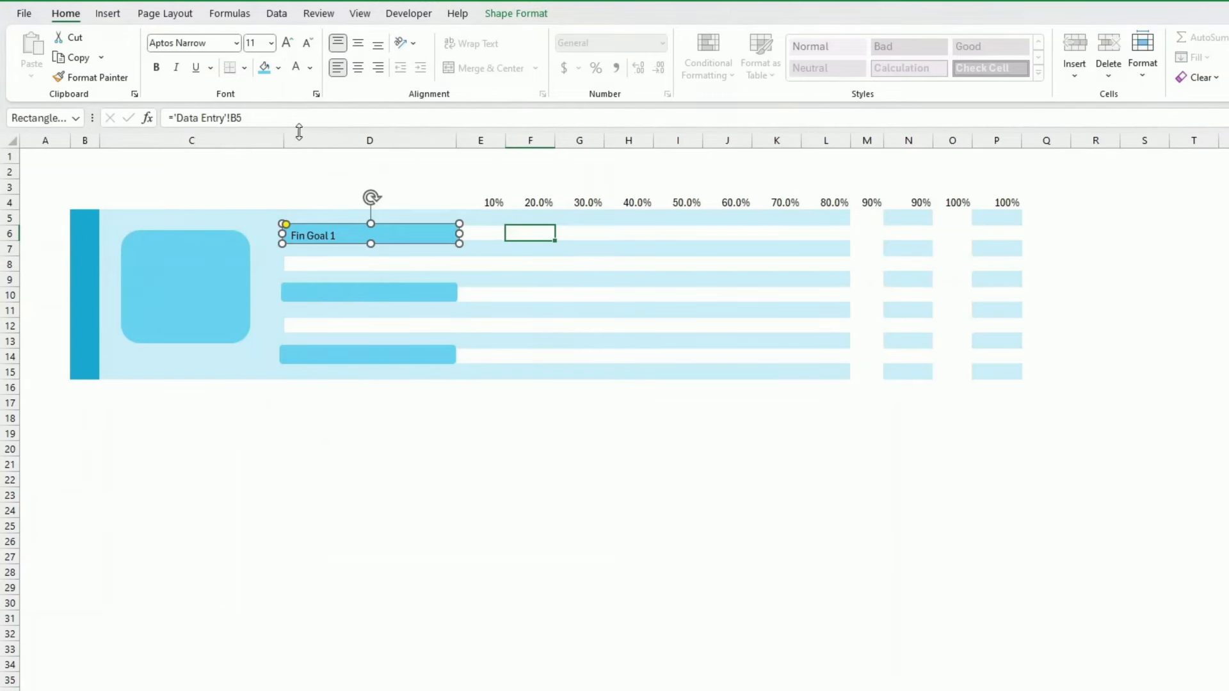
click(158, 68)
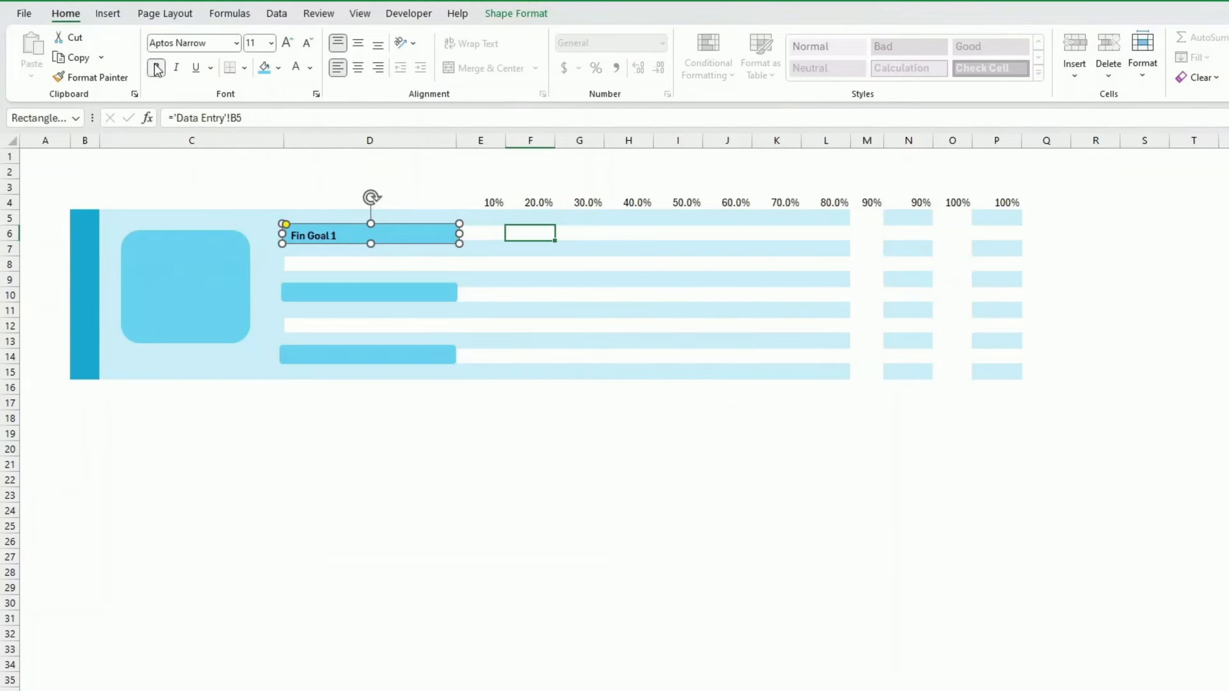
click(296, 67)
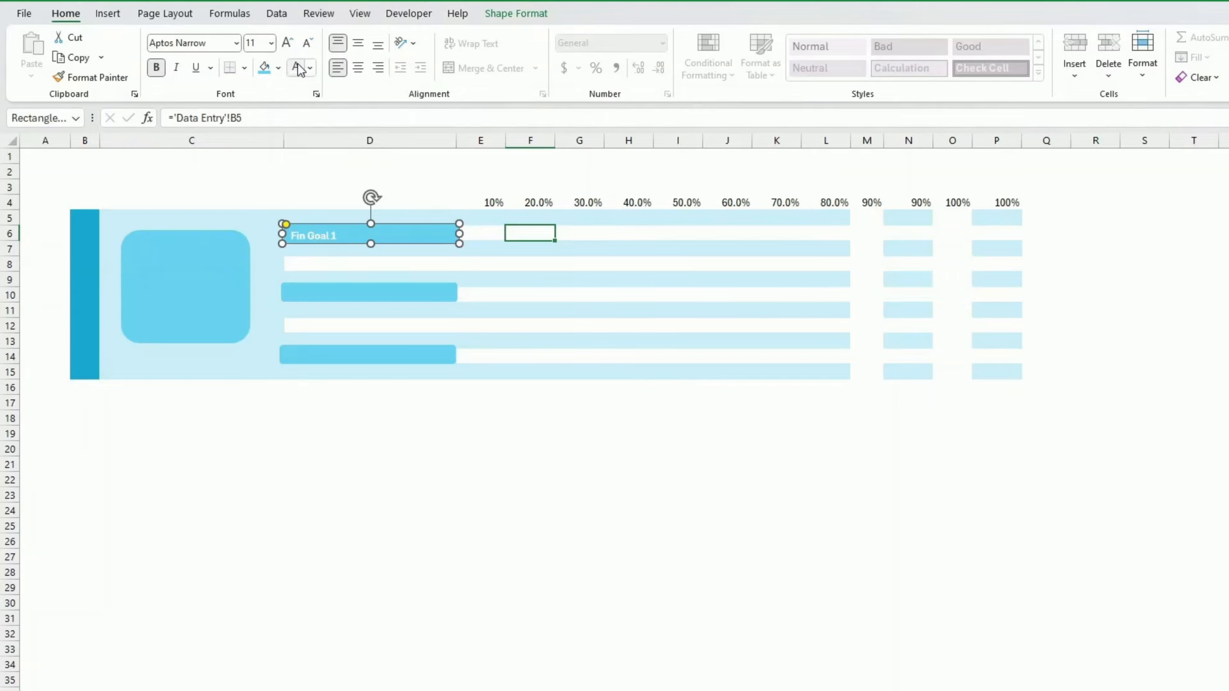
click(361, 47)
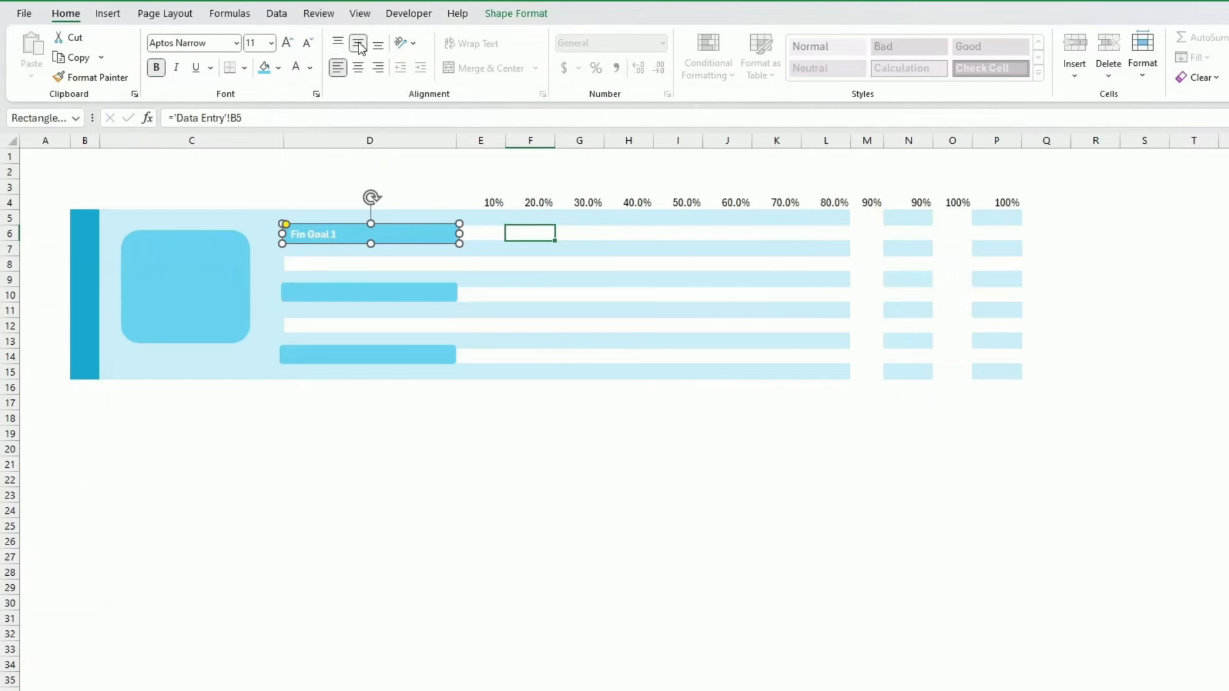
click(156, 67)
click(276, 403)
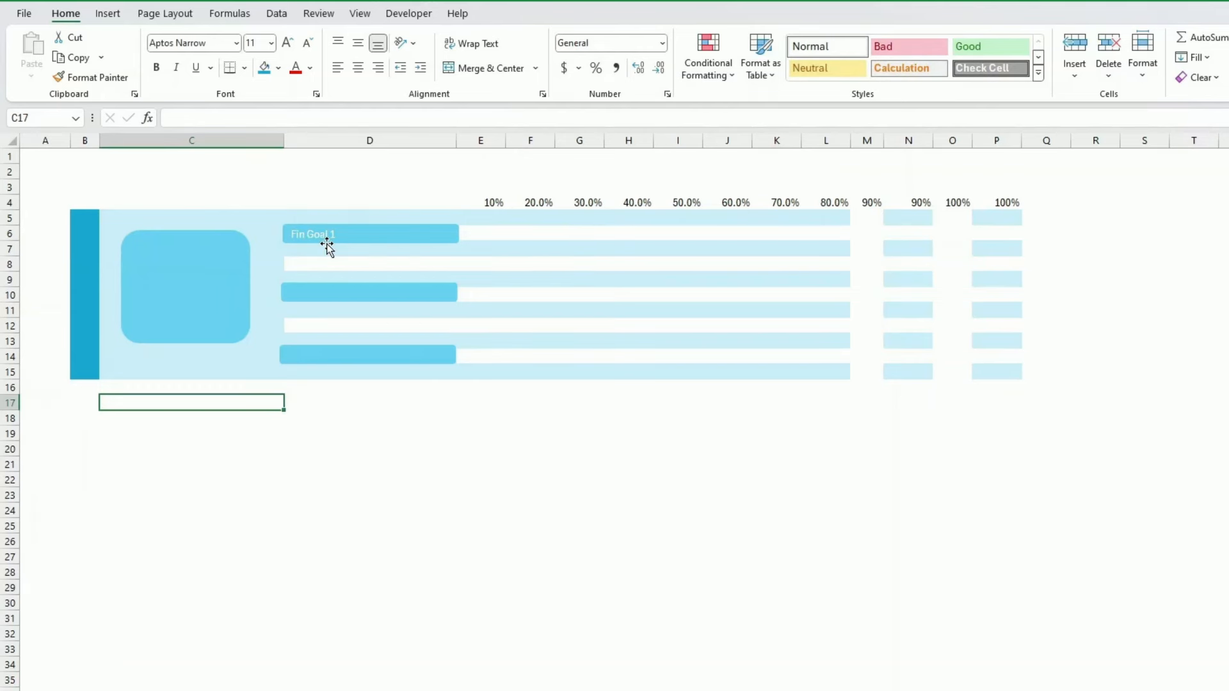
click(509, 234)
click(407, 239)
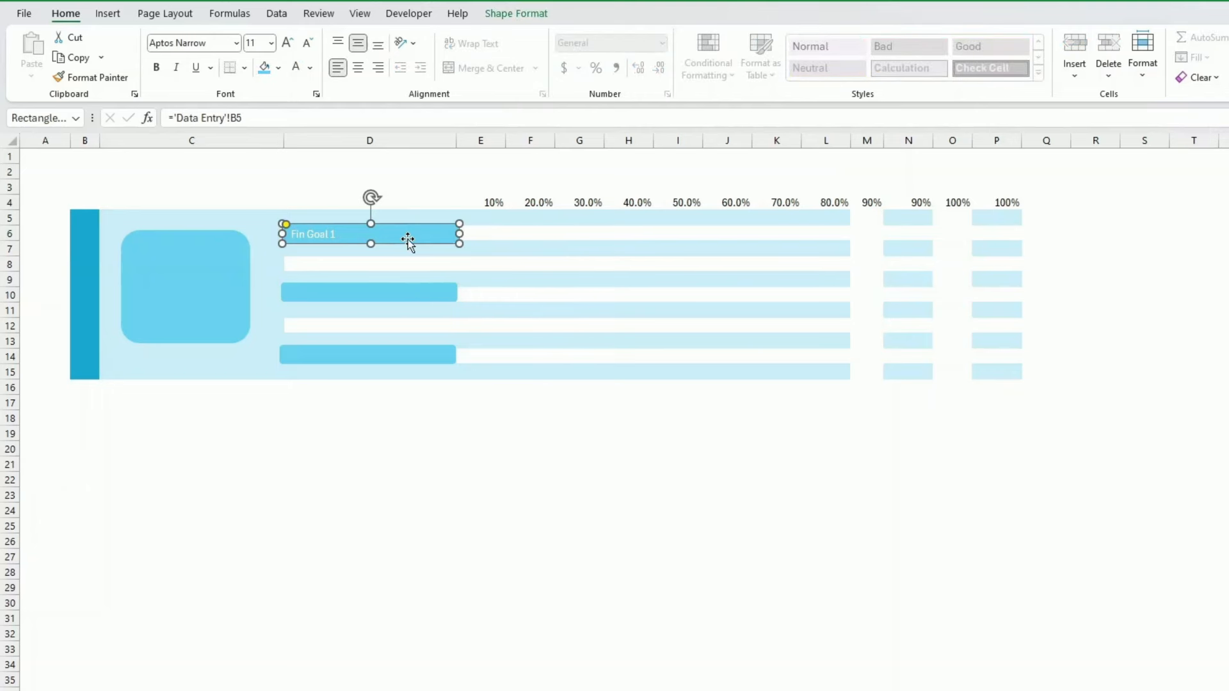
Link the text of the rounded rectangle over D10 to Data Entry cell B6 and center it vertically.
click(396, 300)
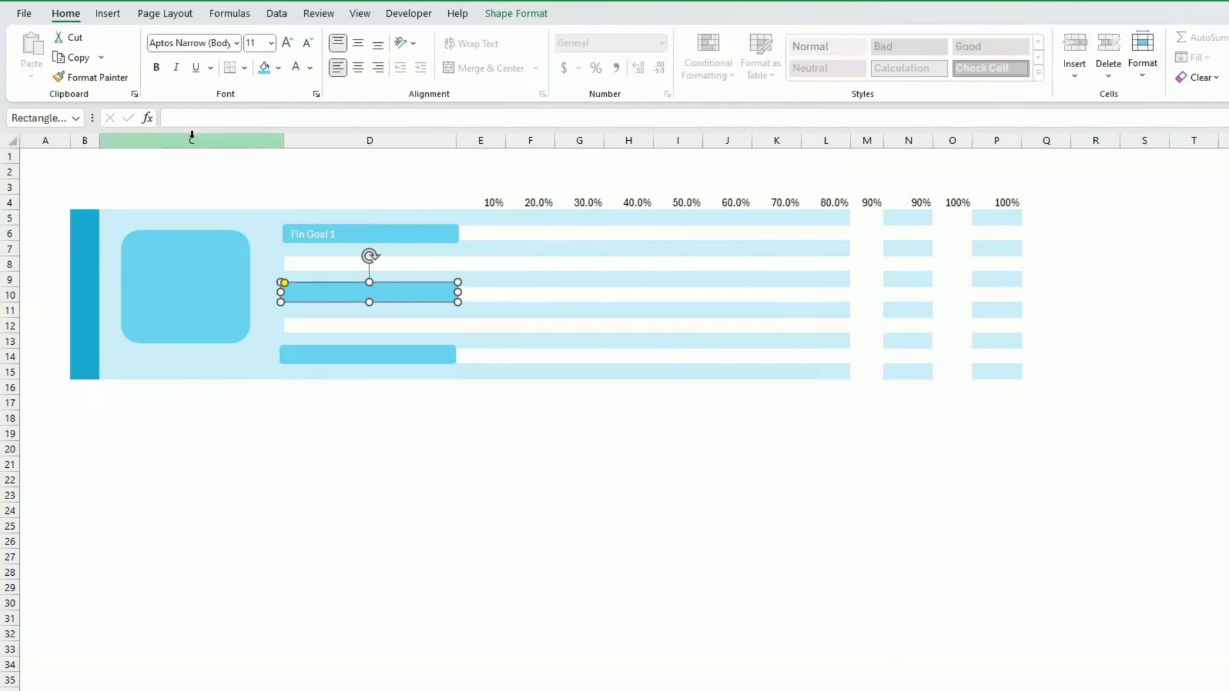
click(182, 118)
text(=)
click(285, 690)
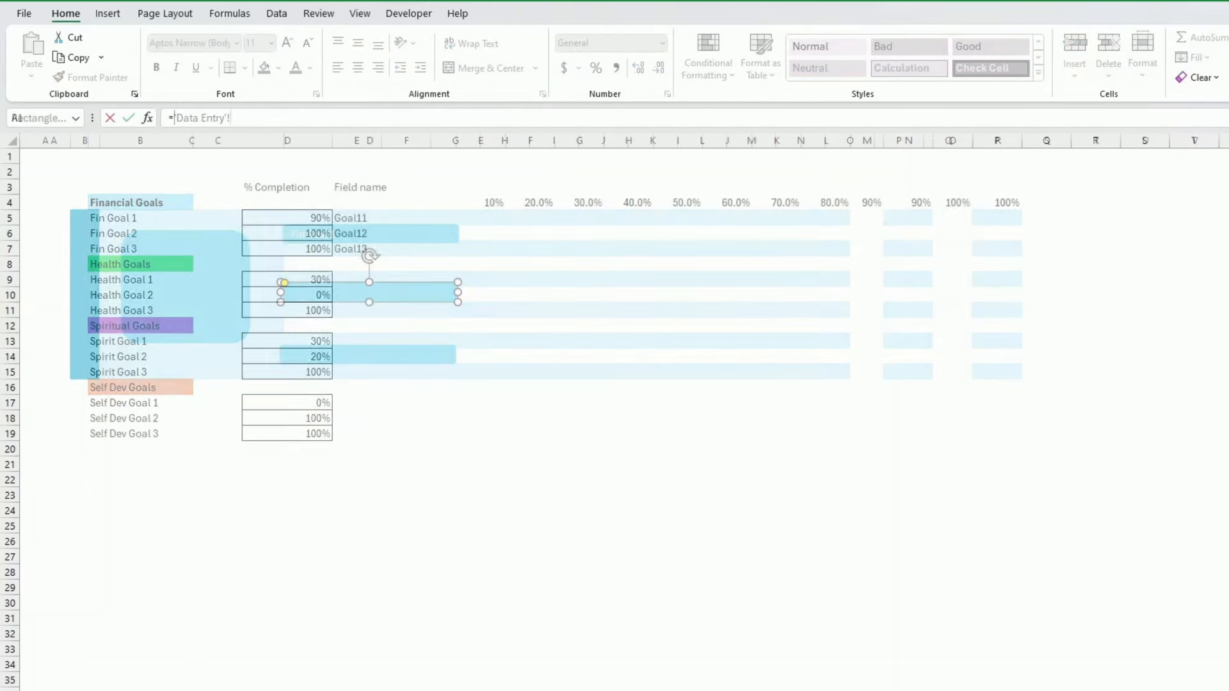
click(124, 233)
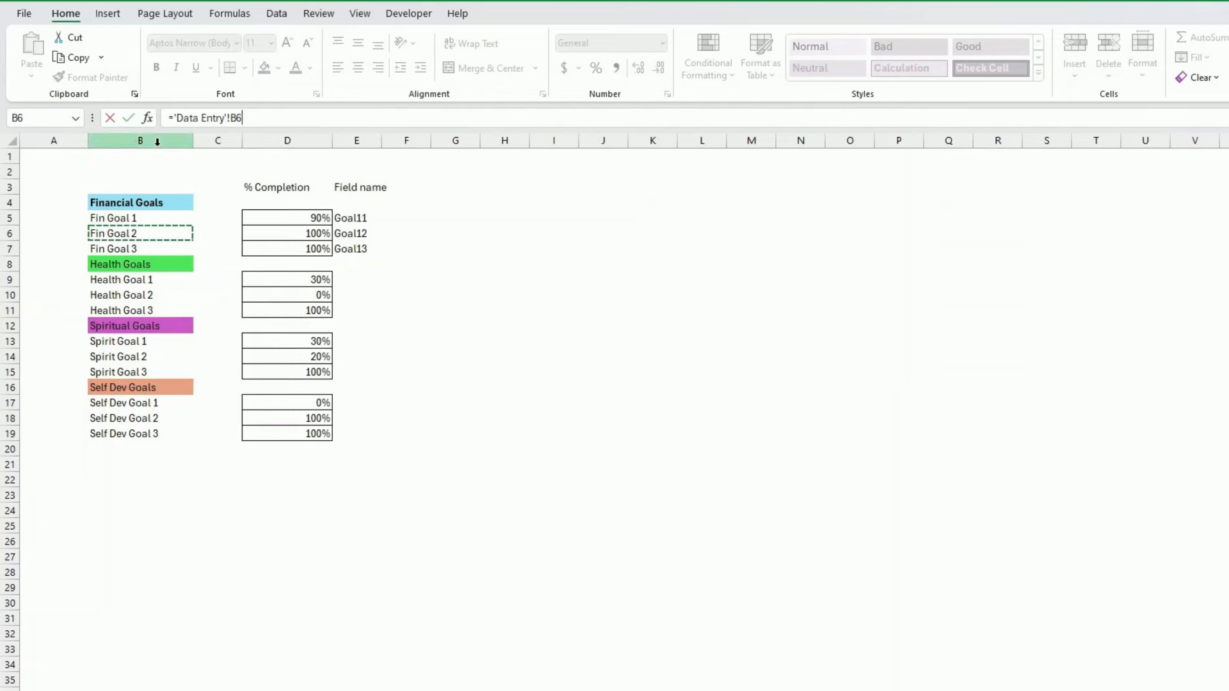
click(128, 118)
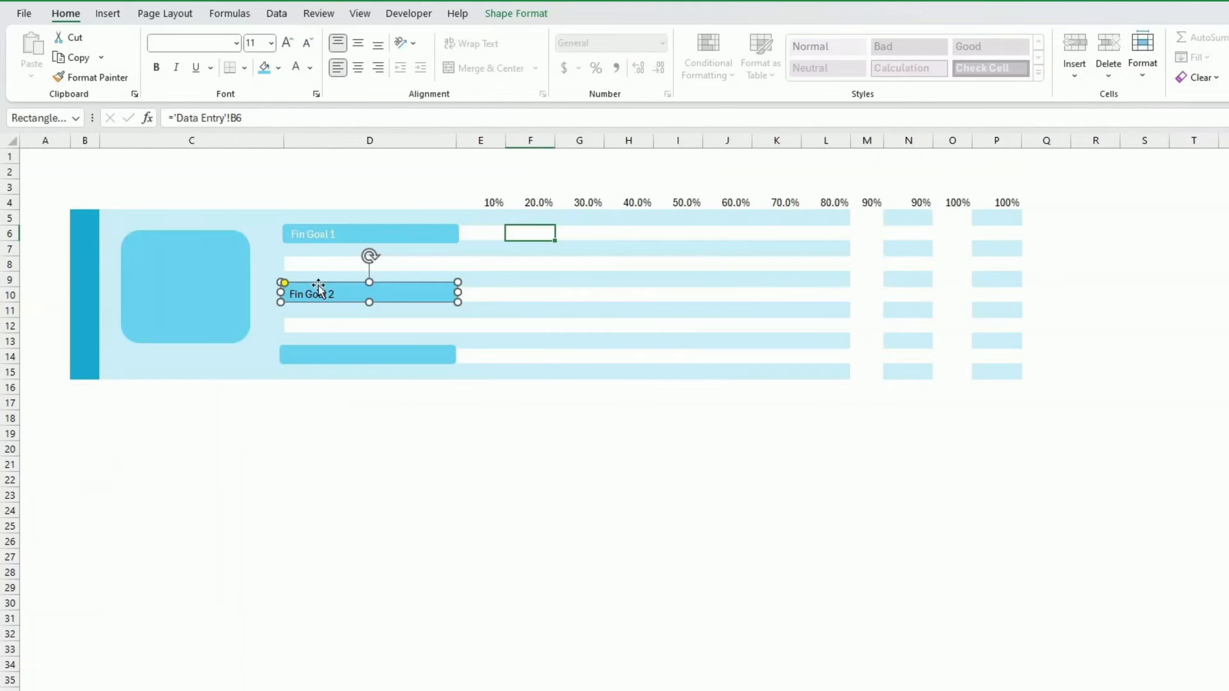
click(358, 43)
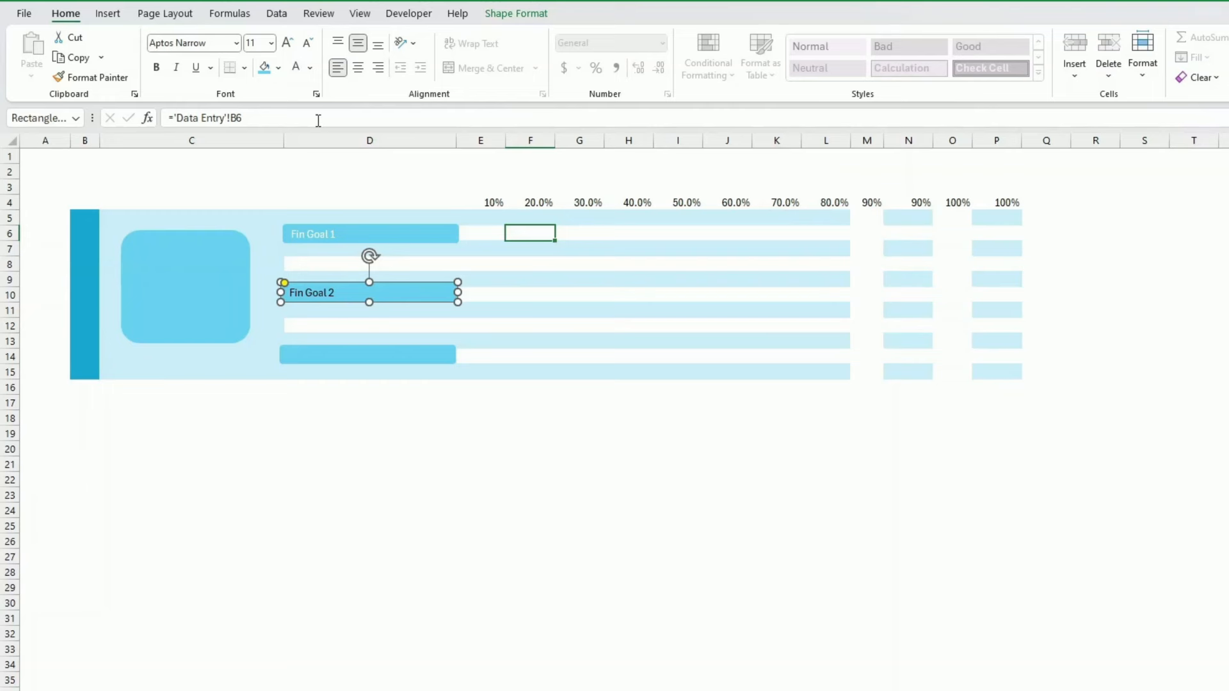
Make the Fin Goal 2 text white and link the text of the rounded rectangle over D14 to Data Entry cell B7.
click(295, 67)
click(365, 358)
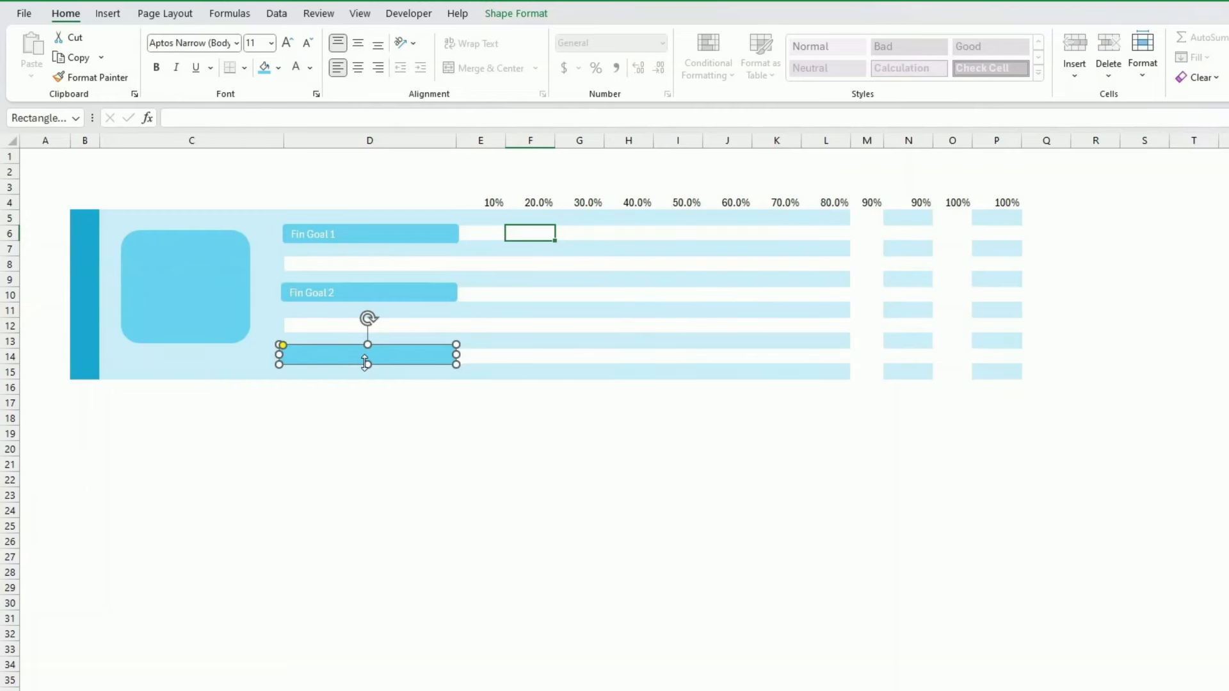
click(189, 123)
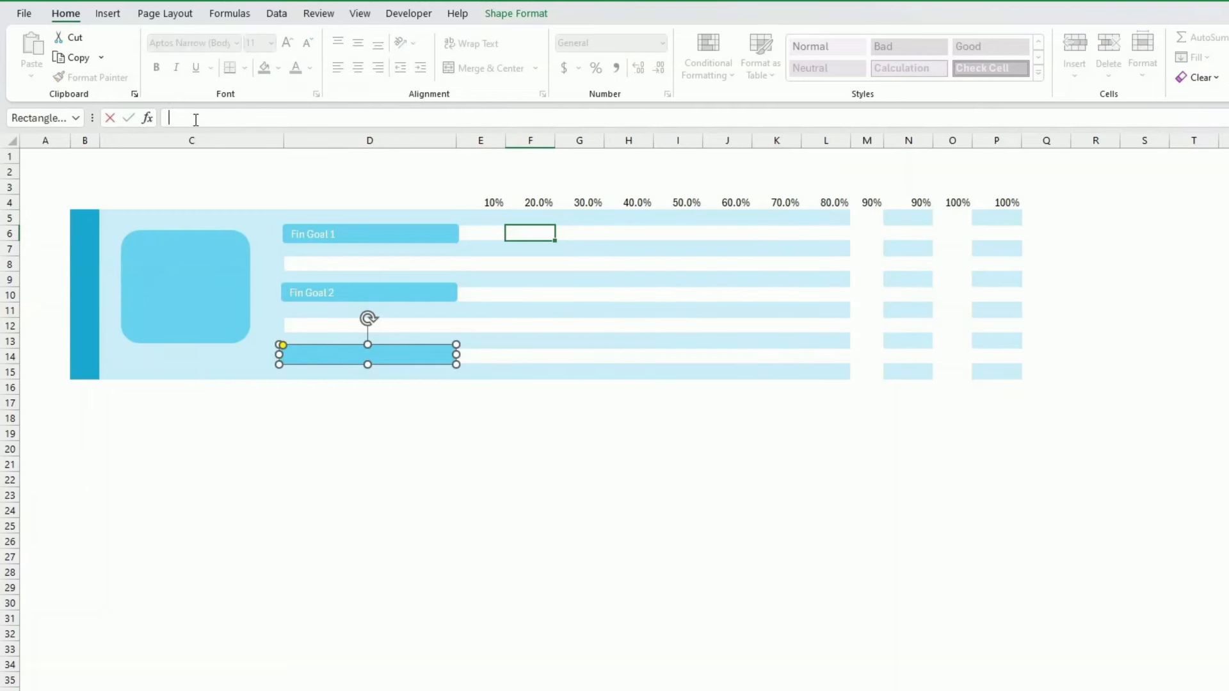
click(358, 690)
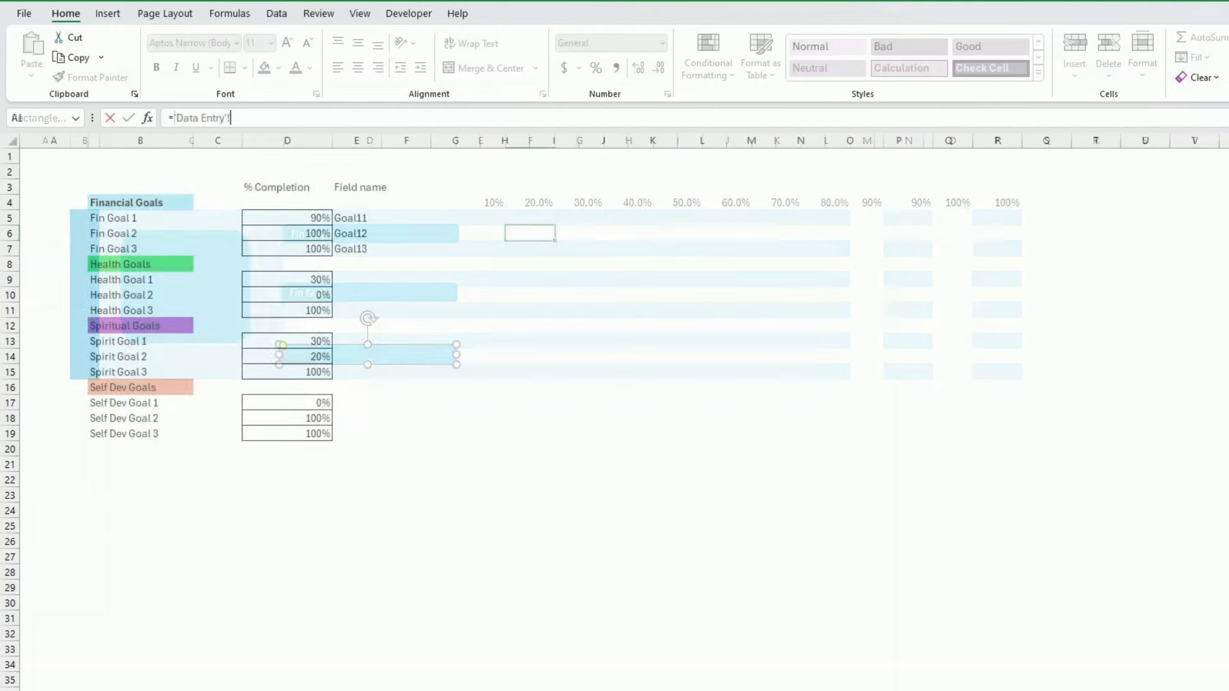
click(130, 248)
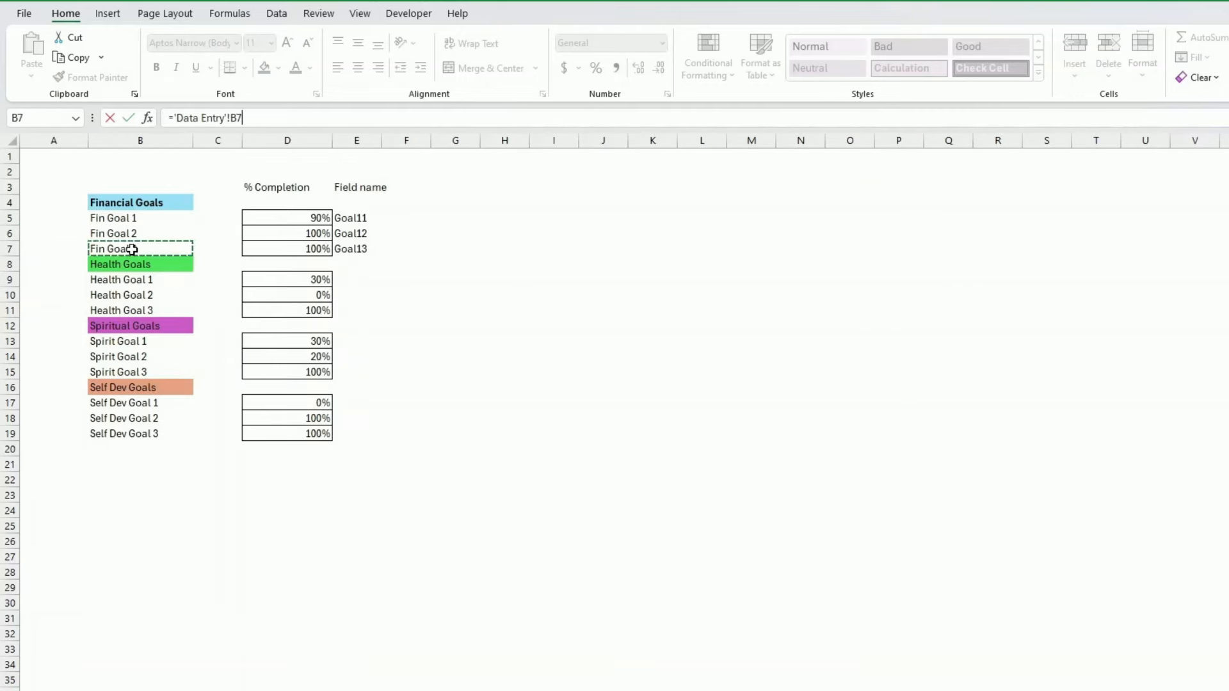
click(129, 119)
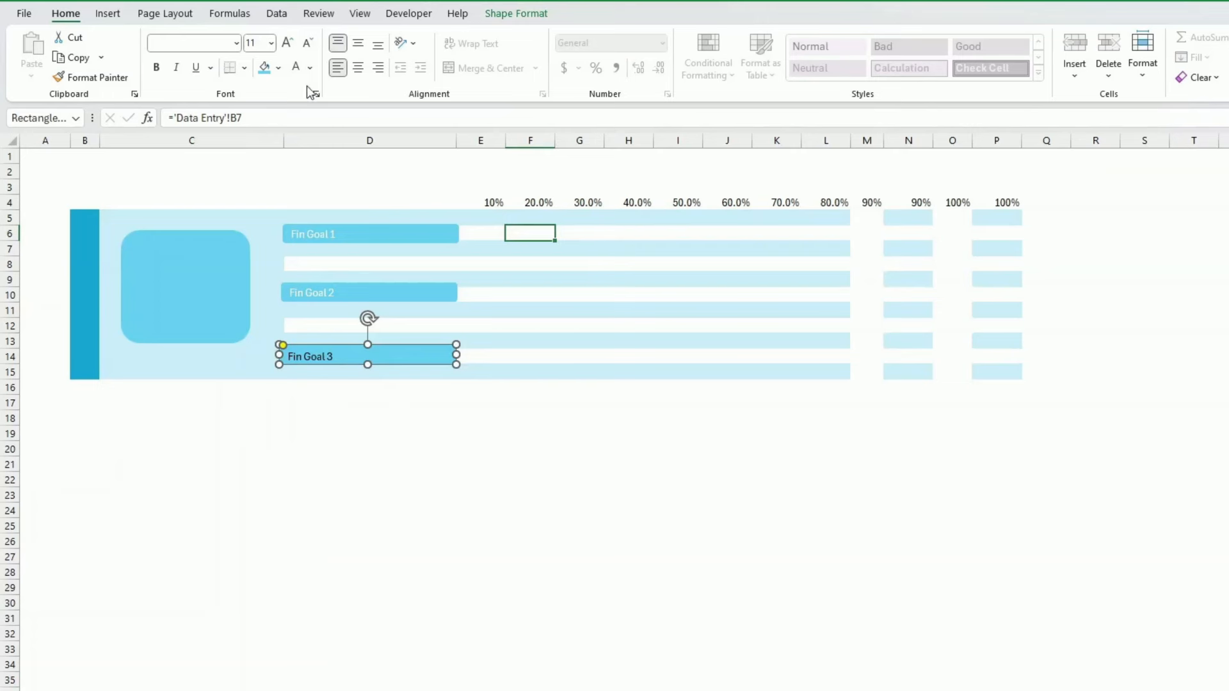
Center the Fin Goal 3 shape's text vertically and make it white.
click(359, 44)
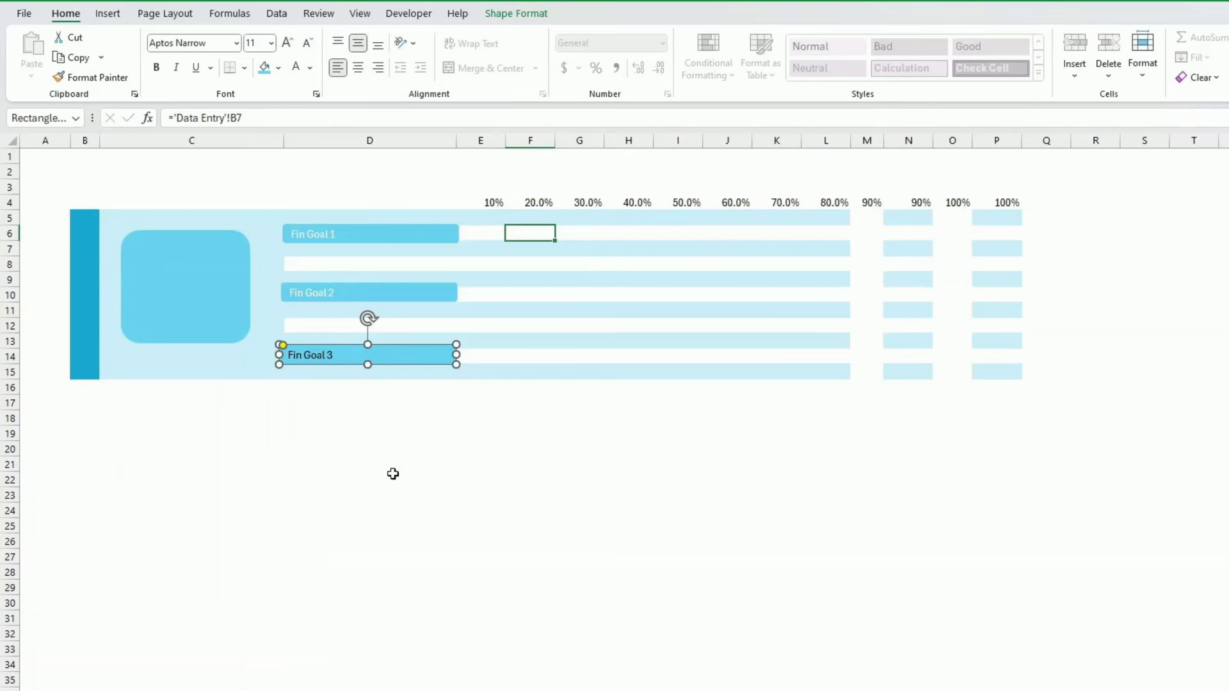
click(296, 67)
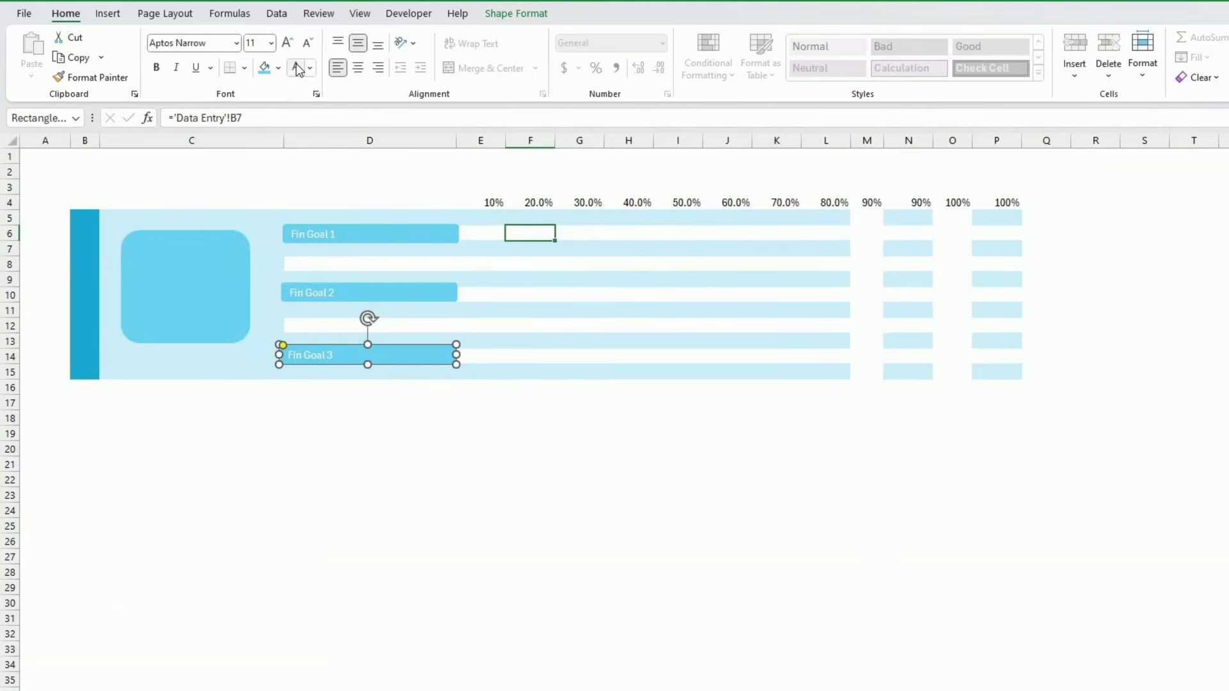
click(402, 497)
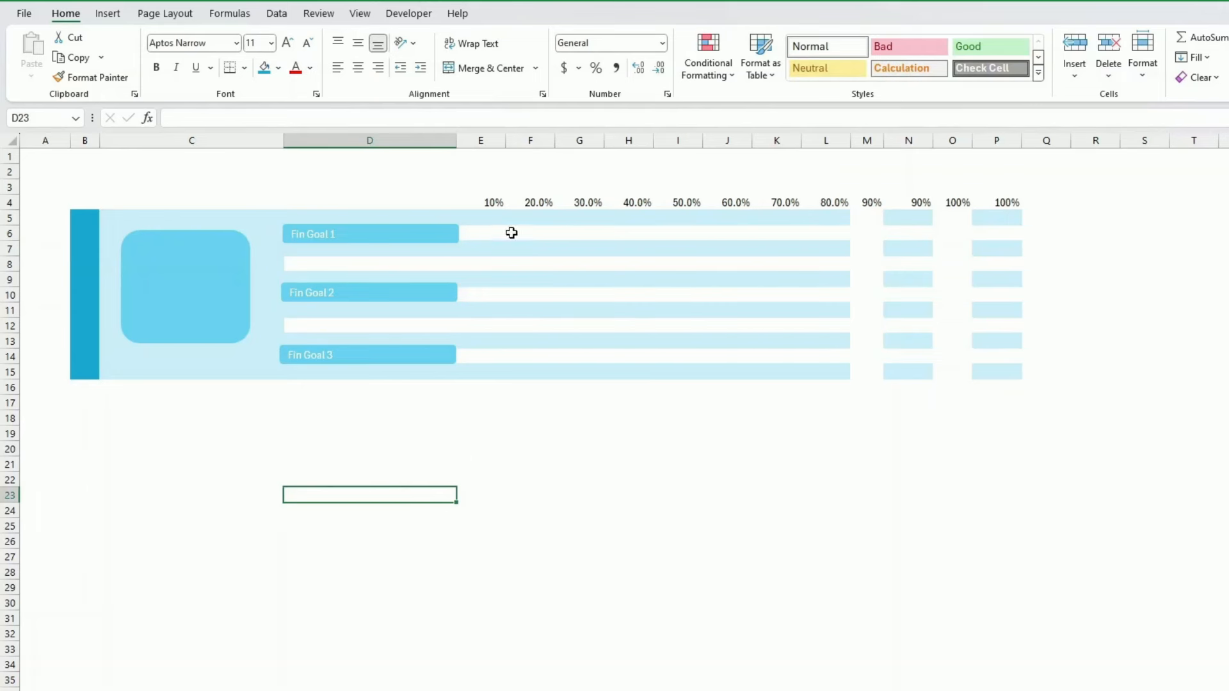
Copy the percentage format of E4 onto F4:P4 with the Format Painter.
click(490, 201)
click(64, 76)
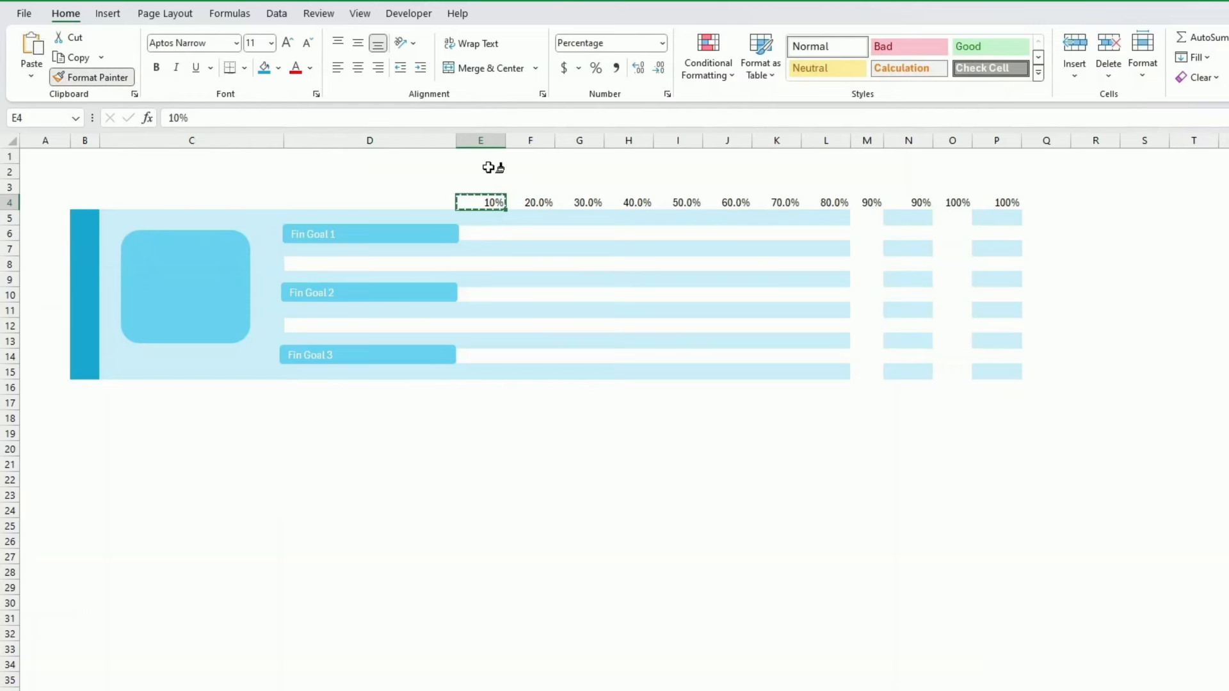
drag(538, 202, 1005, 202)
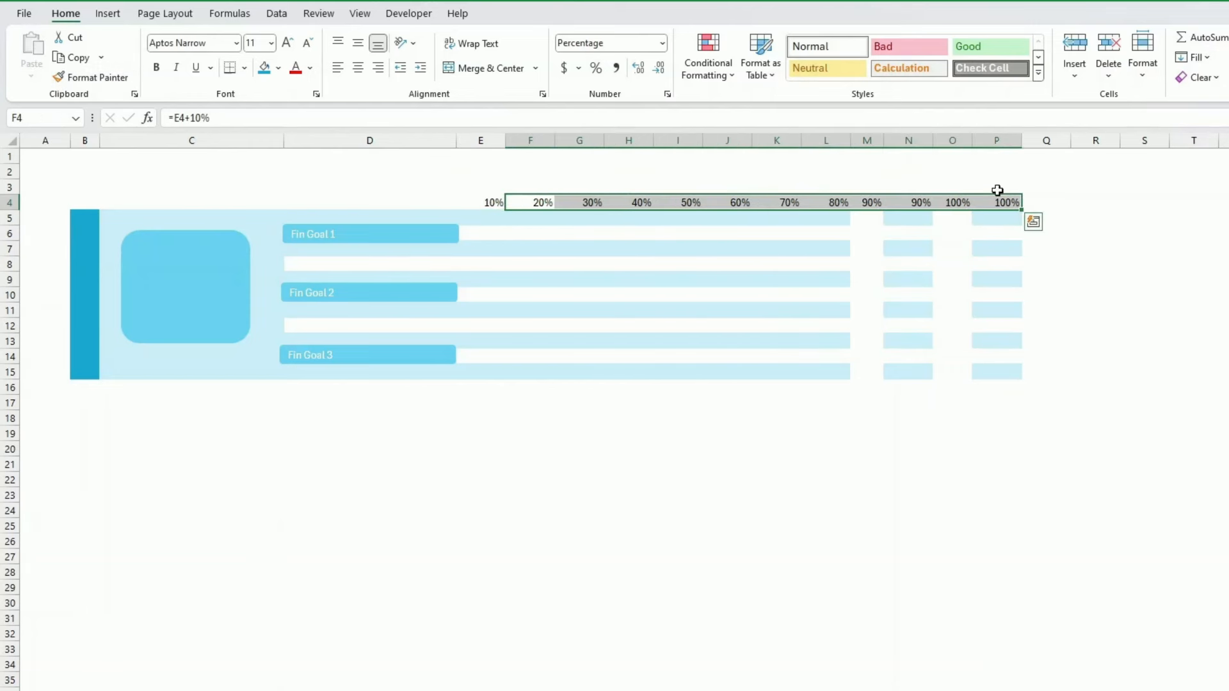
click(485, 201)
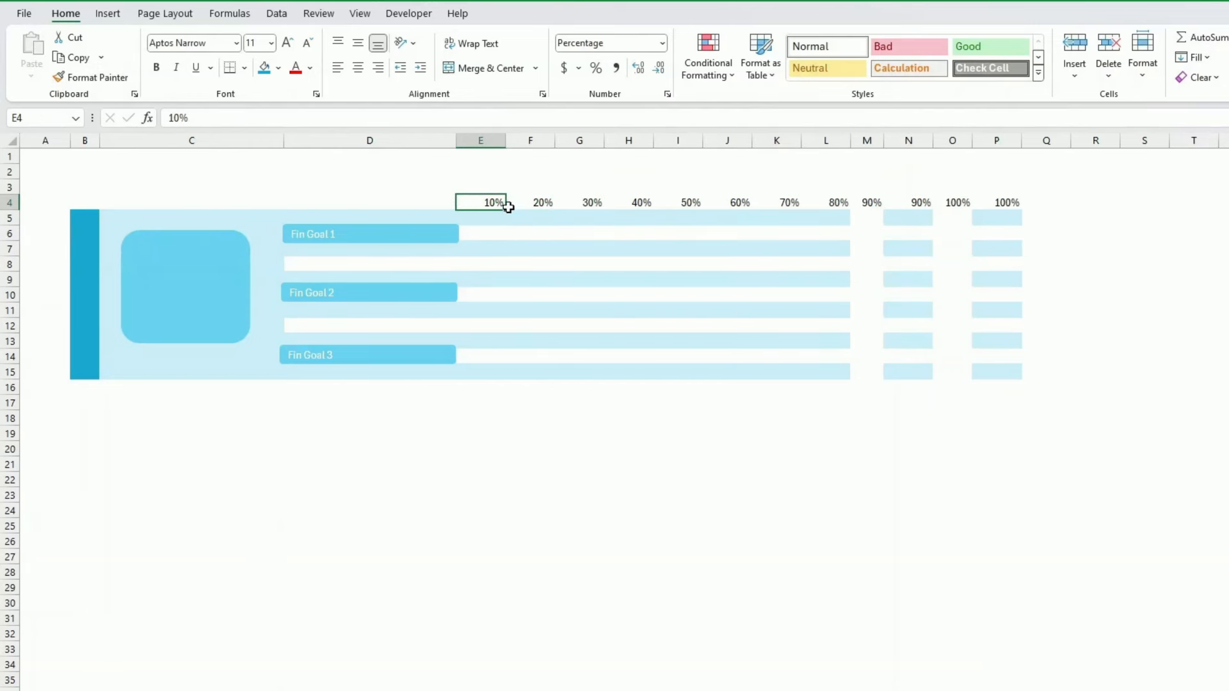
click(782, 540)
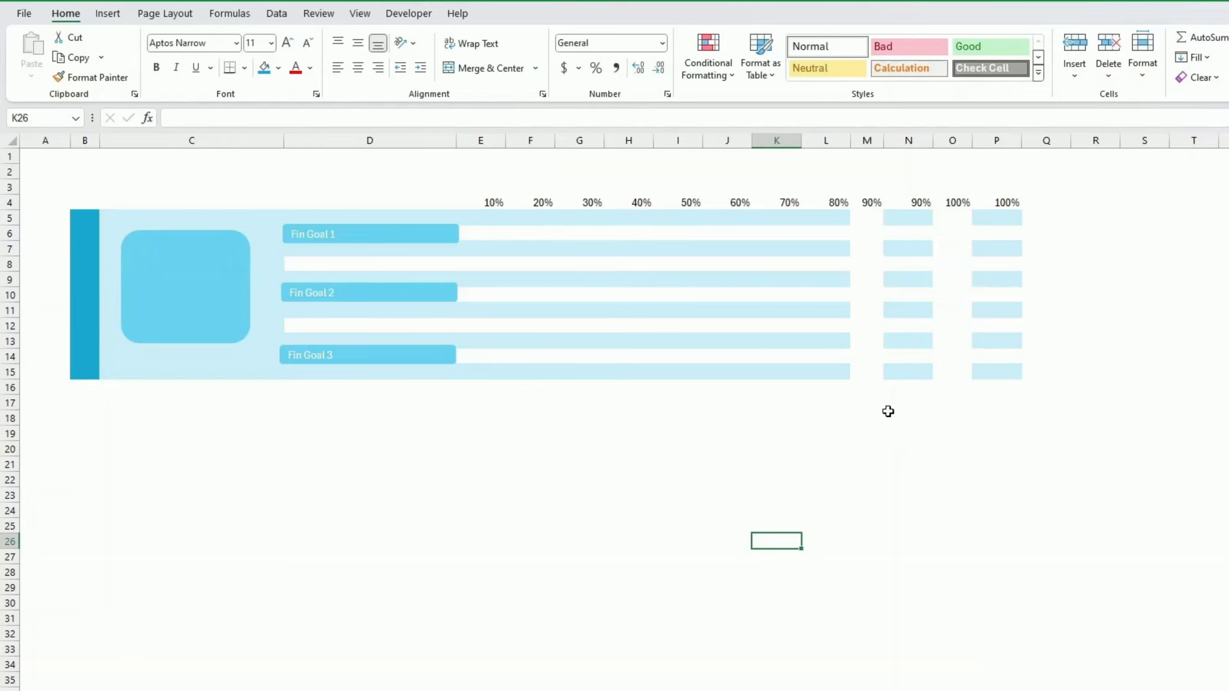
Try reducing the height of row 6 and undo the resize.
click(586, 235)
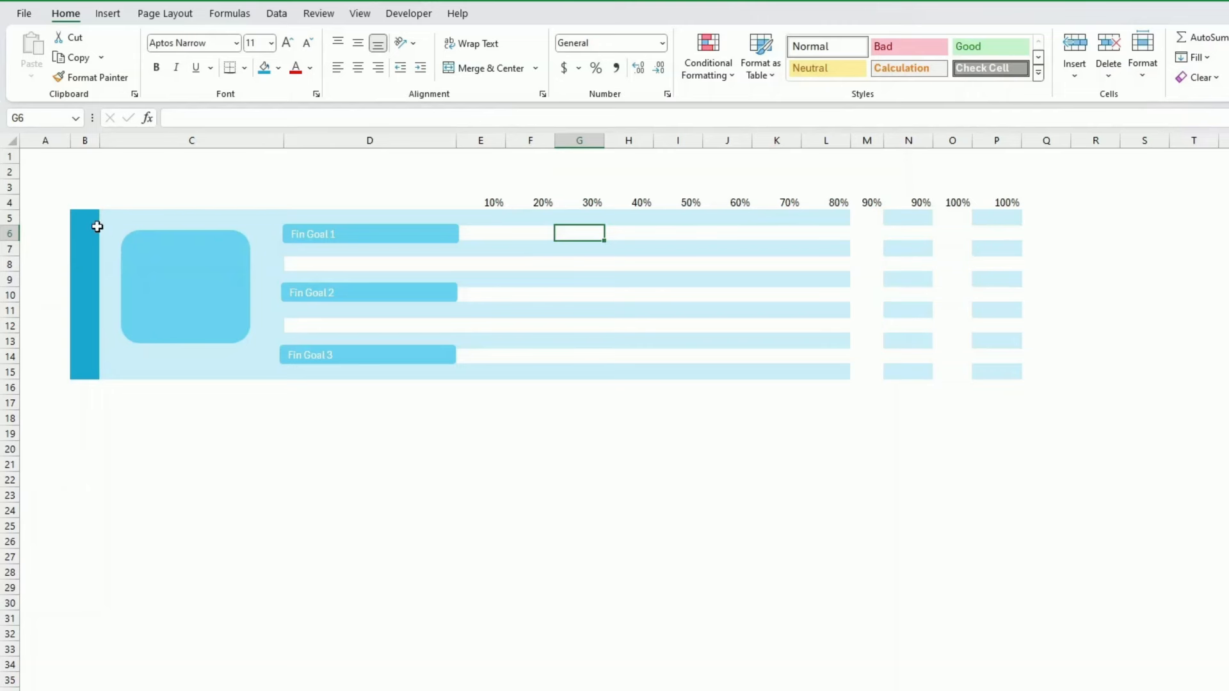
click(10, 233)
drag(14, 241, 14, 234)
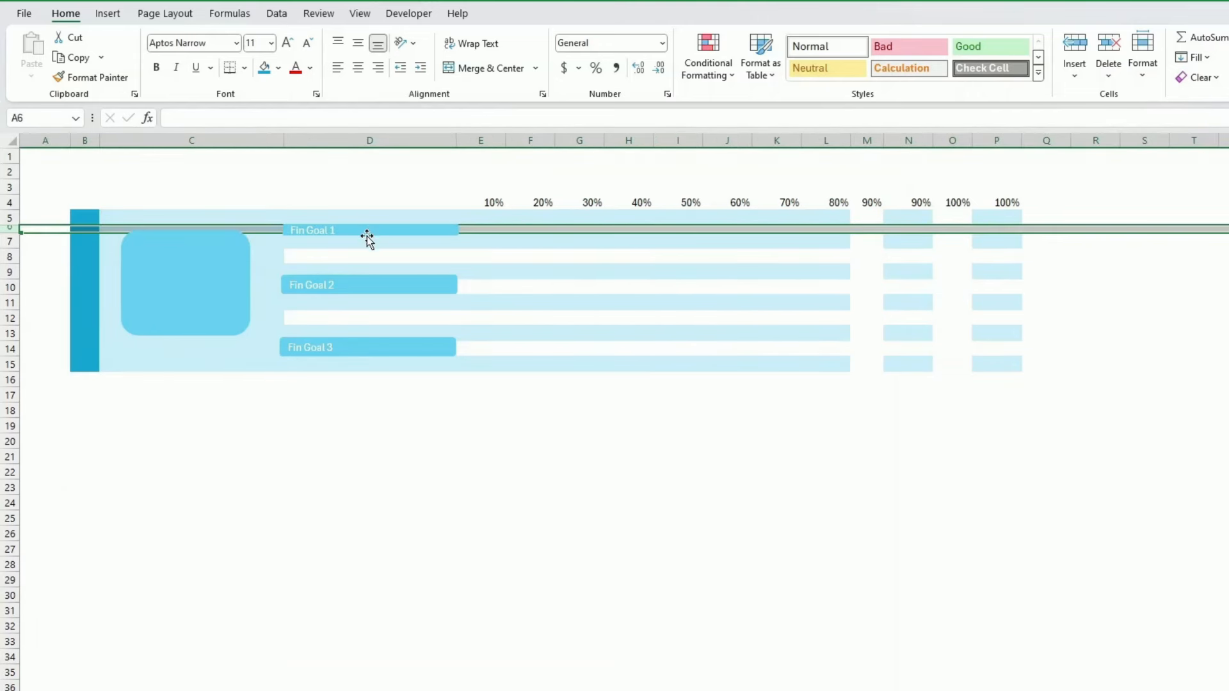
key(ctrl+z)
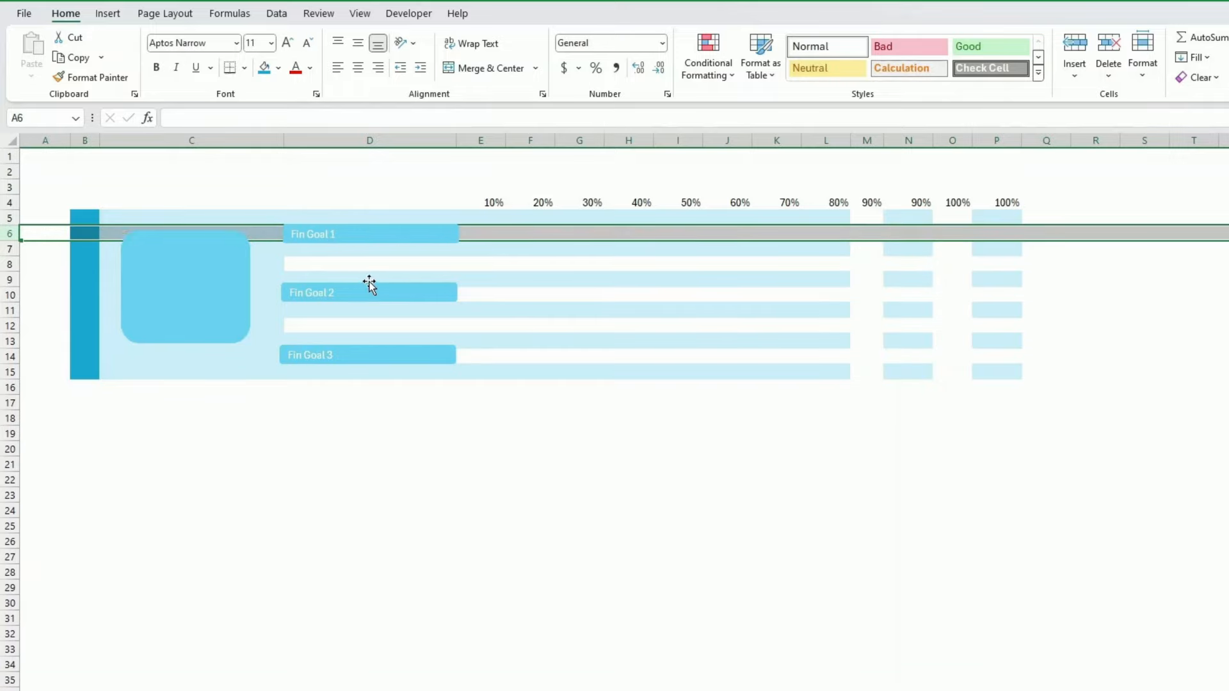
click(475, 265)
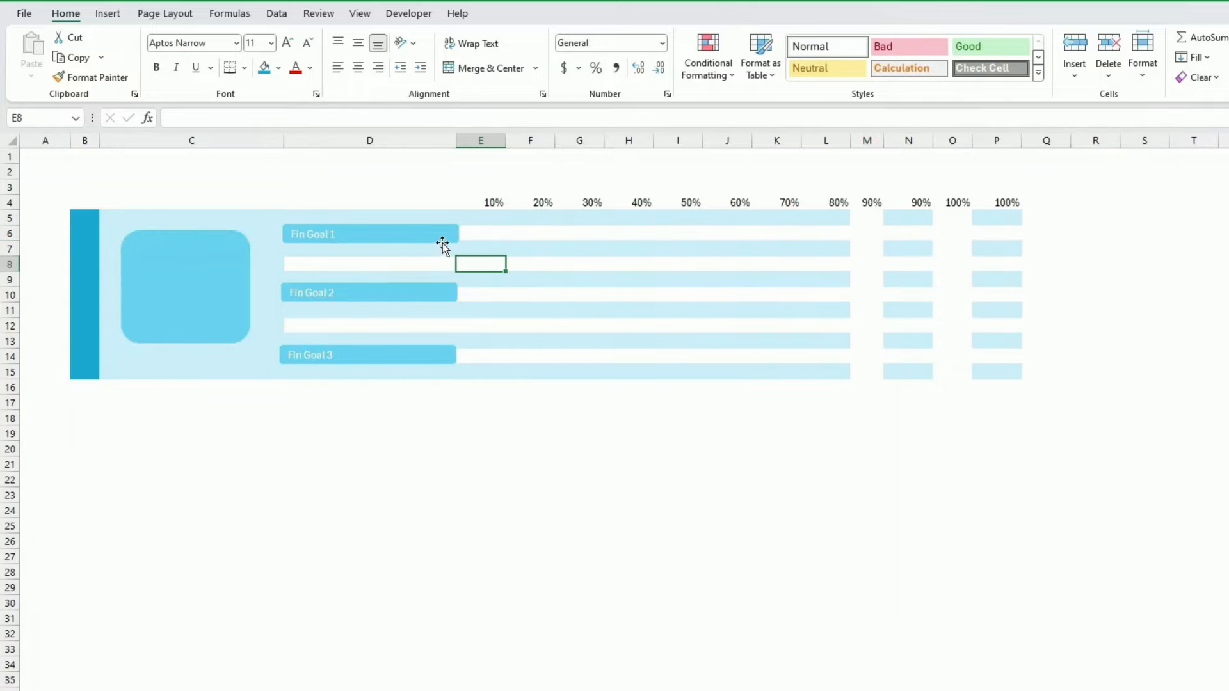
Set all four rounded rectangles on the Dashboard to not move or size with cells.
click(441, 242)
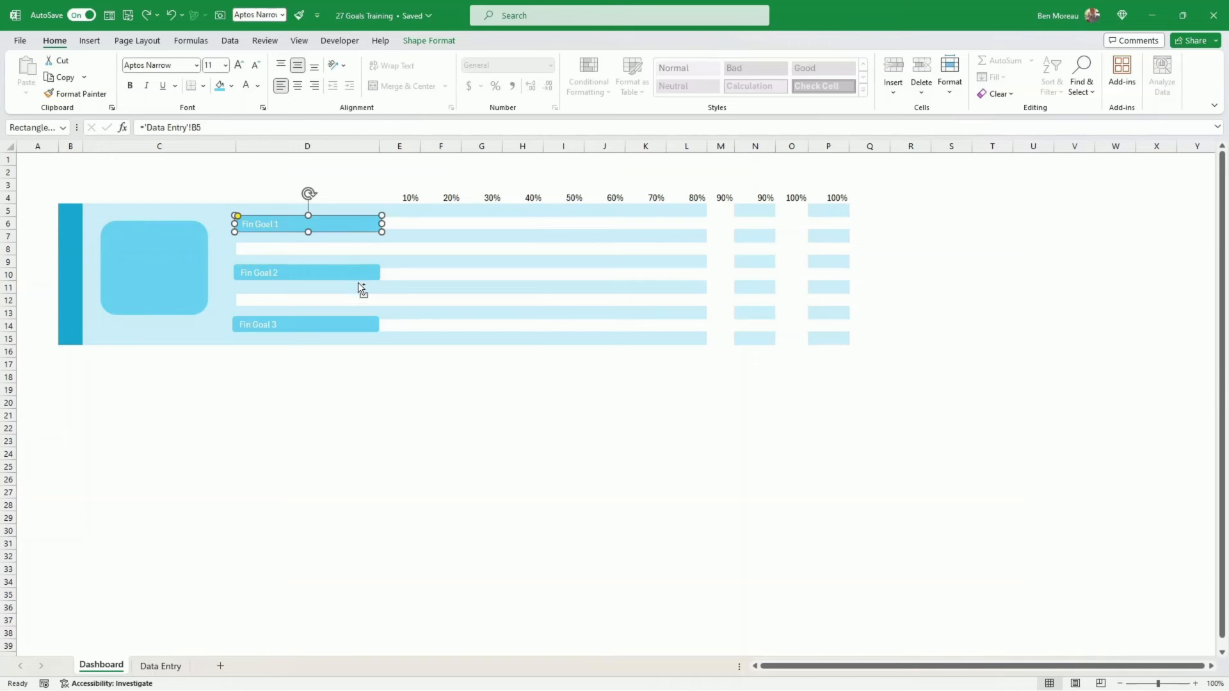
key(ctrl+a)
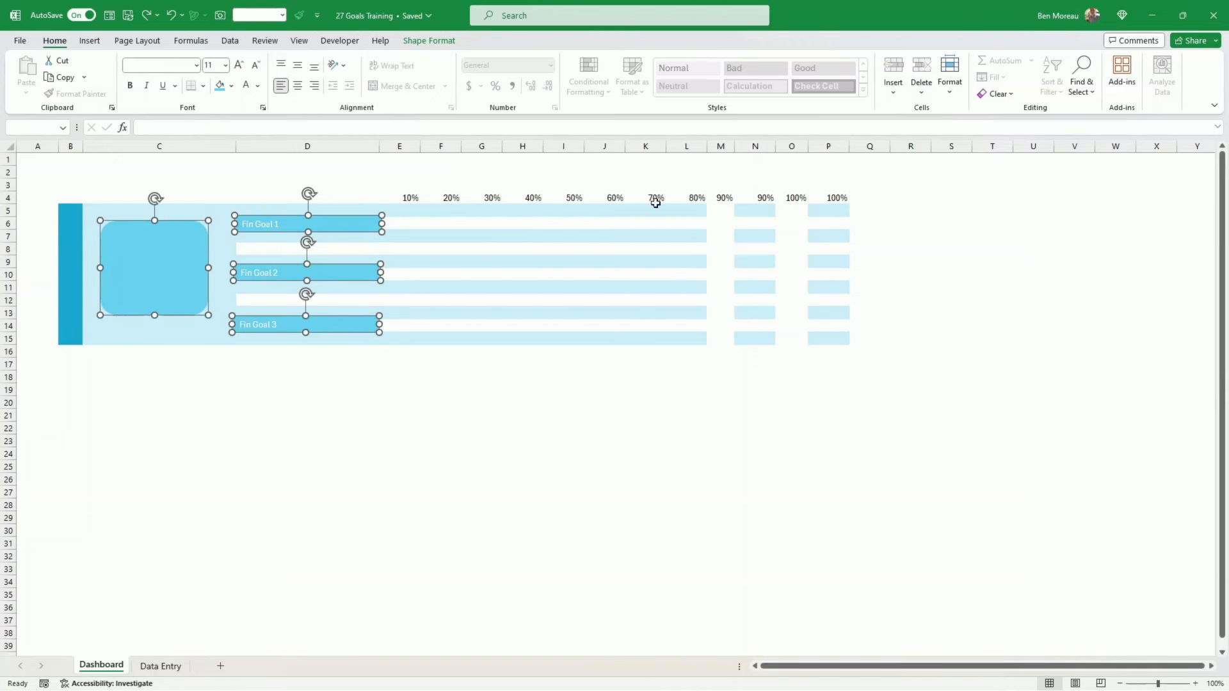
right_click(373, 225)
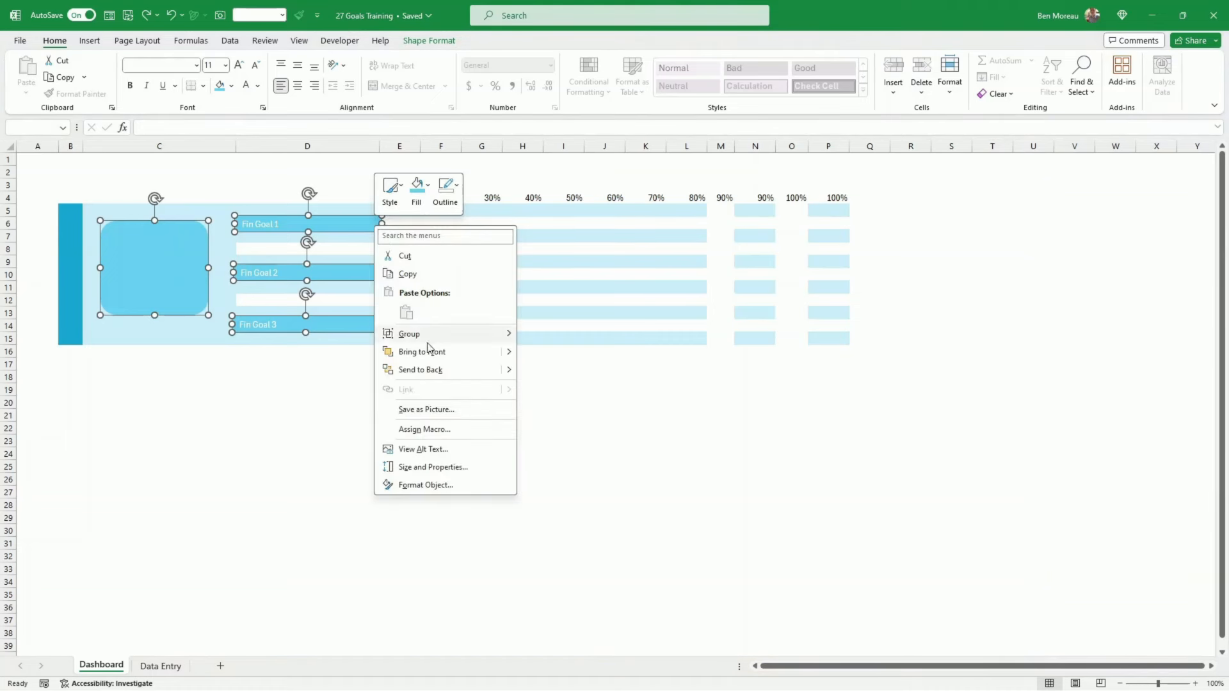
click(431, 474)
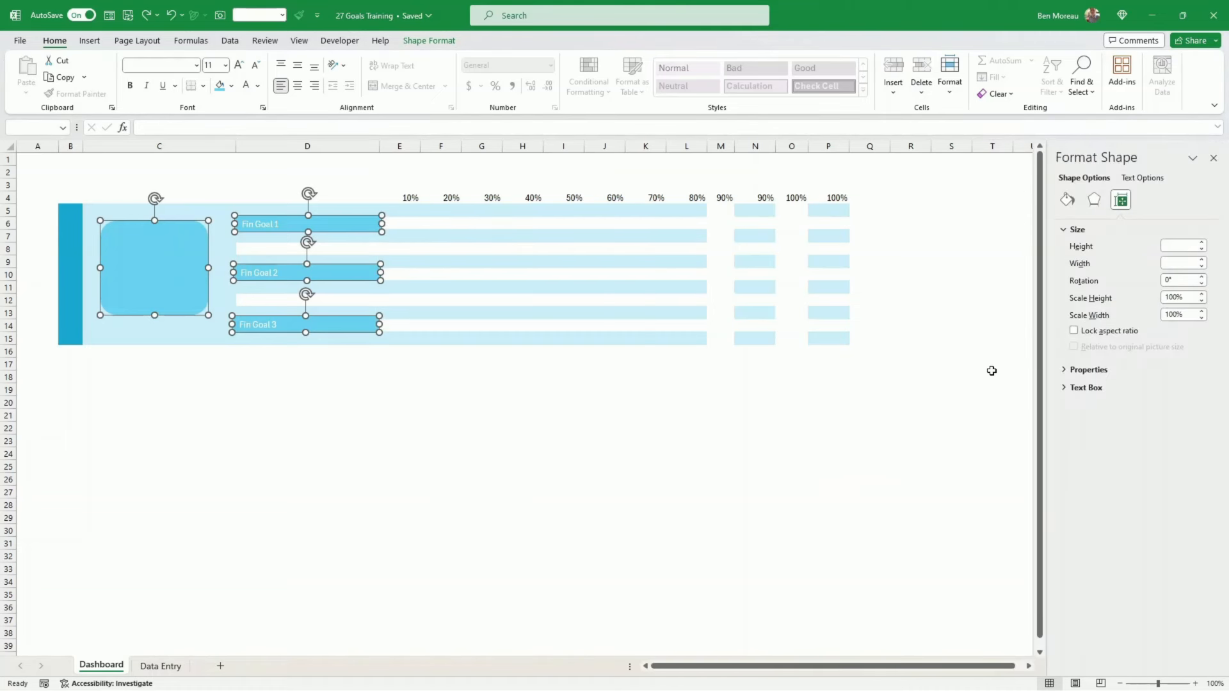
click(1065, 371)
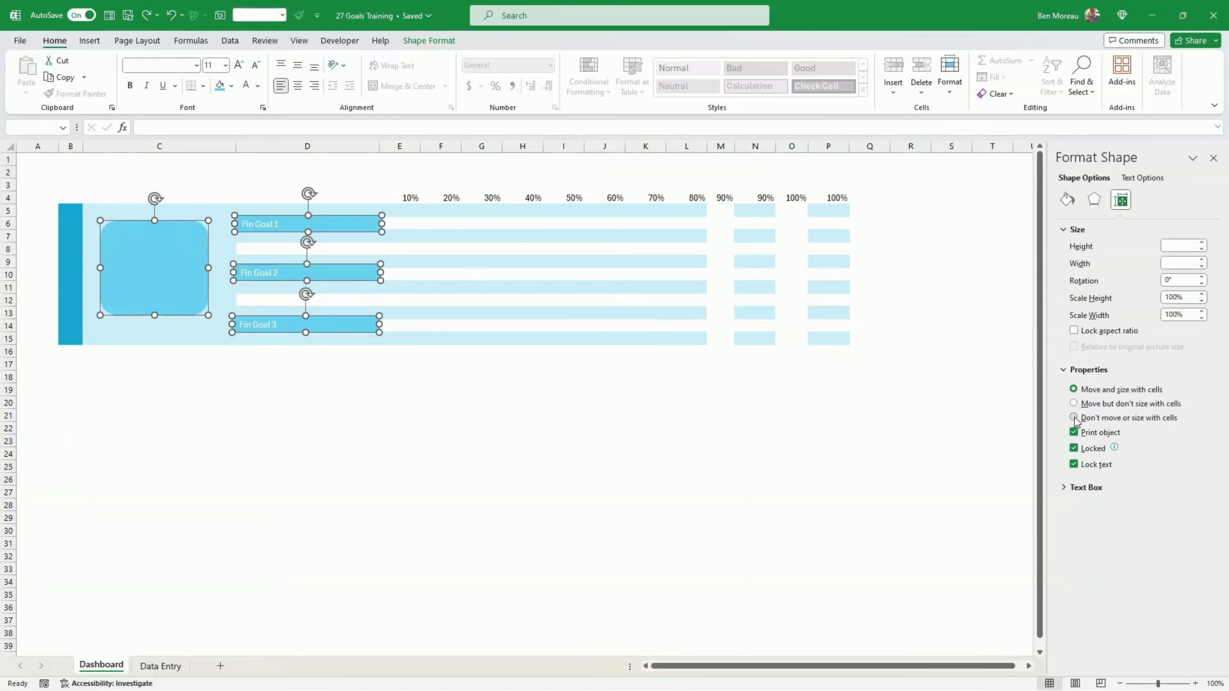
click(978, 478)
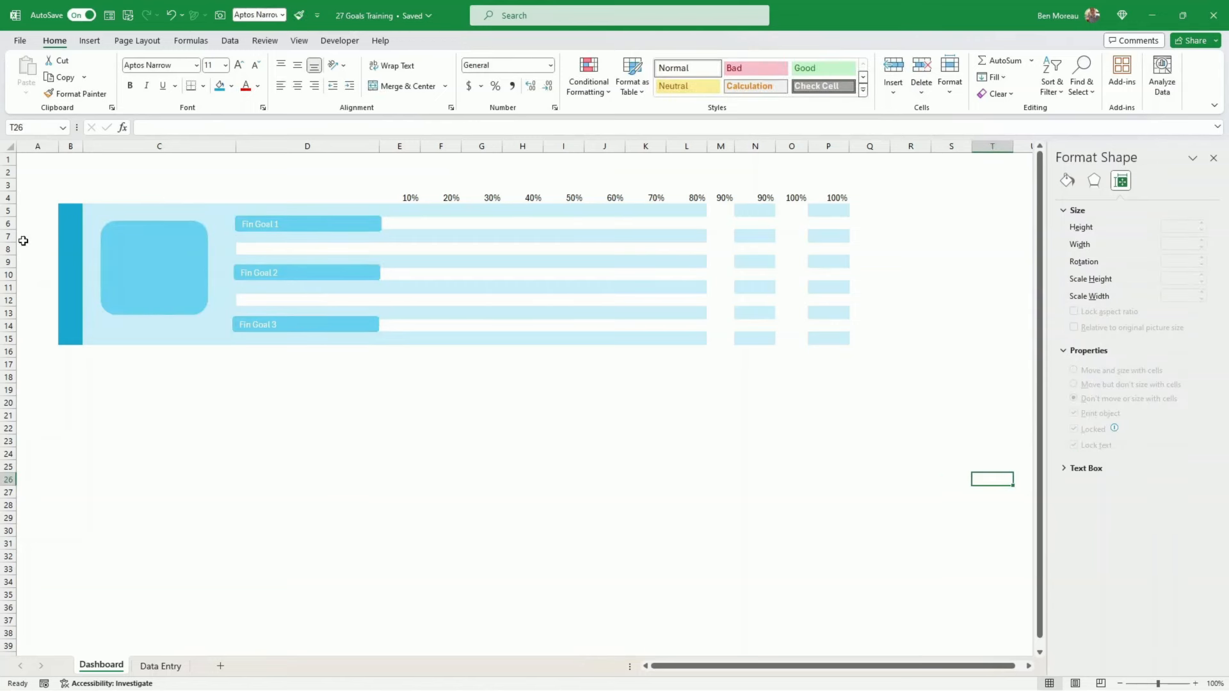
Reduce the height of rows 6, 8, 10, 12 and 14 so they form thin separator lines.
click(8, 223)
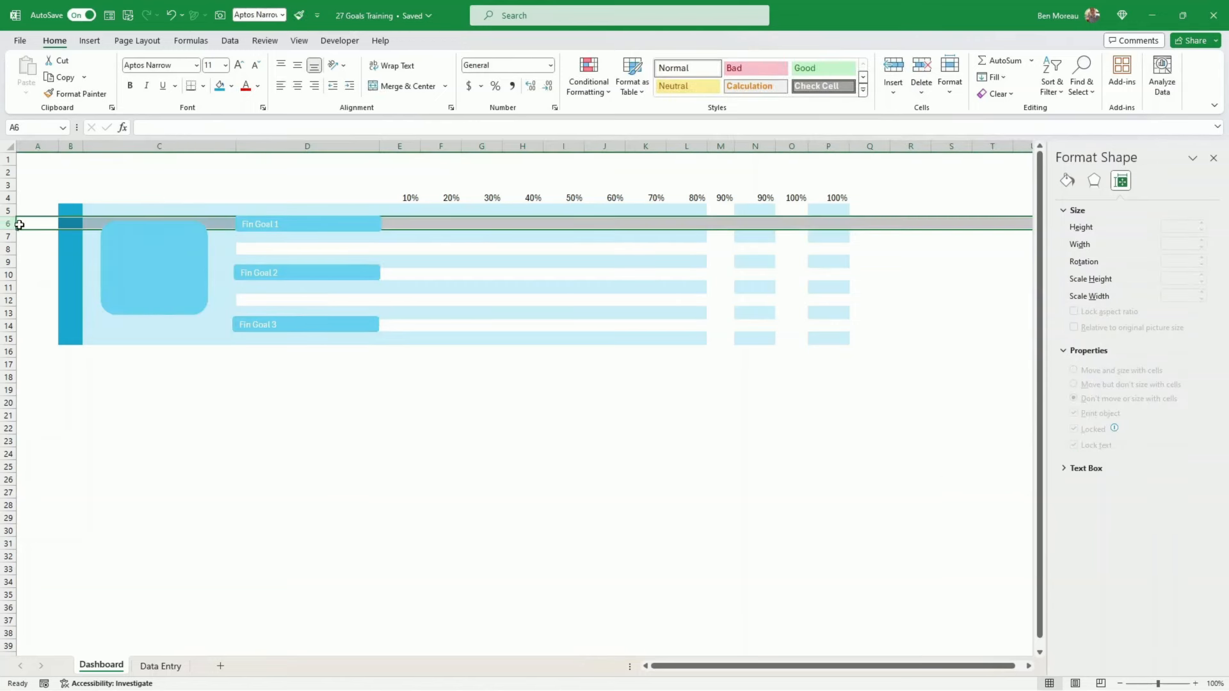
ctrl+click(9, 250)
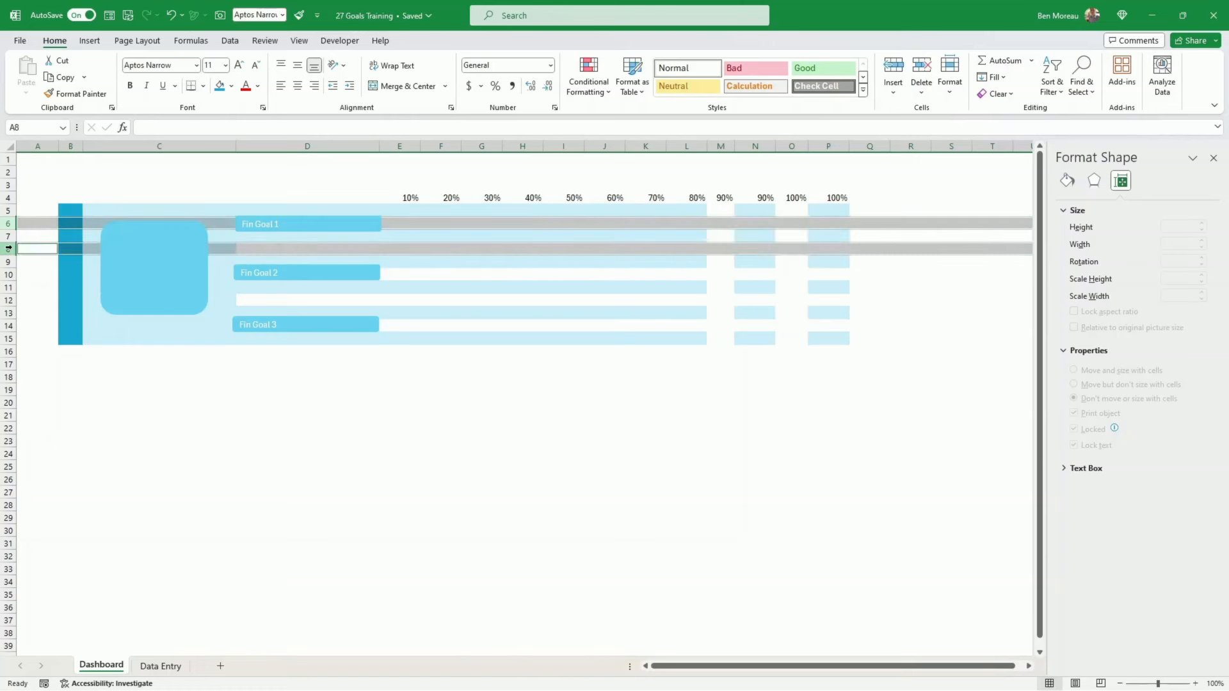
ctrl+click(8, 275)
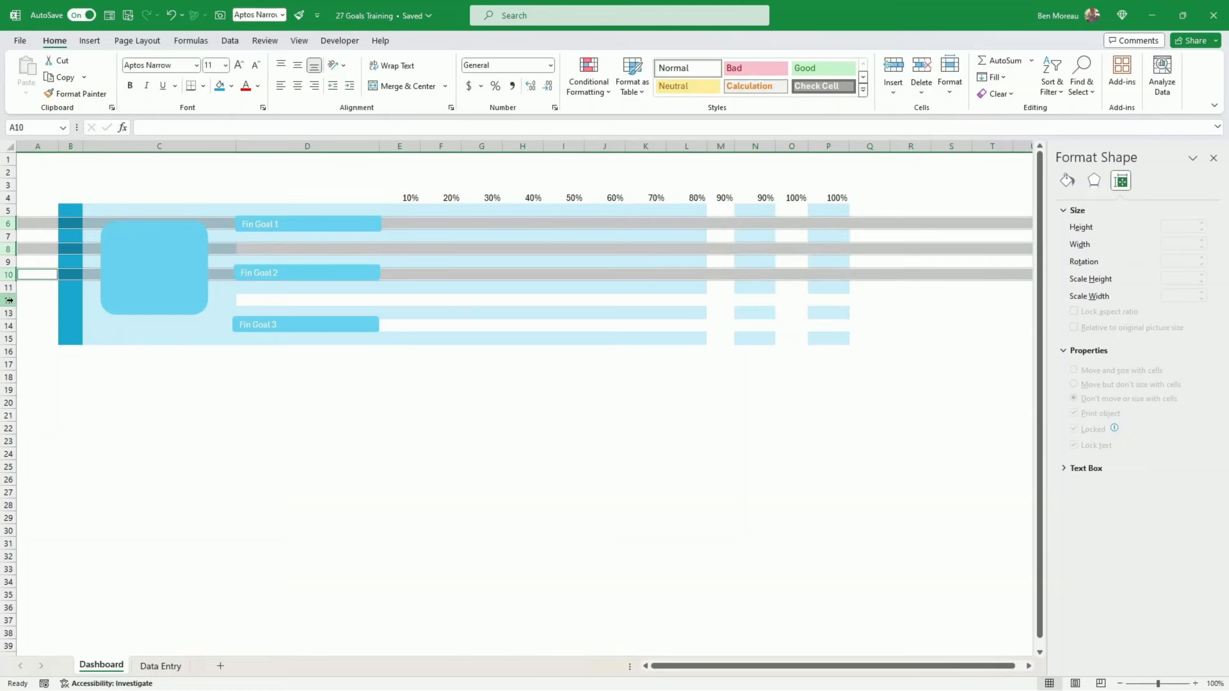
ctrl+click(8, 301)
ctrl+click(7, 326)
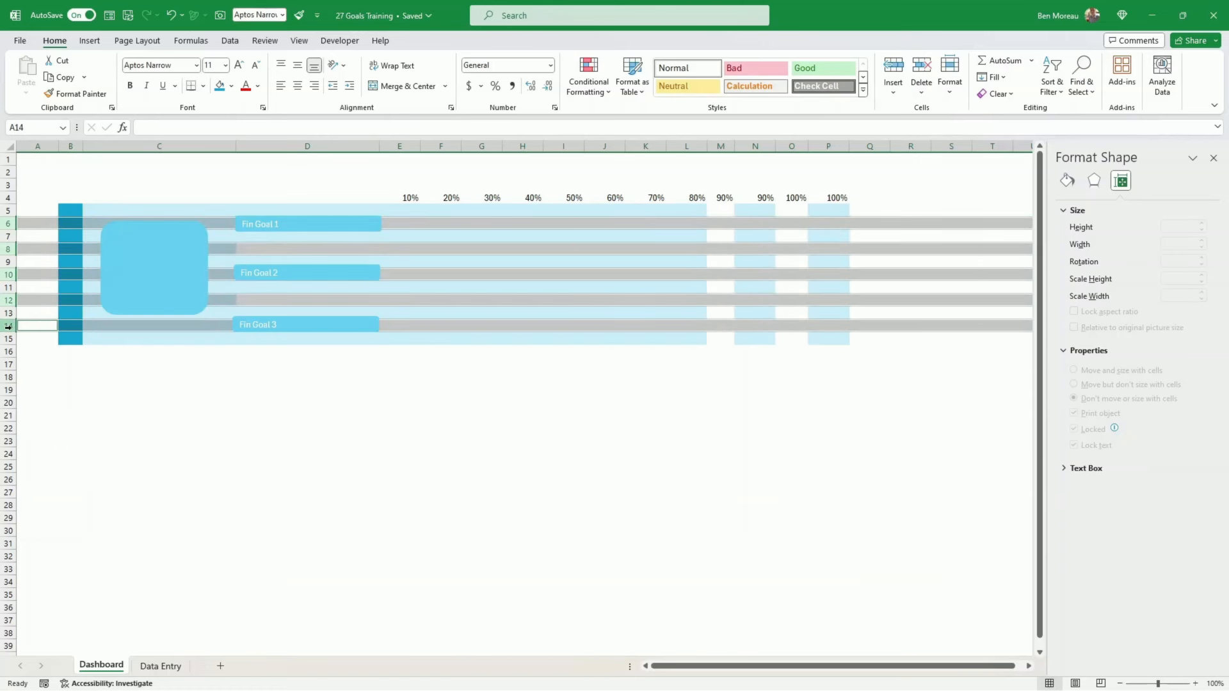
drag(17, 333, 16, 327)
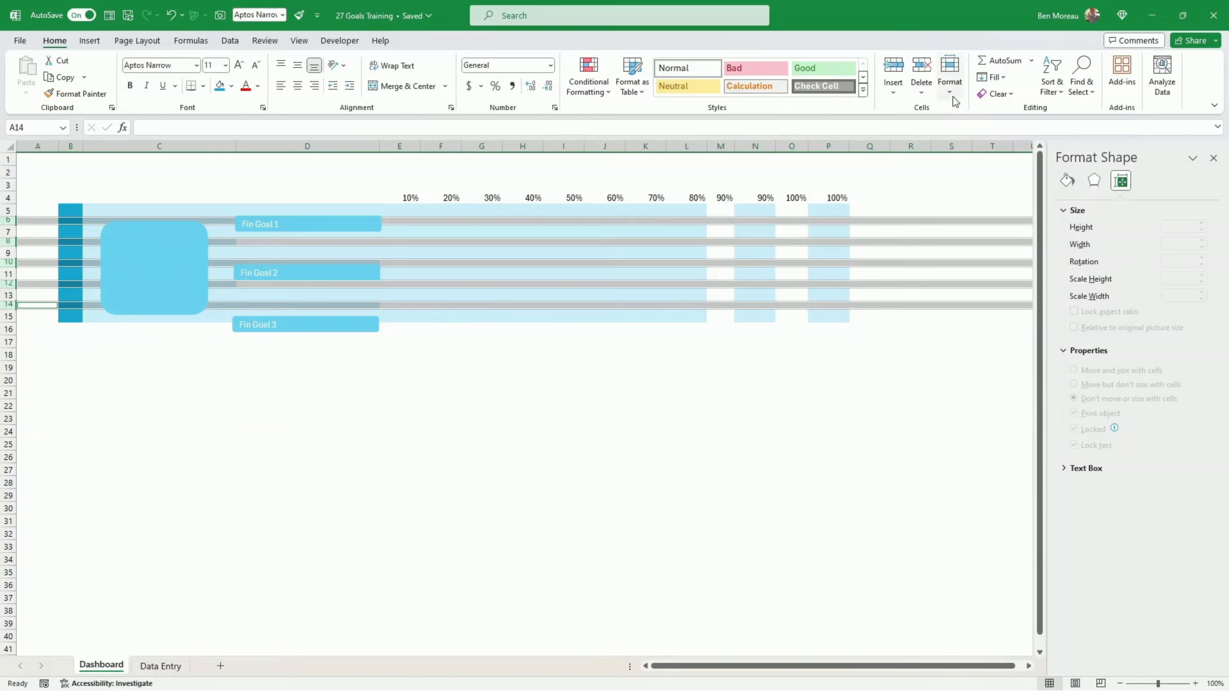
click(950, 75)
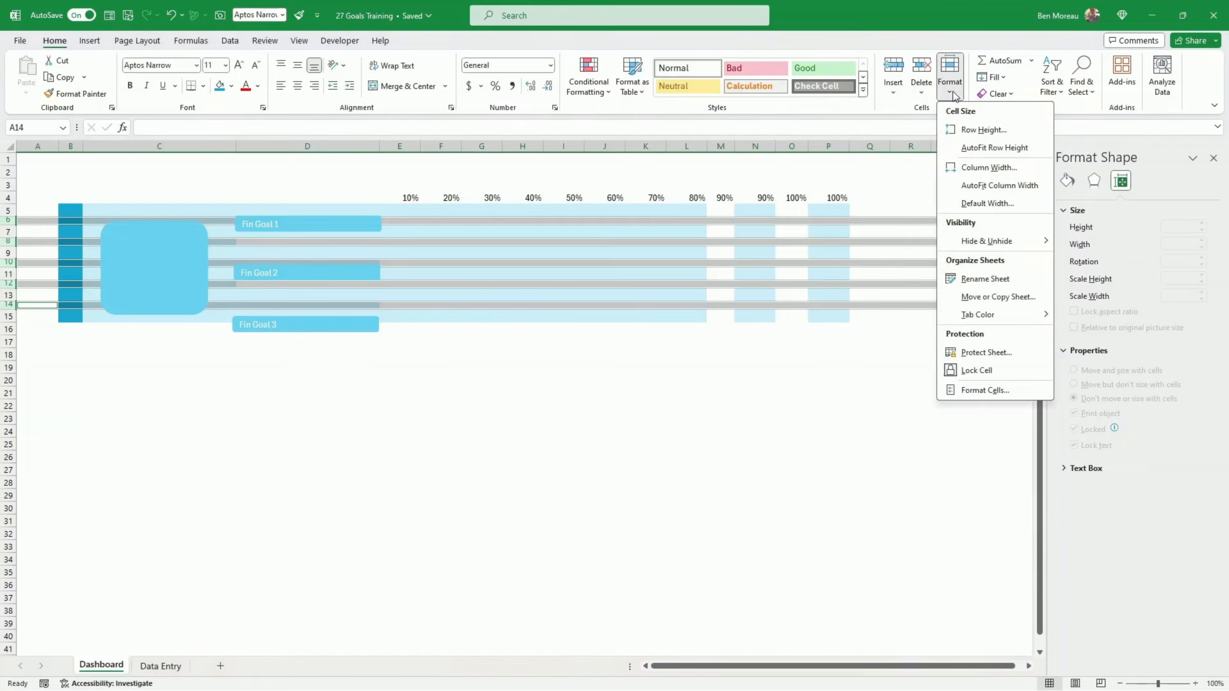
click(974, 130)
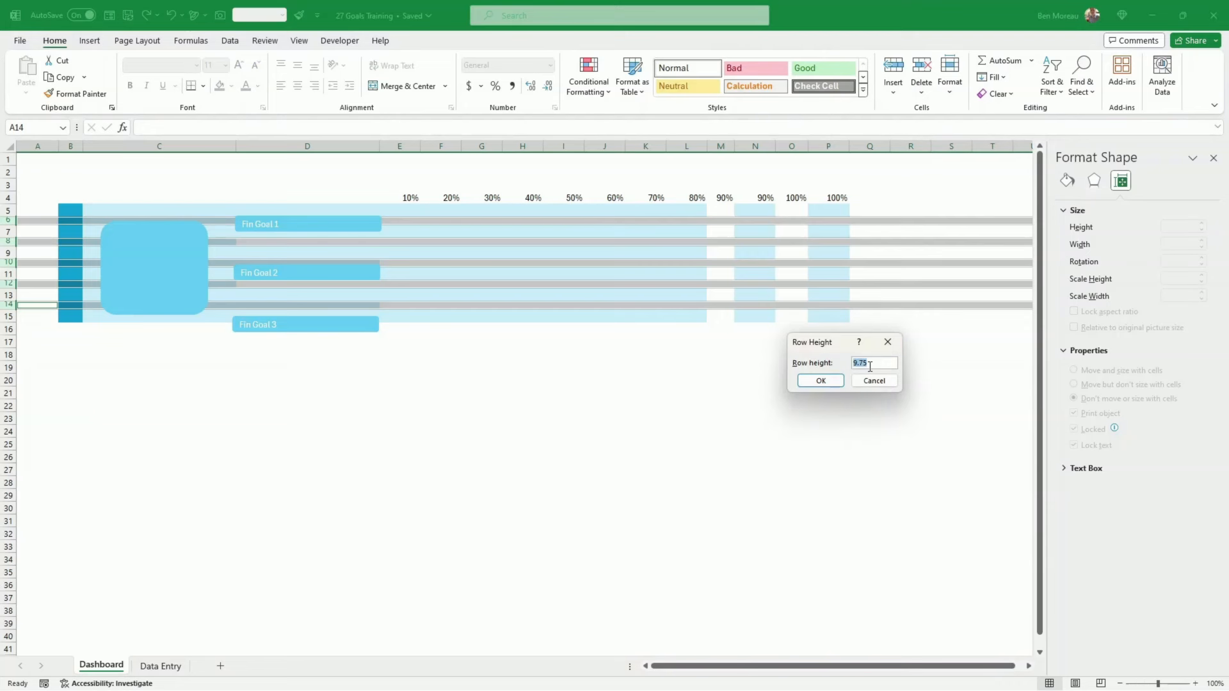
key(Return)
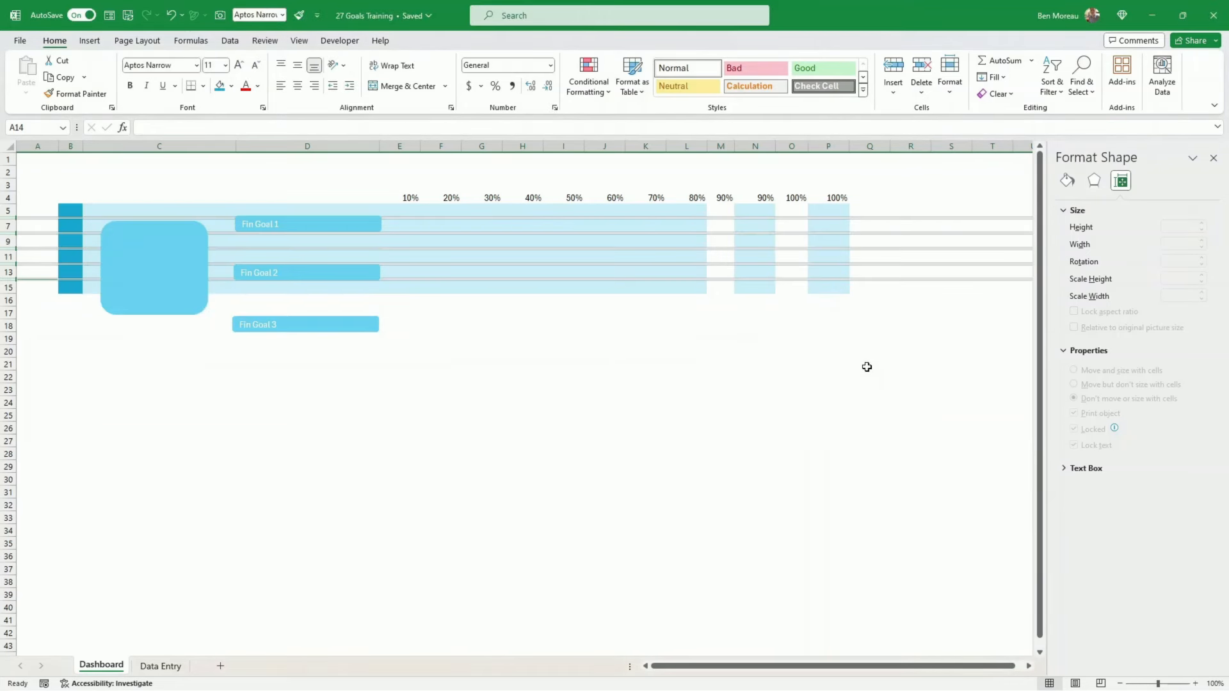
click(812, 374)
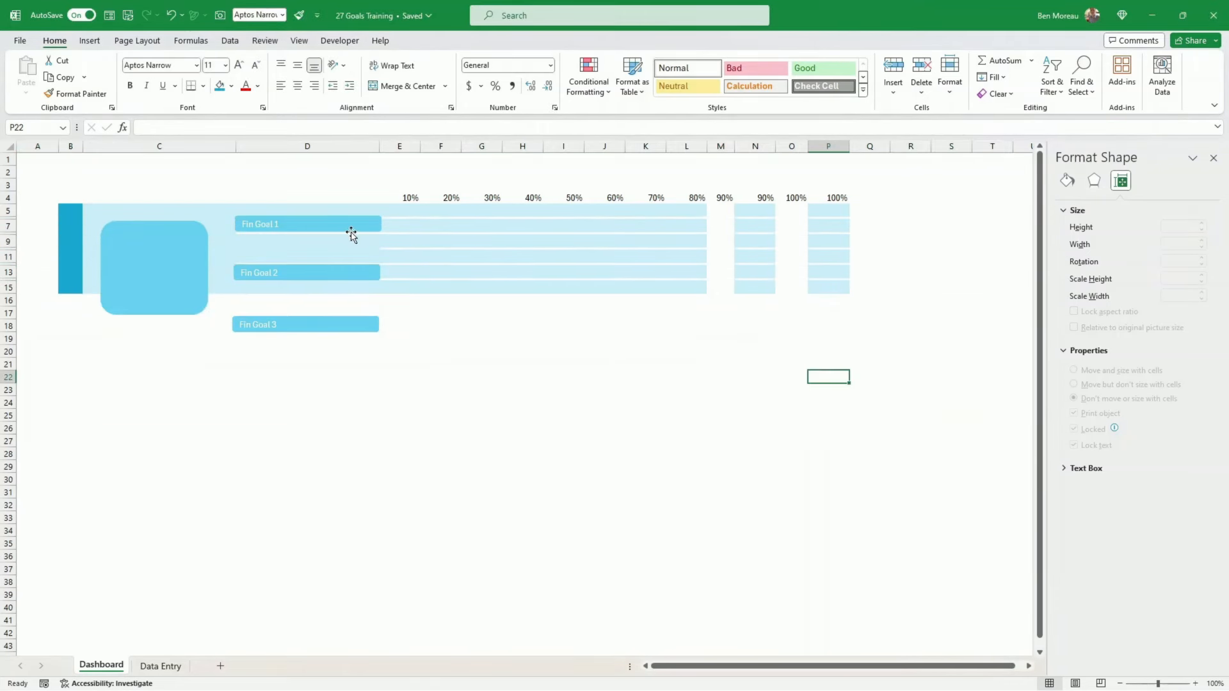
Move the Fin Goal 1, 2 and 3 shapes up so they straddle rows 5–7, 9–11 and 13–15.
drag(351, 235, 351, 224)
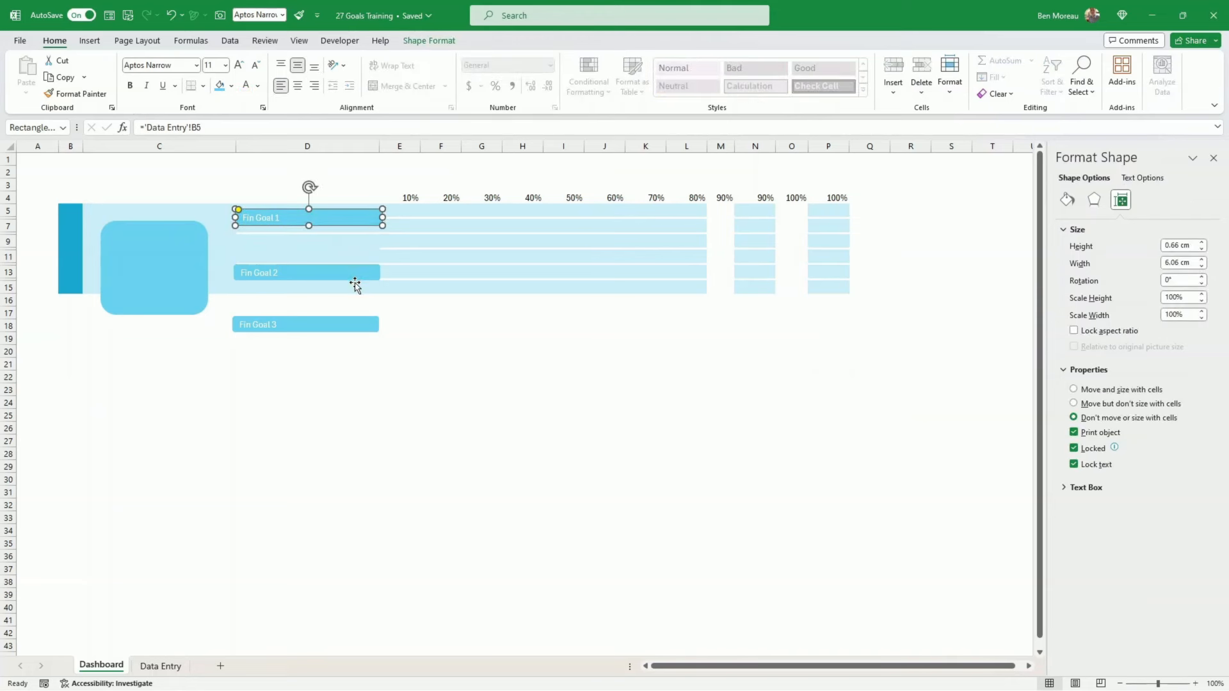
drag(356, 283, 356, 257)
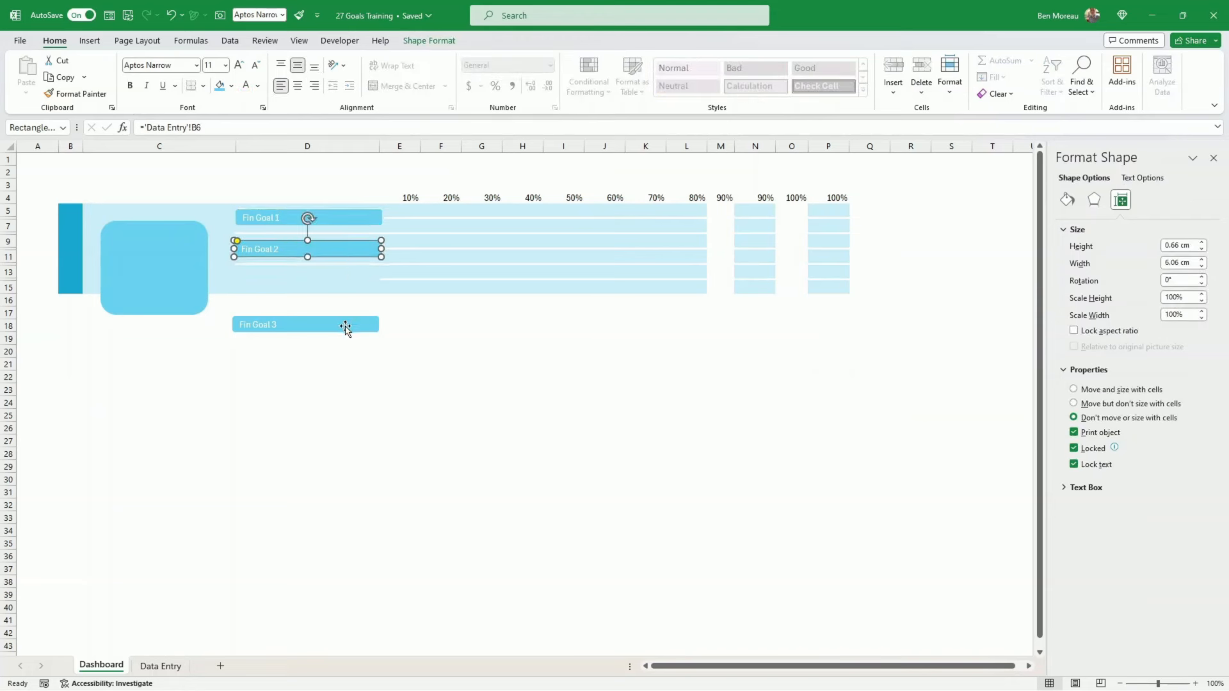
drag(344, 331, 348, 291)
Resize the large rounded square in column C to about 2.99 by 3.1 cm and fill it dark turquoise.
click(200, 316)
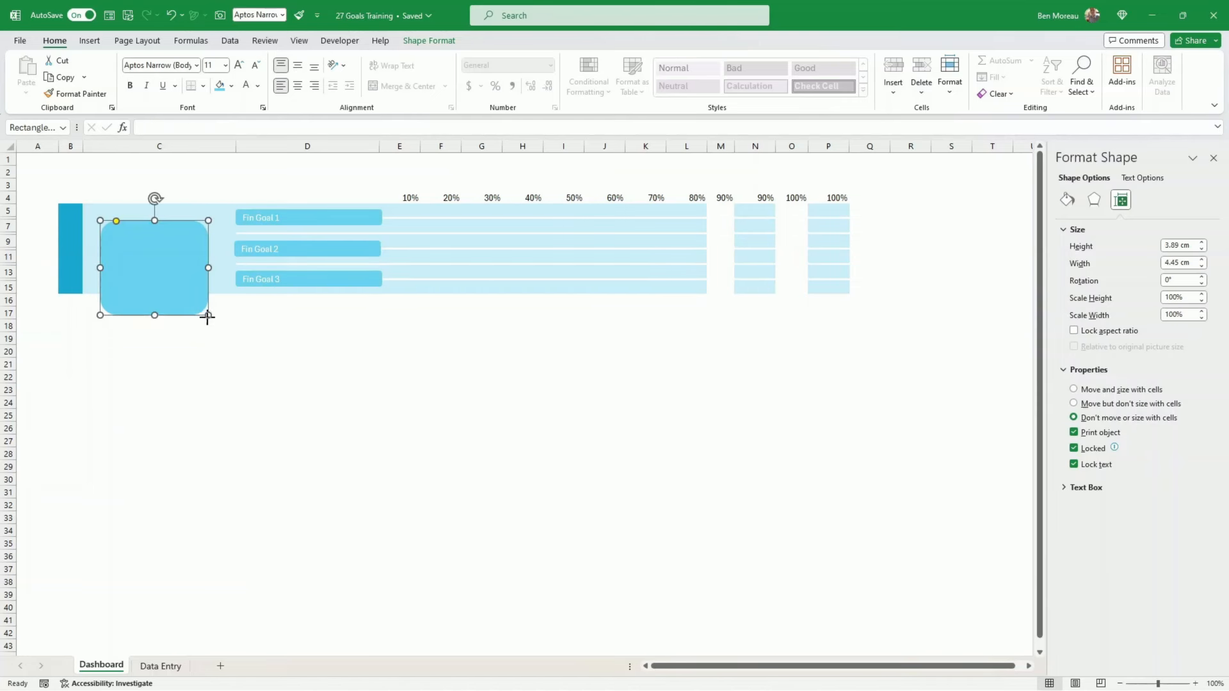
drag(208, 316, 176, 282)
click(233, 88)
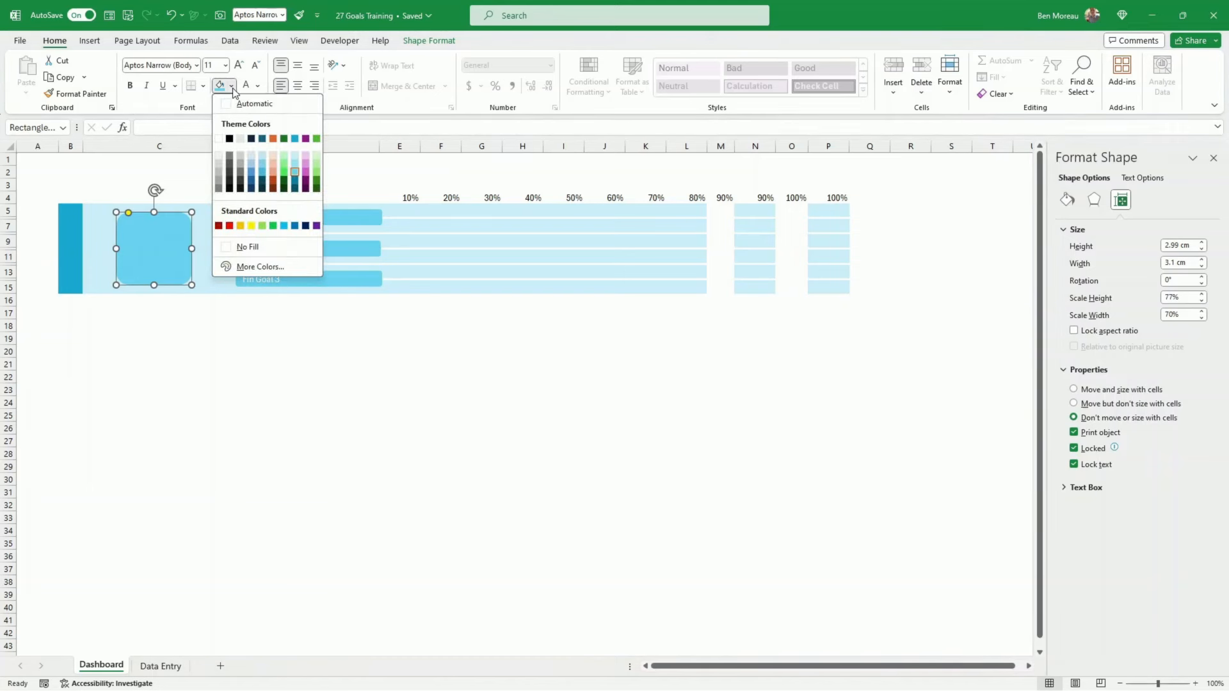
click(294, 138)
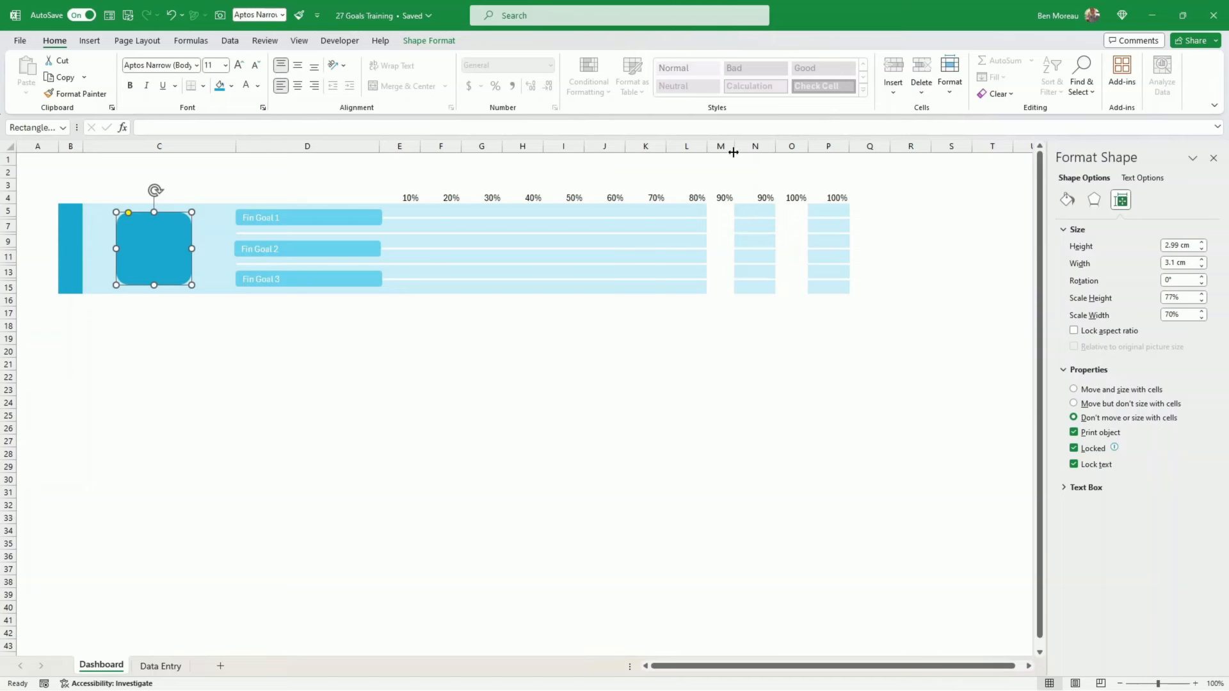
Narrow columns M and O to thin spacers and color the percentages in M4 and O4 white.
drag(734, 150, 717, 150)
drag(791, 148, 765, 147)
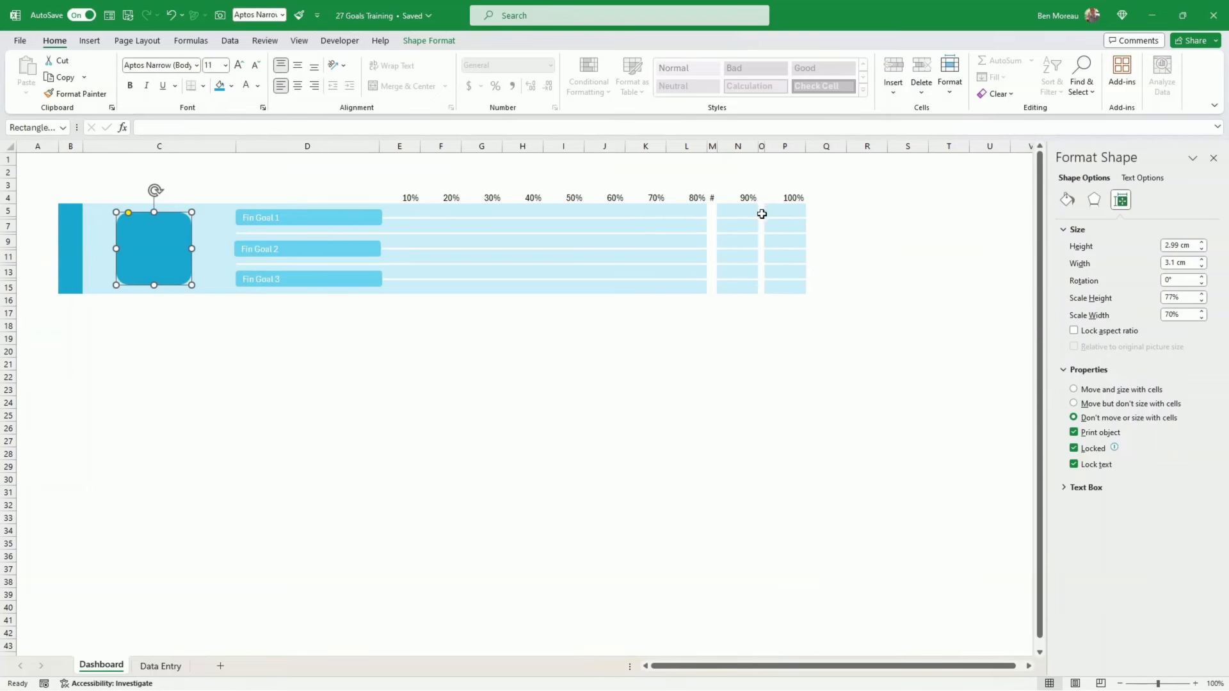
click(711, 198)
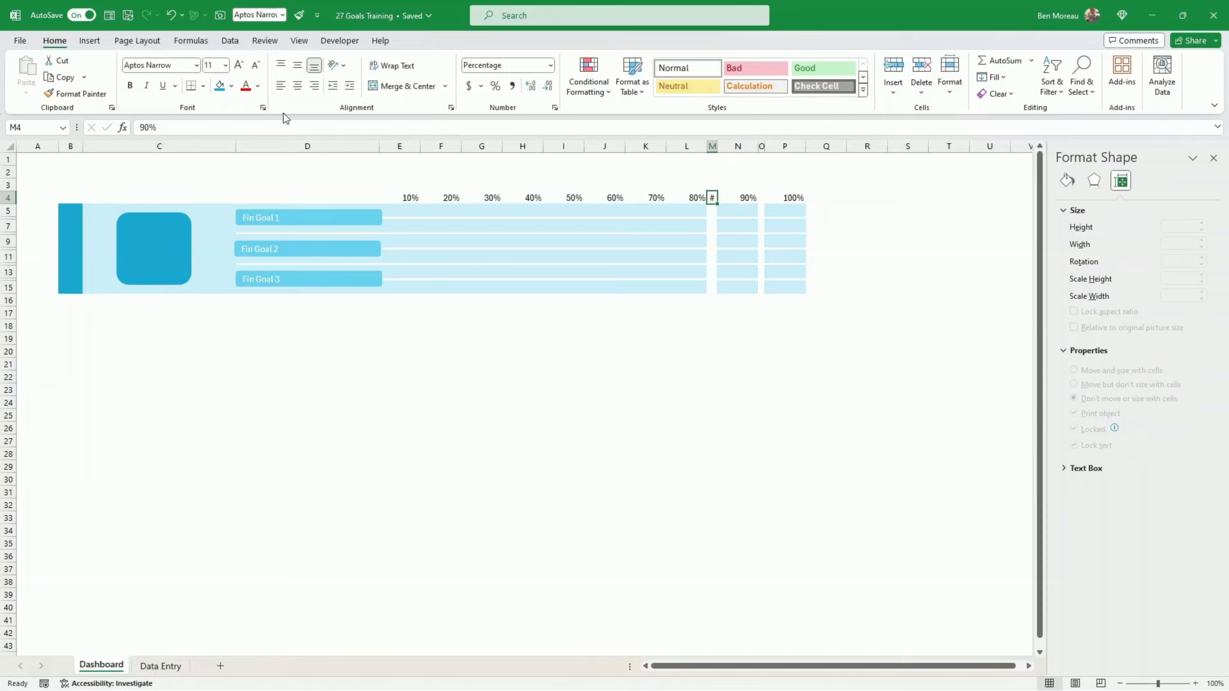
click(259, 87)
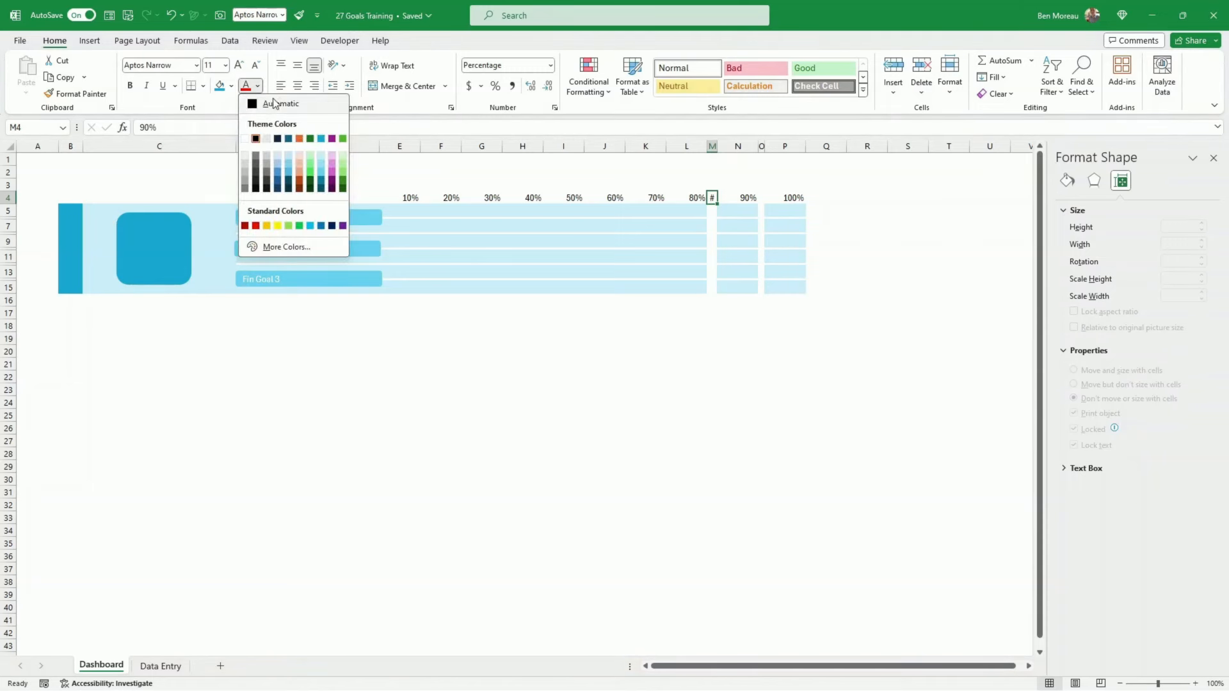
click(246, 139)
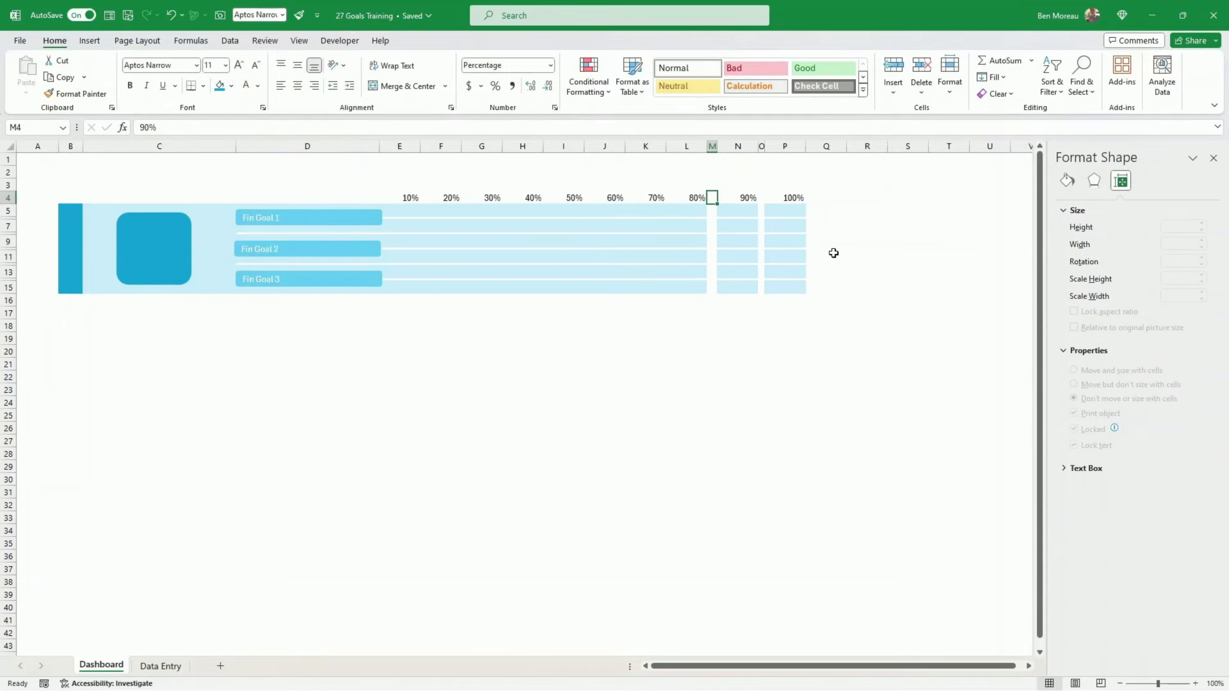
click(762, 198)
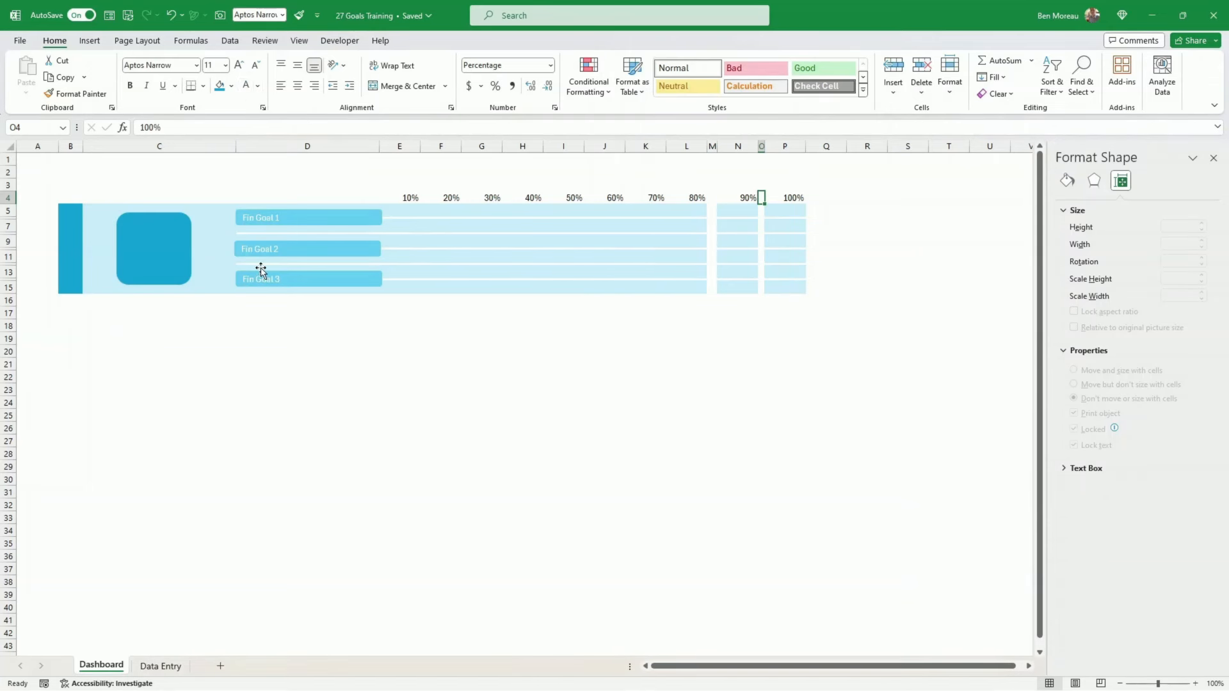
Link the large rounded square's text to the Financial Goals heading in cell B4 of the Data Entry sheet.
click(184, 273)
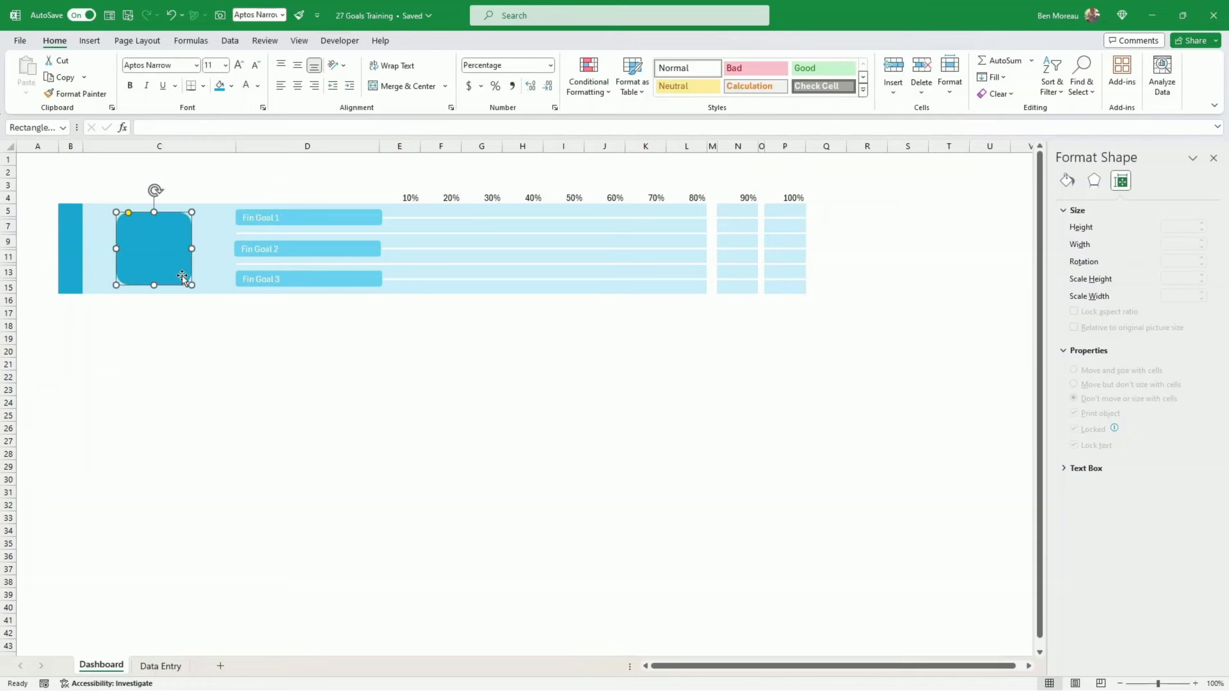
click(147, 127)
text(=)
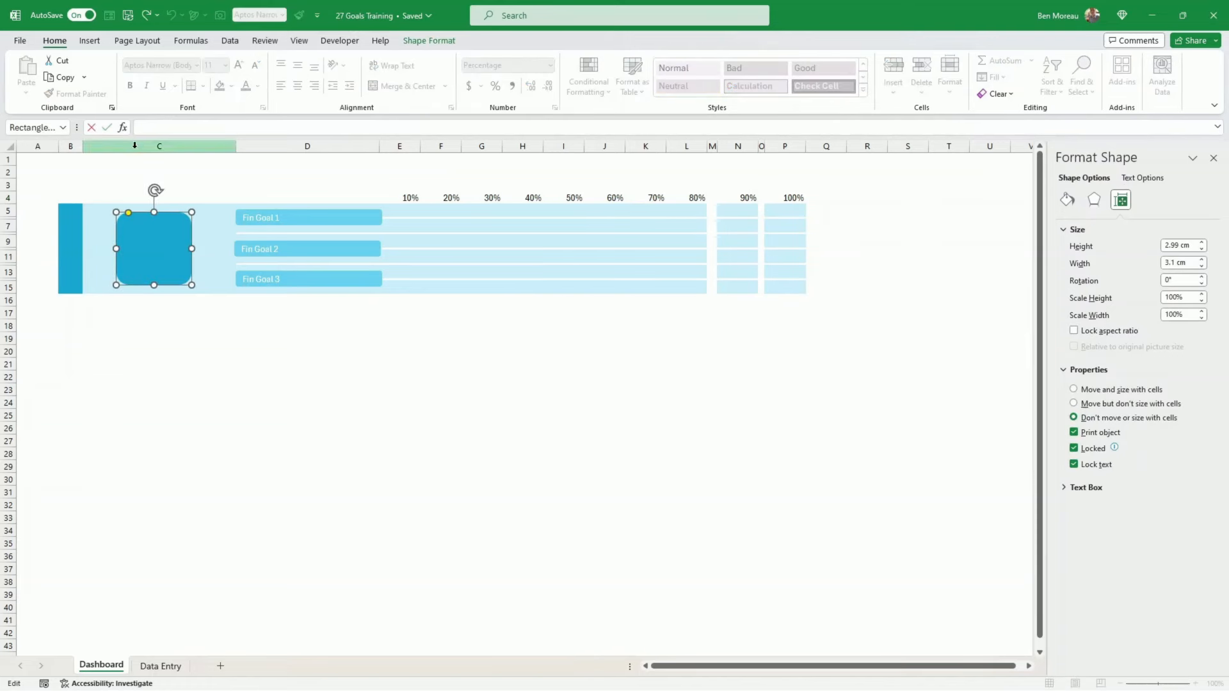
click(160, 666)
click(128, 197)
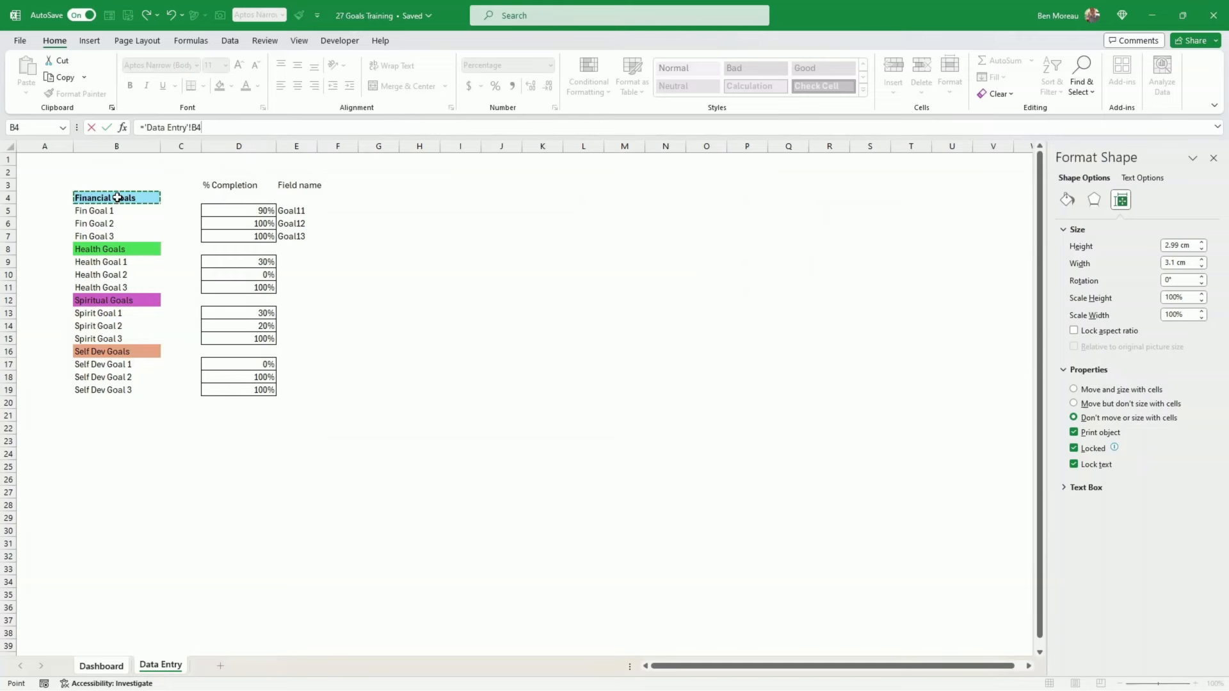
key(Return)
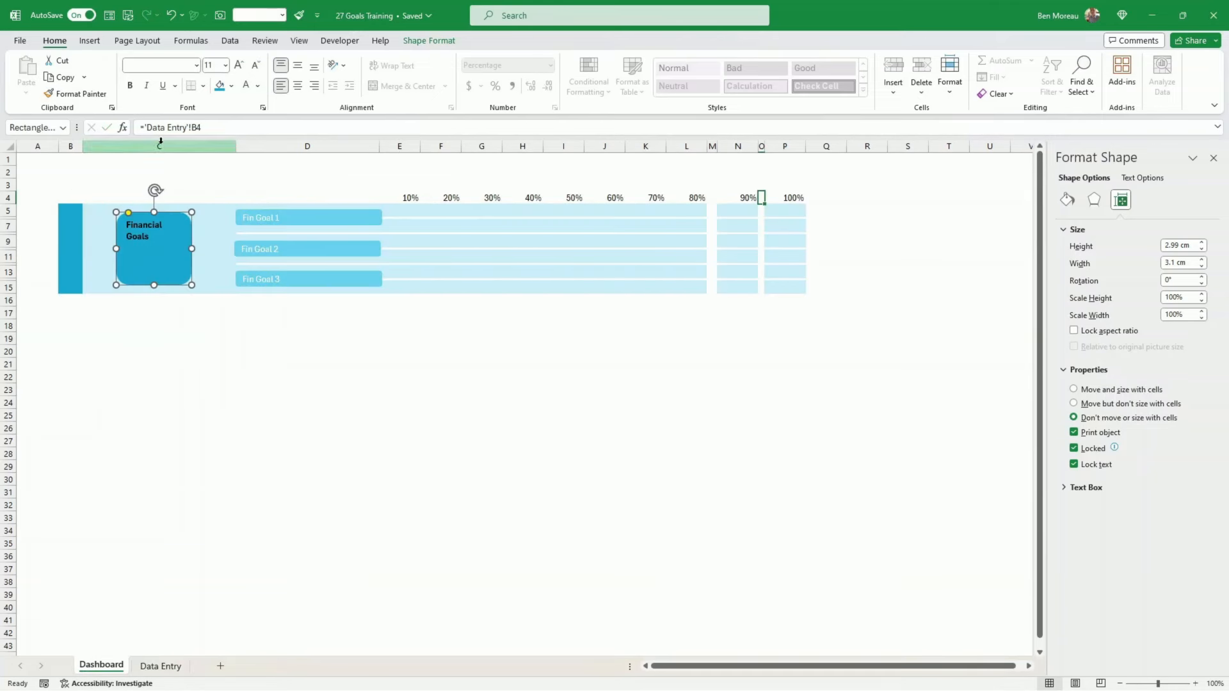
Make the square's linked text white, widen the shape to about 3.28 cm and shift it slightly left.
click(247, 87)
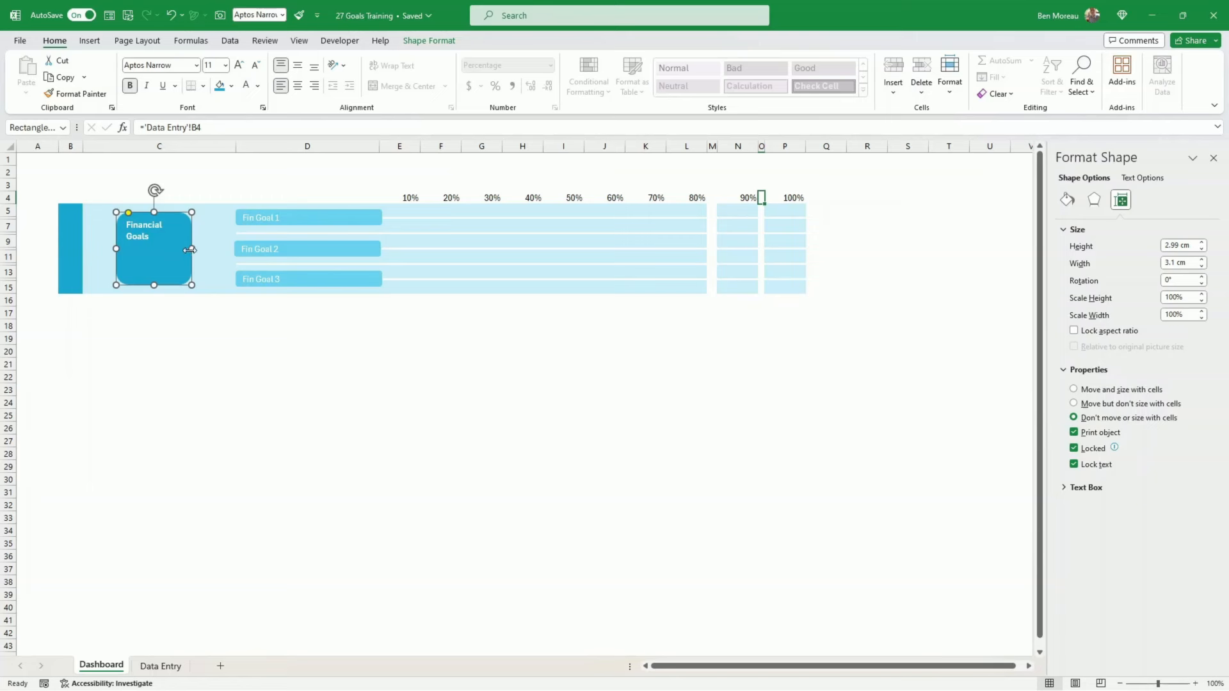
drag(192, 249, 196, 249)
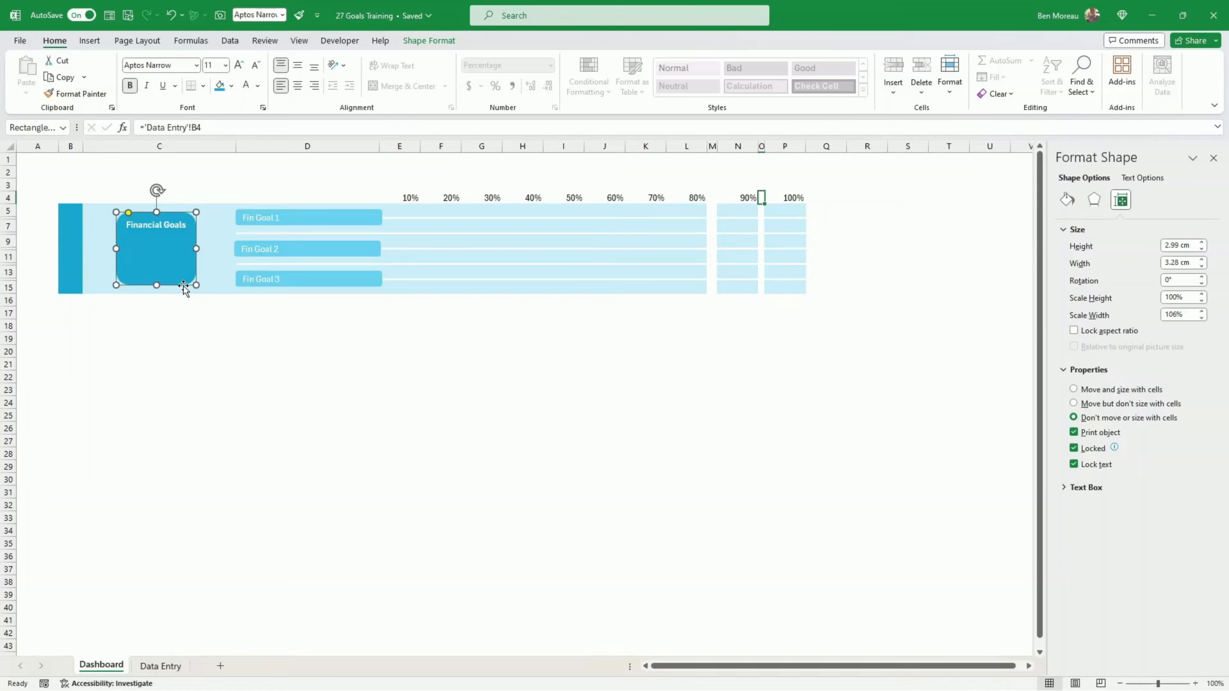
drag(183, 285, 180, 286)
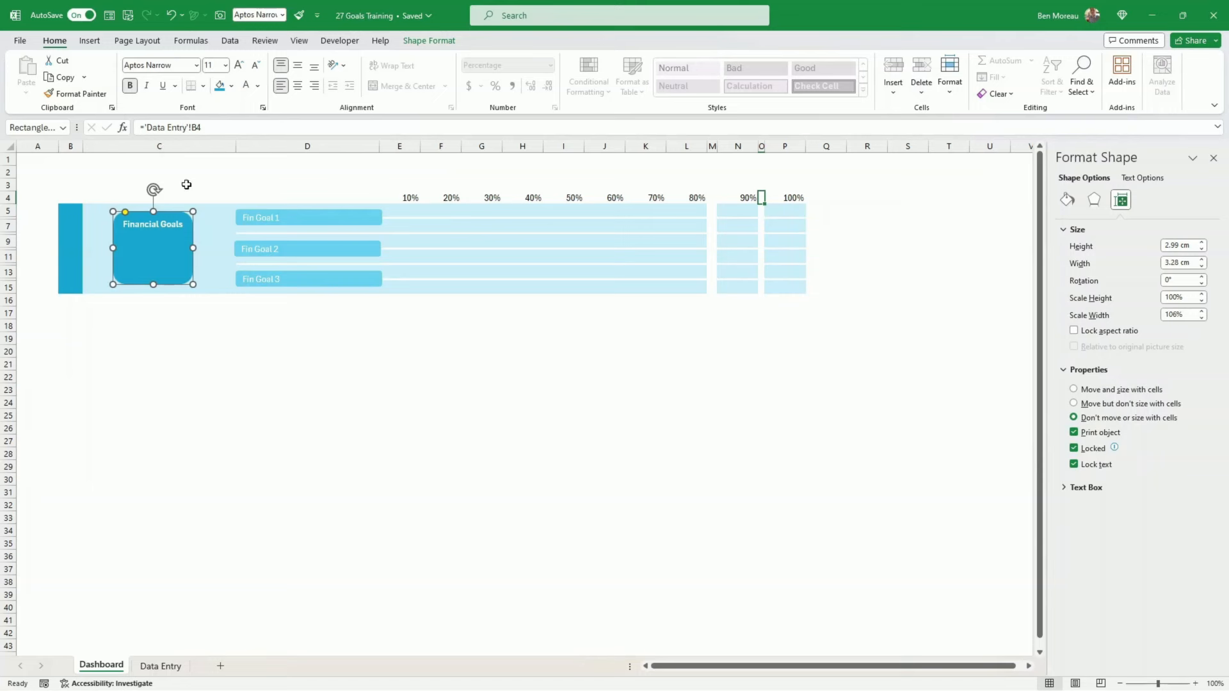
Test the link by changing Data Entry cell B4 to xxxx and checking the shape on the Dashboard.
click(160, 667)
click(104, 195)
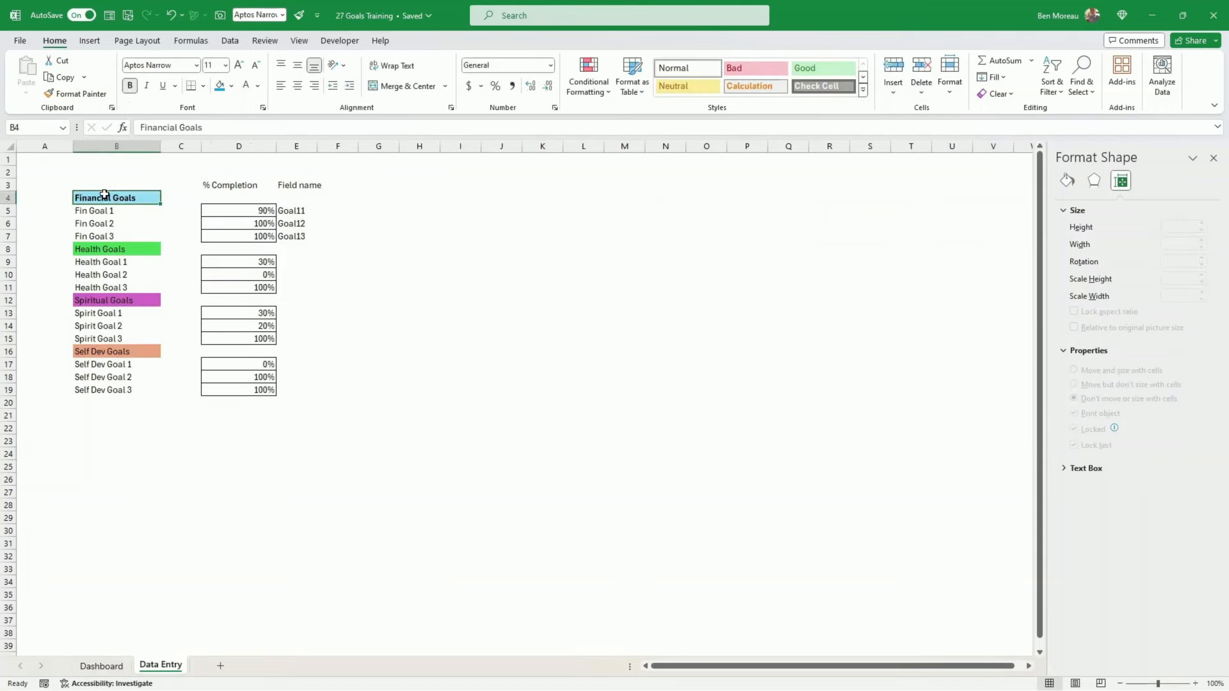
text(xxxx)
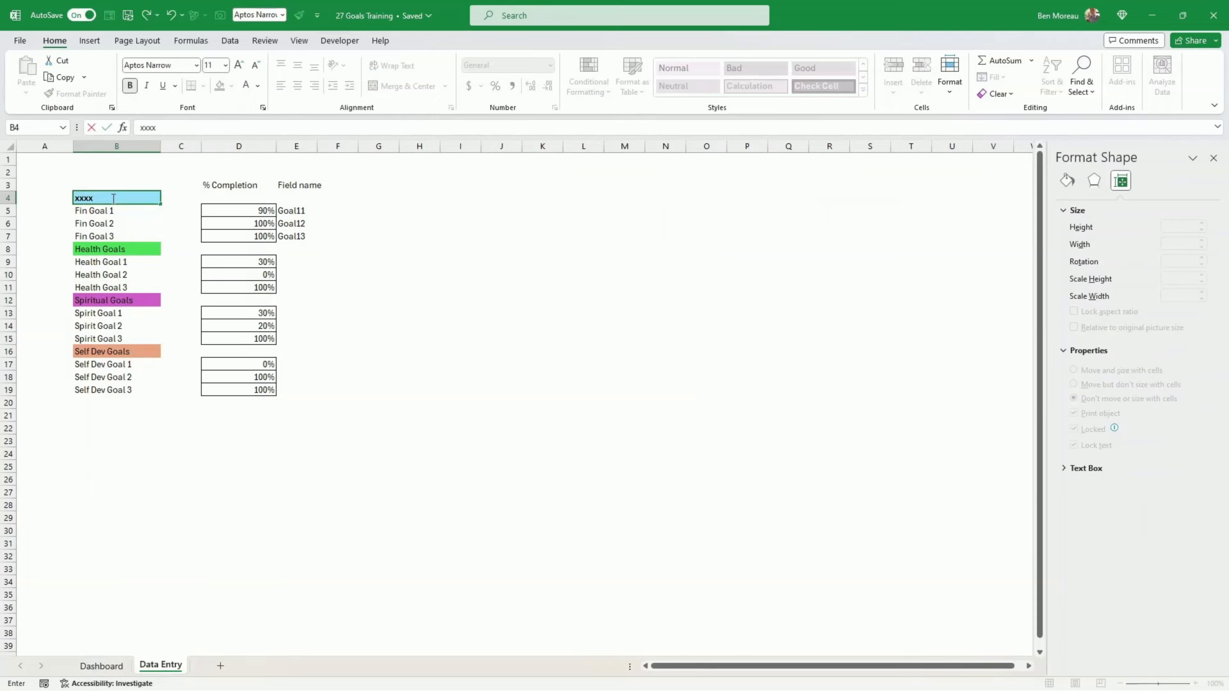
key(Return)
click(104, 666)
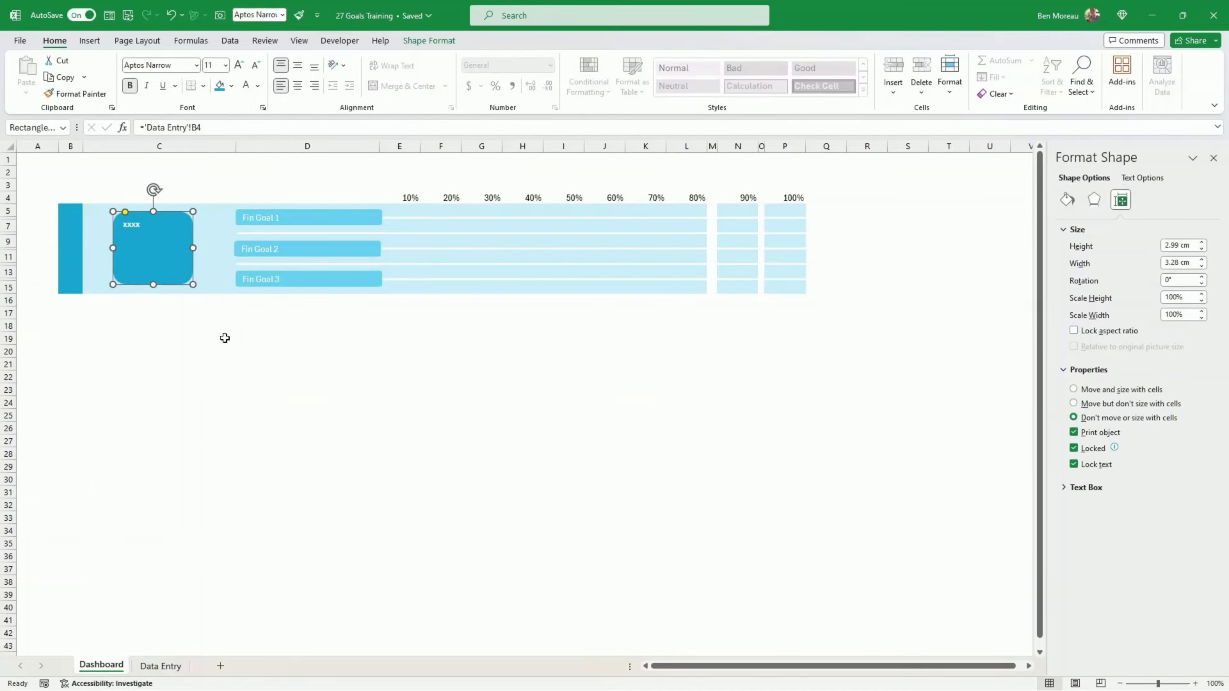
Center the linked shape's text horizontally, and restore Data Entry cell B4 to Financial Goals before returning to the Dashboard.
click(298, 86)
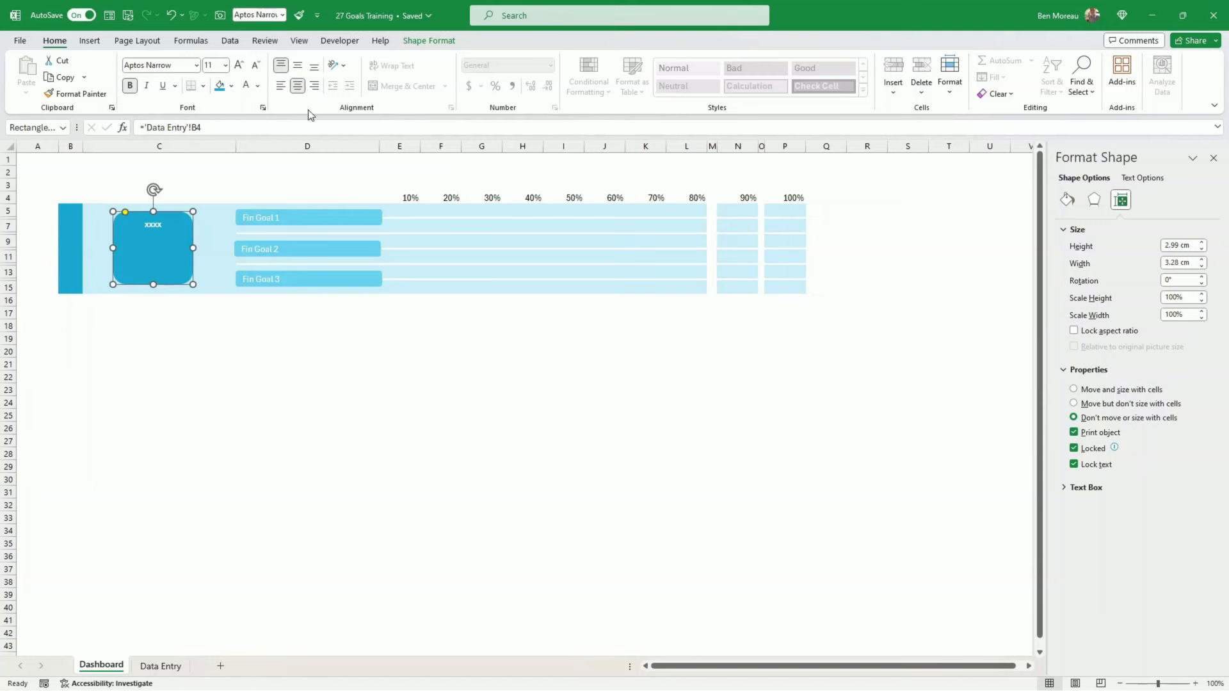
click(161, 666)
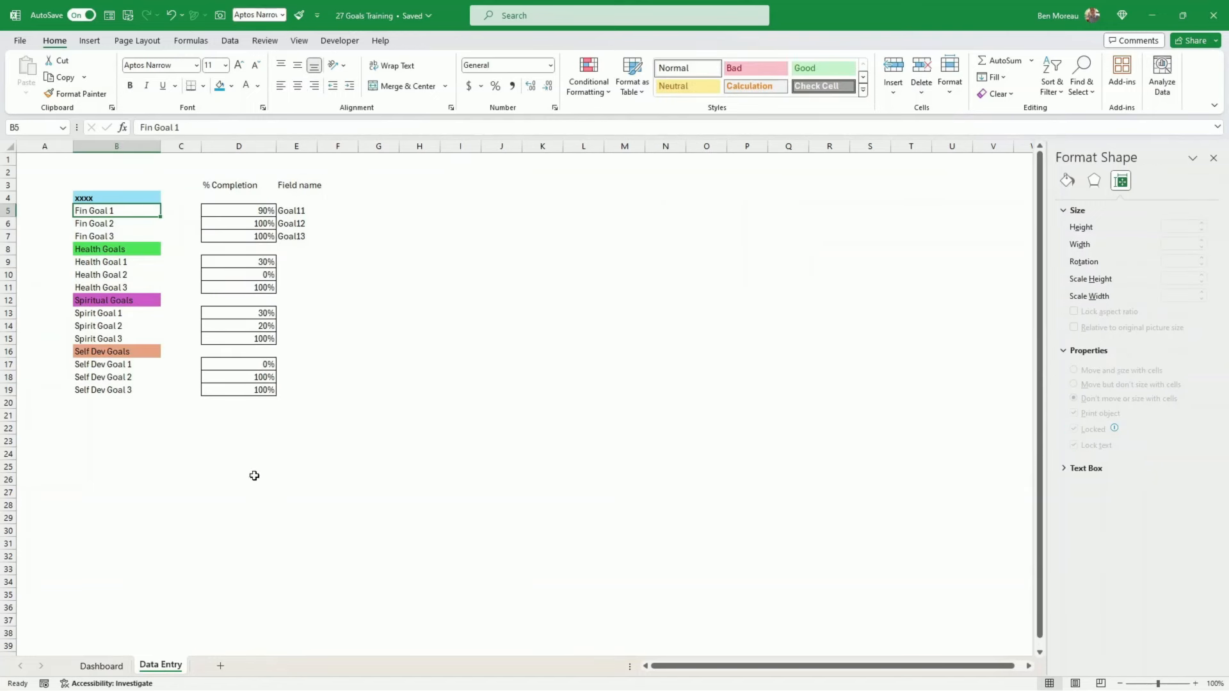
click(132, 196)
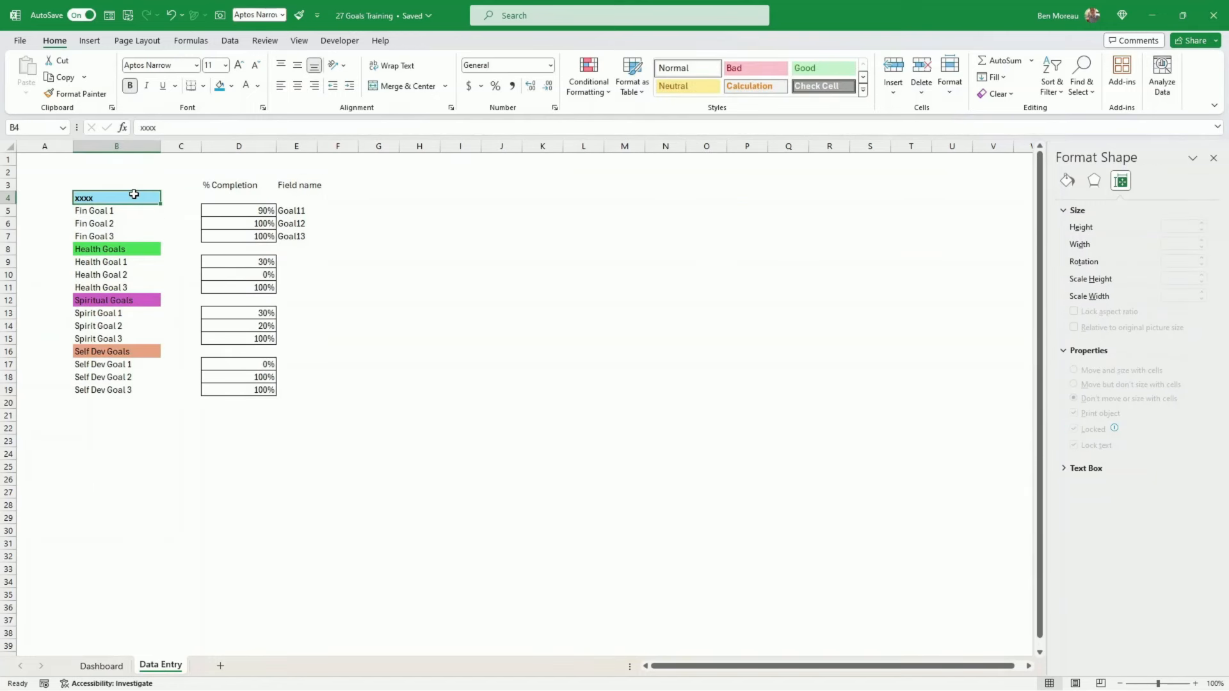
text(Financial Goals)
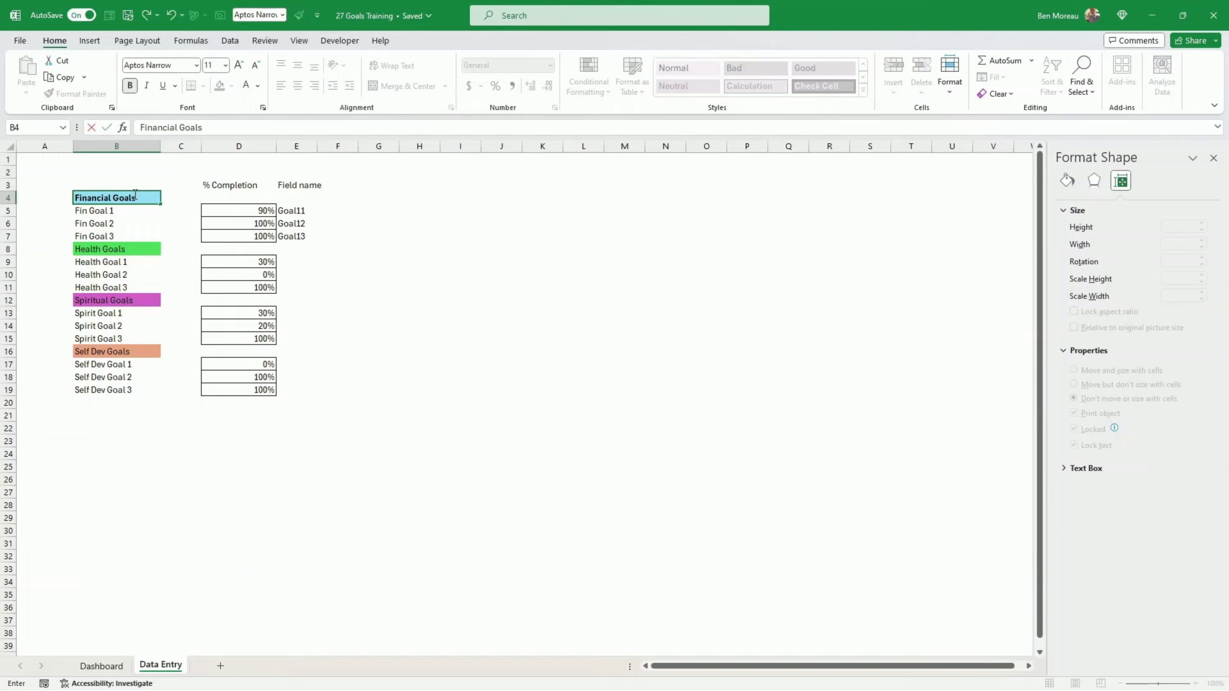
key(Return)
click(534, 363)
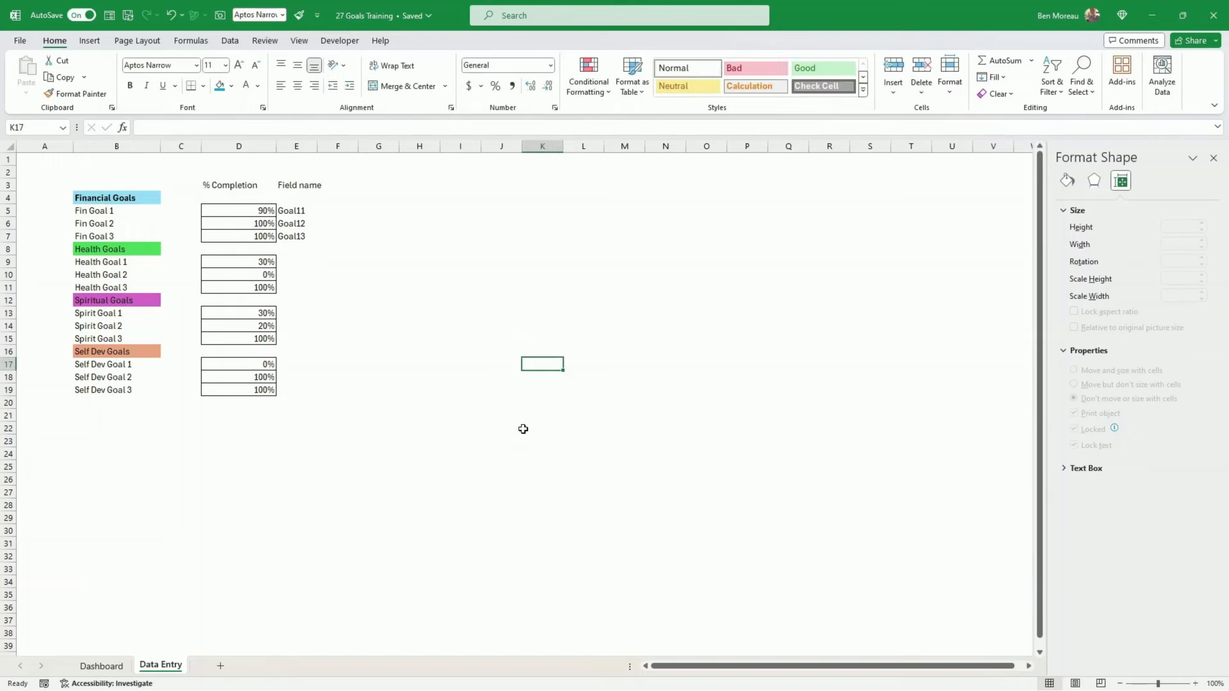
click(118, 660)
click(357, 387)
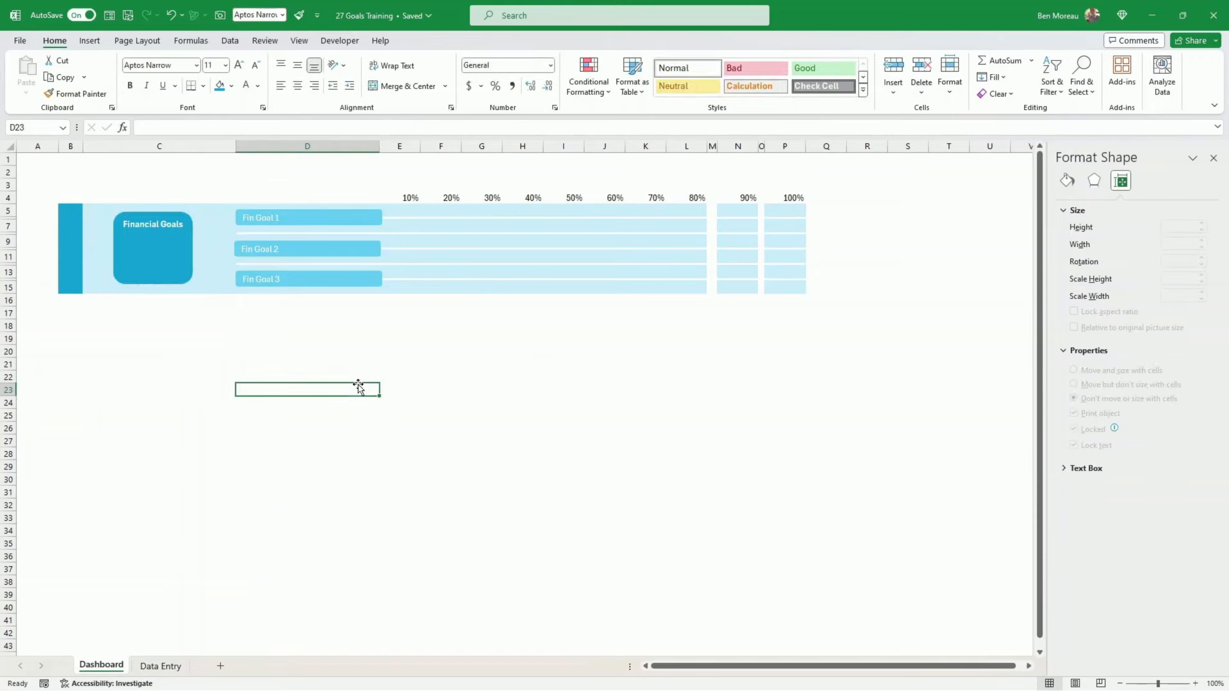
Search the stock images for money and insert the picture of stacked gold coins.
click(90, 41)
click(218, 73)
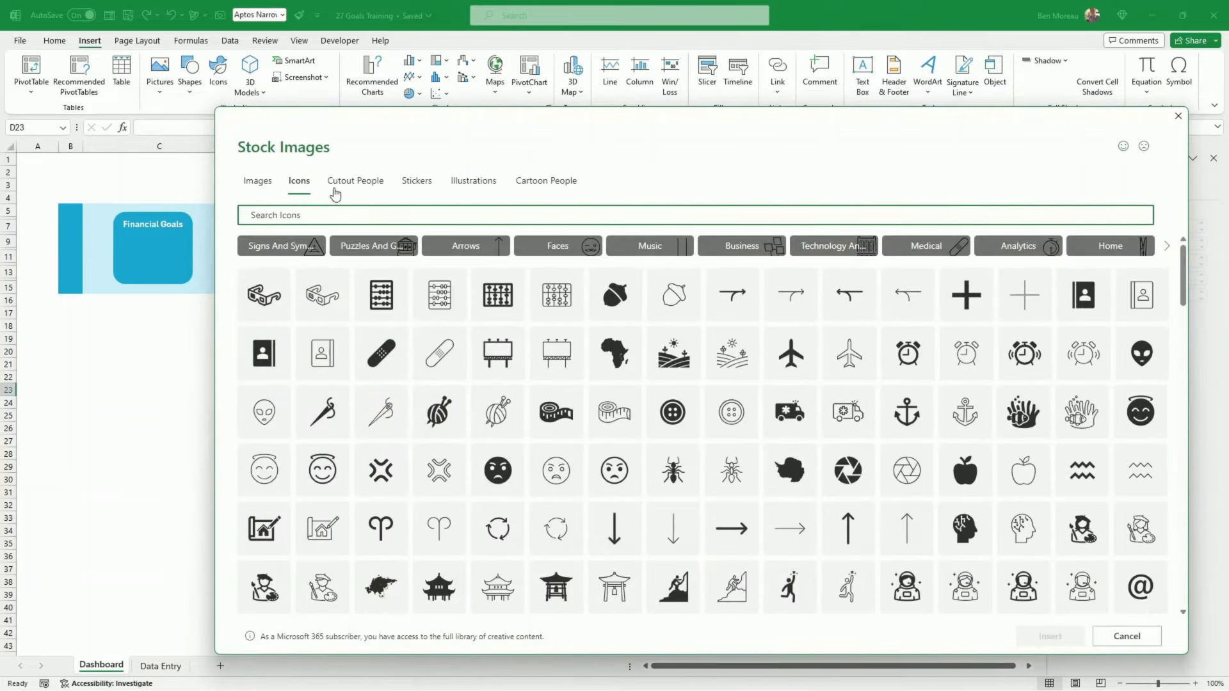
click(251, 185)
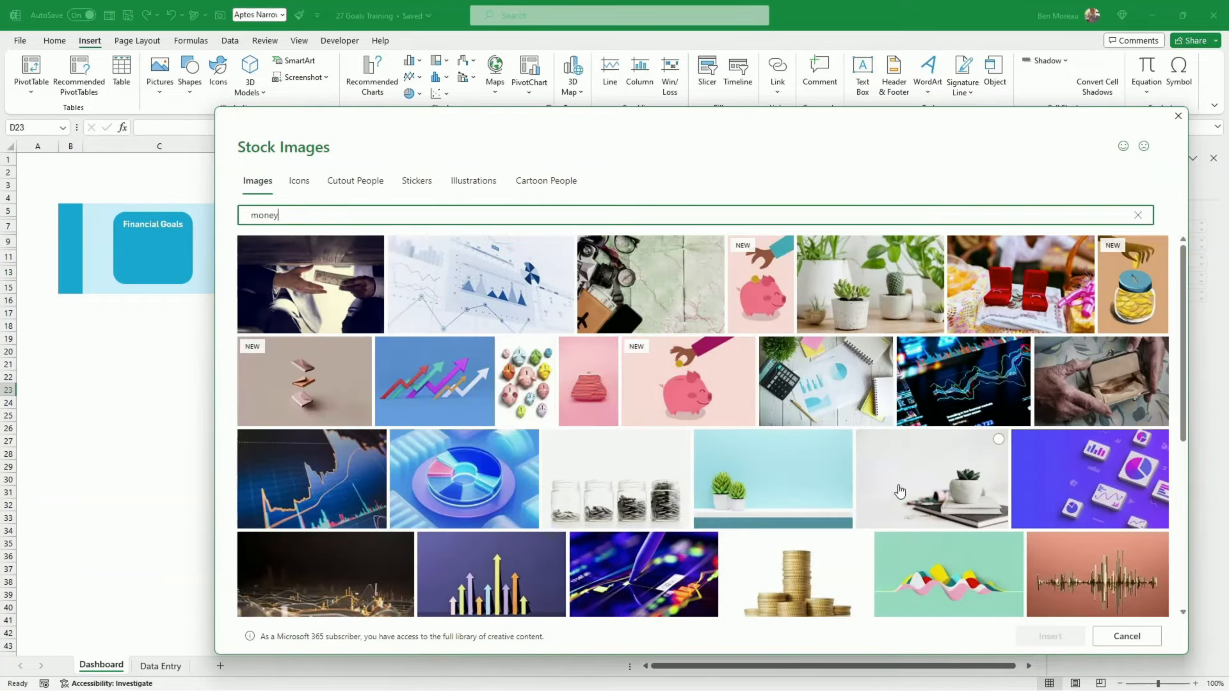
scroll(900, 490, down, 5)
scroll(899, 491, up, 3)
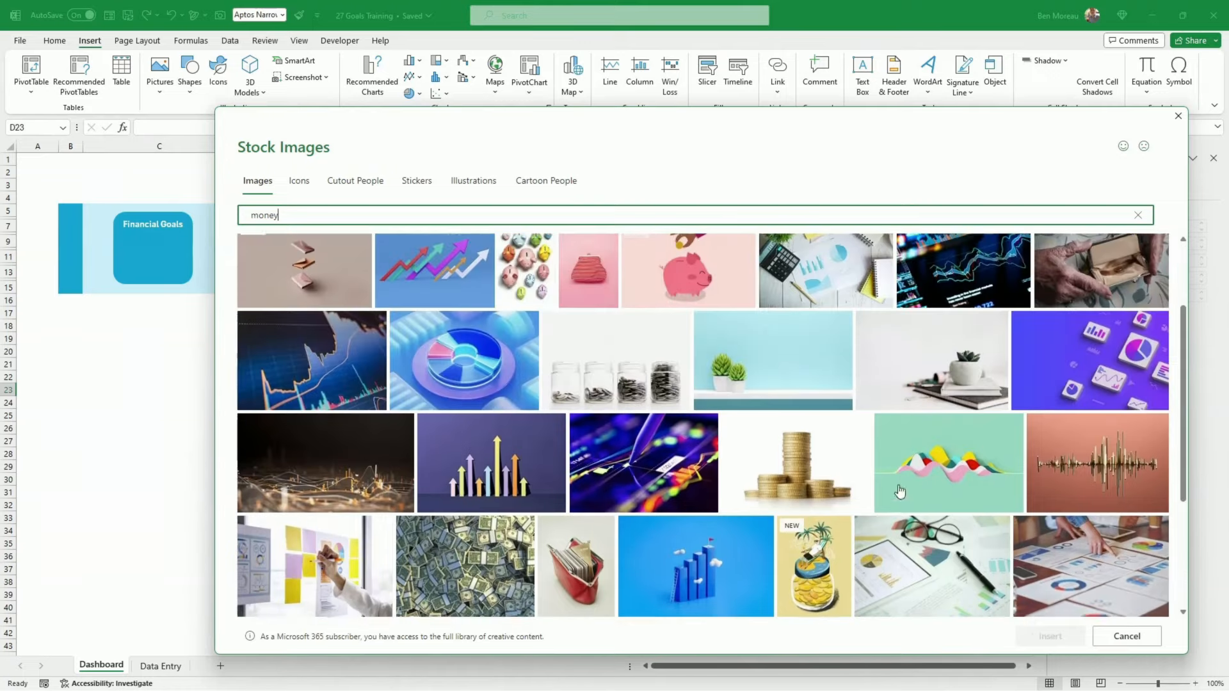
click(794, 493)
click(1040, 636)
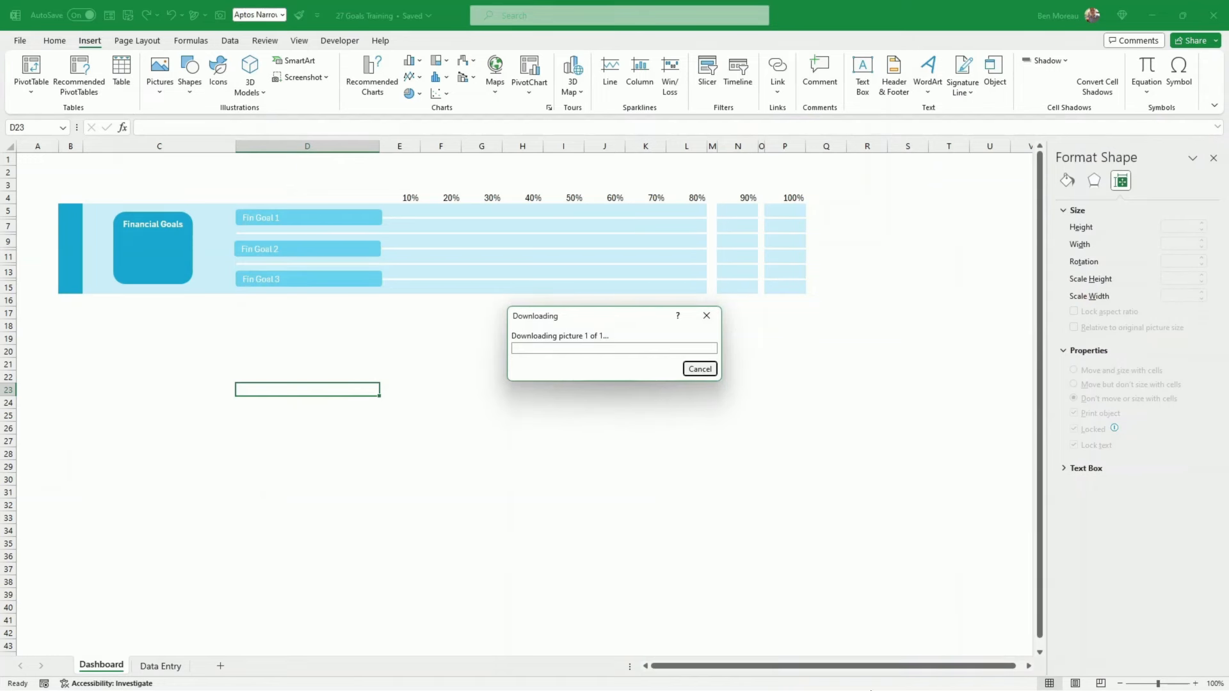
Try the coin picture at about 1.78 by 2.67 cm inside the Financial Goals square and remove it again.
mouse_move(876, 690)
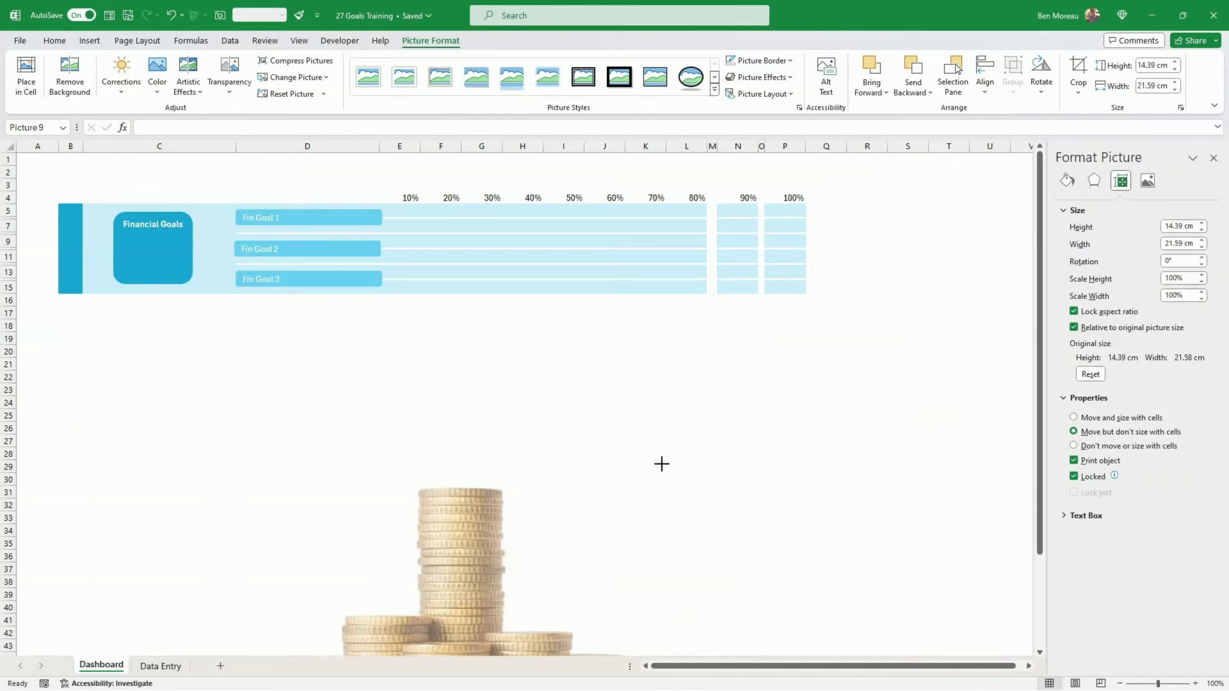
drag(526, 599, 381, 261)
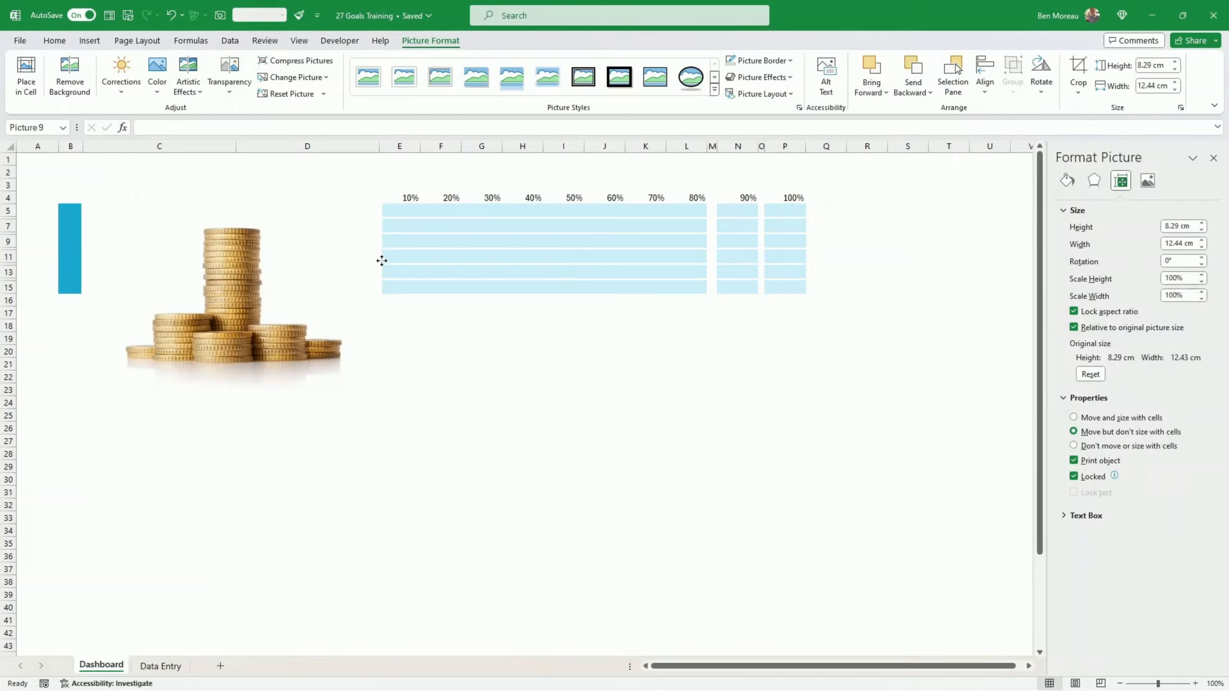
drag(382, 391, 153, 253)
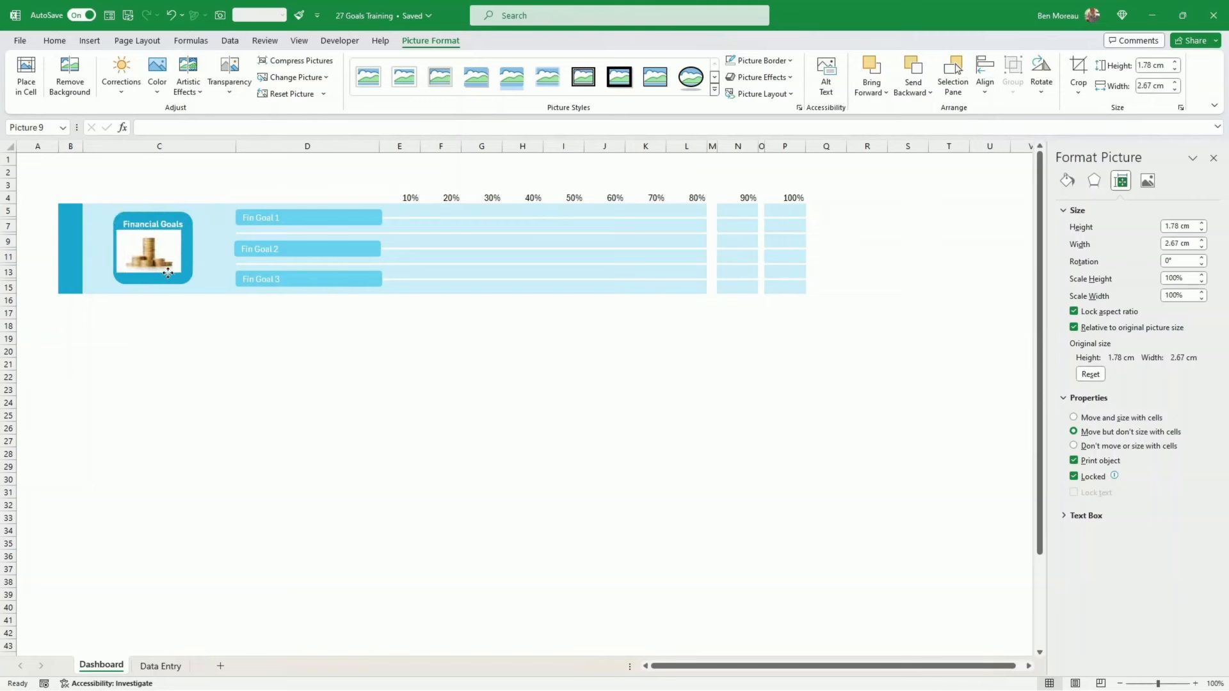
click(229, 355)
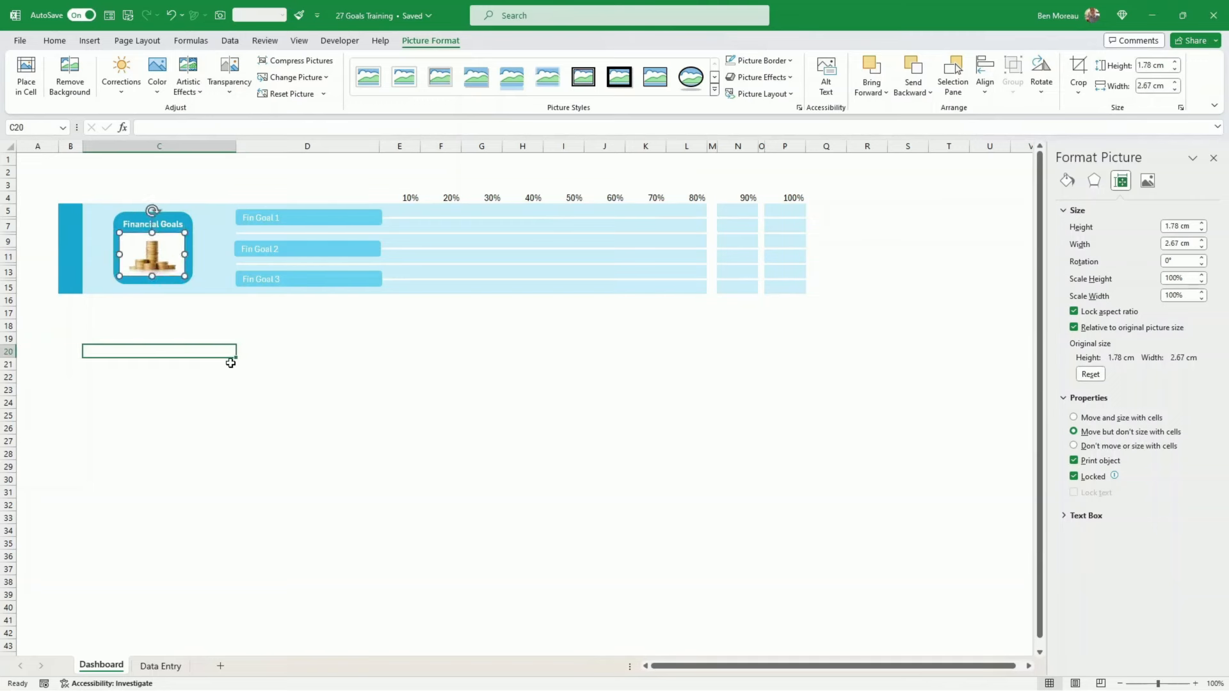
click(174, 263)
key(ctrl+x)
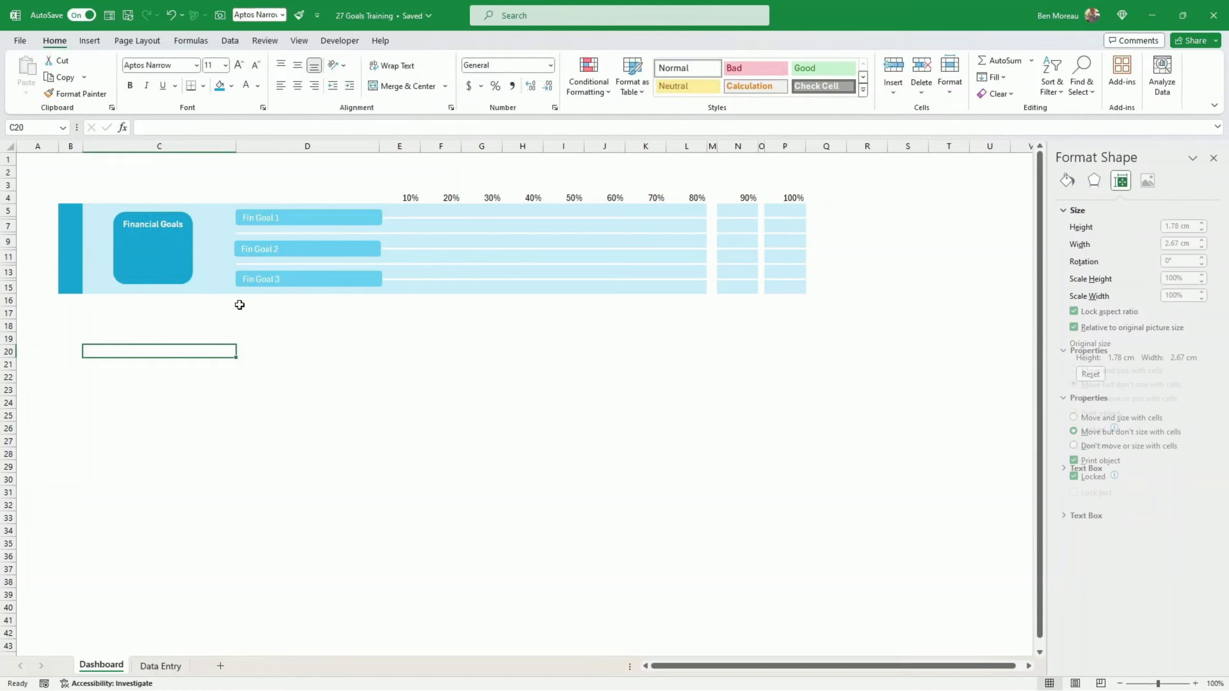
Search the stock icons for money and insert the solid black banknotes icon.
click(102, 40)
click(219, 63)
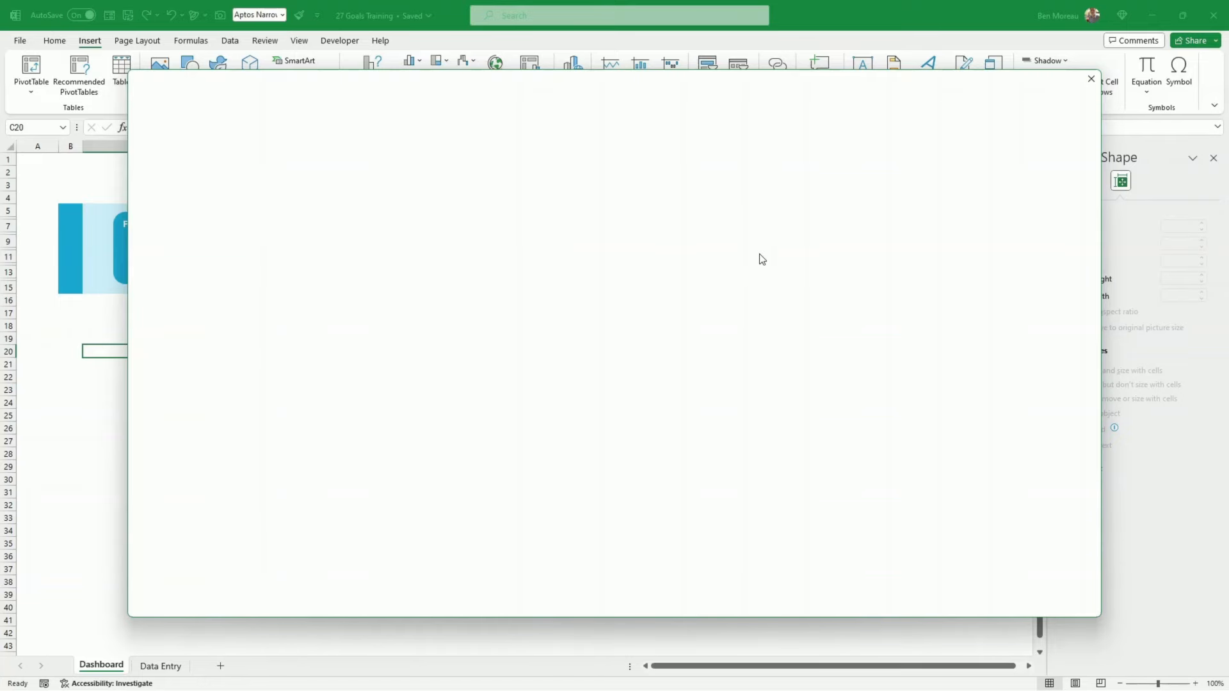
click(228, 220)
text(money)
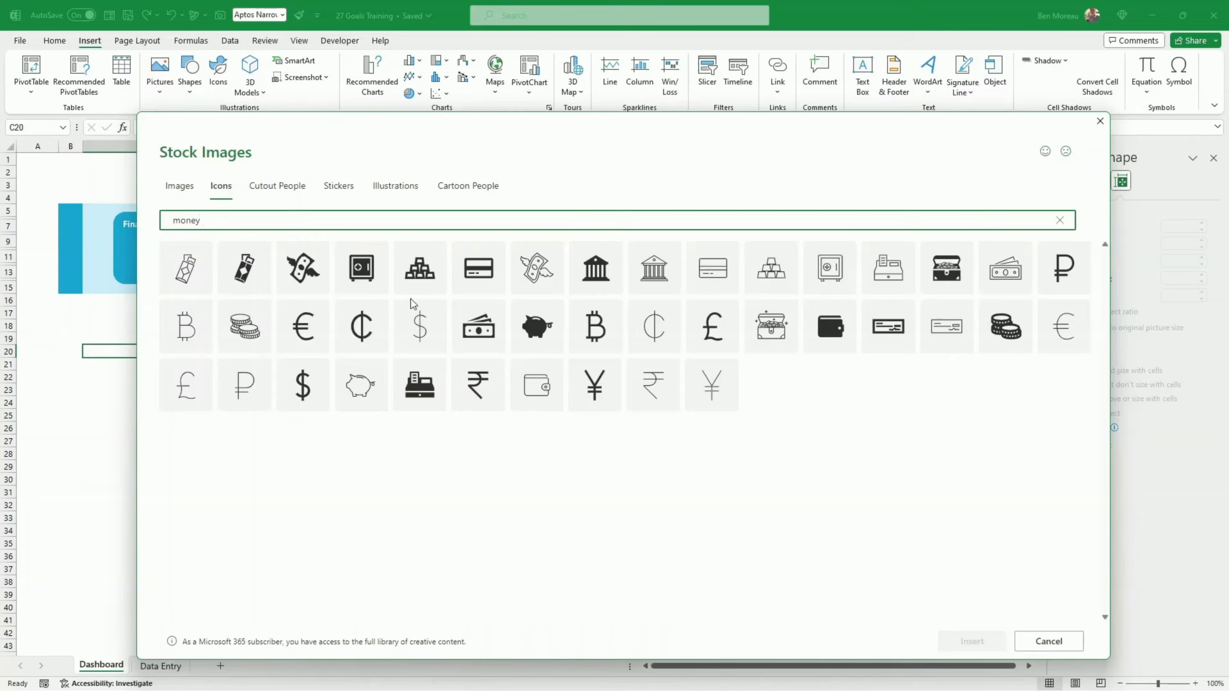
mouse_move(482, 337)
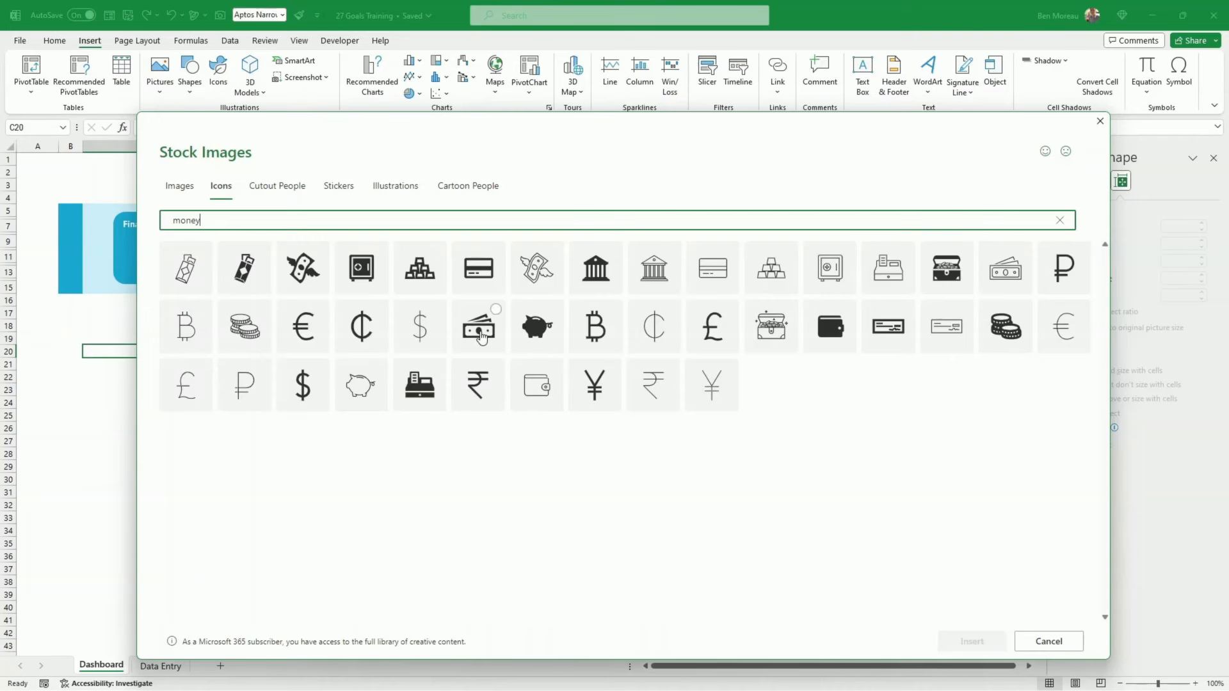
click(482, 338)
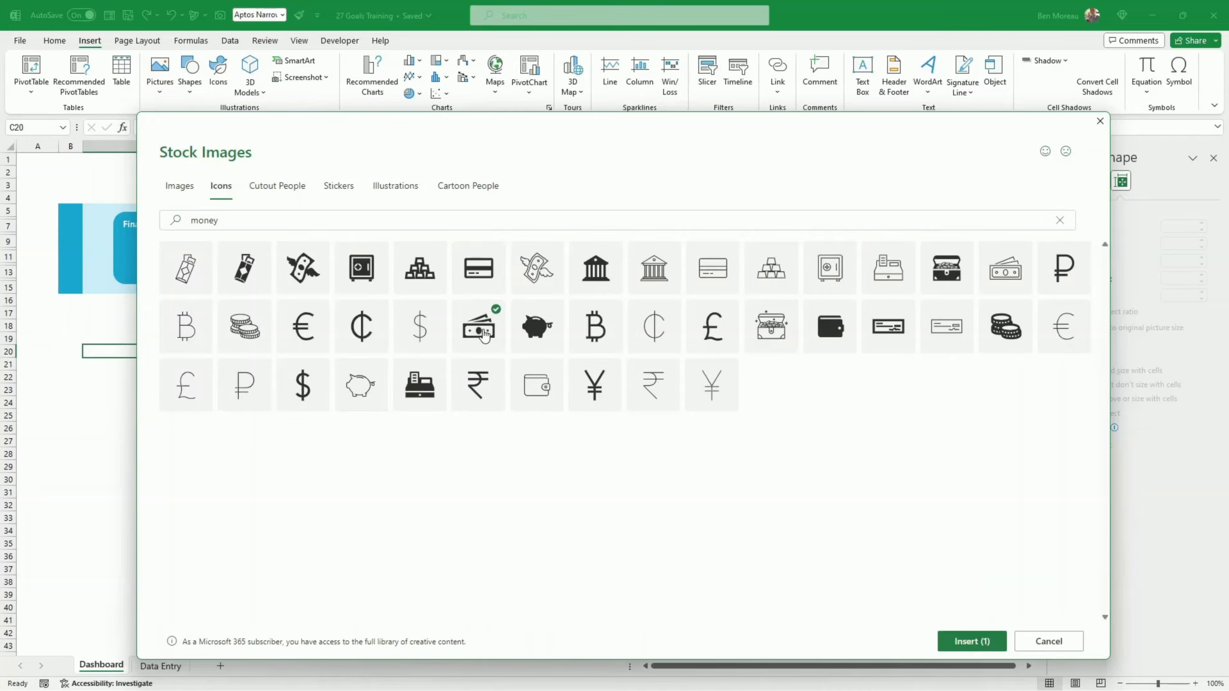
click(981, 643)
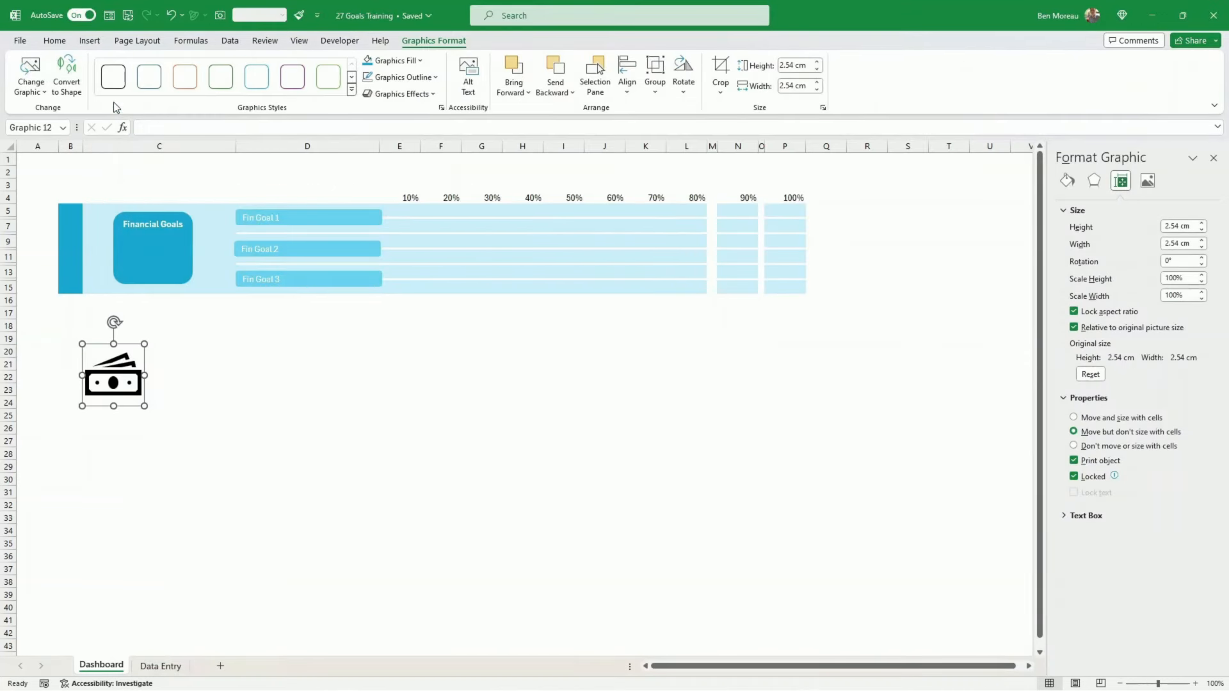
Recolor the banknotes icon white, place it inside the Financial Goals square and shrink it to about 1.64 by 1.64 cm.
click(54, 40)
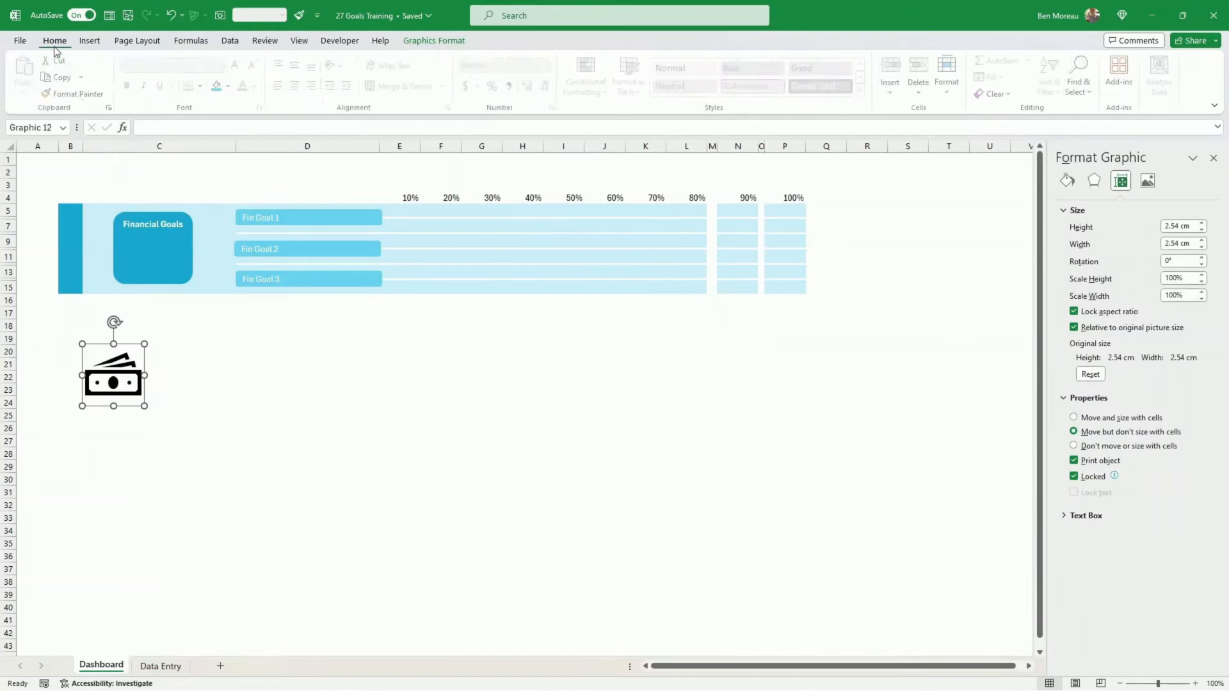
click(232, 86)
click(228, 137)
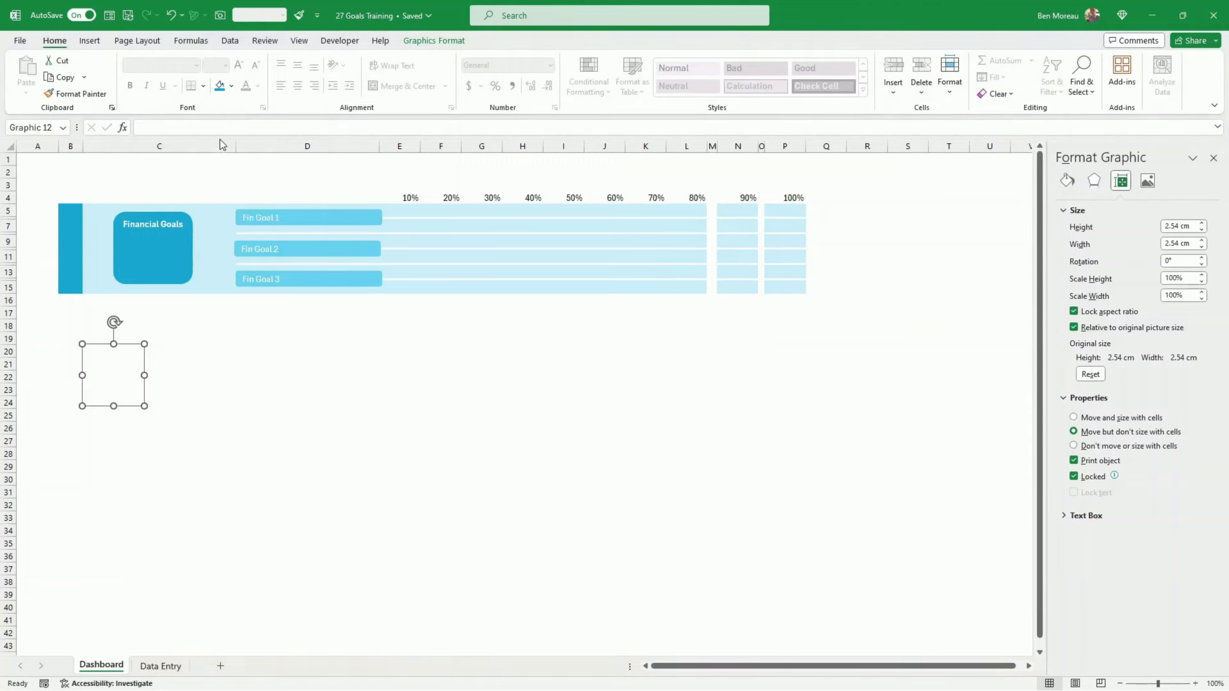
drag(143, 357, 176, 241)
drag(178, 290, 156, 273)
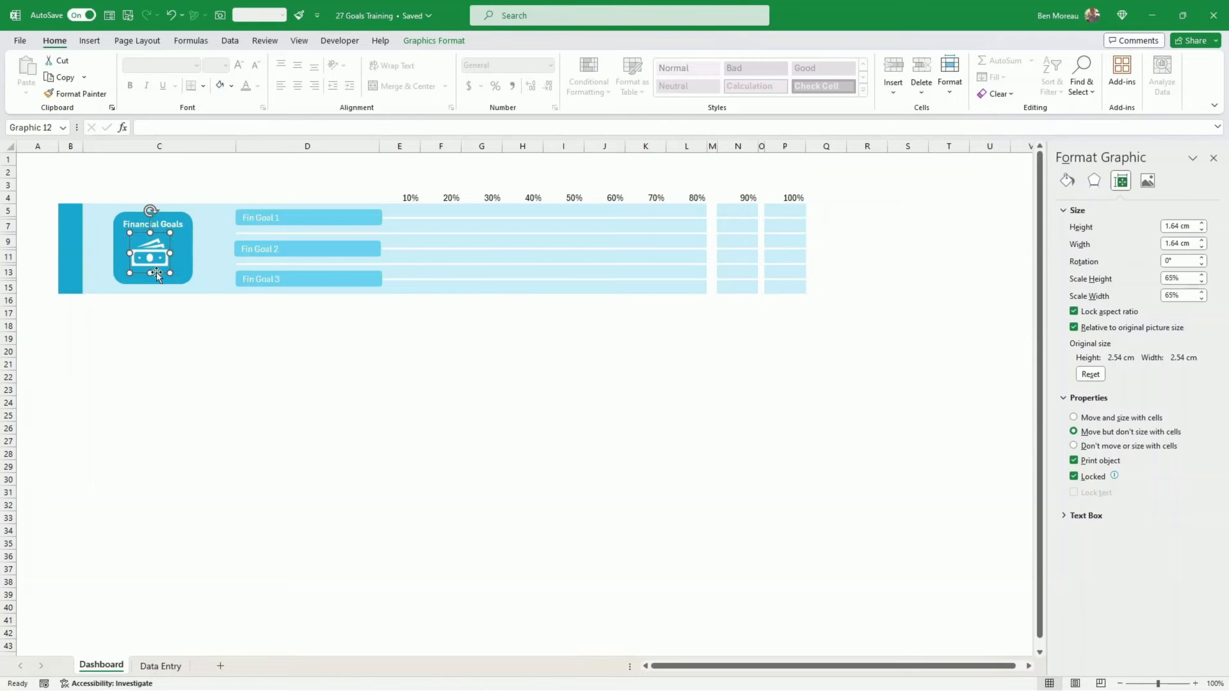
click(193, 362)
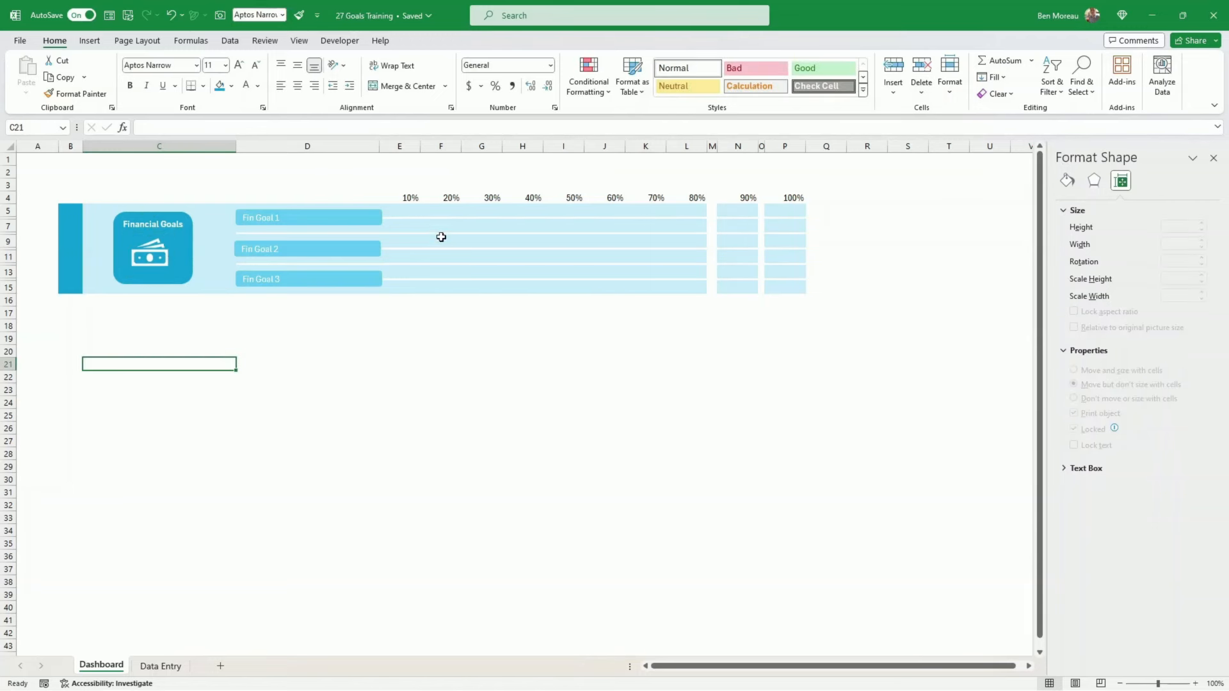
Narrow the spacer columns M and O to a column width of 0.5.
click(436, 219)
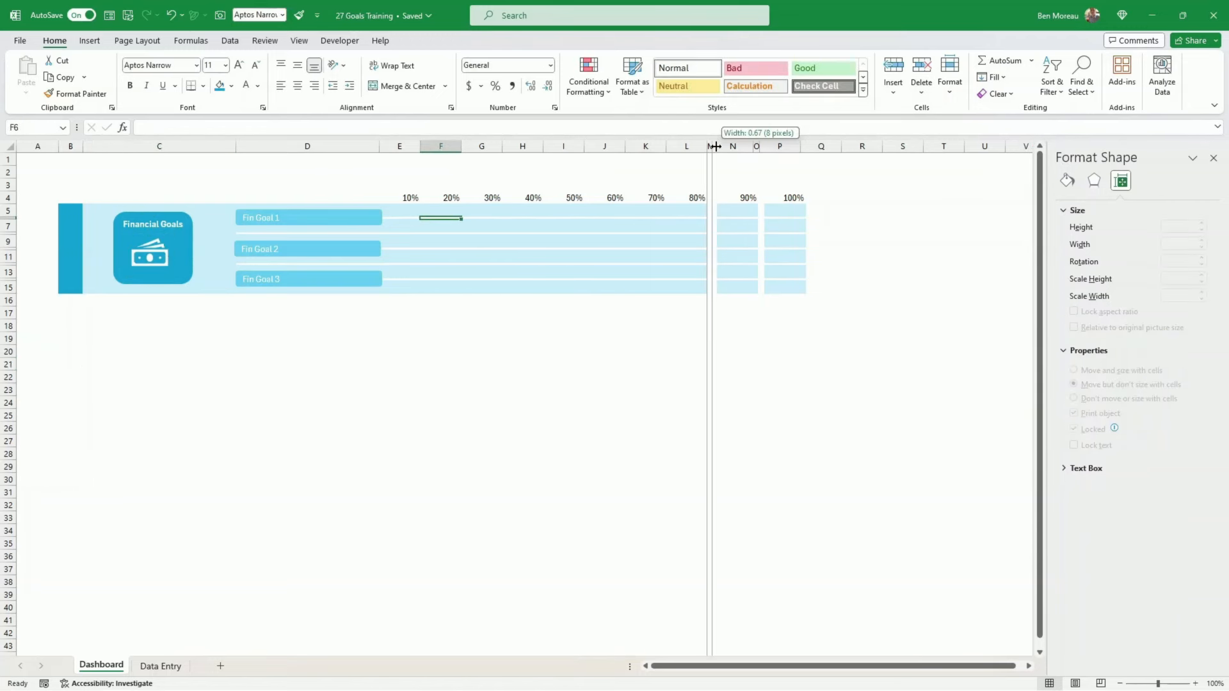
drag(717, 147, 761, 149)
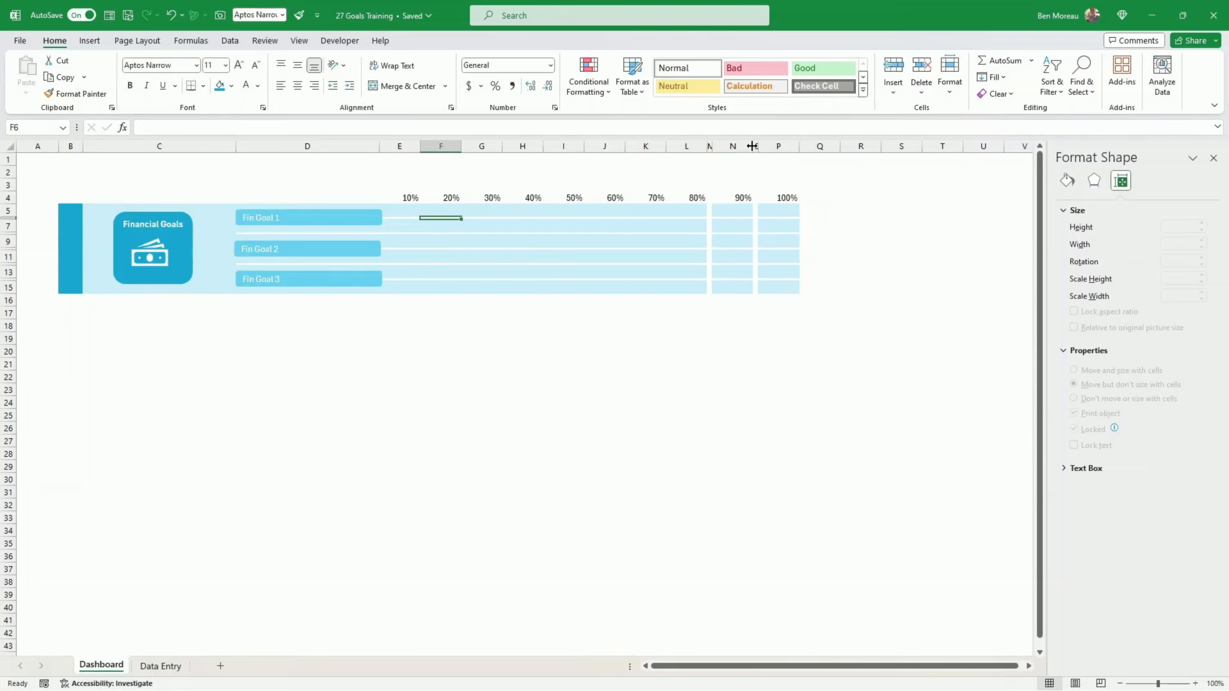
click(759, 211)
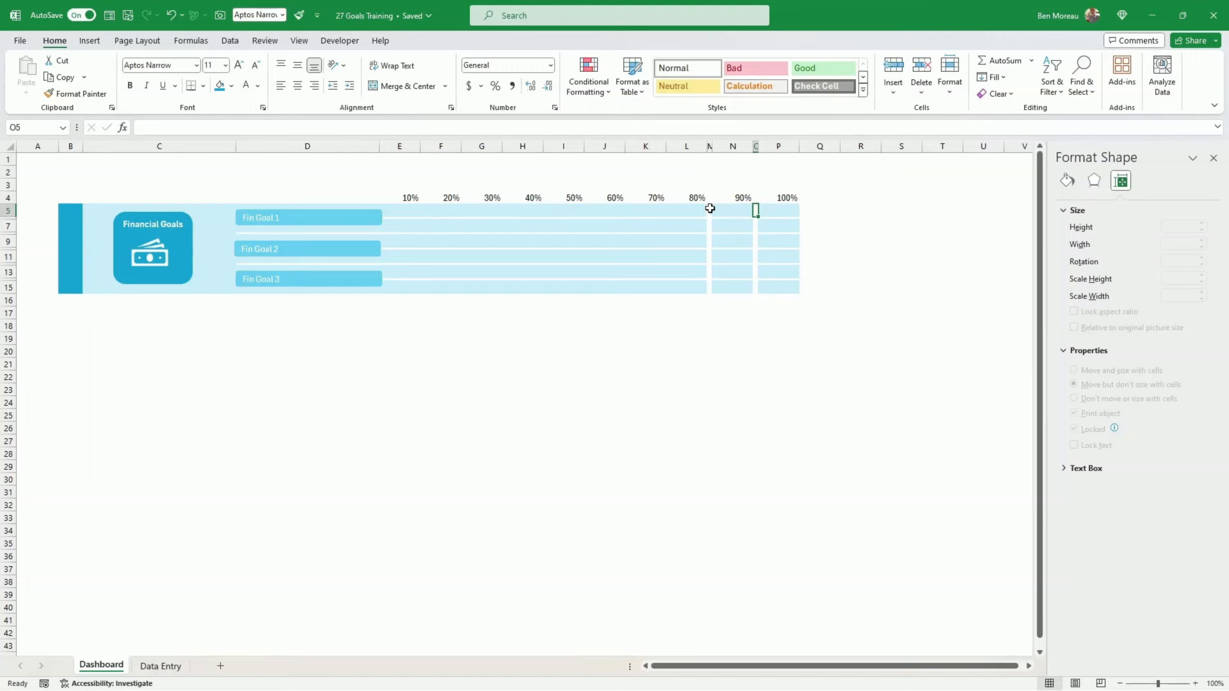
click(710, 209)
click(949, 87)
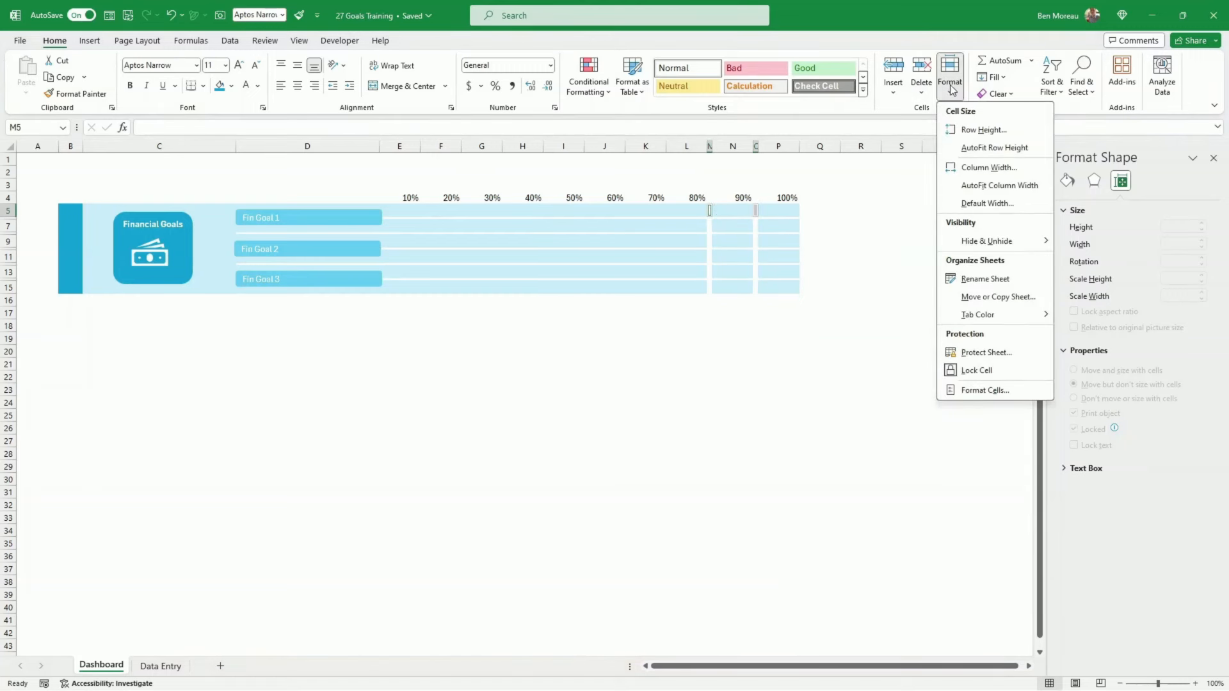
click(989, 168)
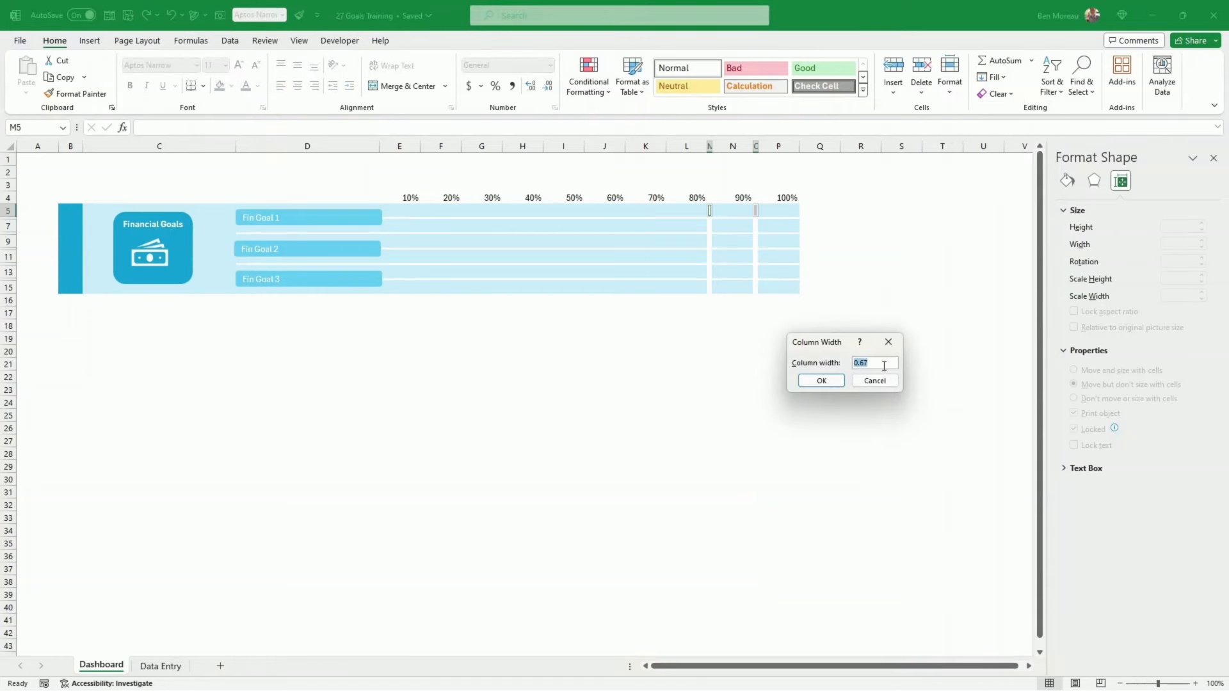
text(0)
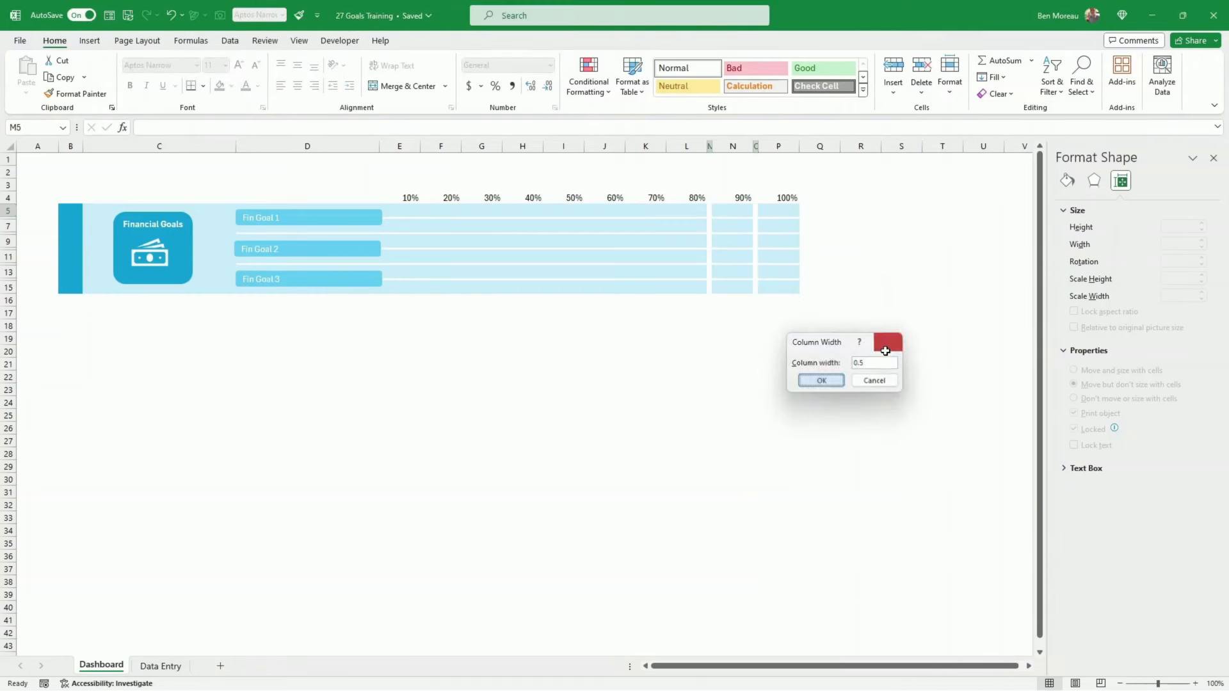
key(Return)
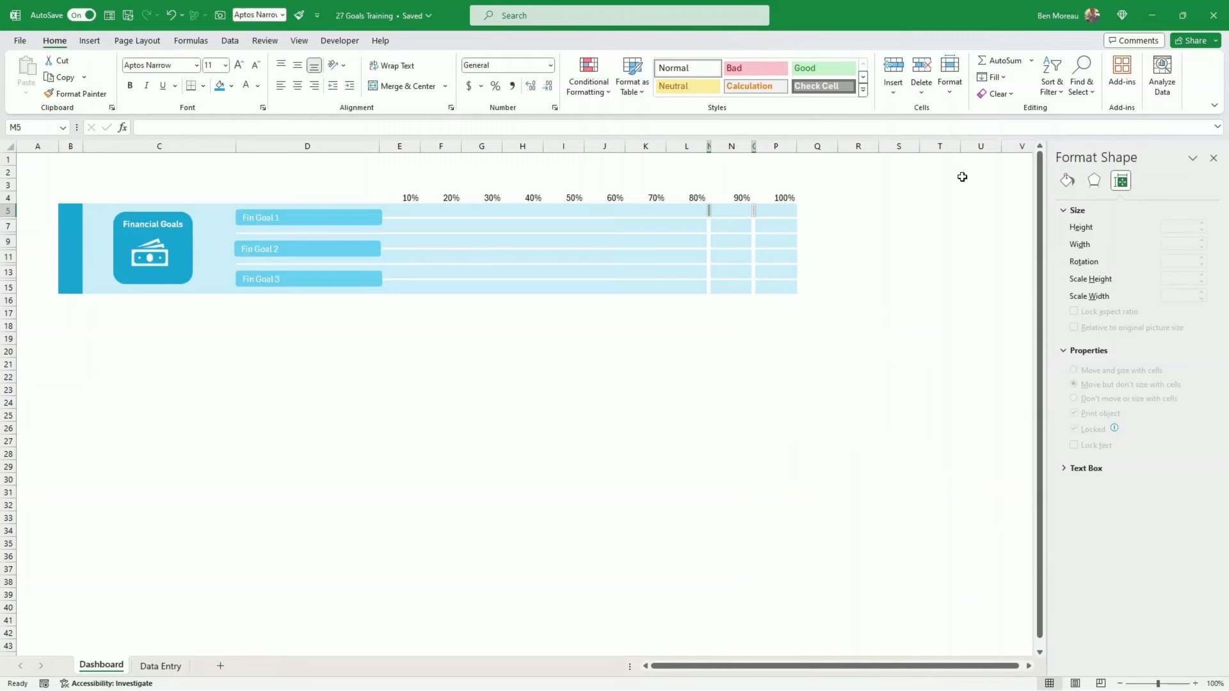
Reduce the width of spacer columns M and O further to 0.25.
click(950, 88)
click(976, 169)
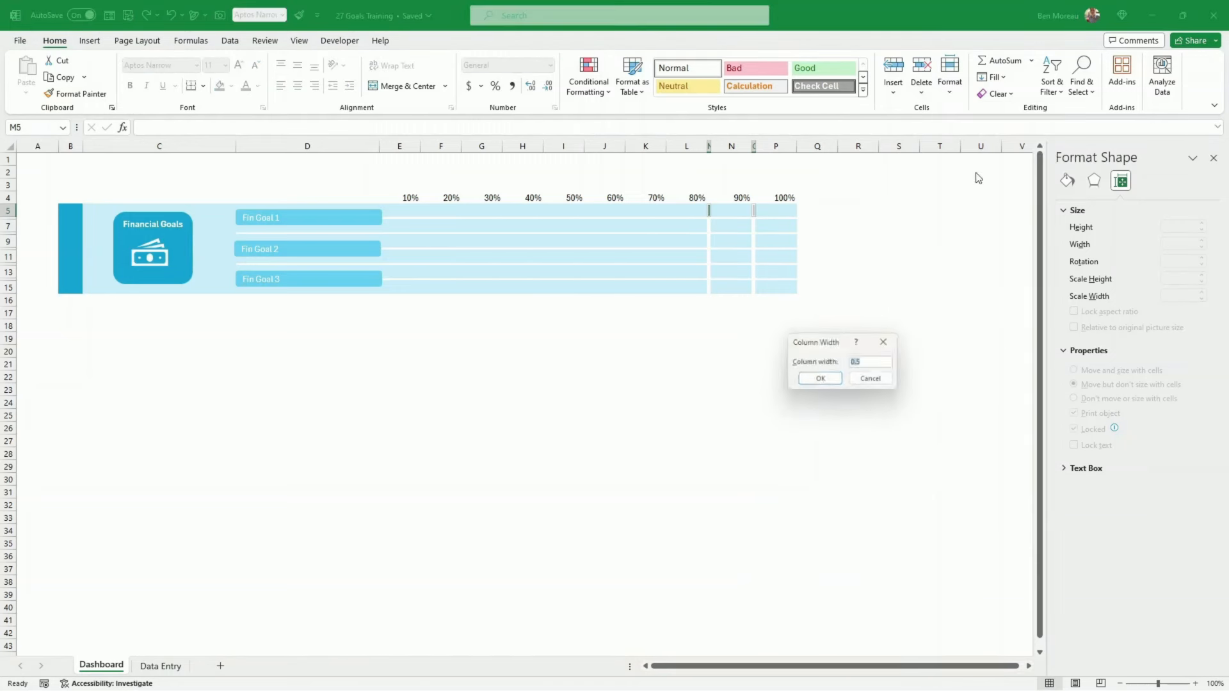
text(0.25)
key(Return)
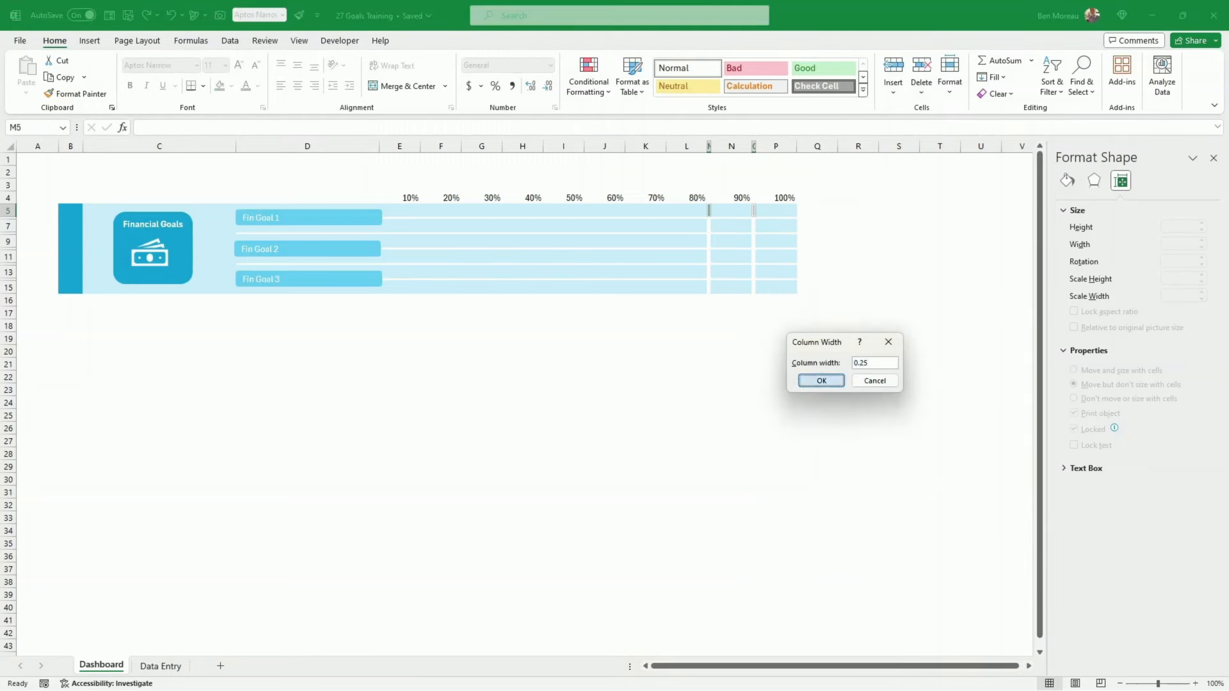
click(868, 363)
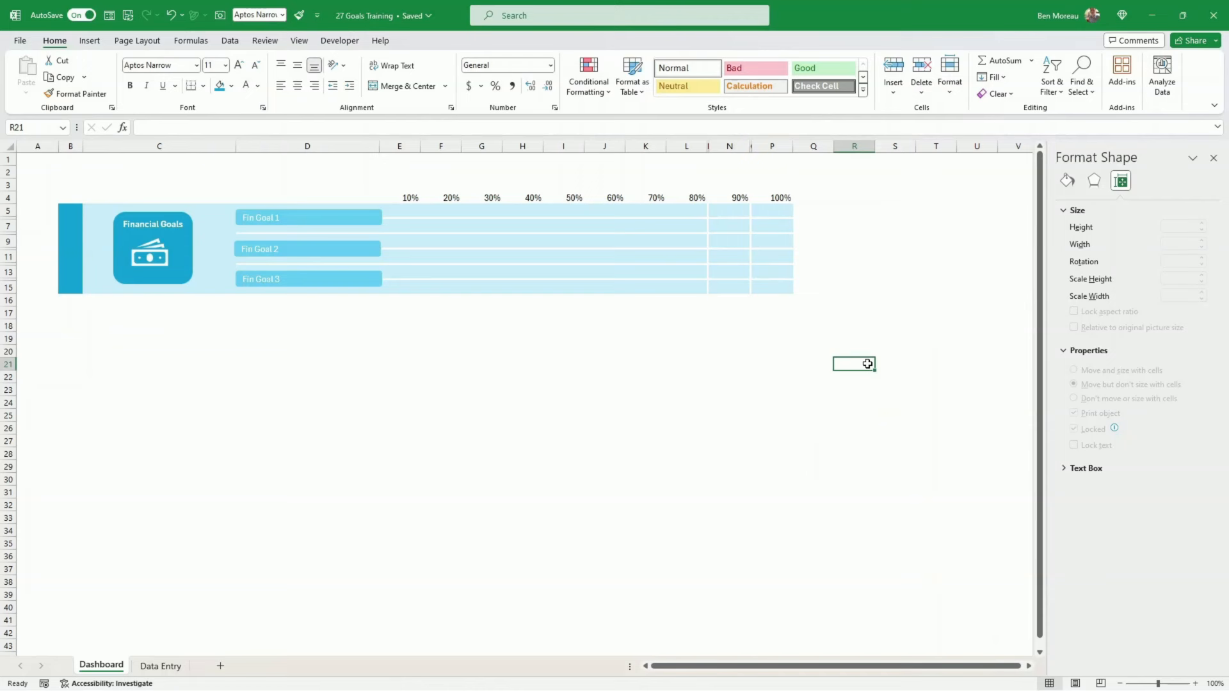
click(812, 413)
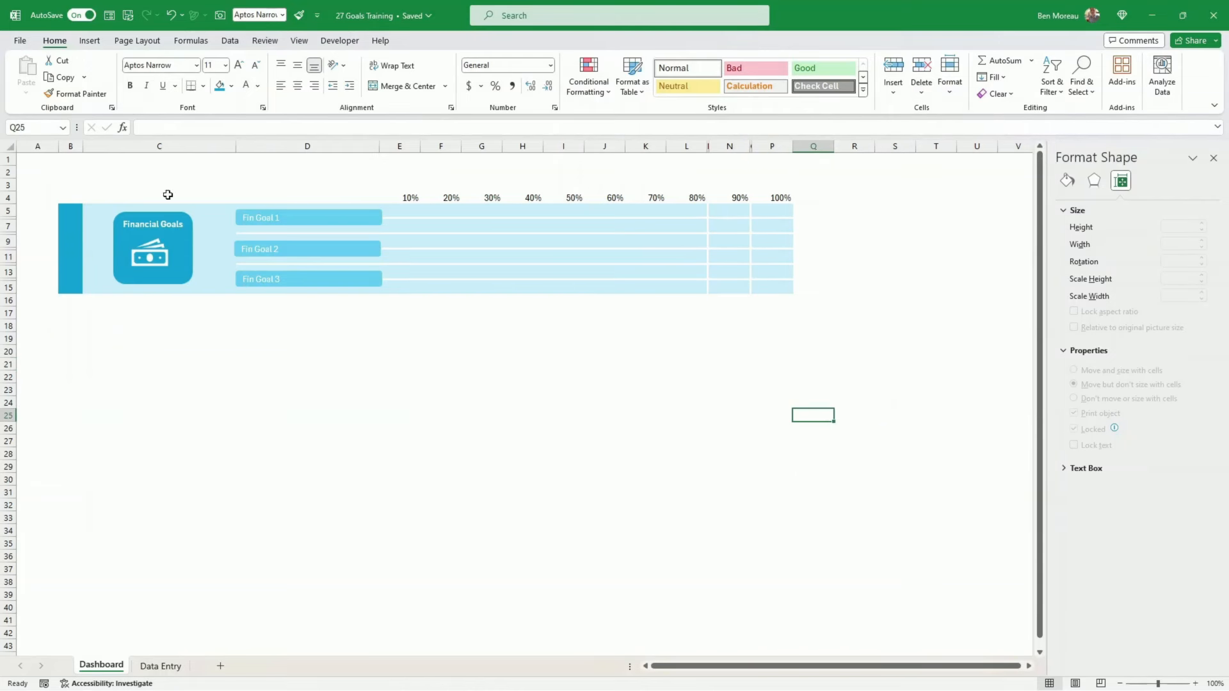
Insert a blank row above row 5, between the percentage scale and the blue goal band.
click(8, 210)
right_click(9, 210)
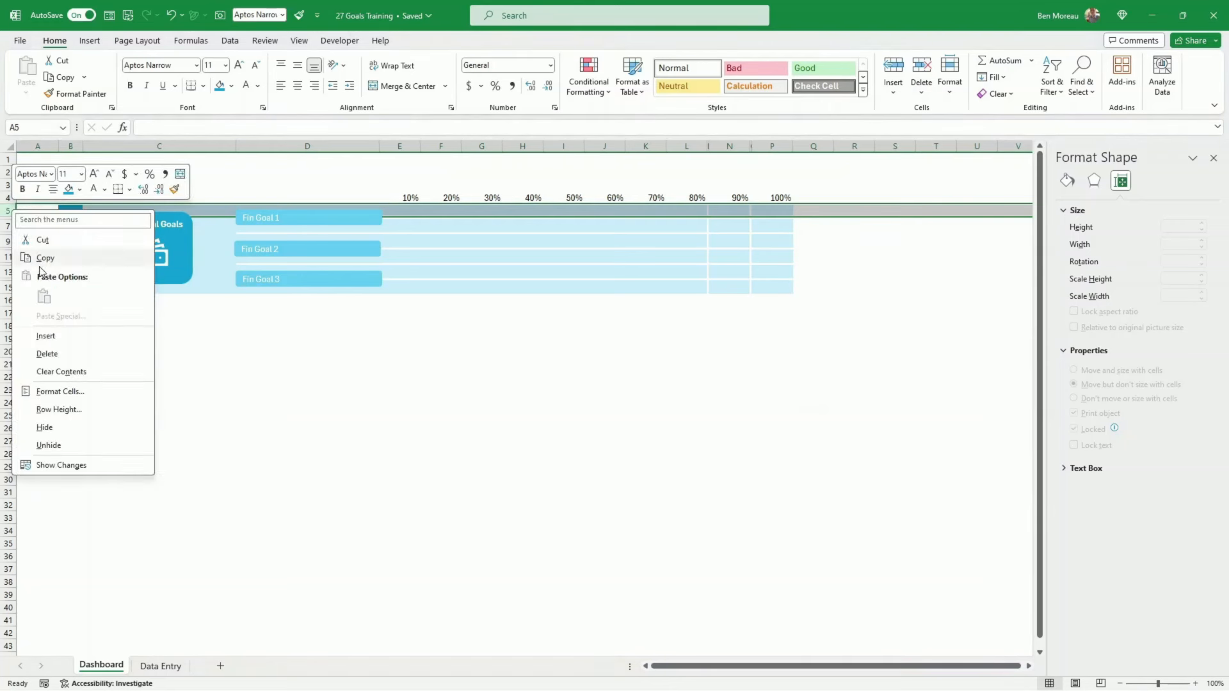
click(47, 335)
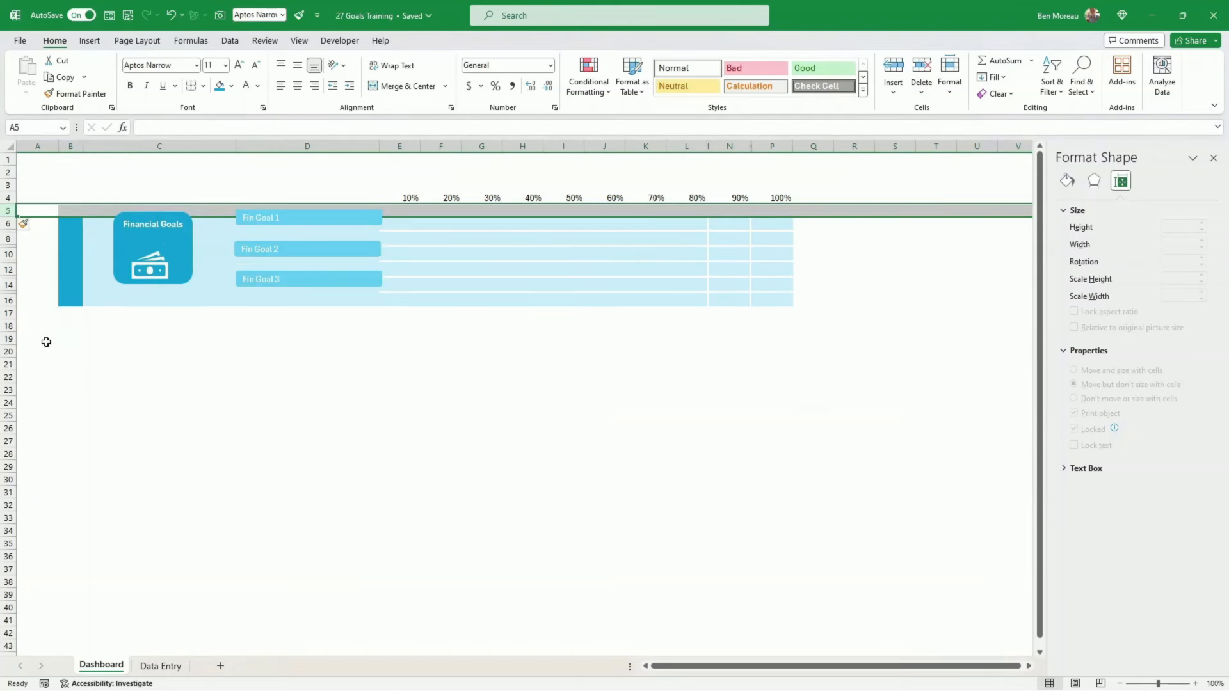
click(356, 174)
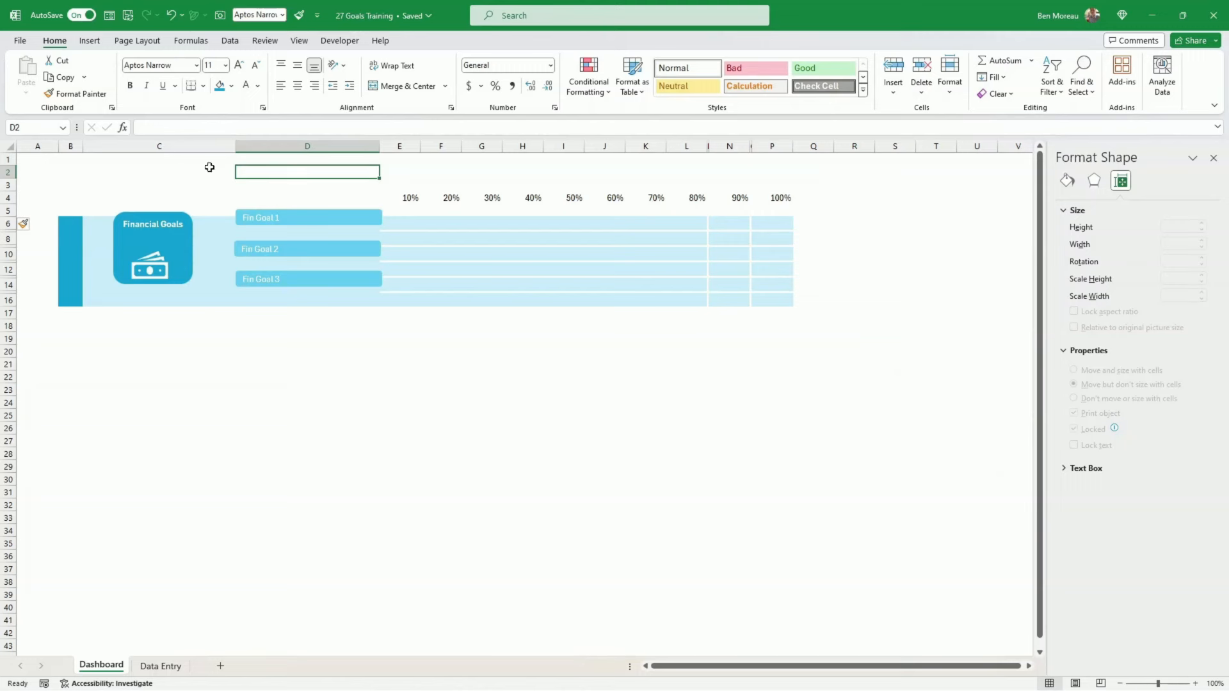
Realign all goal shapes and the banknotes icon with the shifted blue band, and shrink blank row 5 to a thin gap.
click(262, 226)
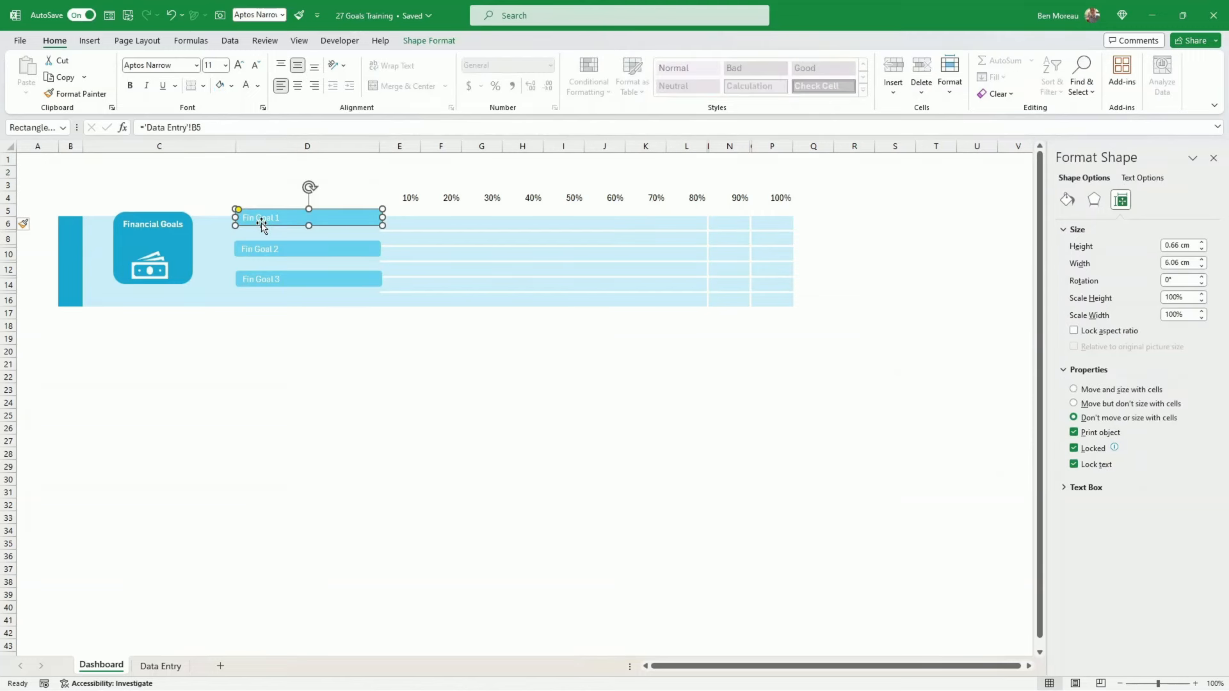
key(ctrl+a)
drag(326, 285, 326, 296)
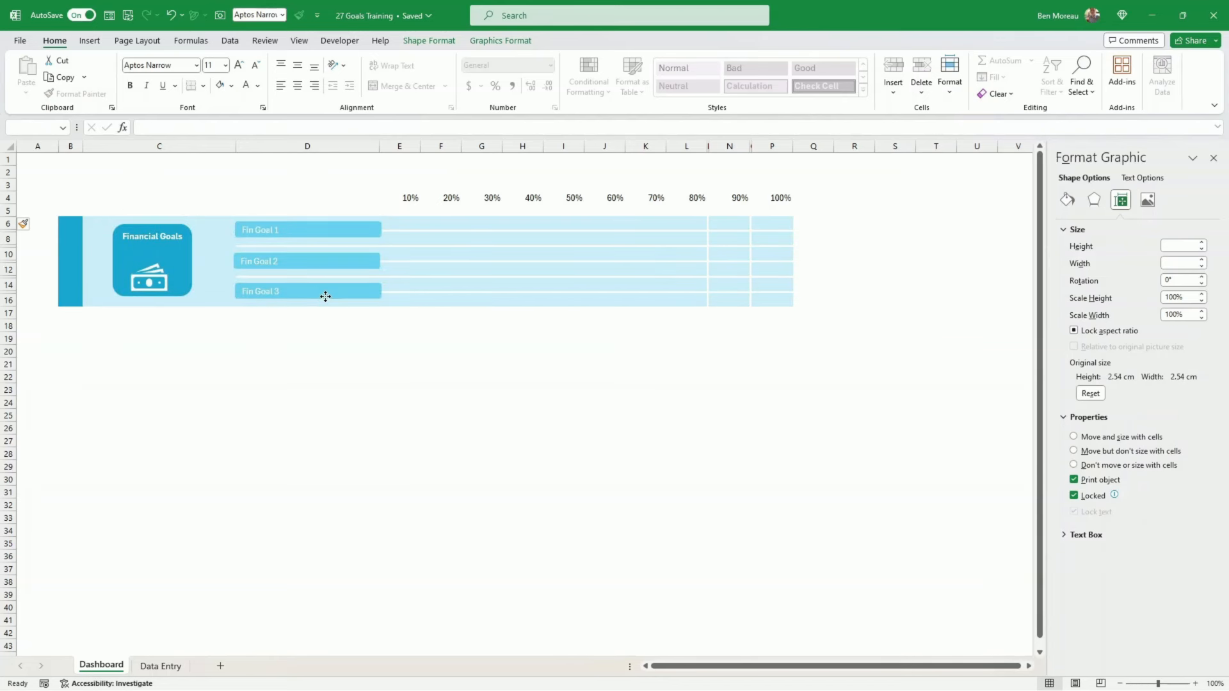
click(151, 269)
drag(16, 217, 15, 212)
click(602, 357)
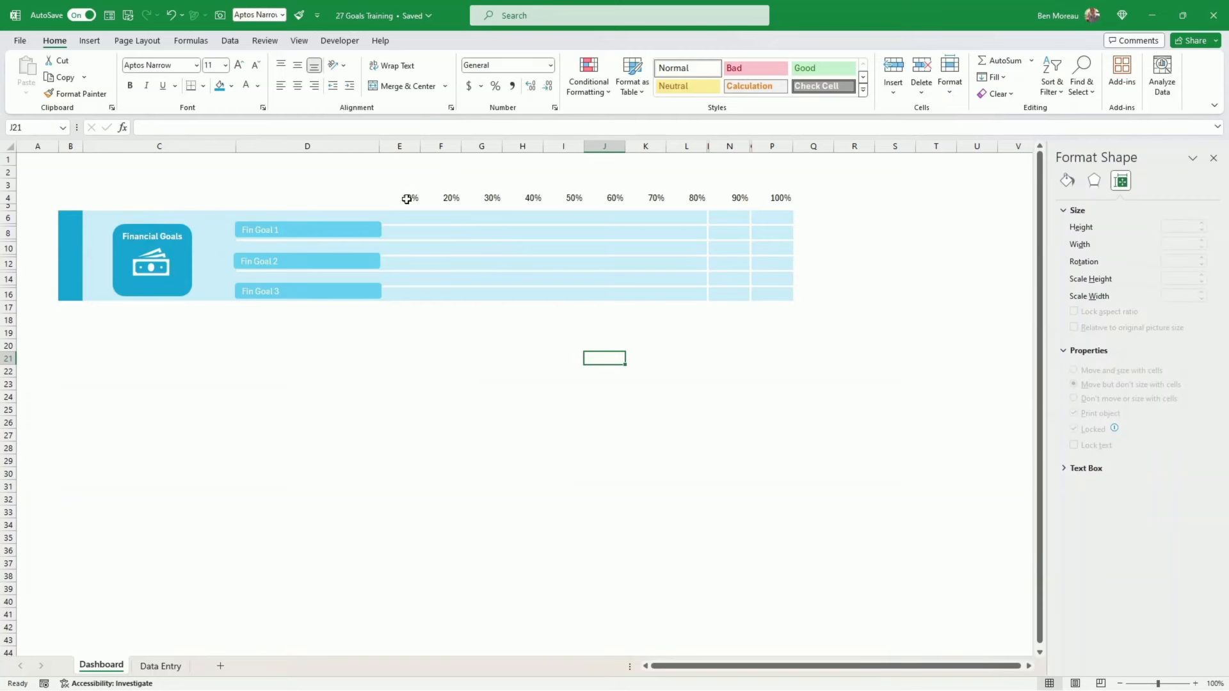
Apply all borders to the 10% to 80% cells E4:L4 and center their text horizontally.
drag(406, 198, 681, 199)
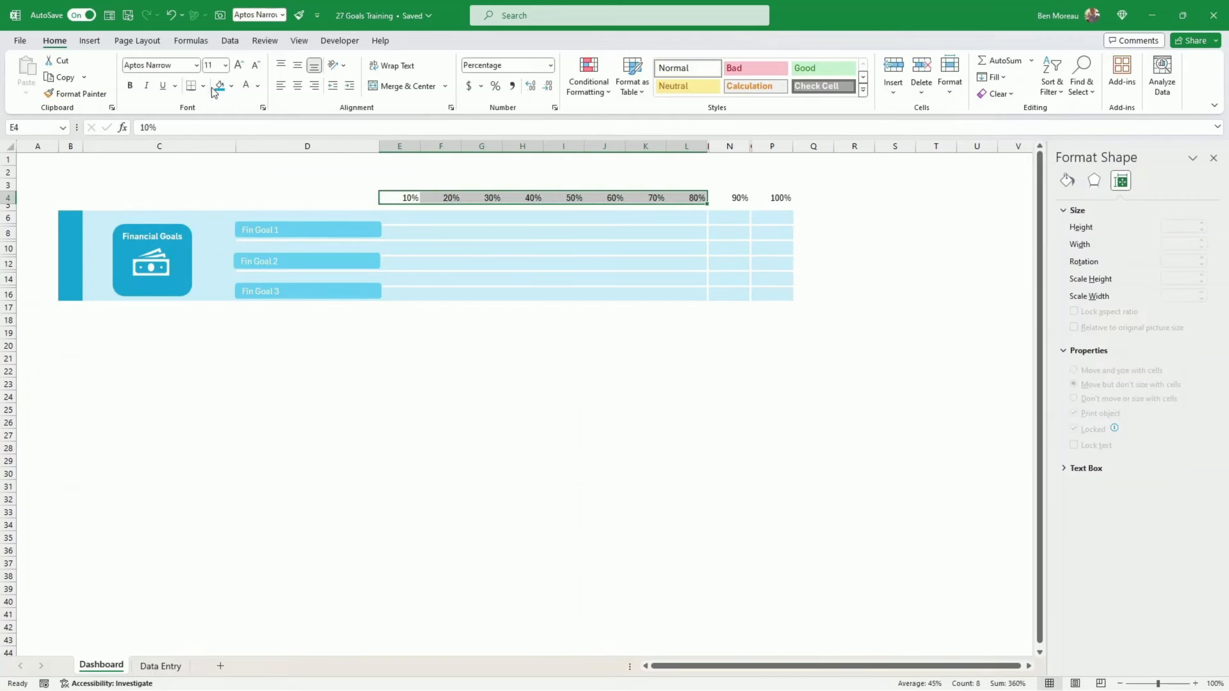
click(204, 86)
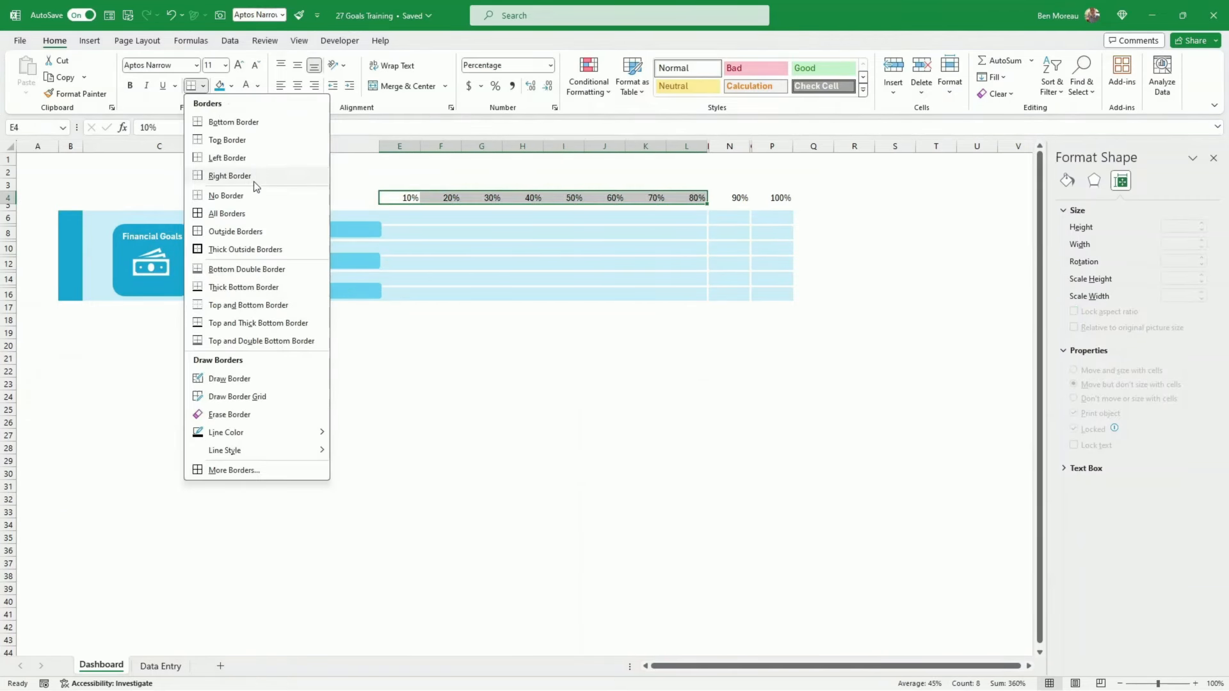
click(247, 213)
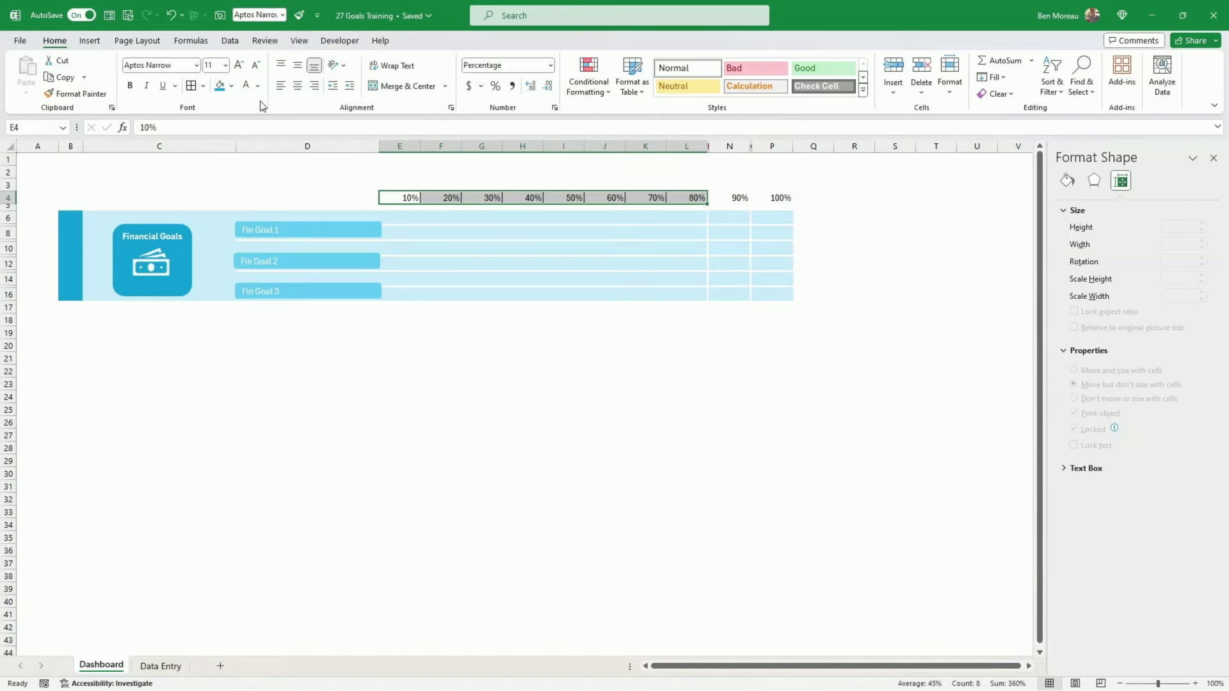
click(296, 86)
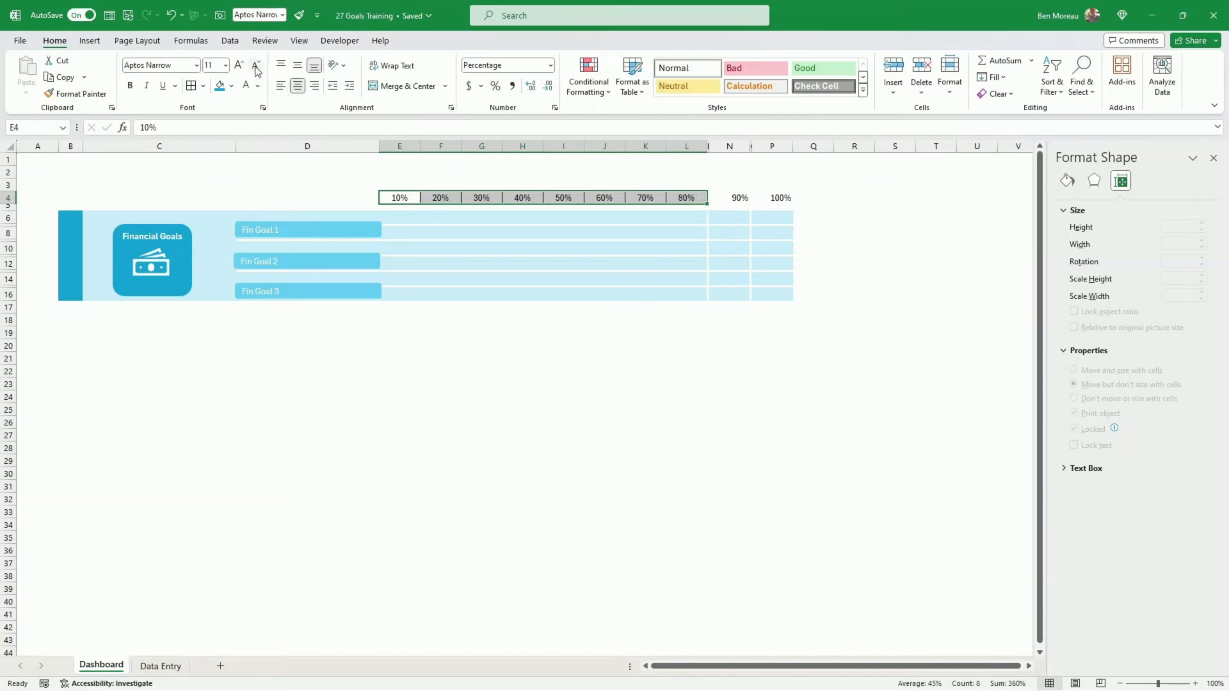
Apply an outside border around the 90% cell together with its adjoining spacer cell, M4:N4.
click(724, 197)
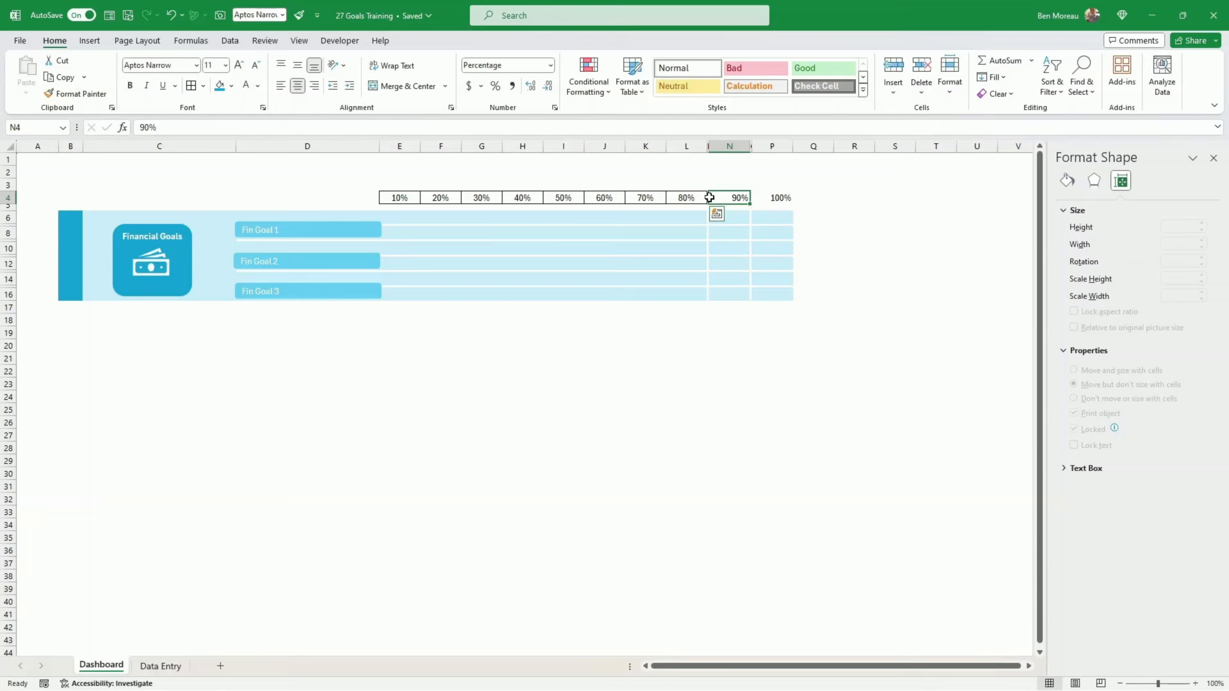
drag(709, 198, 708, 197)
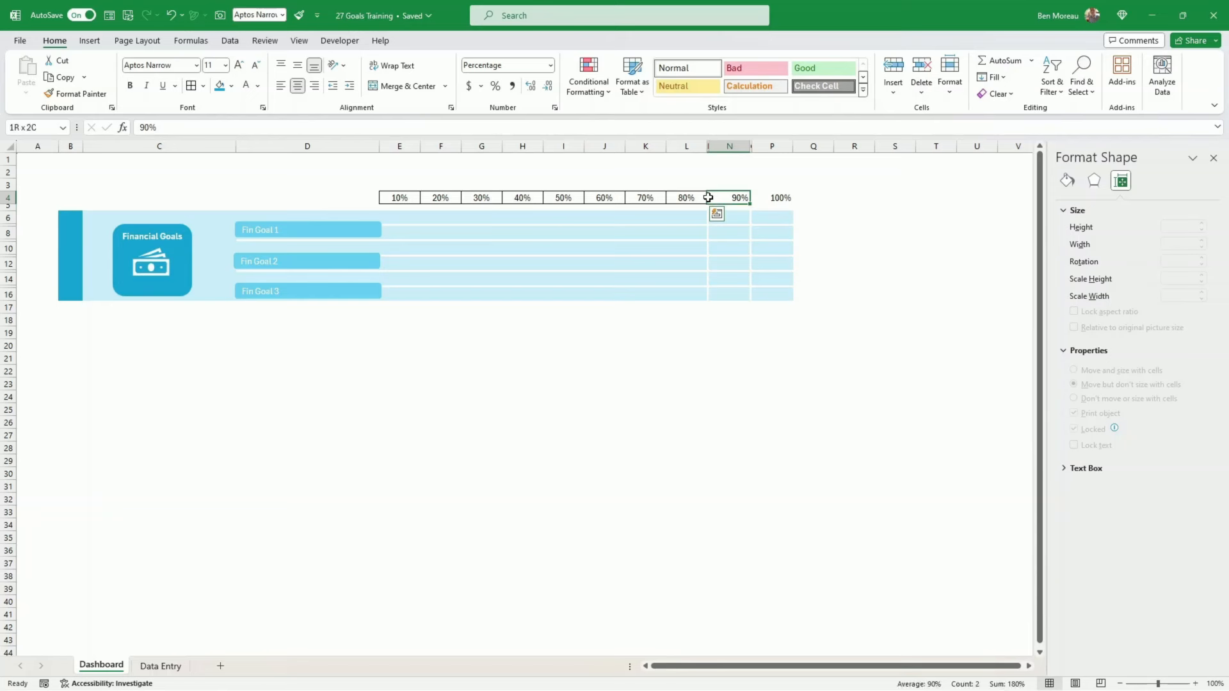
click(205, 90)
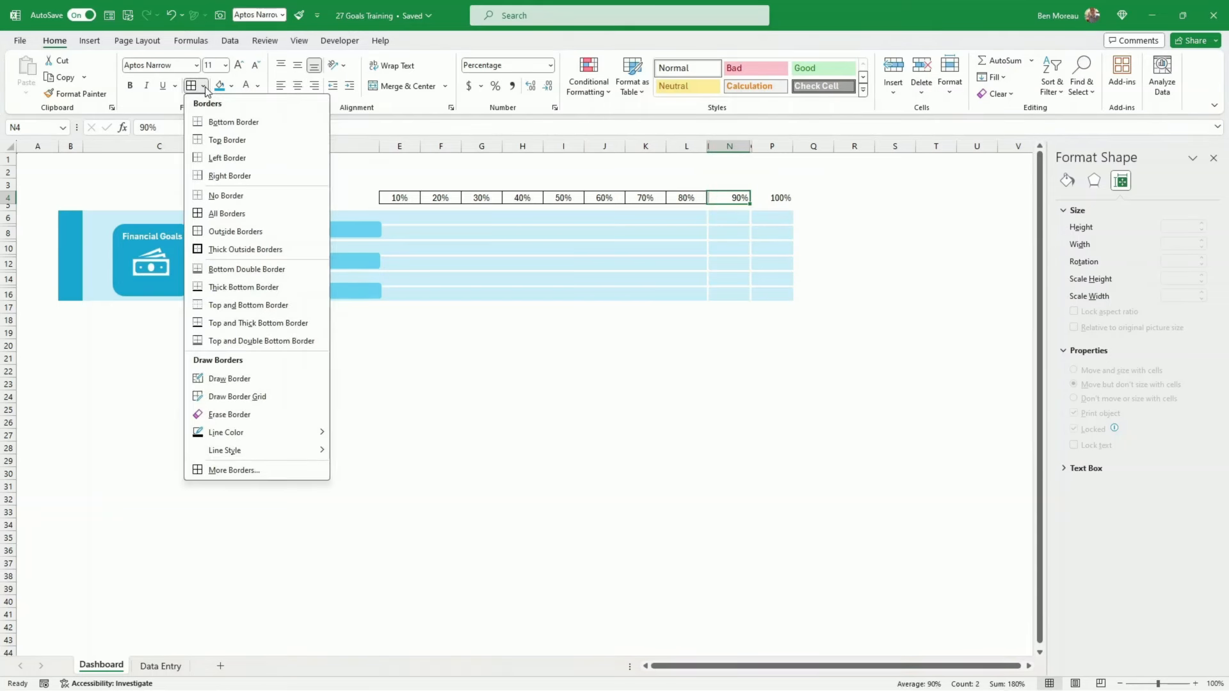
click(229, 233)
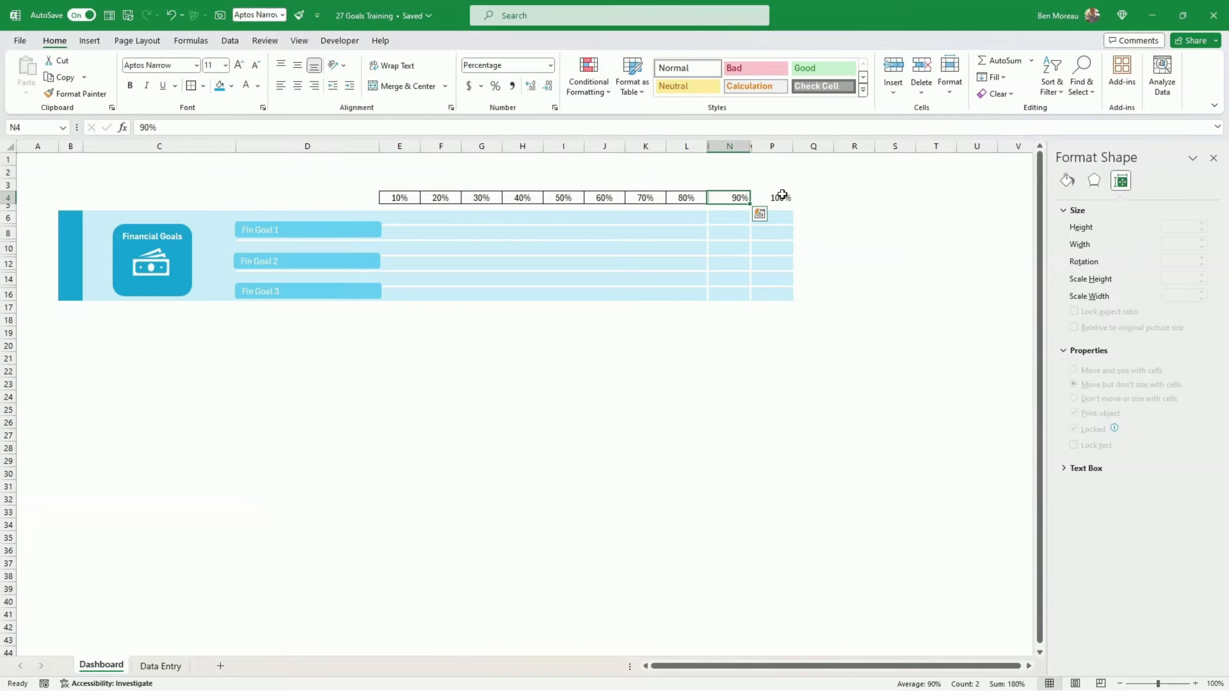
Reduce the font size of the percentage scale cells E4:P4 to 10.
mouse_move(782, 196)
mouse_down()
mouse_move(401, 197)
mouse_move(381, 177)
mouse_up()
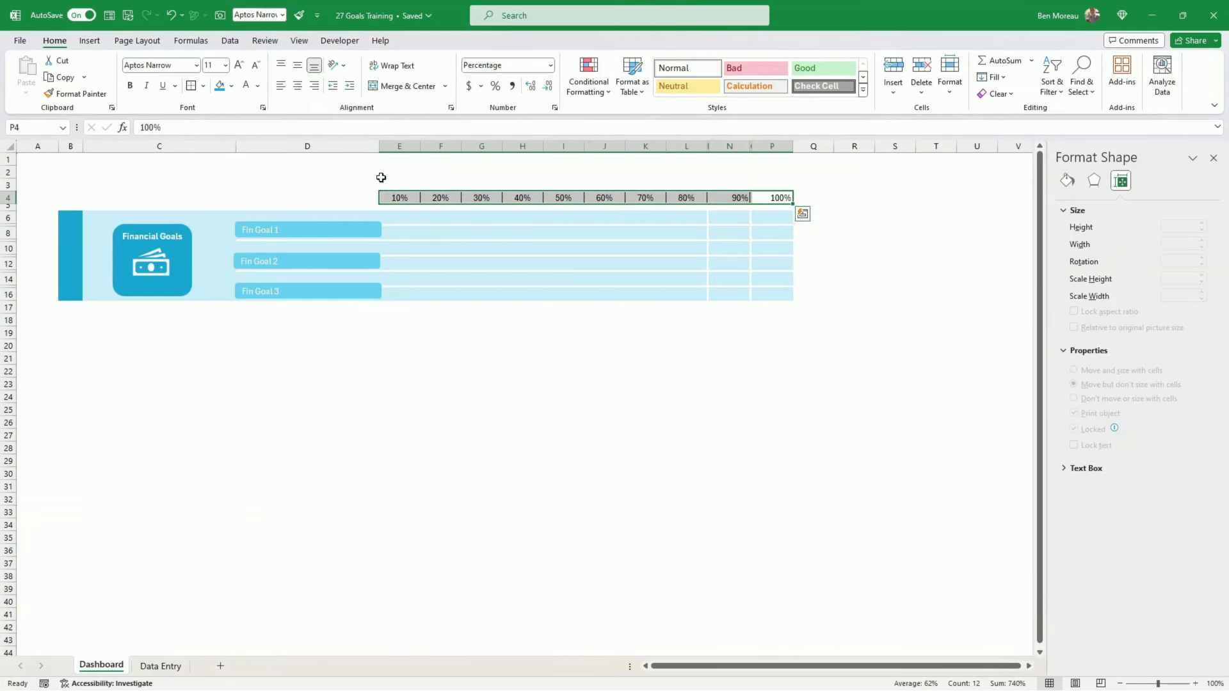
click(256, 67)
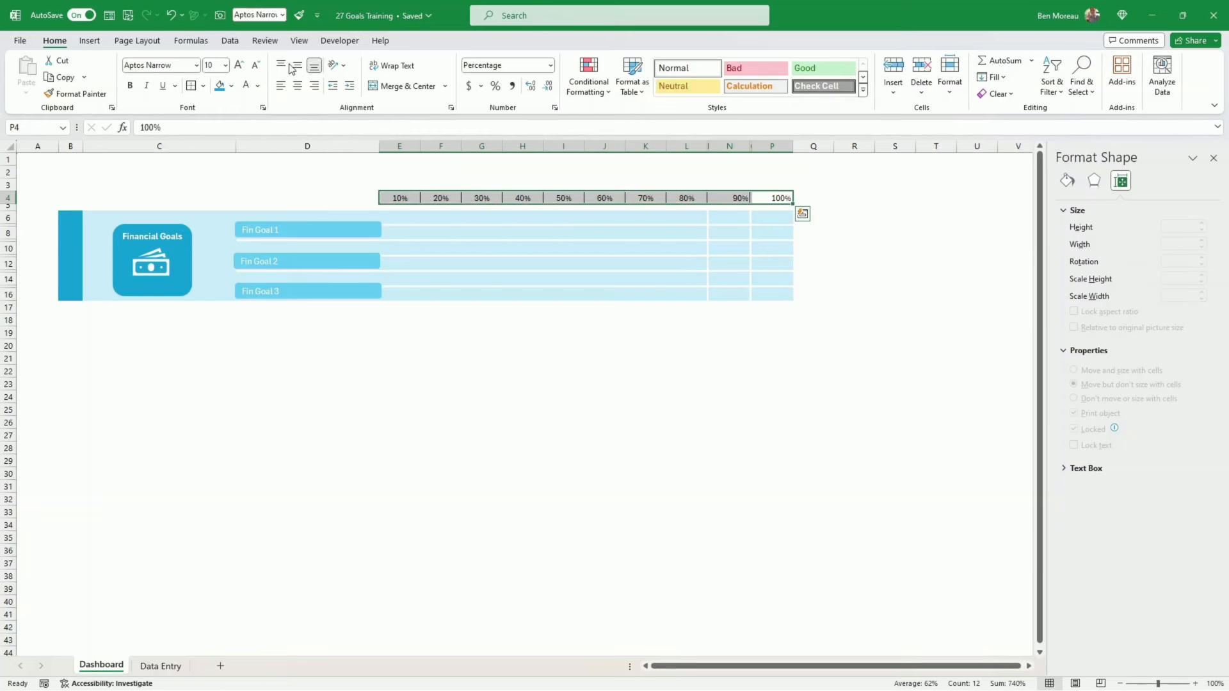
click(412, 381)
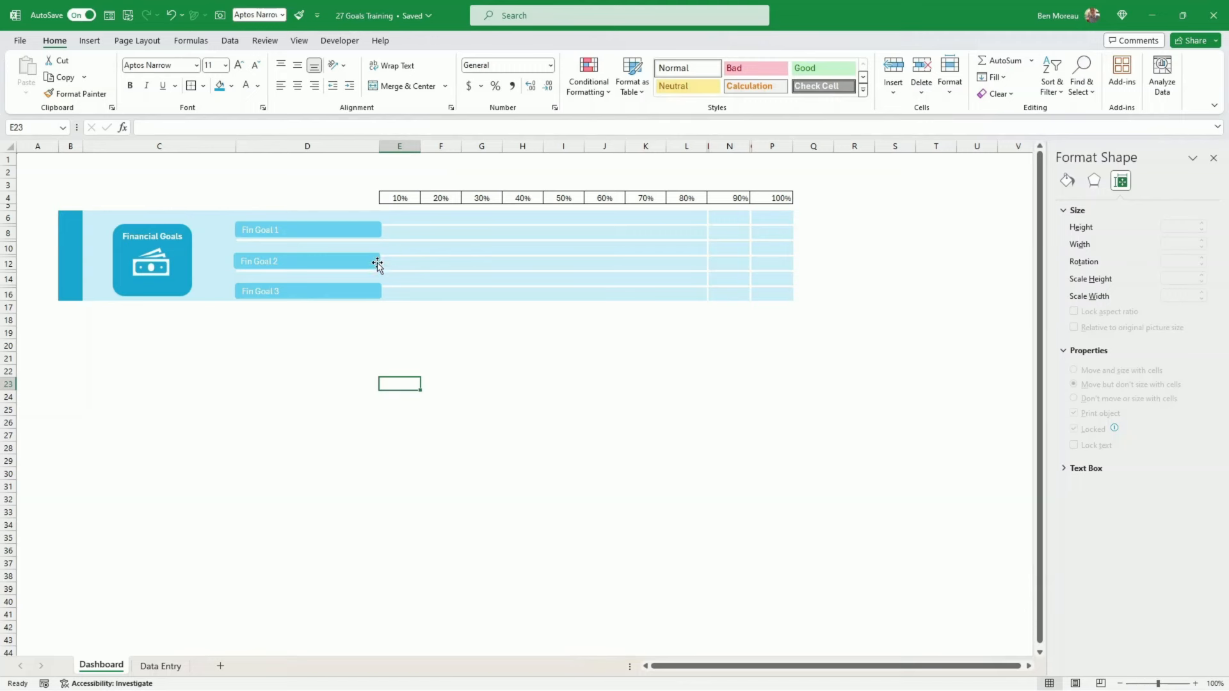
Move the three Fin Goal shapes up slightly to line up with the thin white row lines, nudging Fin Goal 2 separately.
click(361, 231)
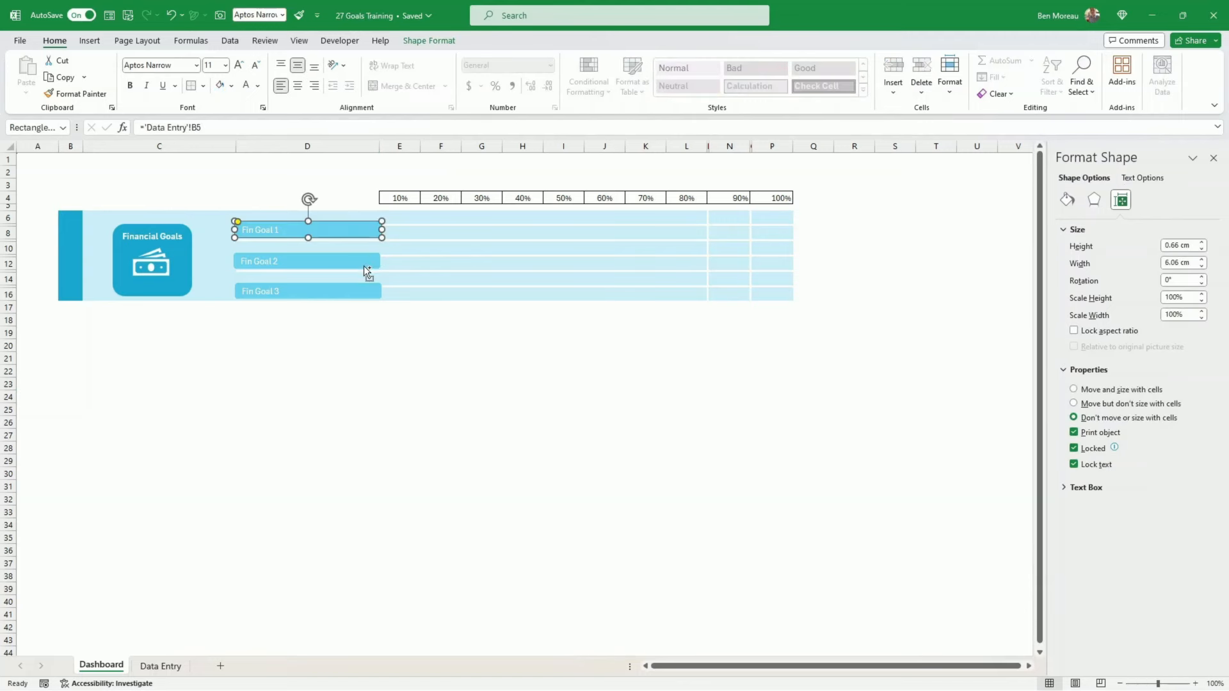
shift+click(364, 264)
ctrl+click(362, 289)
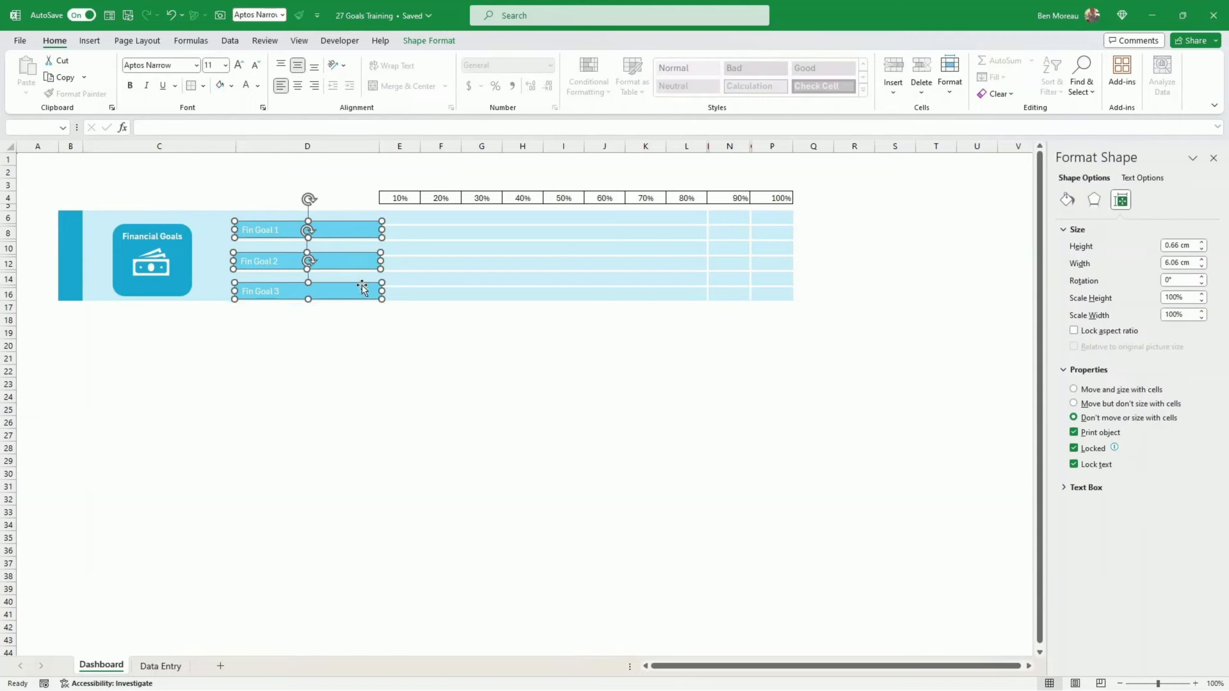
drag(361, 285, 361, 283)
click(356, 321)
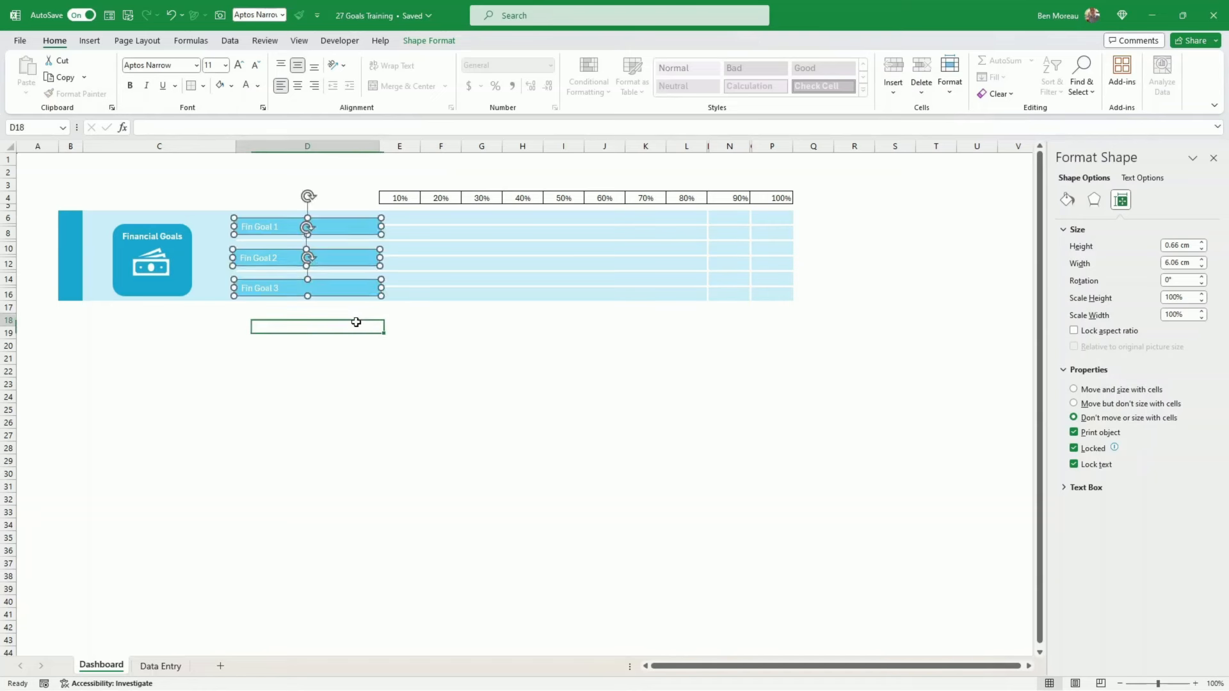
click(368, 269)
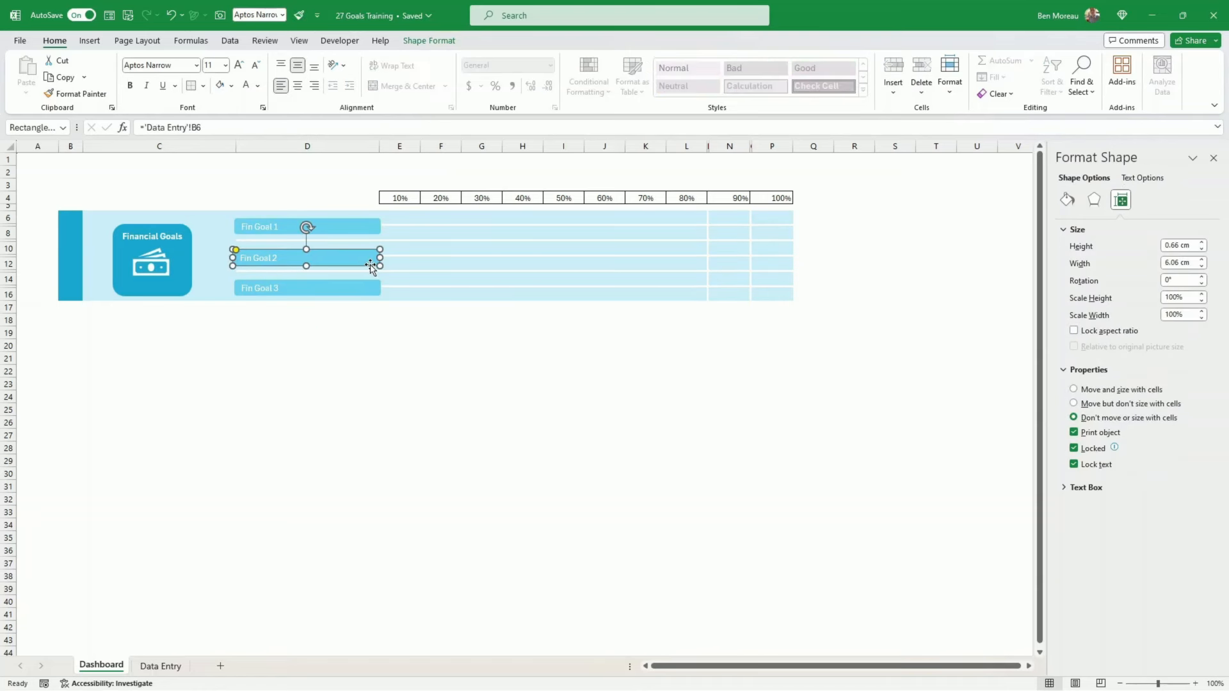
drag(369, 269, 371, 267)
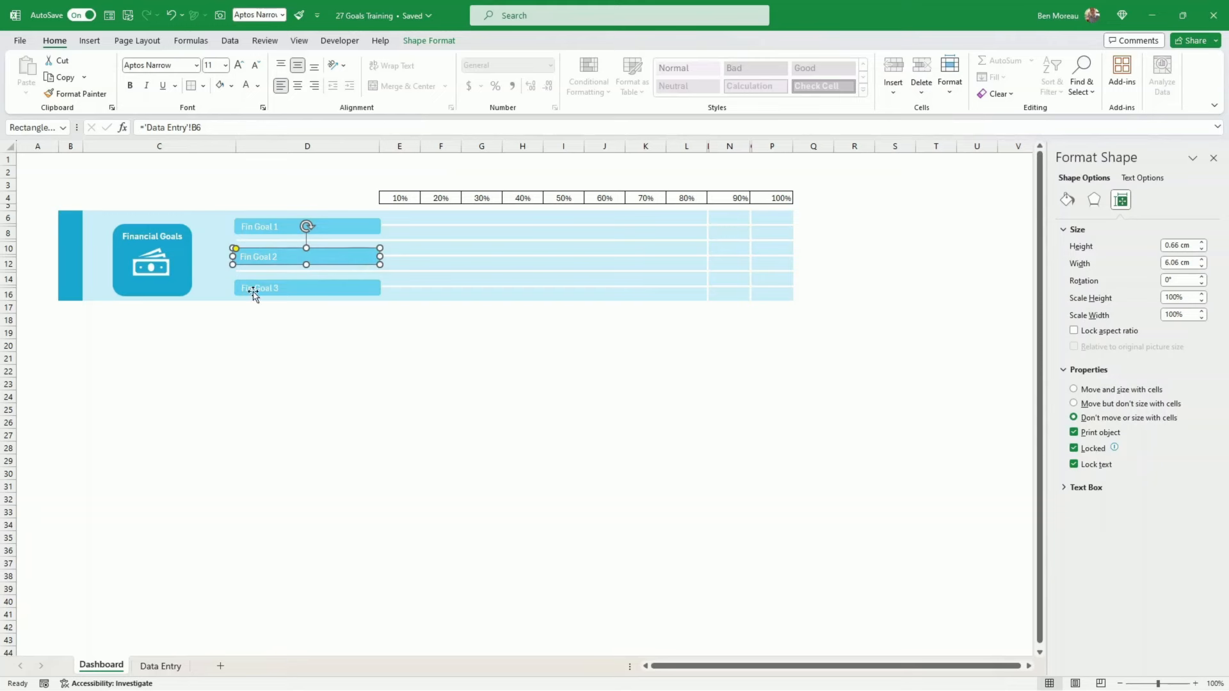
click(275, 344)
Group the banknotes icon with the Financial Goals shape and move the group up slightly within the blue band.
click(154, 267)
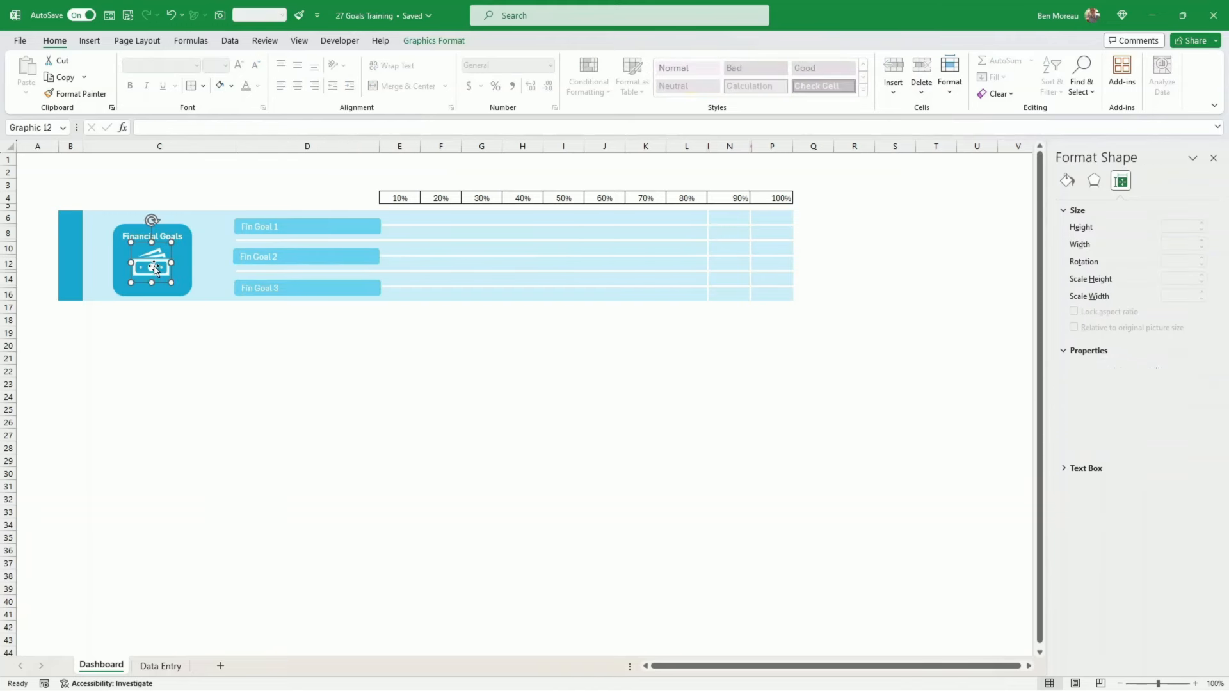
ctrl+click(188, 283)
right_click(191, 287)
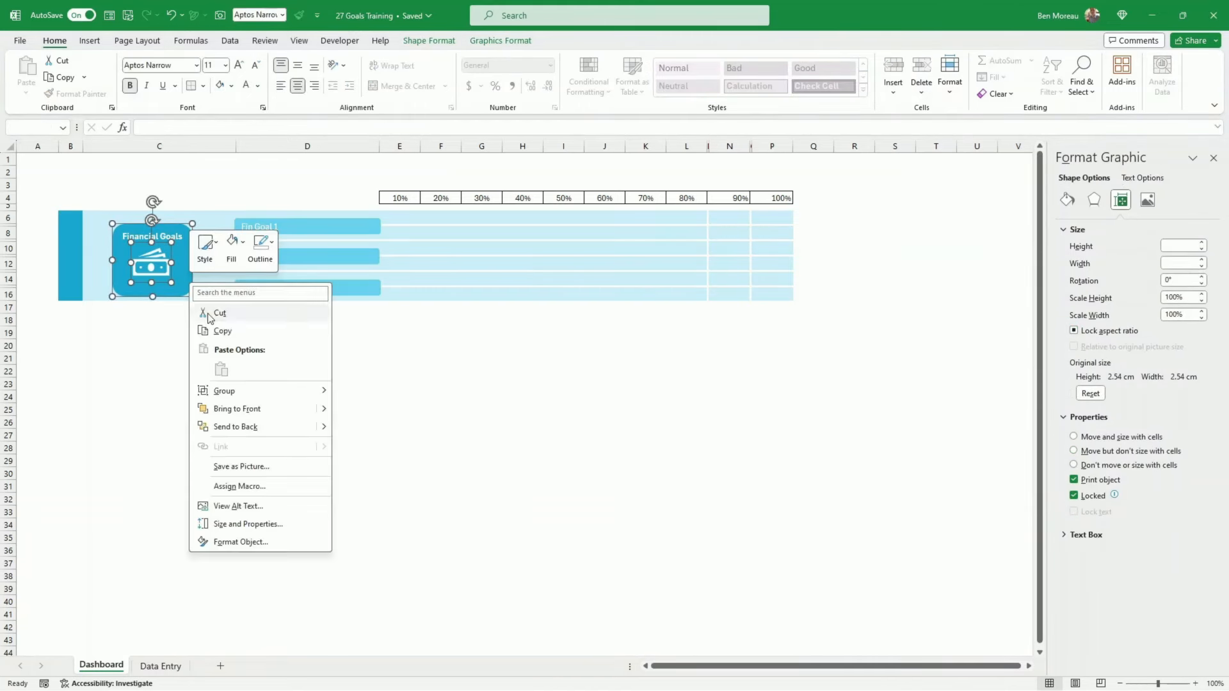
mouse_move(232, 392)
click(365, 393)
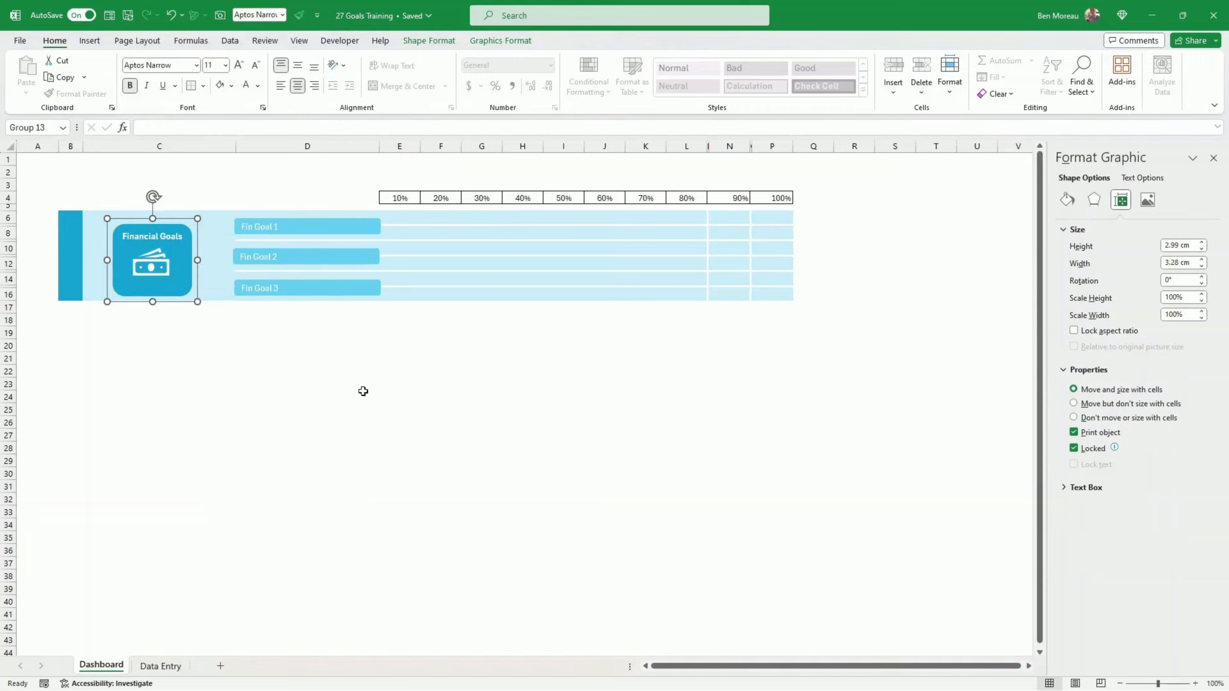
drag(195, 288, 195, 285)
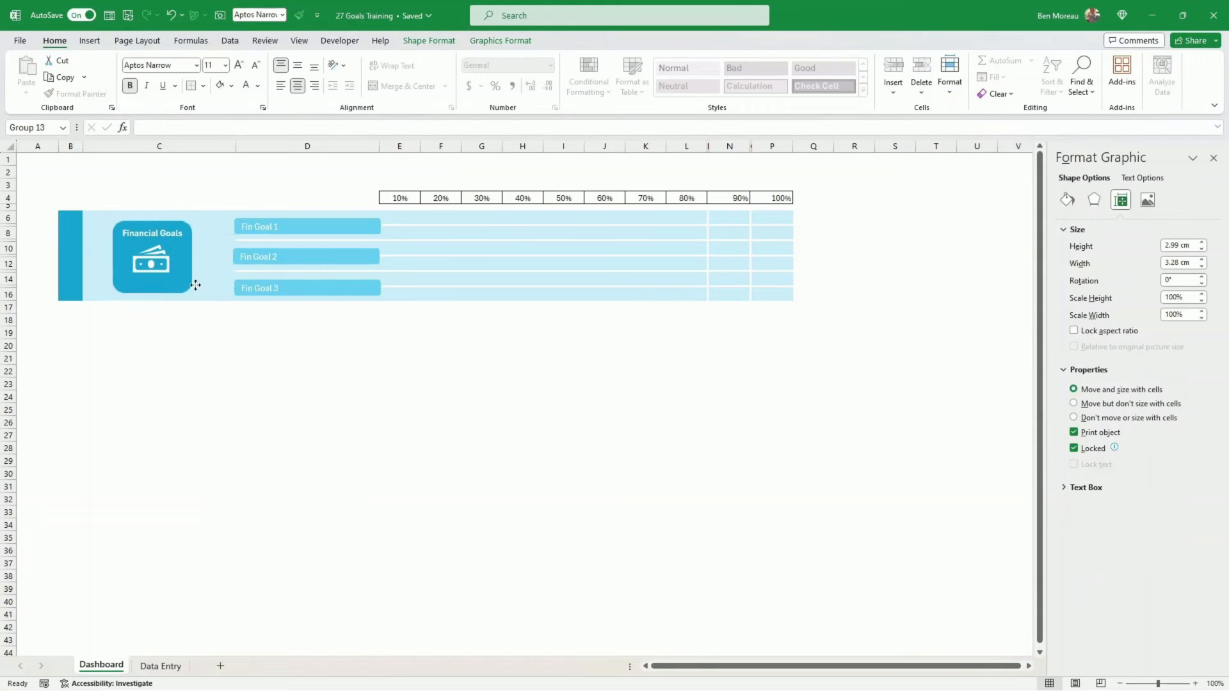
click(324, 381)
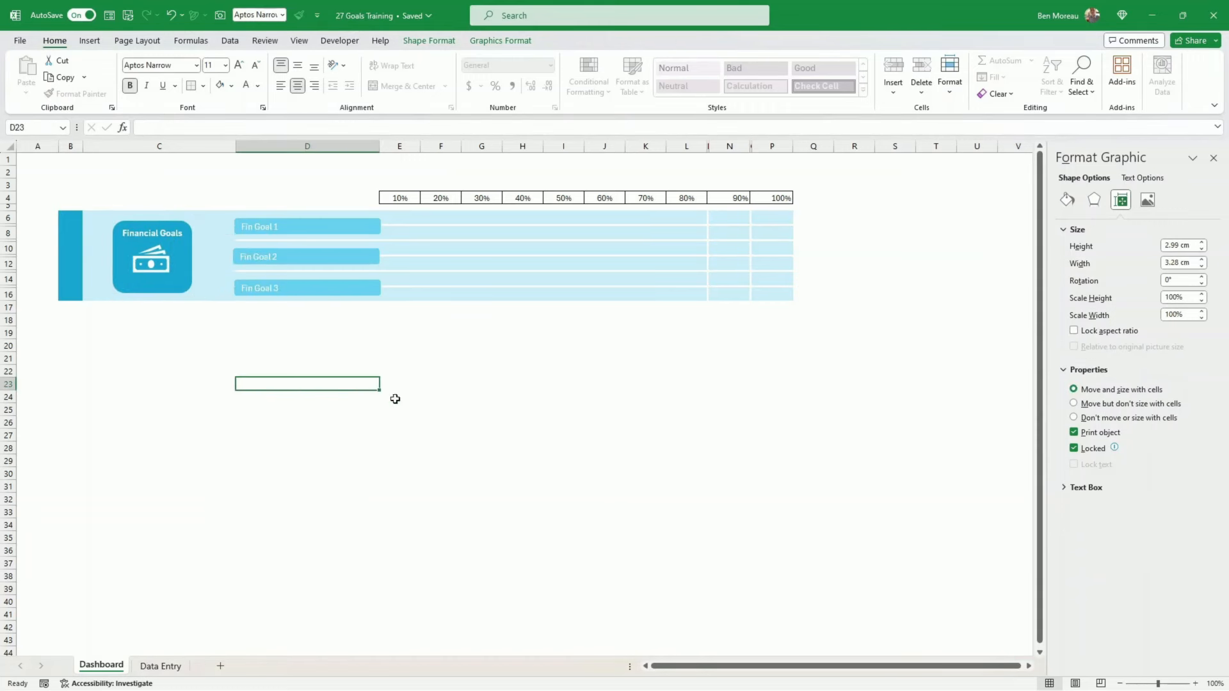
Center the text of the 90% and 100% scale cells horizontally.
click(786, 197)
drag(787, 196, 733, 193)
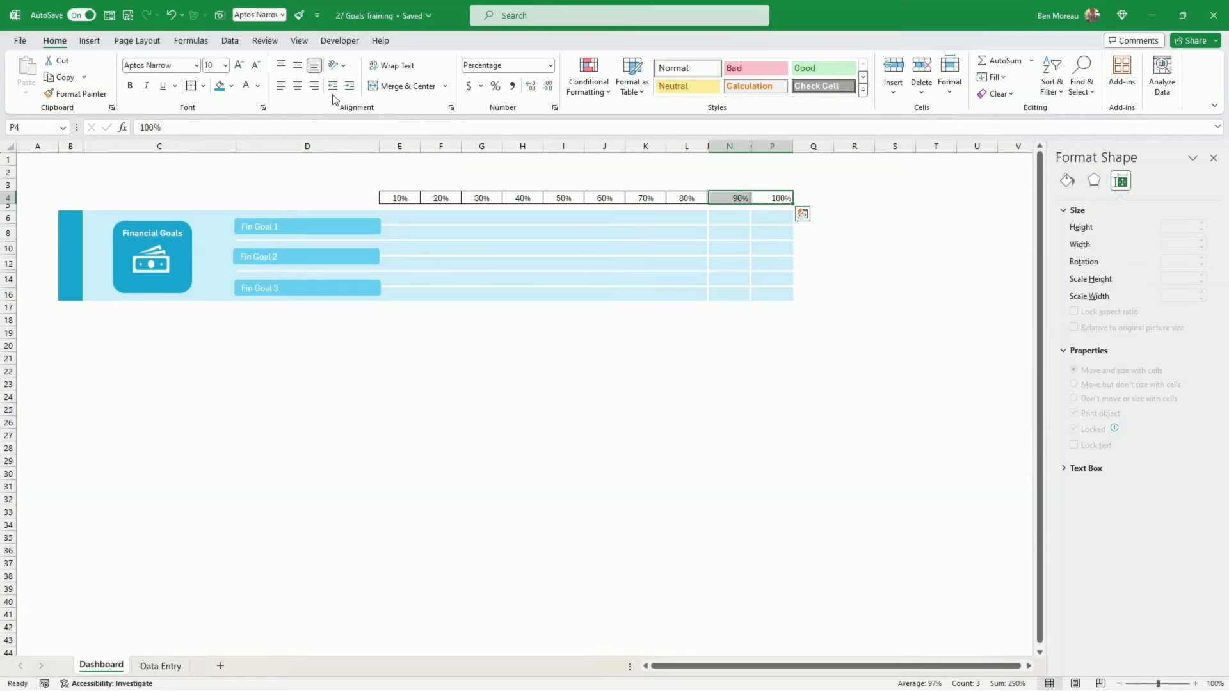
click(297, 85)
click(771, 445)
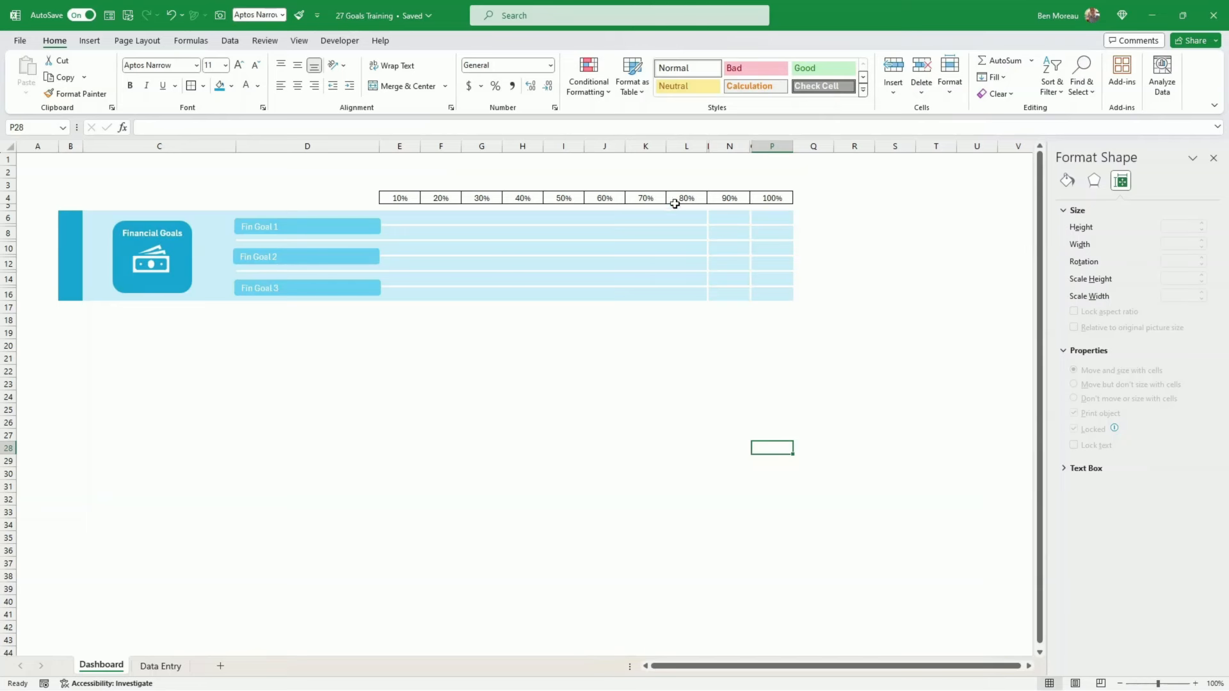
click(396, 226)
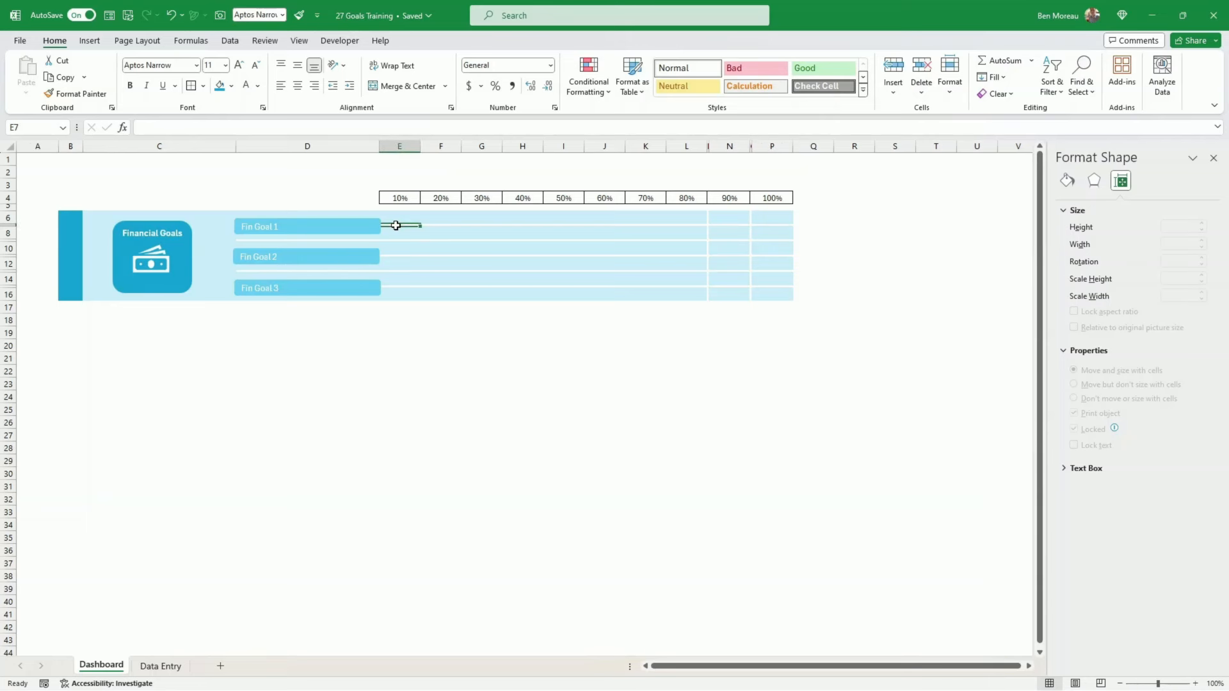
drag(396, 225, 637, 230)
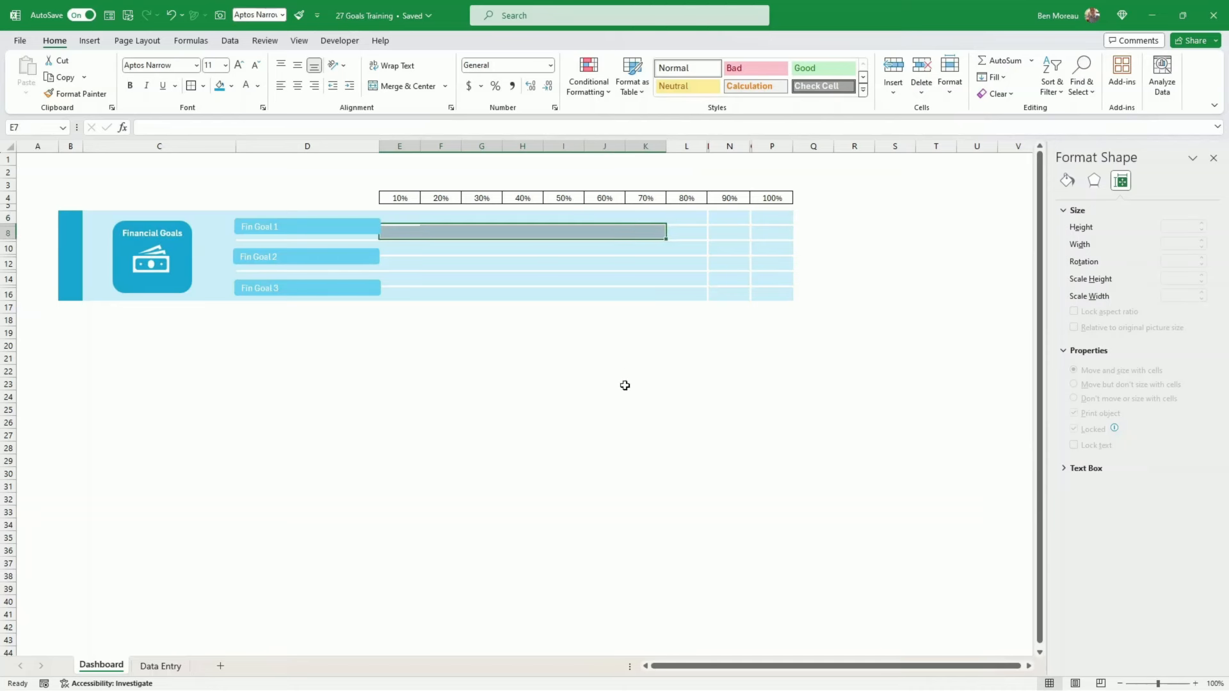
click(604, 422)
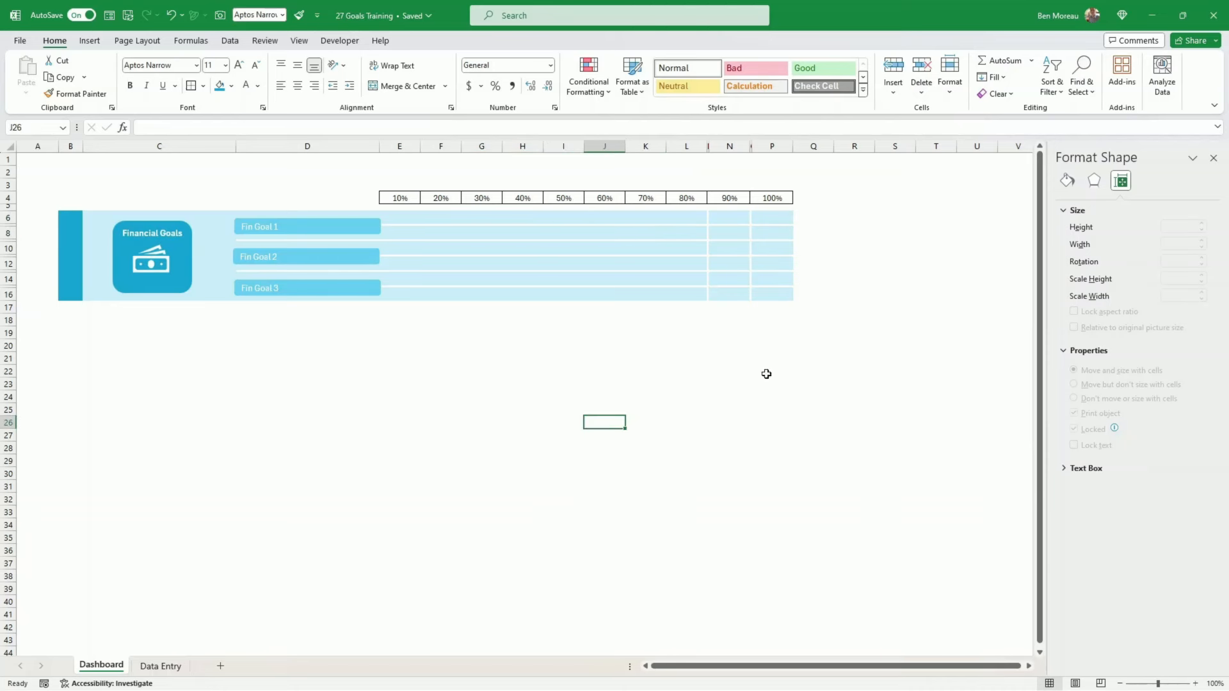
Create a new conditional formatting rule for cell E7 that uses a formula to determine which cells to format.
click(400, 221)
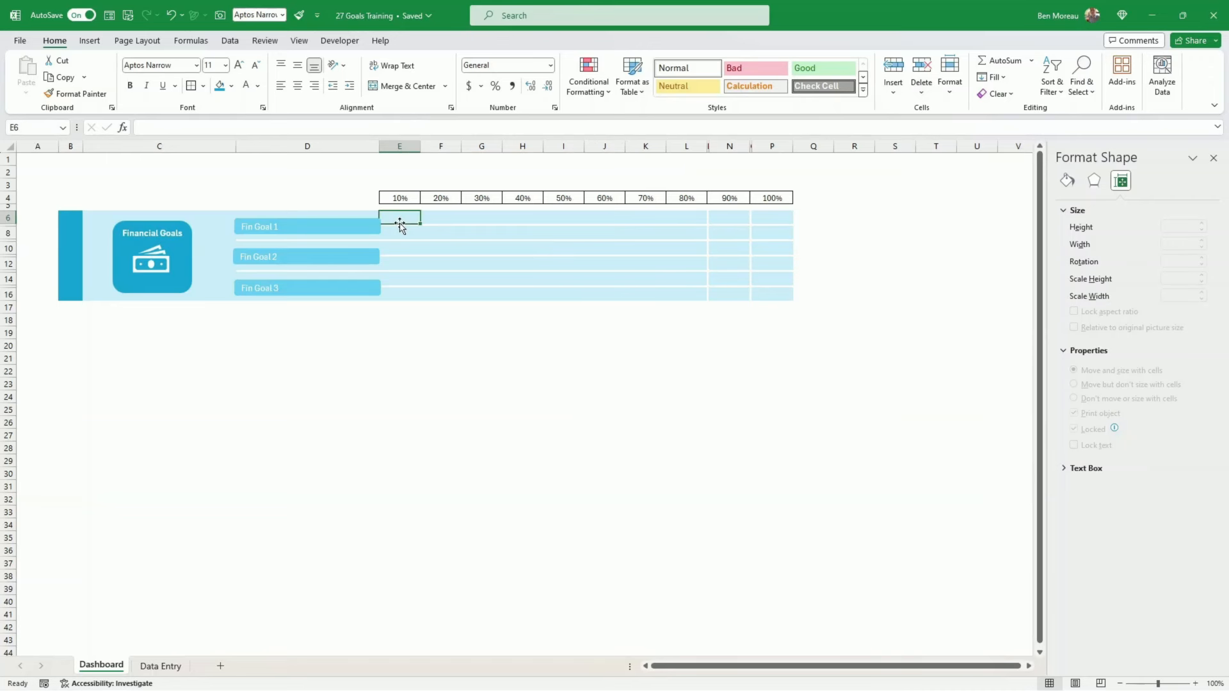
click(401, 226)
click(594, 91)
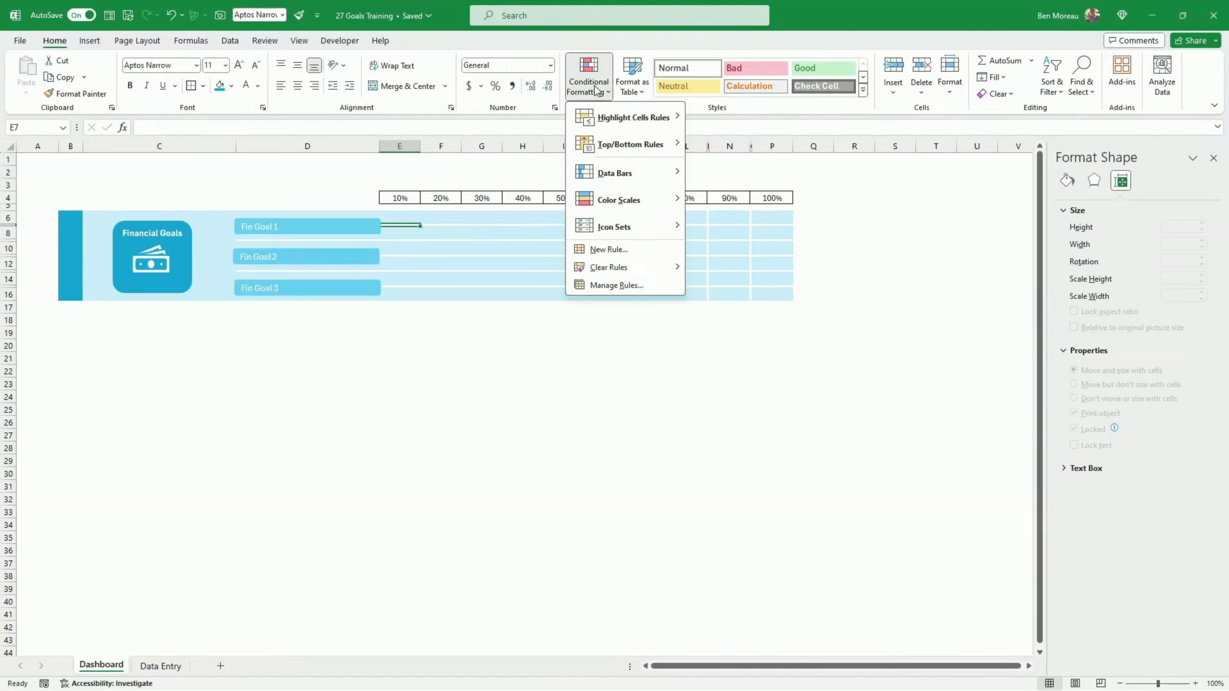
click(650, 287)
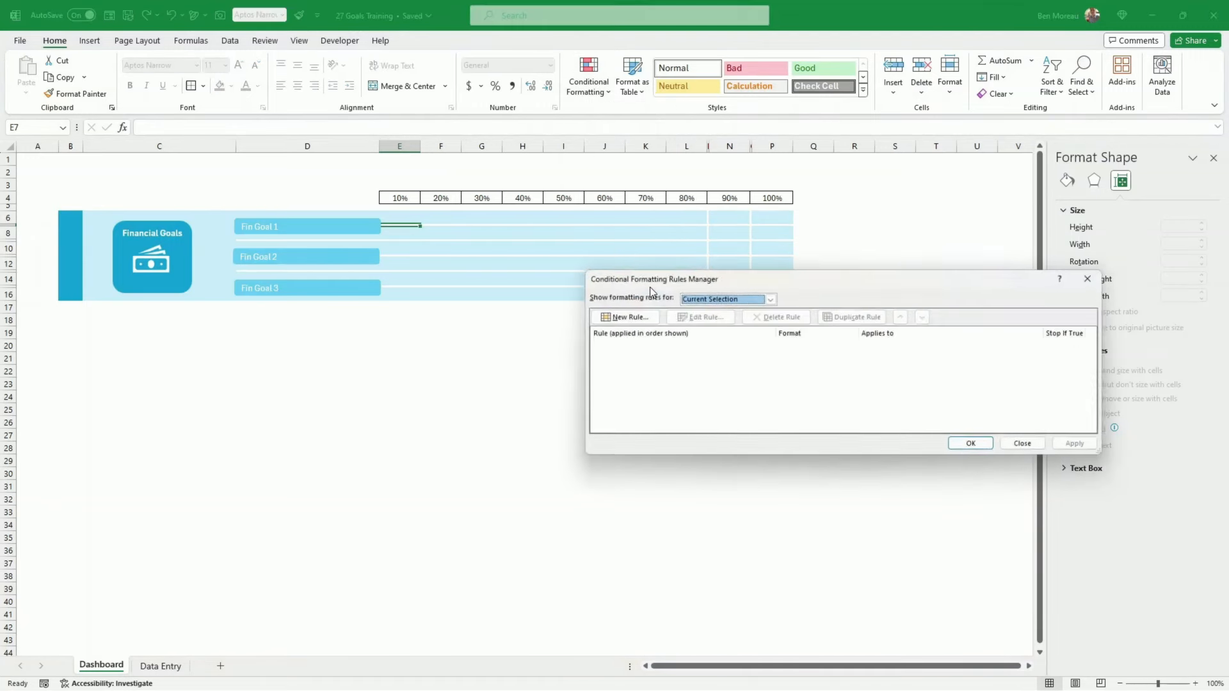
click(628, 317)
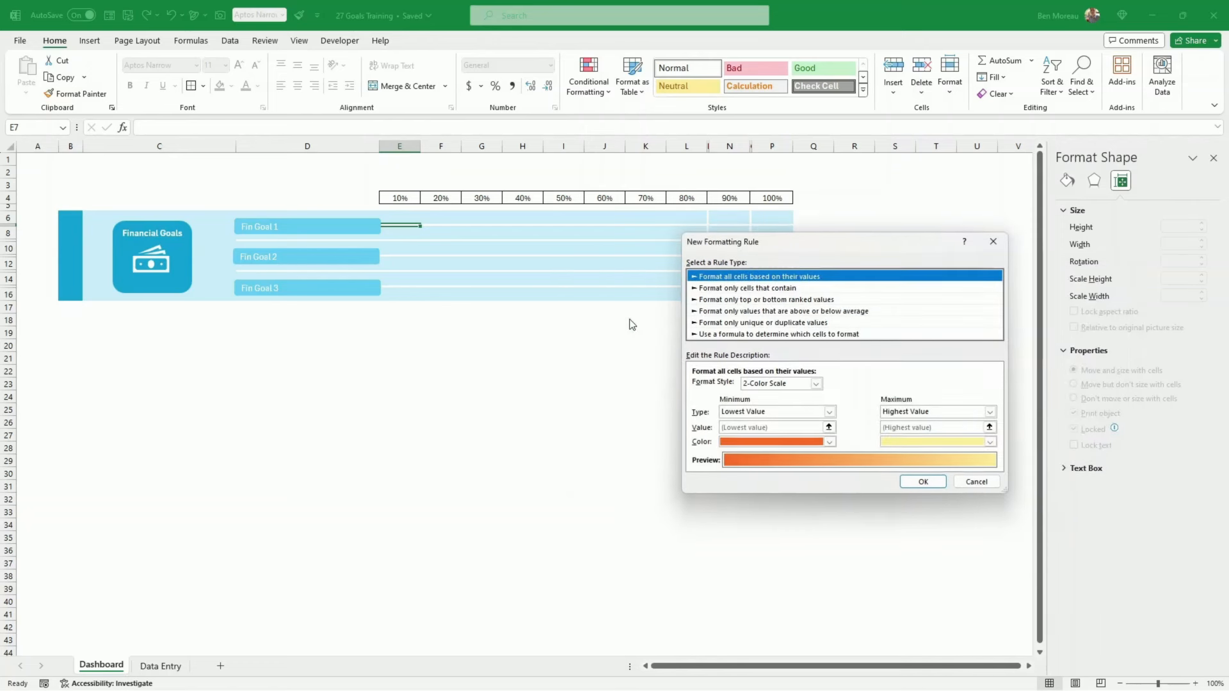
click(741, 334)
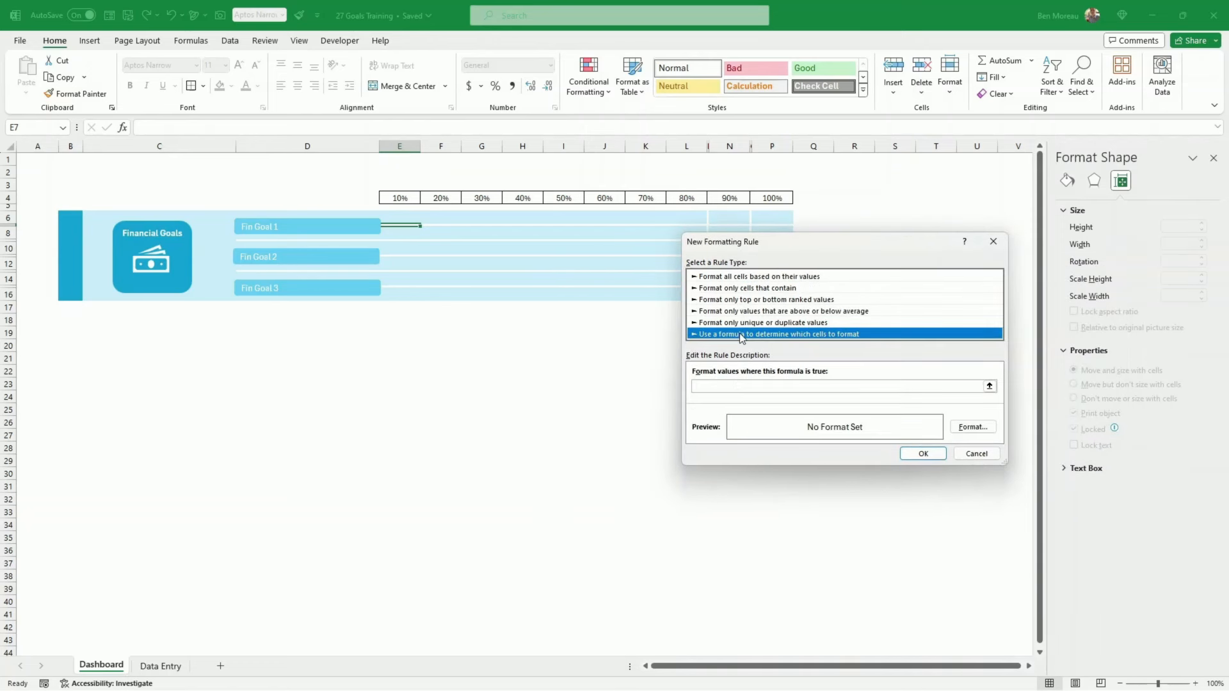
click(702, 383)
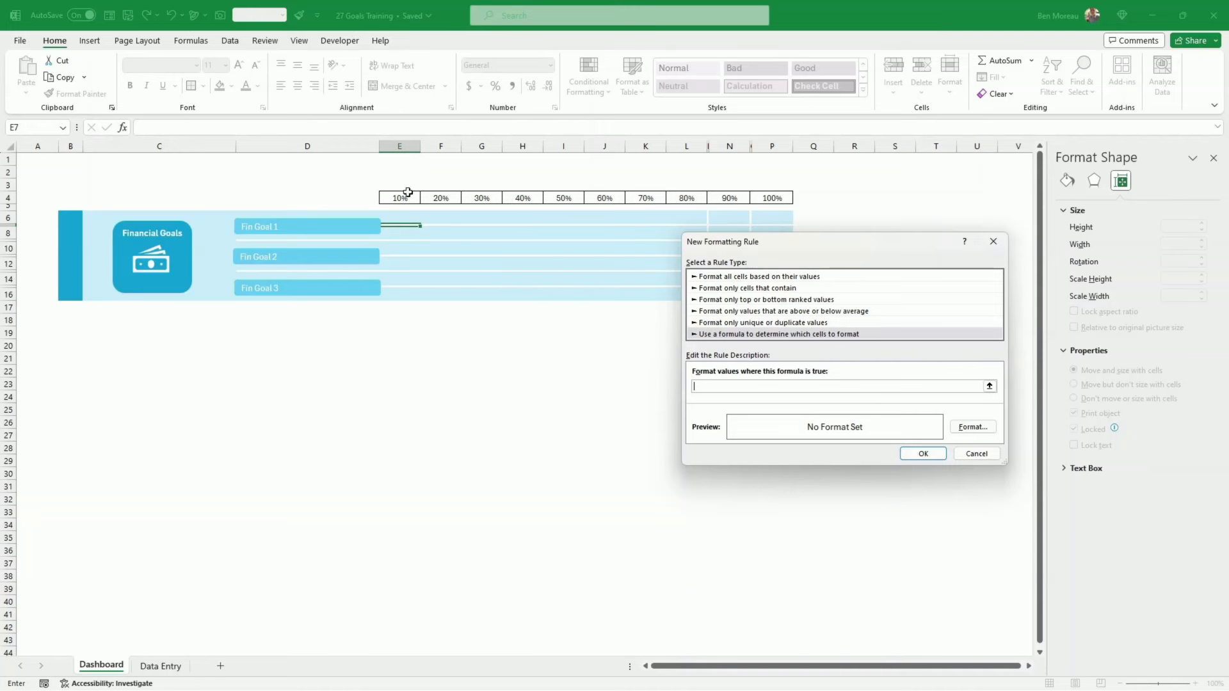
Enter the rule formula =Goal11>=Dashboard!E$4, keeping the column reference relative and the row absolute.
click(160, 667)
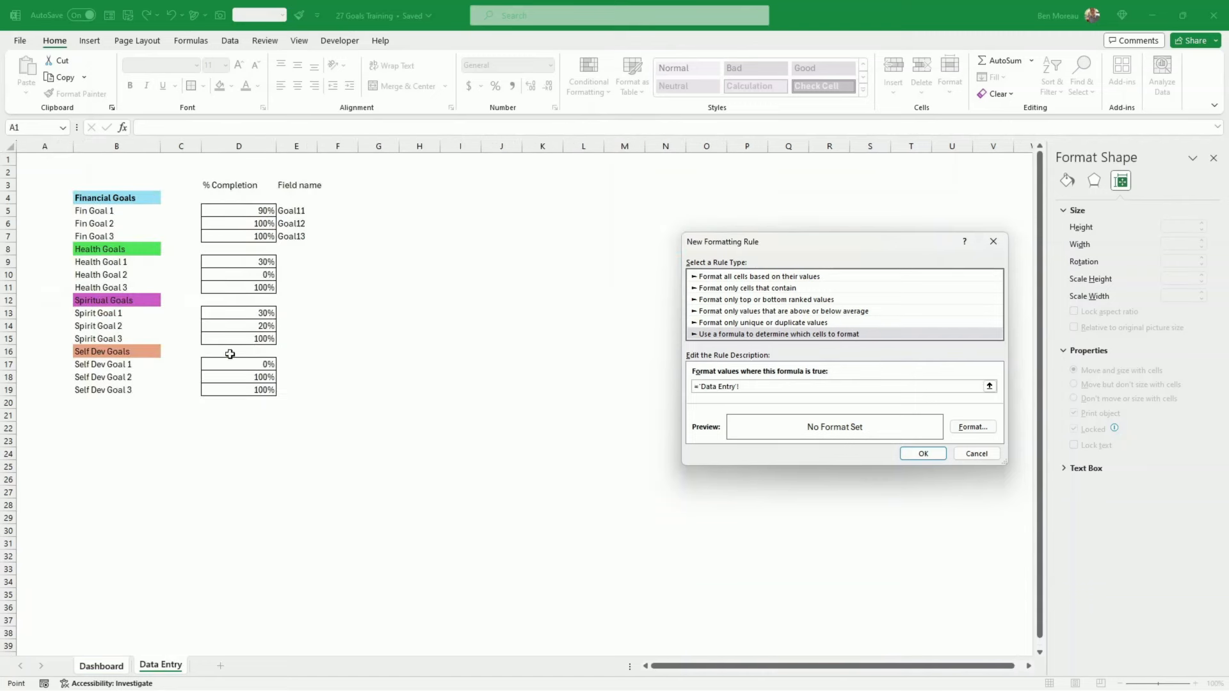
click(116, 666)
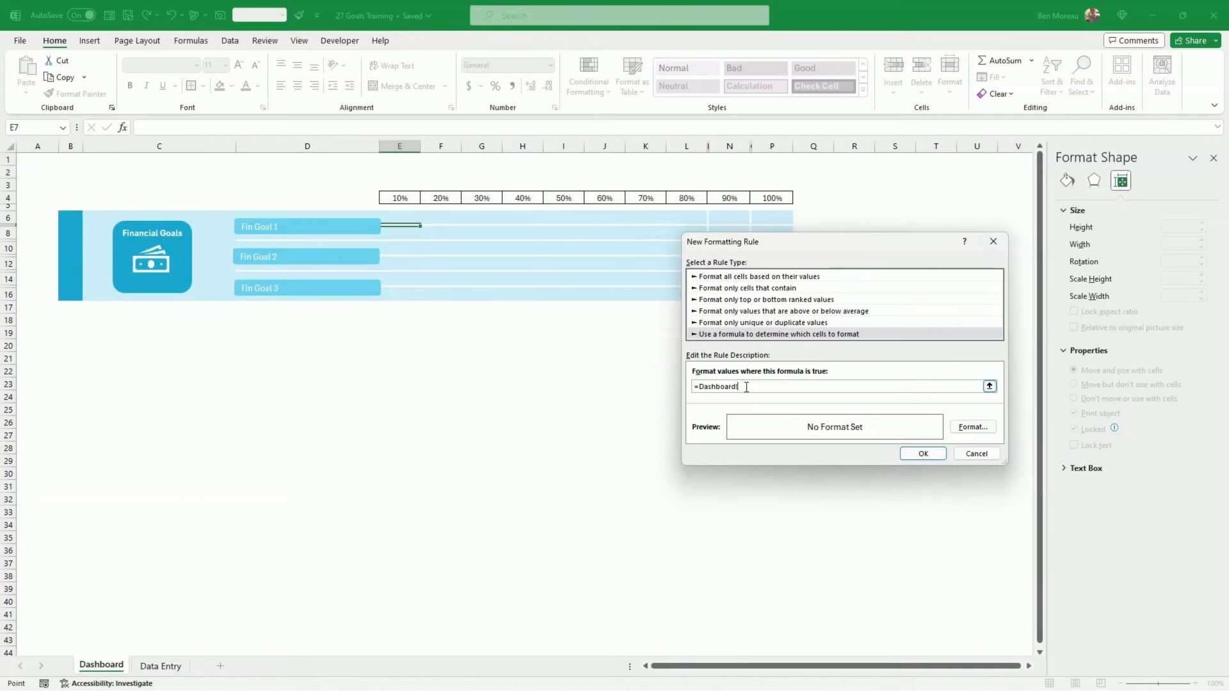
drag(738, 387, 701, 384)
text(()
click(398, 196)
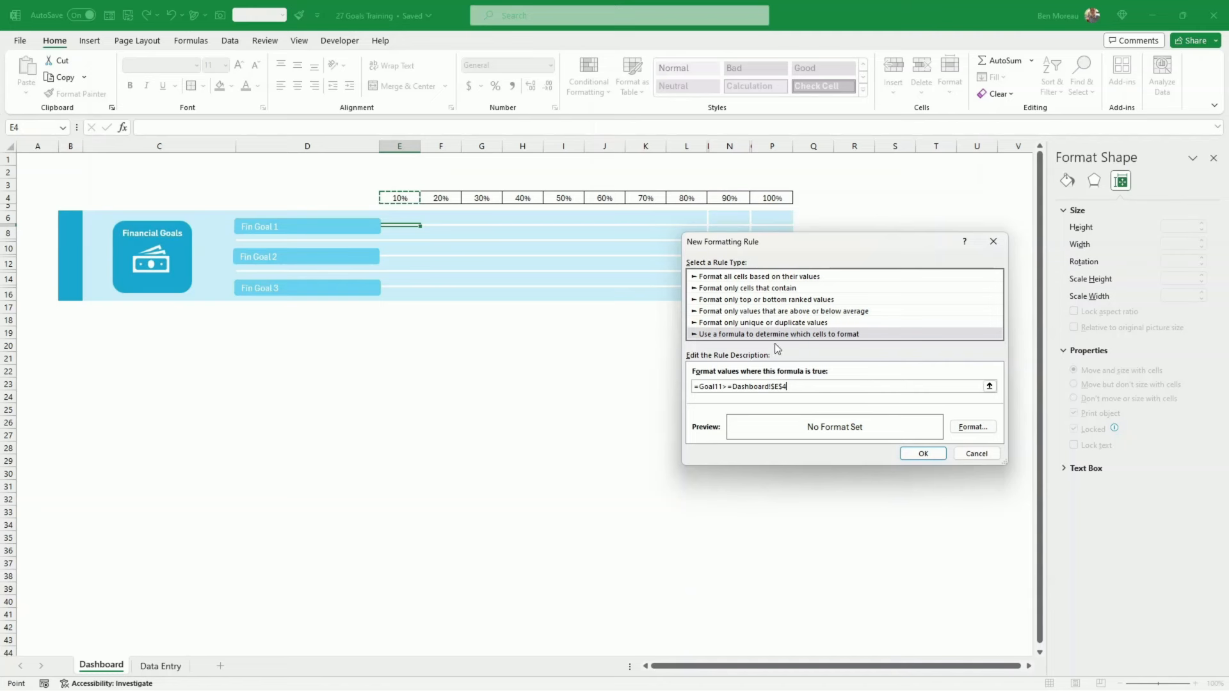
click(775, 388)
click(780, 388)
Give the rule a light blue fill matching the goal shapes and save the rule.
click(973, 428)
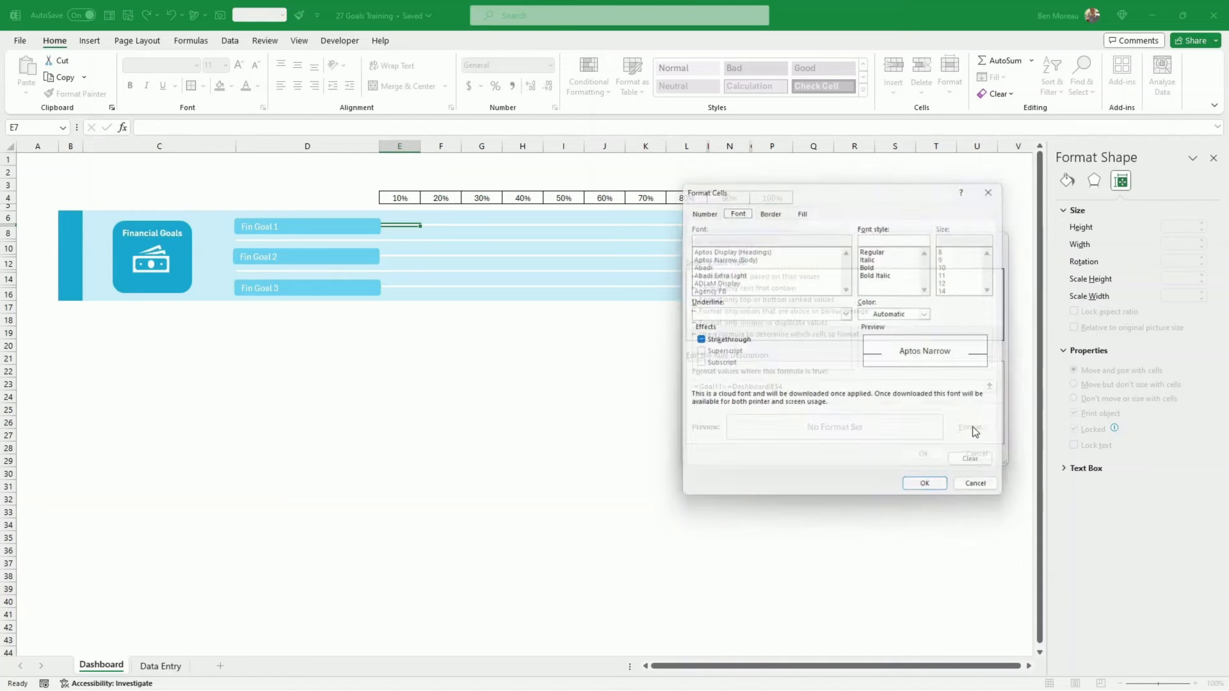
click(803, 208)
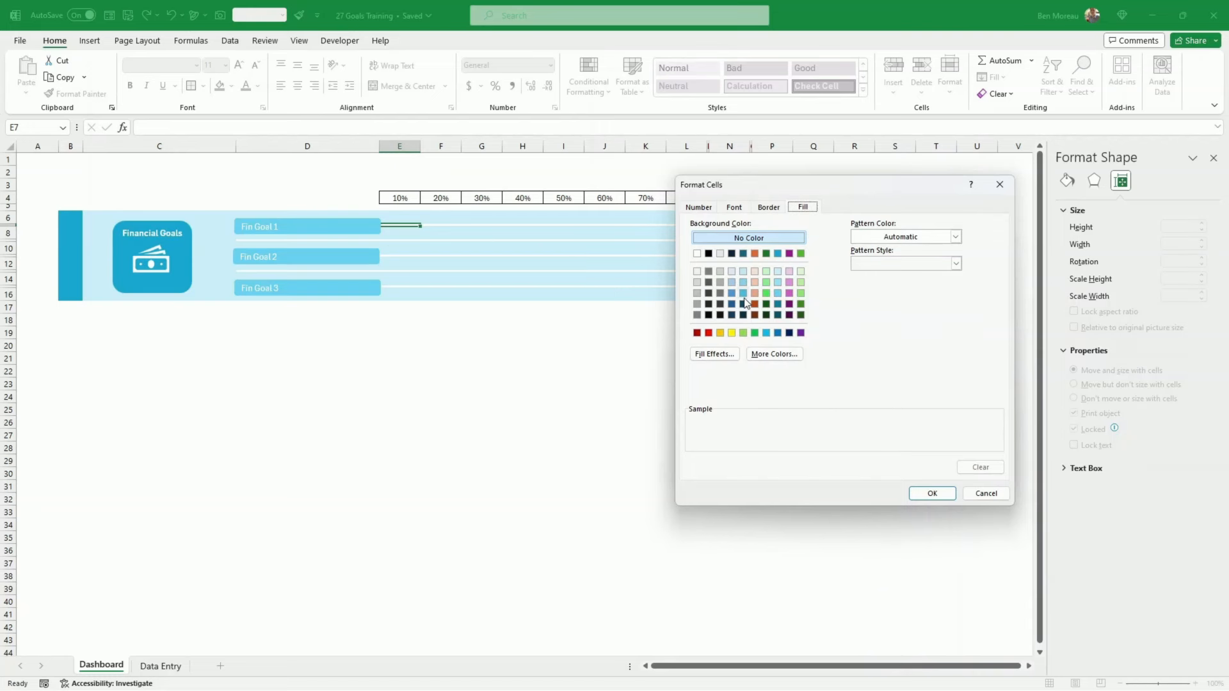
click(778, 294)
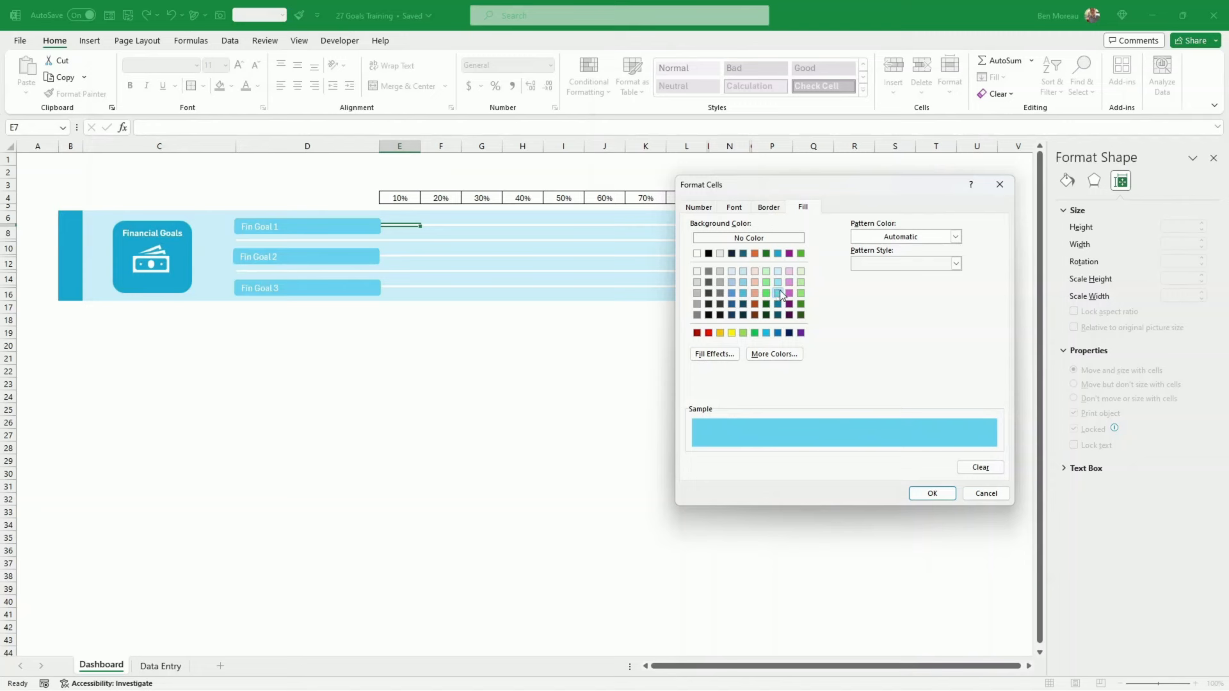
click(931, 494)
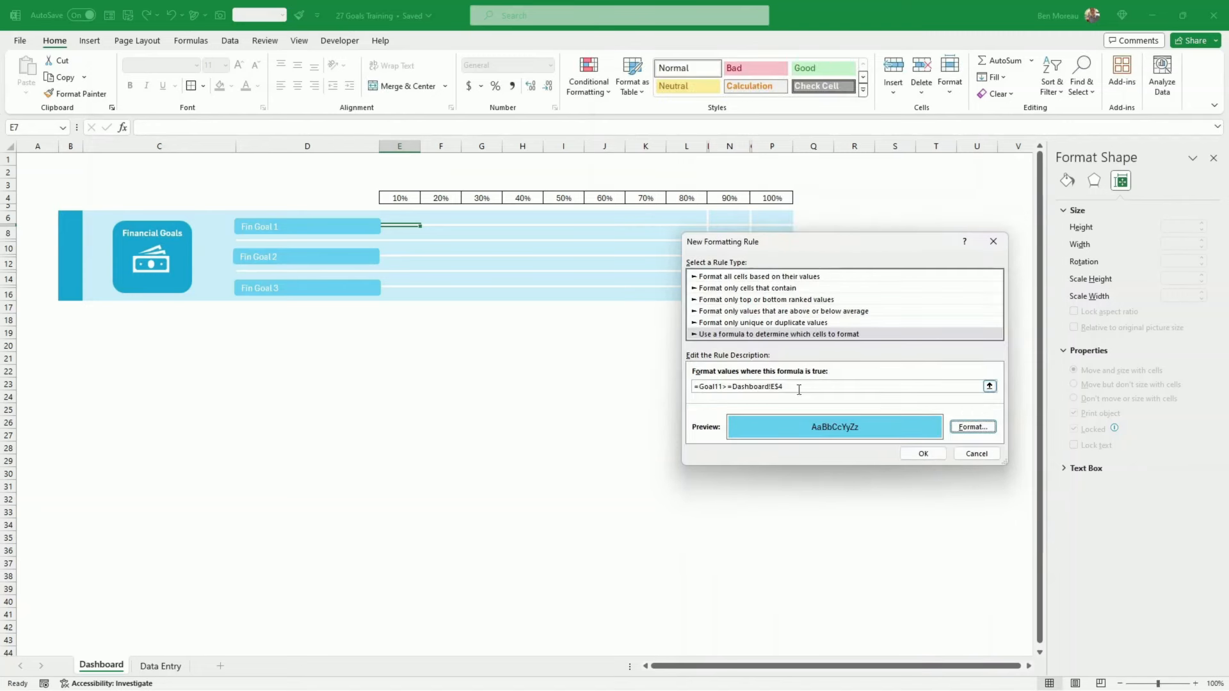
click(916, 454)
Set the Goal11 rule to apply to =$E$7:$P$7, apply it and close the rules manager.
click(890, 349)
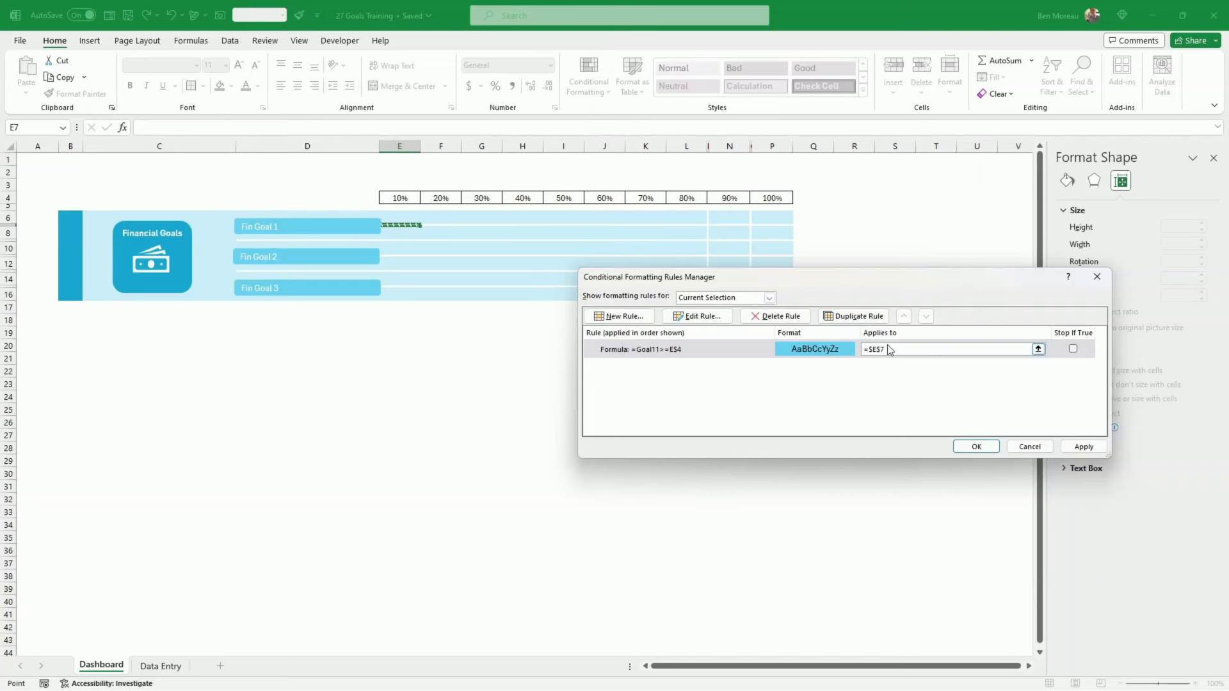
click(392, 225)
drag(391, 224, 771, 225)
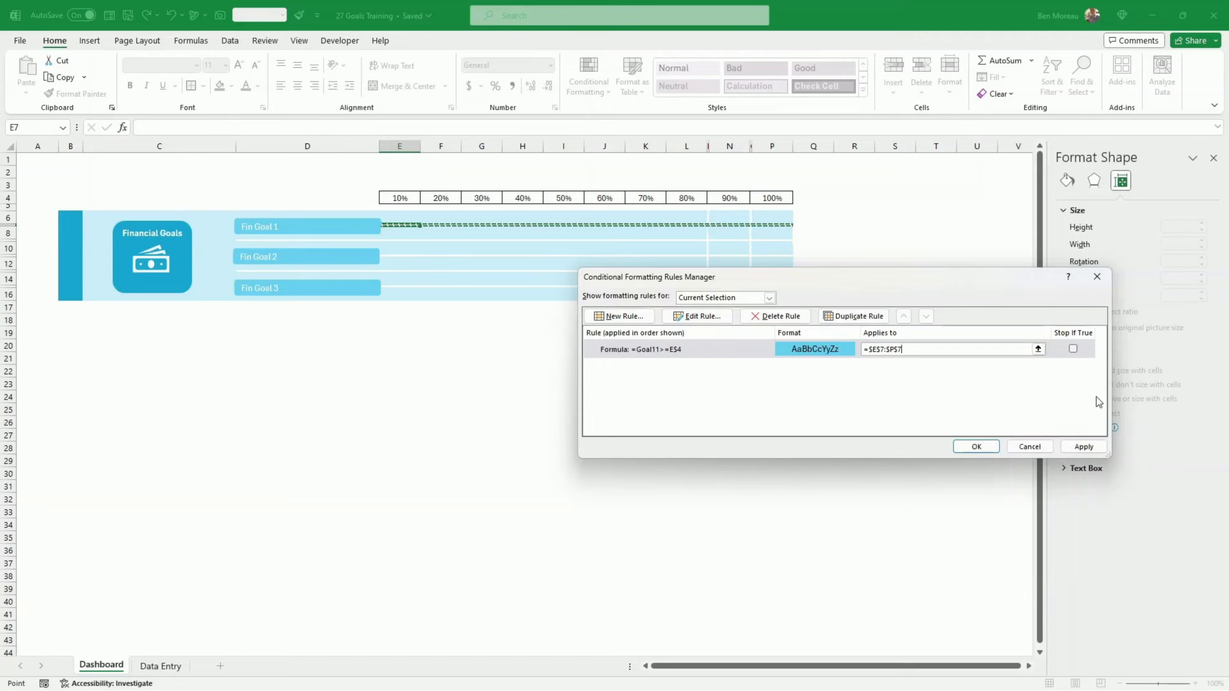
click(1083, 447)
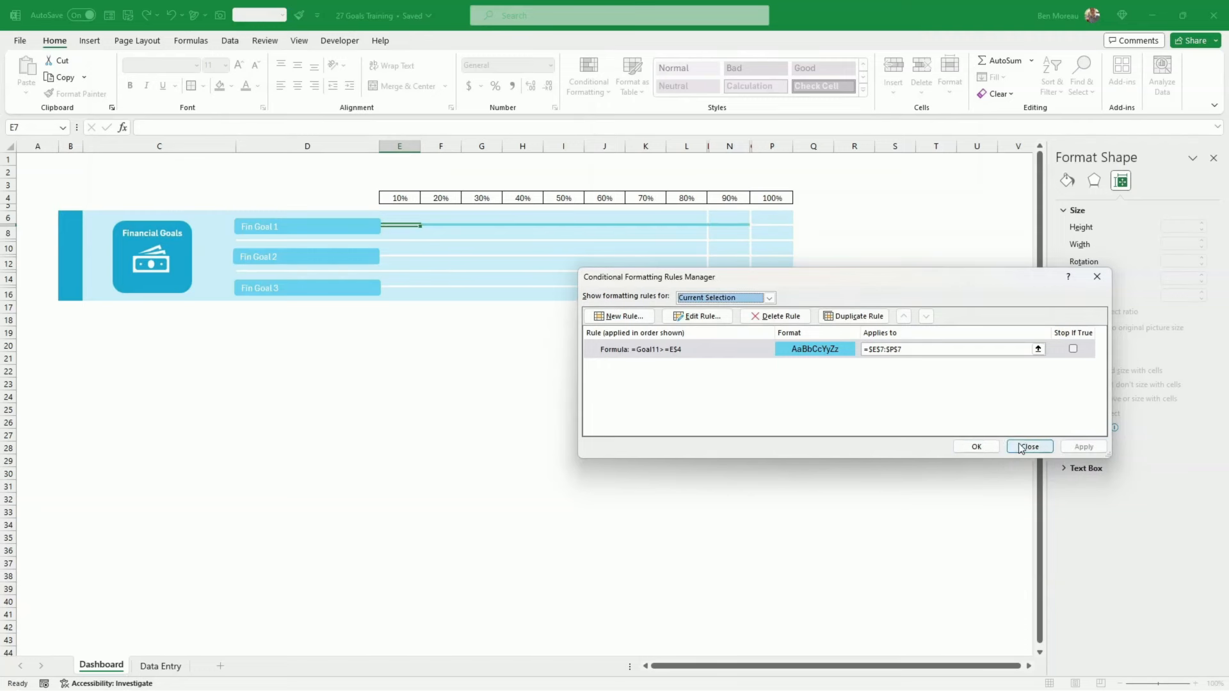
click(974, 447)
click(896, 449)
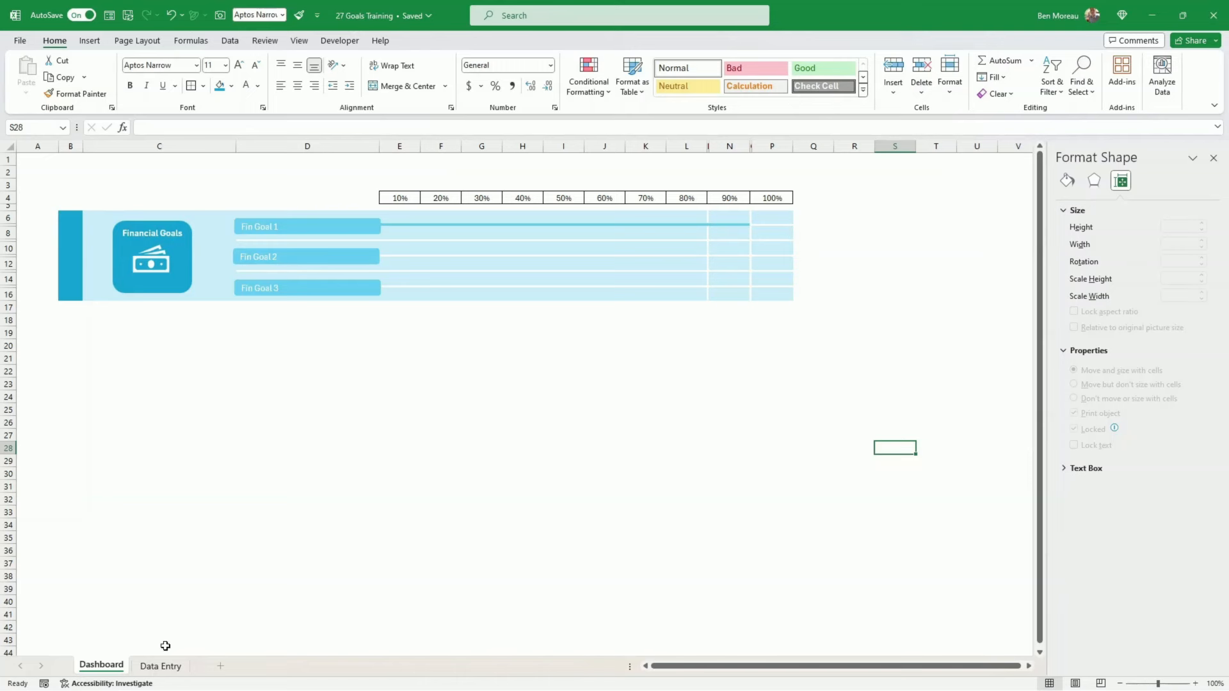
Set Fin Goal 1's completion to 20% on the Data Entry sheet and check its progress bar on the Dashboard.
click(160, 666)
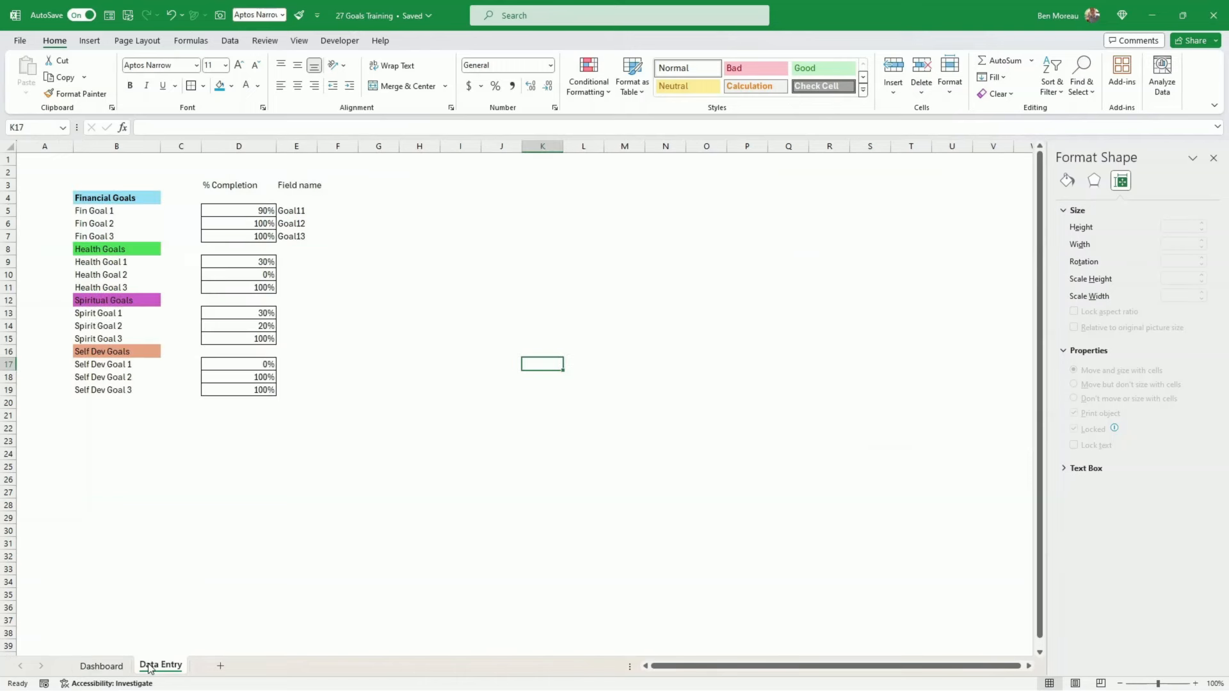
click(250, 216)
text(20)
key(Return)
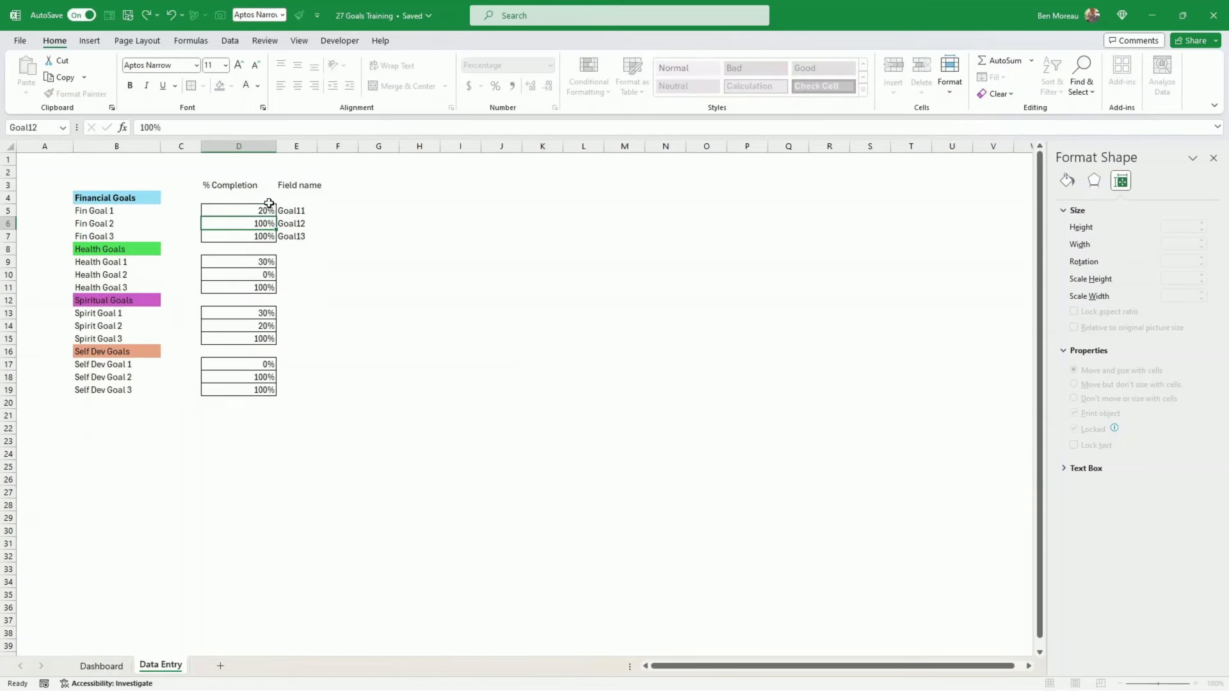
click(100, 666)
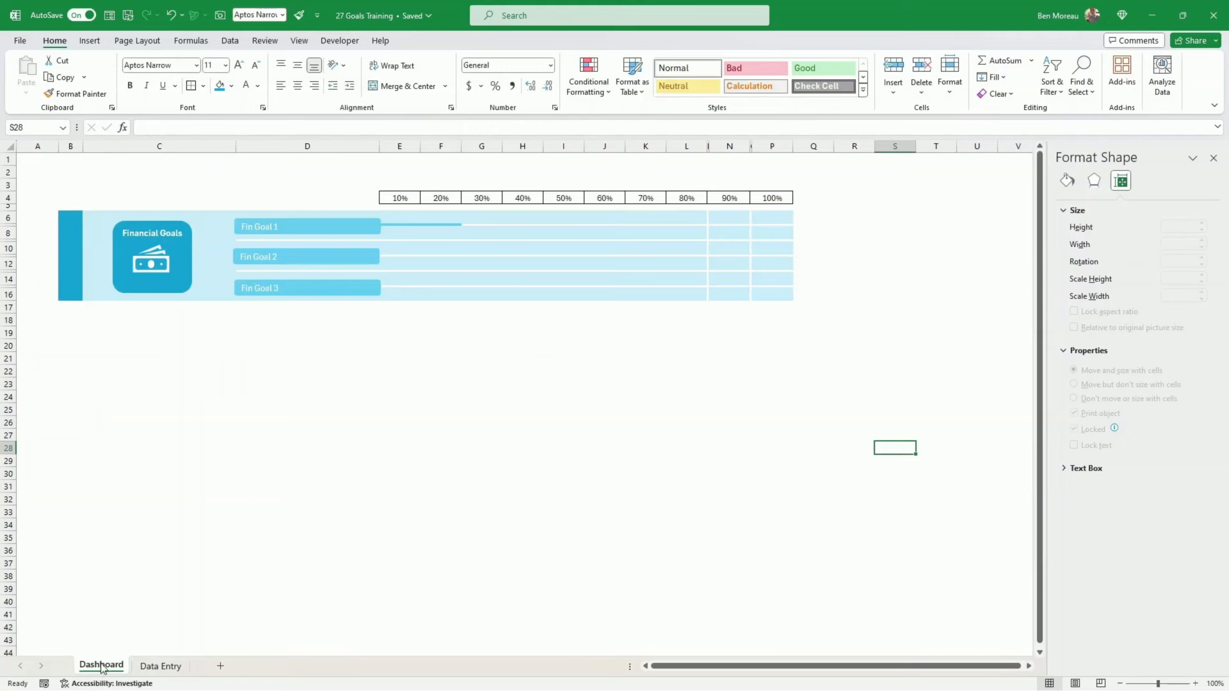
Test a Fin Goal 1 completion of 5% on the Data Entry sheet and view the Dashboard bar.
click(160, 668)
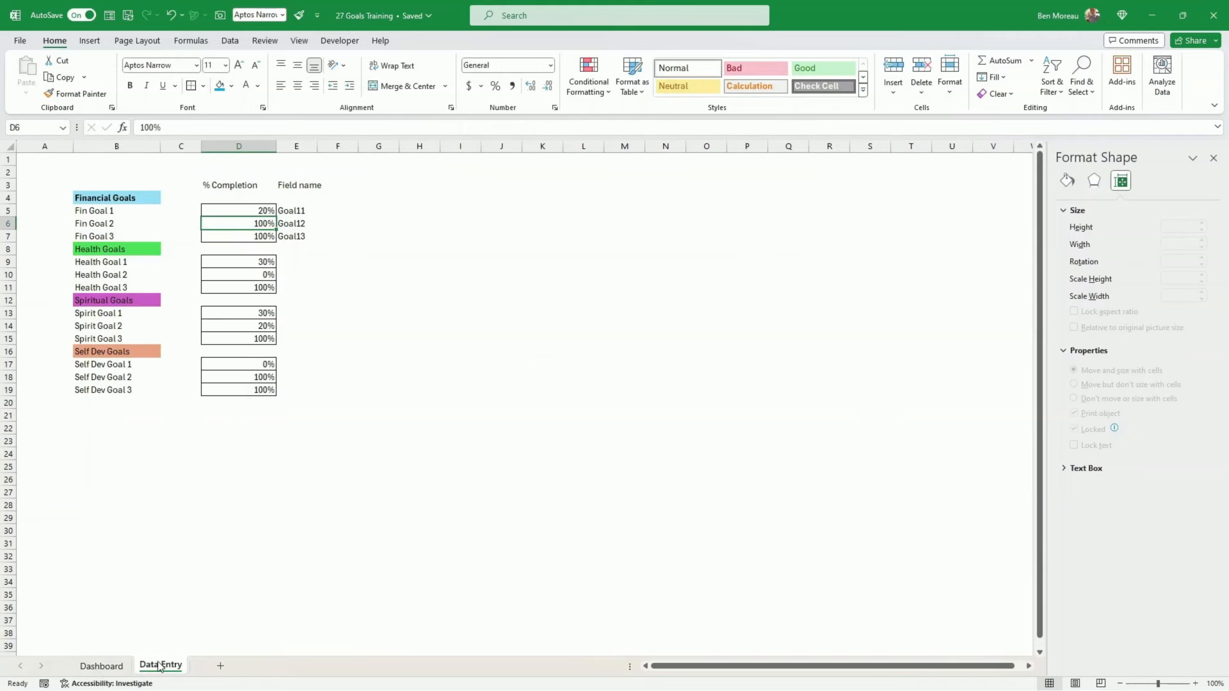
click(249, 212)
text(5)
key(Return)
click(116, 669)
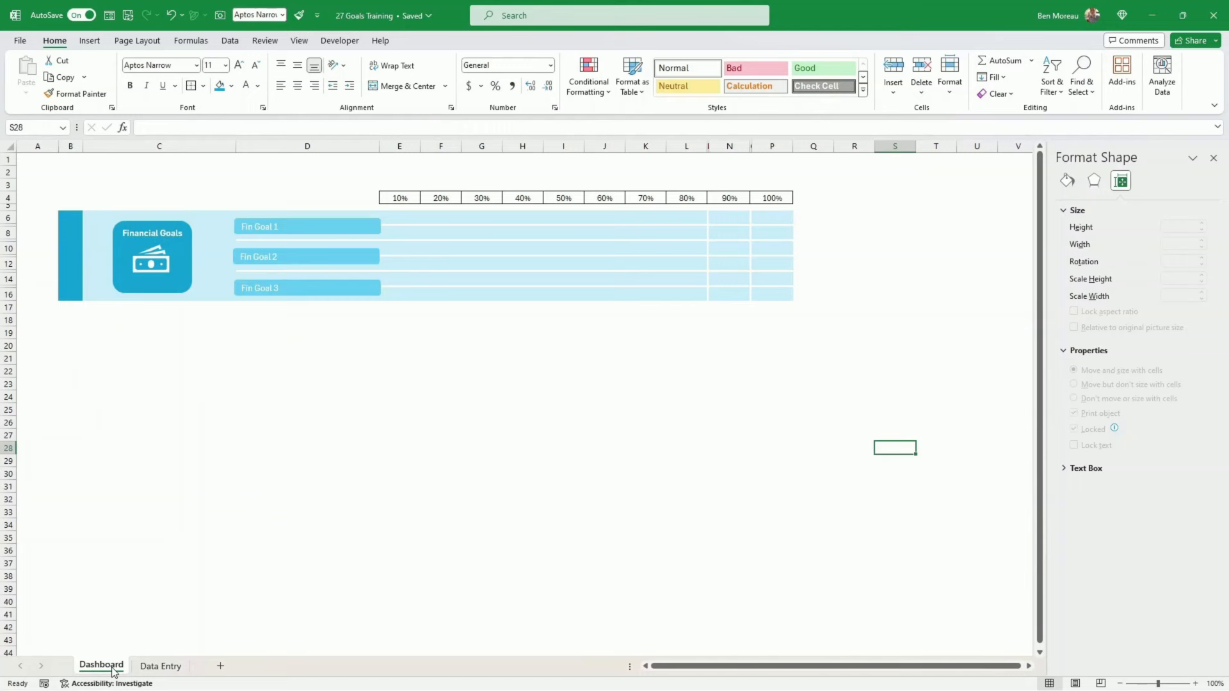
Change Fin Goal 1's completion to 10% on the Data Entry sheet and return to the Dashboard.
click(146, 669)
click(237, 209)
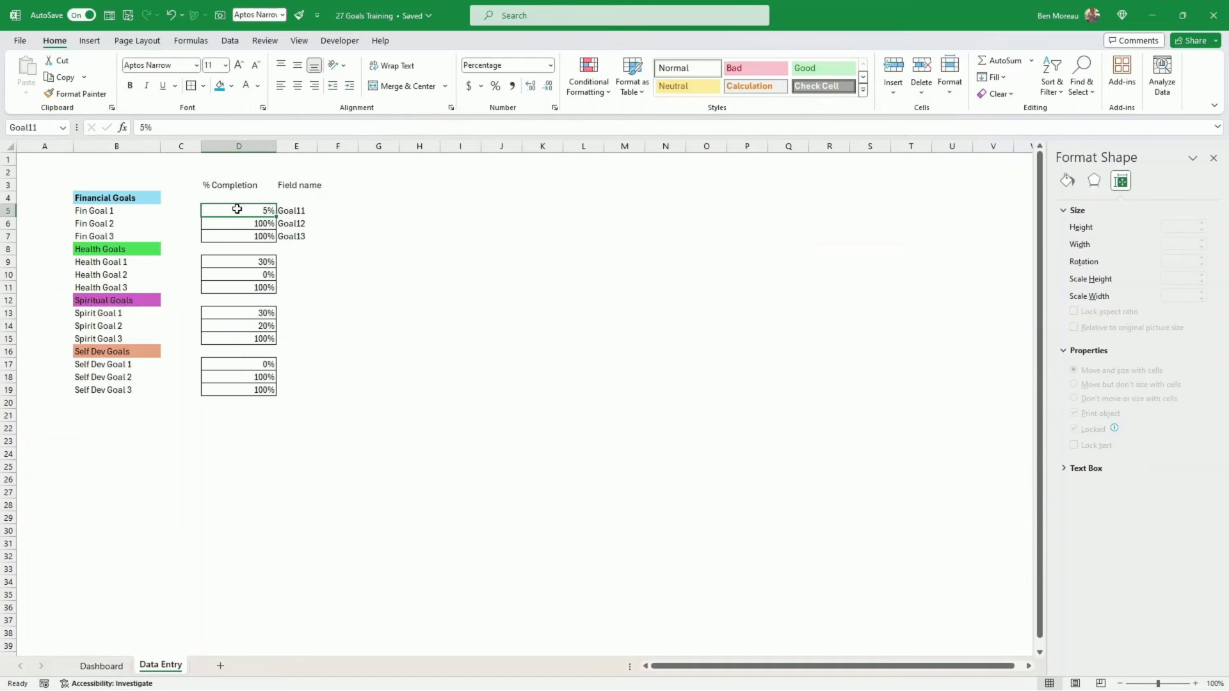
text(10)
key(Return)
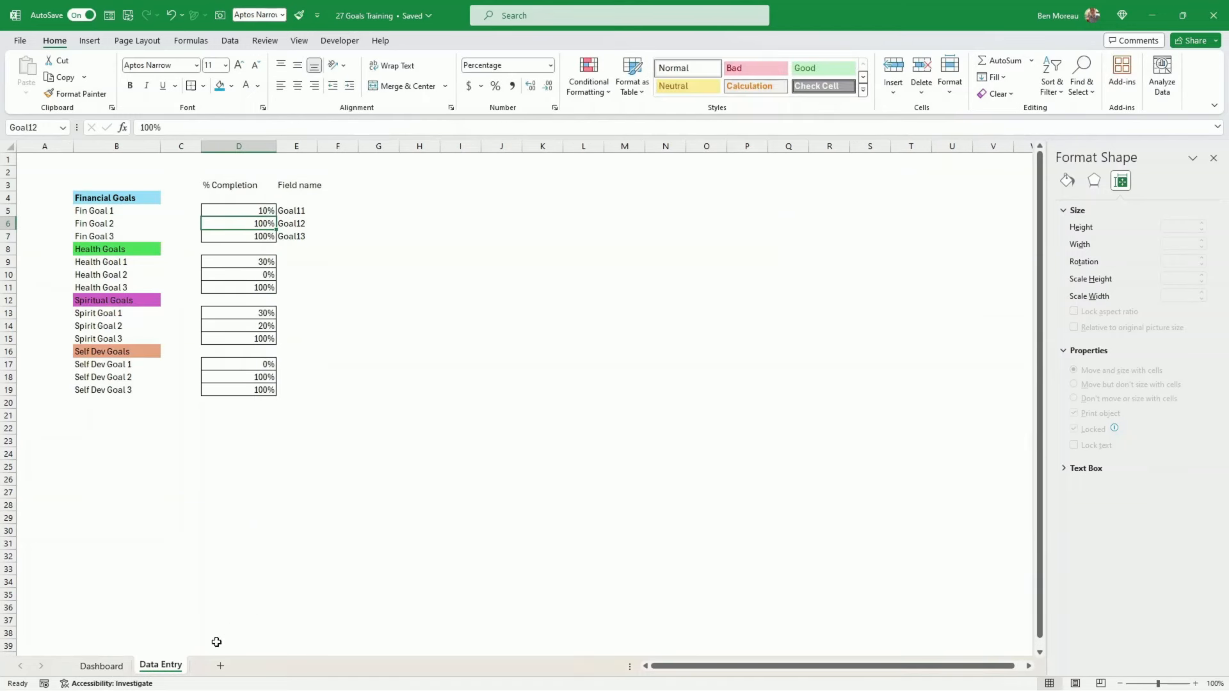
click(100, 667)
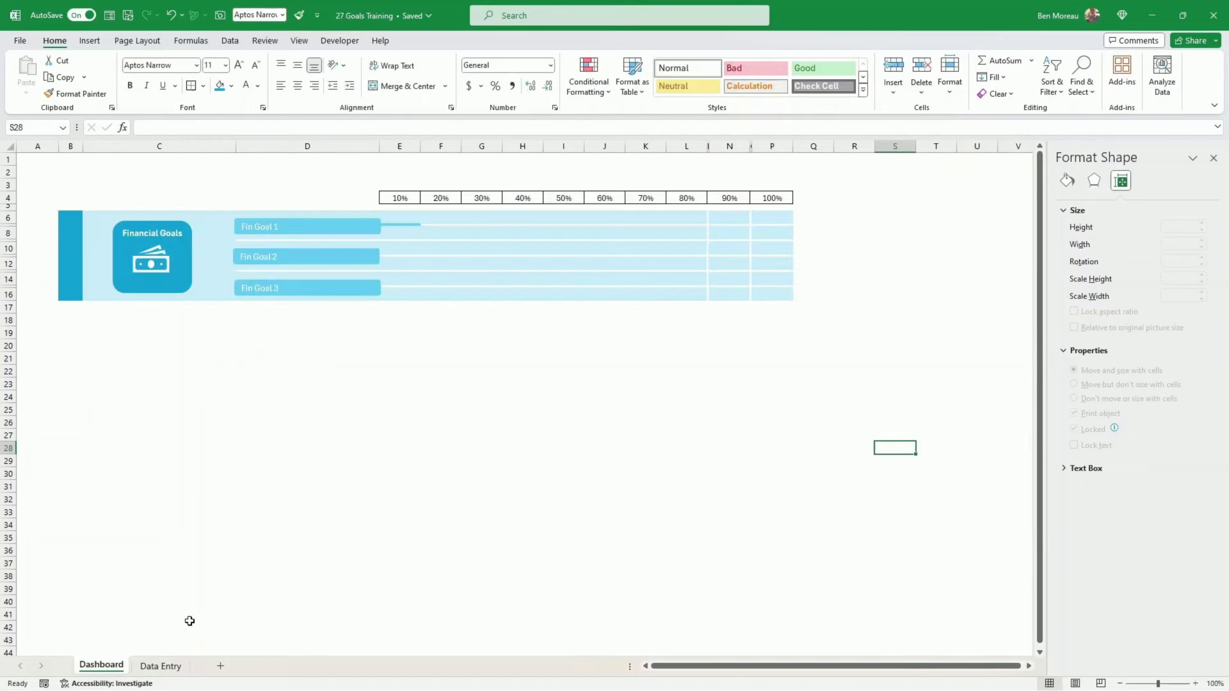
click(398, 482)
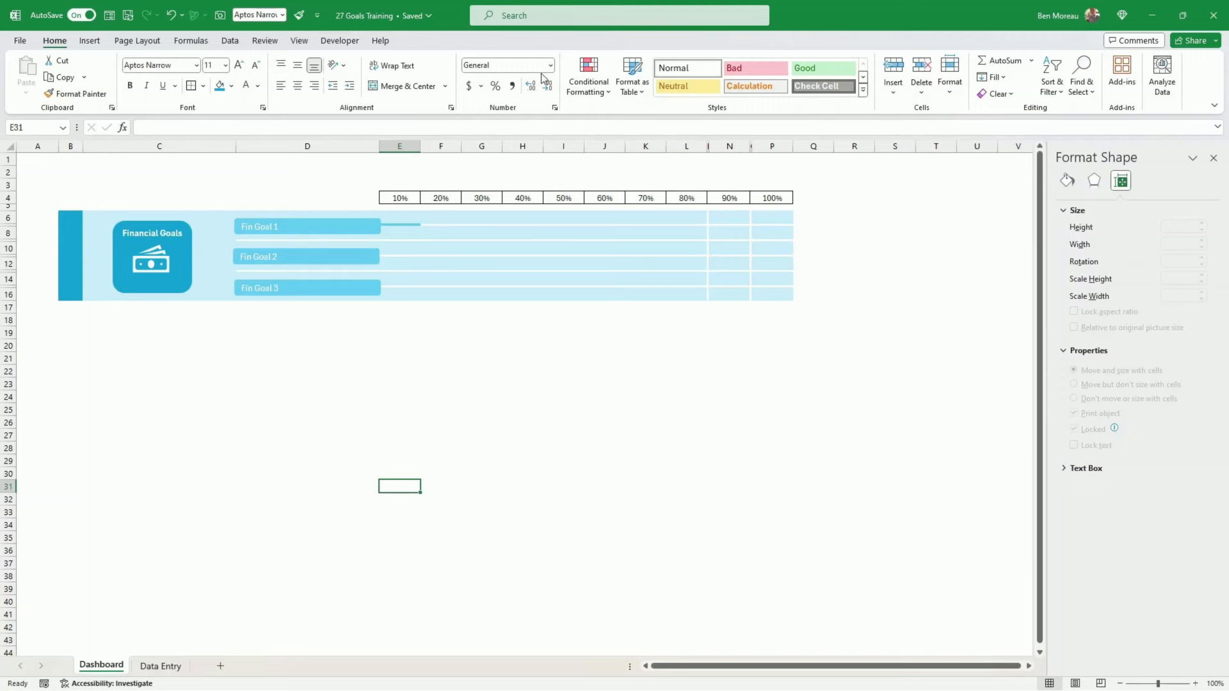
click(602, 92)
click(628, 285)
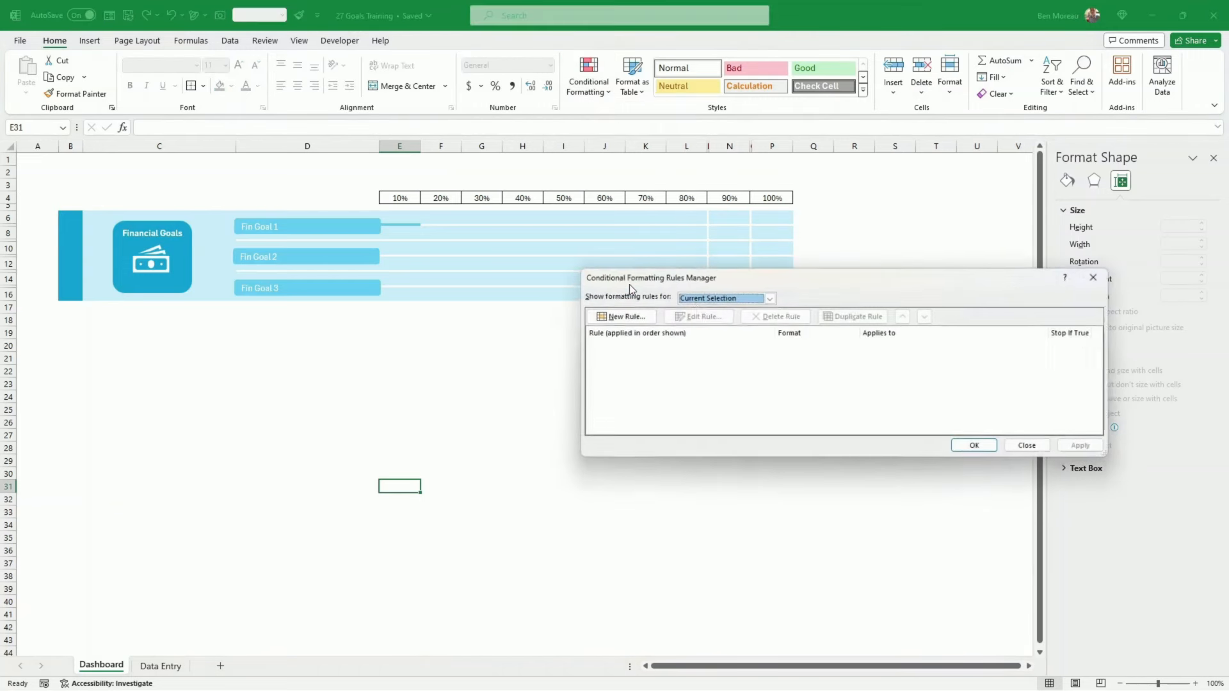
click(1030, 446)
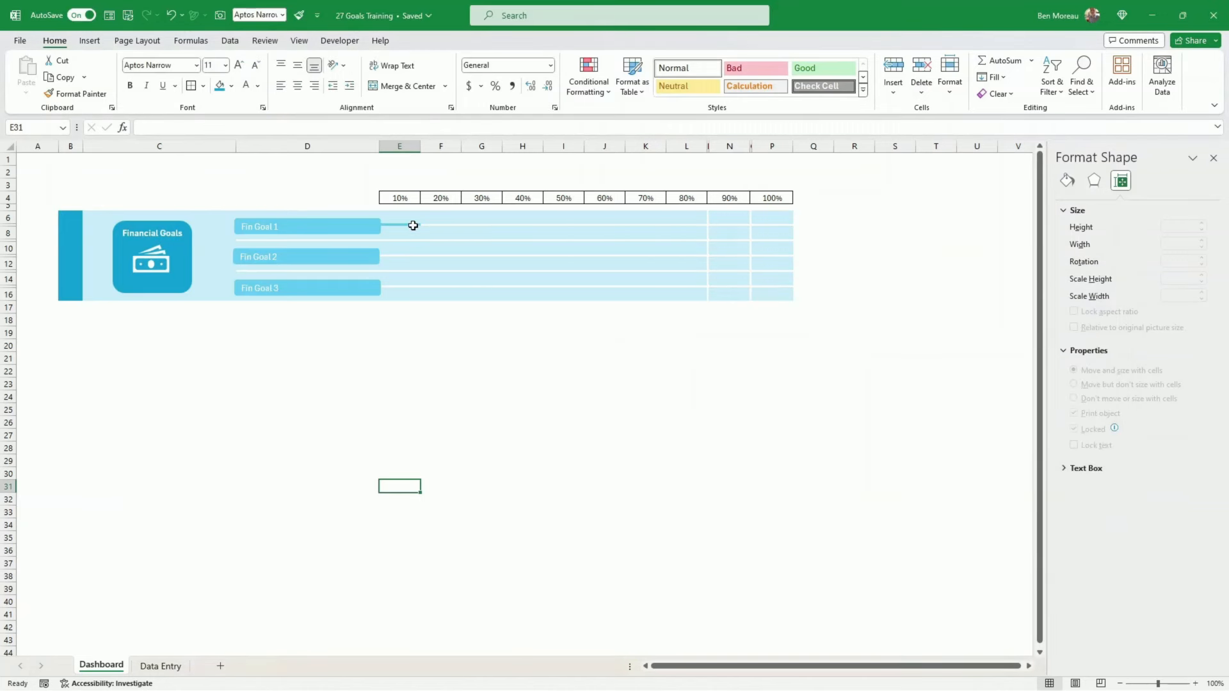
Open the conditional formatting rules for cell E7 and duplicate the Goal11 rule twice.
click(413, 226)
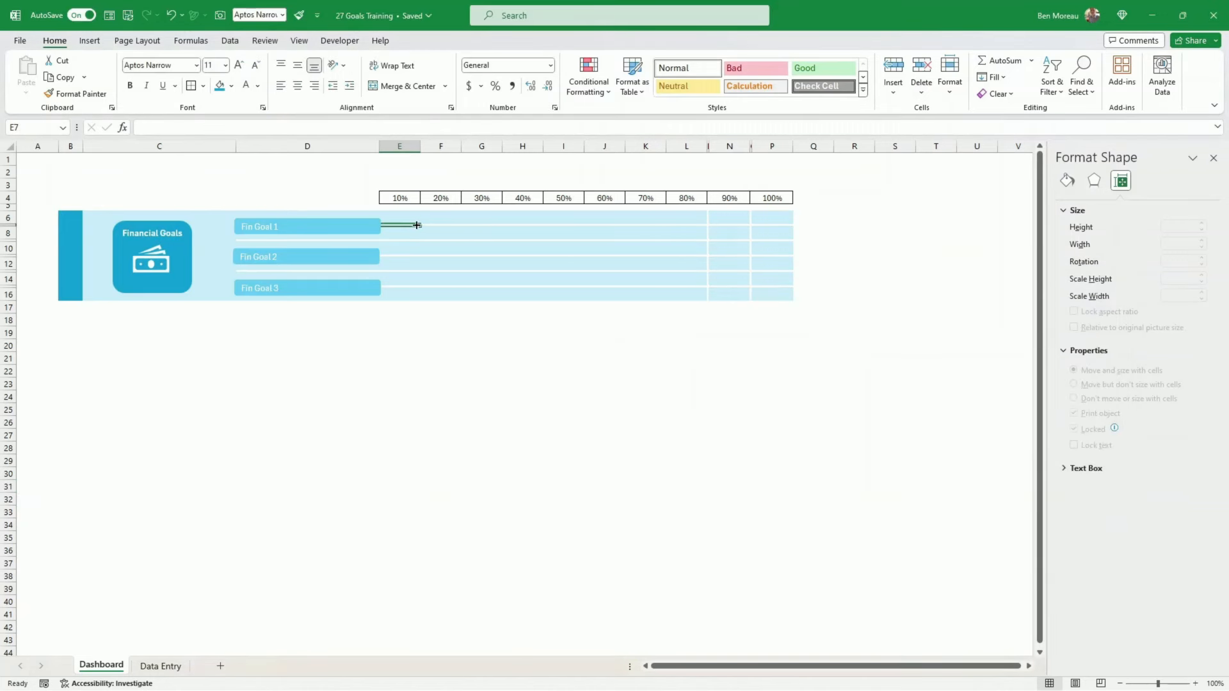
click(582, 86)
click(602, 284)
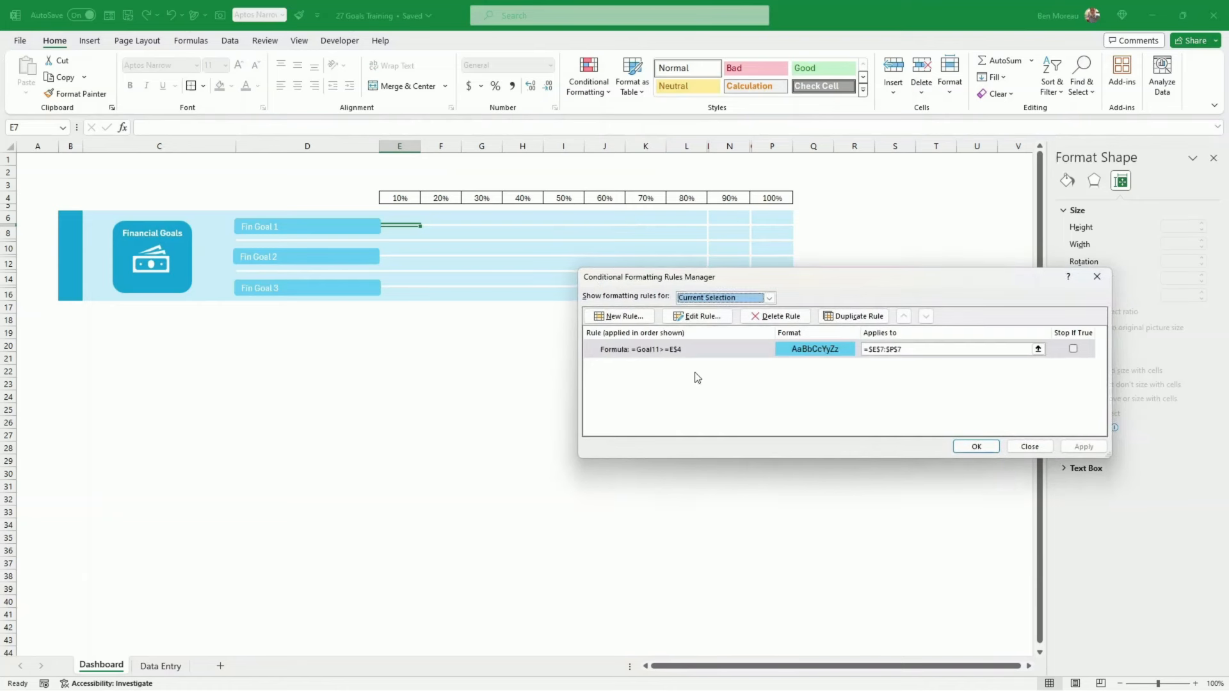
click(698, 352)
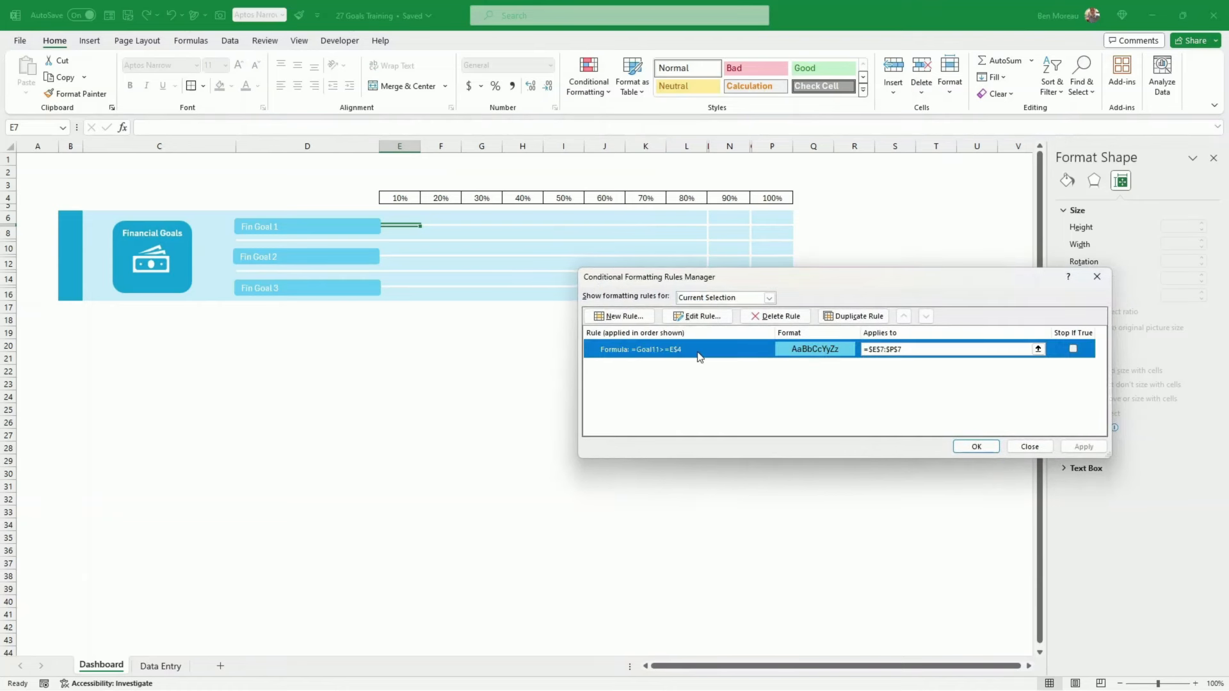
click(855, 316)
click(855, 316)
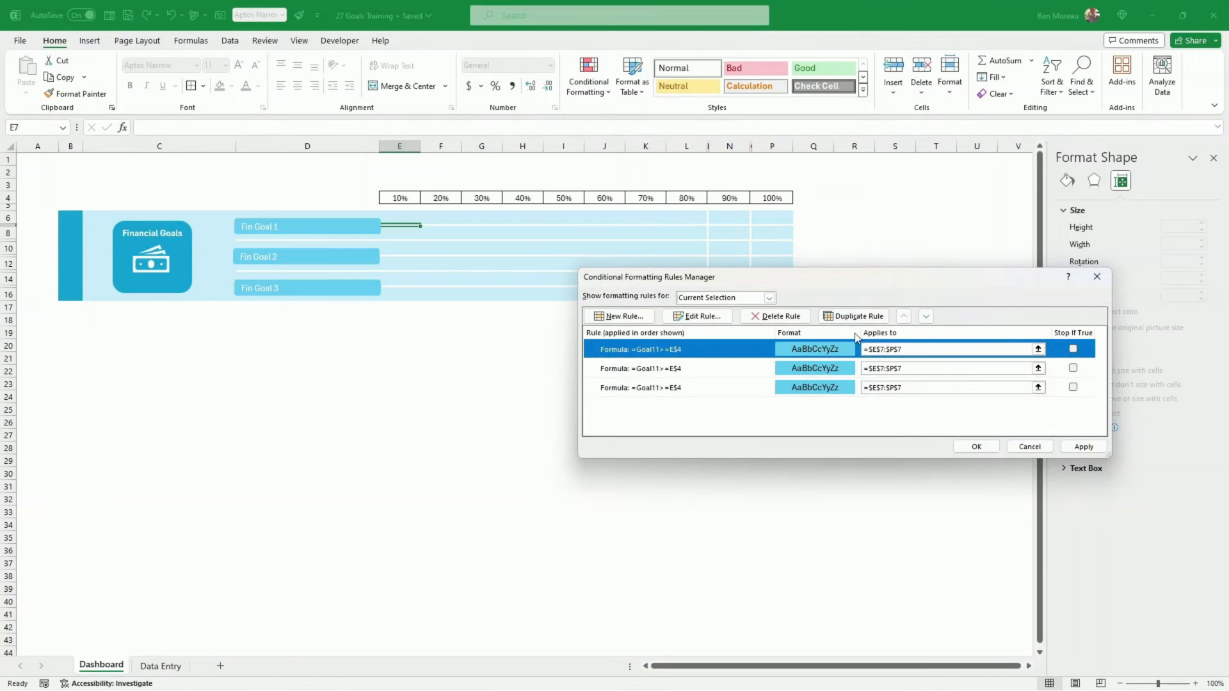
Change the second rule's formula to =Goal12>=E$4 and set it to apply to =$E$11:$P$11.
click(660, 372)
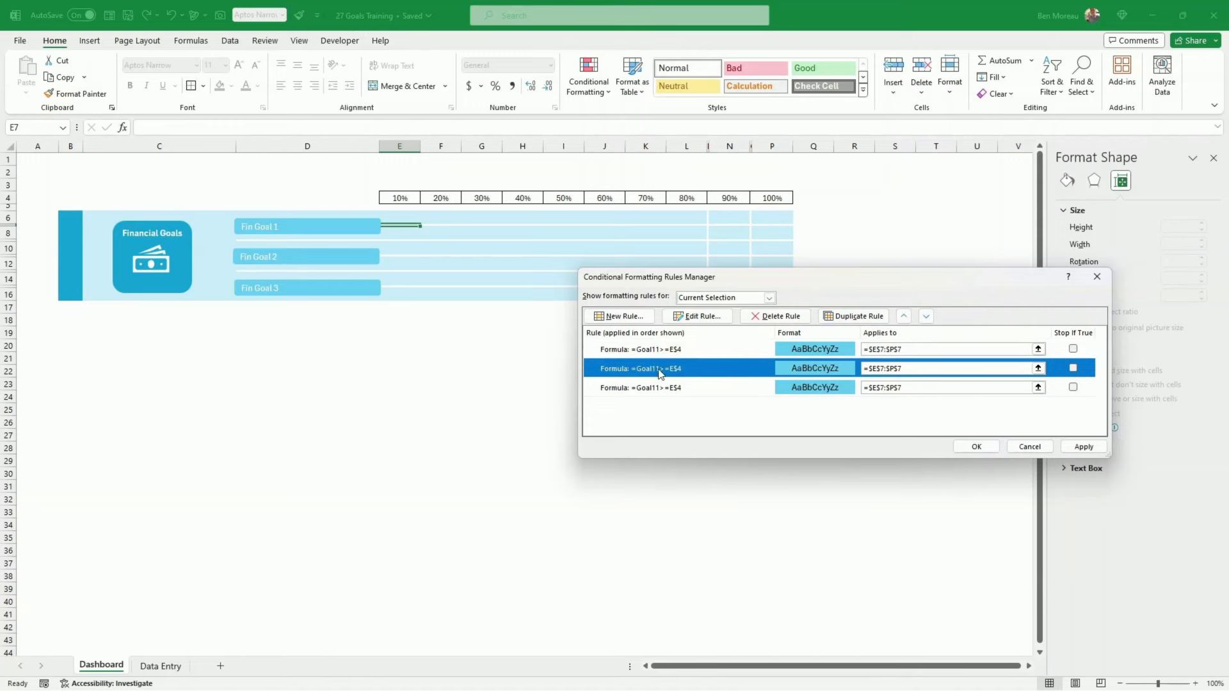
click(703, 316)
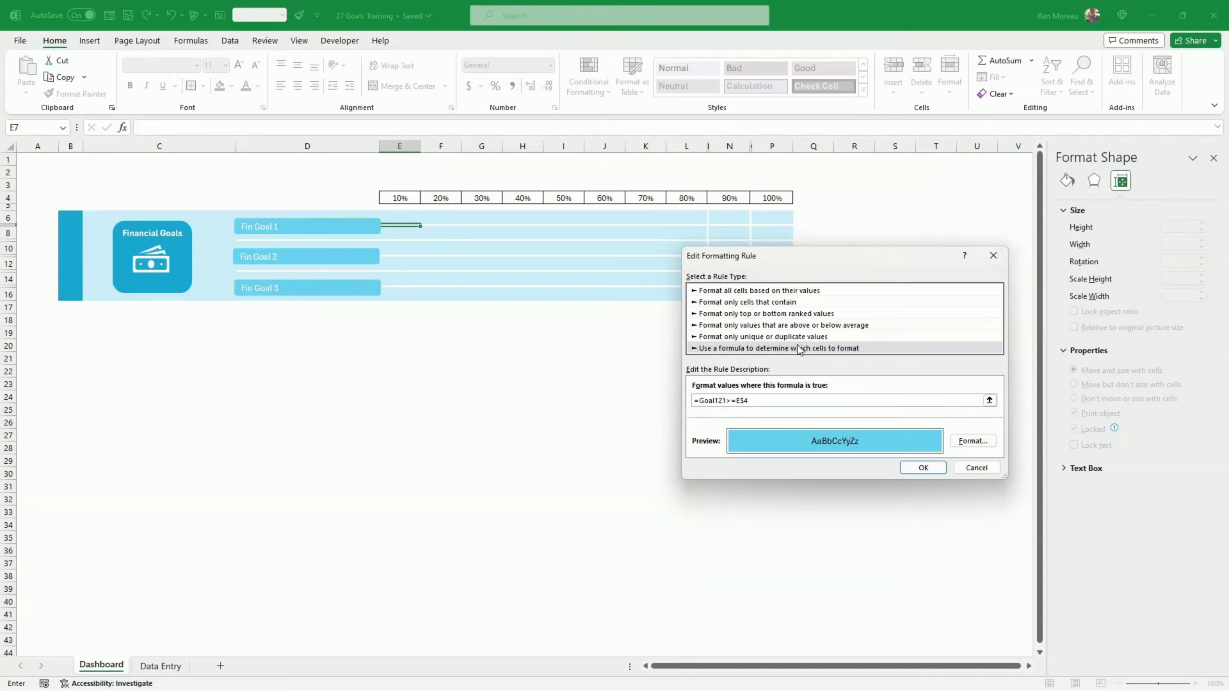
click(921, 467)
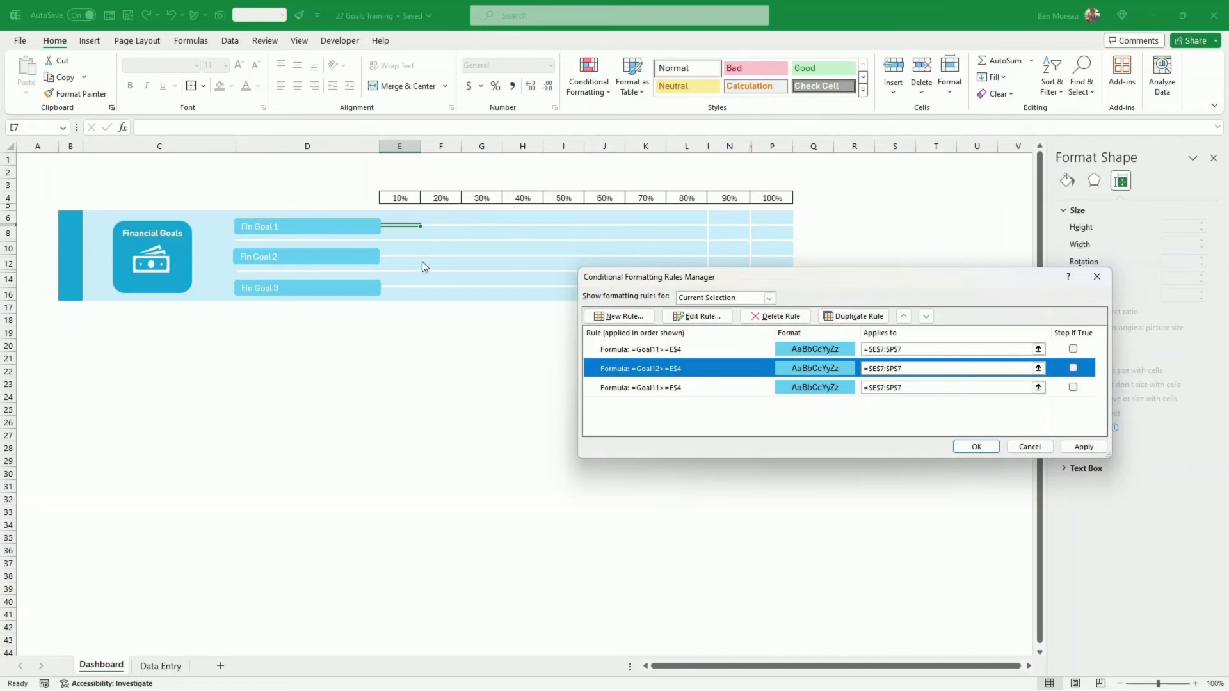
click(881, 368)
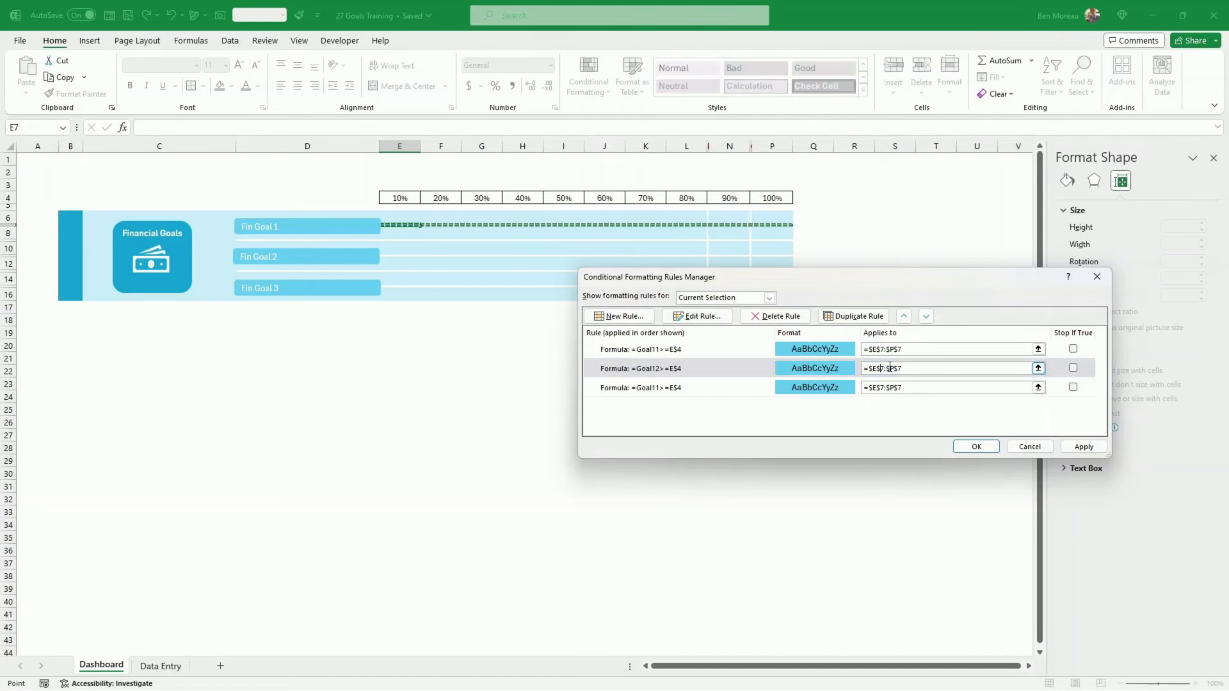
text(11)
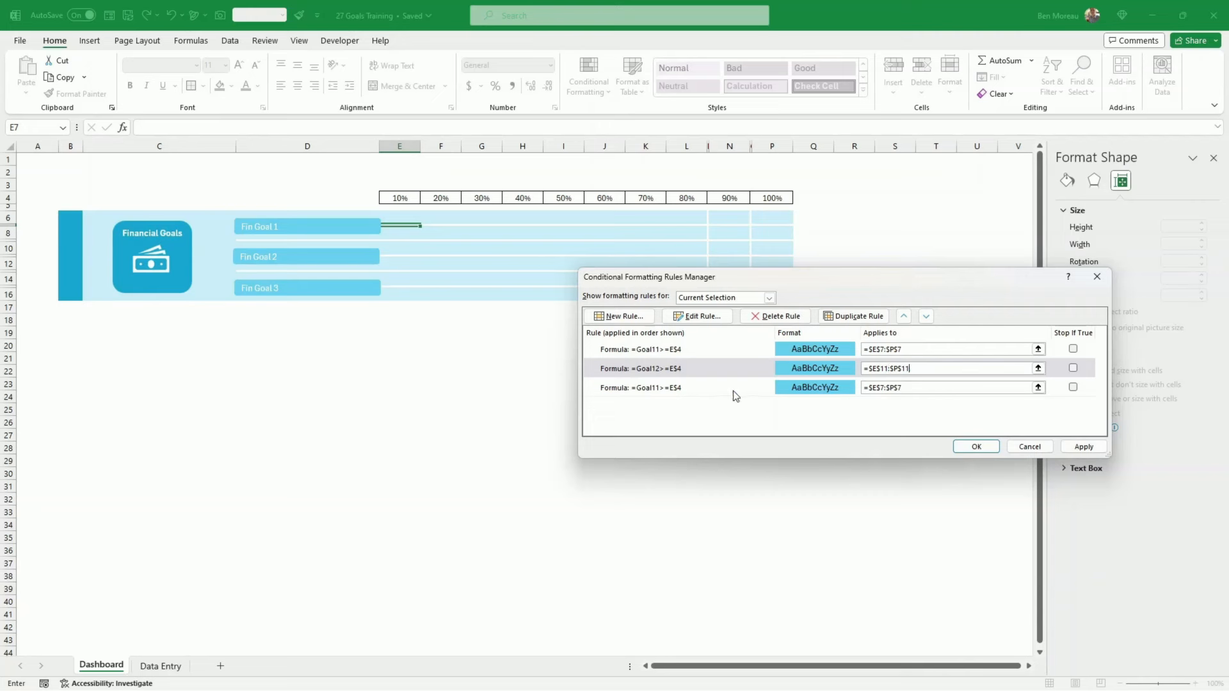
Edit the remaining duplicated rule so its formula reads =Goal13>=E$4.
click(733, 389)
click(697, 316)
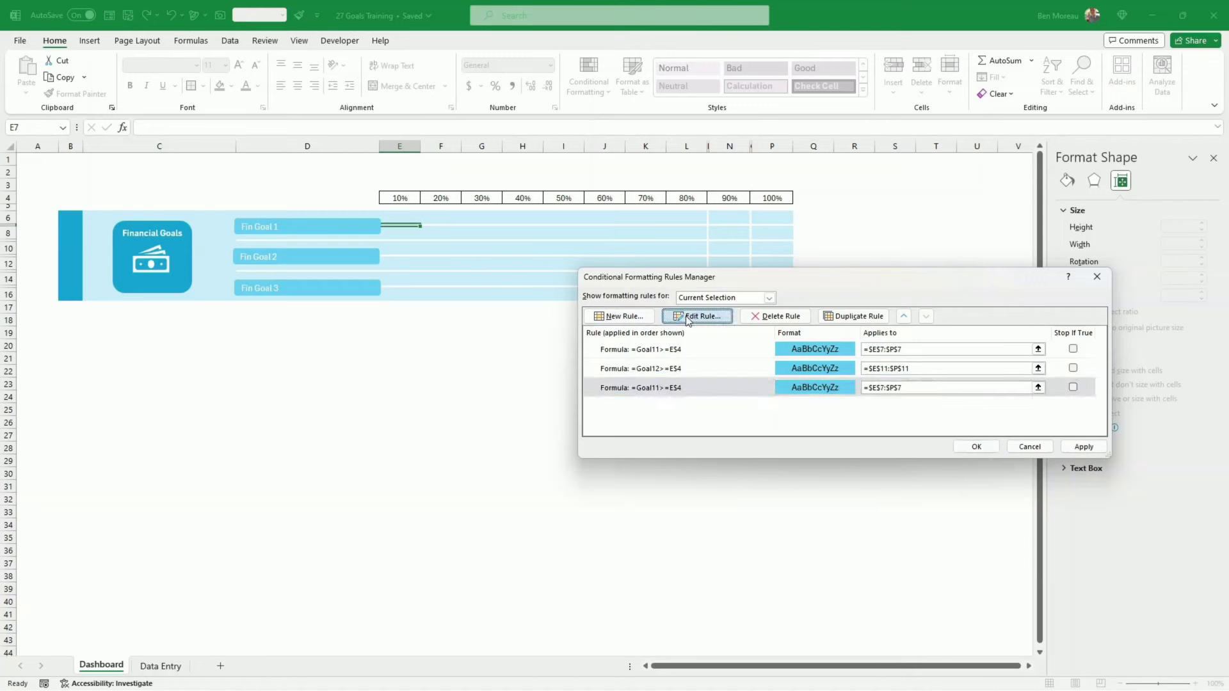
click(722, 400)
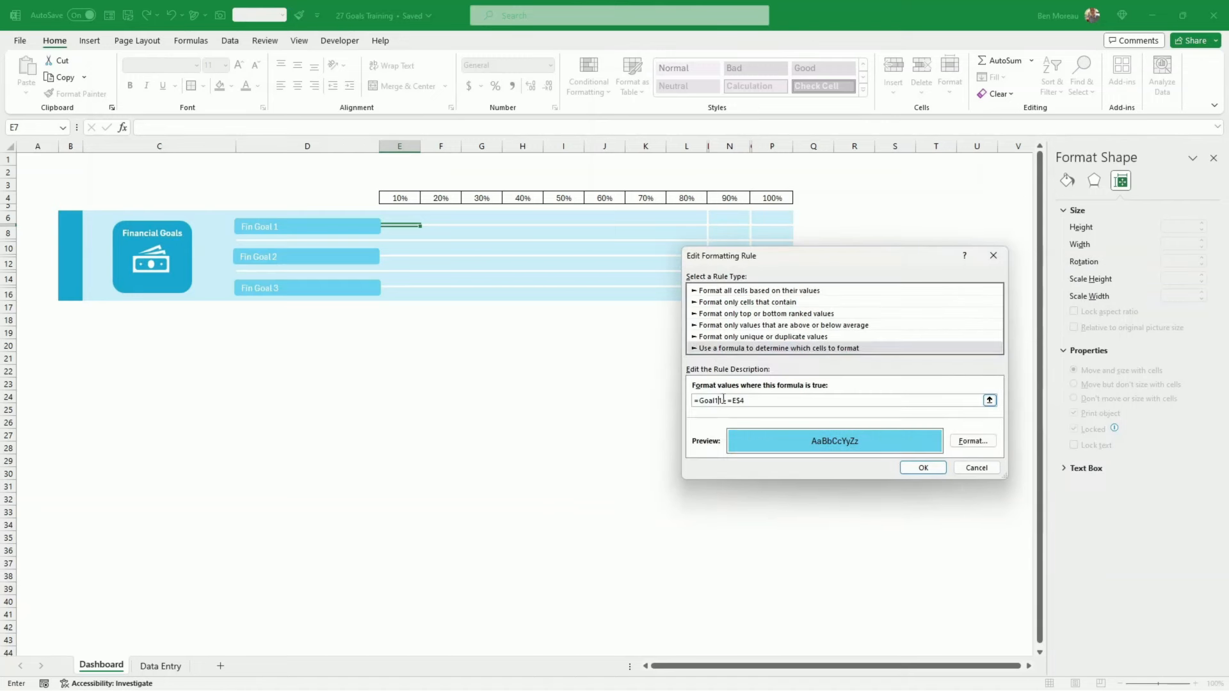
key(BackSpace)
text(3)
click(923, 468)
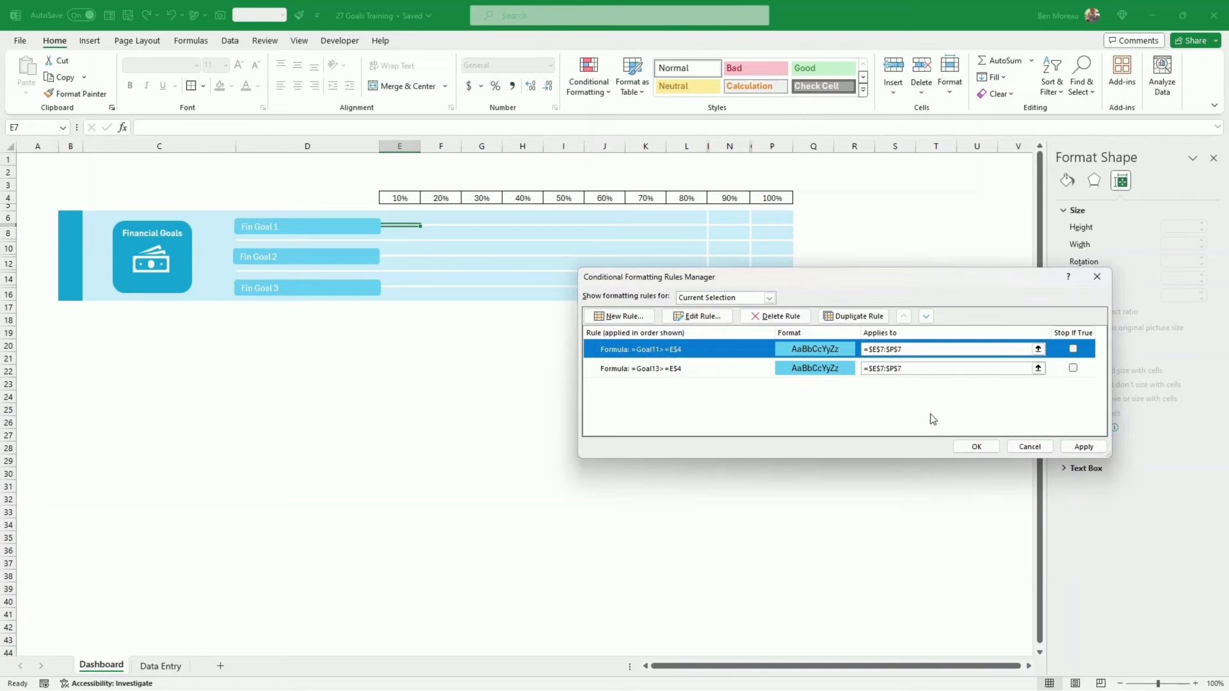
Set the Goal13 rule to apply to =$E$15:$P$15, apply the rules and close the rules manager.
click(881, 370)
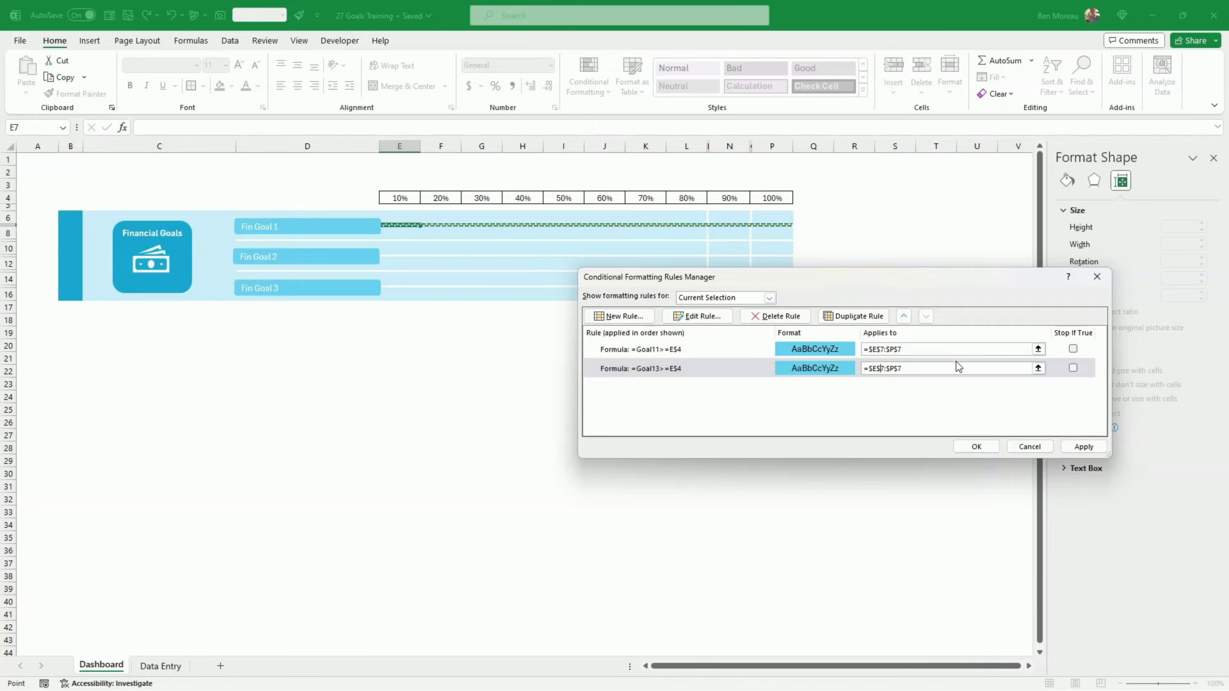
text(15)
key(Delete)
key(Delete)
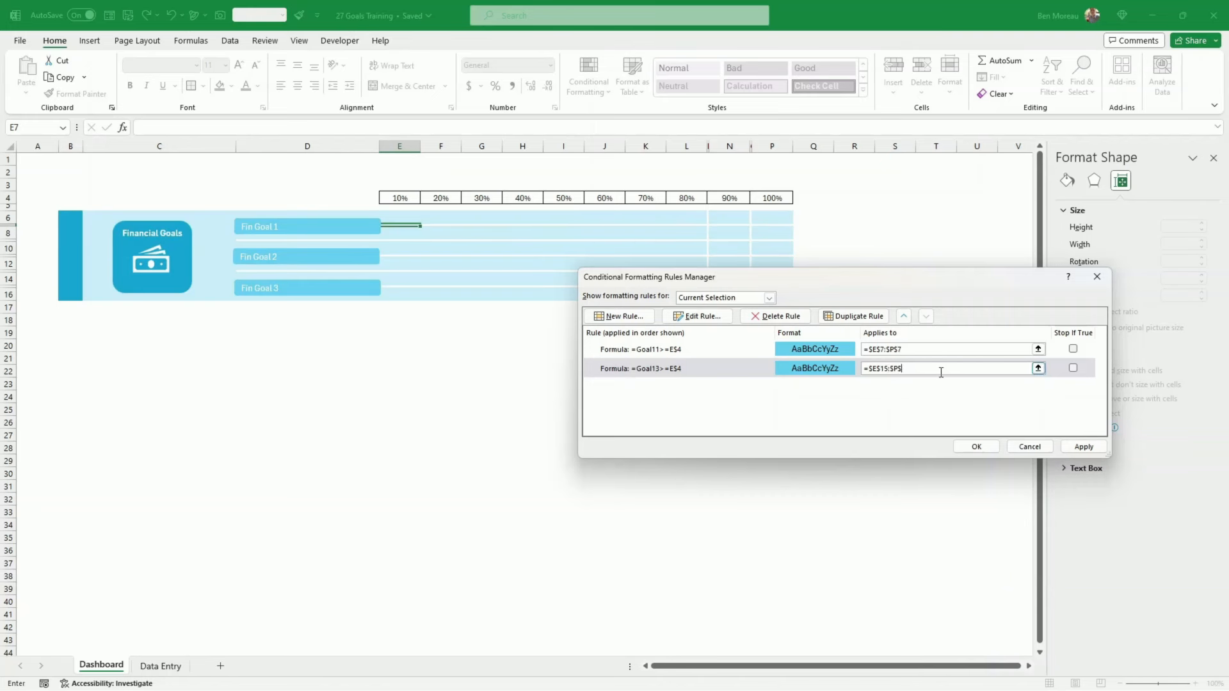
click(1081, 447)
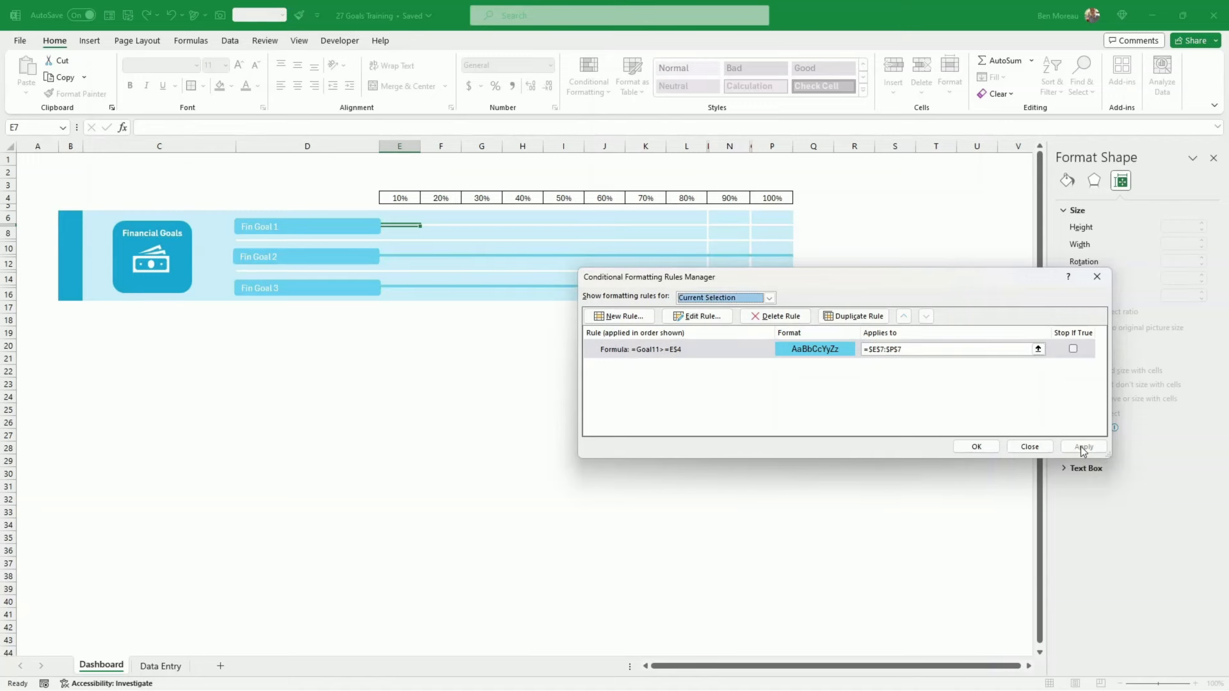
click(973, 446)
click(968, 444)
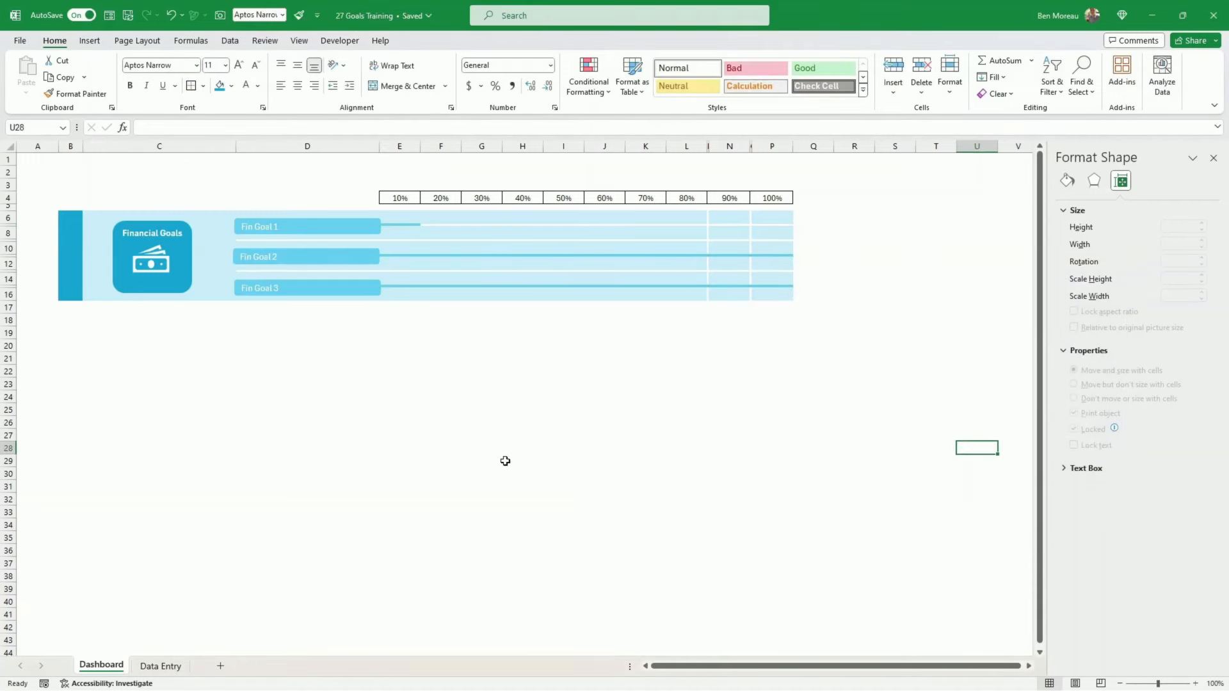
Set Fin Goal 2's completion to 50% and Fin Goal 3's to 70% on Data Entry, and check the Dashboard bars.
click(154, 667)
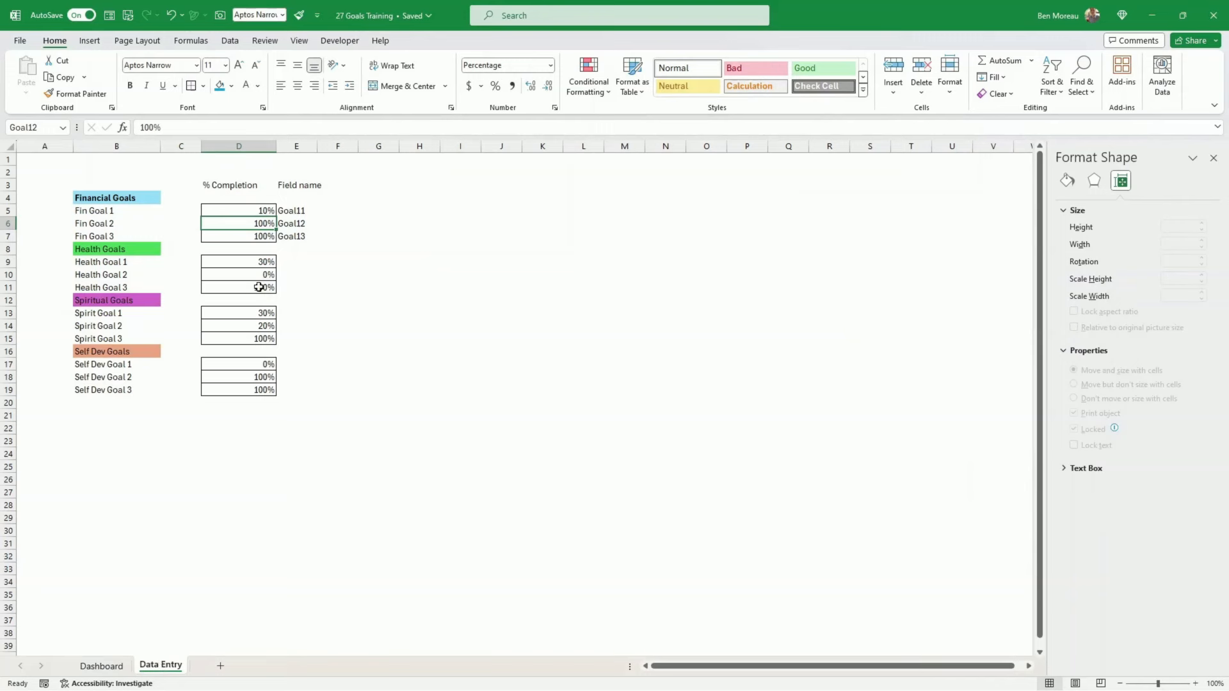
text(50)
key(Return)
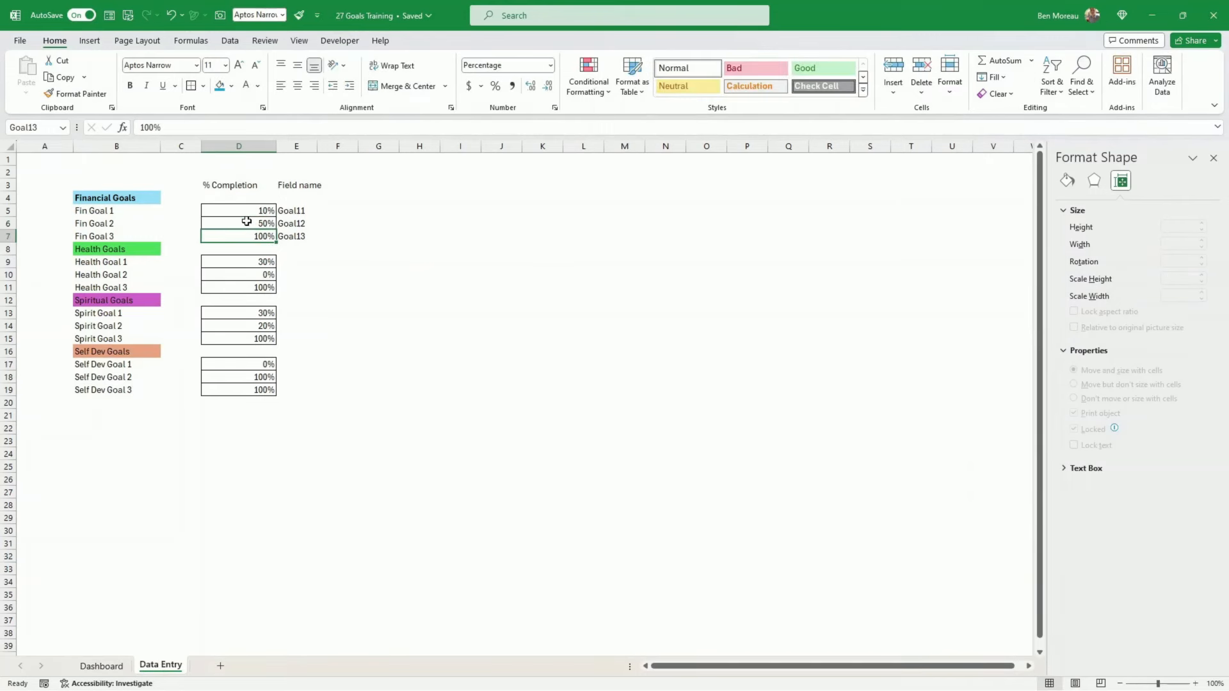
text(70)
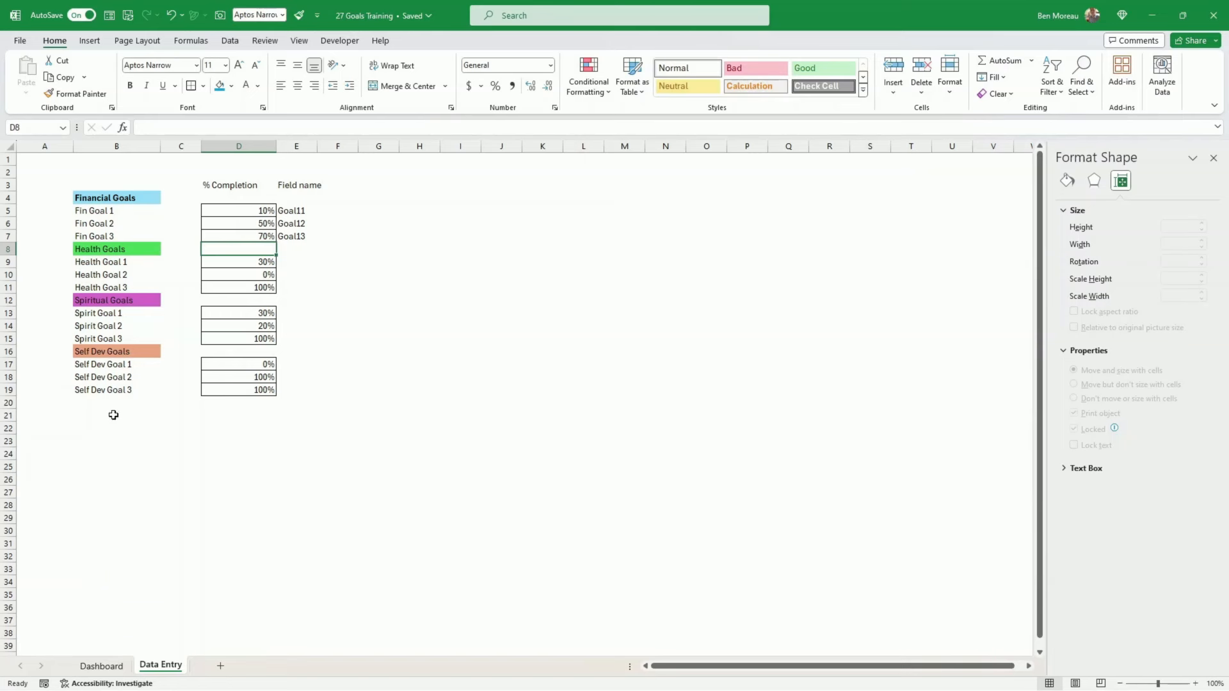
click(105, 667)
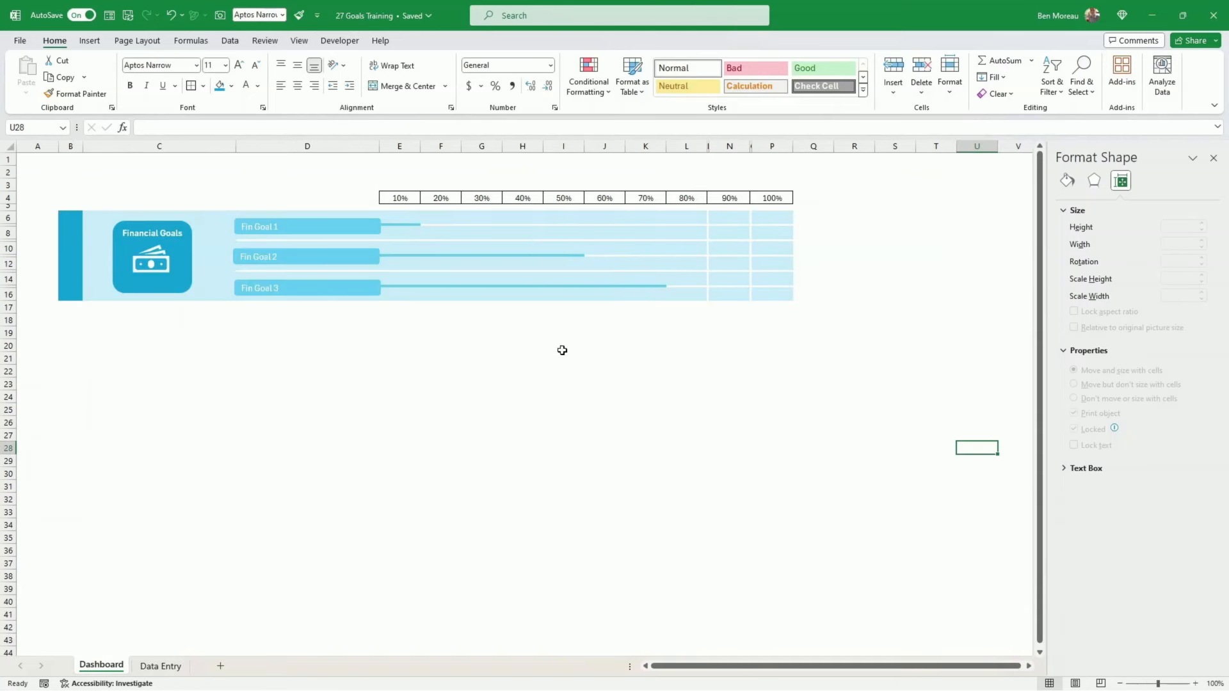
Raise Fin Goal 3's completion to 90% on the Data Entry sheet and view its bar on the Dashboard.
click(160, 666)
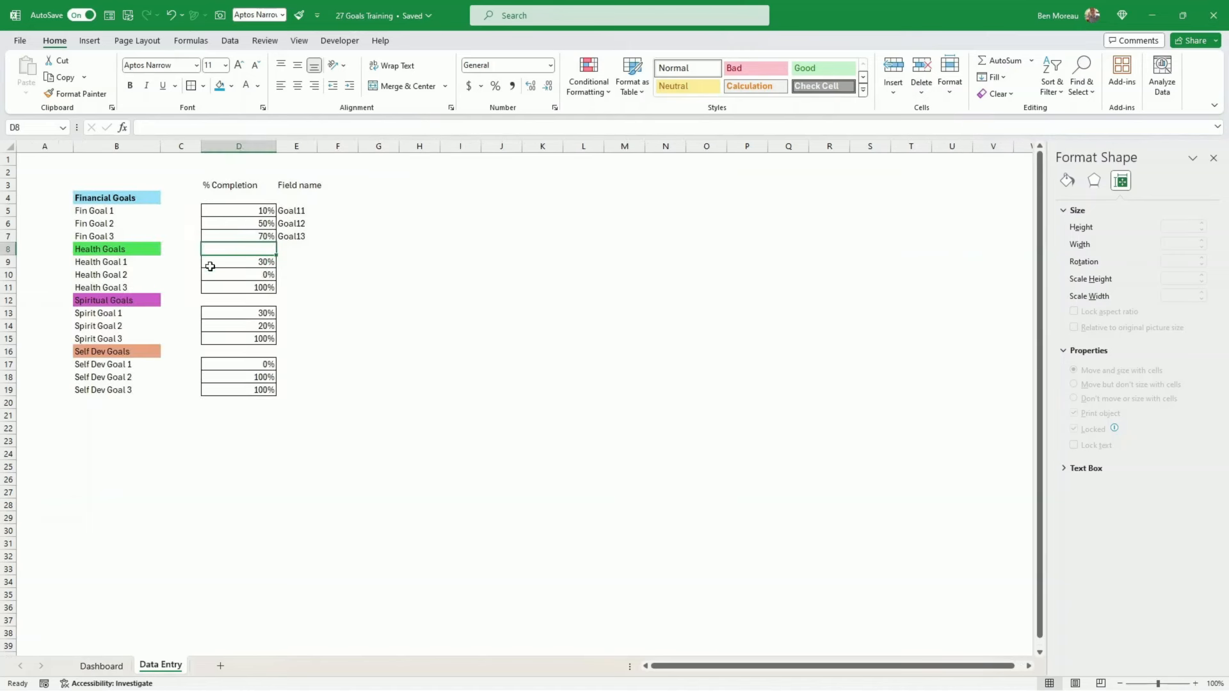
click(236, 236)
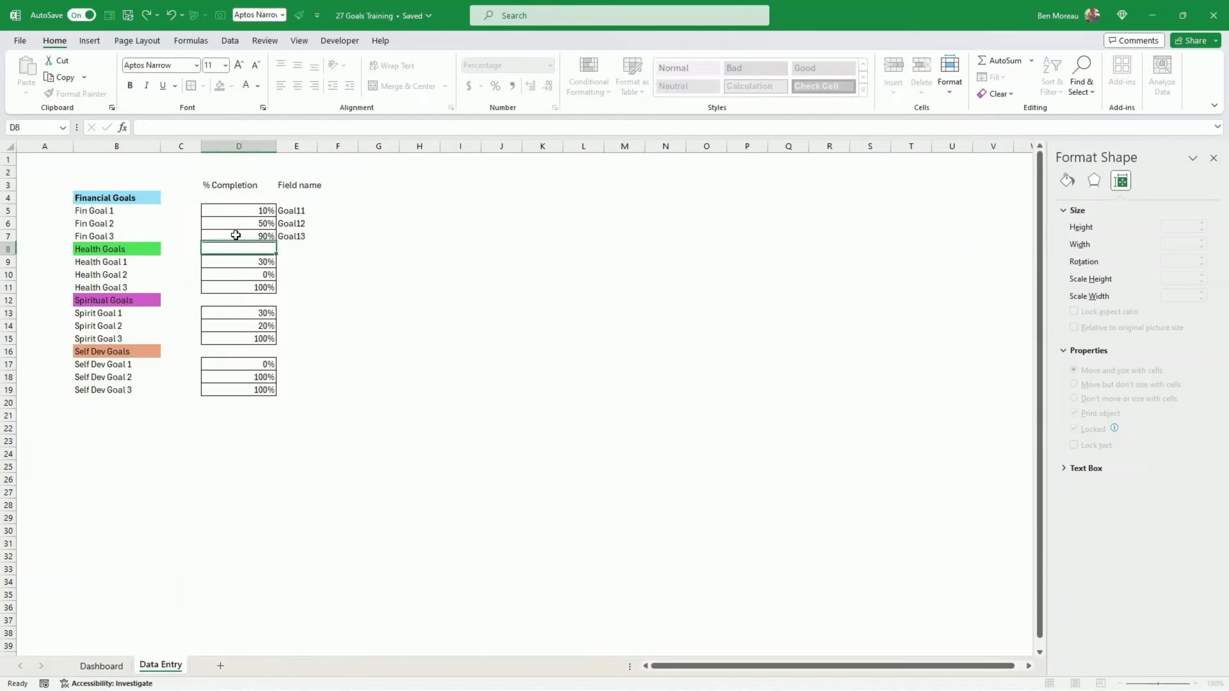
click(125, 665)
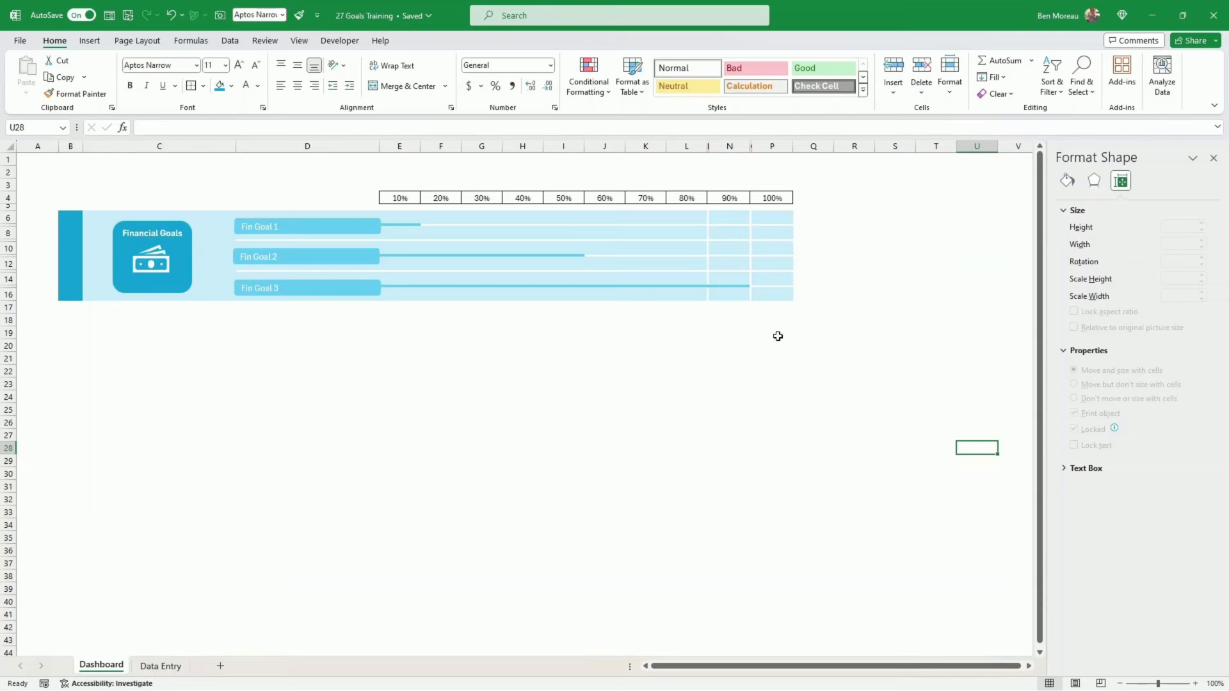
click(762, 376)
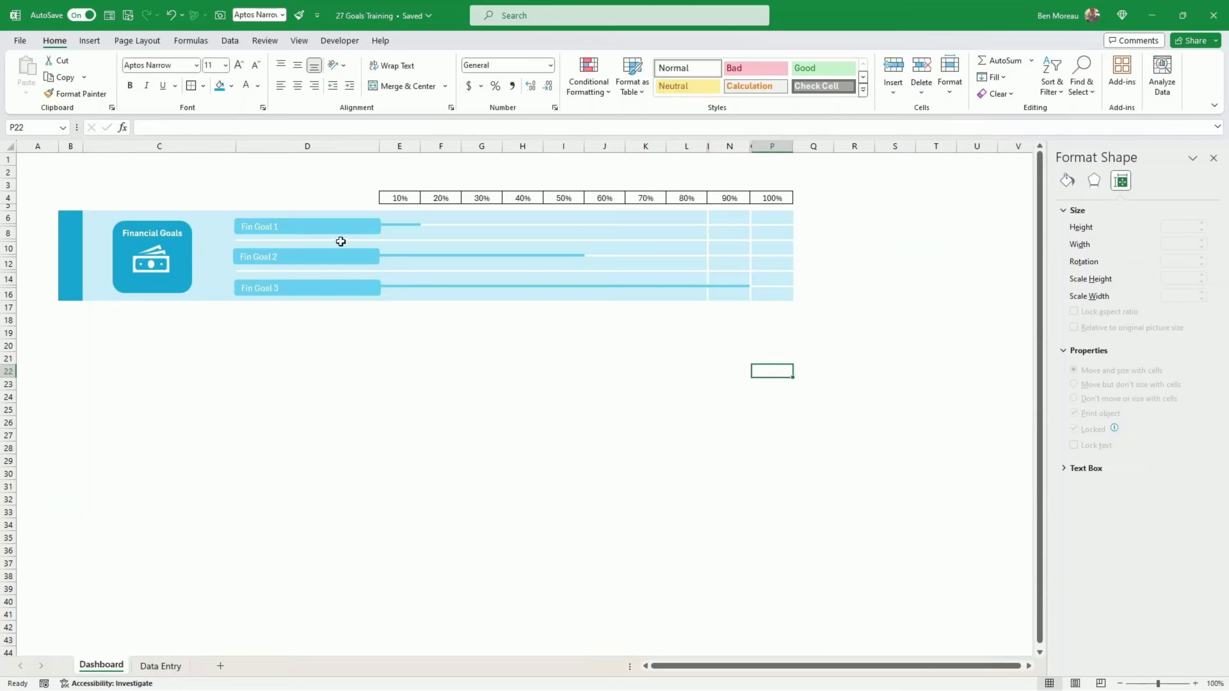
Extend the 10% header cell's formatting across C4:D4 and label the two cells Categories and Goals.
click(381, 198)
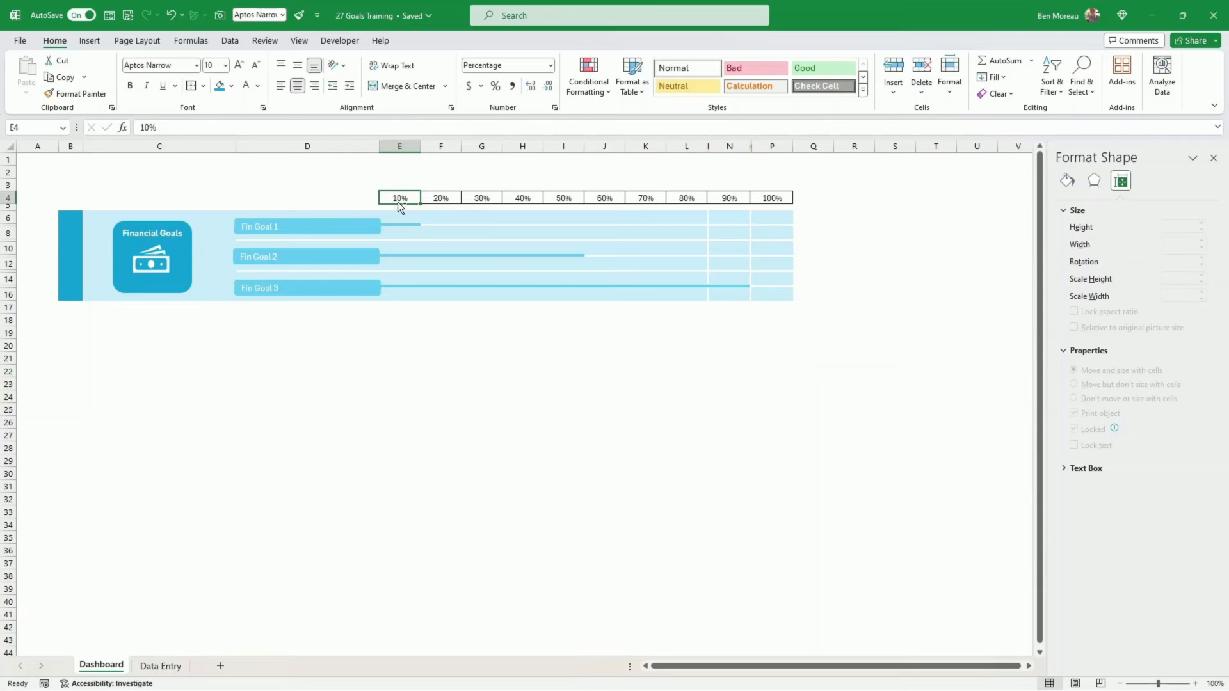
drag(397, 201, 307, 205)
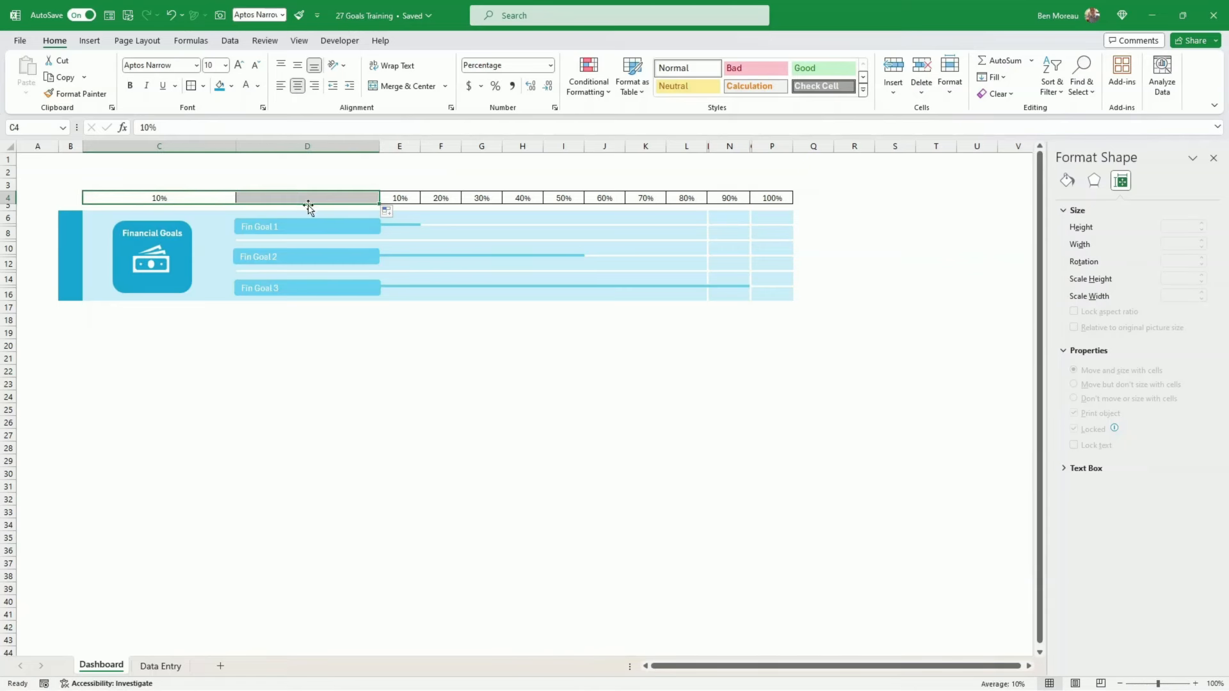
click(175, 197)
text(Categories)
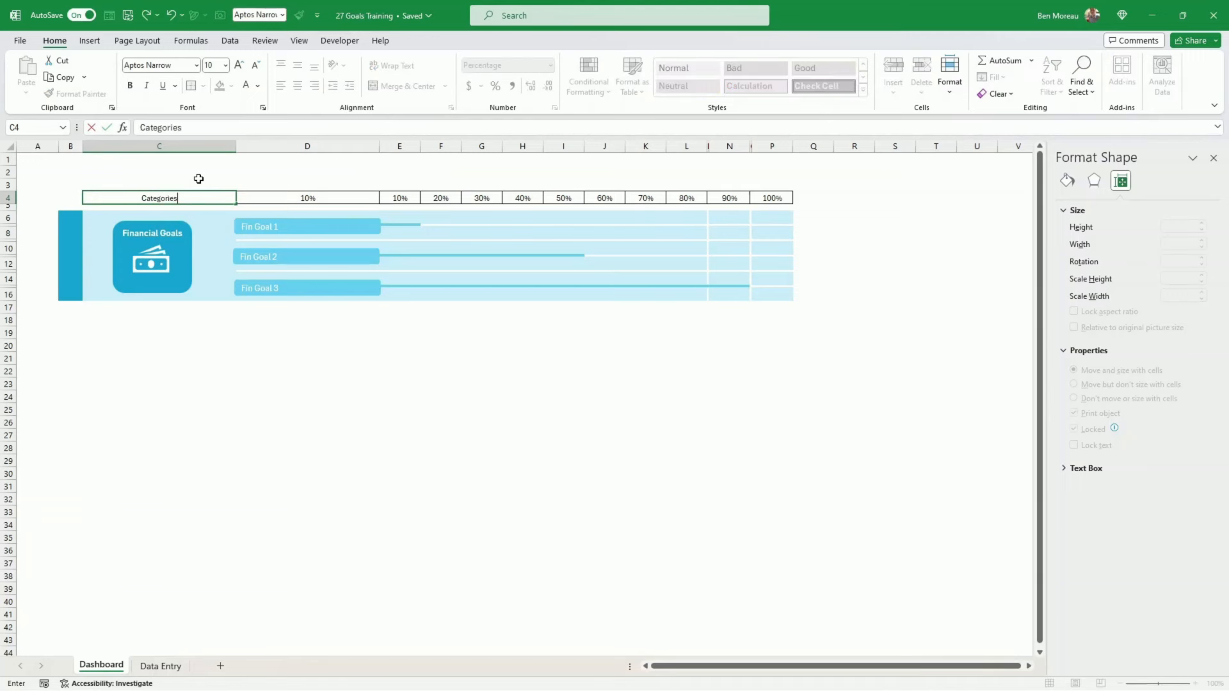
key(Tab)
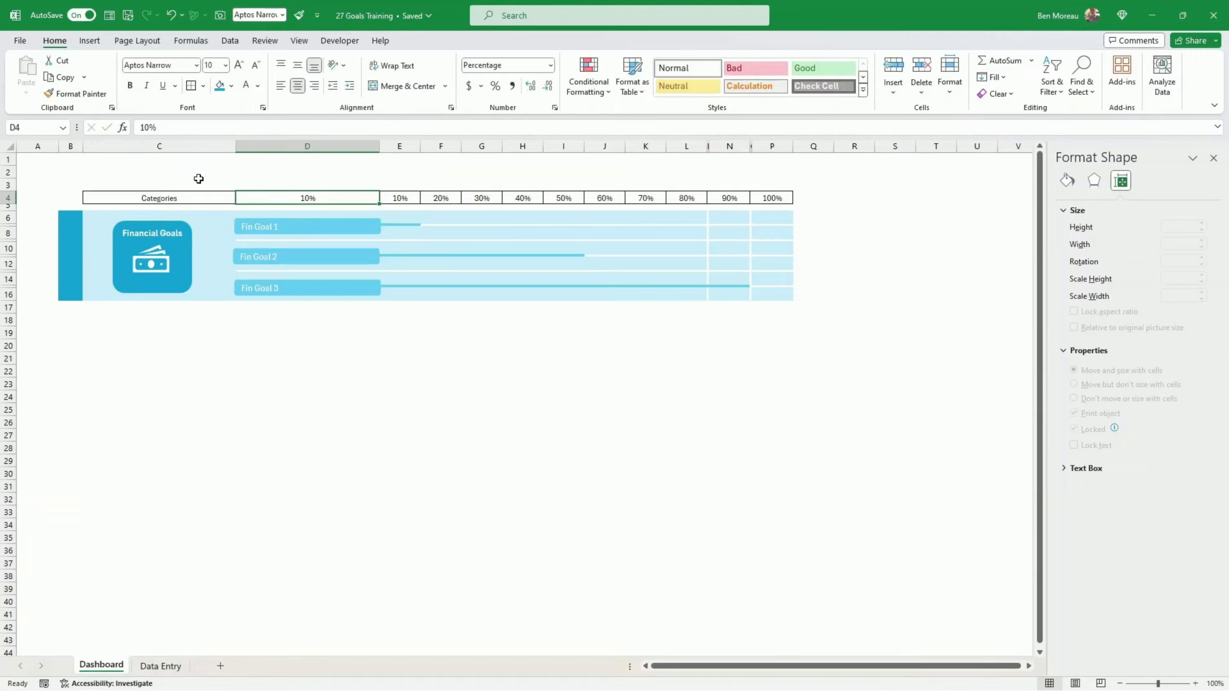
text(Habits)
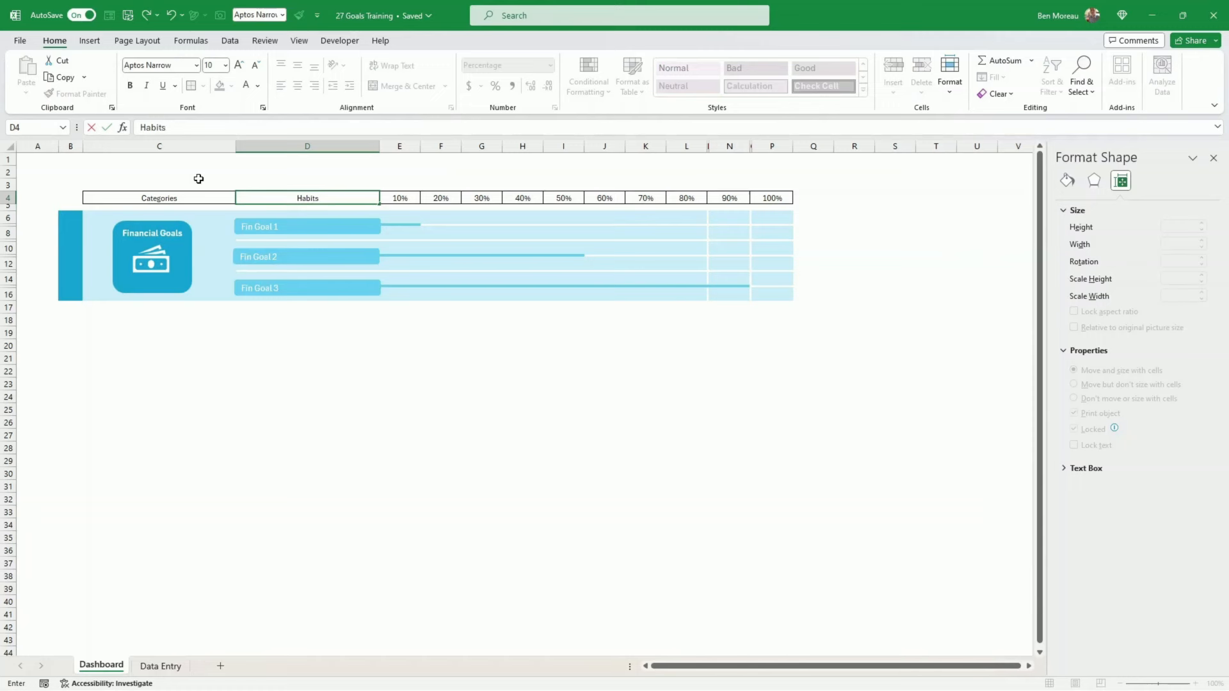
key(ctrl+Return)
text(Goals)
key(ctrl+Return)
Make the Categories and Goals headers bold and increase their font size to 11.
key(ctrl+b)
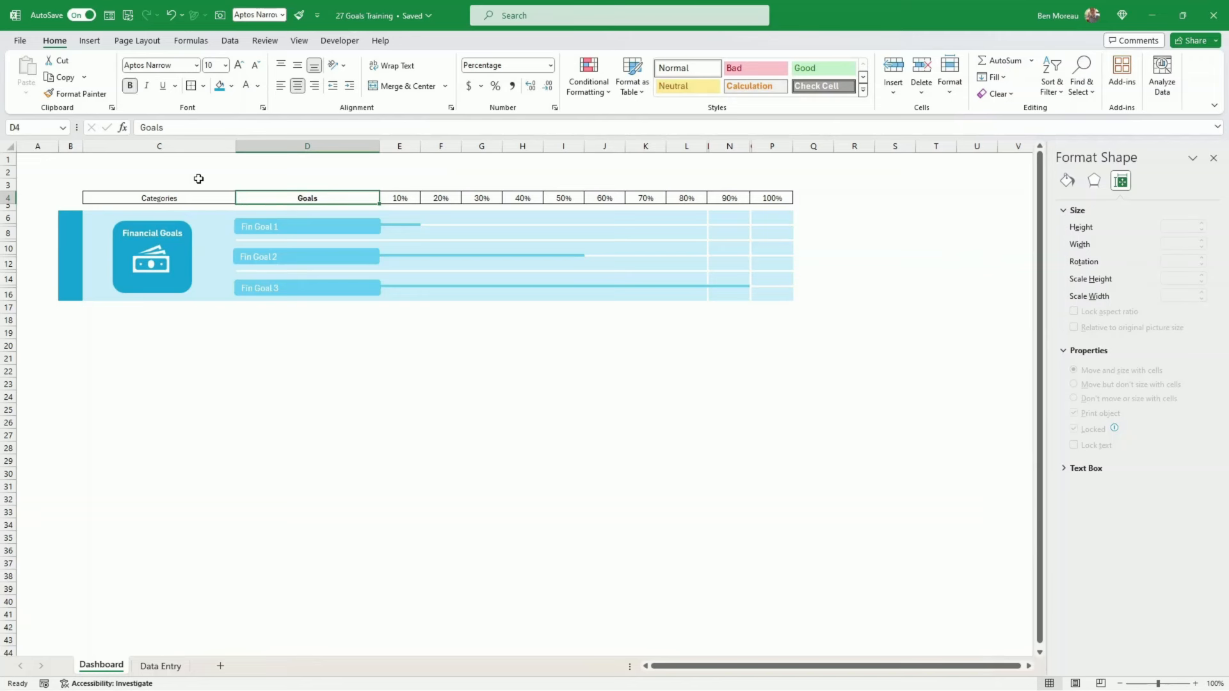
key(Left)
key(ctrl+b)
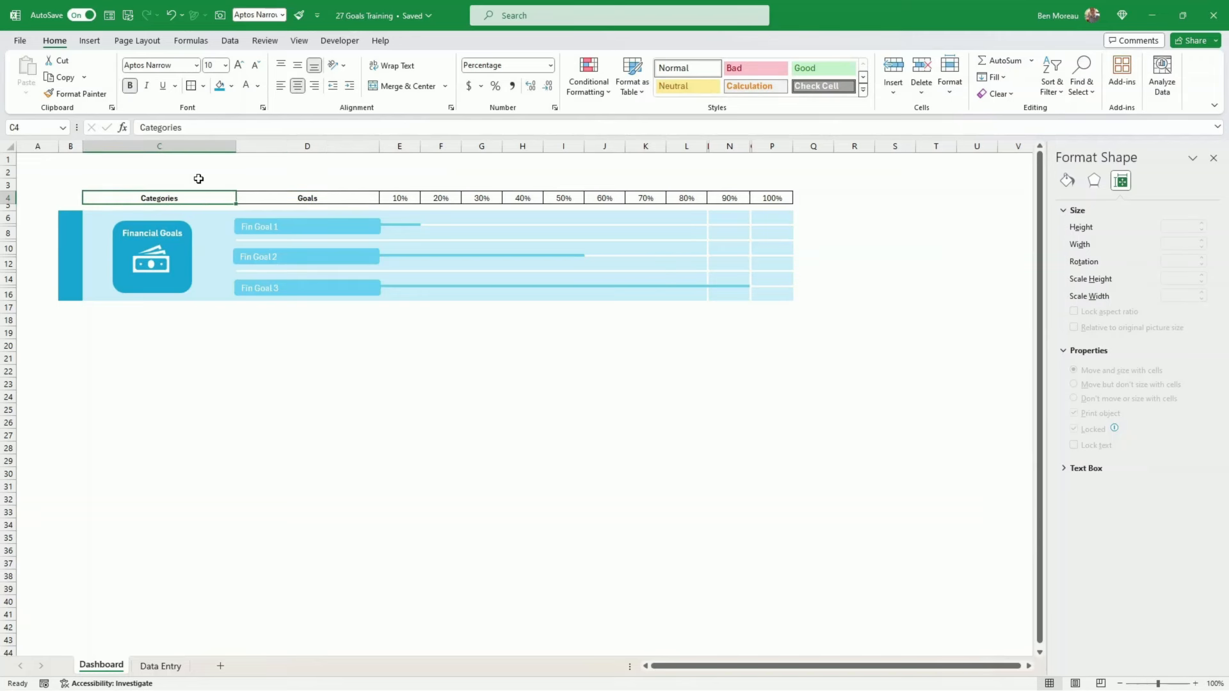
drag(289, 199, 216, 199)
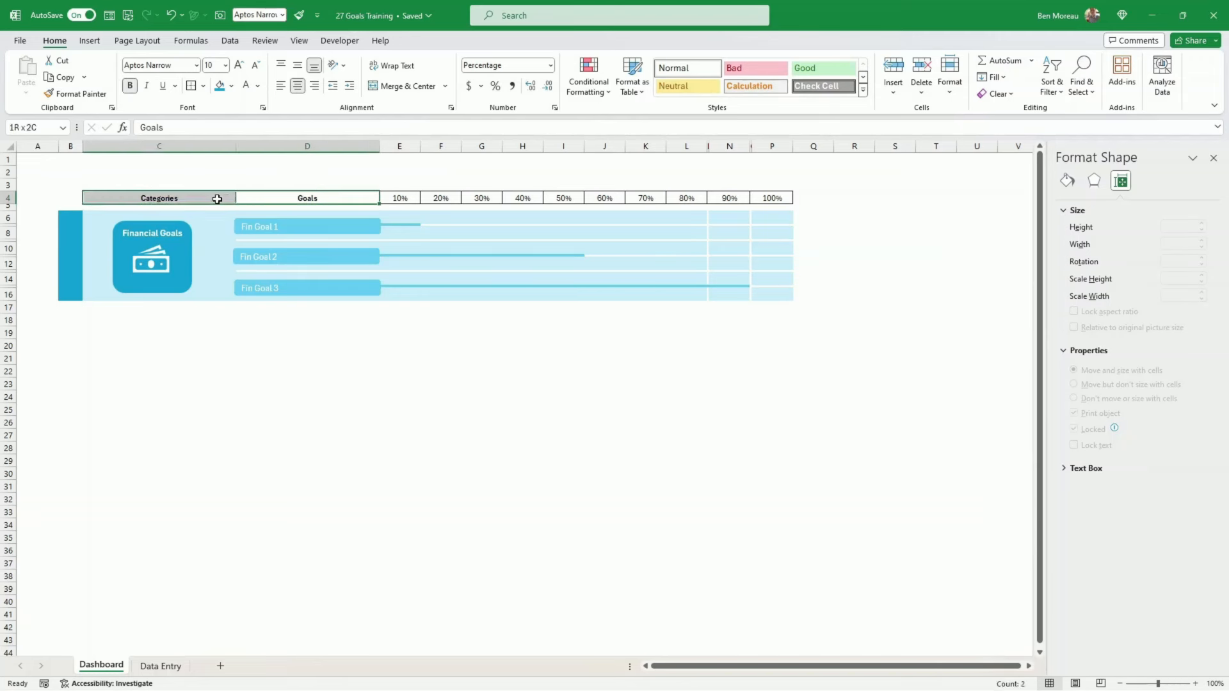
click(240, 65)
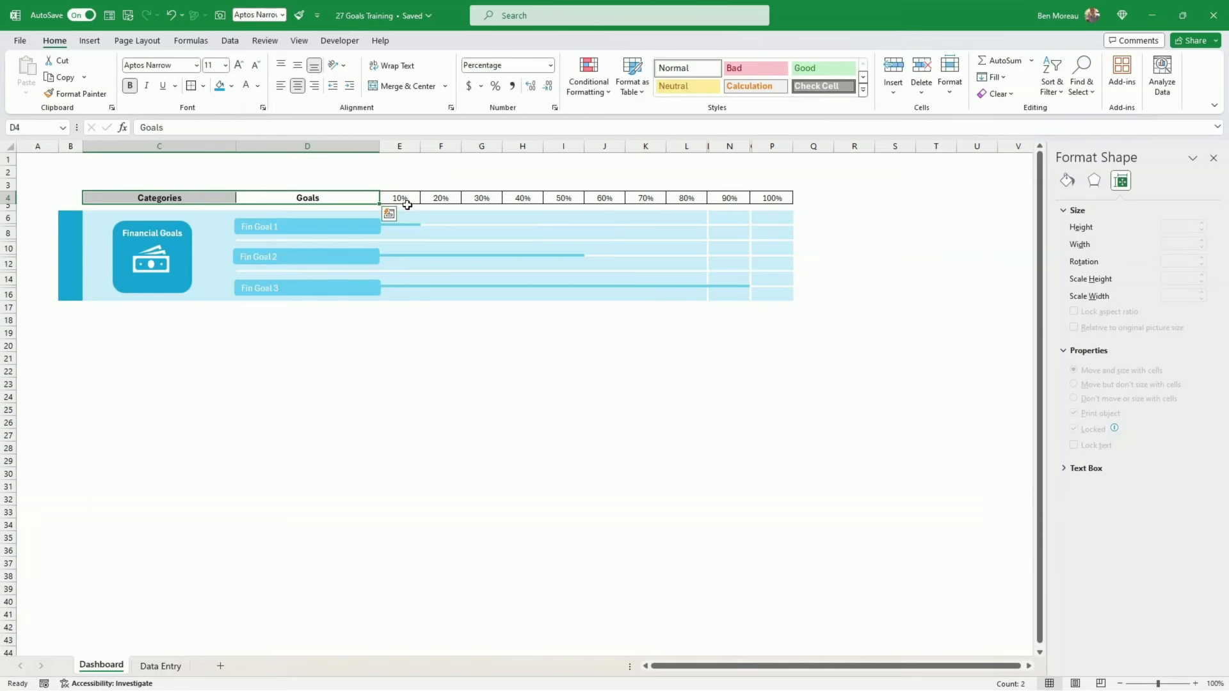
Reduce the font size of the percentage headers in E4:P4 by one increment.
drag(400, 199, 774, 197)
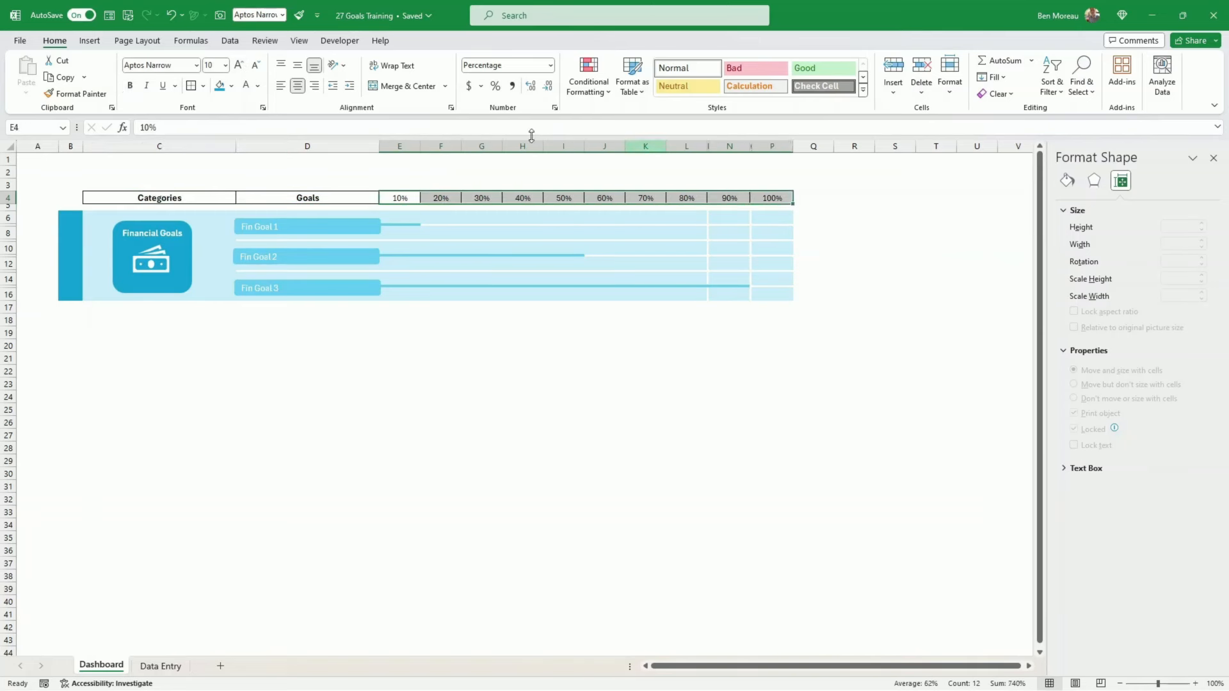
click(256, 65)
click(557, 397)
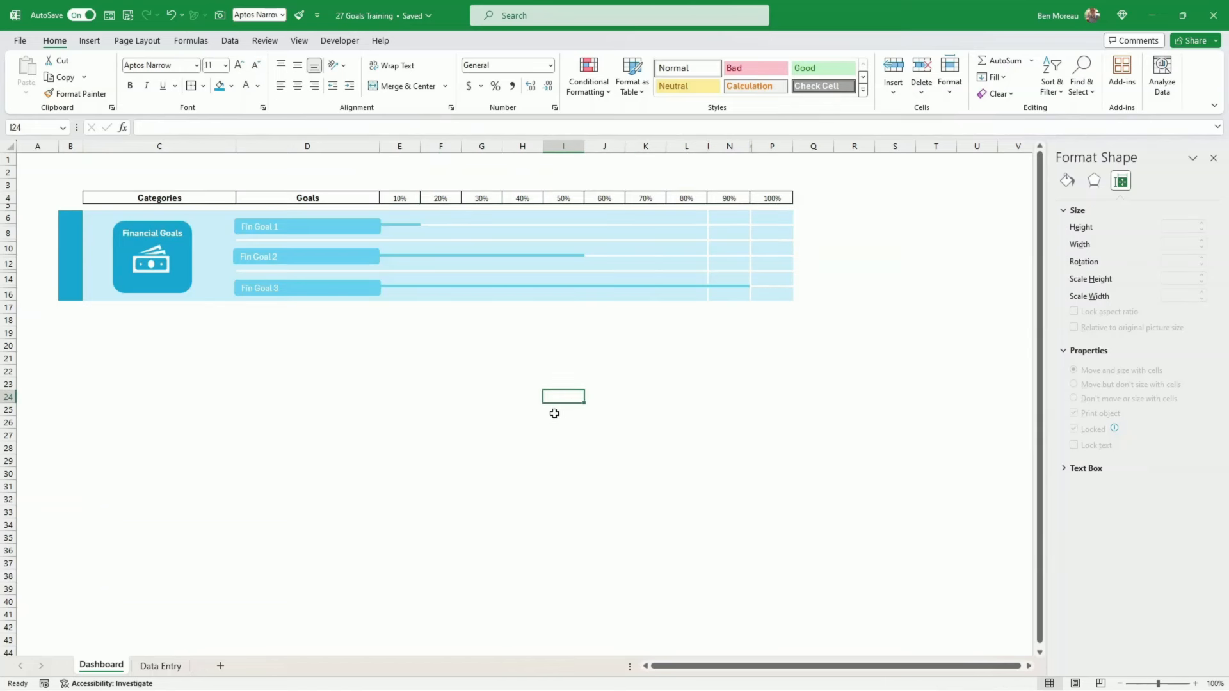
click(355, 388)
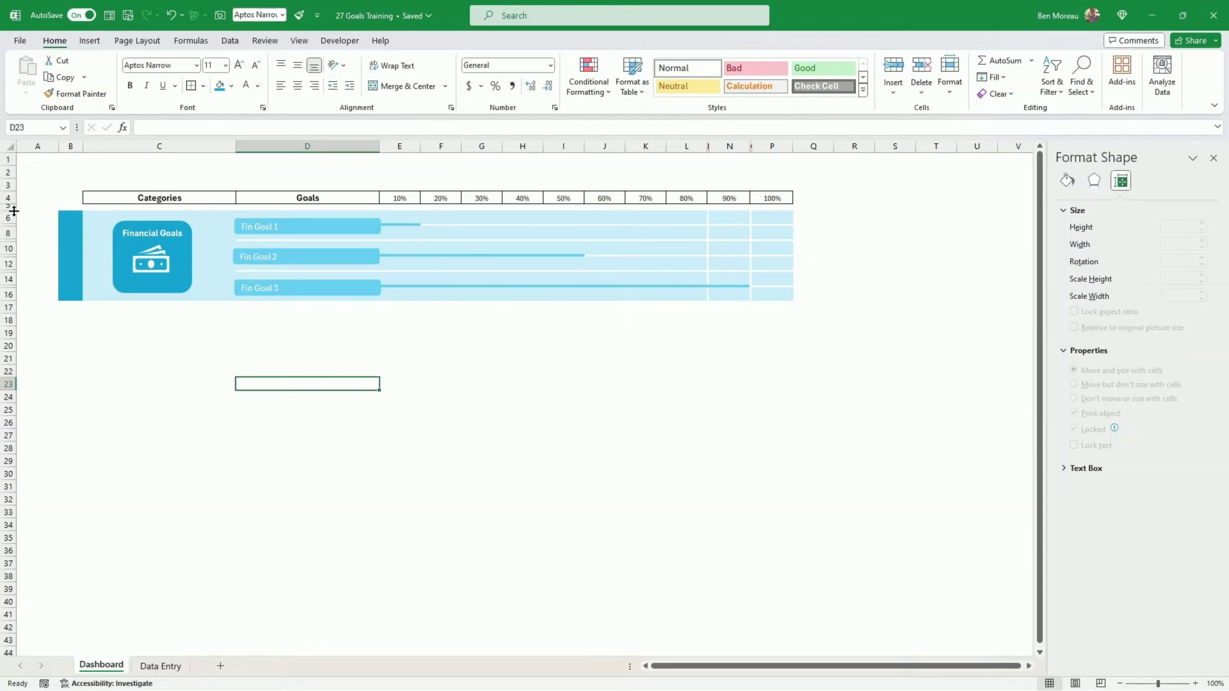
Slightly reduce the height of row 5 and fill B5:S5 with light gray.
drag(14, 210, 14, 210)
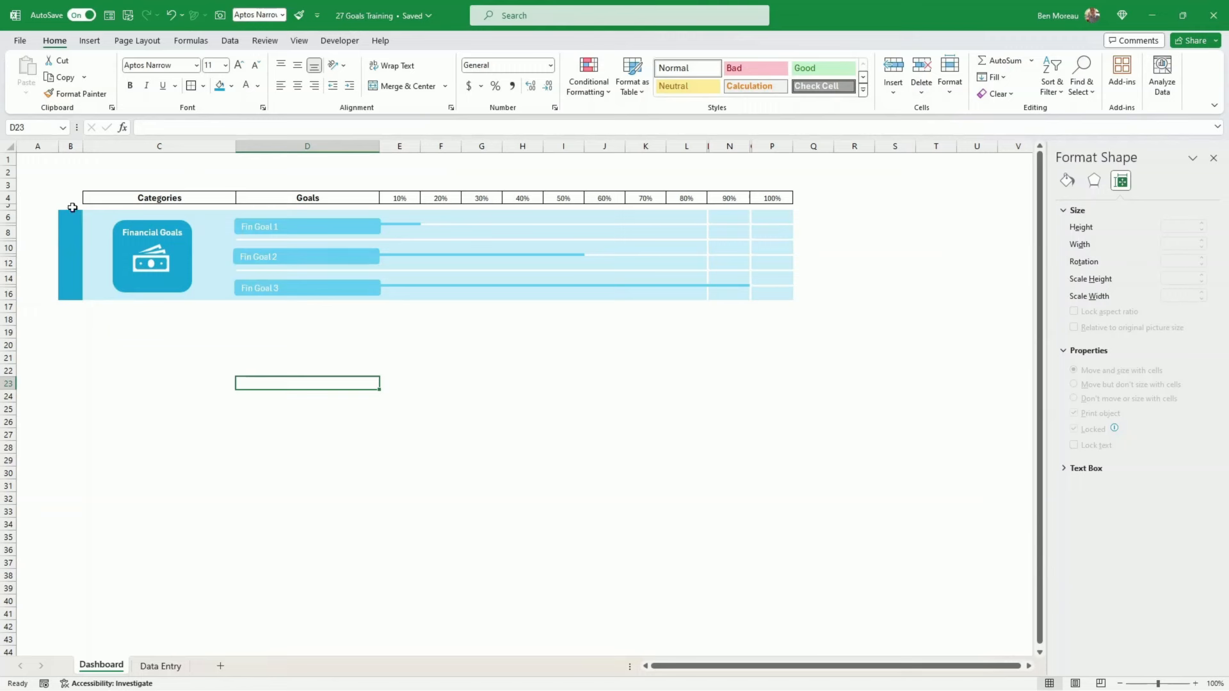
drag(70, 206, 895, 207)
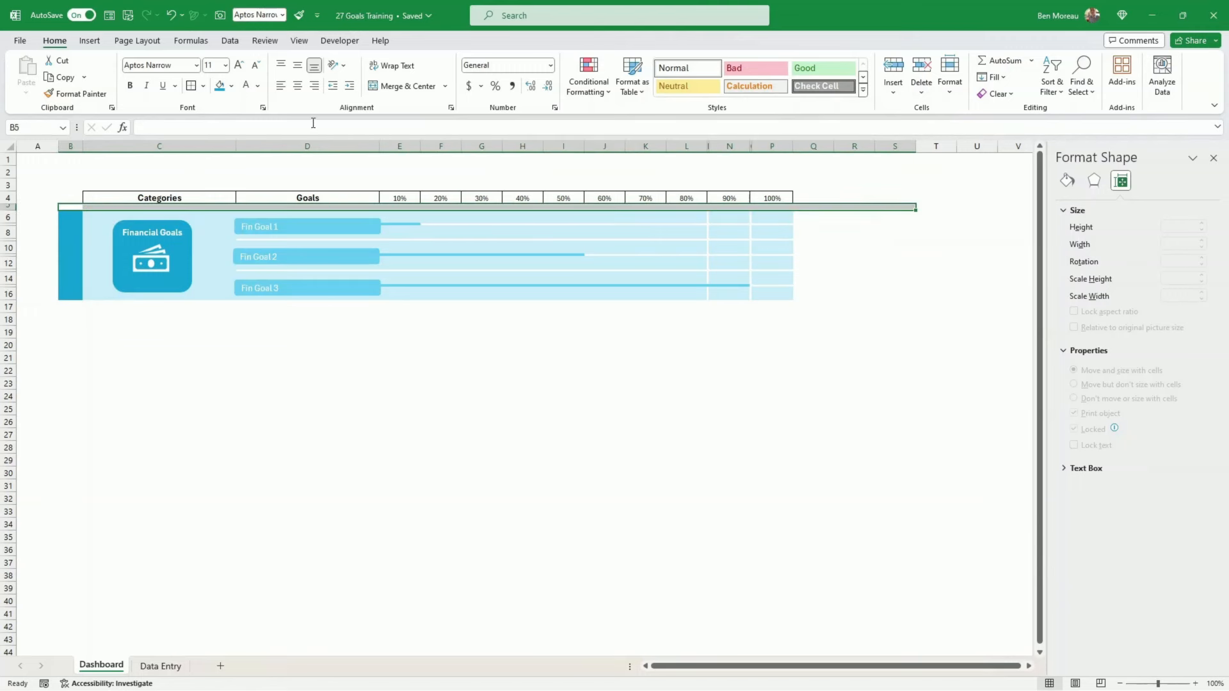
click(231, 85)
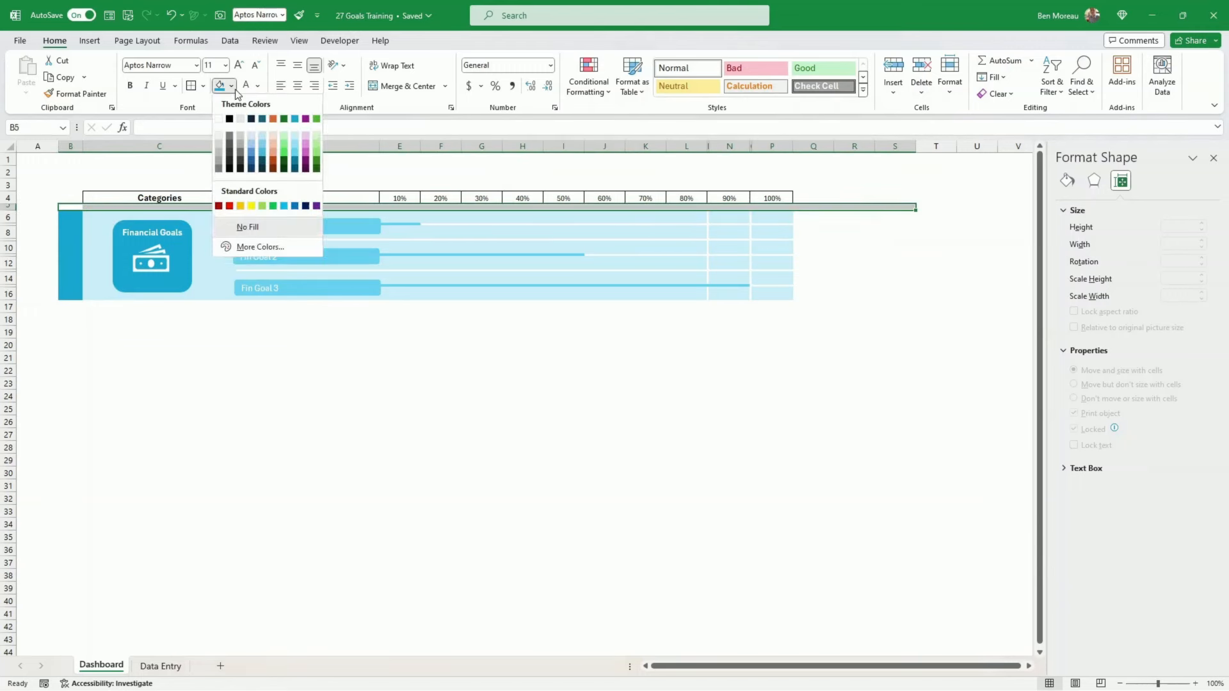
click(217, 136)
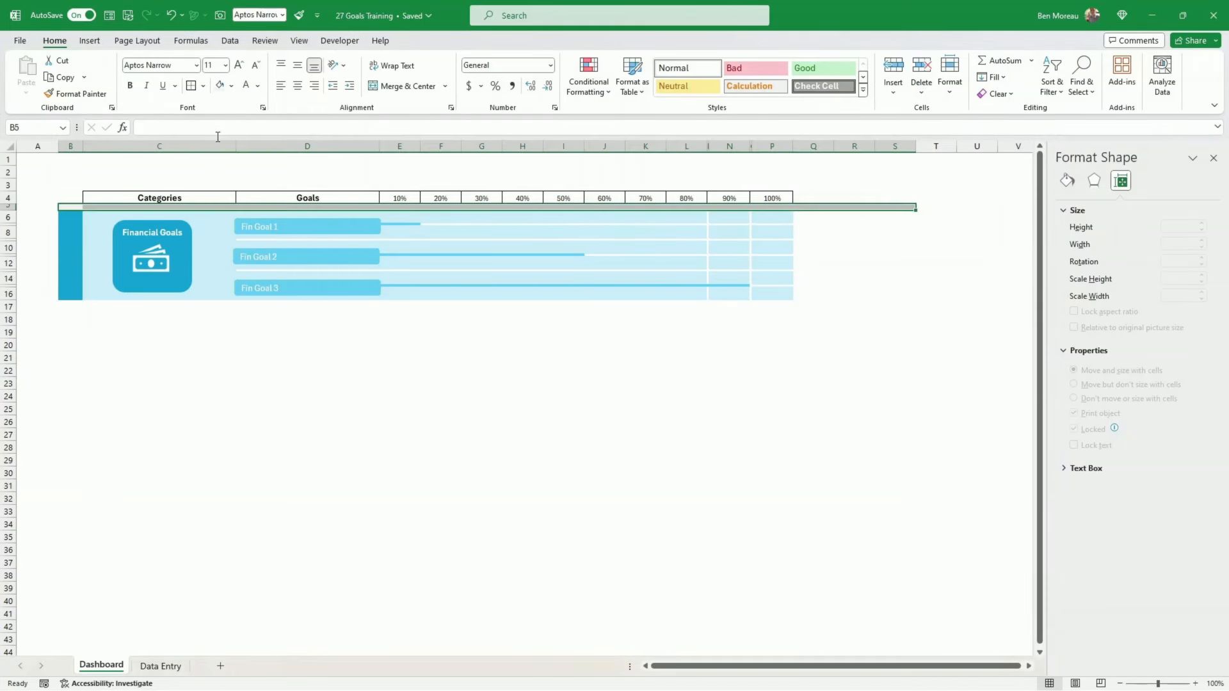
Apply the same light gray fill to B3:B4, C3:S3, Q4:S4 and the block Q6:S16 beside the progress bars.
click(67, 189)
drag(67, 192, 67, 197)
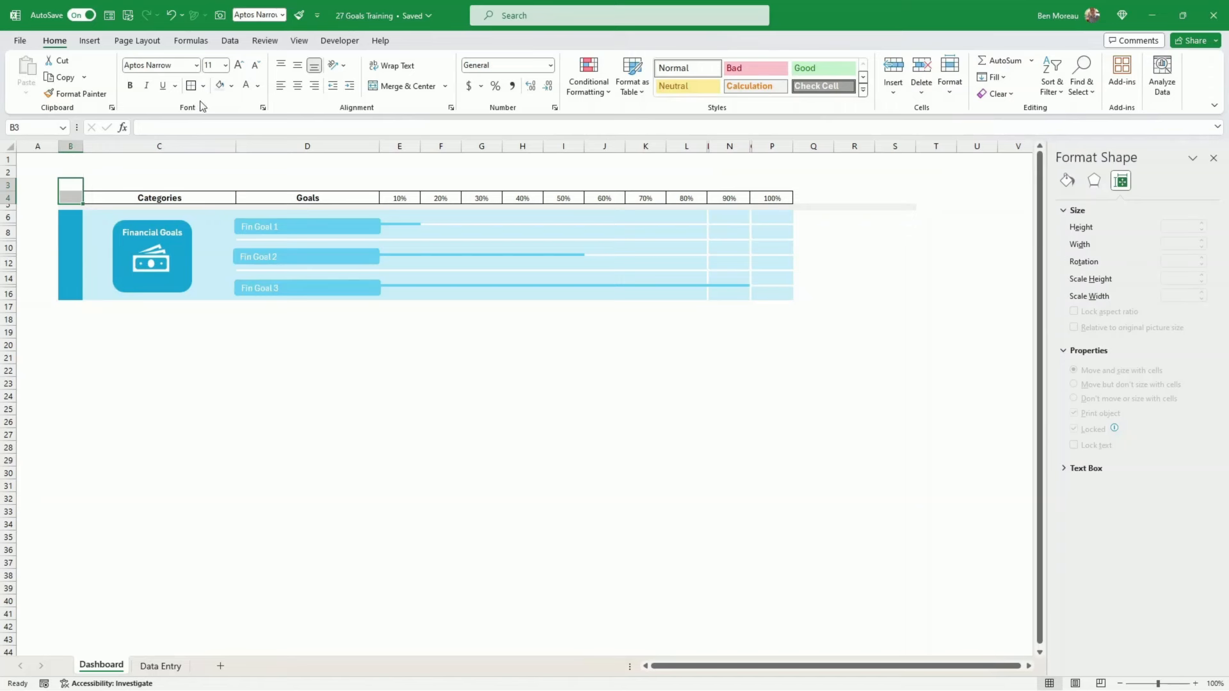
click(220, 85)
click(104, 184)
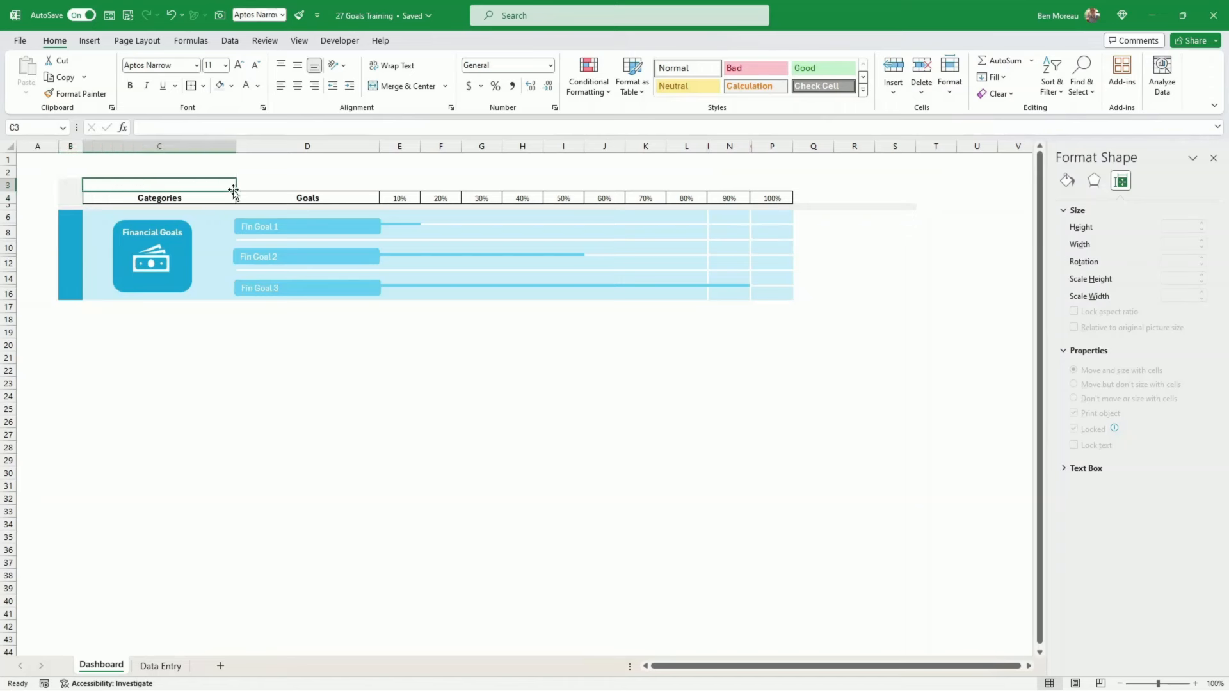
drag(235, 190, 916, 186)
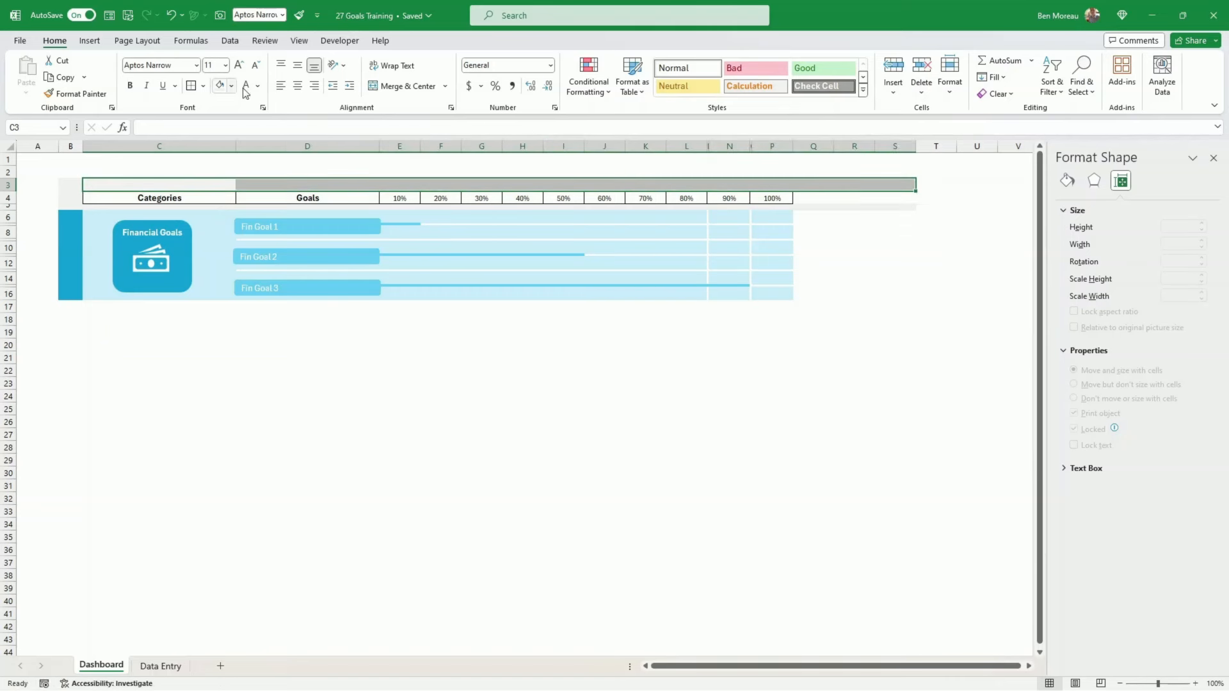
drag(801, 200, 889, 204)
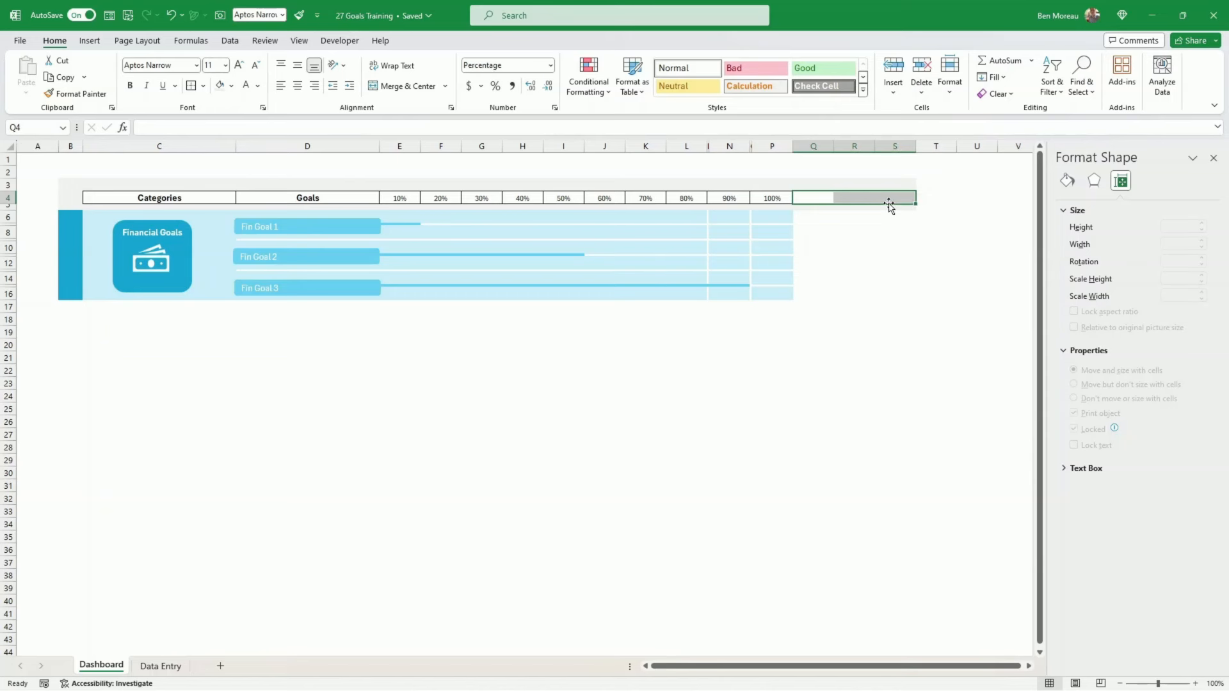
click(882, 279)
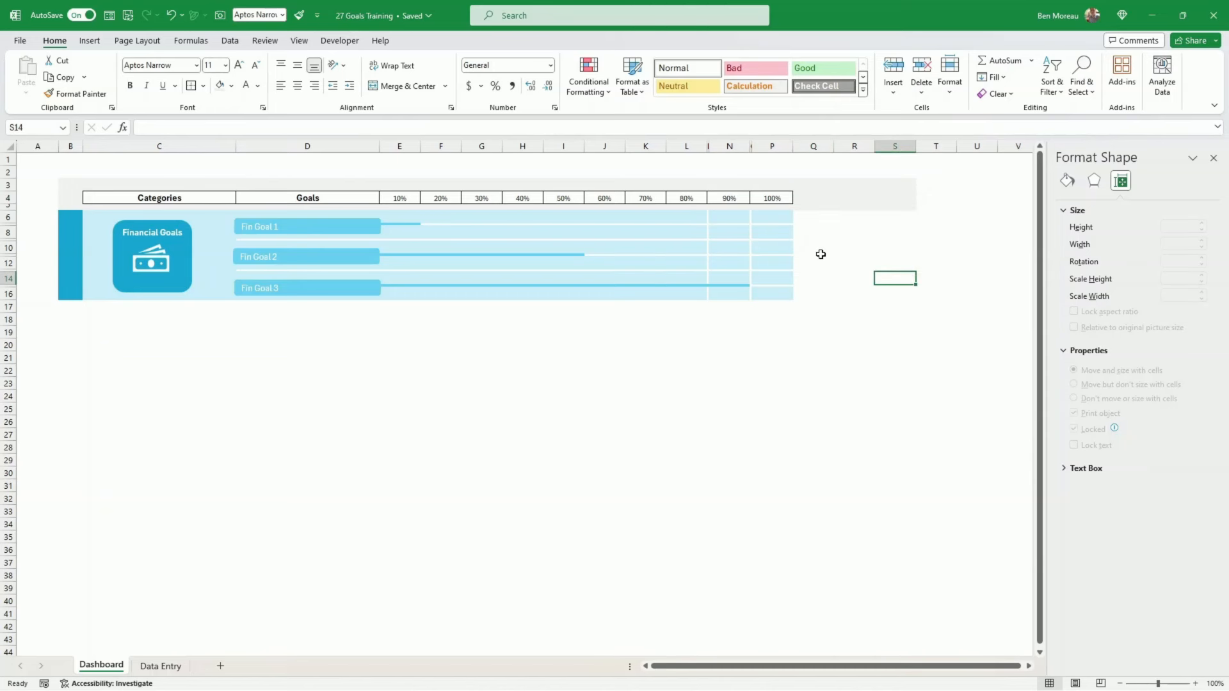
drag(796, 217, 887, 295)
click(861, 334)
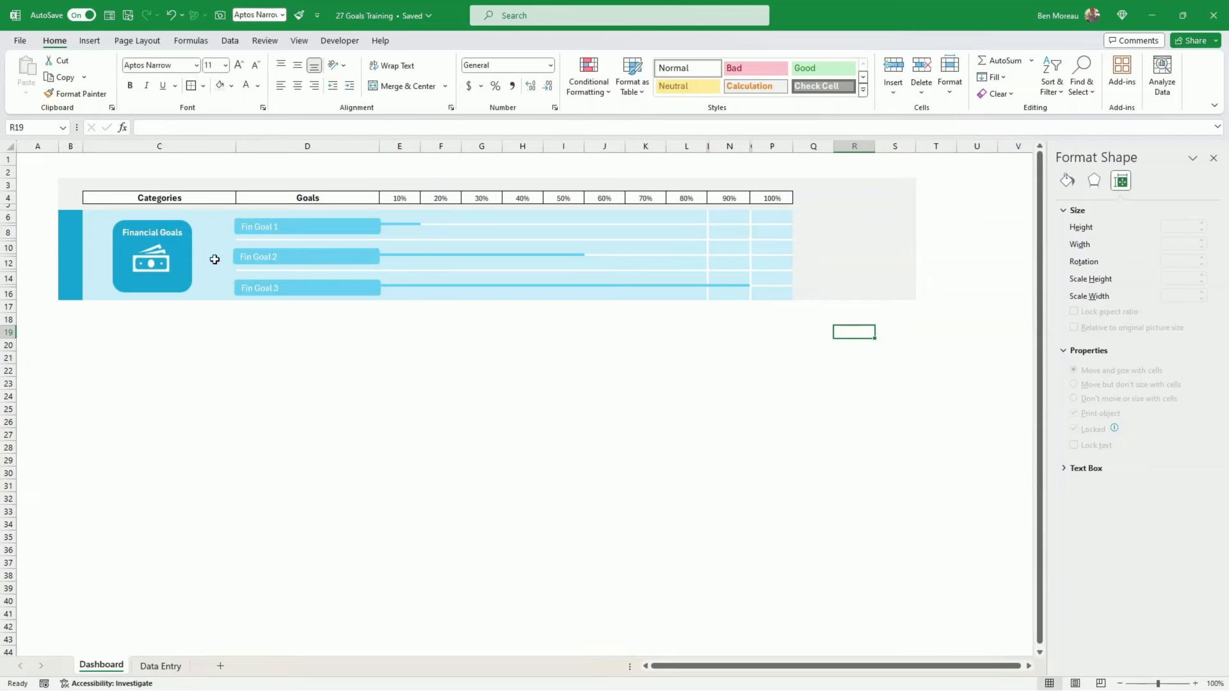
Insert a new column before column B and narrow it to a slim gray margin beside the blue strip.
drag(50, 188, 47, 294)
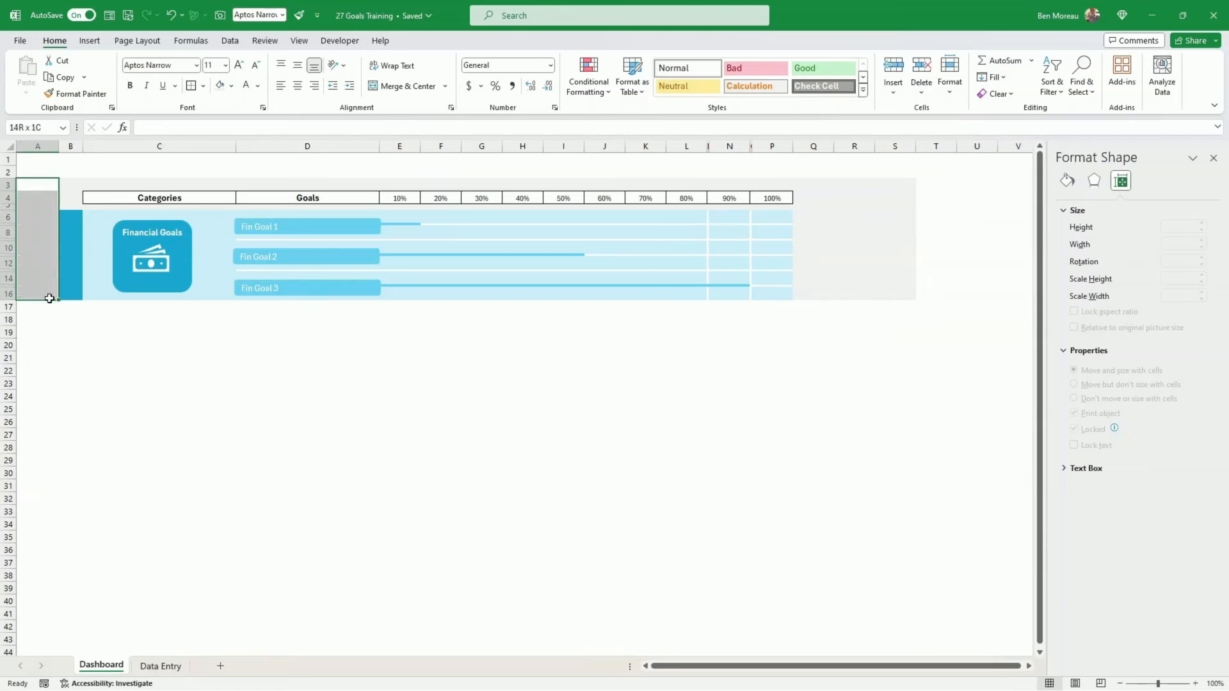
click(67, 142)
right_click(70, 145)
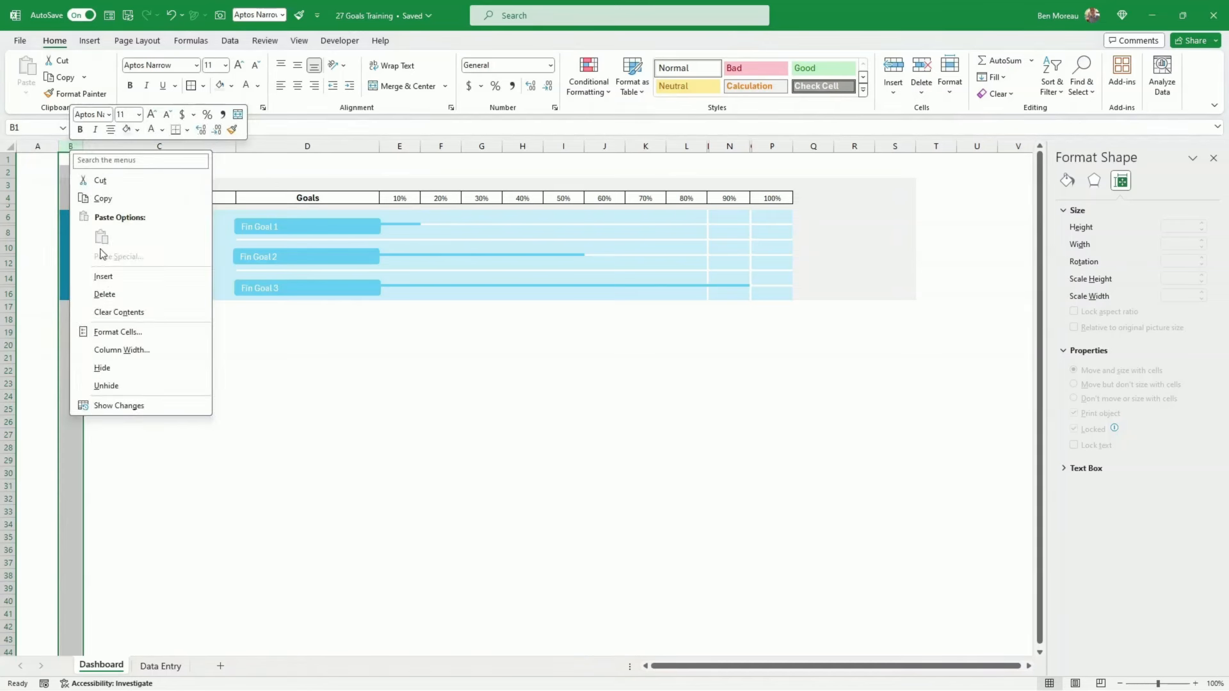
click(103, 274)
drag(101, 149, 71, 156)
click(660, 383)
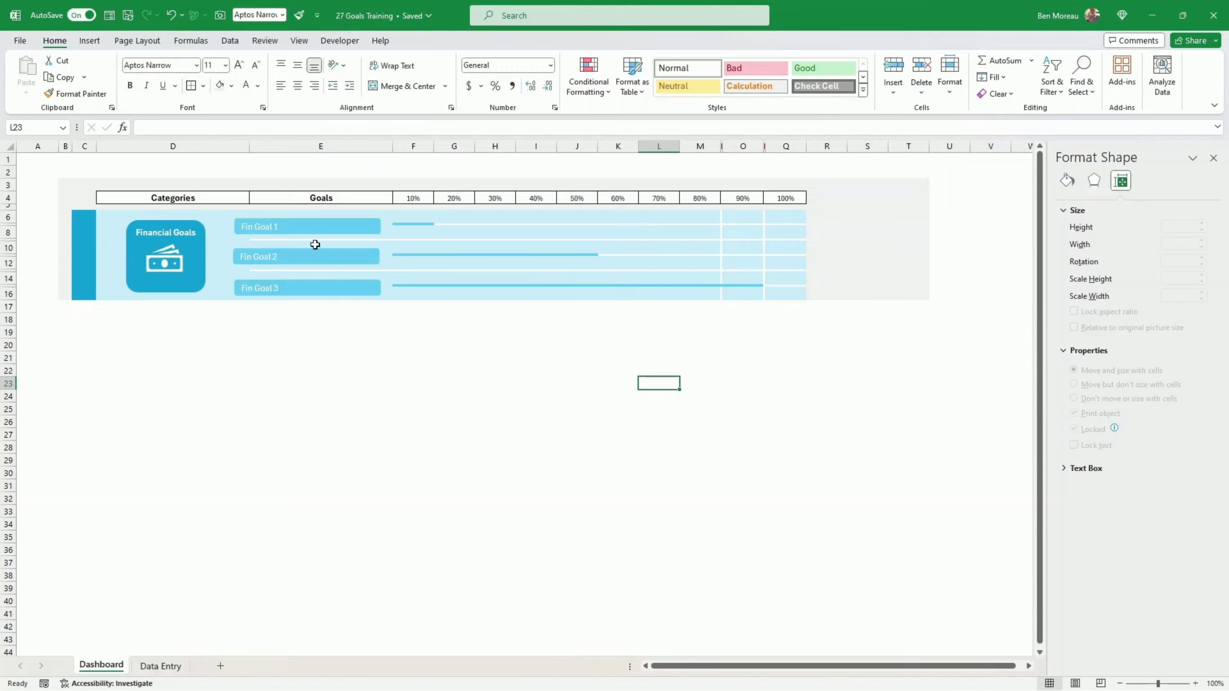
Move the three Fin Goal shapes together so they meet their progress bars under the Goals header, and open their alignment options.
click(274, 230)
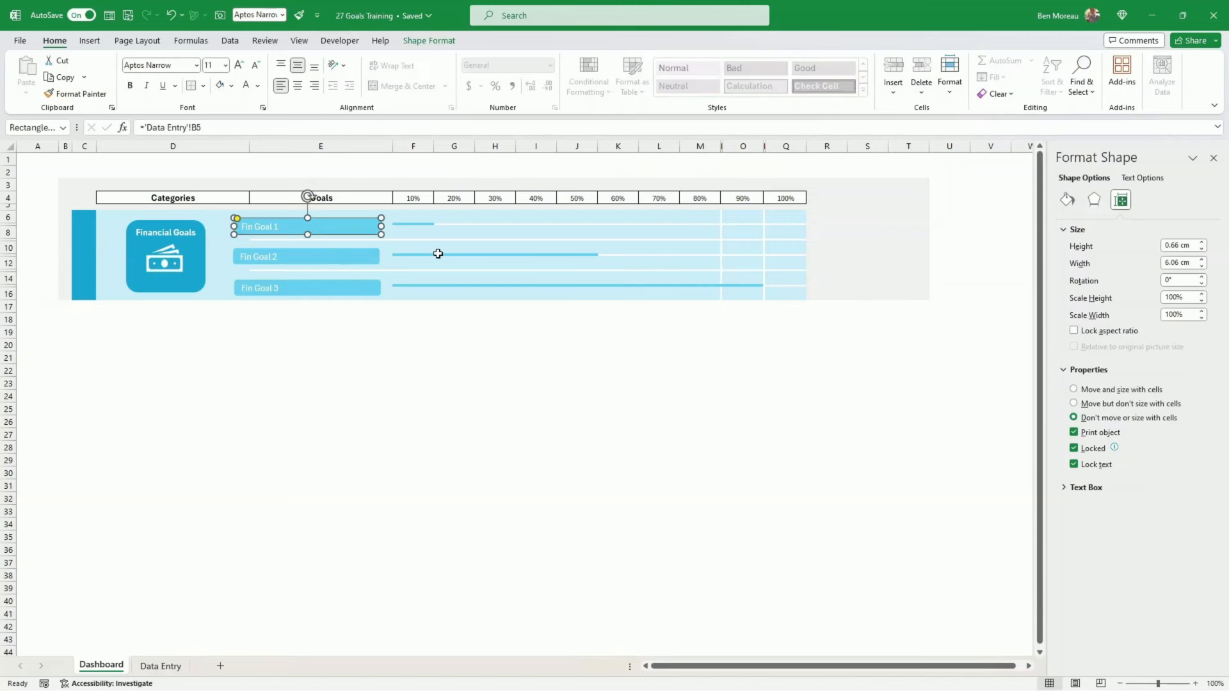
shift+click(343, 264)
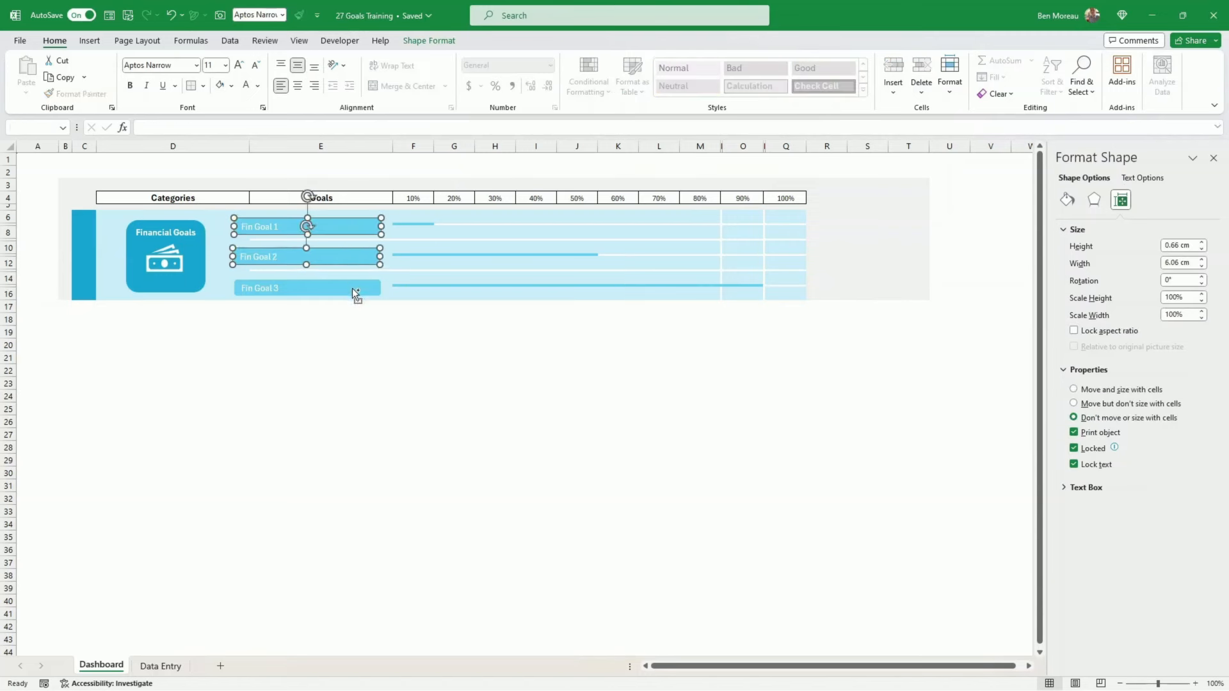
shift+click(352, 288)
drag(358, 295, 376, 288)
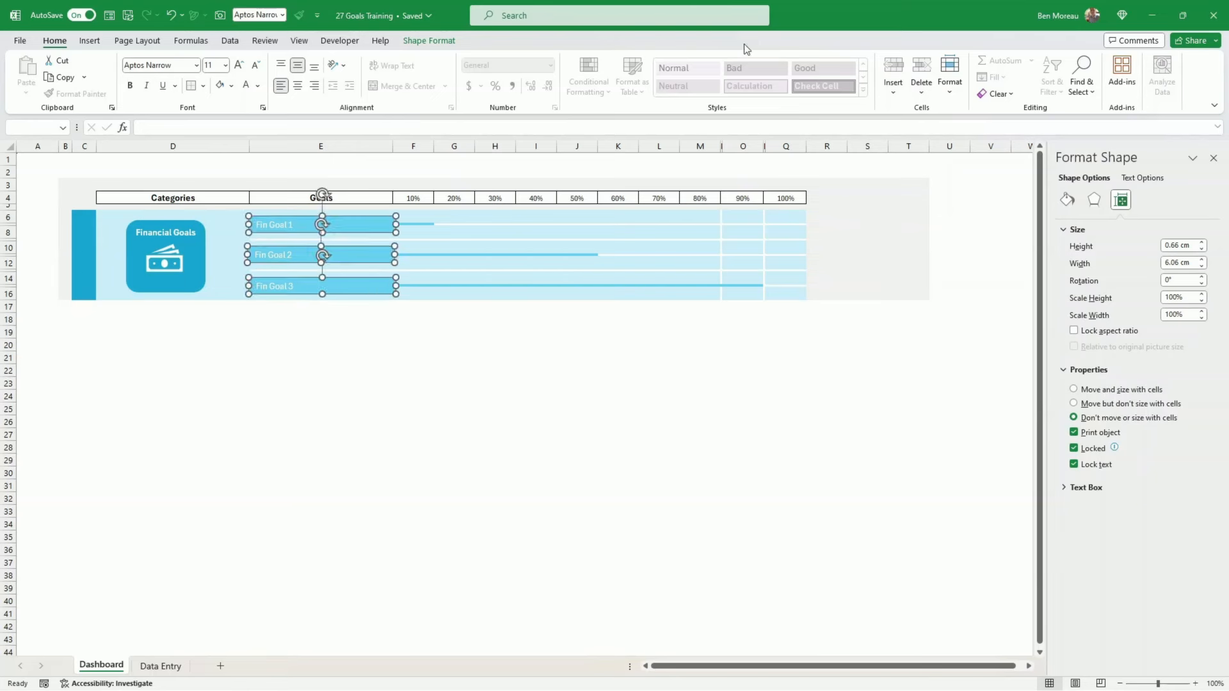
click(420, 41)
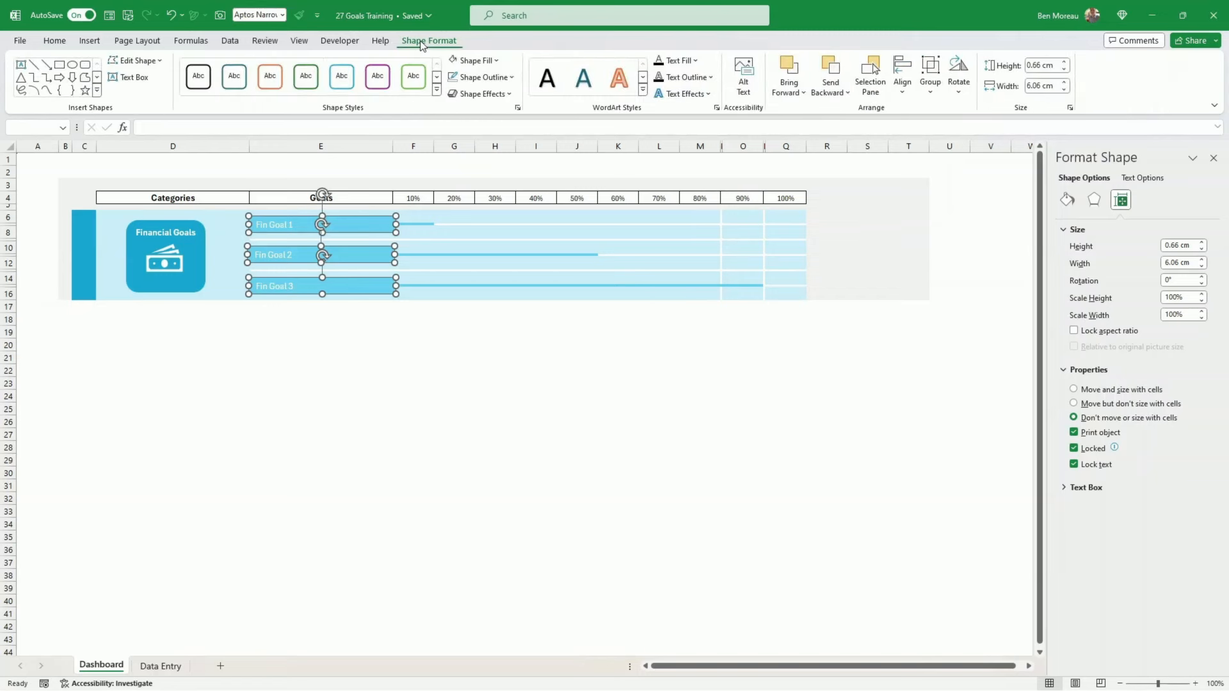
click(903, 87)
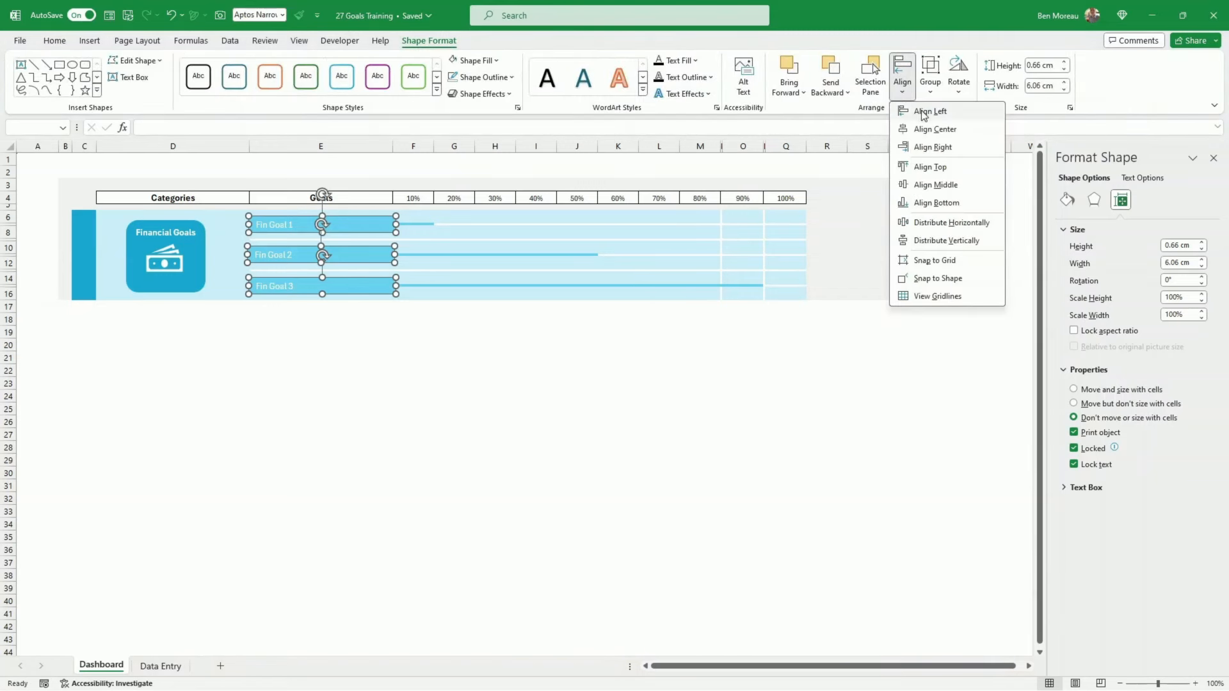
Left-align the three selected financial goal label shapes with one another.
click(922, 111)
click(732, 334)
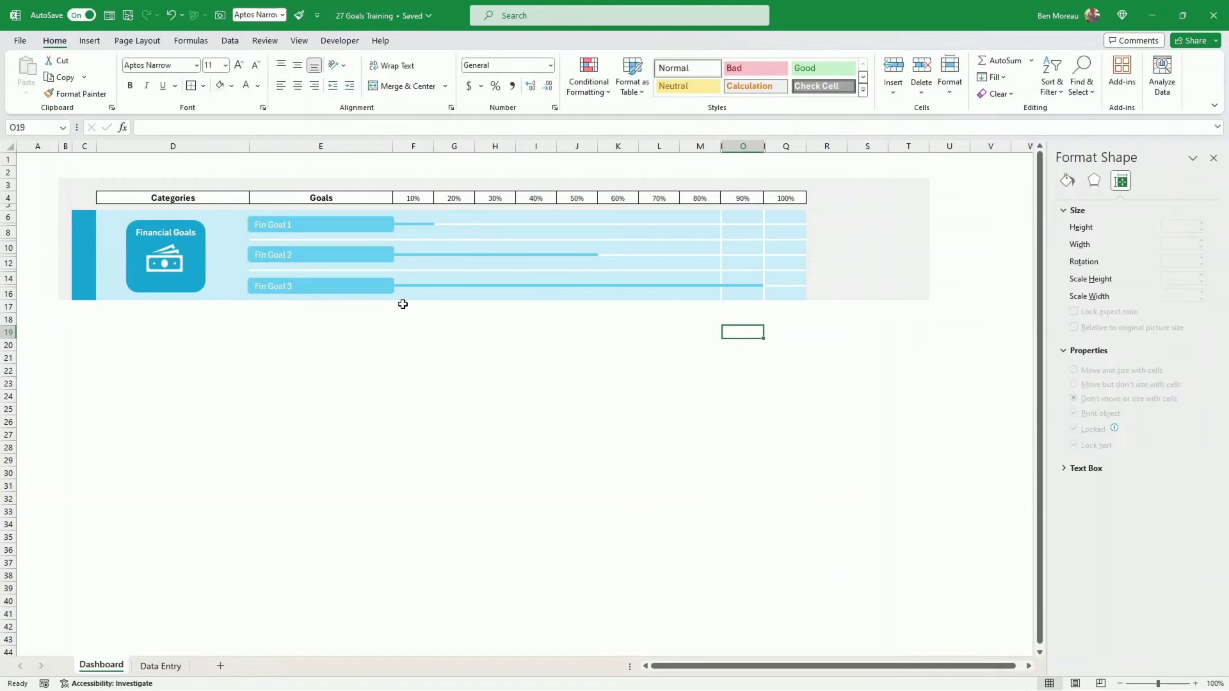
click(374, 234)
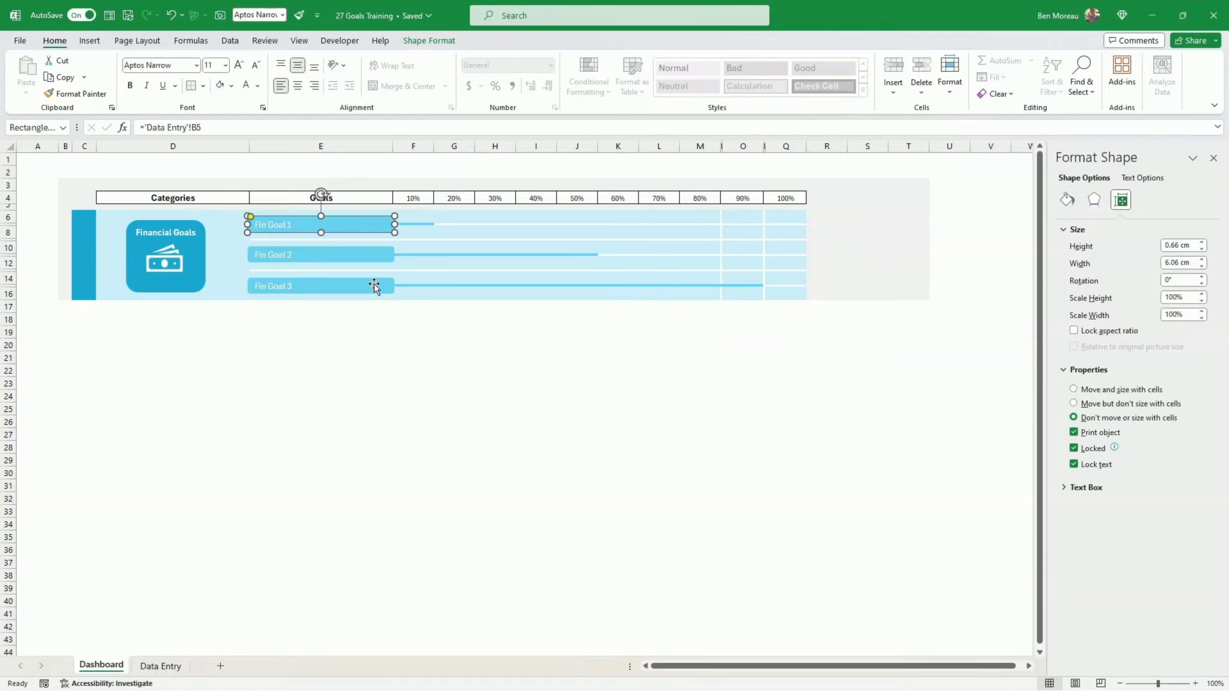
click(385, 332)
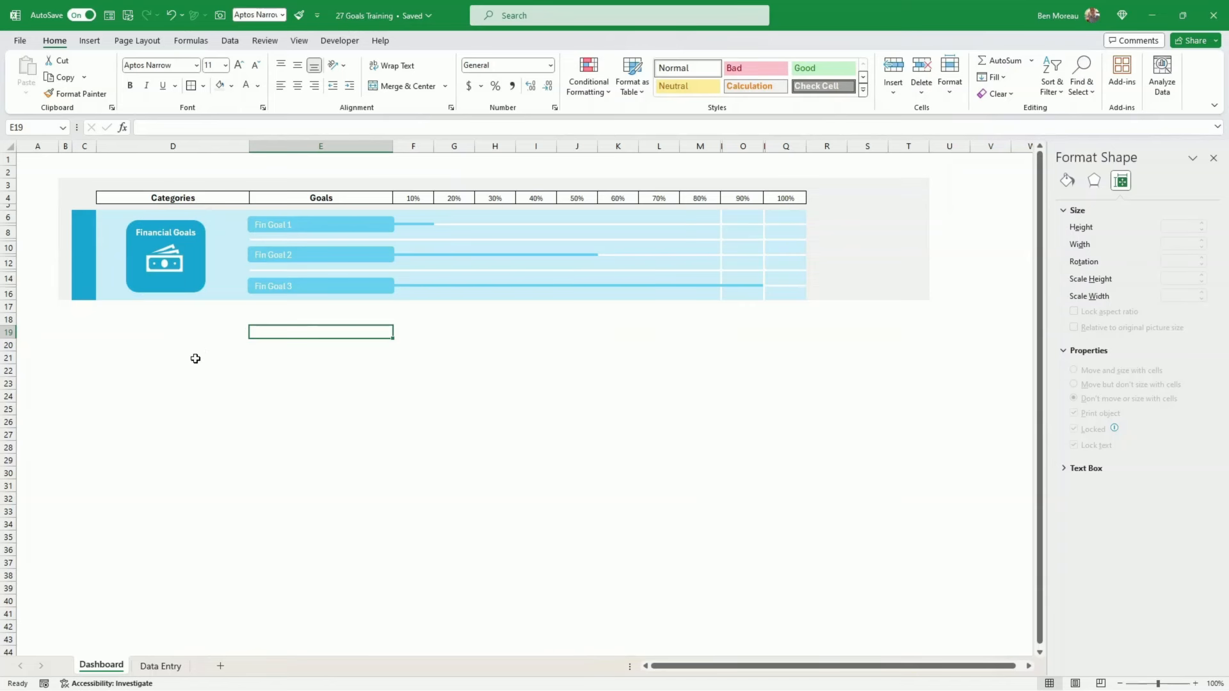
Shrink row 17 beneath the Financial Goals block to a thin divider with a row height of 3.
click(9, 306)
drag(14, 313, 13, 301)
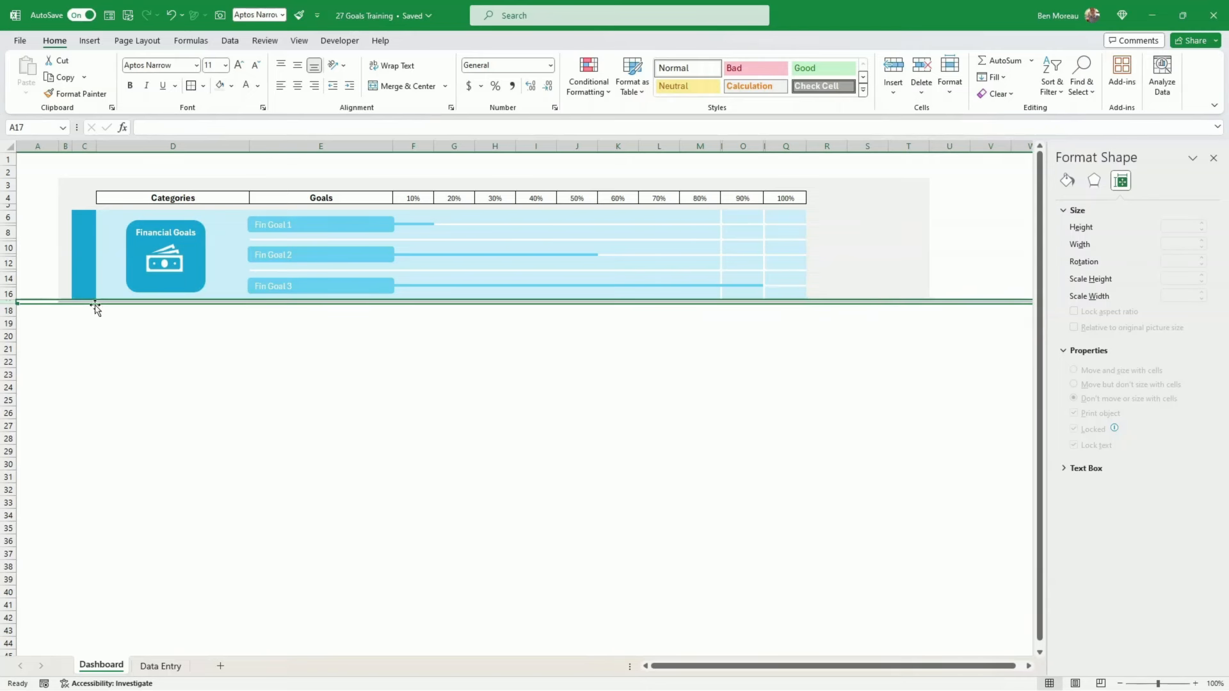
click(950, 83)
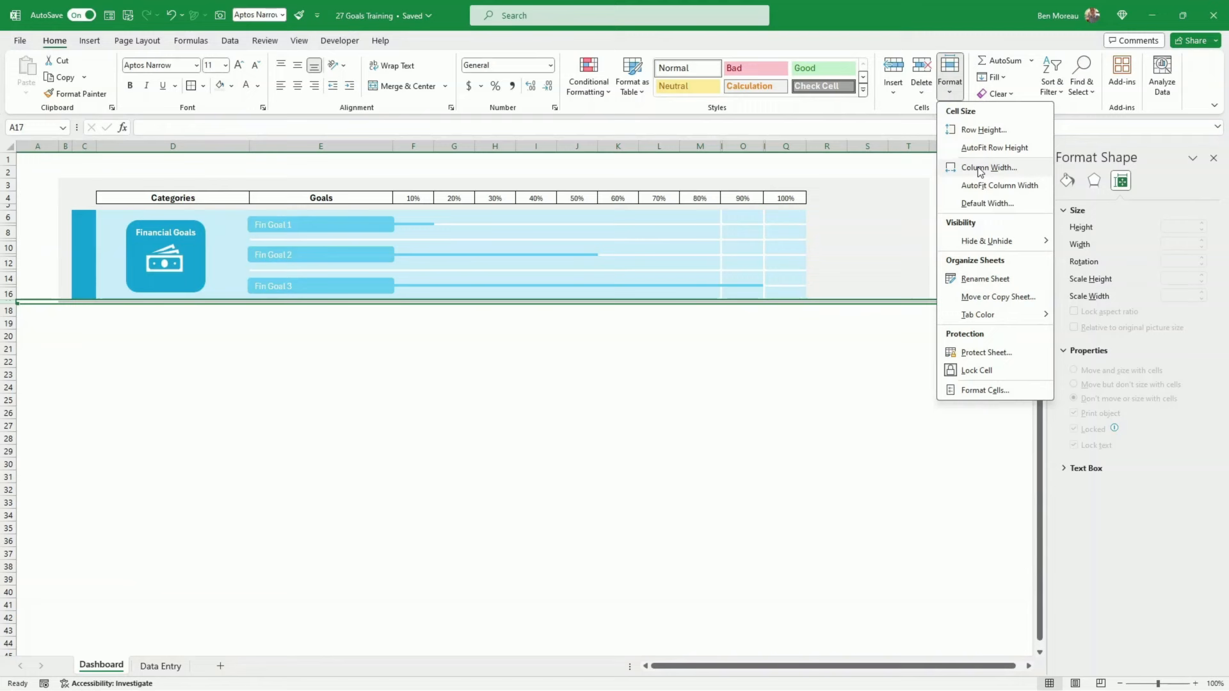
click(981, 129)
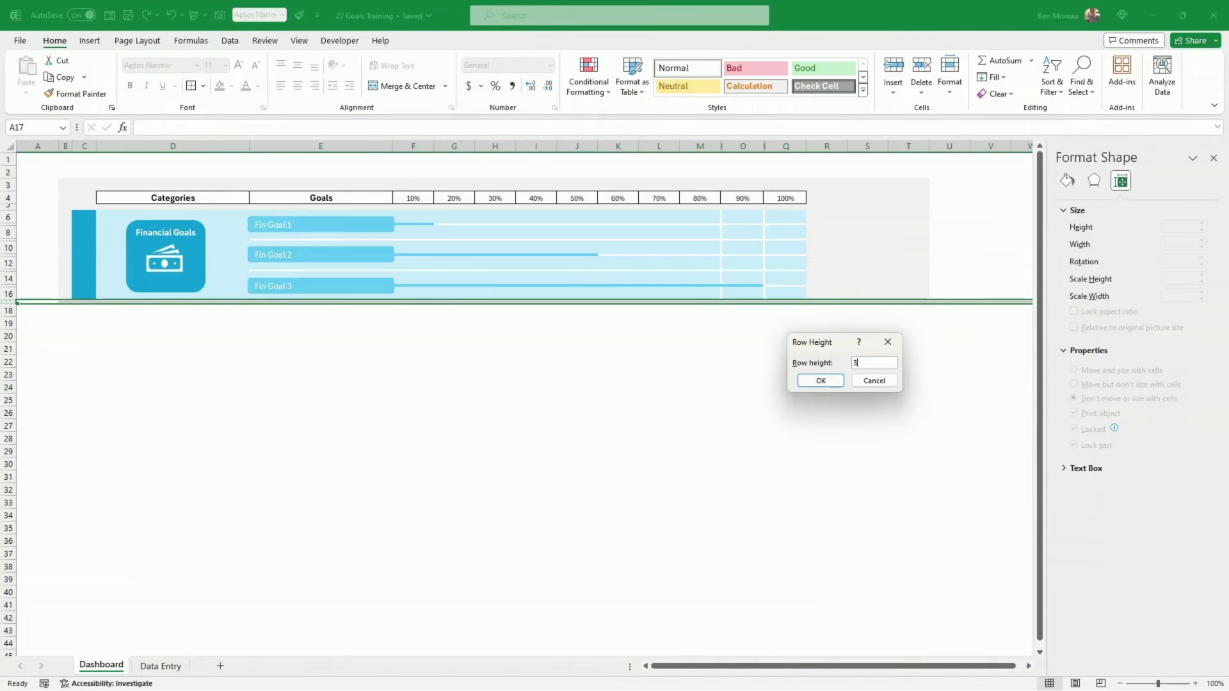
text(3)
key(Return)
click(572, 450)
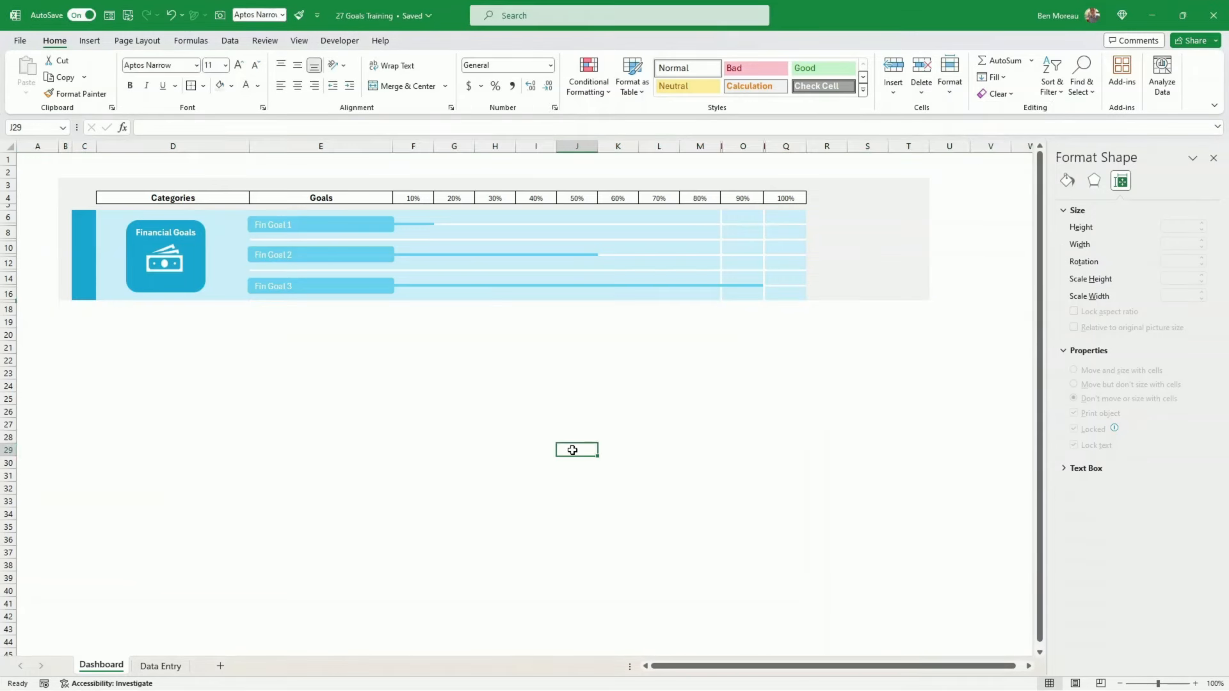
Copy rows 6 to 16 of the Financial Goals block and insert the copied rows at row 18.
click(14, 217)
drag(13, 216, 7, 296)
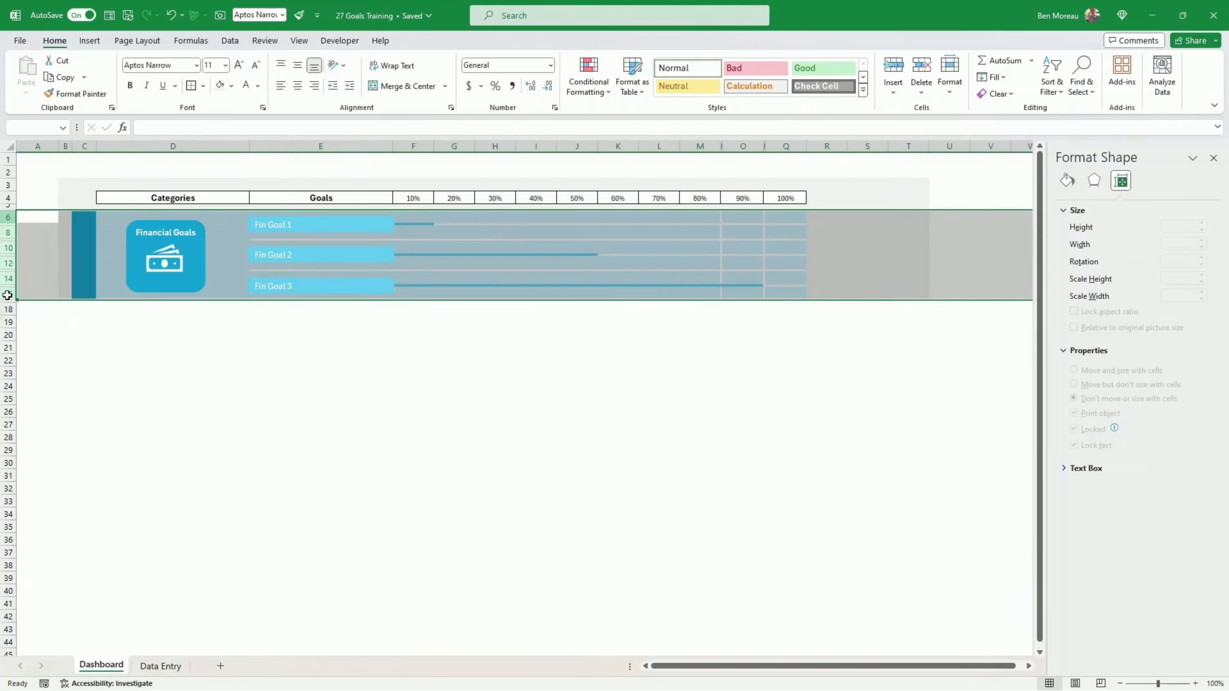
right_click(7, 294)
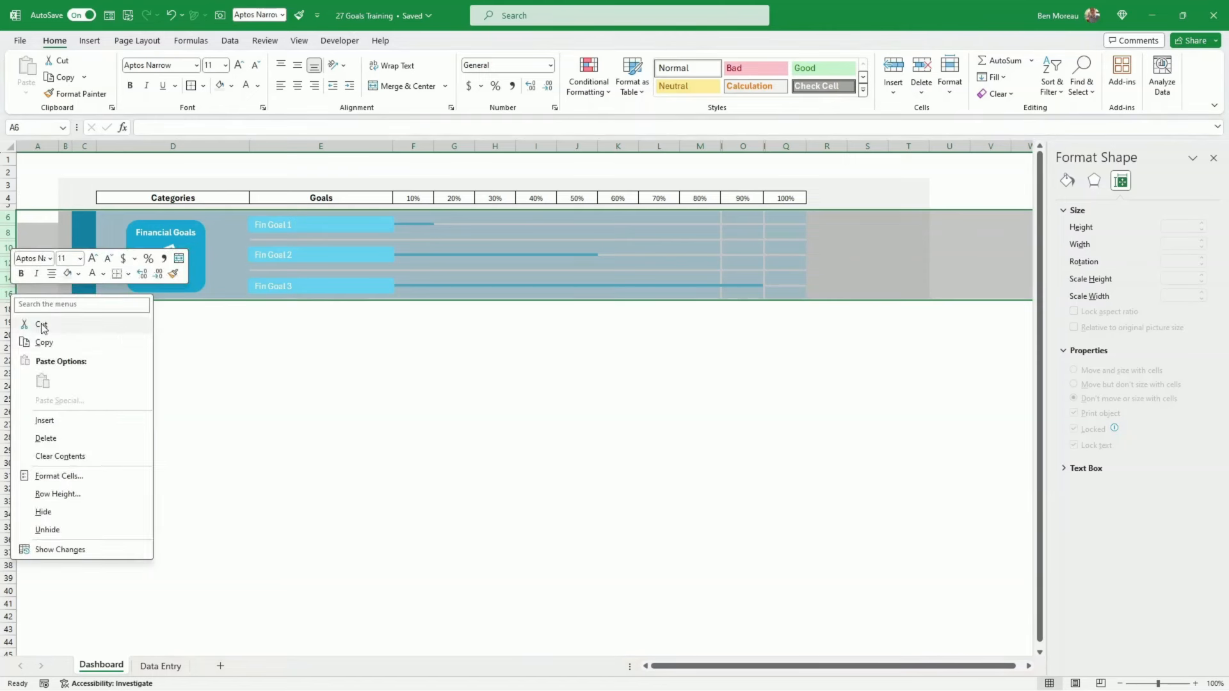
click(65, 334)
click(9, 309)
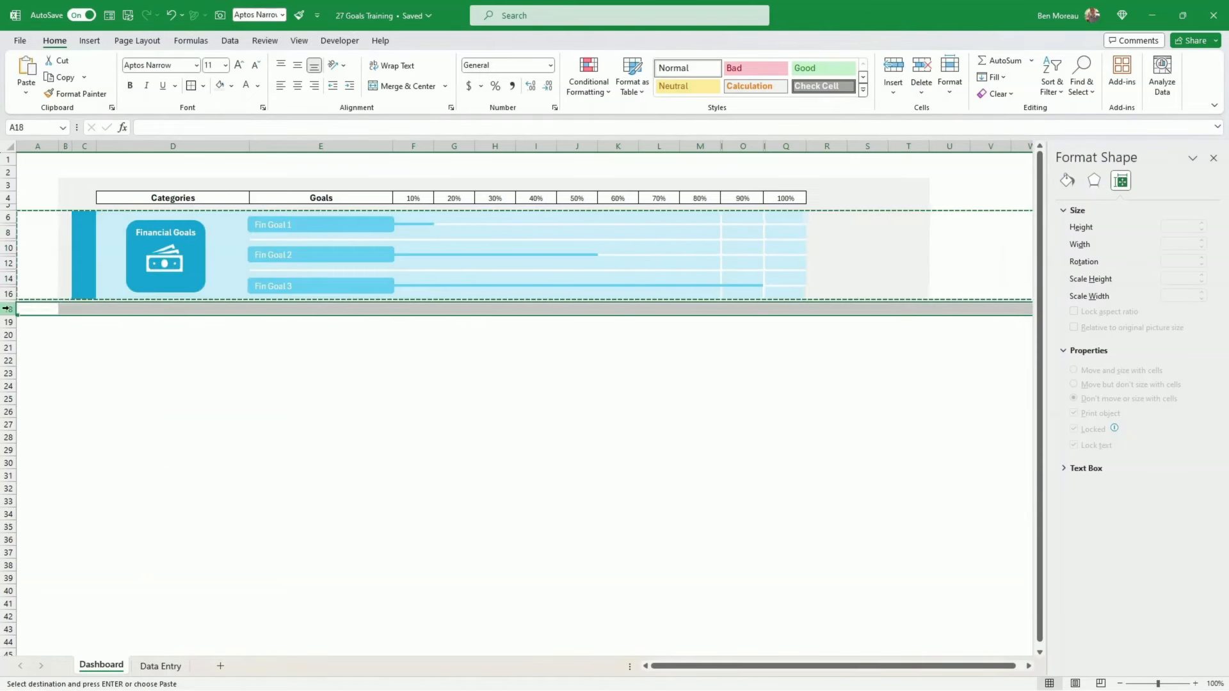
right_click(9, 309)
click(67, 440)
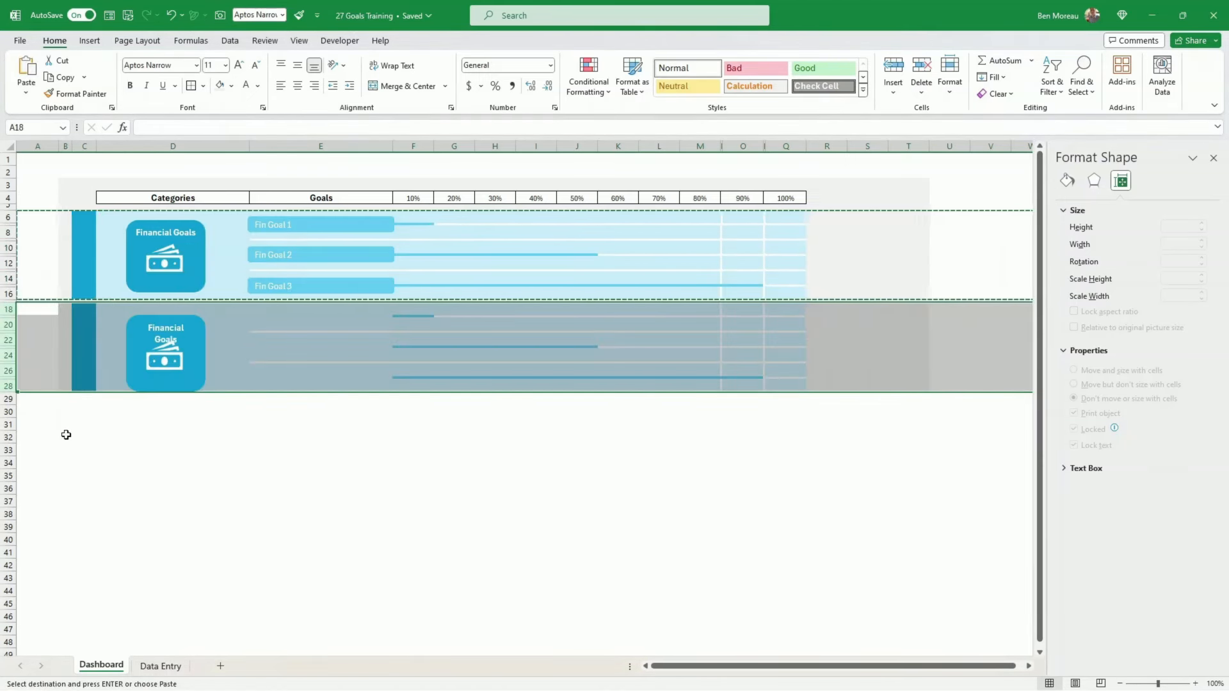
click(144, 447)
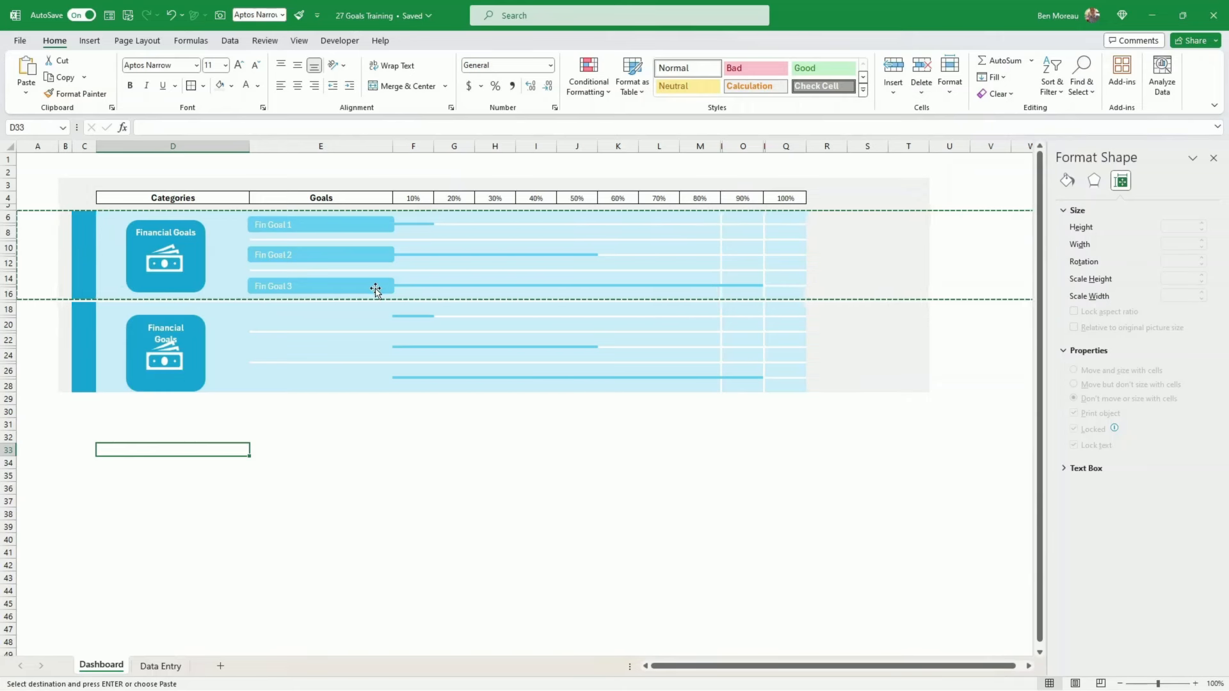
Move the copied category card slightly up so it sits centred within the second block.
click(201, 379)
drag(201, 379, 201, 376)
click(300, 423)
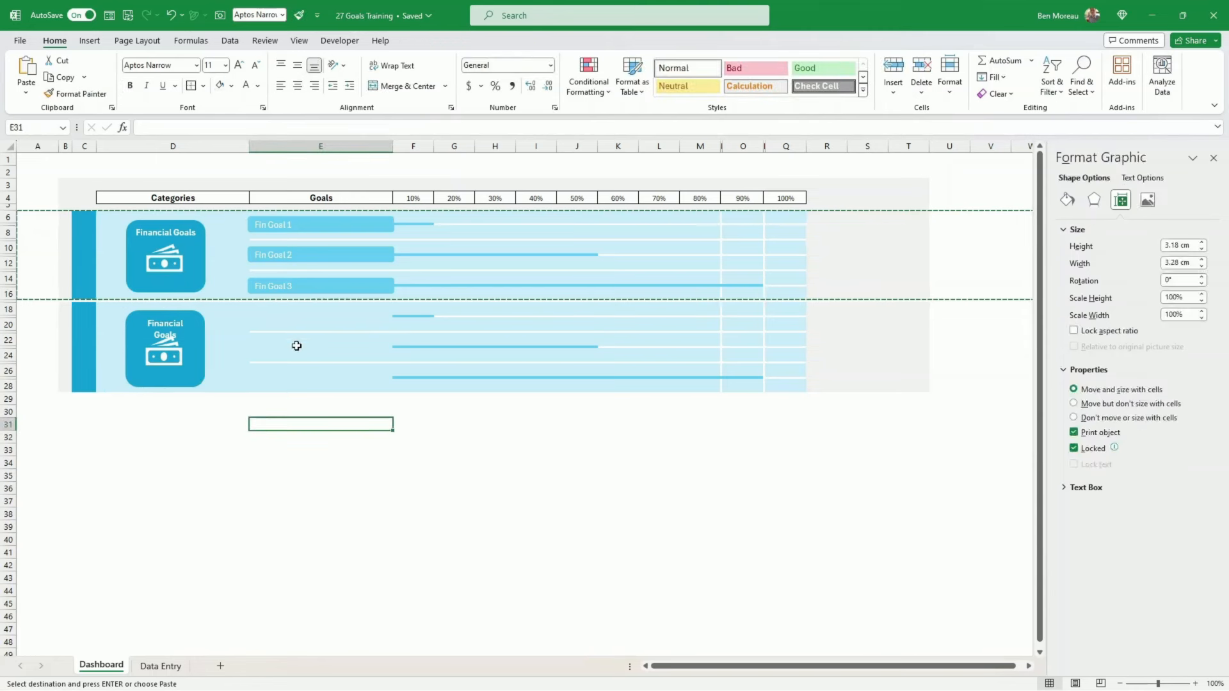
Duplicate the Fin Goal 1, 2 and 3 labels and place the copies in the Goals column of the second block, level with its progress bars.
click(332, 230)
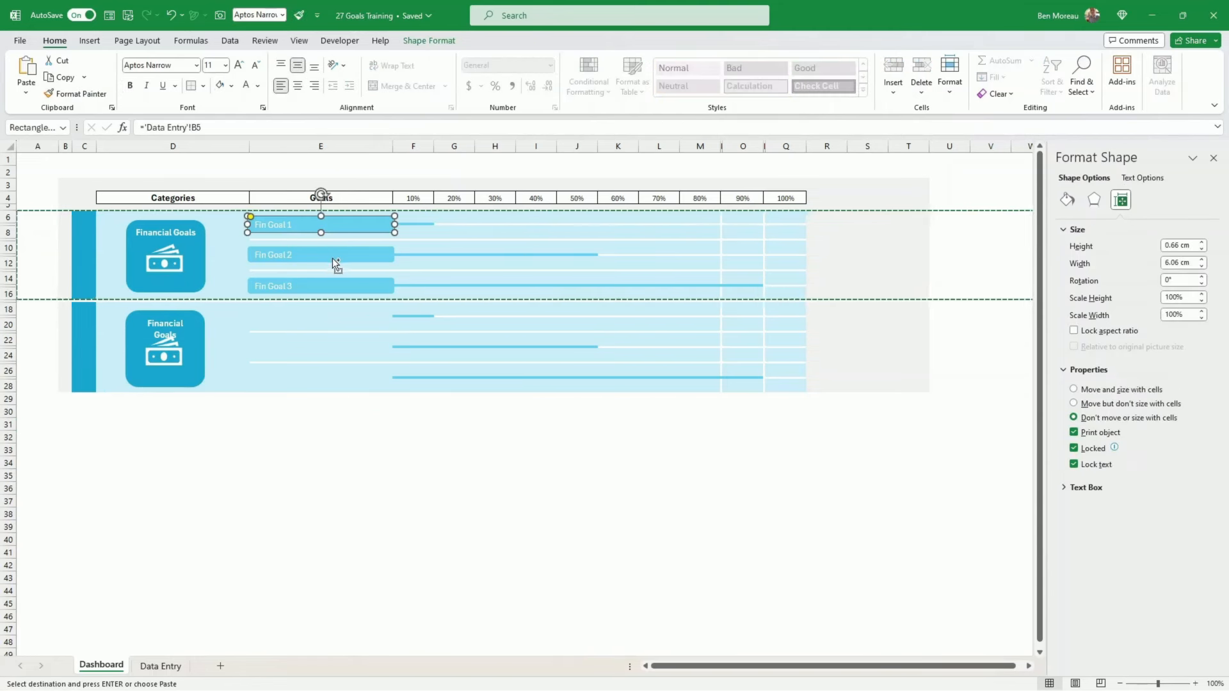
ctrl+click(332, 257)
ctrl+click(334, 289)
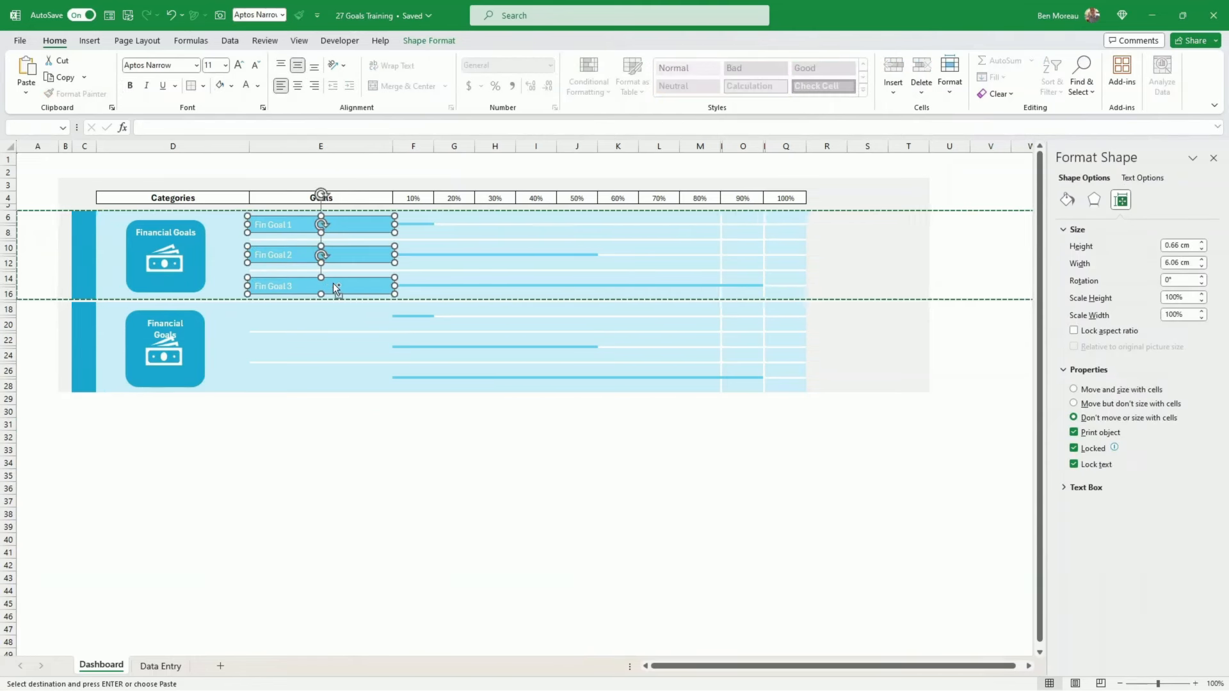
key(ctrl+d)
drag(364, 307, 353, 386)
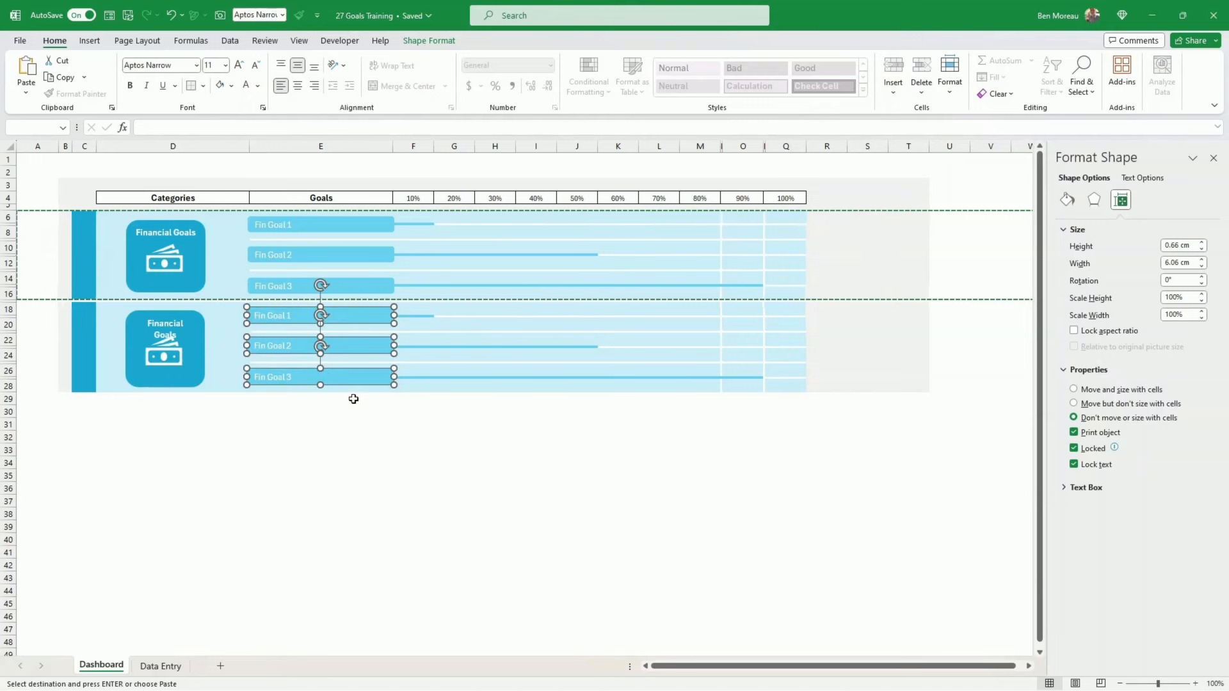
click(345, 434)
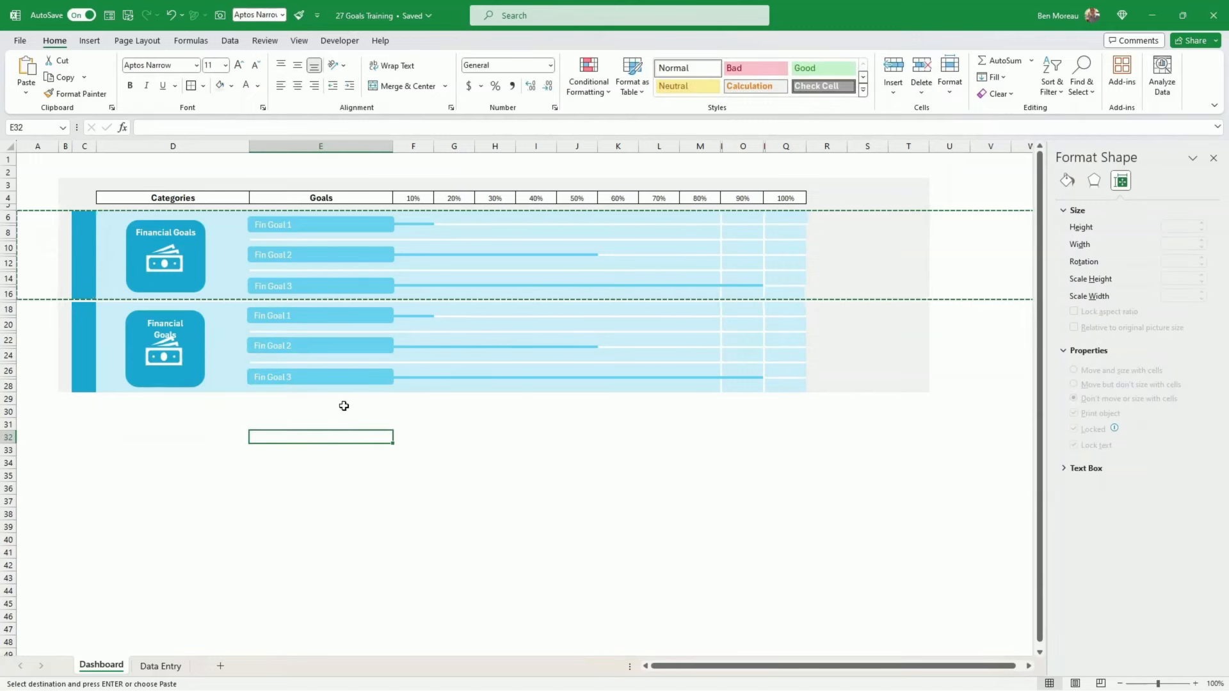
click(345, 408)
Ungroup the second block's category card and move its banknote icon slightly down, clear of the title.
click(186, 370)
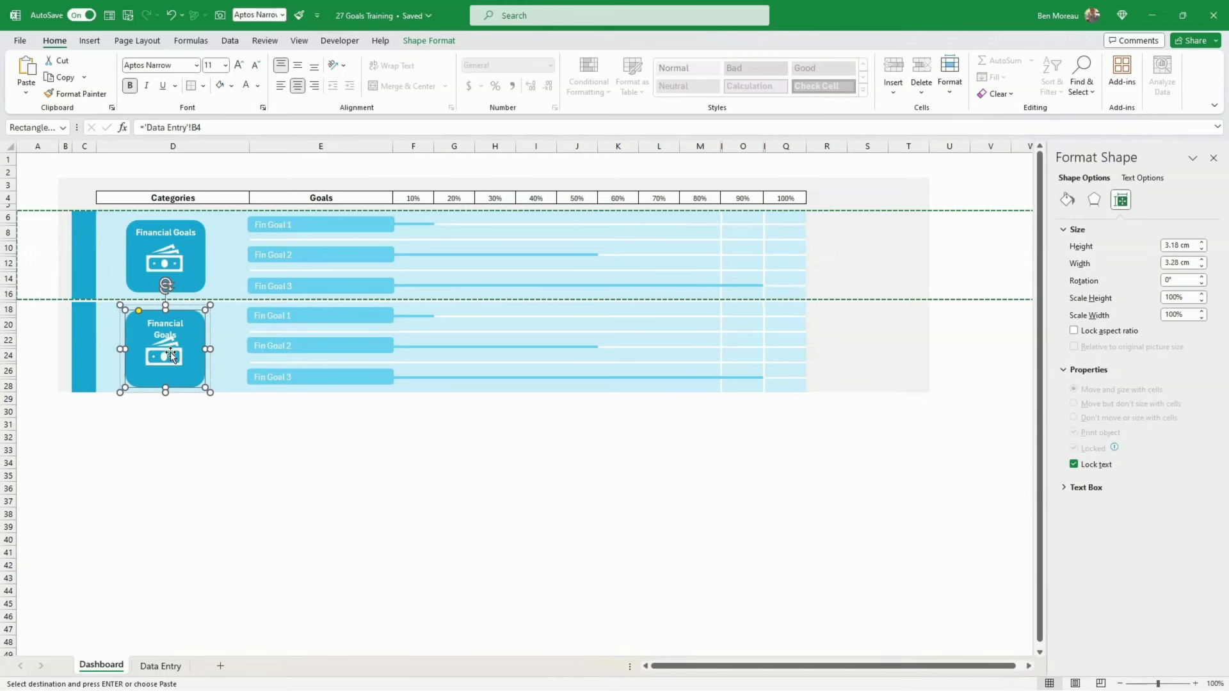
right_click(170, 351)
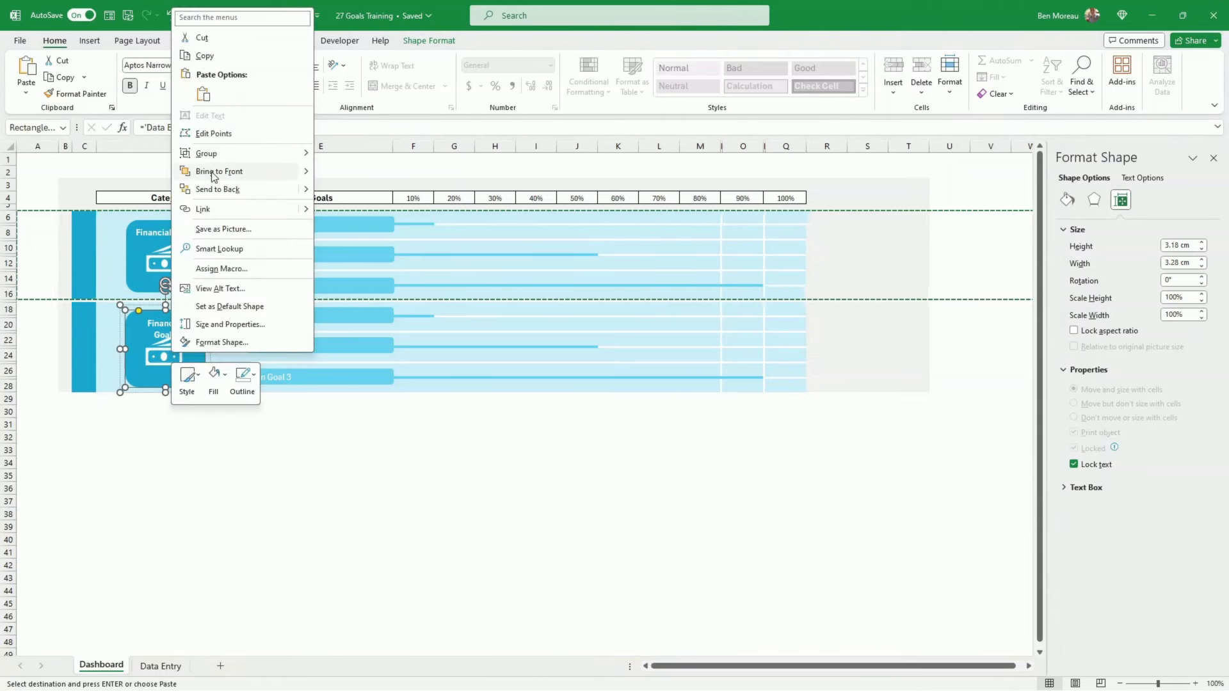
mouse_move(215, 157)
click(343, 192)
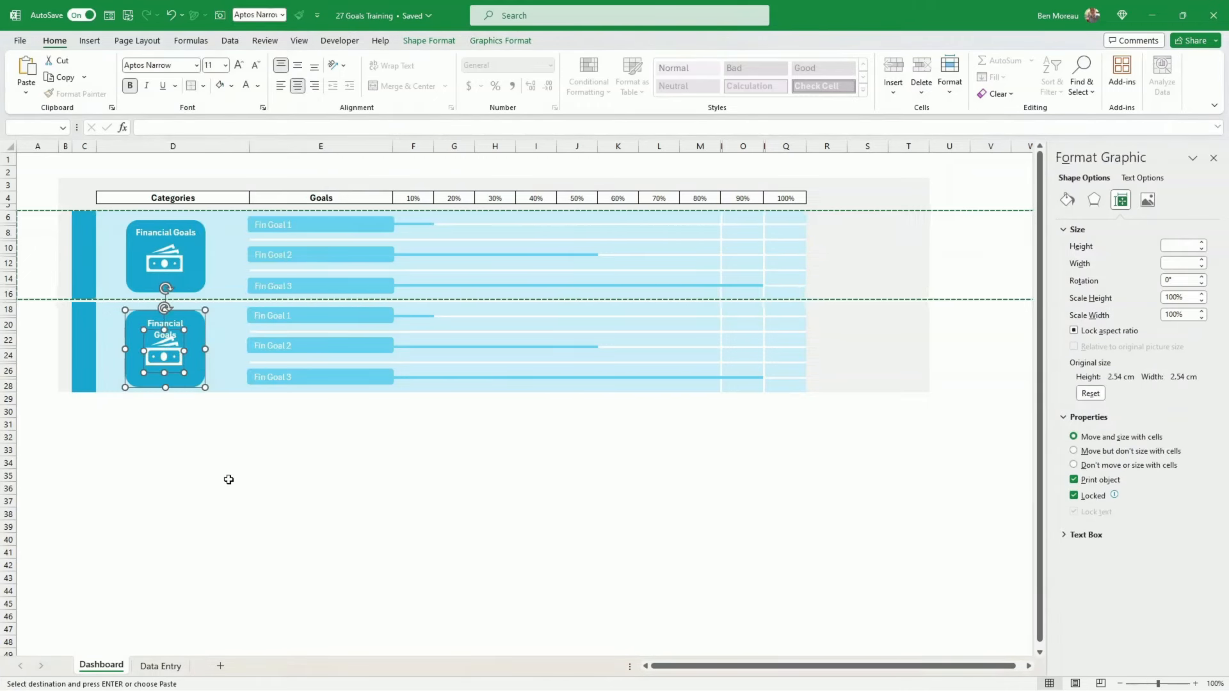
click(228, 486)
click(168, 358)
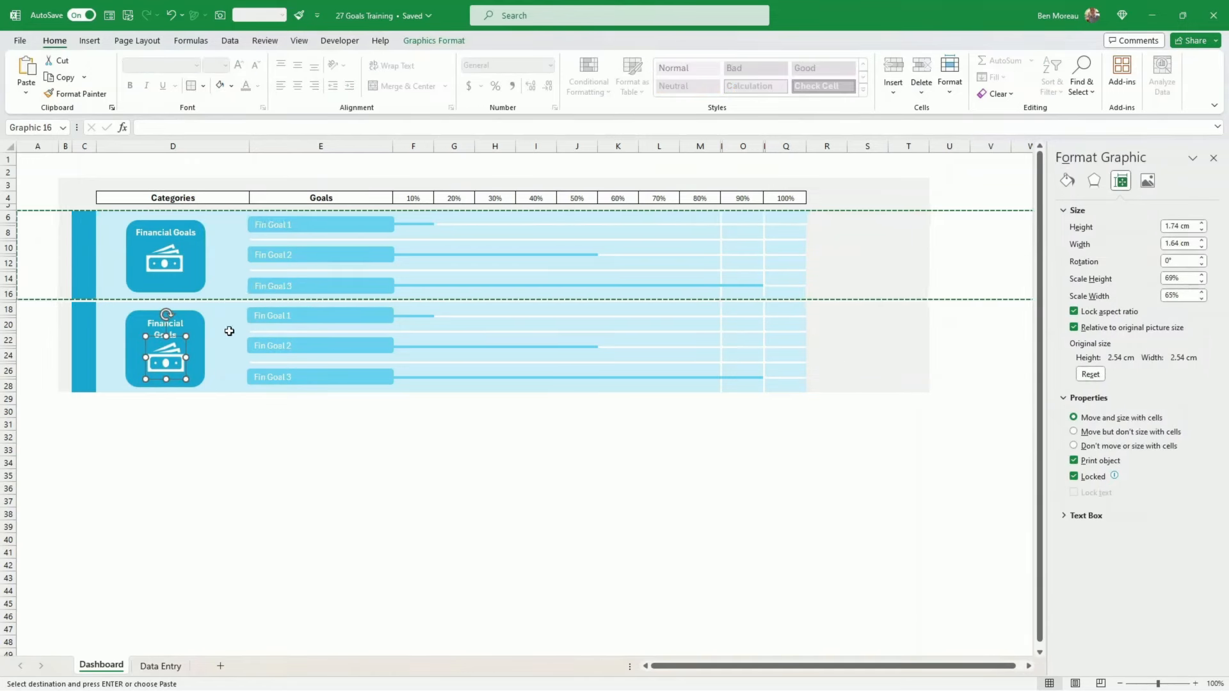
Link the second category card's text to cell B8 of the Data Entry sheet and format it in bold white.
click(164, 328)
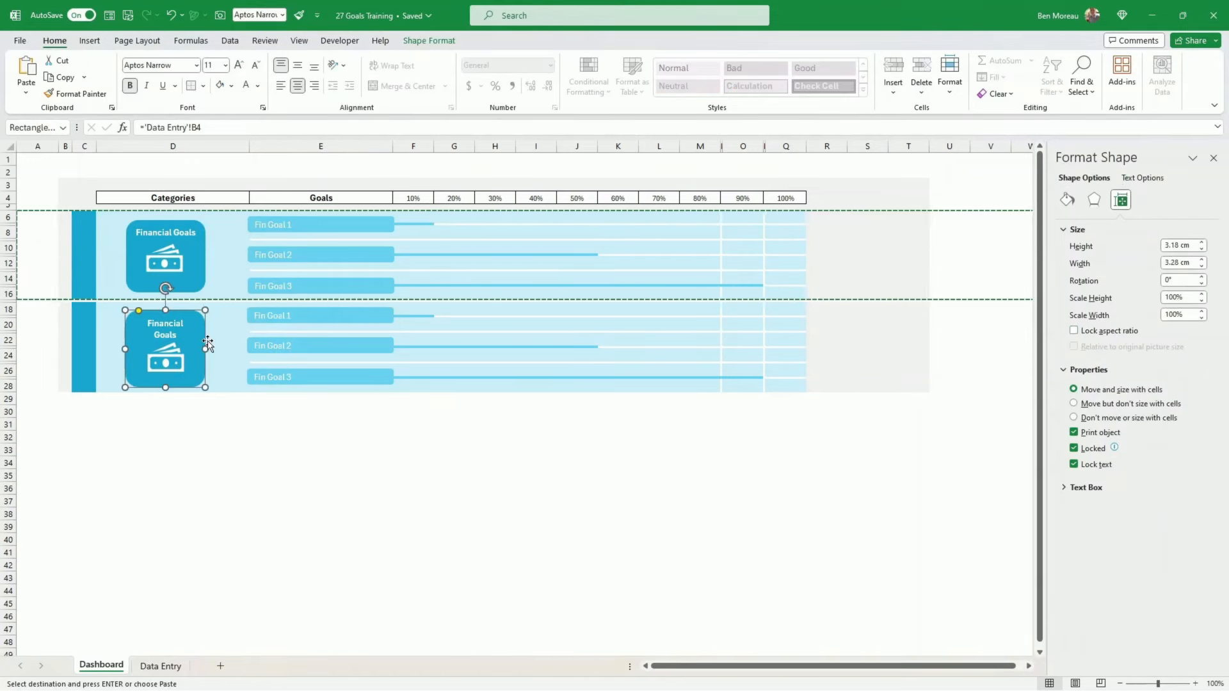
click(207, 127)
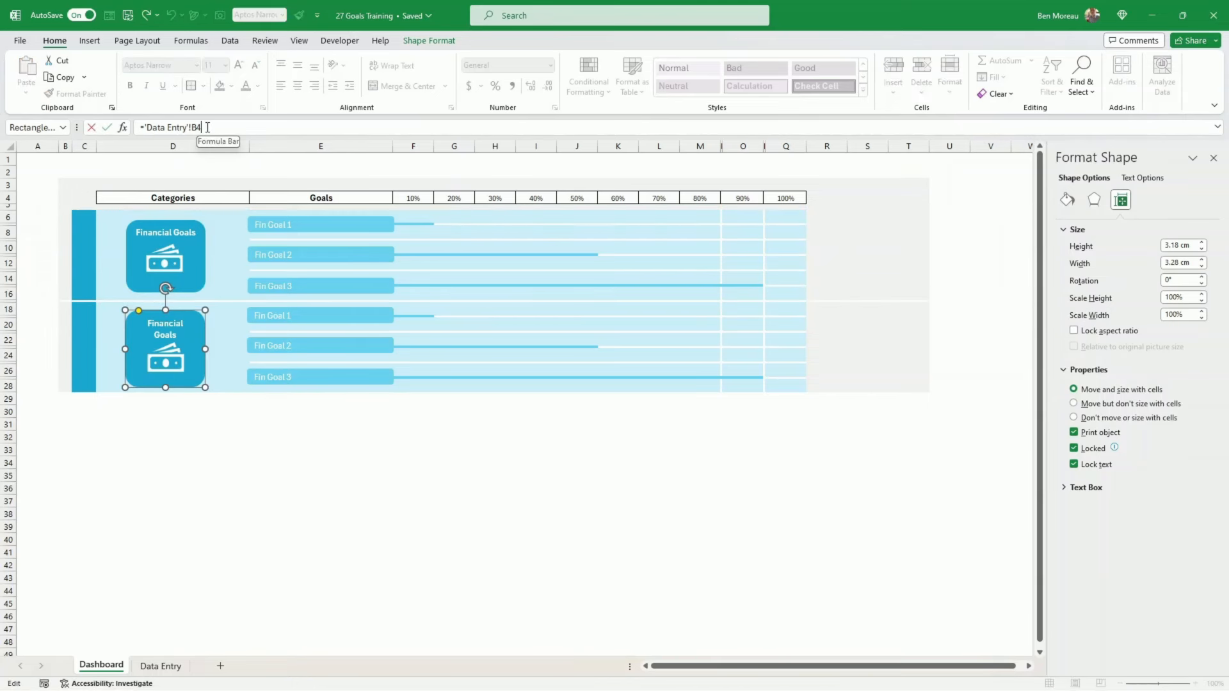
key(BackSpace)
key(BackSpace)
key(BackSpace)
key(BackSpace)
key(BackSpace)
key(BackSpace)
key(BackSpace)
key(BackSpace)
key(BackSpace)
key(BackSpace)
key(BackSpace)
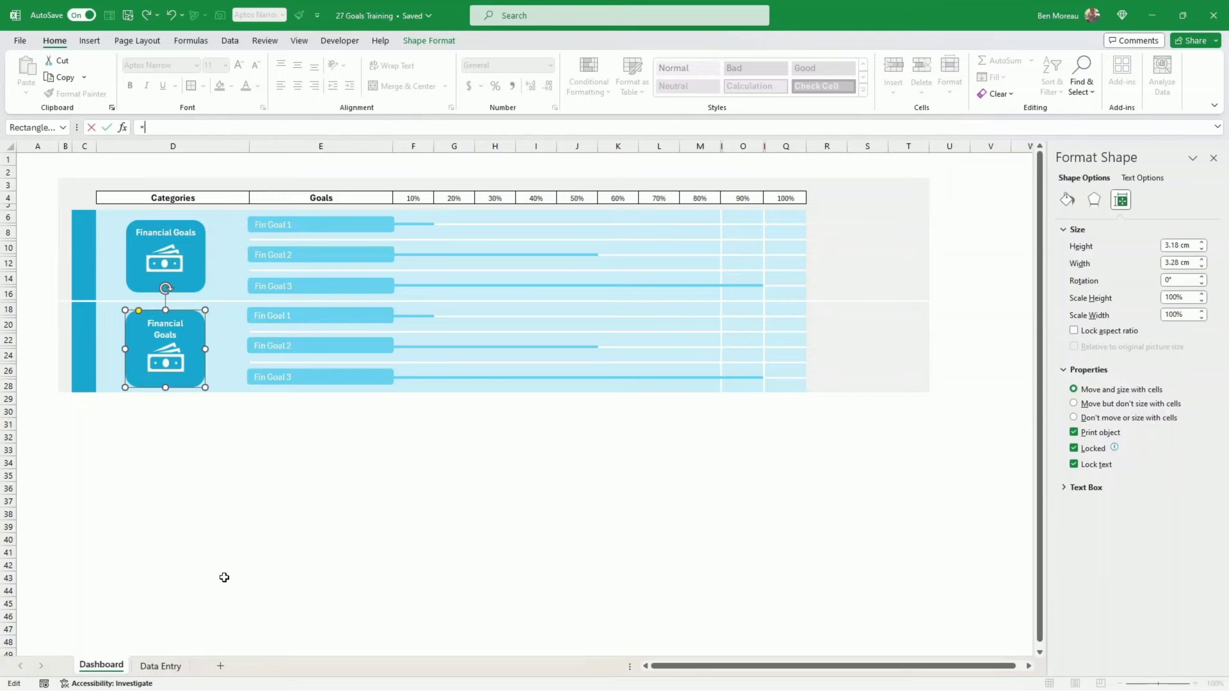
click(163, 667)
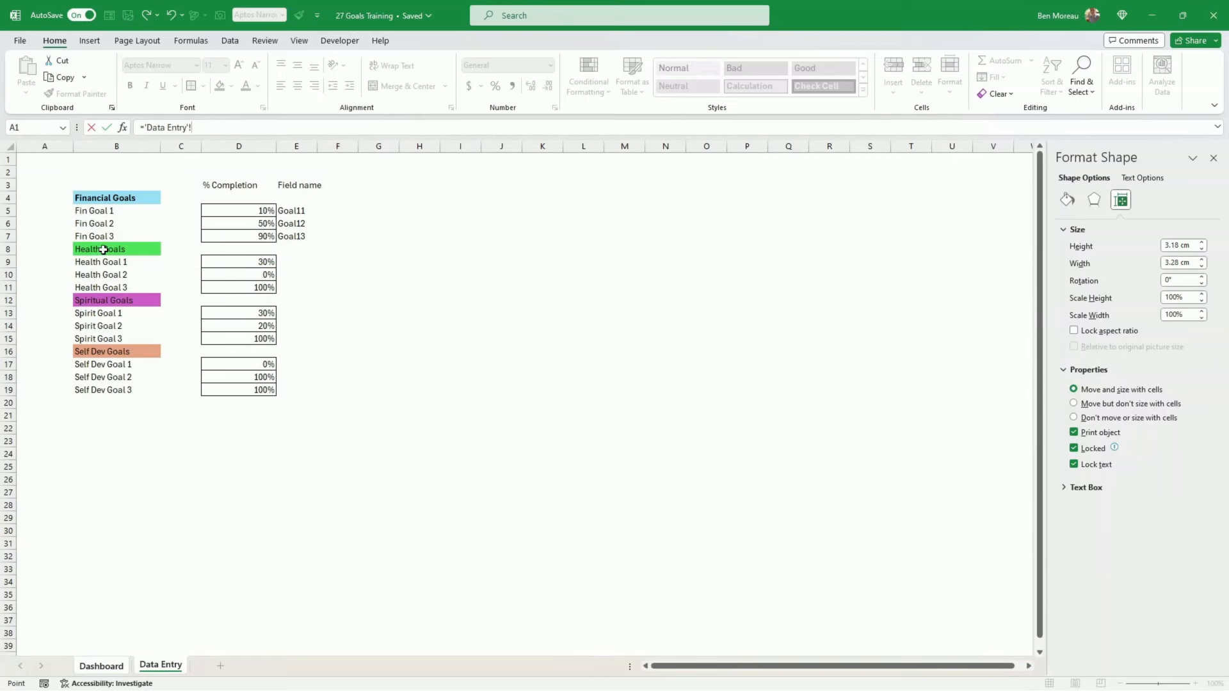
key(Return)
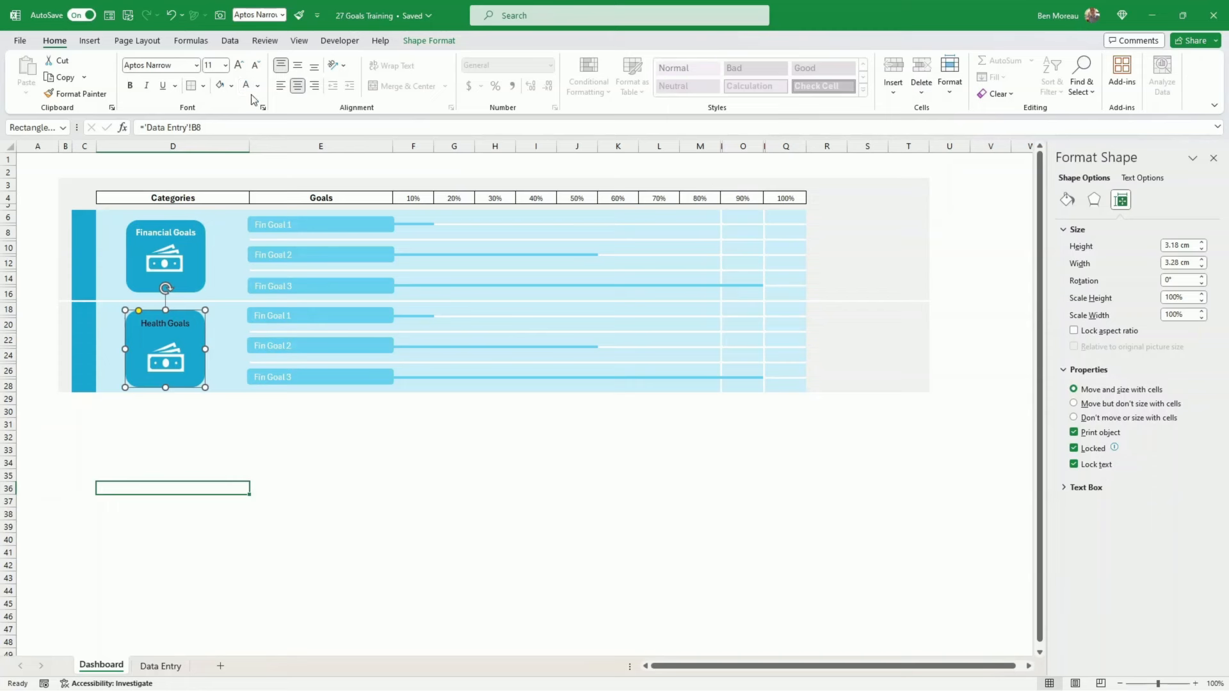
click(131, 86)
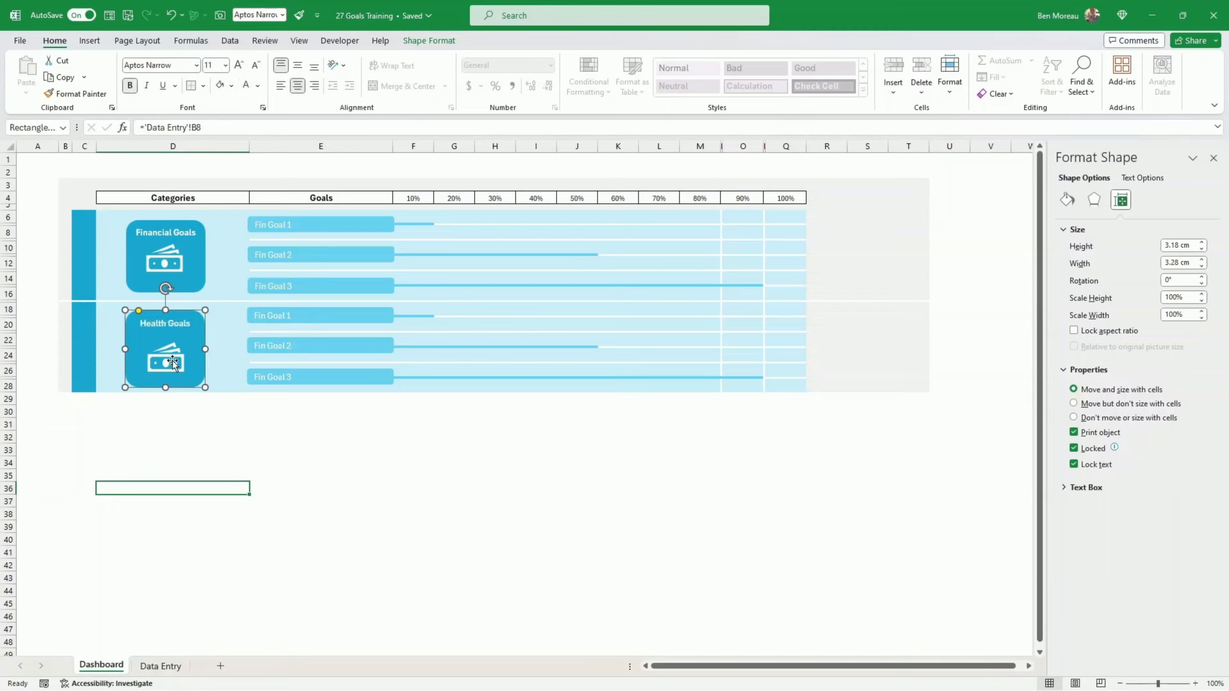
click(203, 397)
Replace the banknote icon on the Health Goals card with the solid running person icon, searching the stock icons for "running".
click(166, 362)
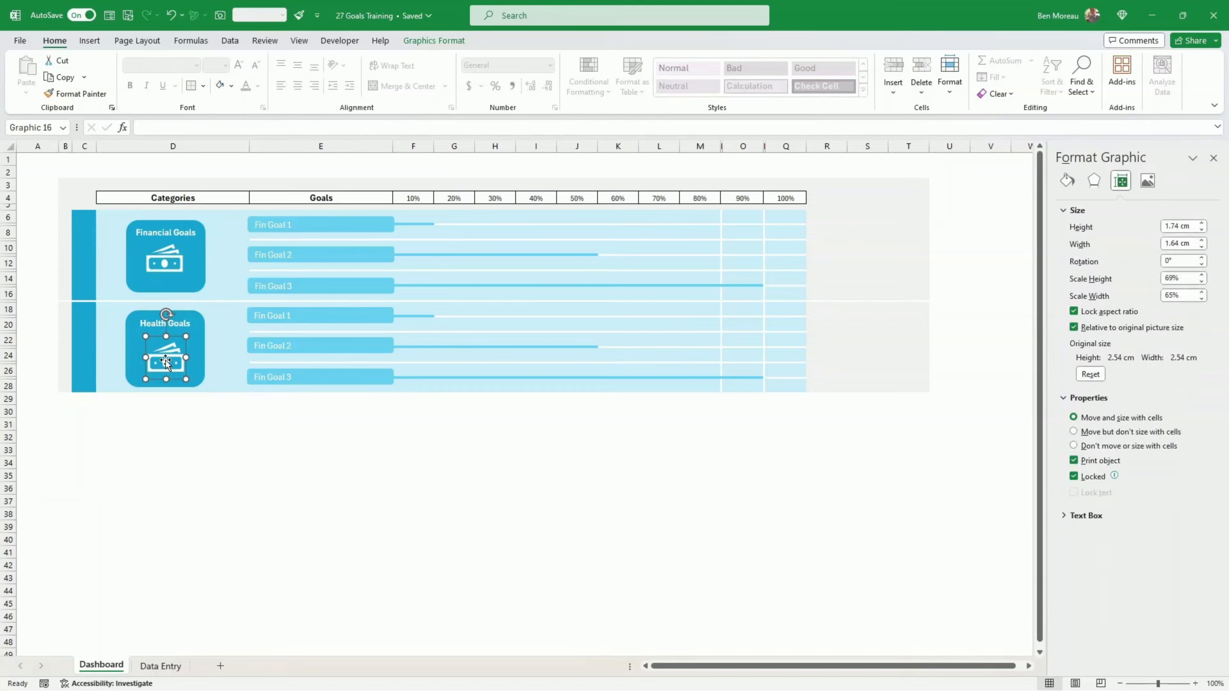
right_click(166, 362)
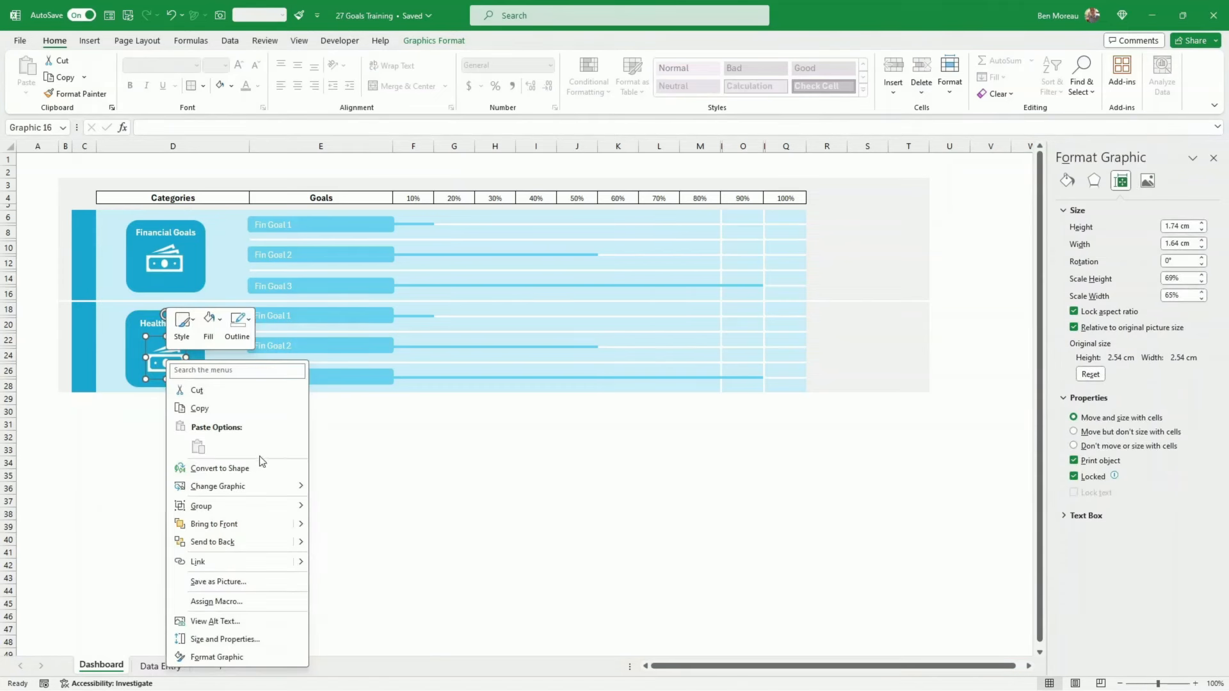
mouse_move(297, 495)
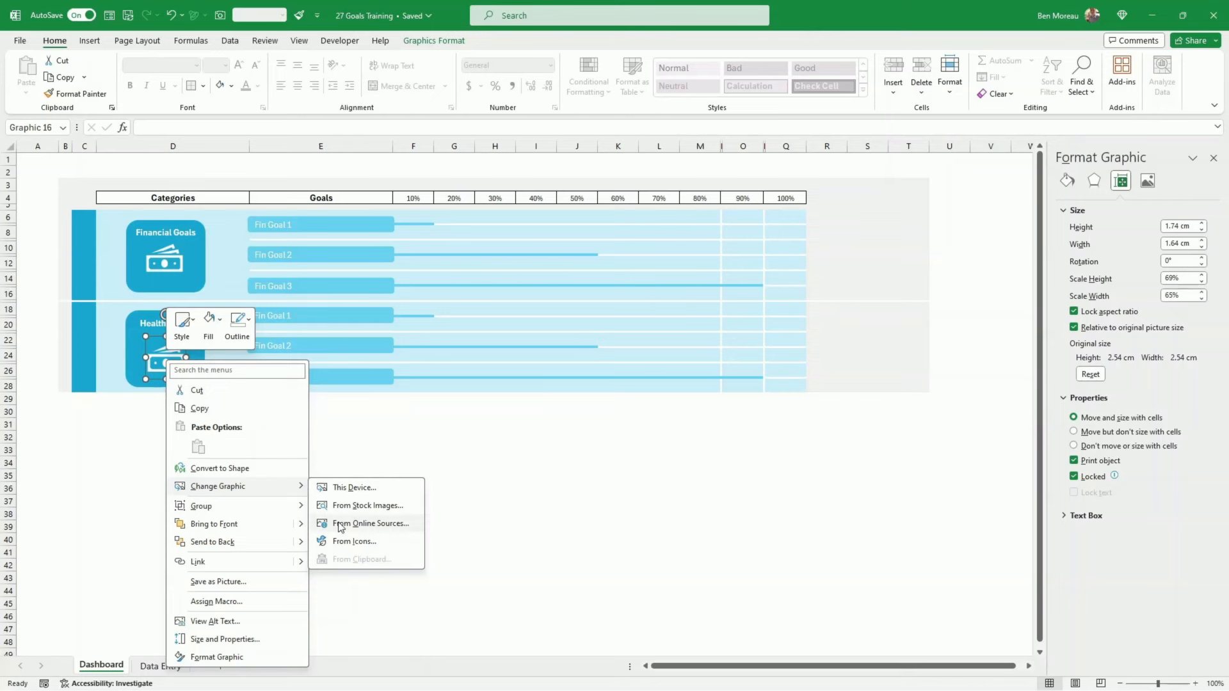
click(351, 540)
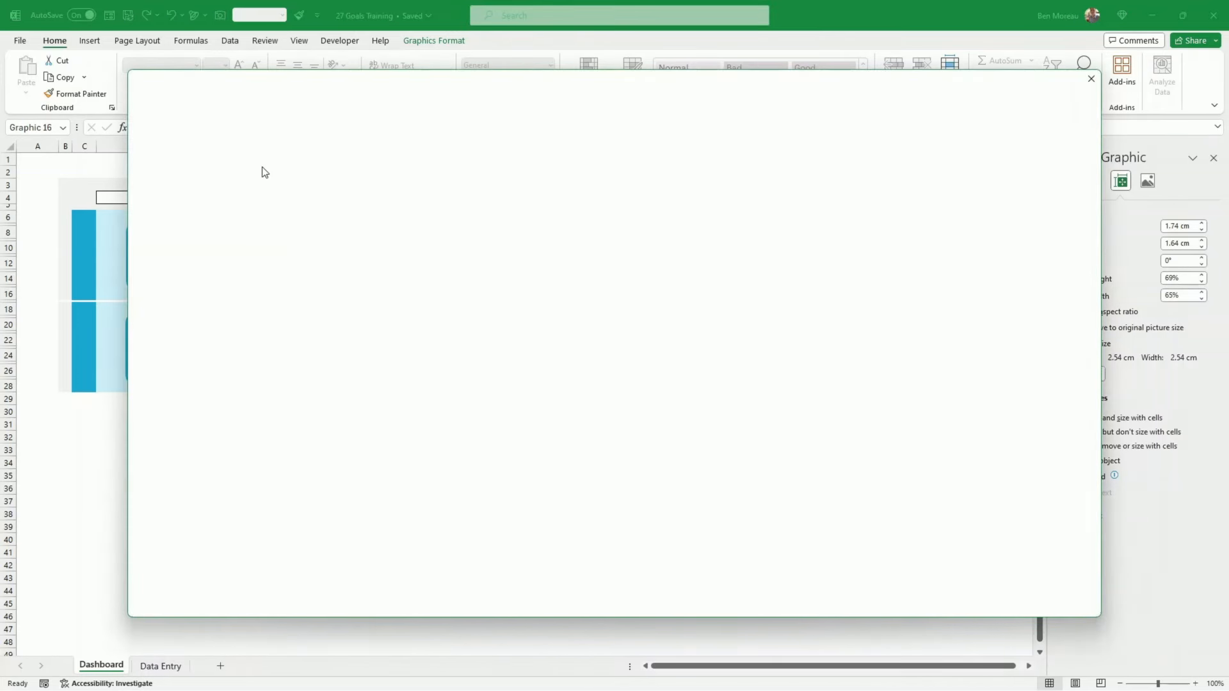
text(ru)
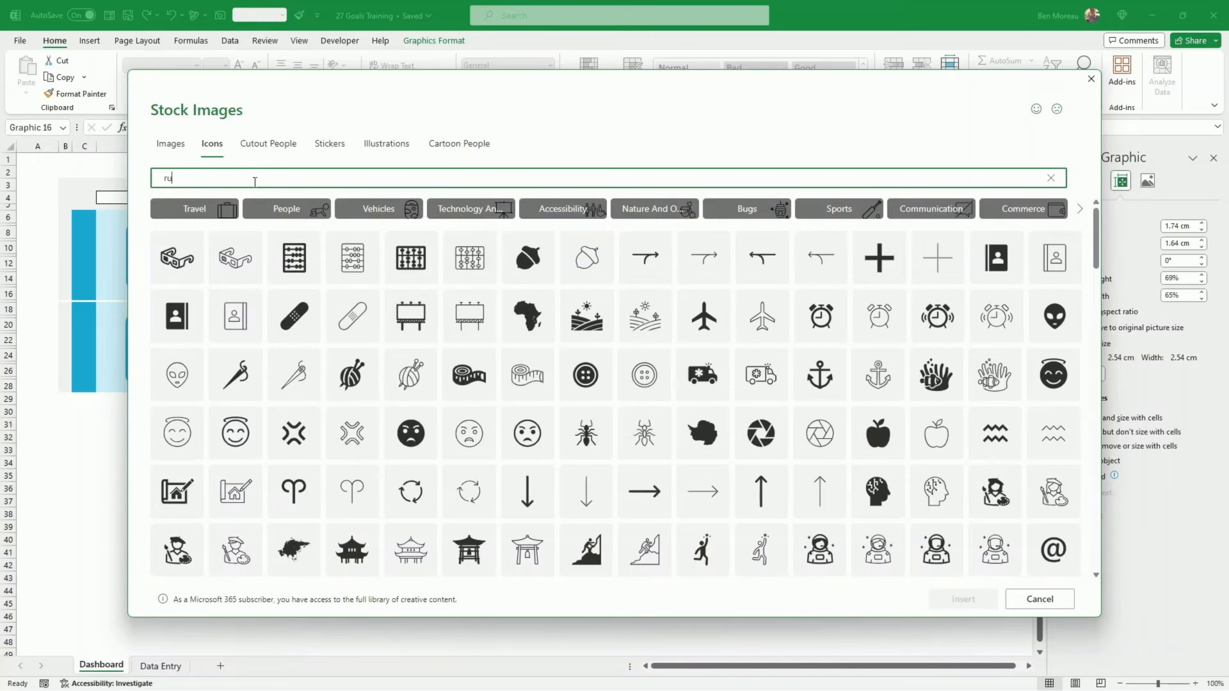
text(nning)
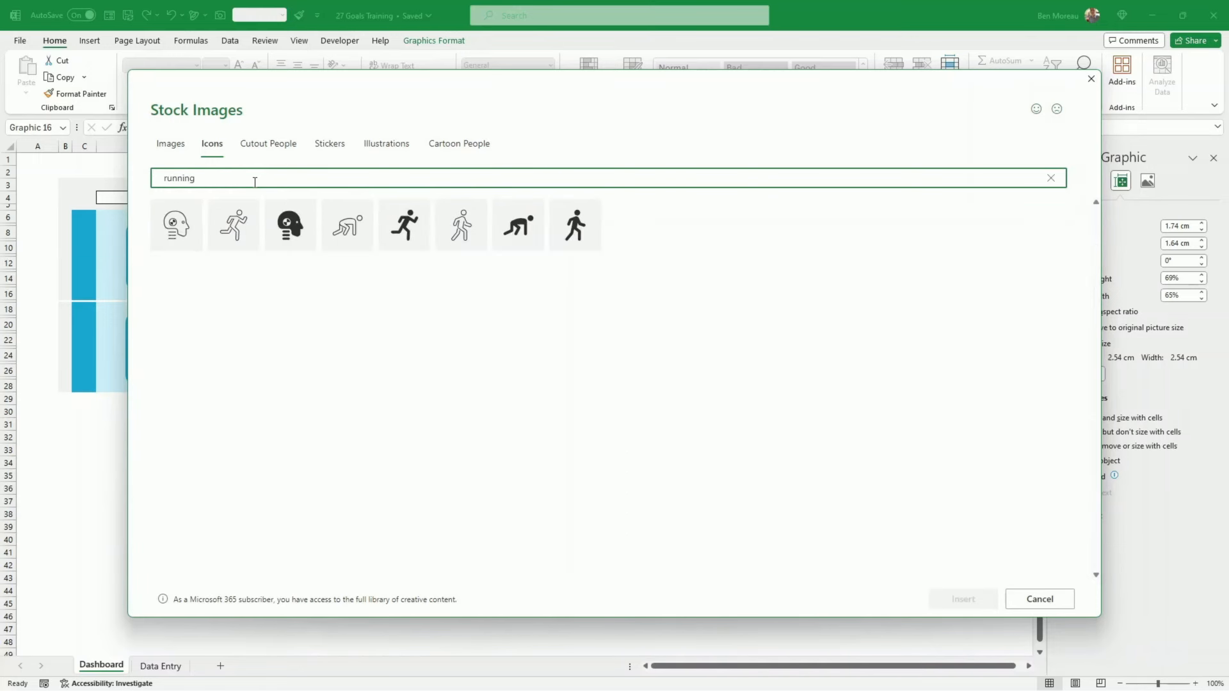
click(407, 228)
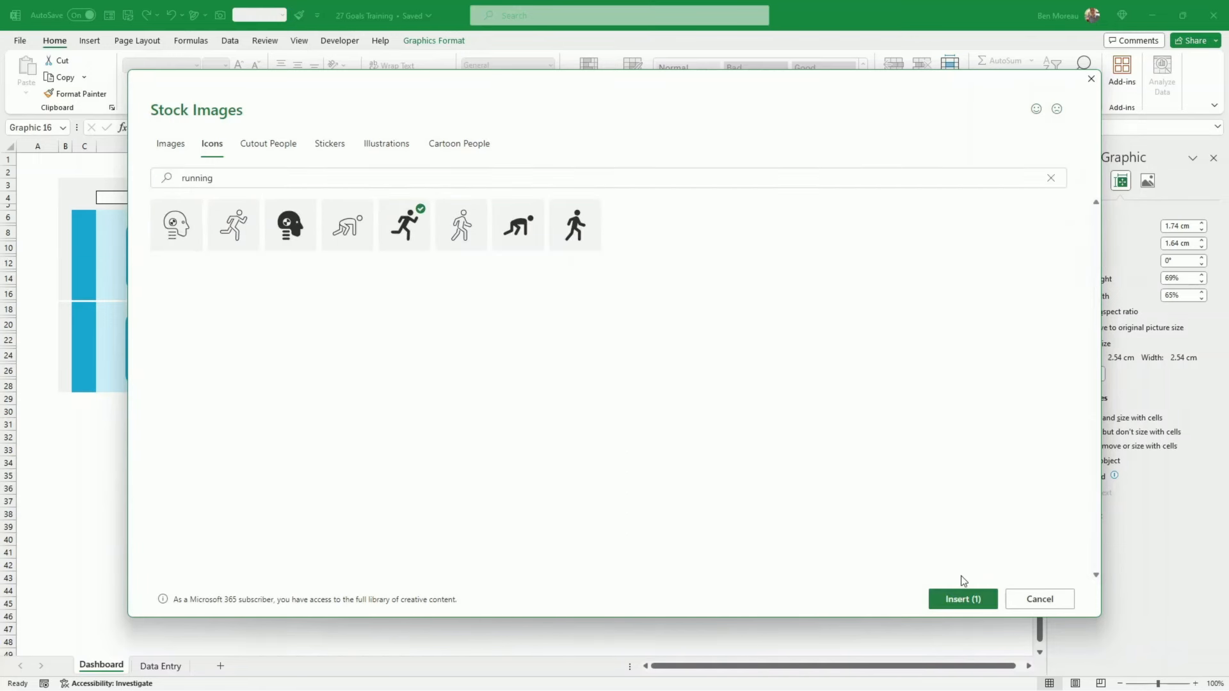
click(962, 596)
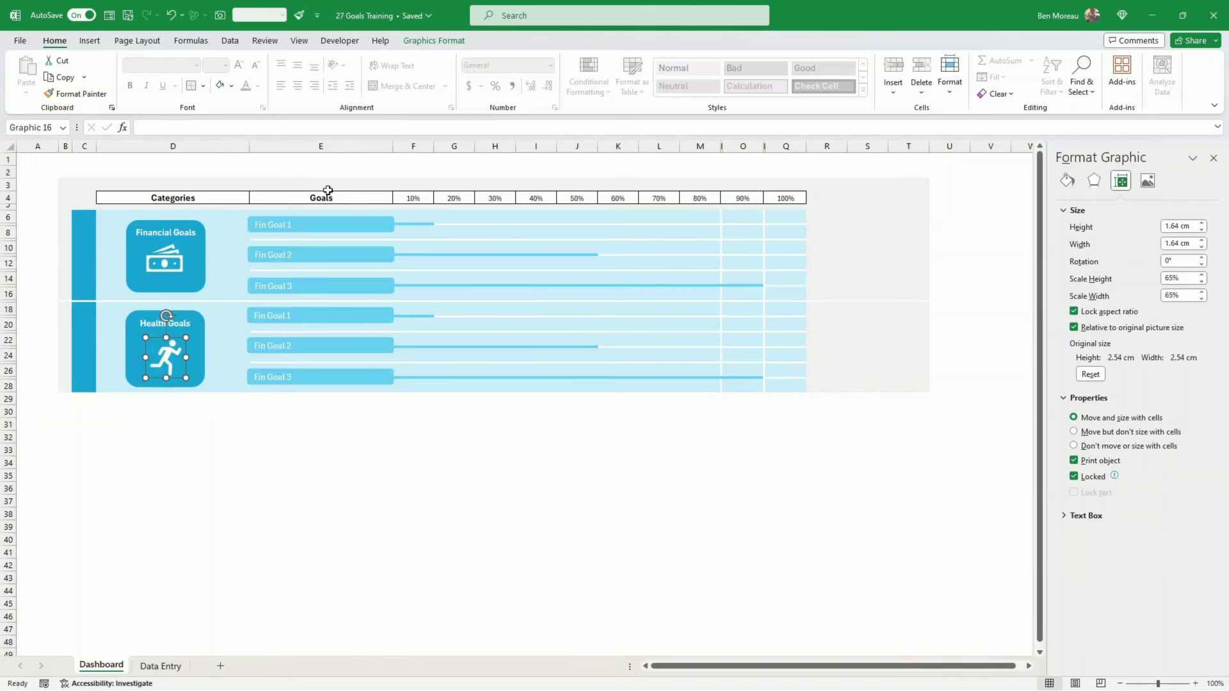
Apply an outer shadow offset to the bottom right to the running person icon and nudge it slightly on the Health Goals card.
click(425, 42)
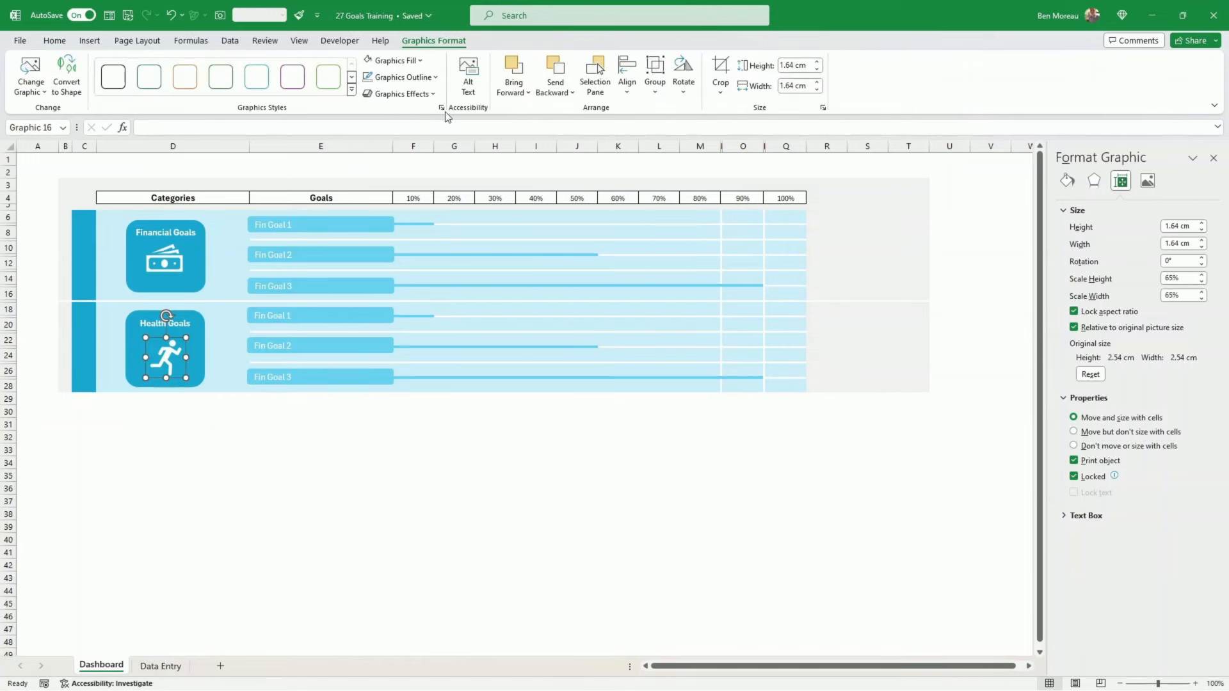
click(424, 94)
mouse_move(422, 146)
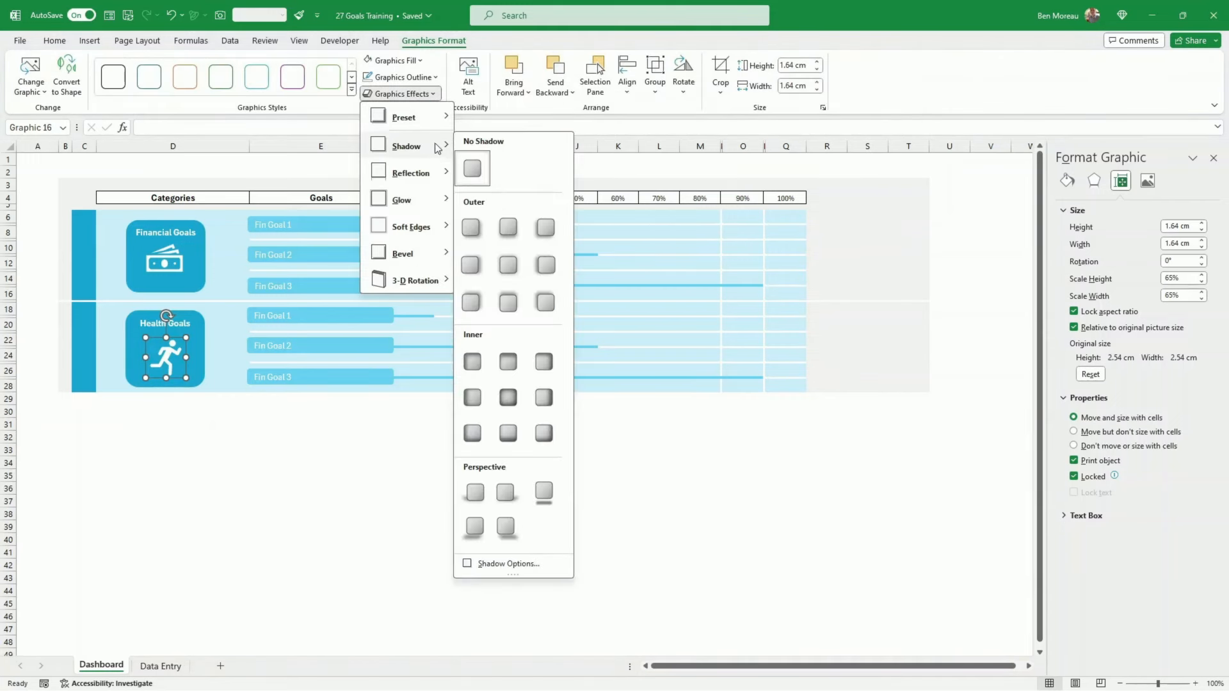
click(473, 229)
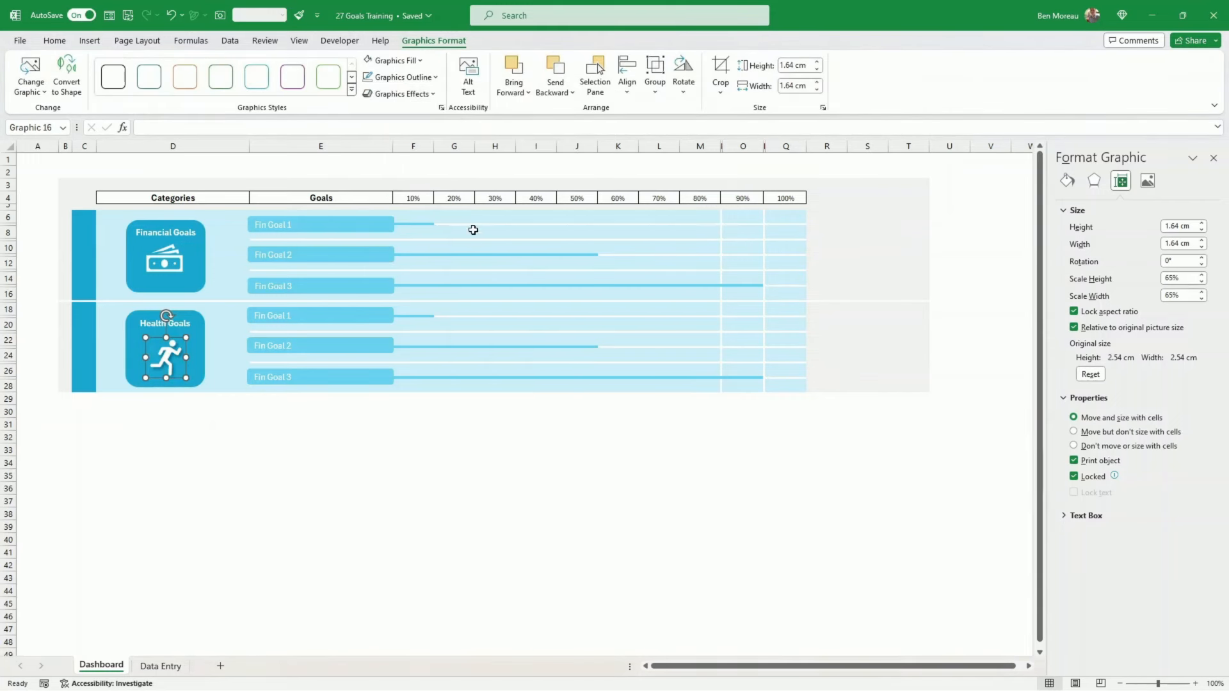
click(192, 264)
click(174, 264)
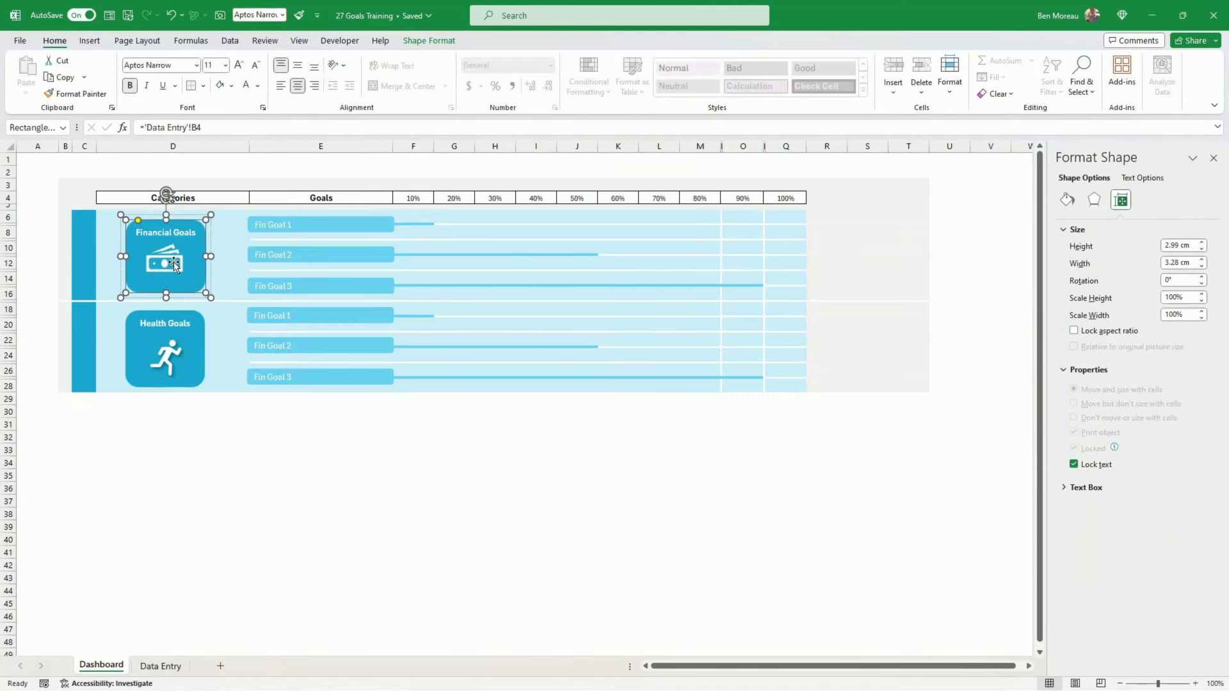
click(198, 466)
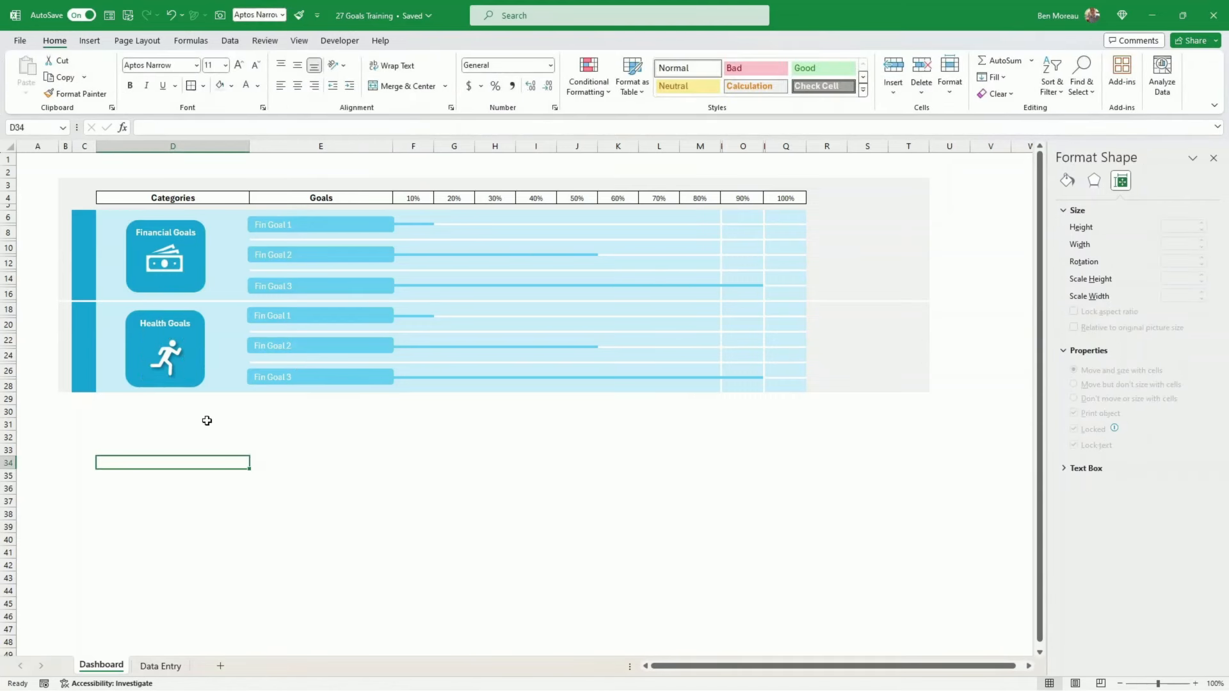
click(166, 364)
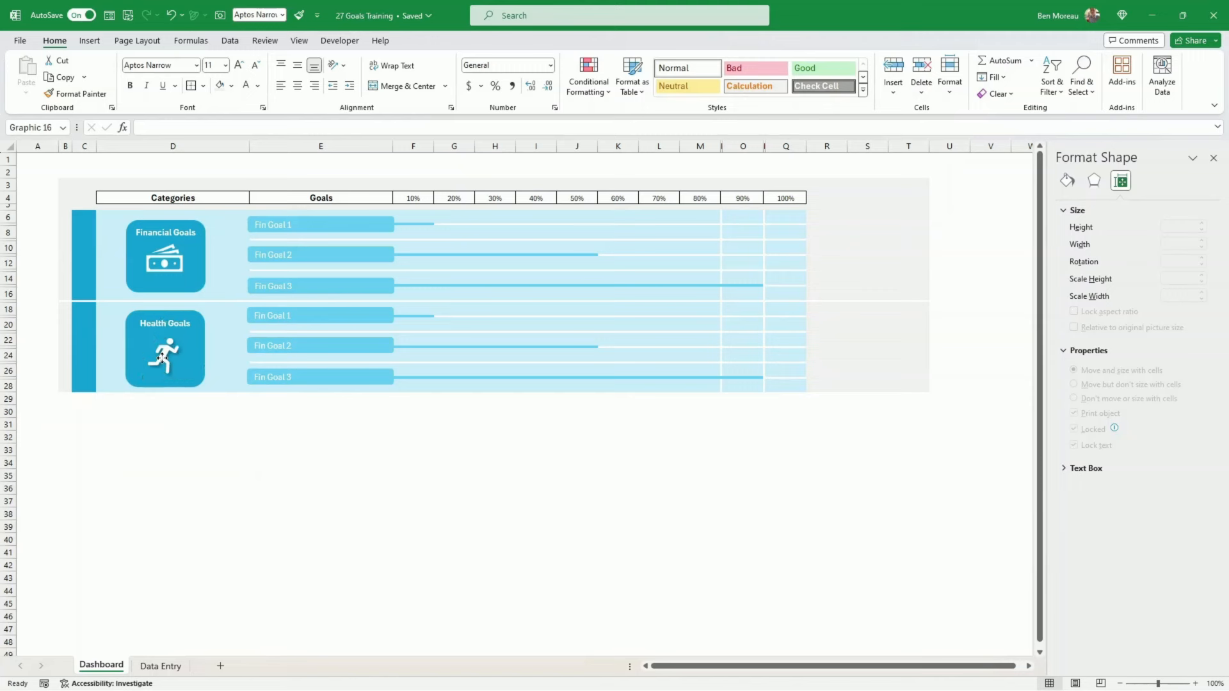
Link the first goal label in the Health Goals block to cell B9 of the Data Entry sheet.
click(370, 320)
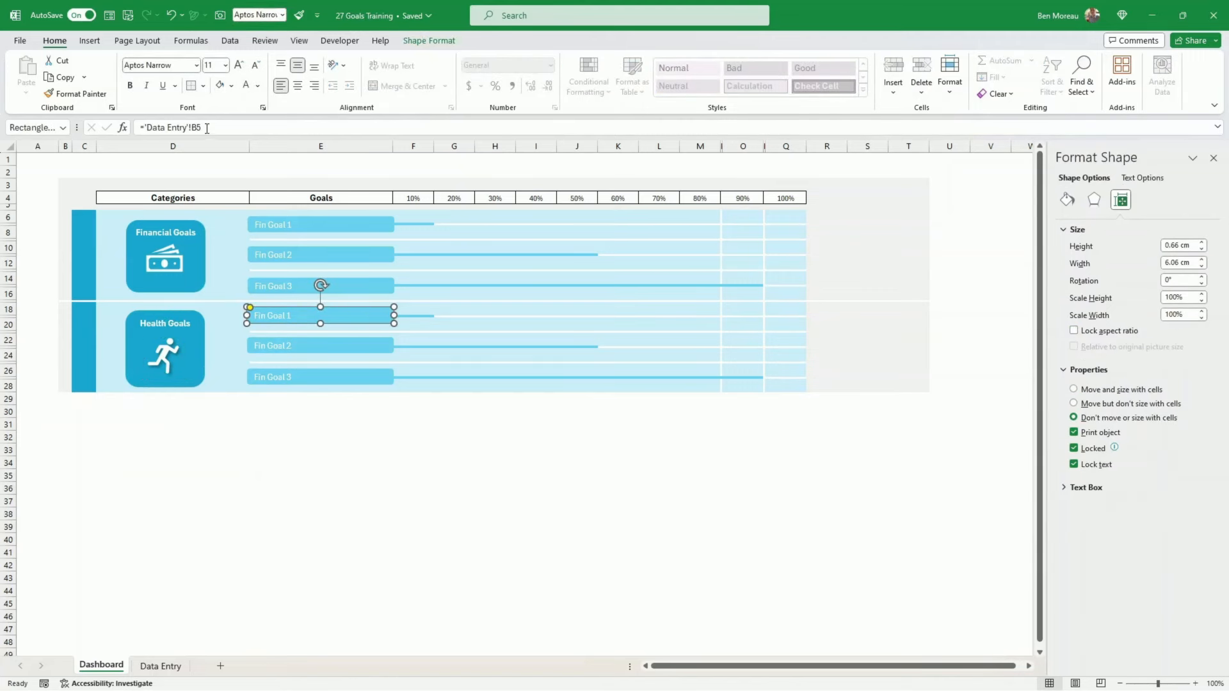
drag(207, 127, 157, 127)
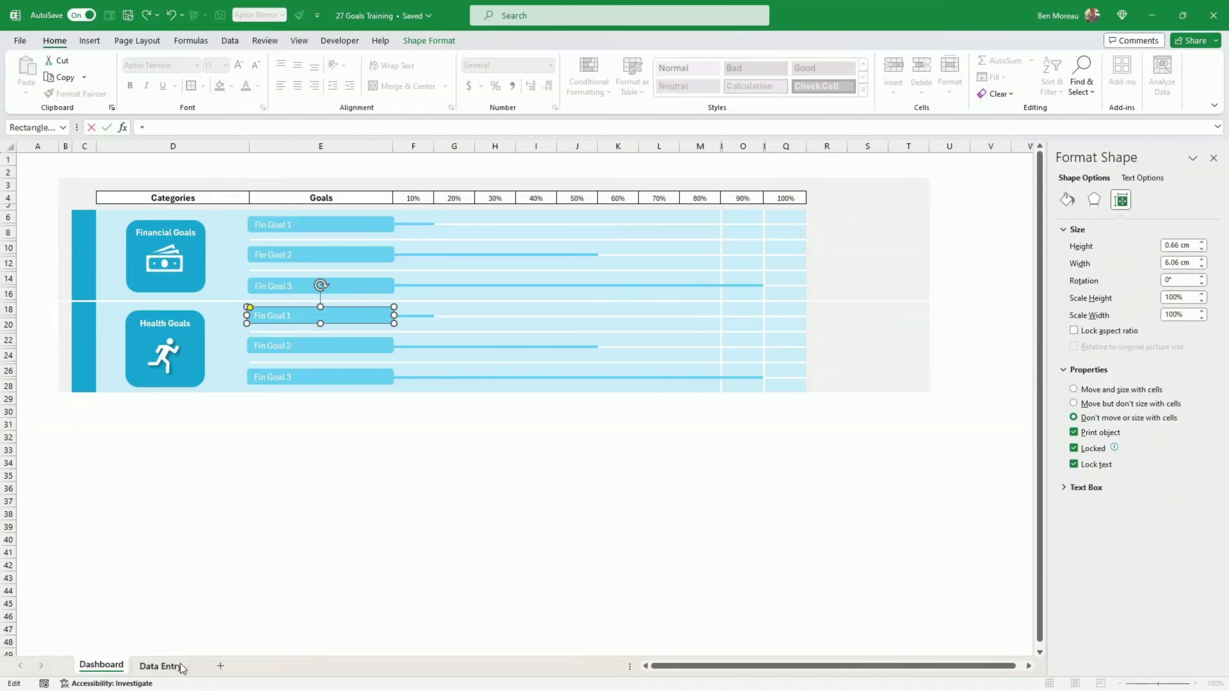
click(160, 666)
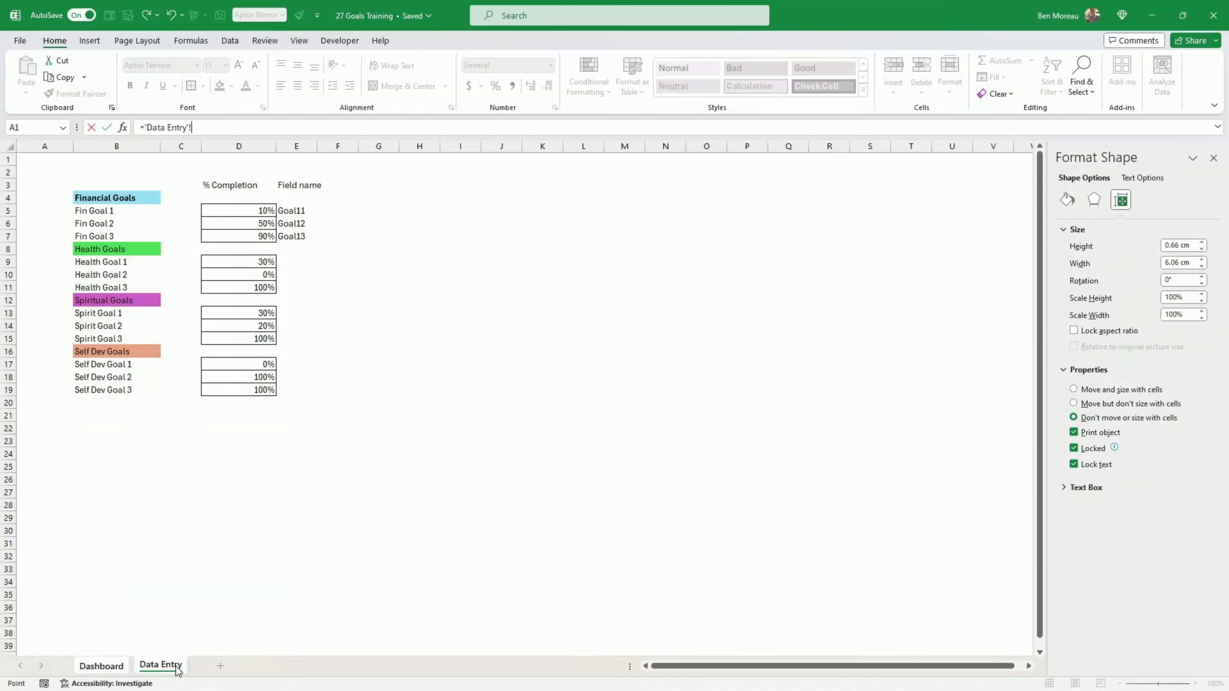
click(98, 262)
key(Return)
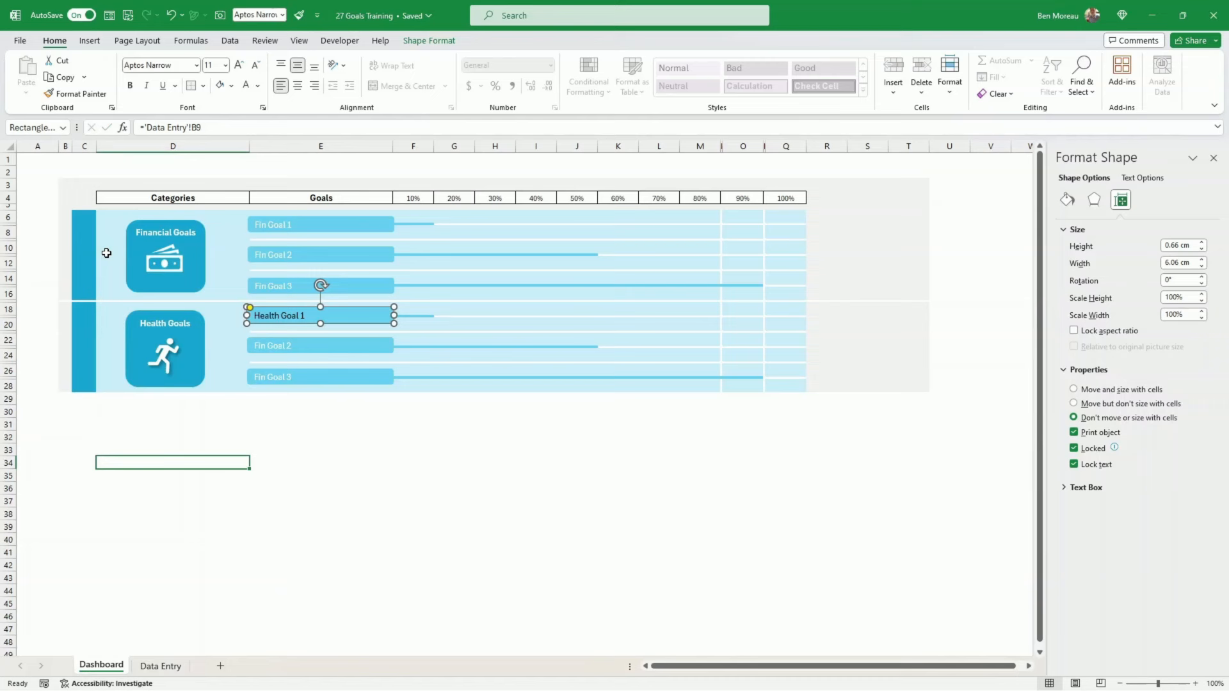
Link the second goal label in the Health Goals block to cell B10 of the Data Entry sheet.
click(282, 345)
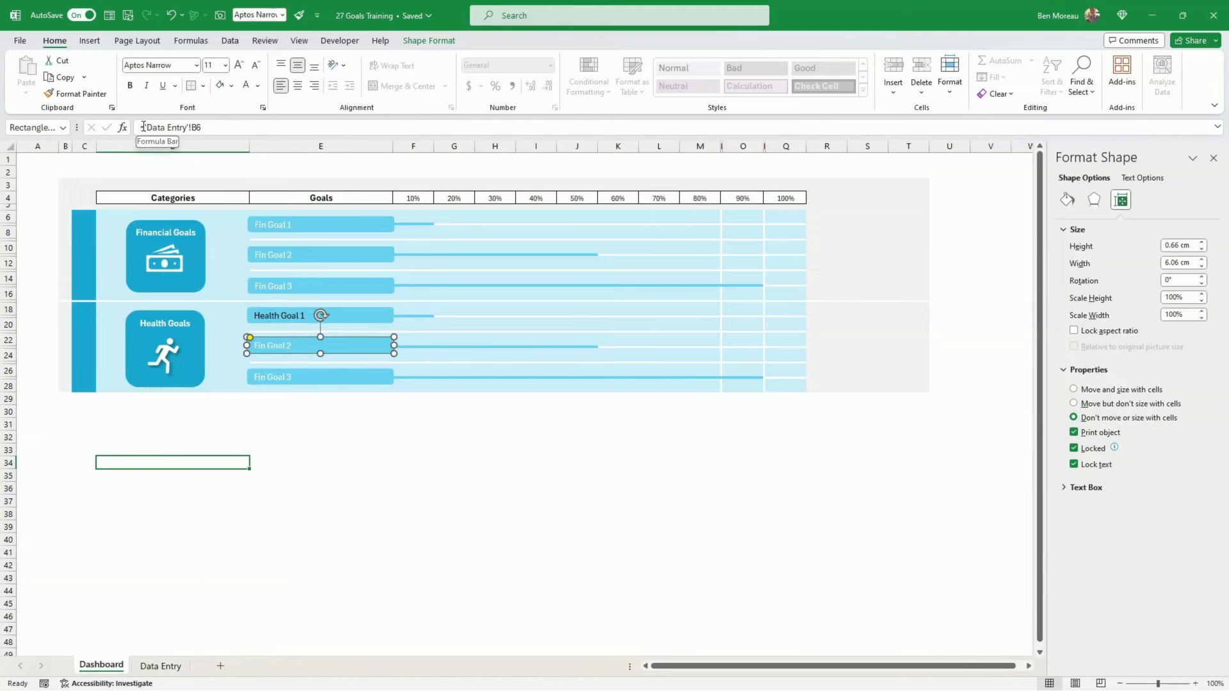
drag(144, 127, 203, 127)
key(BackSpace)
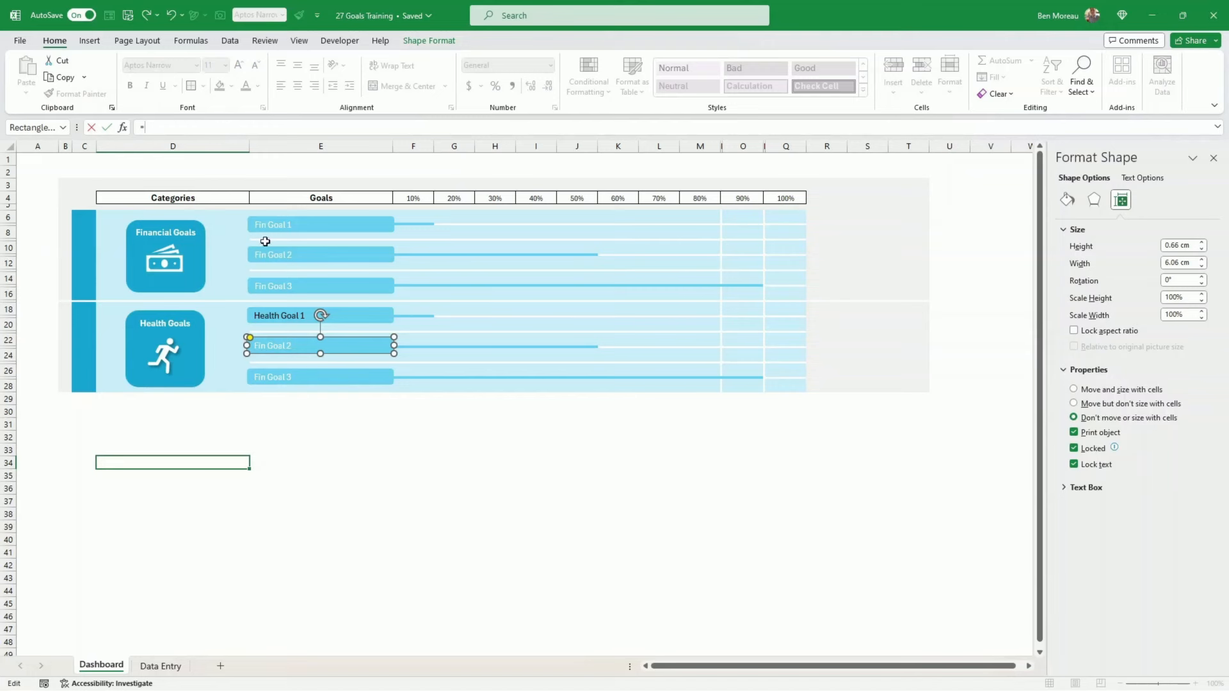
click(163, 668)
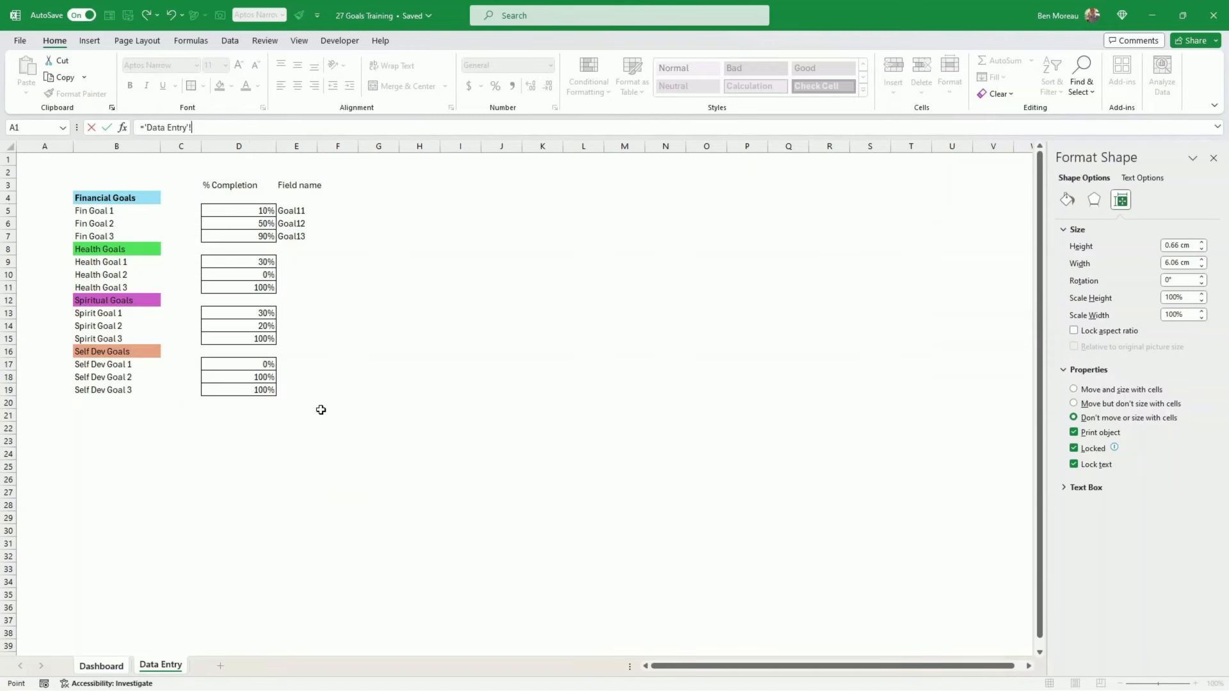
click(128, 275)
key(Return)
Link the third goal label in the Health Goals block to cell B11 of the Data Entry sheet.
key(Tab)
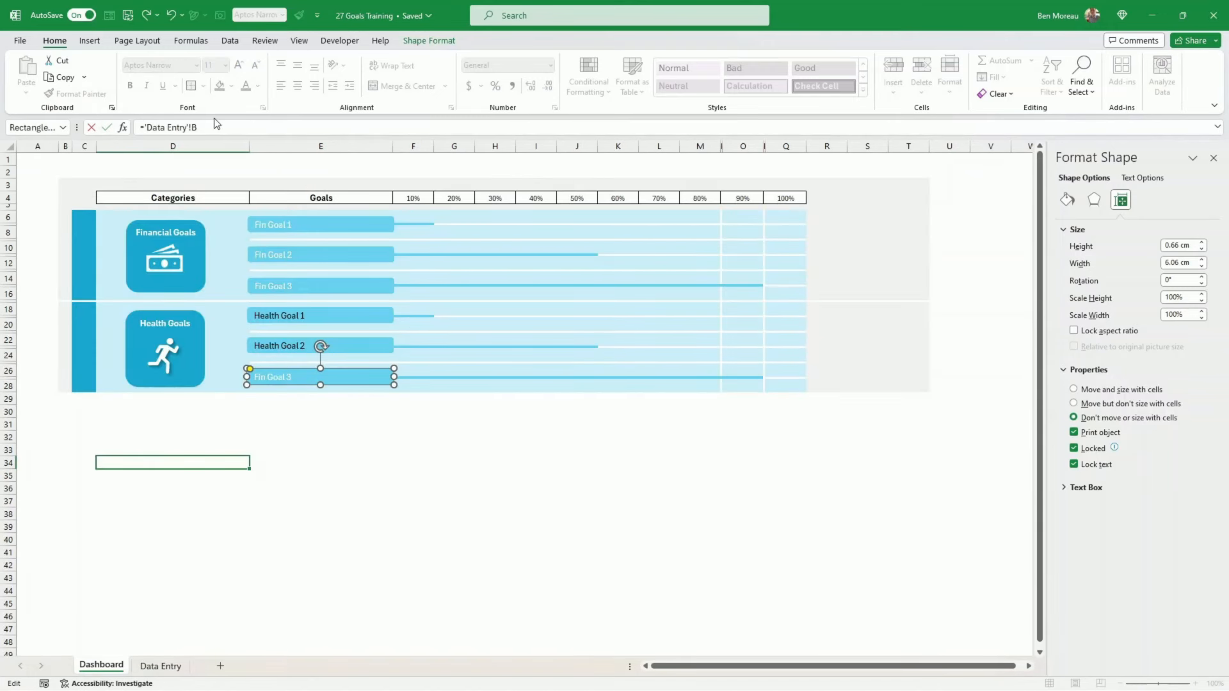
key(BackSpace)
key(BackSpace)
key(BackSpace)
key(BackSpace)
key(BackSpace)
key(BackSpace)
key(BackSpace)
key(BackSpace)
key(BackSpace)
key(BackSpace)
key(BackSpace)
key(BackSpace)
key(BackSpace)
click(163, 667)
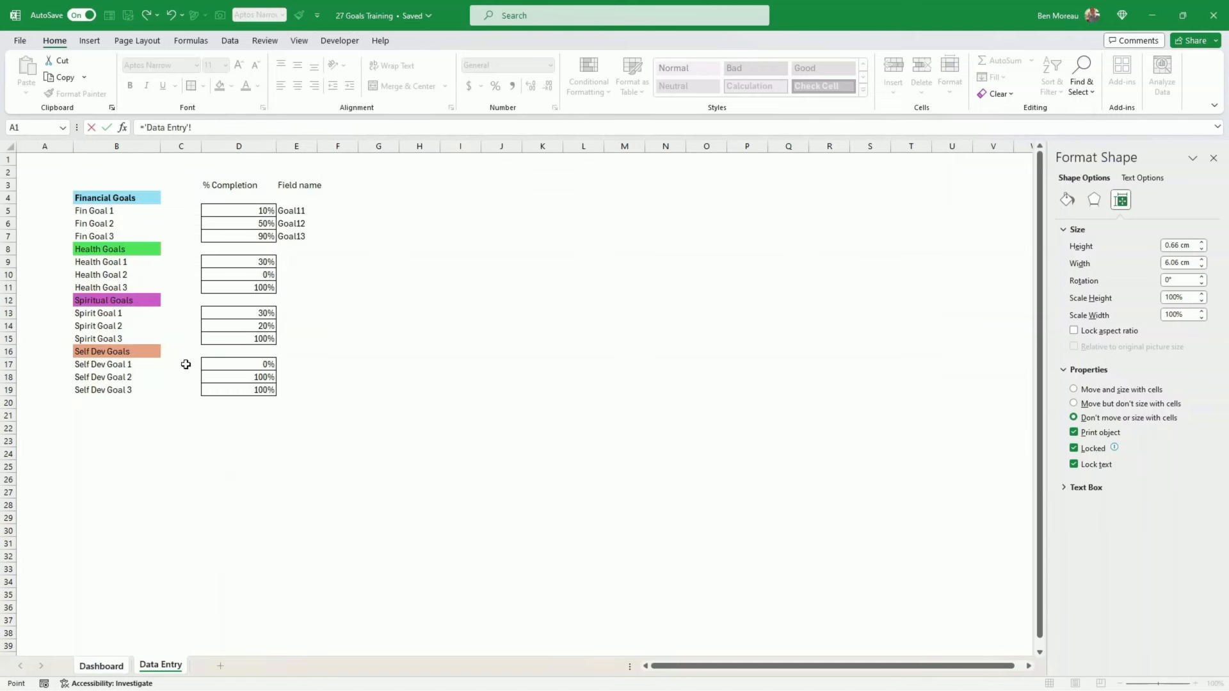
click(118, 285)
key(Return)
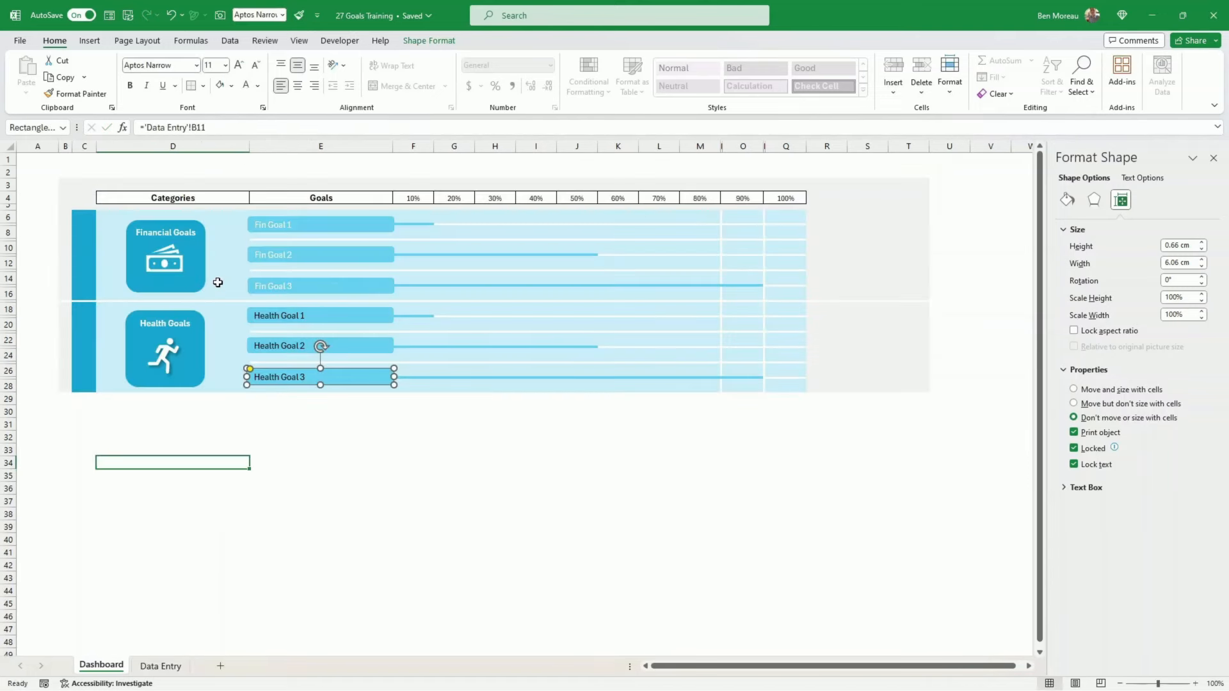
click(395, 449)
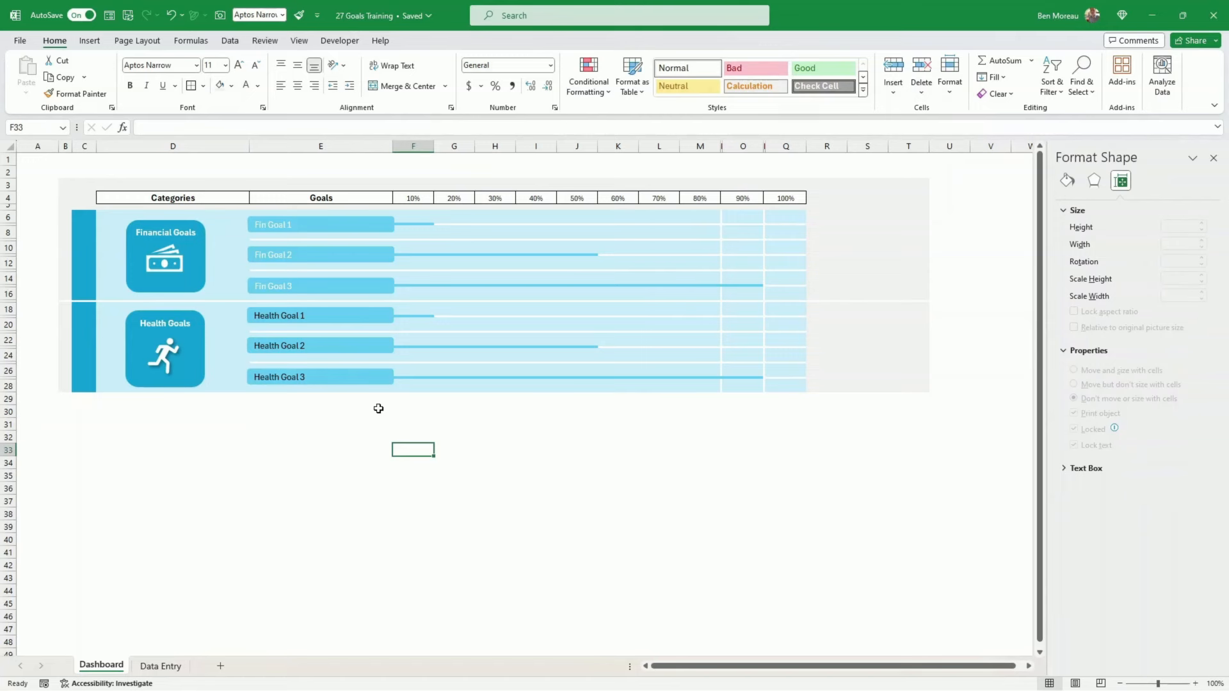
Select all the dashboard's shapes and set their font colour to white so the Health Goal labels match the Fin Goal ones.
click(351, 326)
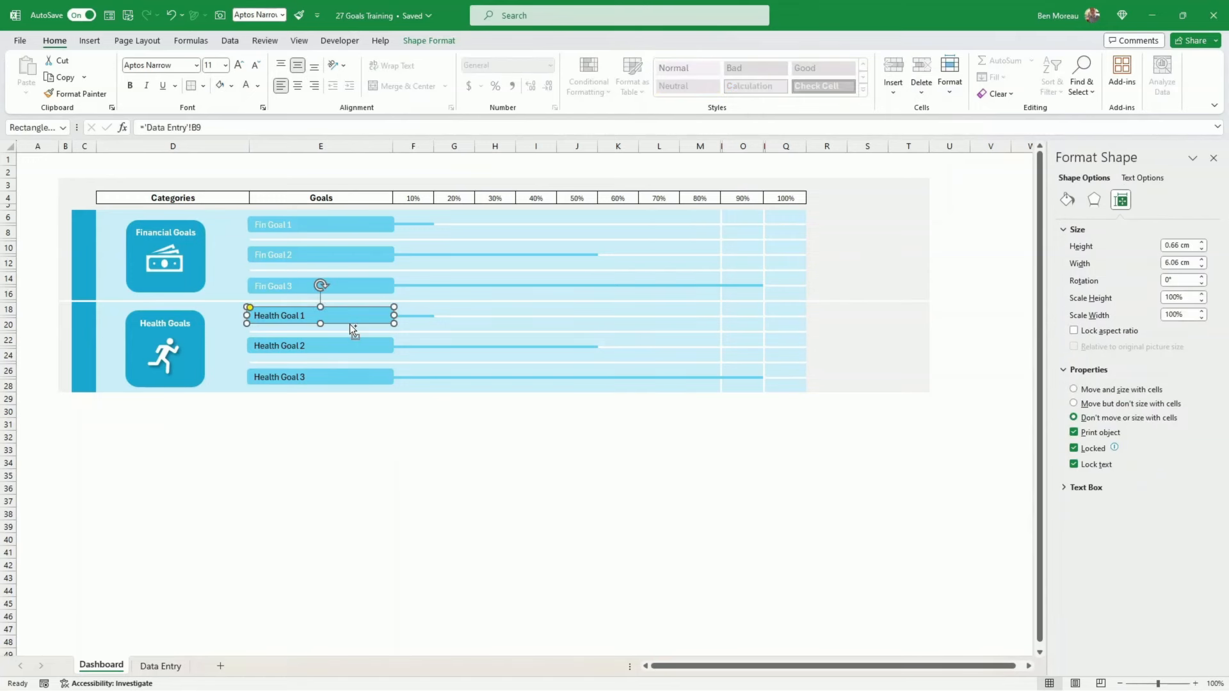
key(ctrl+a)
click(246, 88)
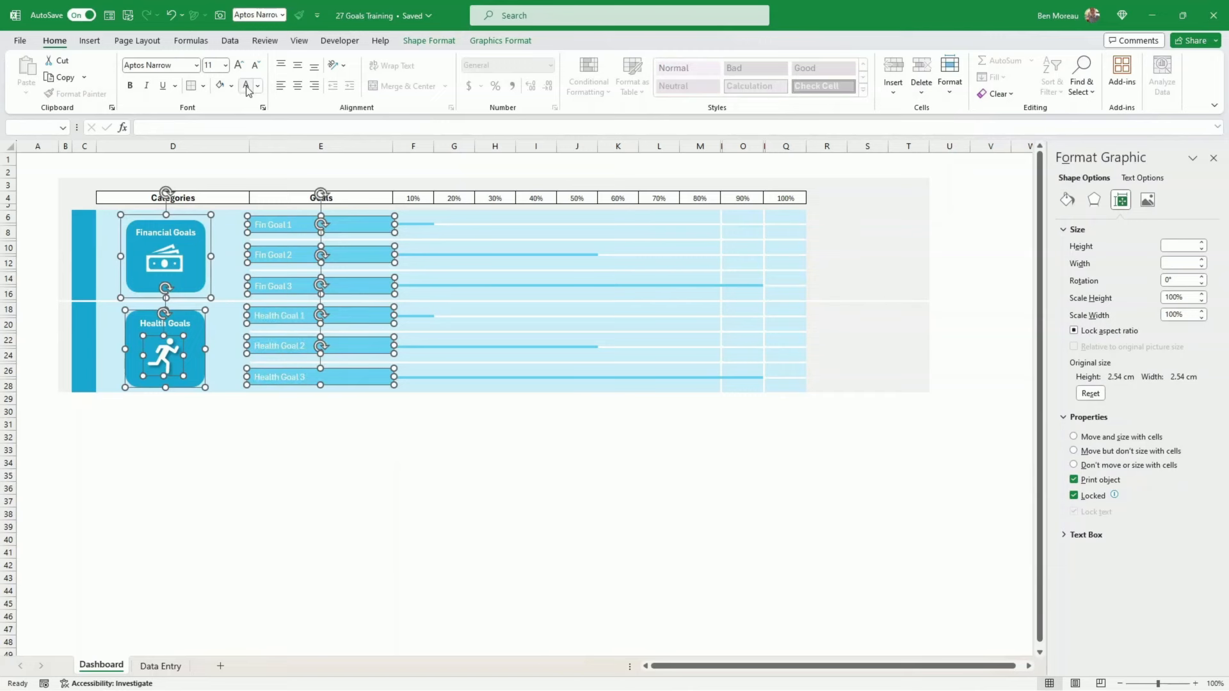
click(322, 447)
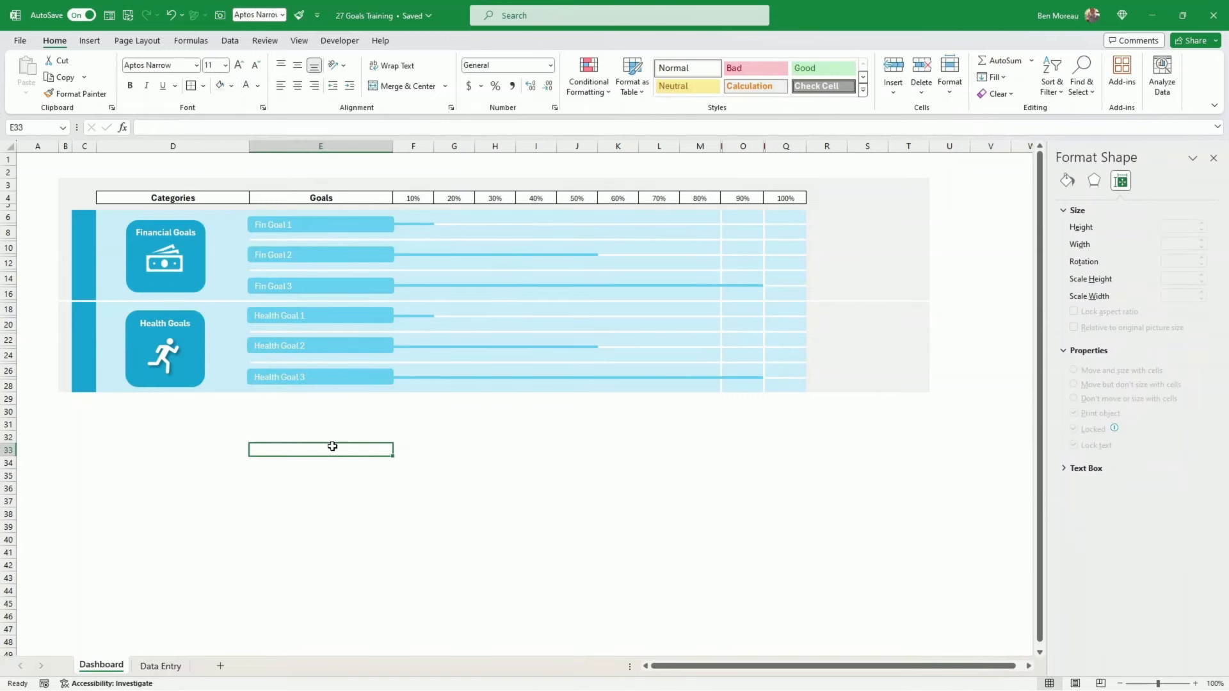
Fill the category strip in column C beside the Health Goals block, C18 to C28, with dark green.
click(402, 318)
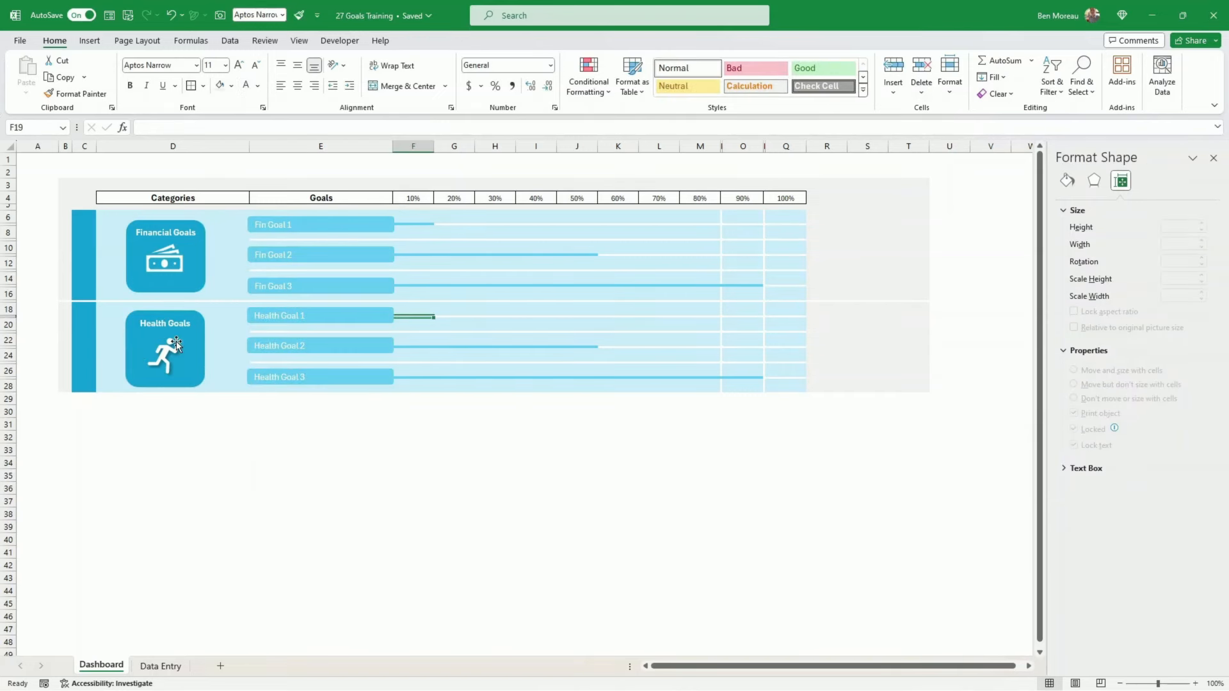
click(86, 312)
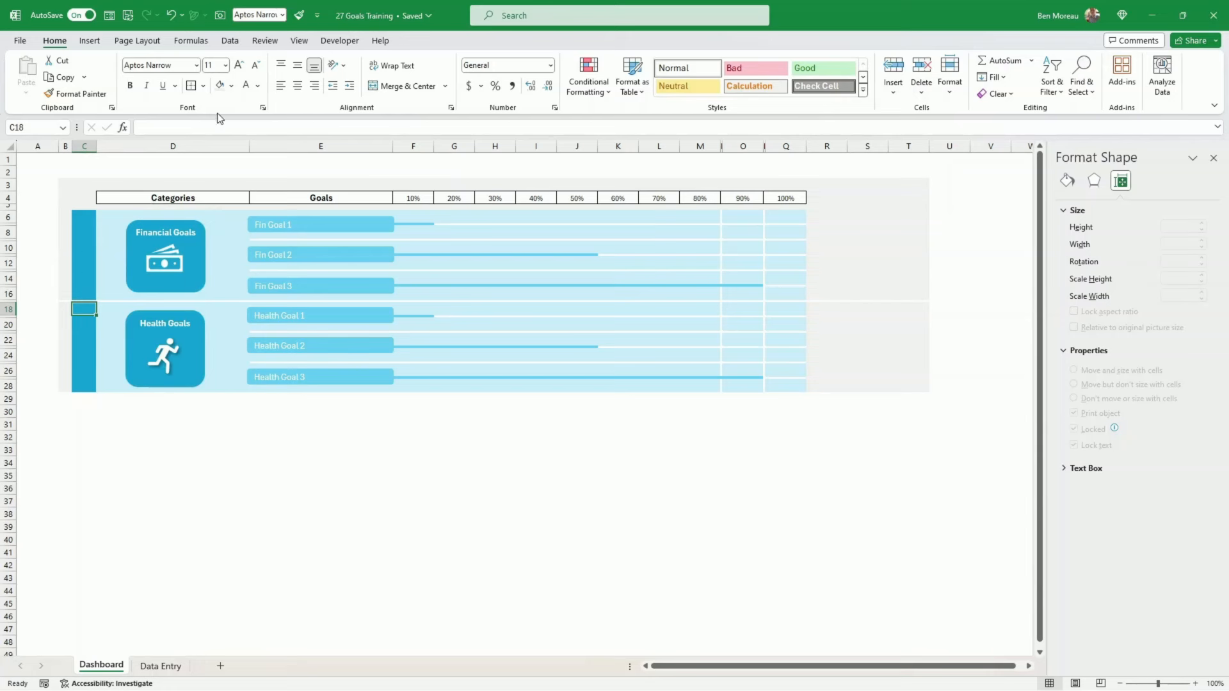
click(232, 86)
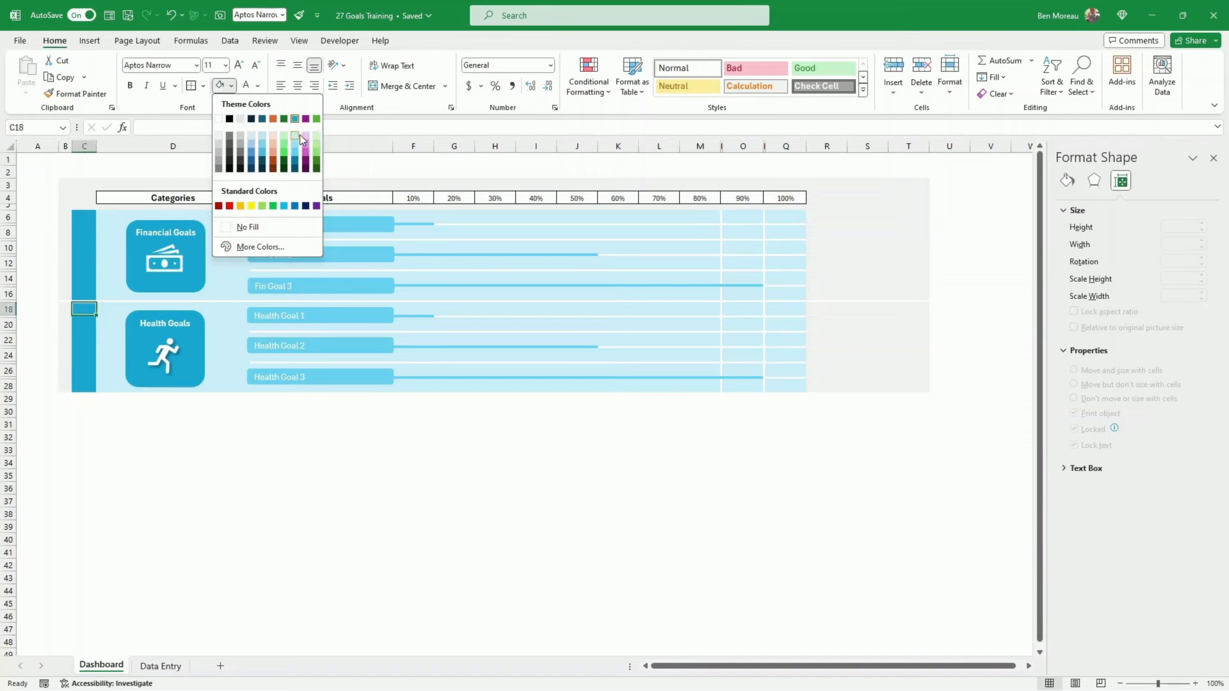
click(284, 119)
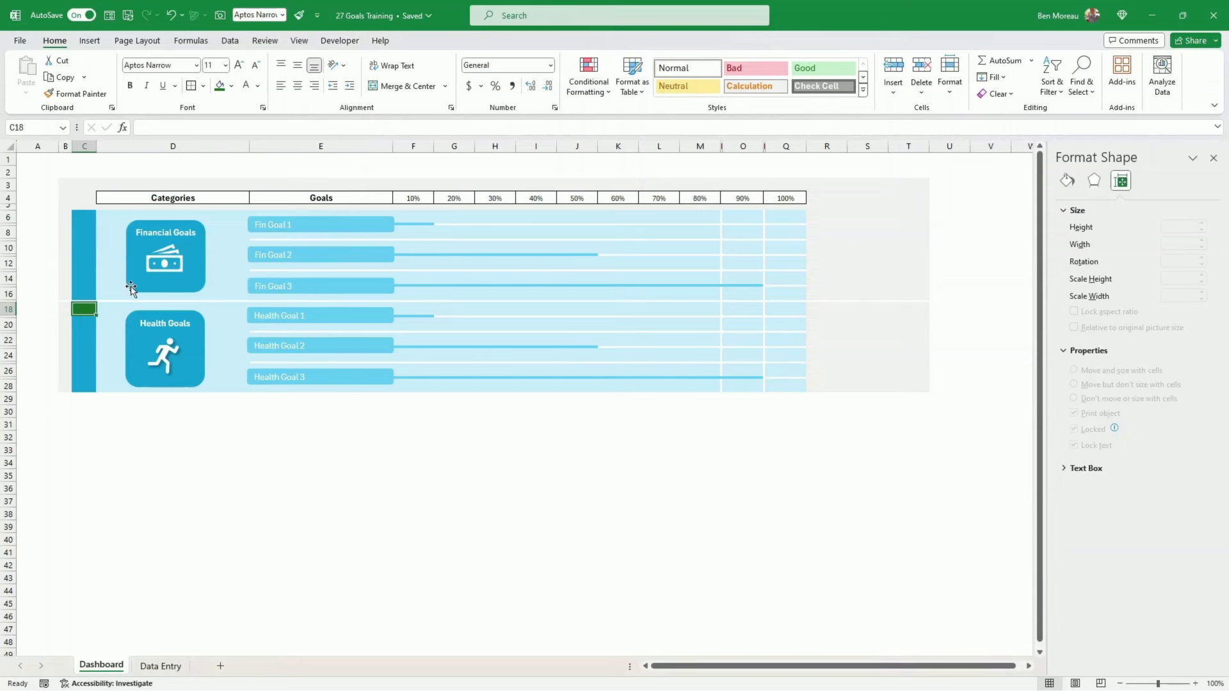
drag(99, 315, 101, 373)
click(92, 372)
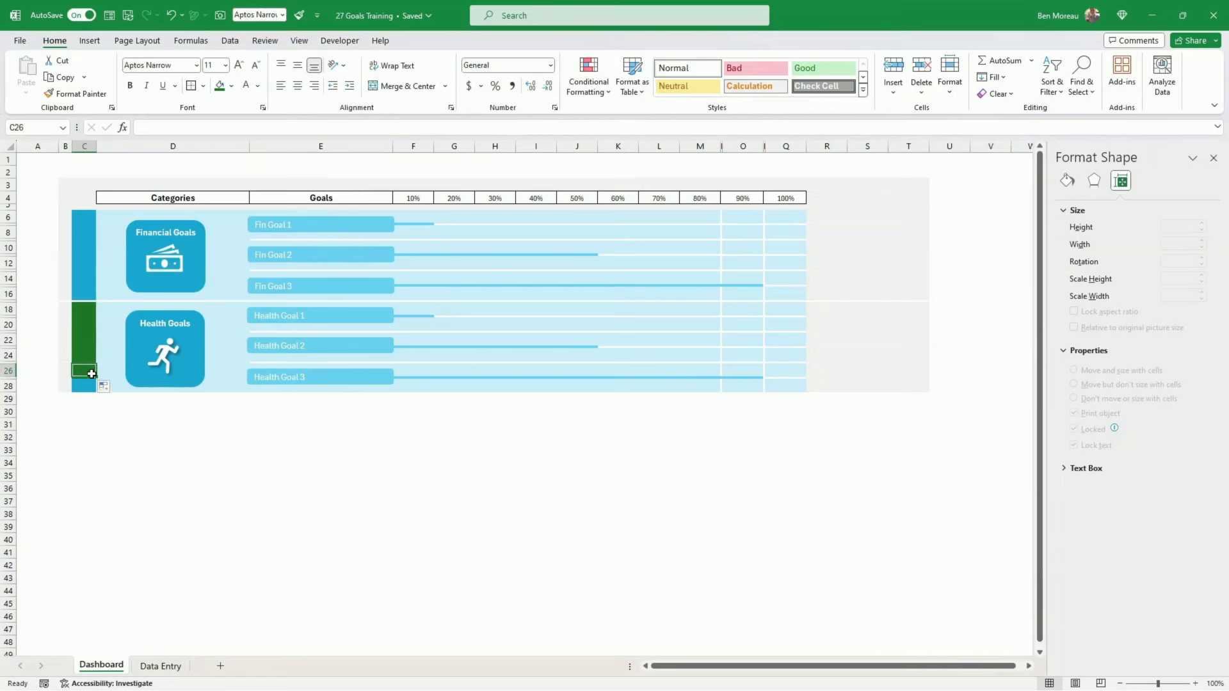
drag(95, 377, 98, 391)
Change the Health Goals card's fill to the same dark green as its category strip.
click(199, 379)
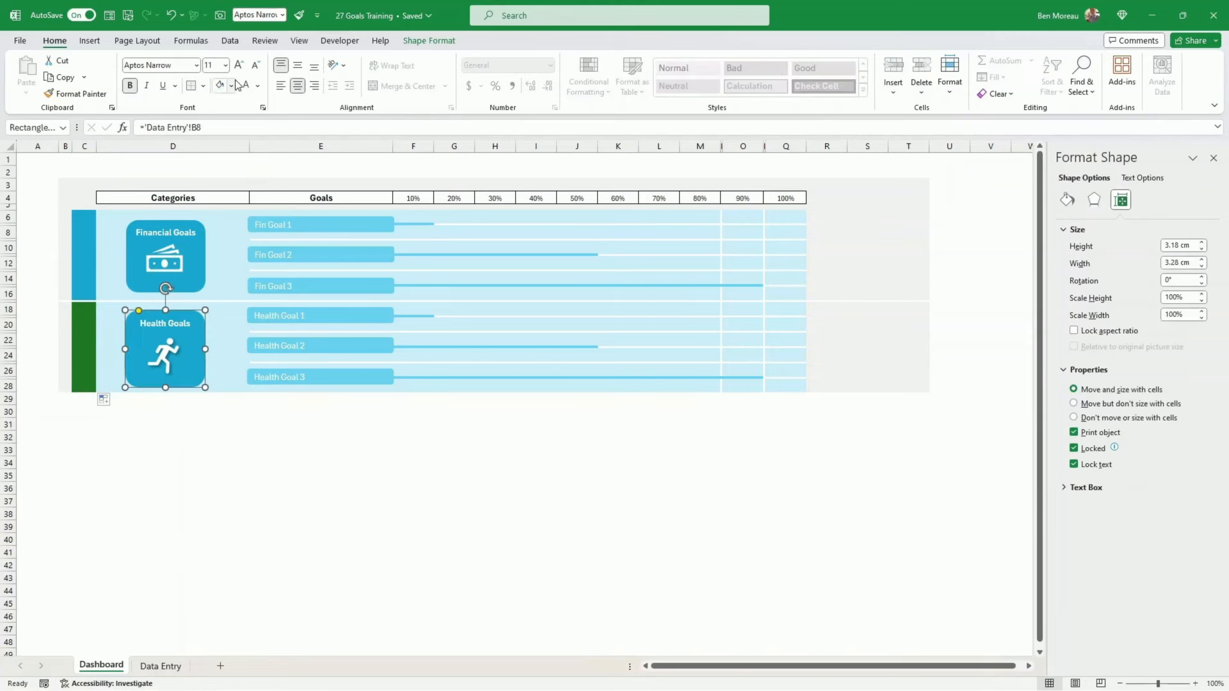
click(231, 86)
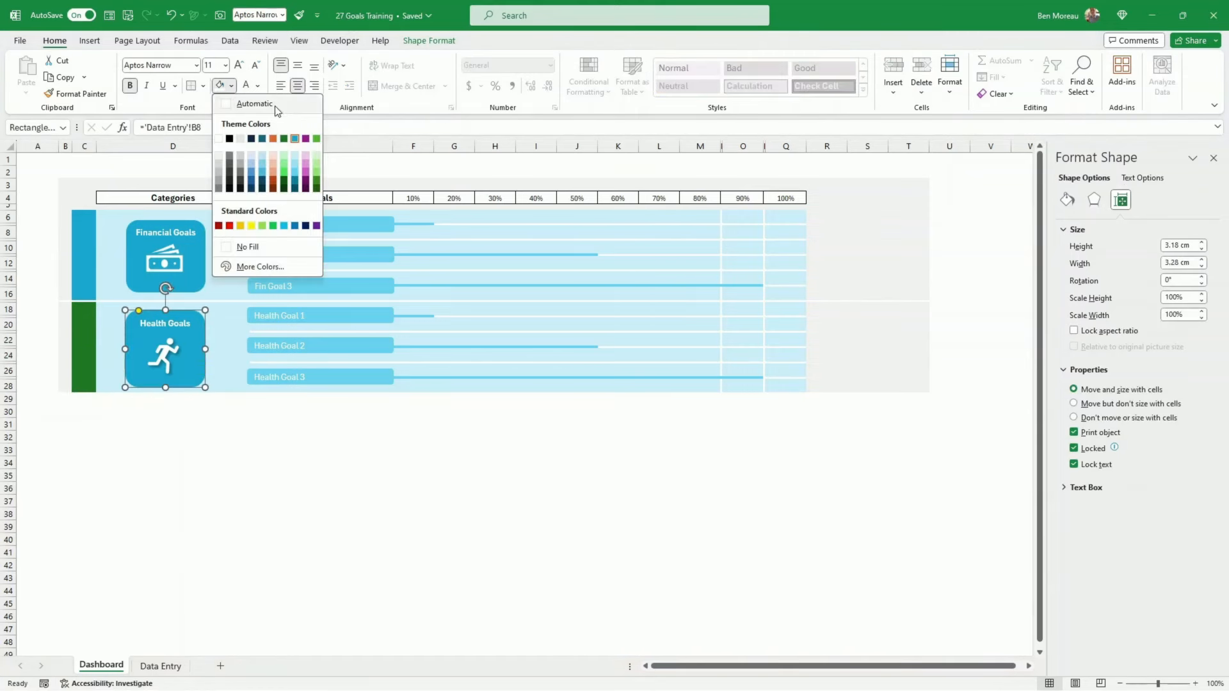
click(284, 138)
Select the Health Goal 1, 2 and 3 labels together and fill them with a lighter, bright green.
click(336, 321)
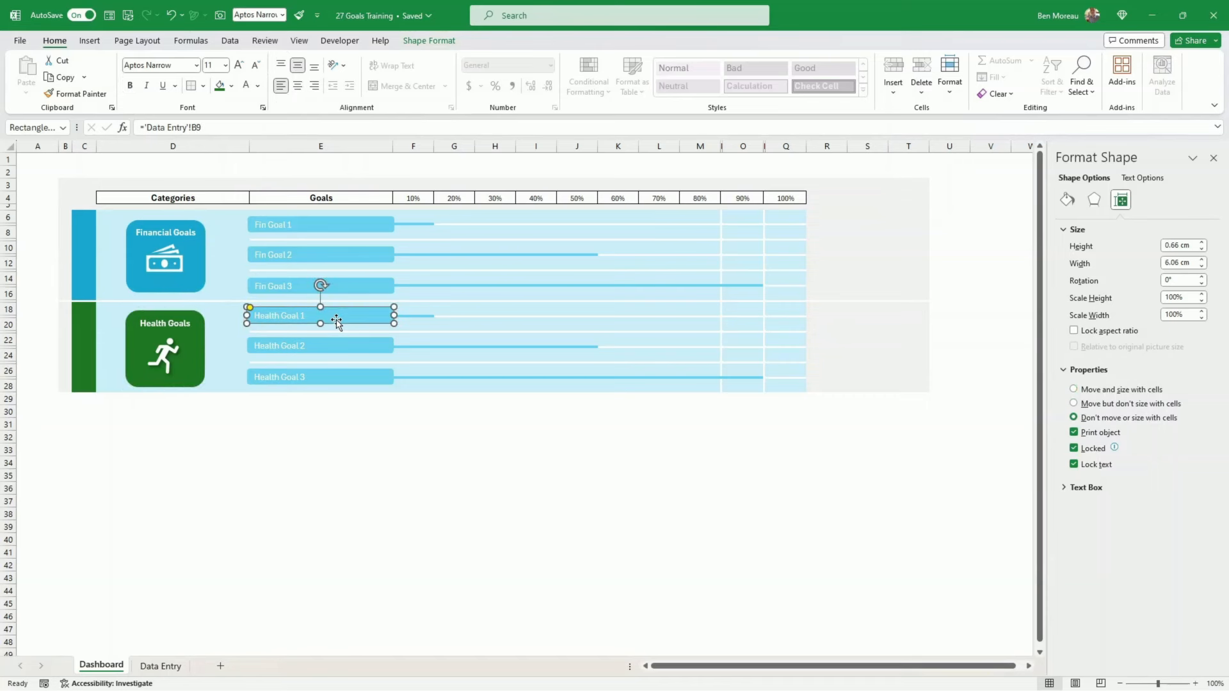
ctrl+click(346, 351)
ctrl+click(348, 381)
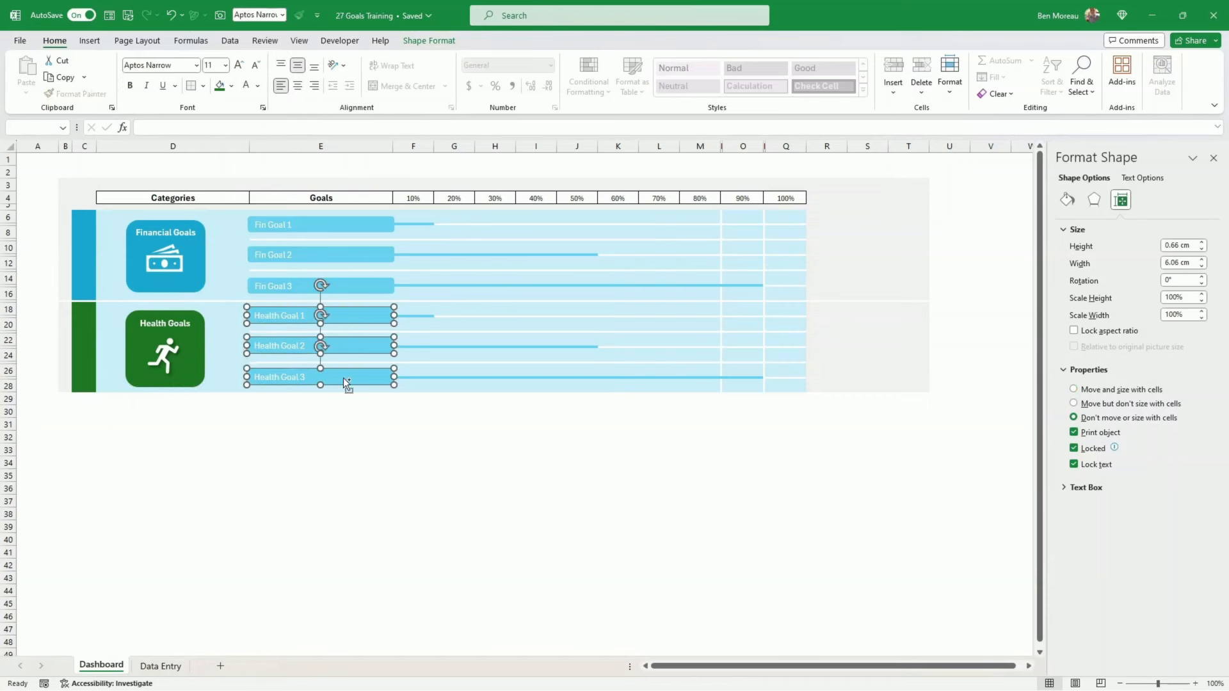
click(231, 86)
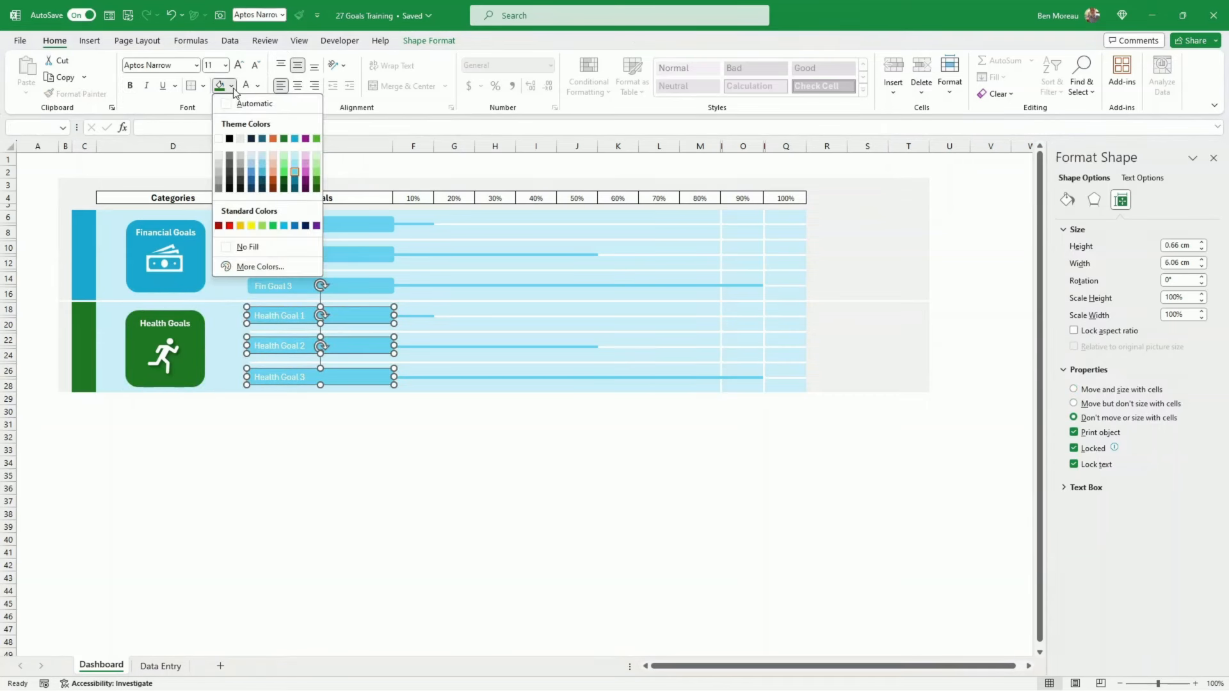
click(286, 178)
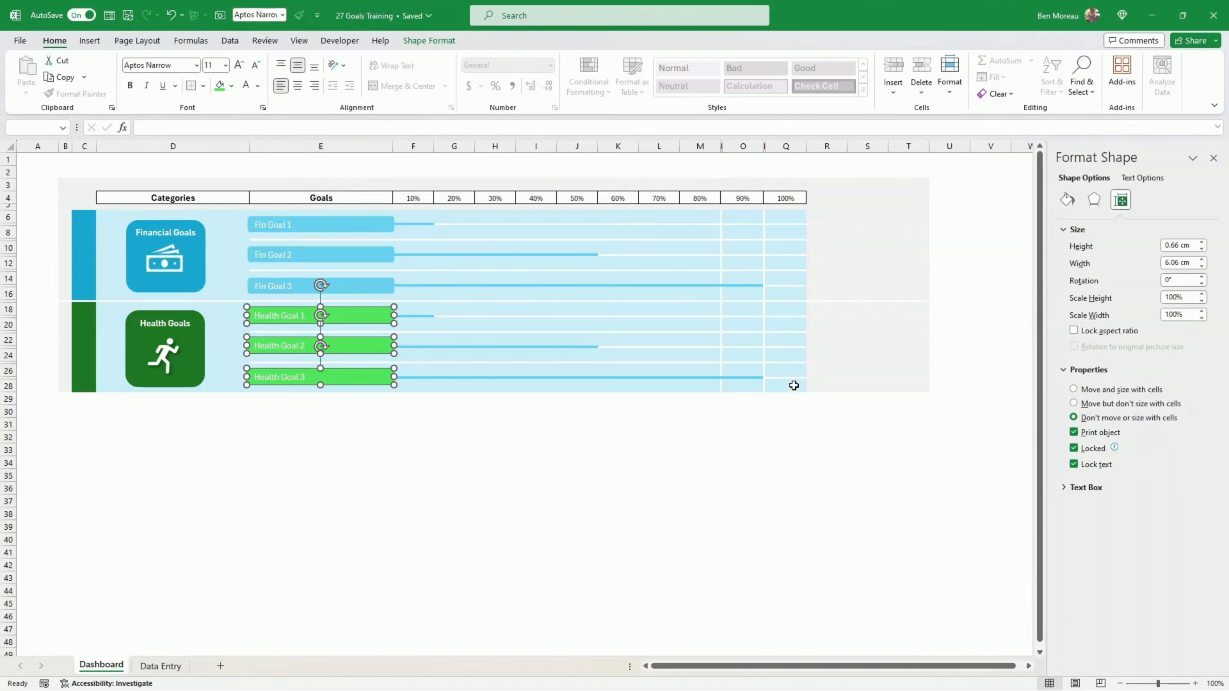
Fill the Health Goals block's bottom row, D28 to Q28, with the palest theme green.
mouse_move(794, 386)
mouse_down()
mouse_move(625, 367)
mouse_move(551, 385)
mouse_move(173, 383)
mouse_up()
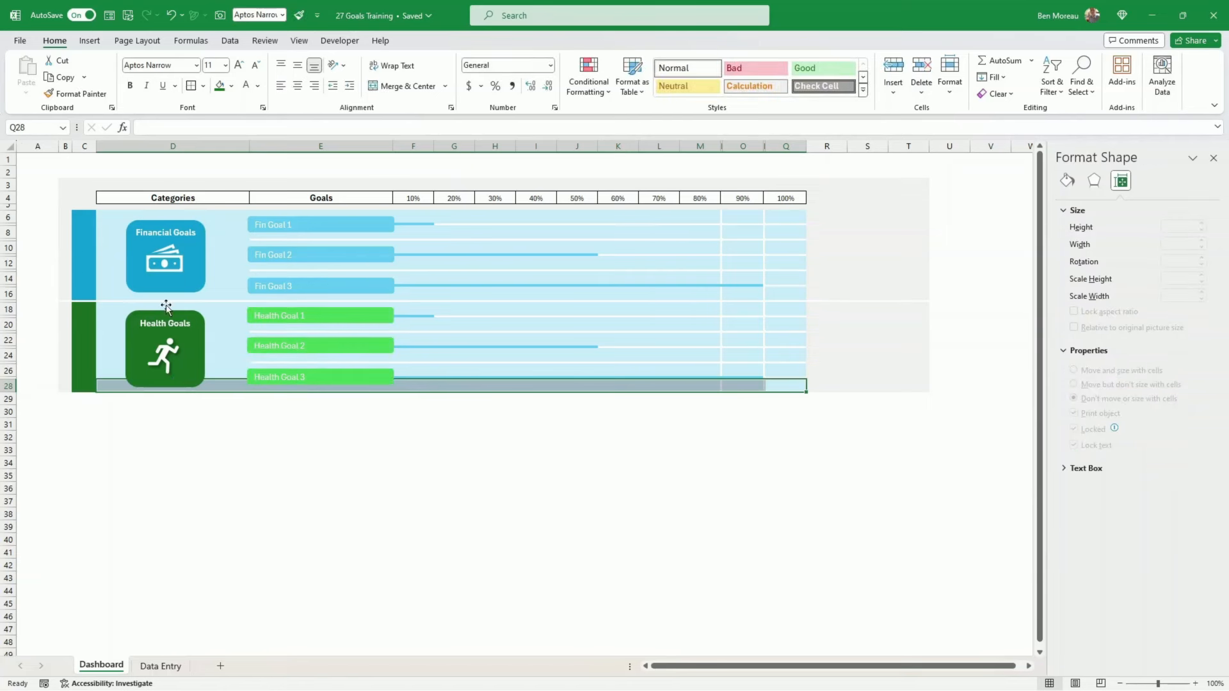
click(231, 87)
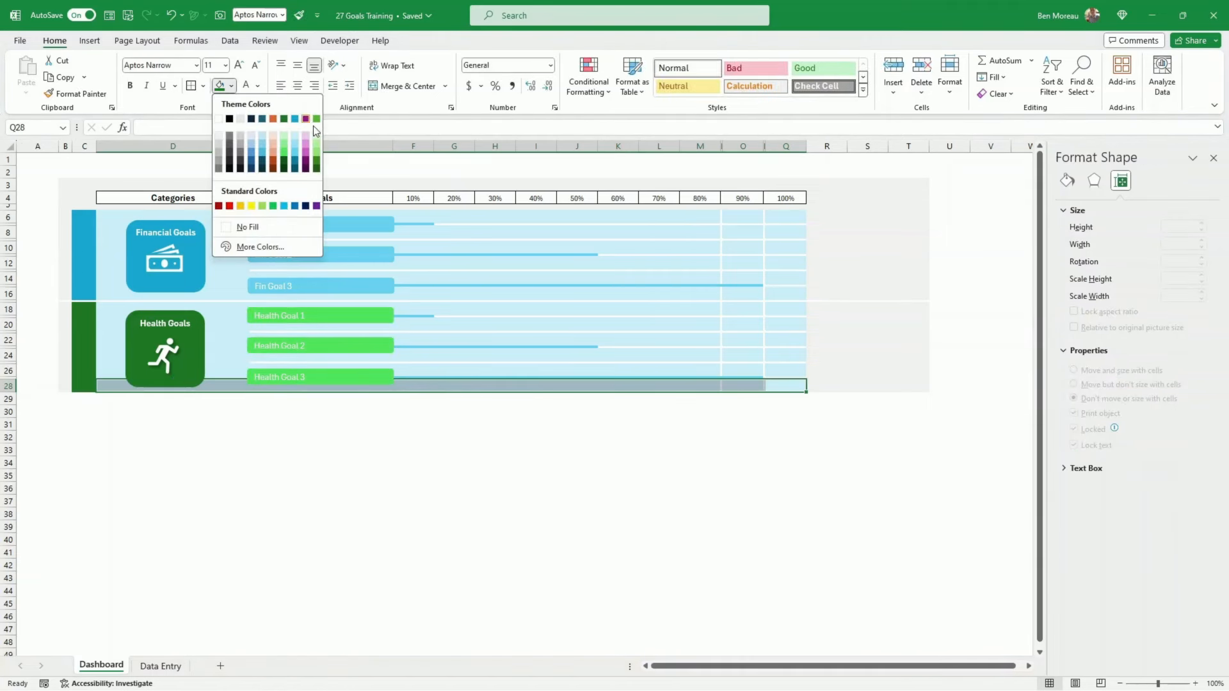
click(283, 136)
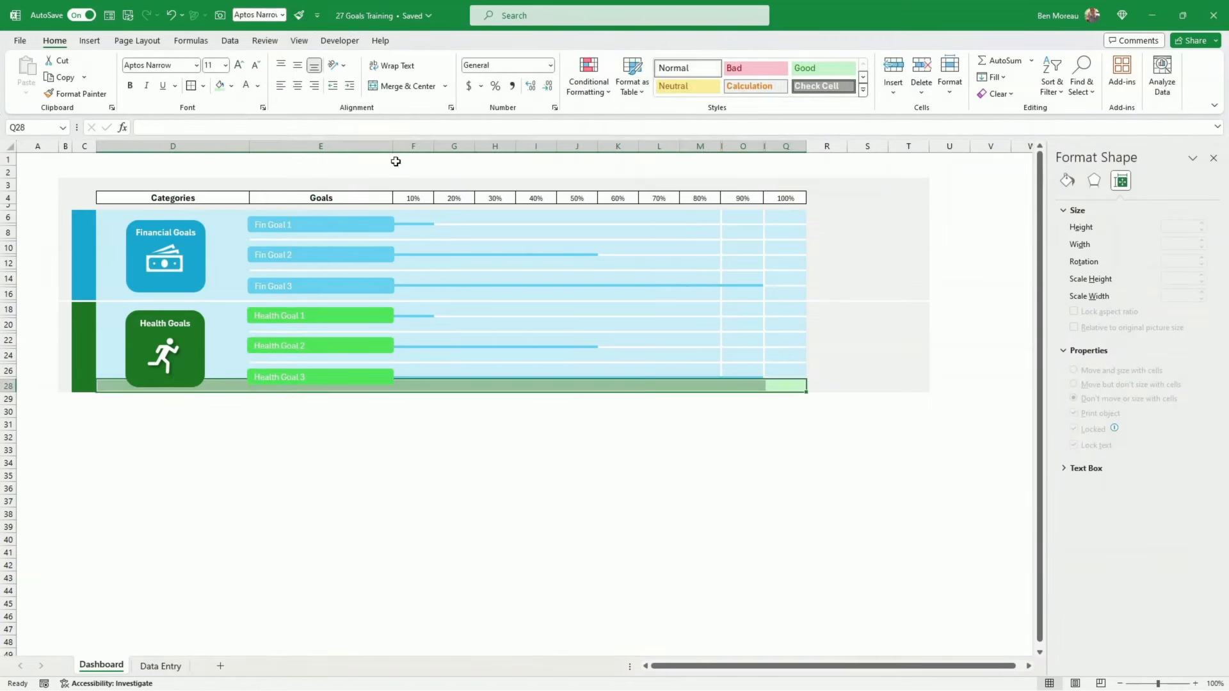
click(791, 367)
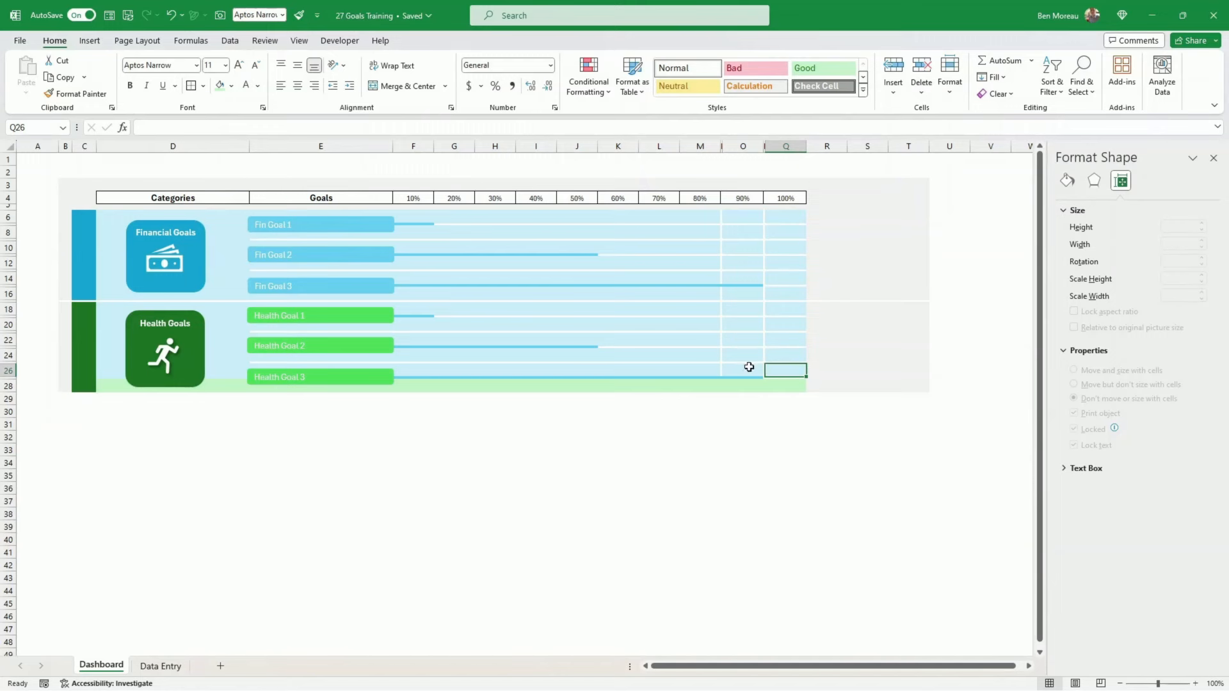
Fill row 26 of the Health Goals block, D26 to Q26, with the same palest theme green as row 28.
ctrl+click(748, 367)
drag(704, 369, 179, 371)
click(223, 87)
click(215, 424)
click(789, 412)
click(721, 386)
click(231, 87)
click(218, 122)
click(764, 386)
click(219, 86)
click(226, 378)
click(231, 86)
click(283, 136)
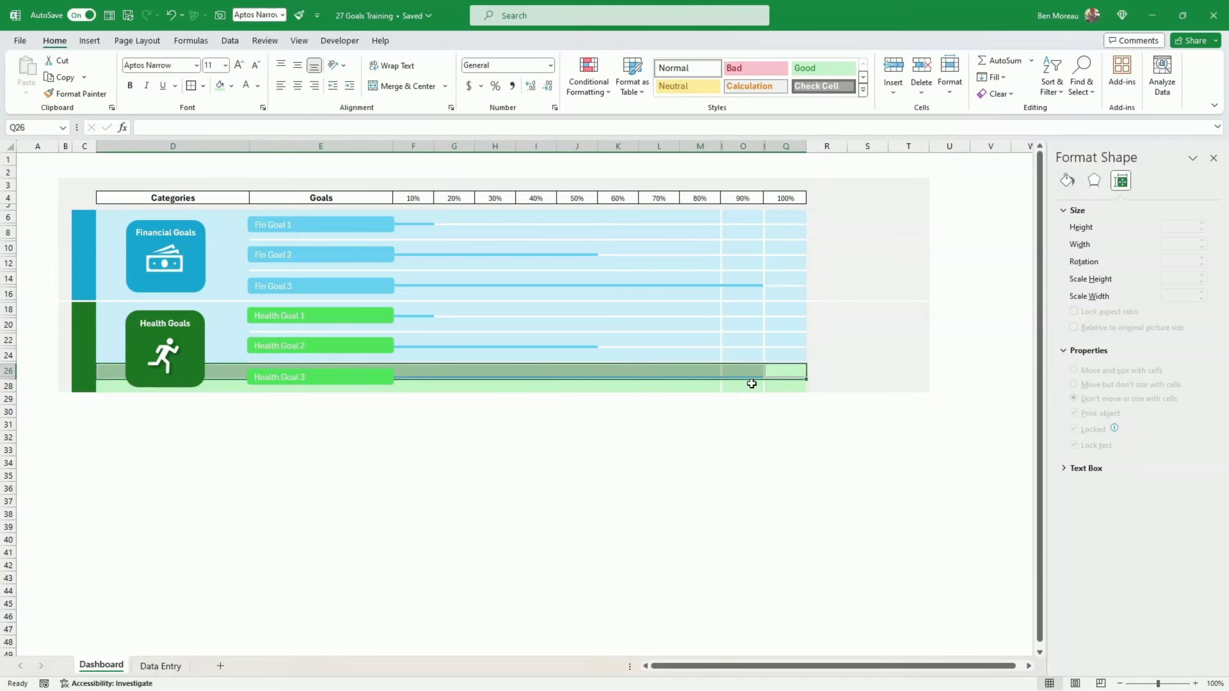
Copy the formatting of D26 to Q28 with Format Painter onto the Health Goal 1 and Health Goal 2 rows, starting at D18 and D22.
mouse_move(785, 368)
mouse_down()
mouse_move(779, 384)
mouse_move(159, 392)
mouse_up()
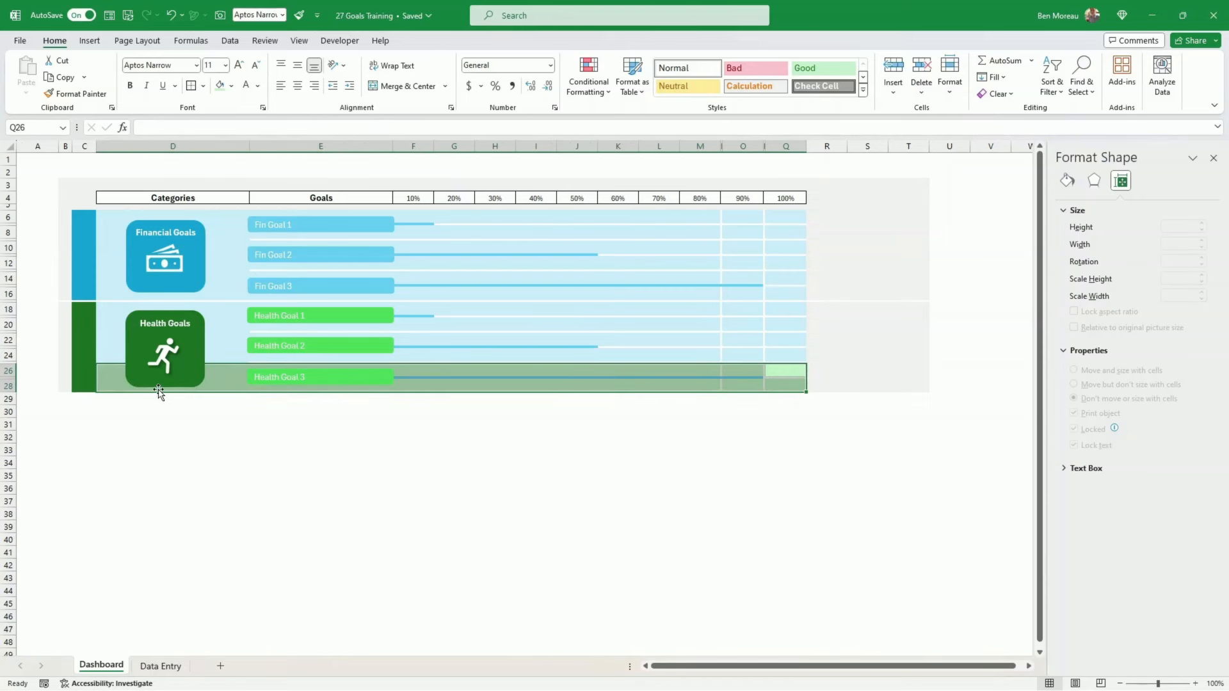
click(84, 96)
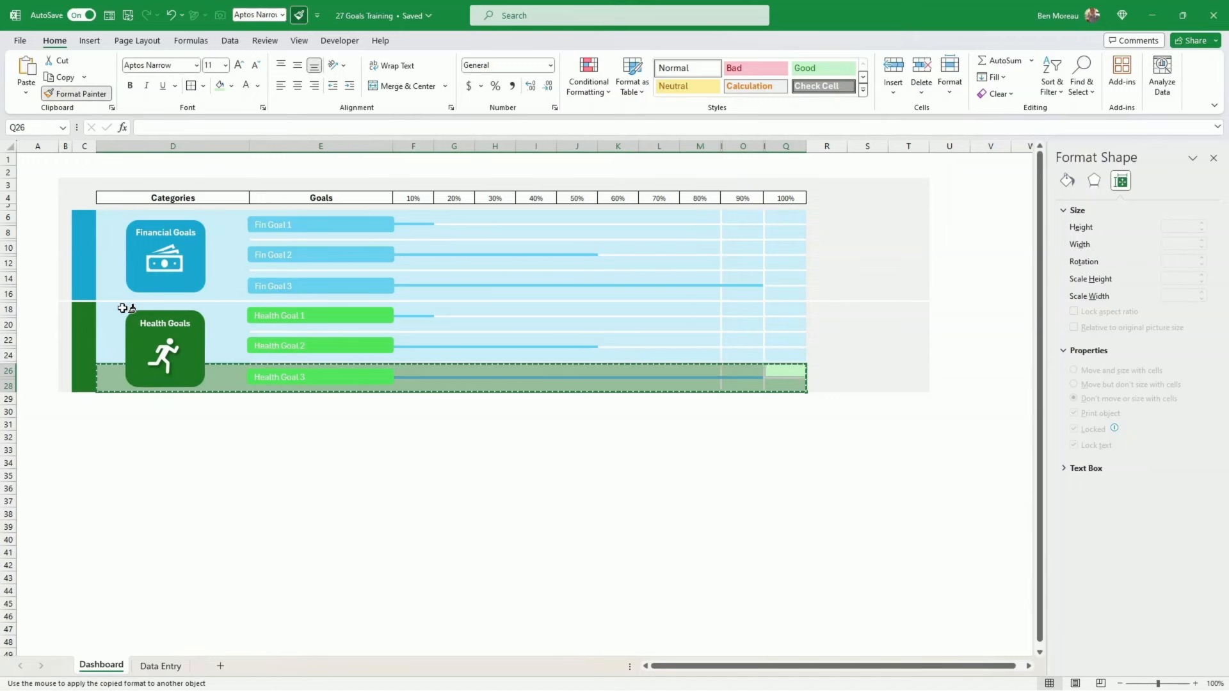
click(114, 308)
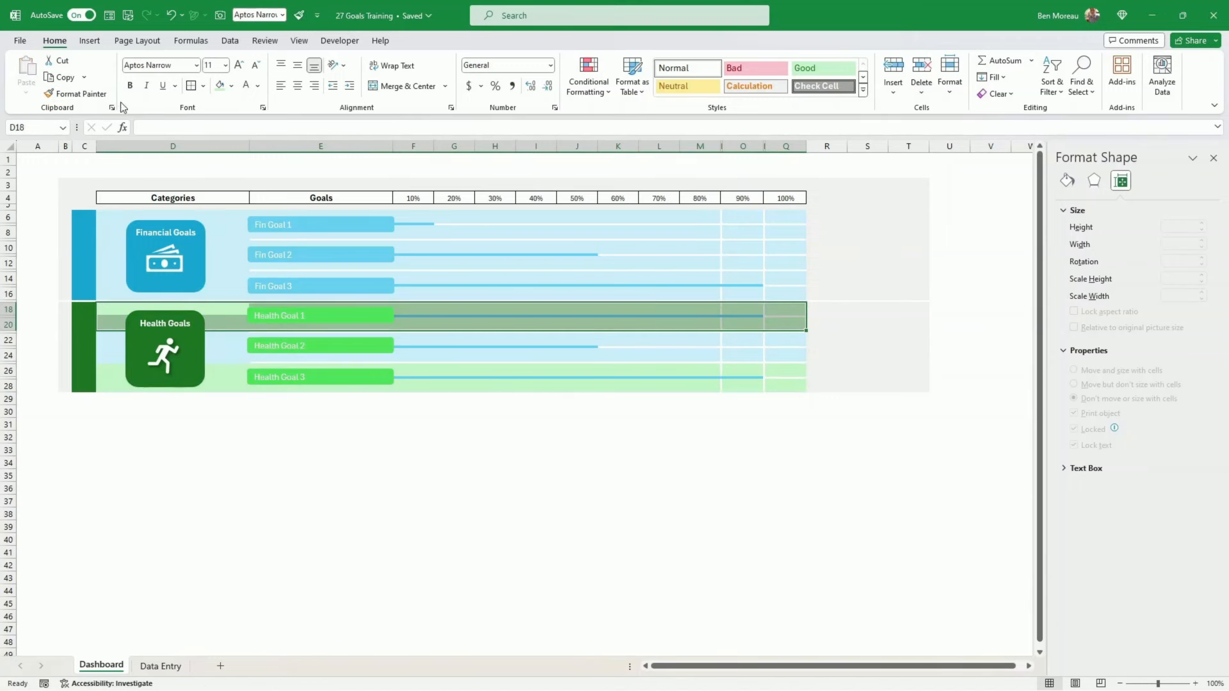
click(77, 93)
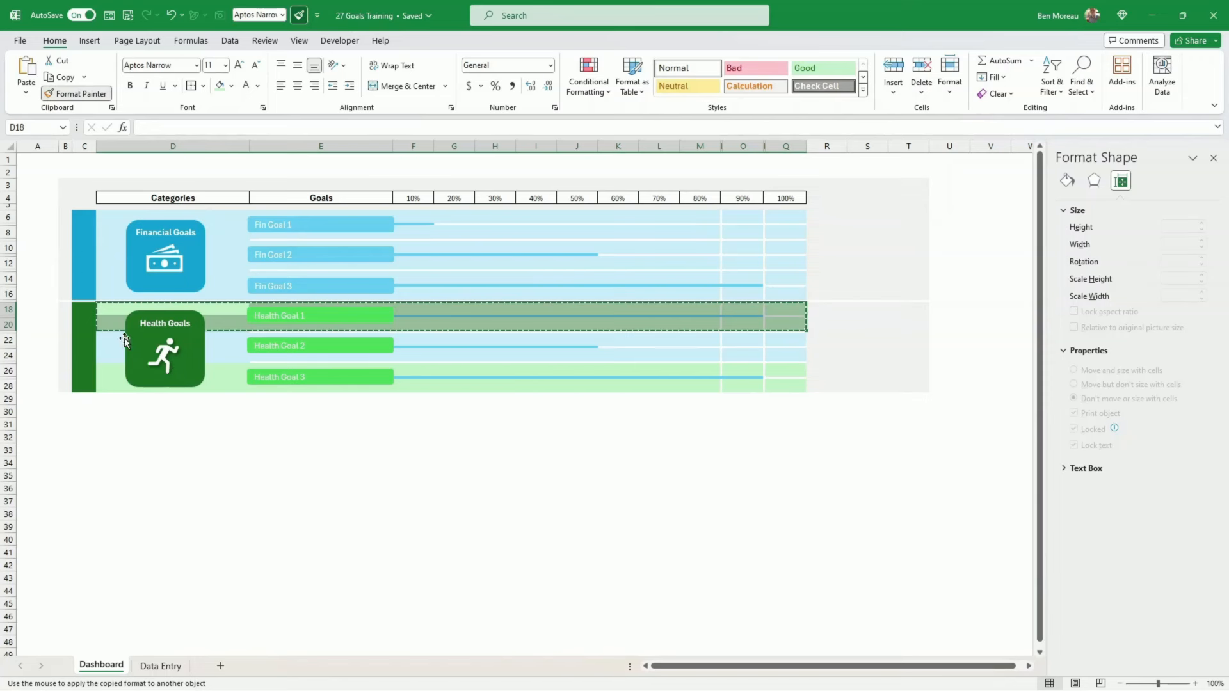
click(114, 333)
click(239, 462)
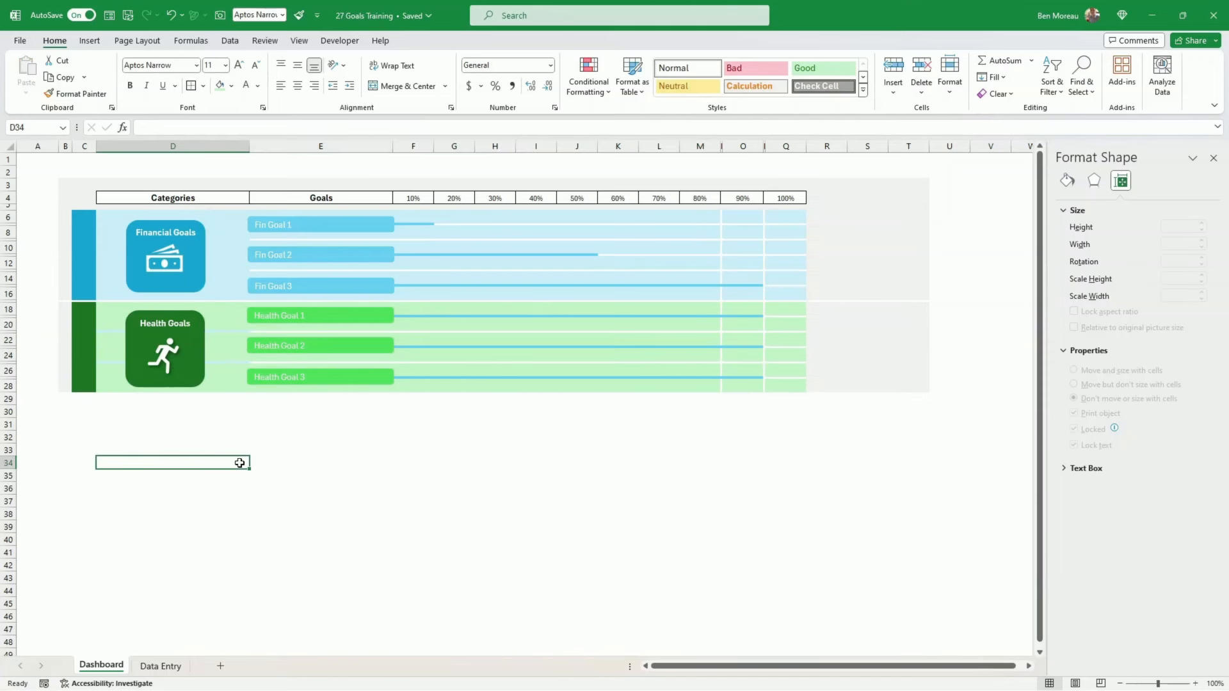
Fill cell D20 down column D to row 28 to carry its pale green across the spacer rows.
click(107, 326)
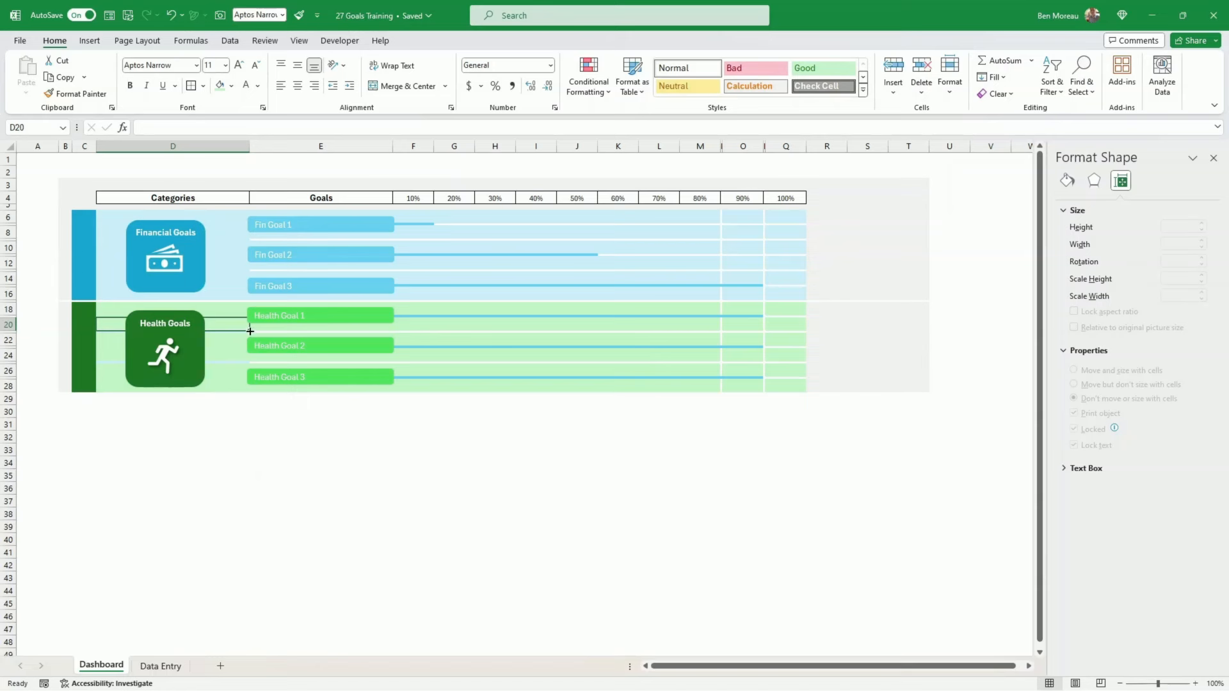
drag(249, 331, 250, 389)
click(241, 437)
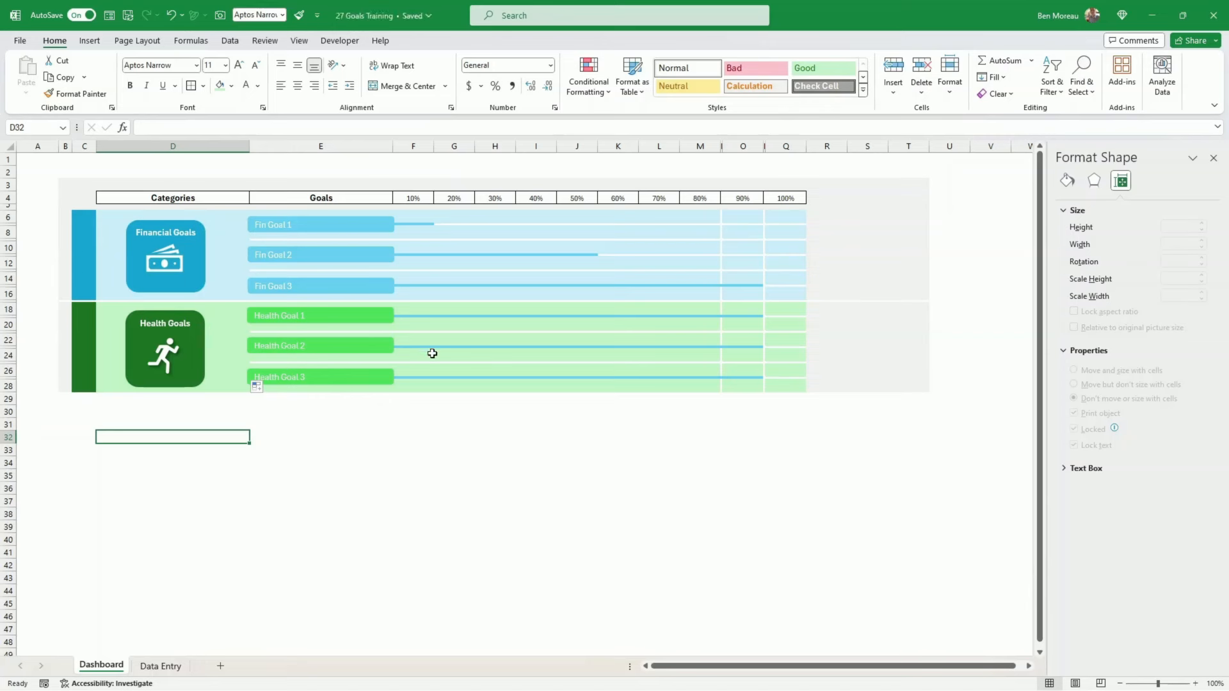
Change the conditional formatting formula of Health Goal 1's progress bar, F19 to Q19, to =Goal21>=F$4.
click(402, 317)
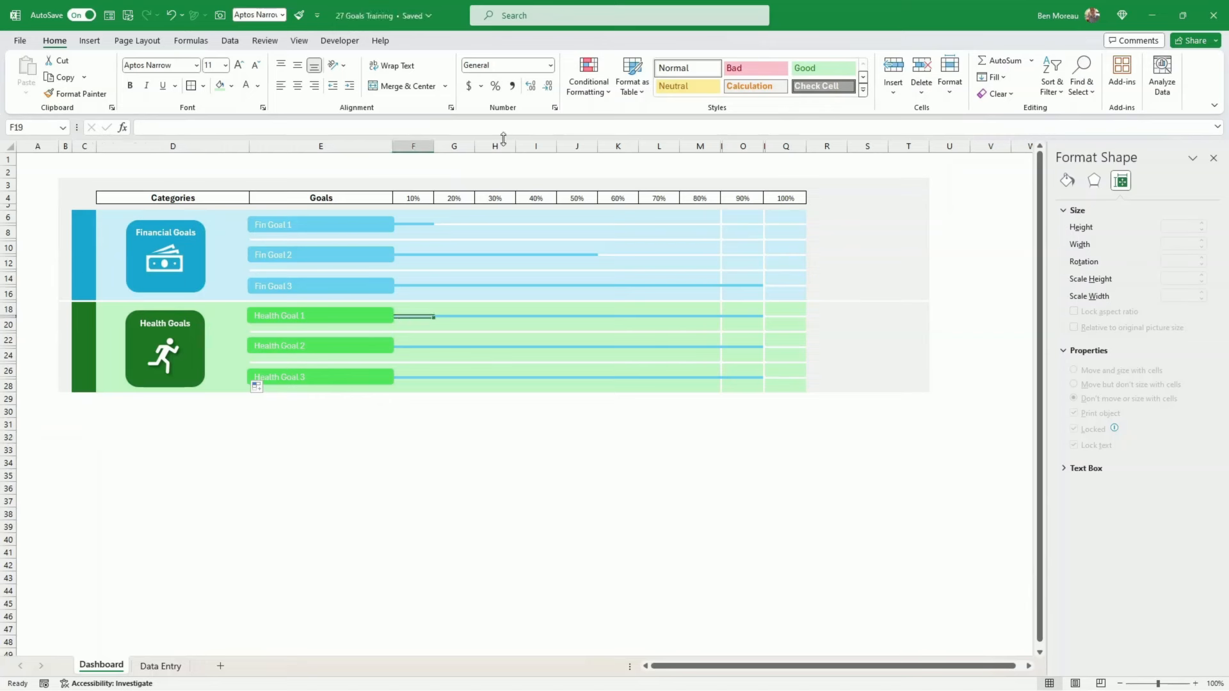
click(589, 75)
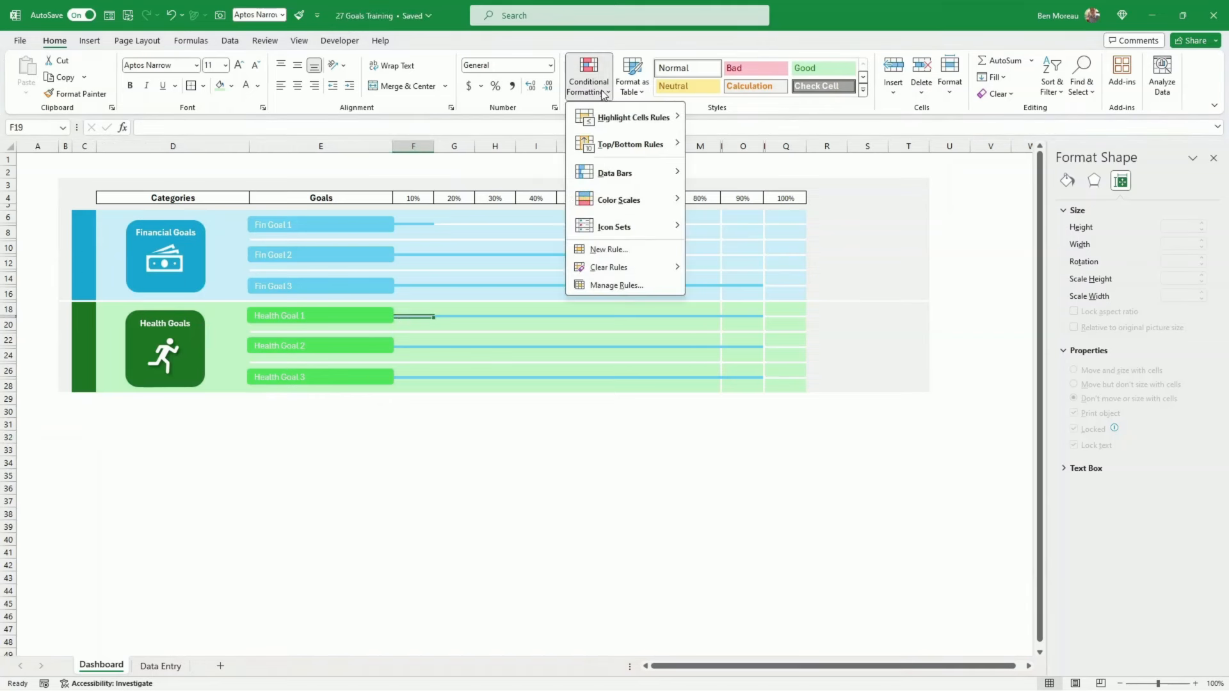
click(644, 285)
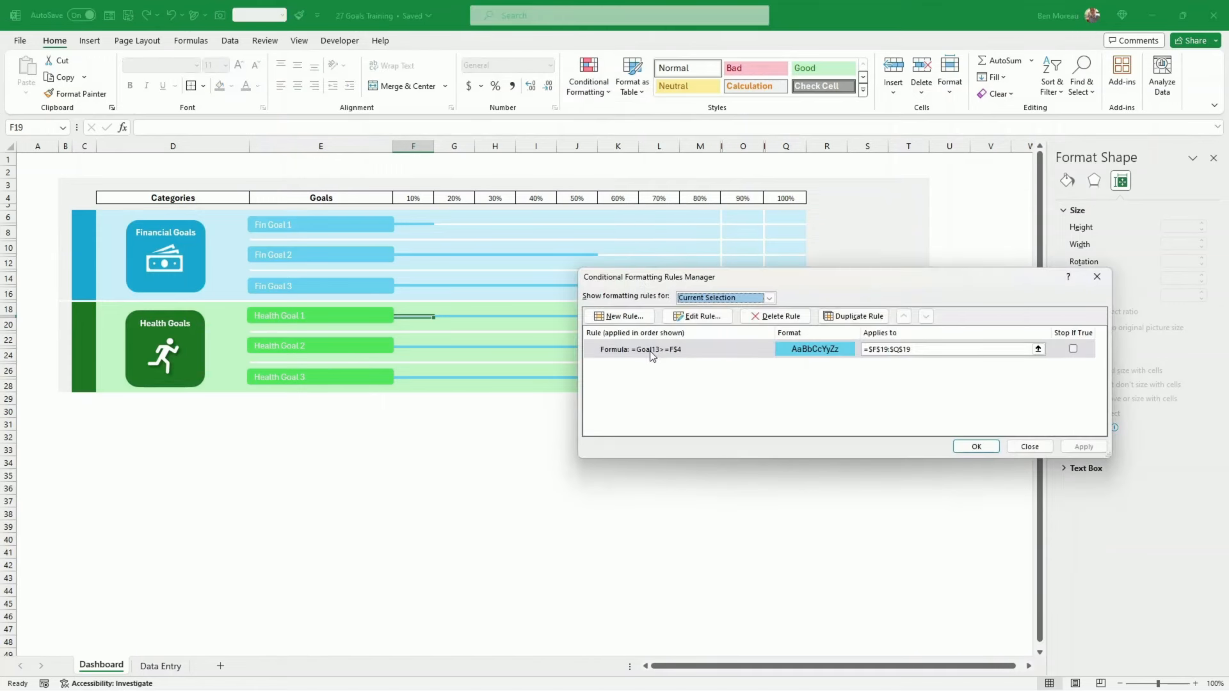
click(650, 350)
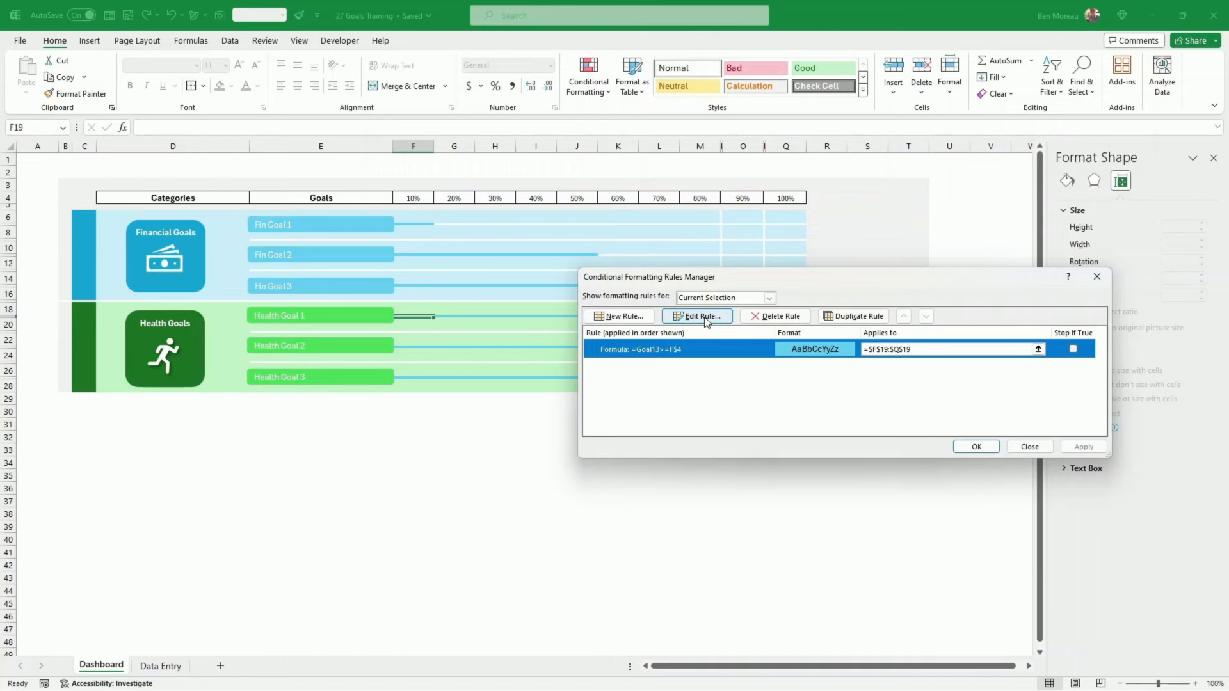
click(941, 353)
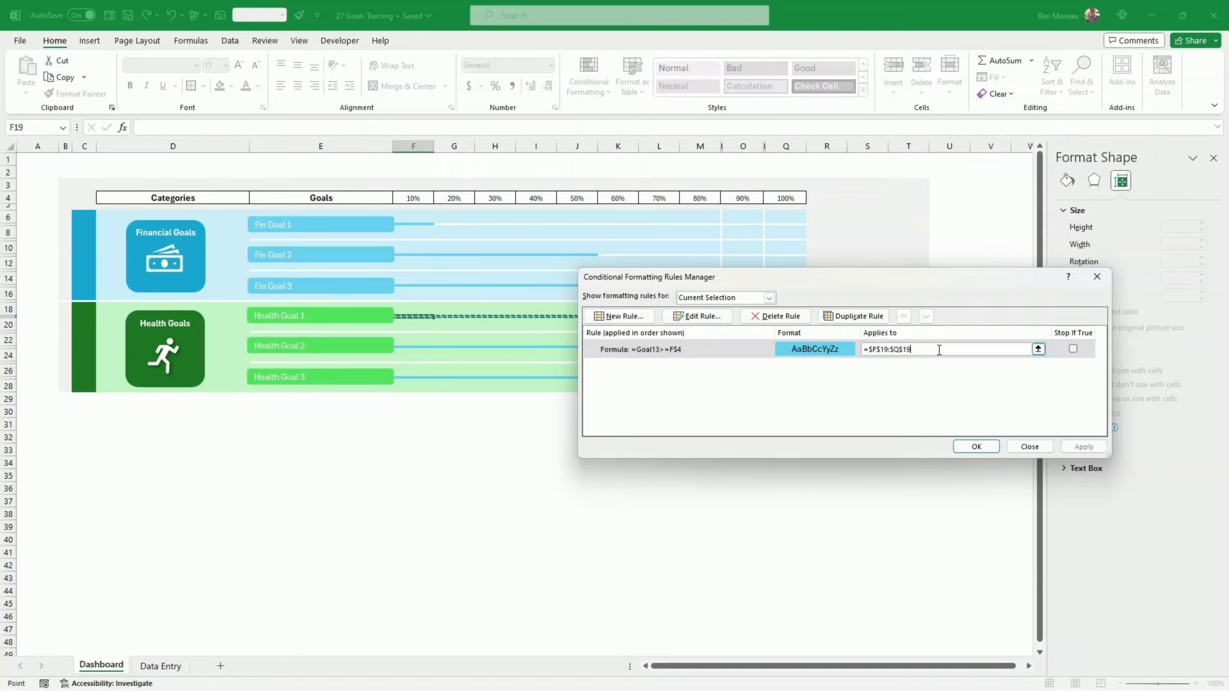
drag(908, 281, 800, 387)
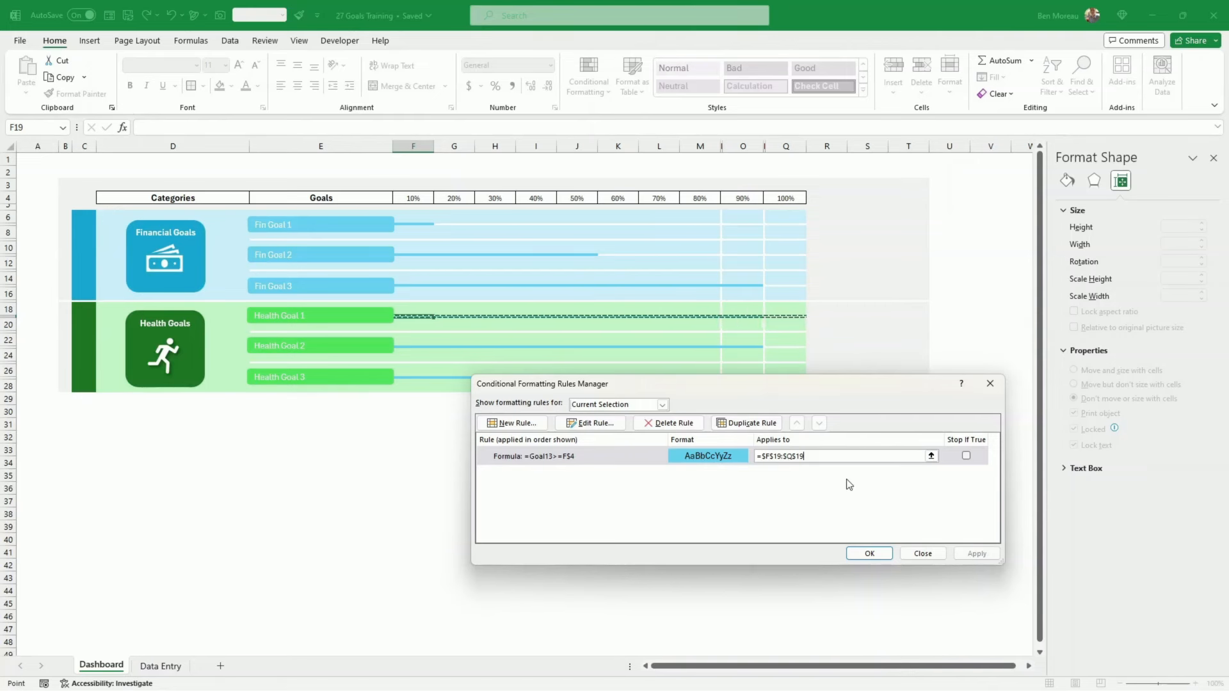
click(647, 453)
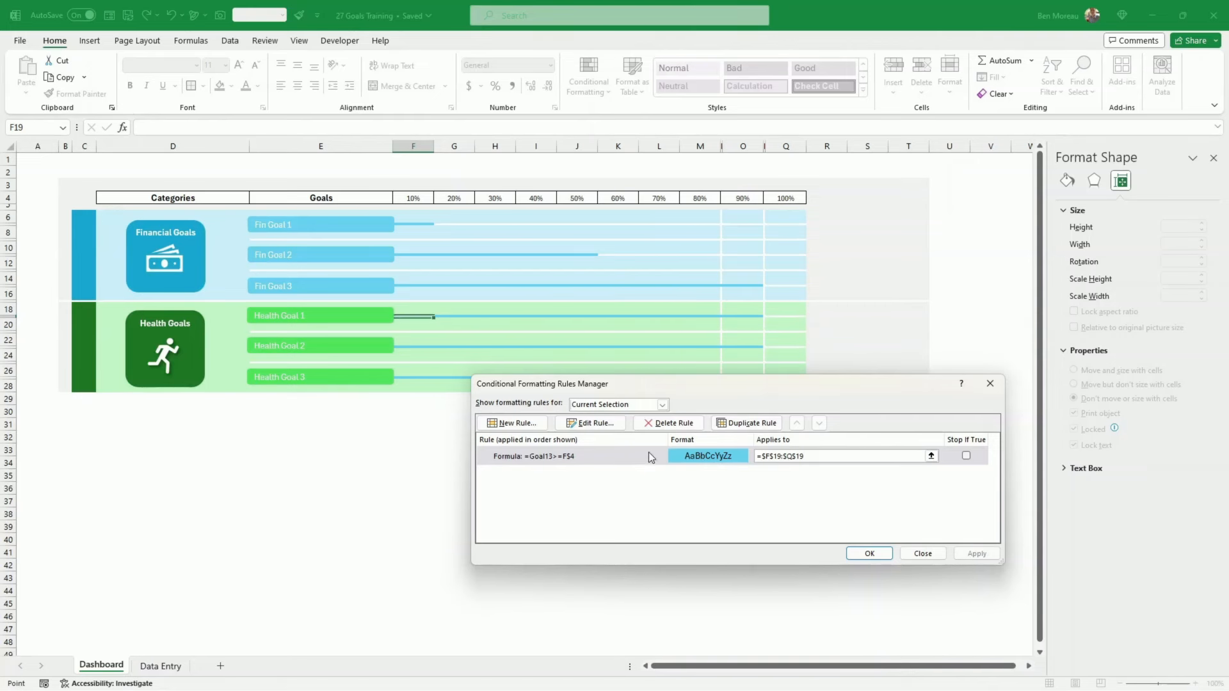
click(612, 425)
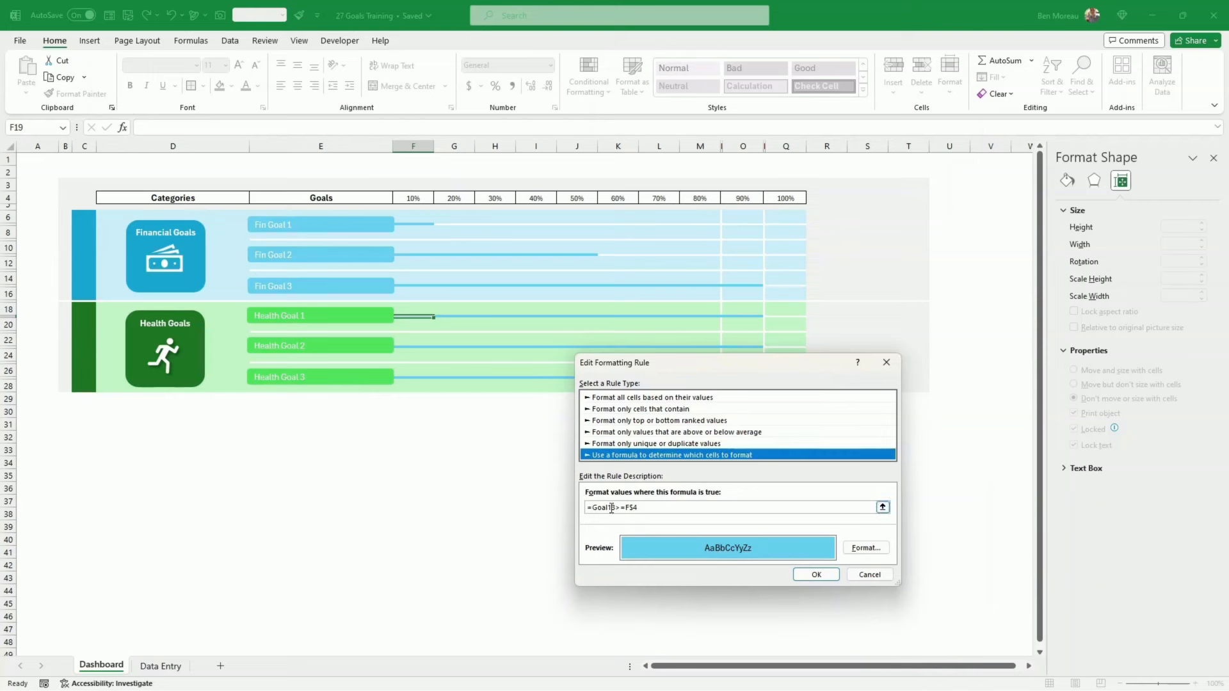
click(610, 507)
key(BackSpace)
text(2)
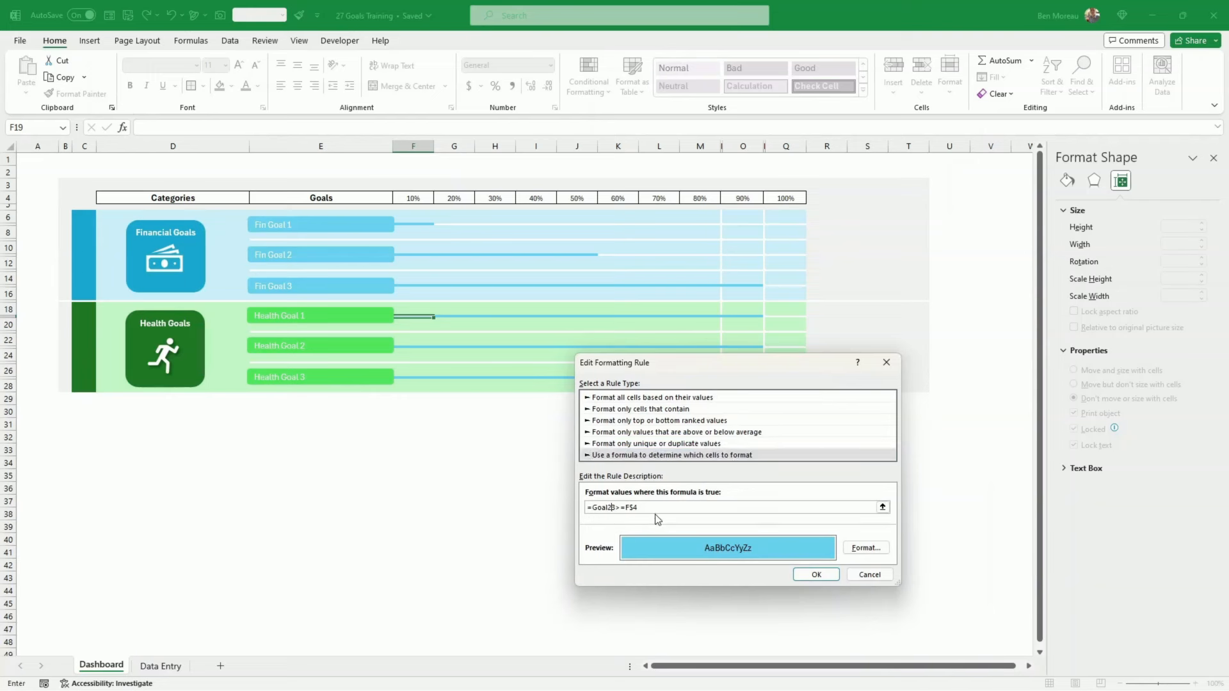
text(1)
Set the Health Goal 1 rule's fill to the bright green of the goal labels and apply the rule.
click(869, 549)
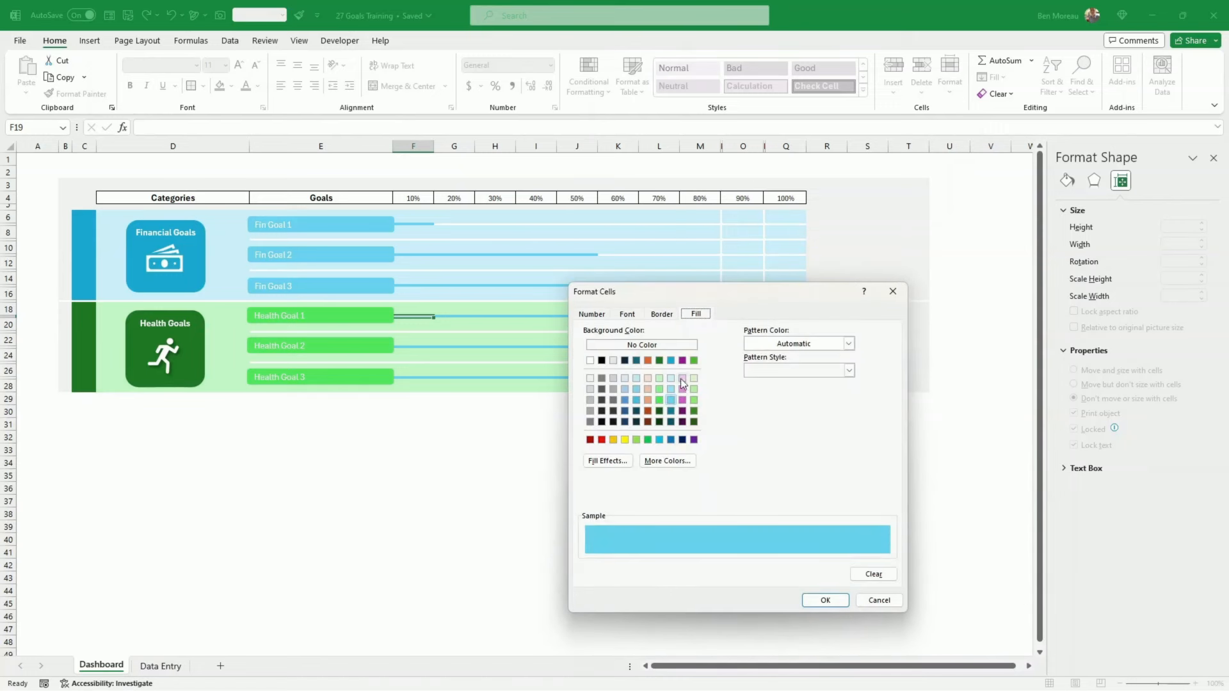
click(659, 402)
click(823, 601)
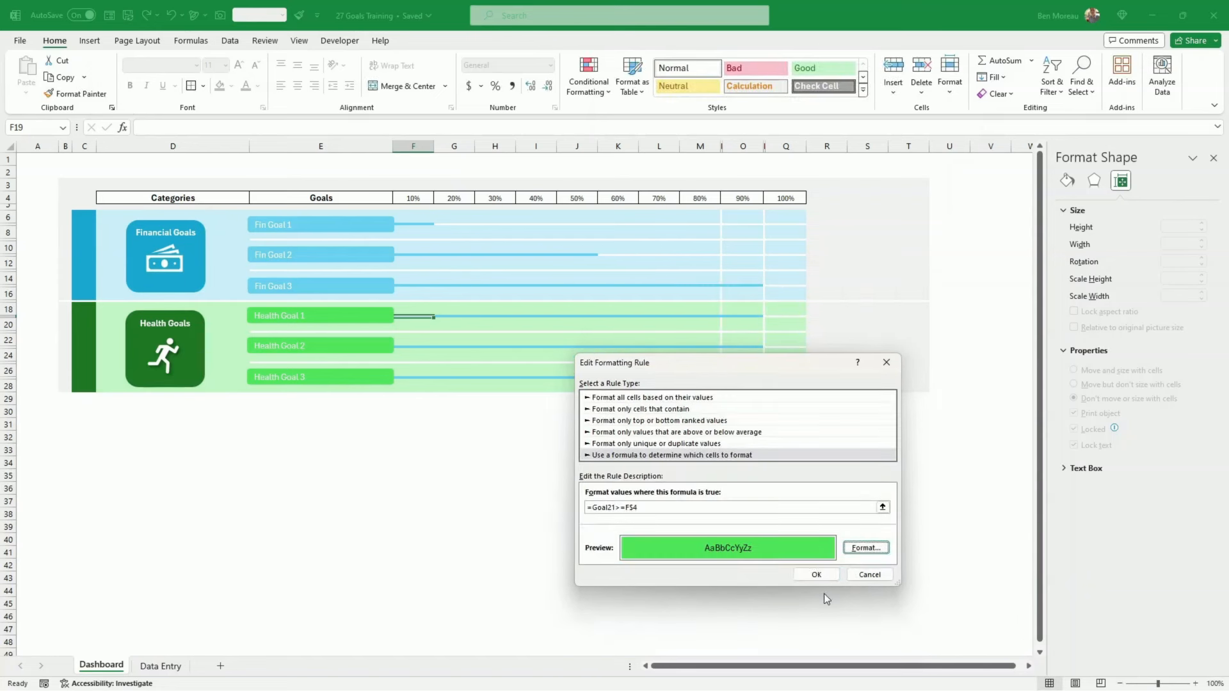
click(816, 575)
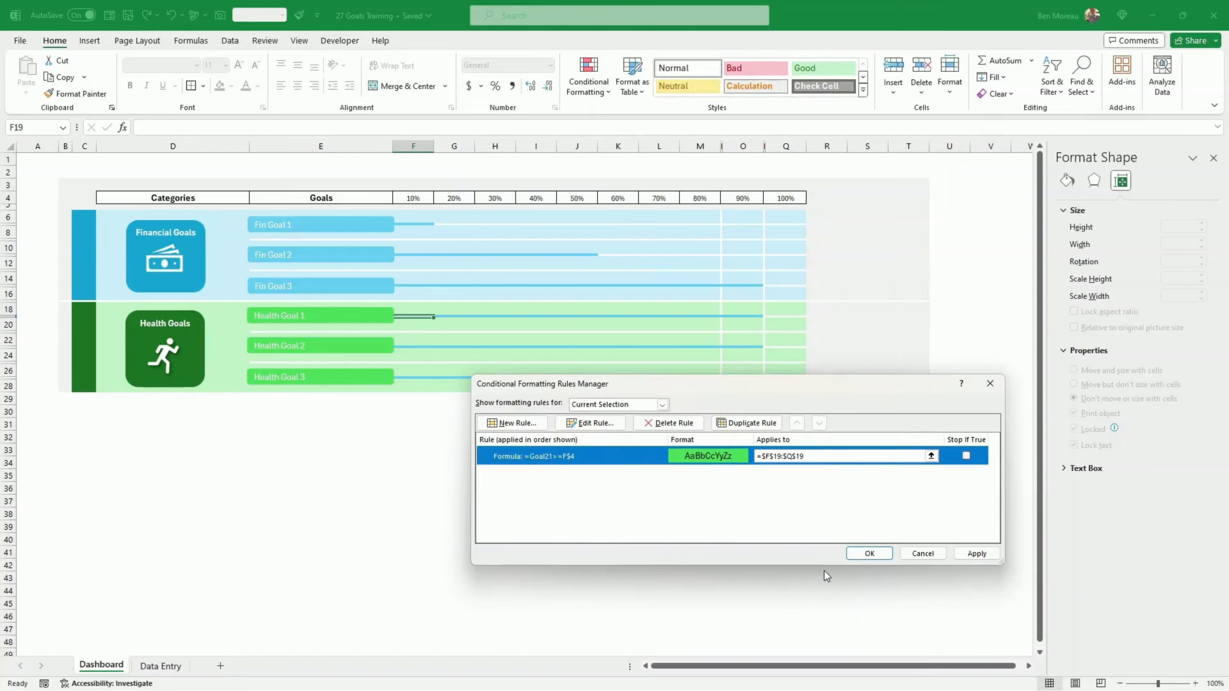
click(976, 553)
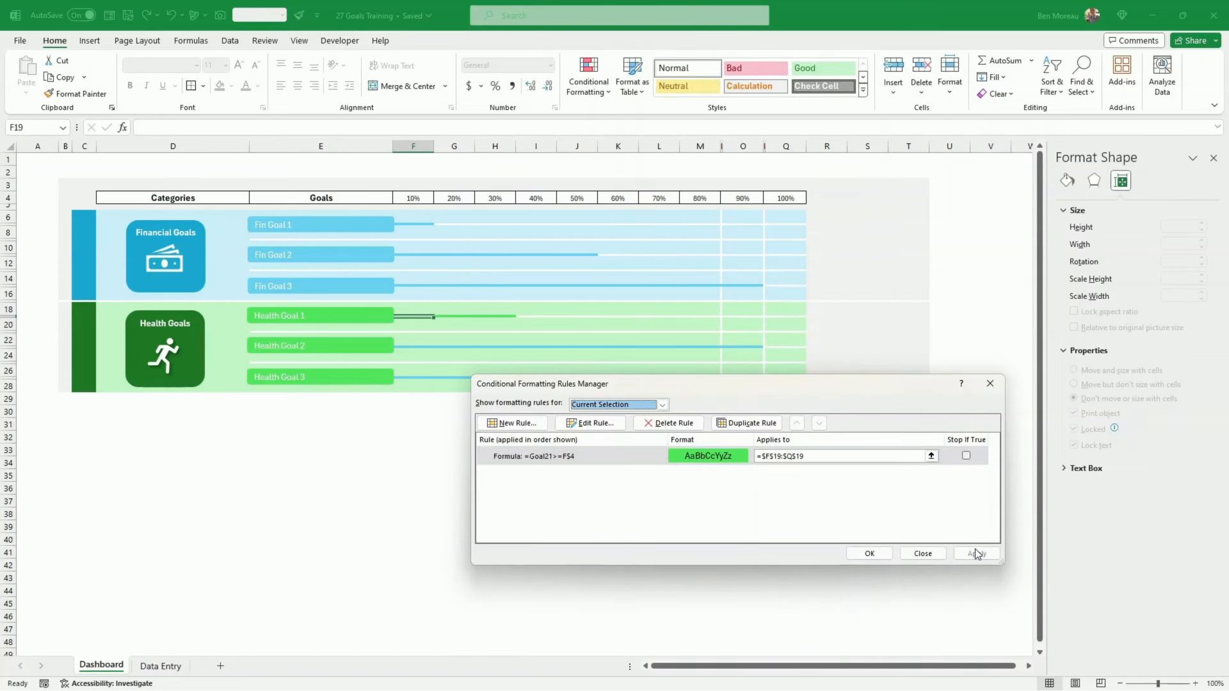
click(871, 554)
Change the conditional formatting formula of Health Goal 2's progress bar, F23 to Q23, to =Goal22>=F$4.
click(414, 349)
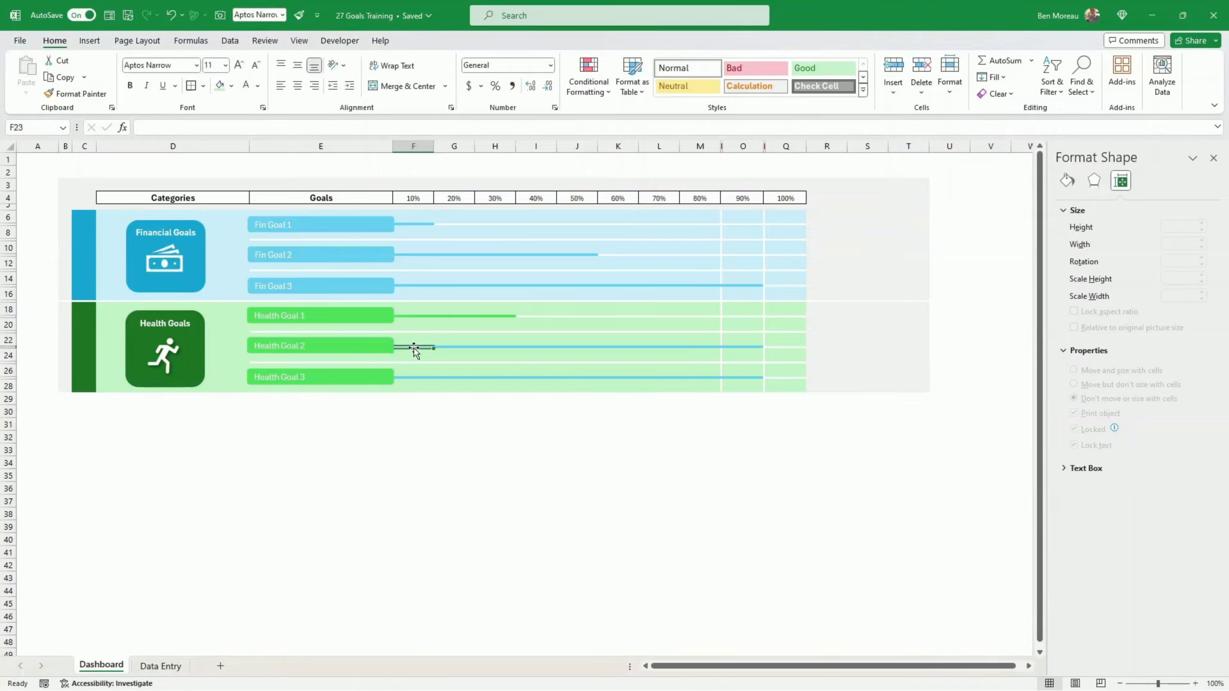
click(588, 80)
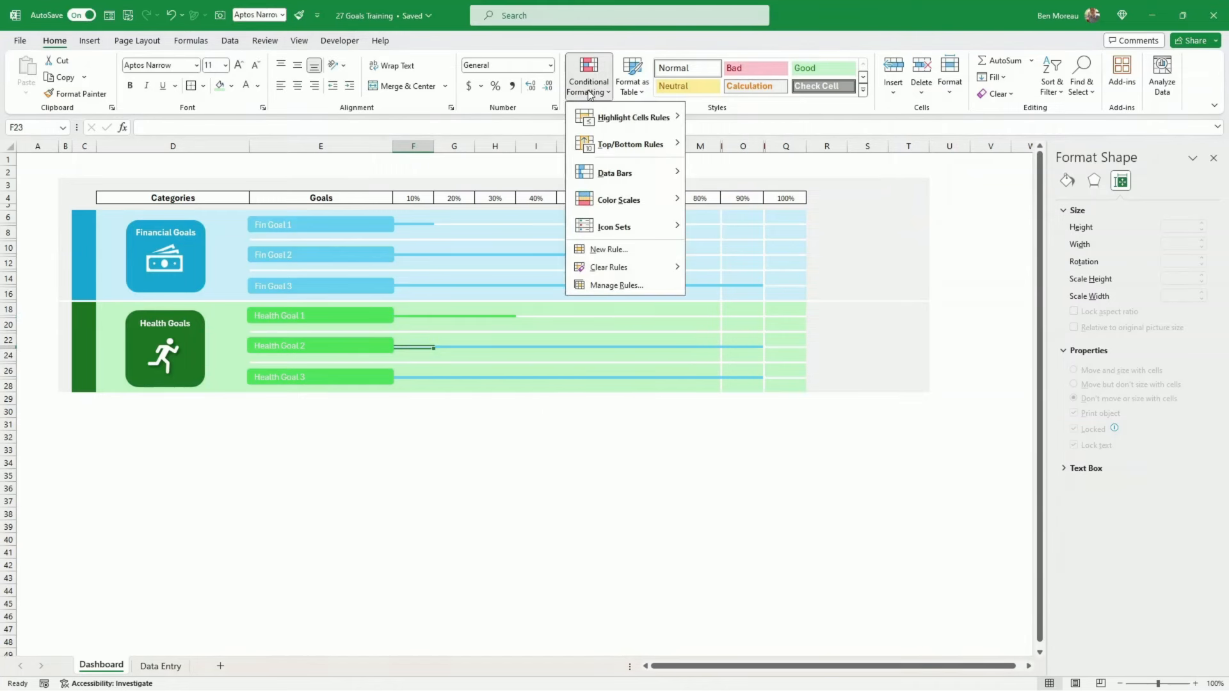
click(623, 286)
click(578, 456)
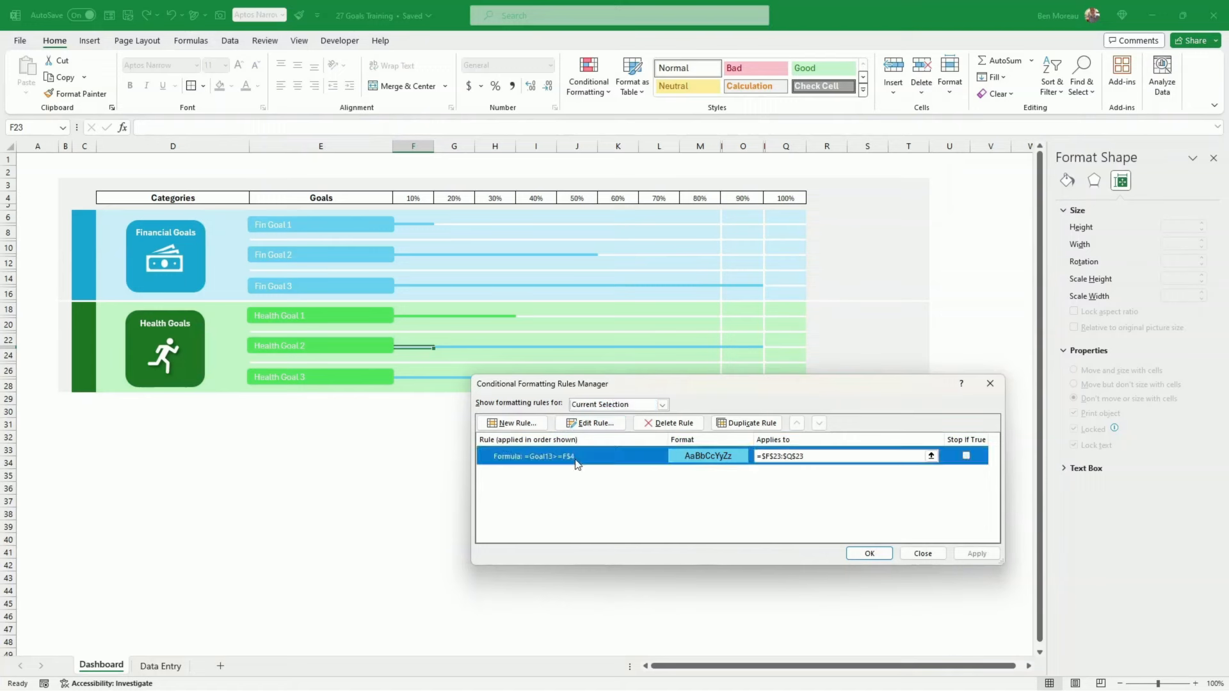
click(589, 423)
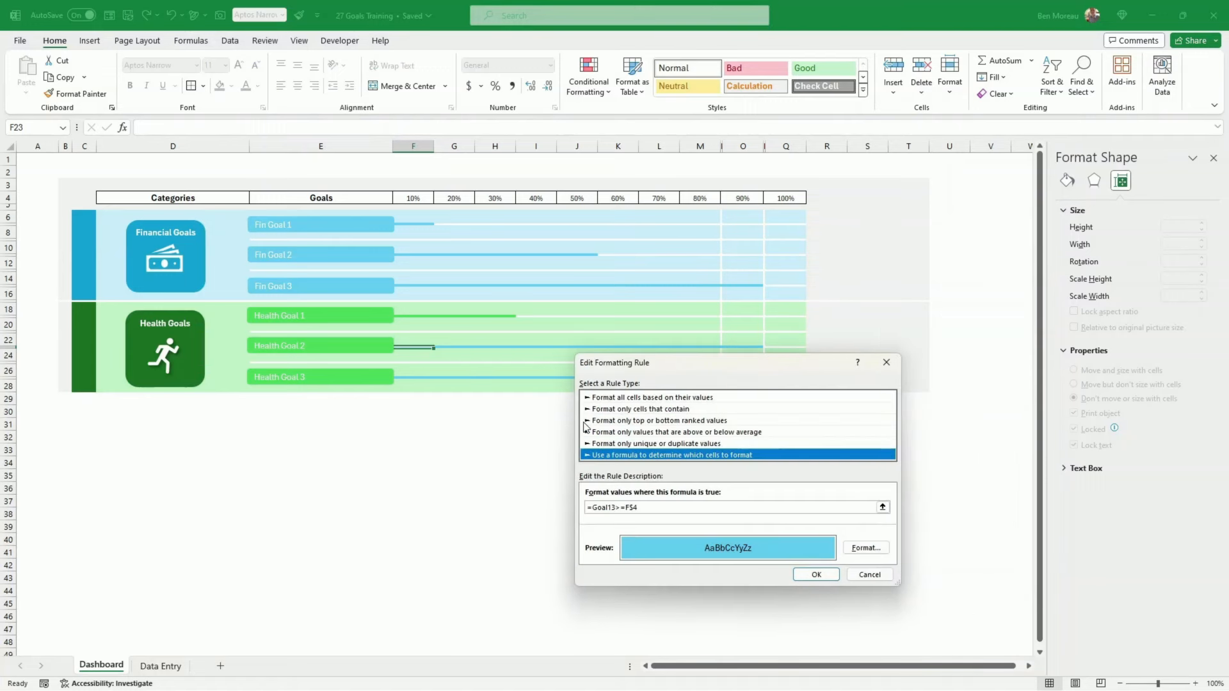
click(617, 508)
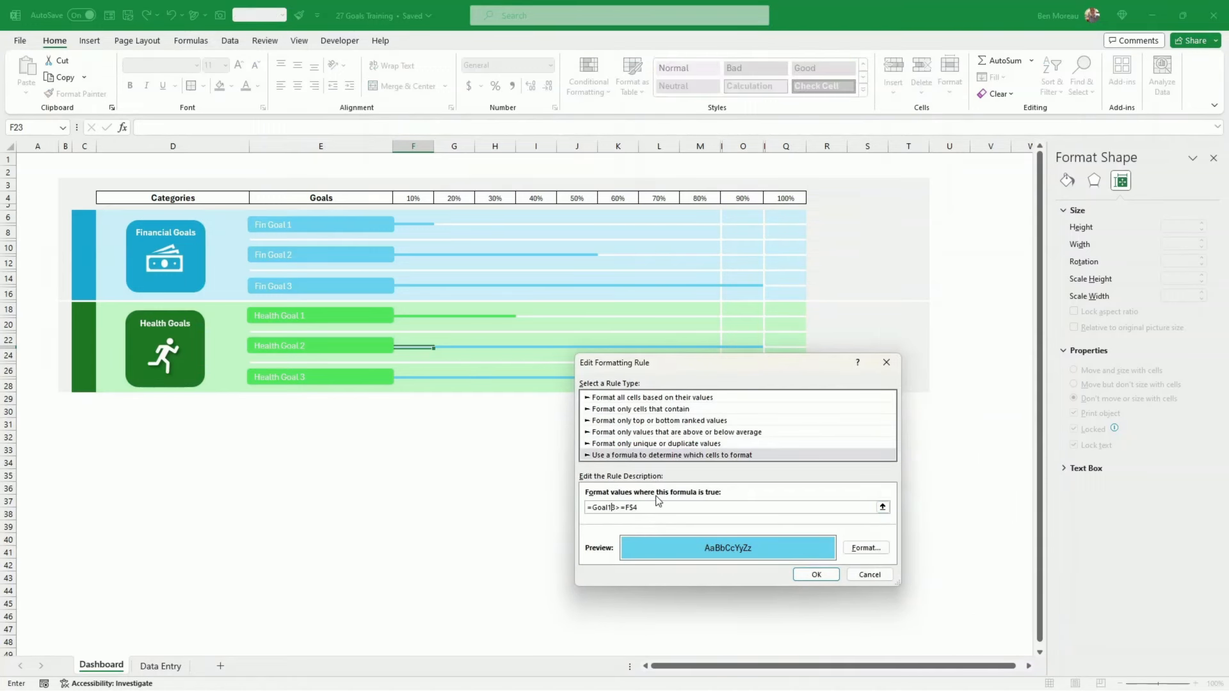
text(22)
Give the Health Goal 2 rule the same bright green fill and apply the rule.
click(866, 548)
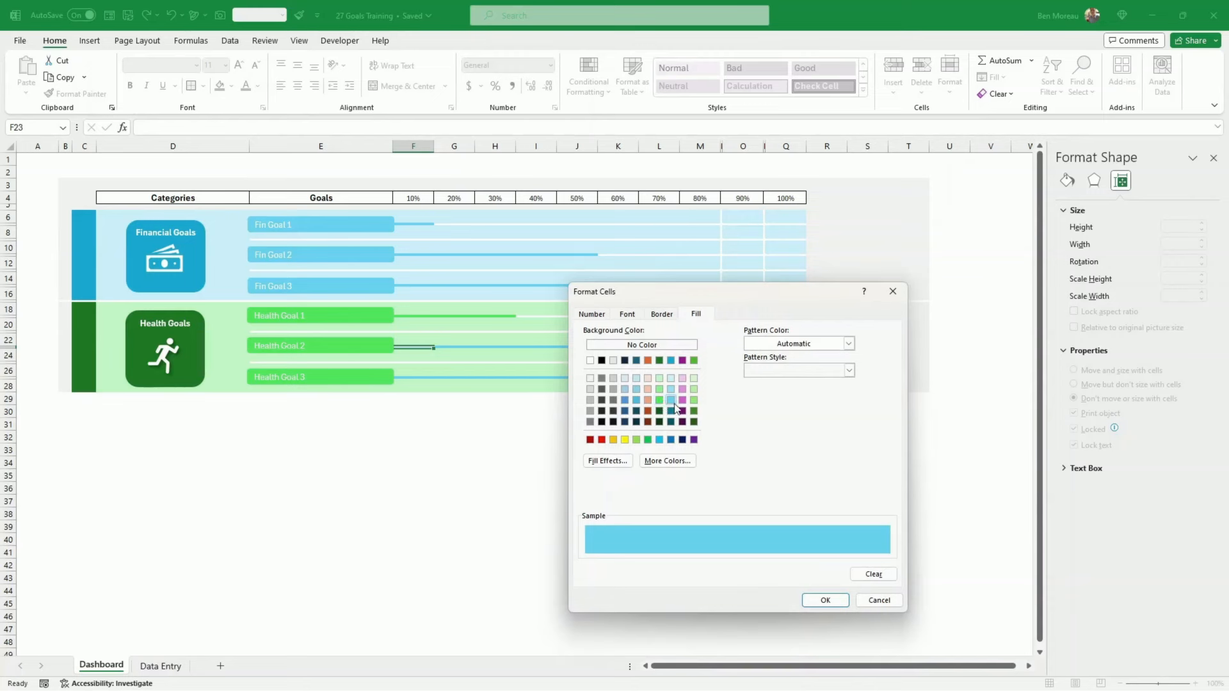
click(823, 601)
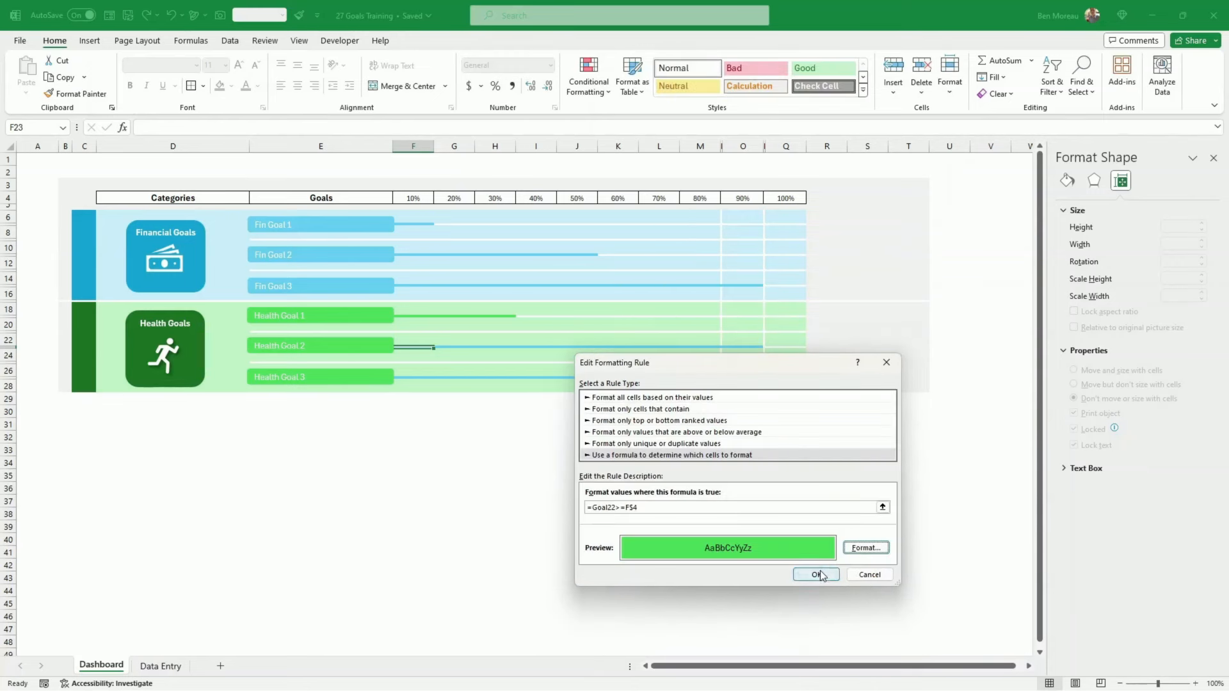
click(819, 571)
click(975, 553)
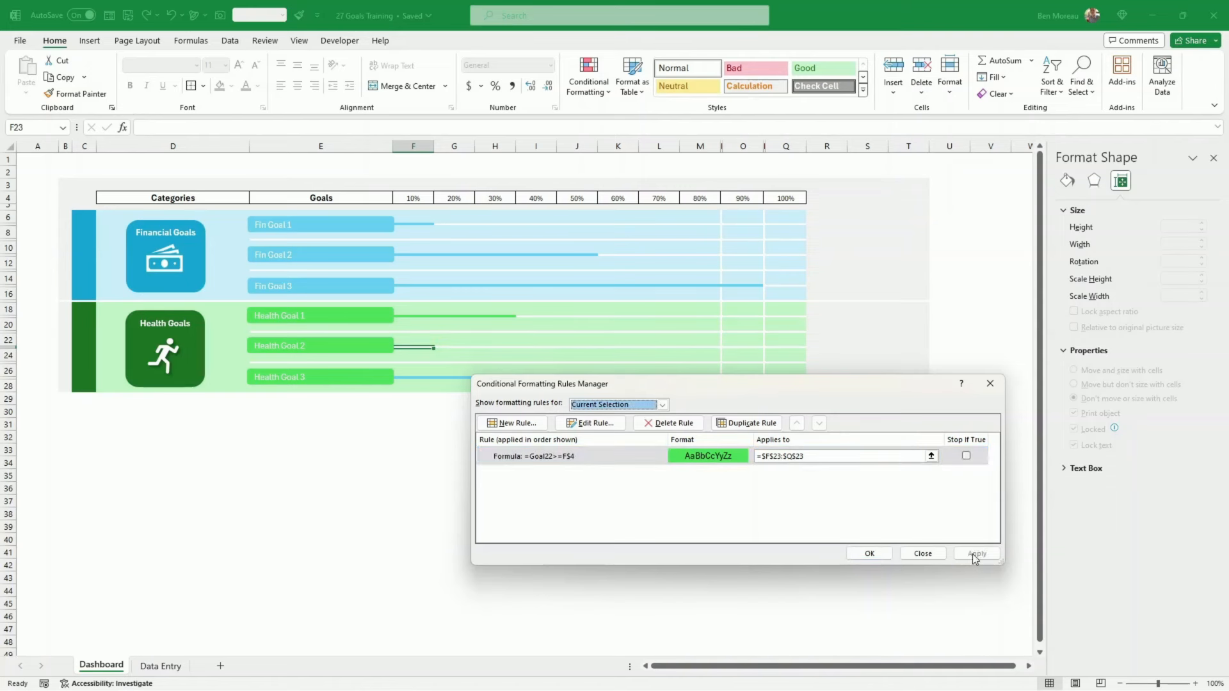
click(872, 554)
Change the conditional formatting formula of Health Goal 3's progress bar, F27 to Q27, to =Goal23>=F$4.
click(411, 377)
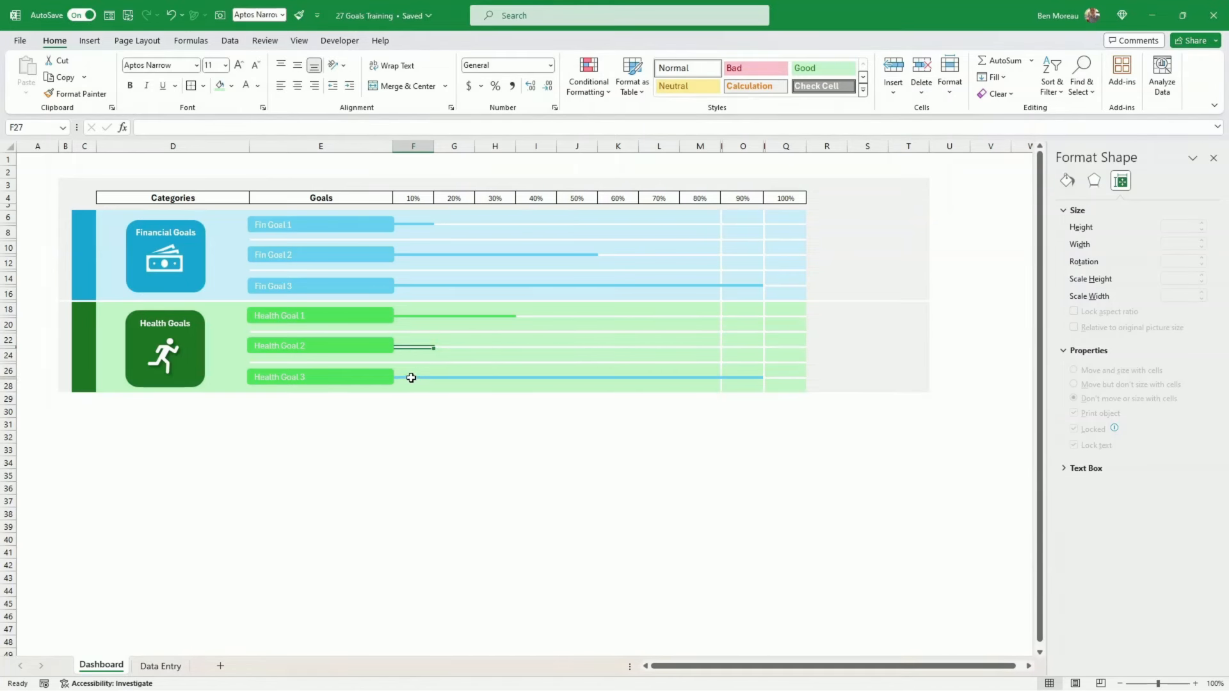
click(589, 84)
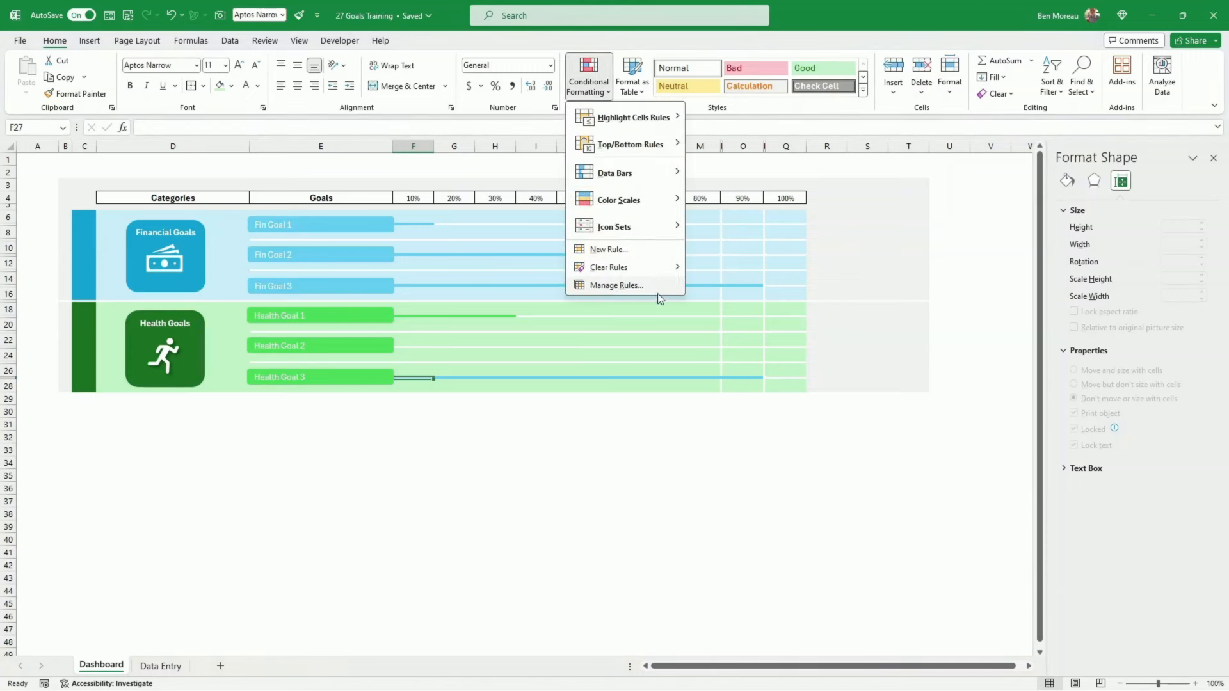
click(643, 288)
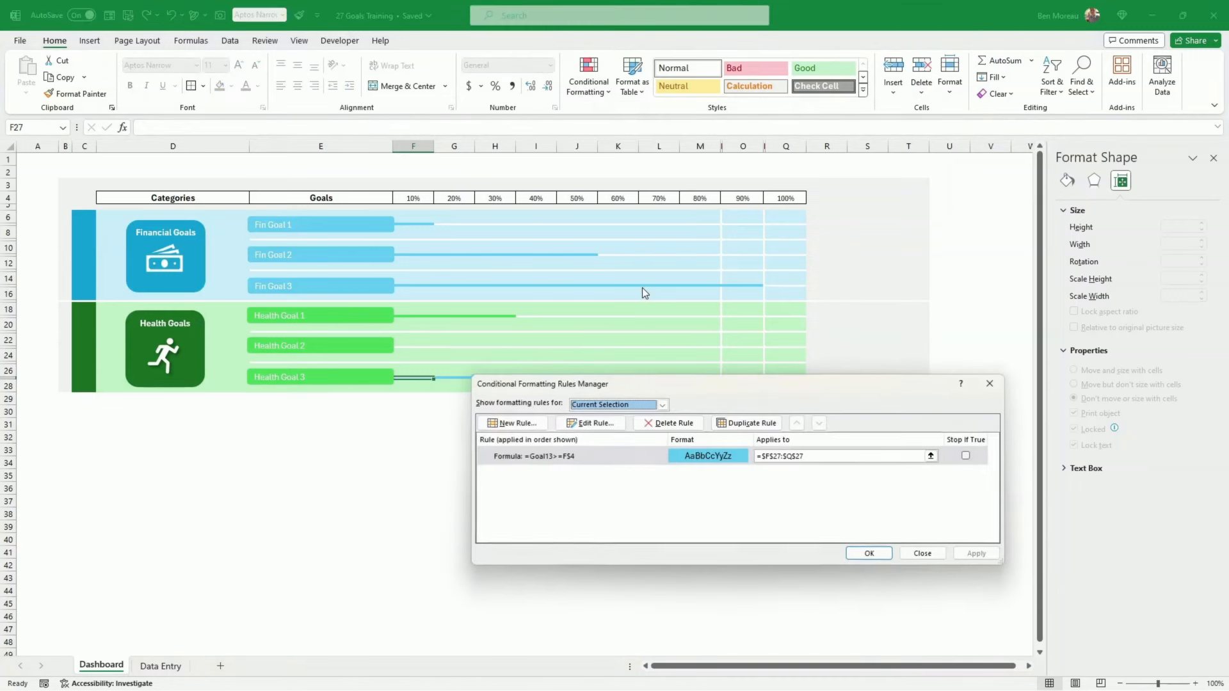
click(626, 455)
click(595, 423)
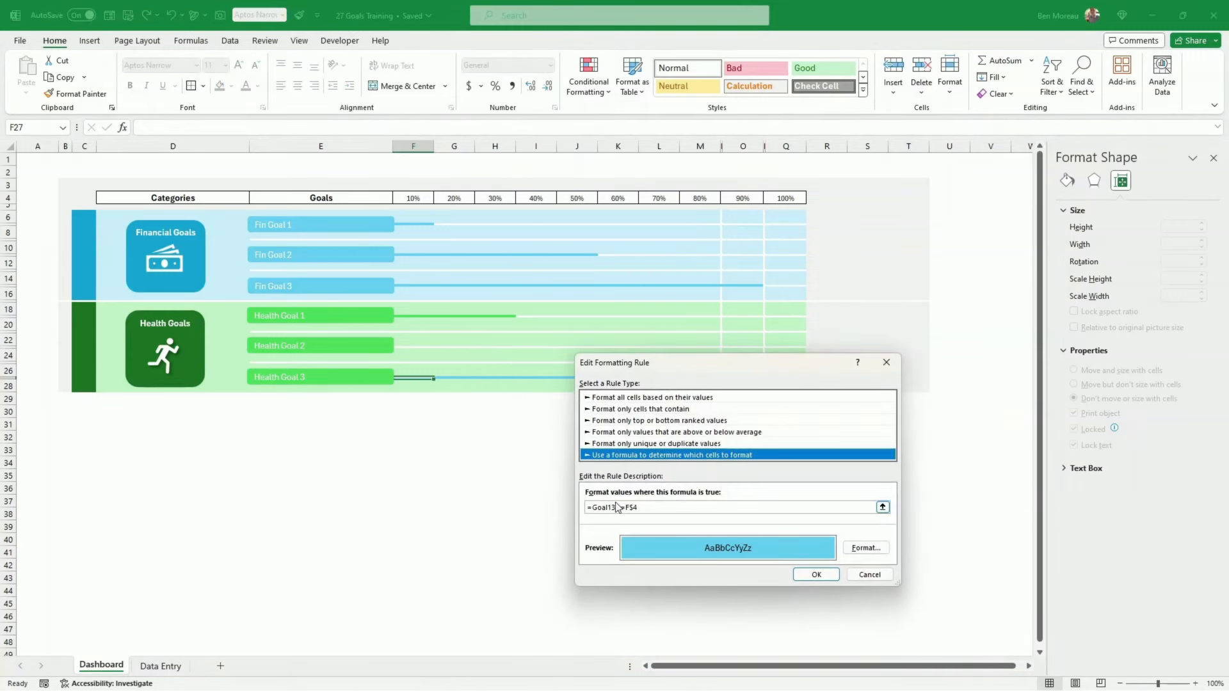
click(609, 507)
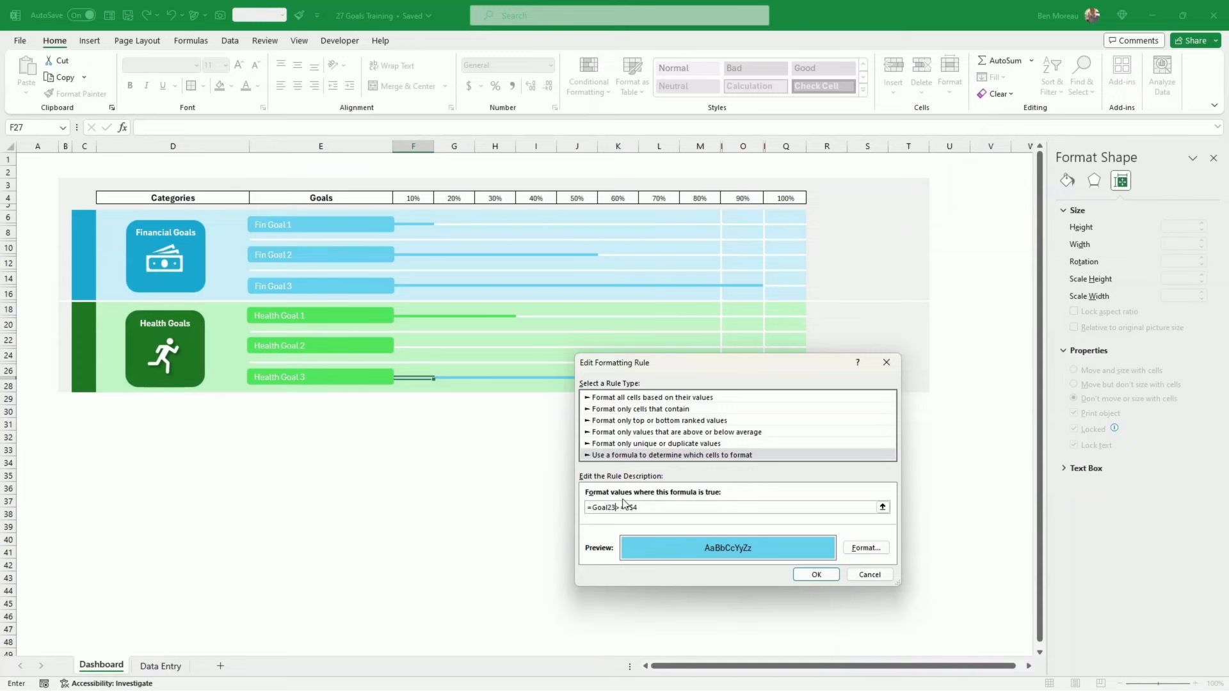
Set the Health Goal 3 rule's fill to the same bright green as the goal labels and apply the rule.
click(864, 548)
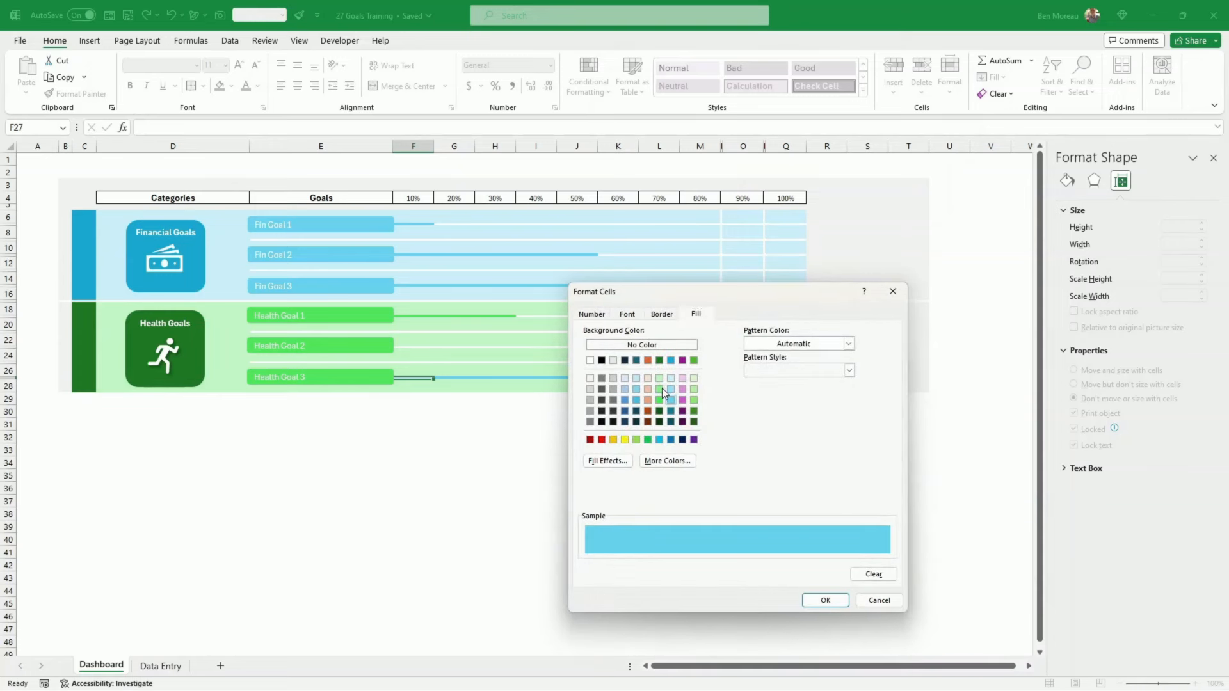
click(825, 600)
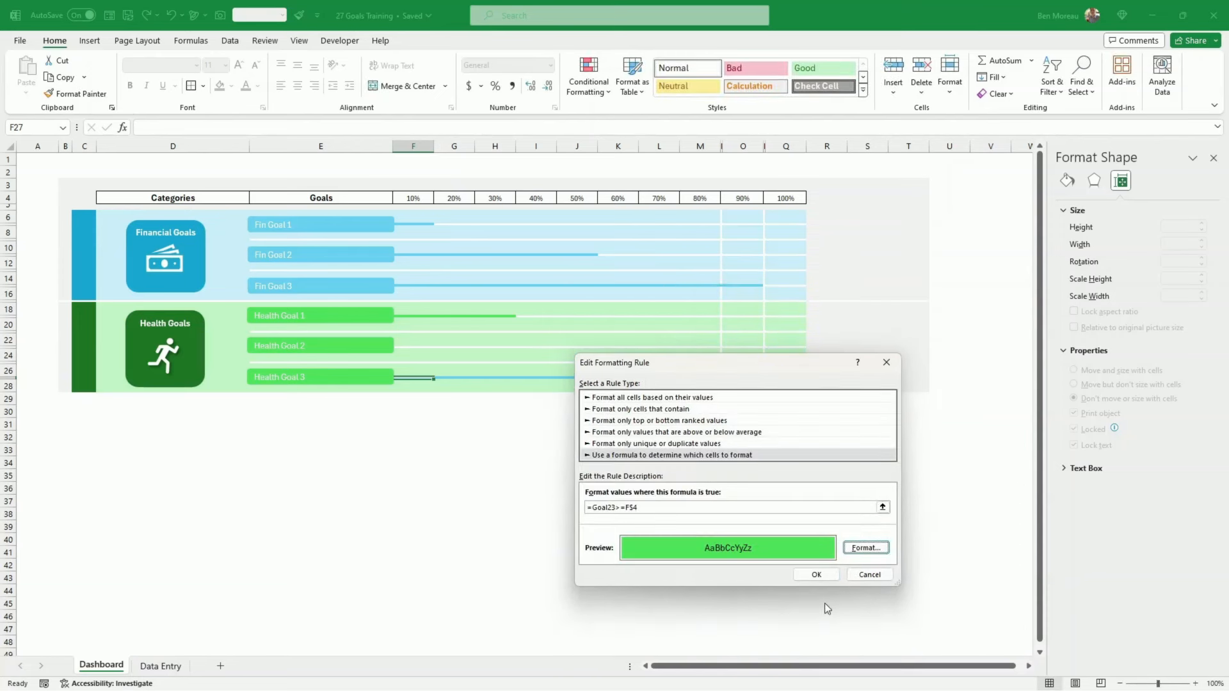
click(817, 574)
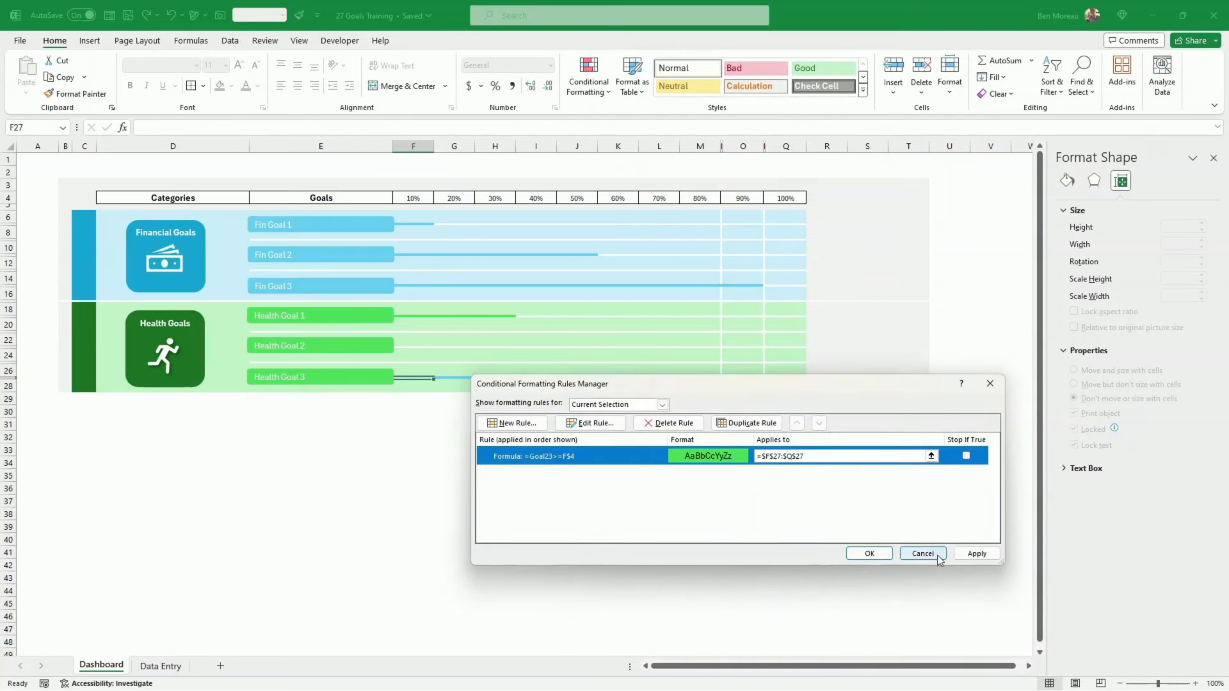
click(977, 554)
click(869, 554)
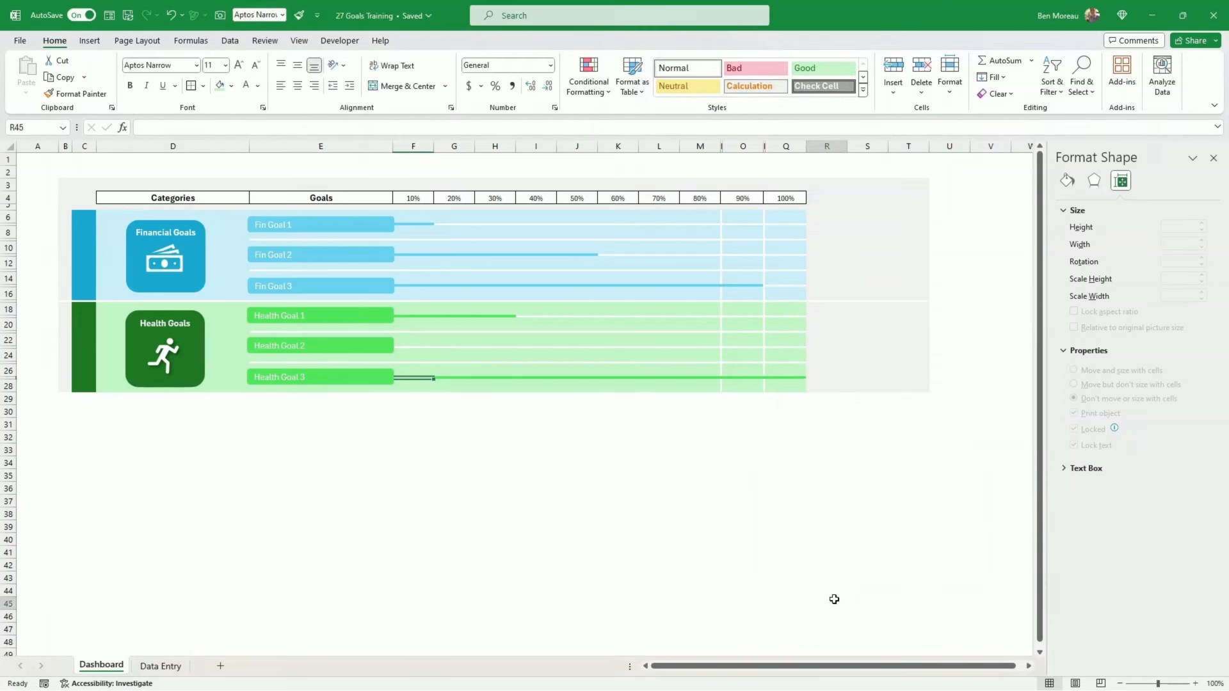
click(829, 602)
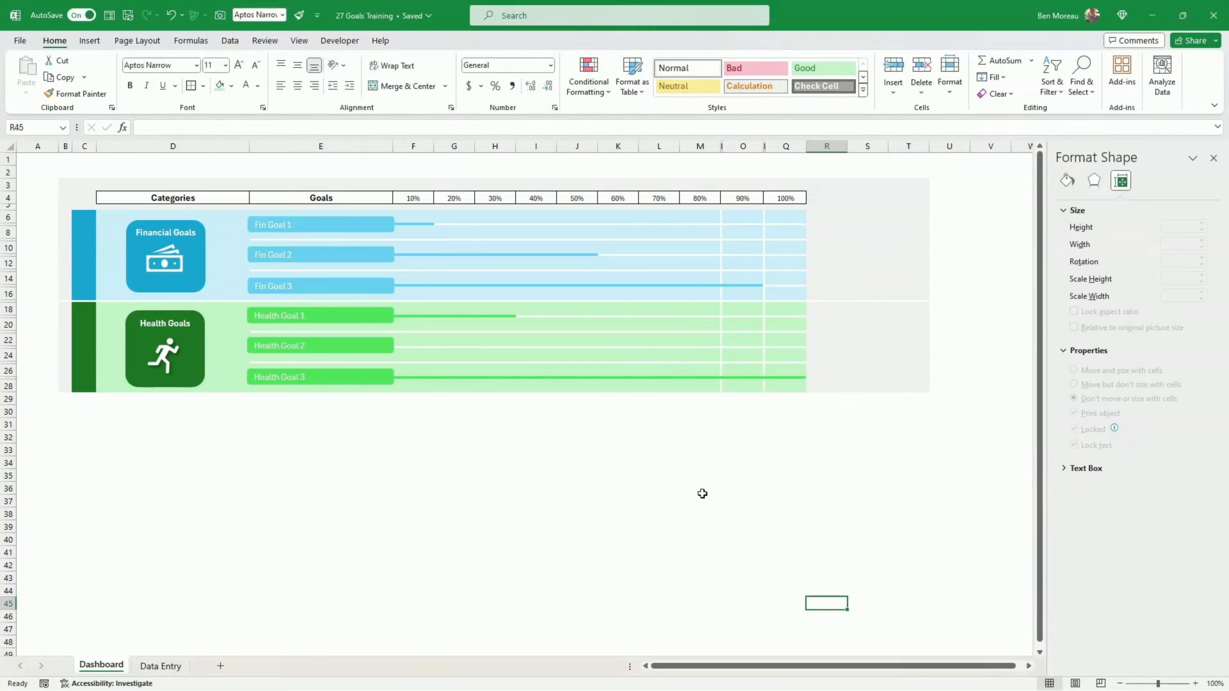
Set Health Goal 2's completion to 50% on the Data Entry sheet and return to the Dashboard.
click(160, 666)
click(241, 276)
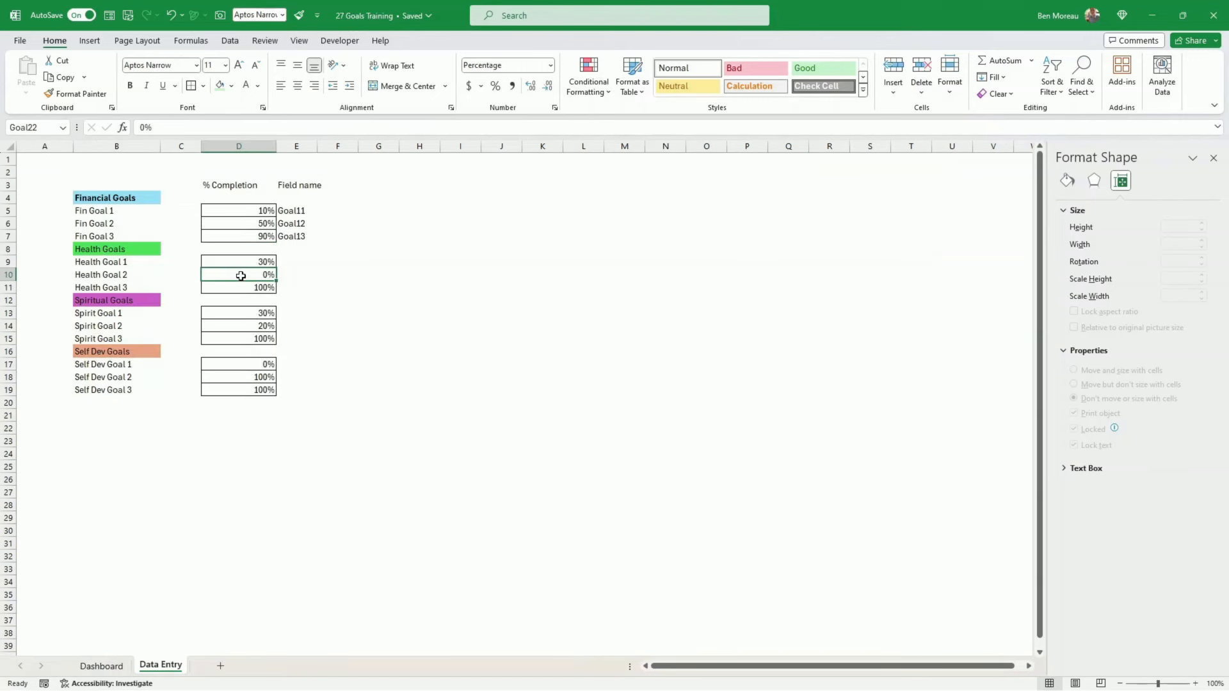
text(50)
key(Return)
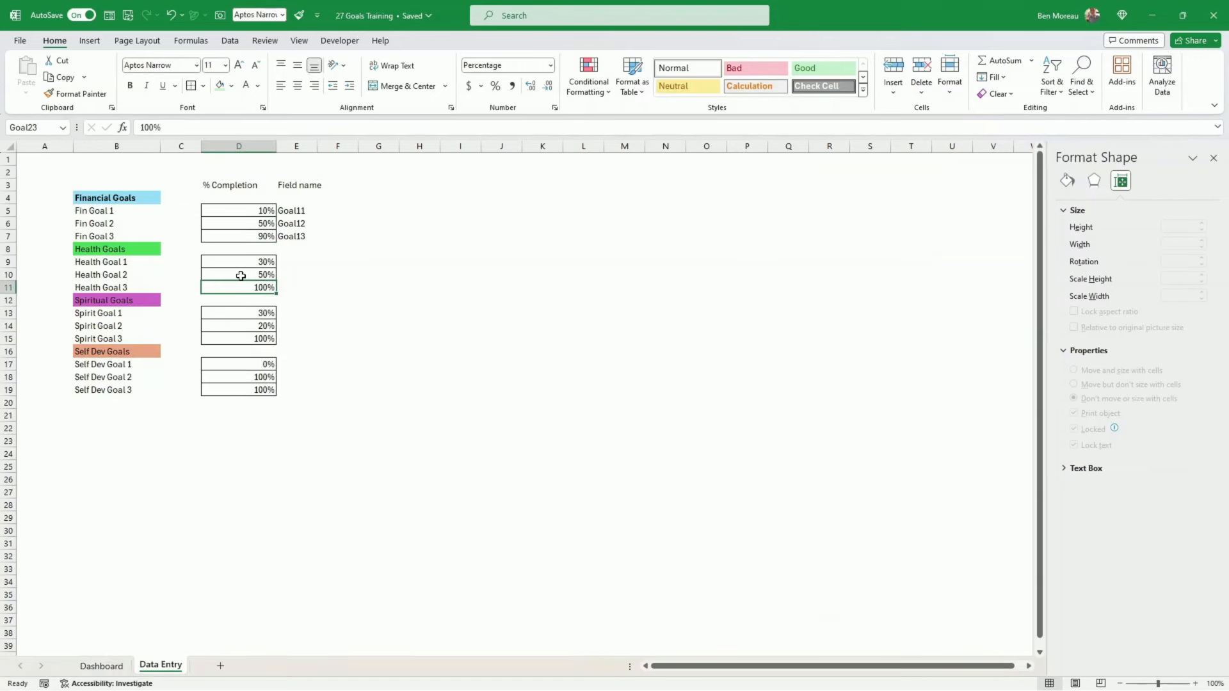
click(101, 666)
click(515, 512)
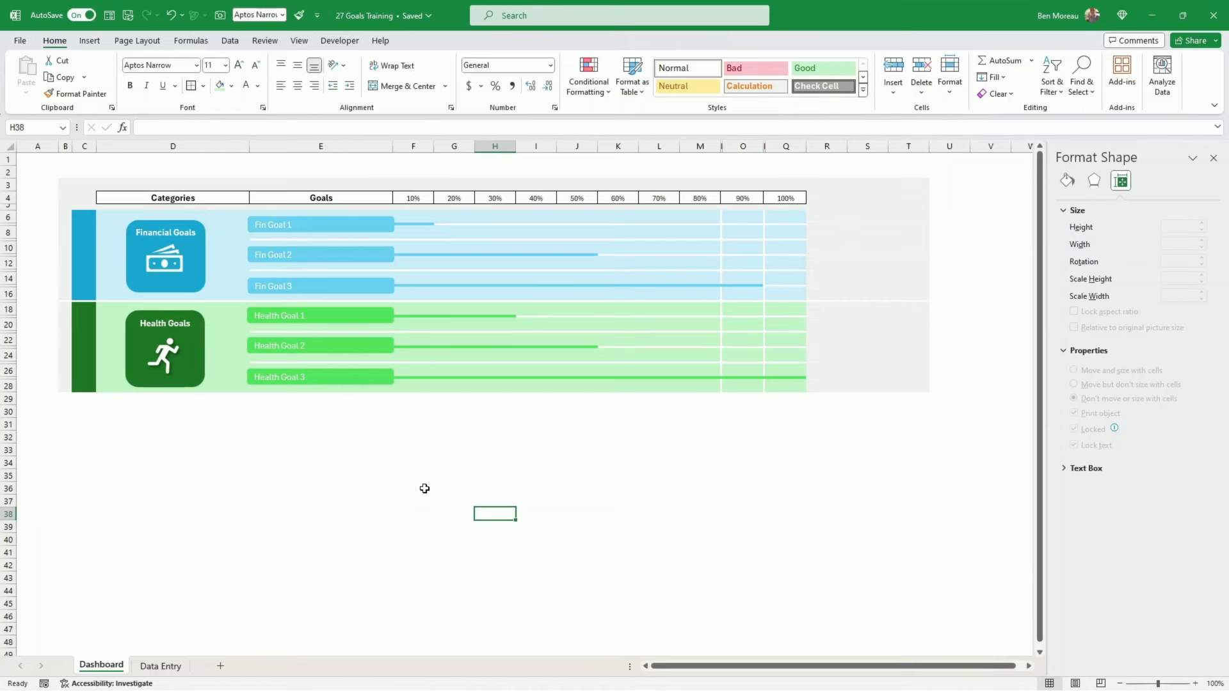
Extend the light grey background across the white gap between the Financial and Health sections, in columns R to T and column B.
drag(815, 251, 922, 324)
click(882, 355)
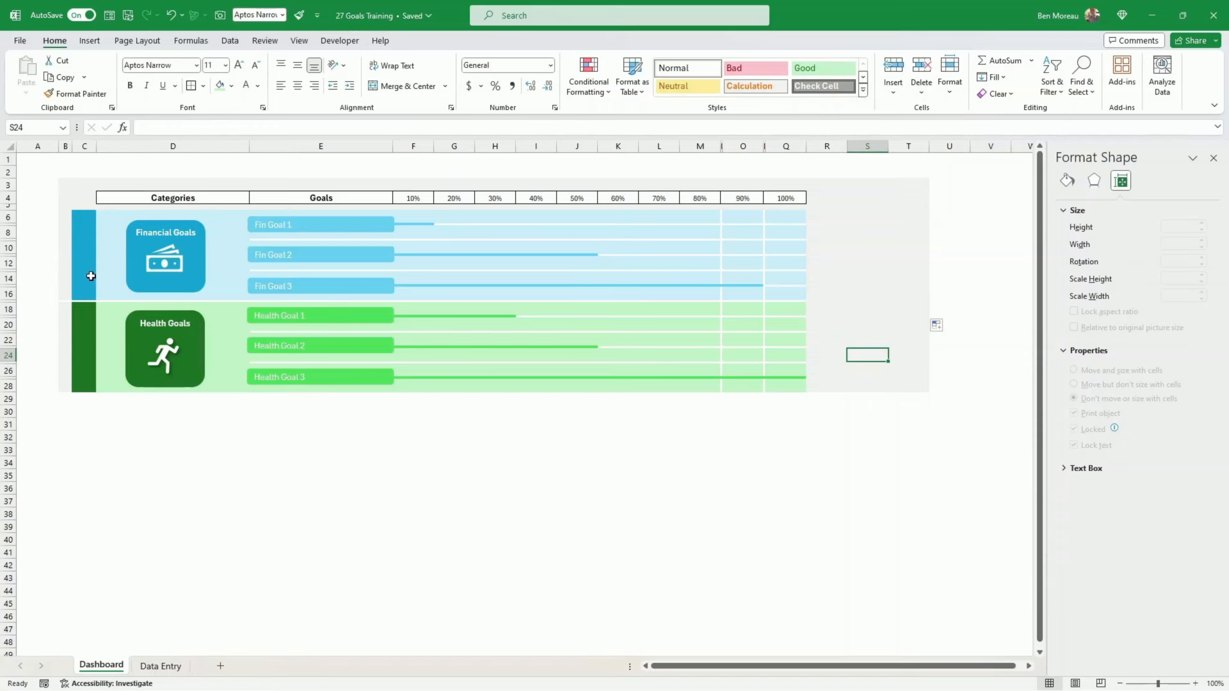
click(67, 286)
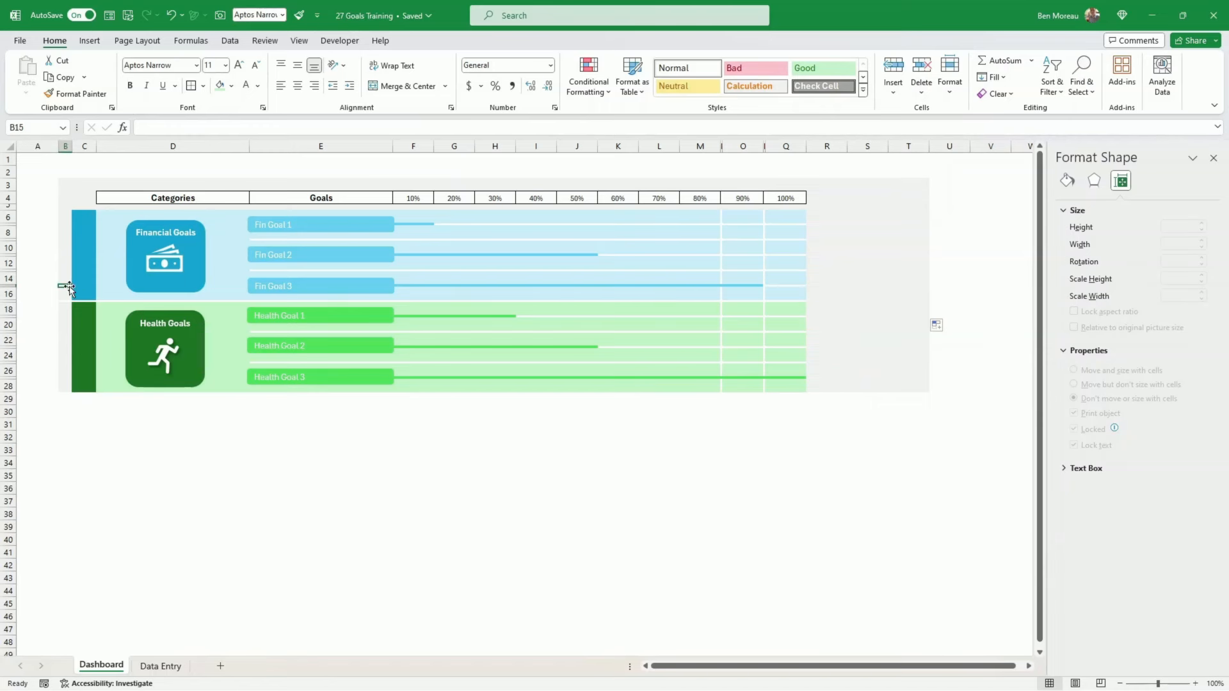
drag(72, 288, 71, 319)
click(106, 488)
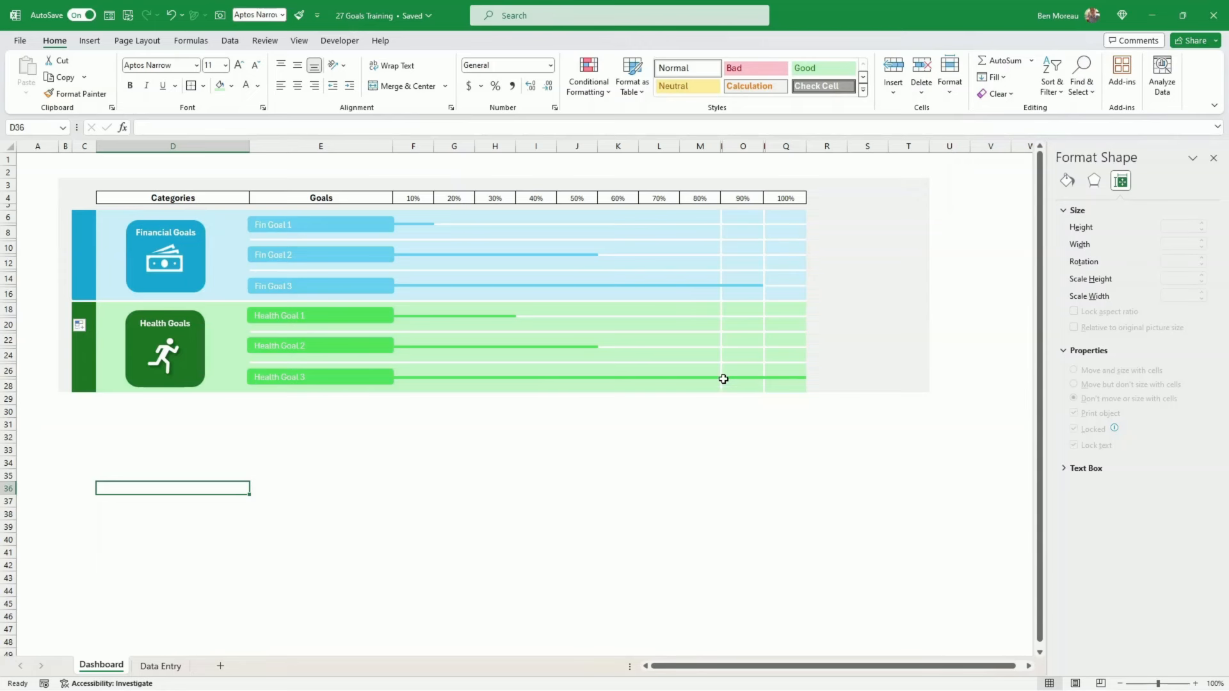
click(723, 424)
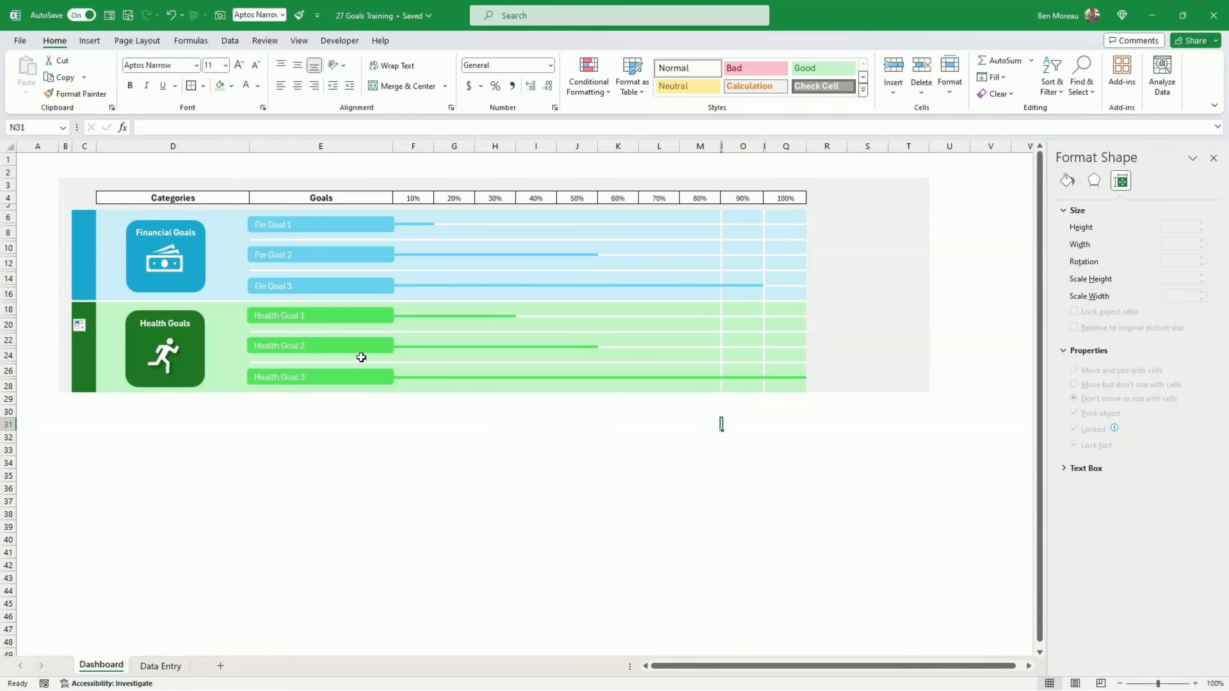
Copy rows 5 to 28, insert the copied rows at row 30, and shrink row 29 to a thin separator.
drag(6, 206, 35, 382)
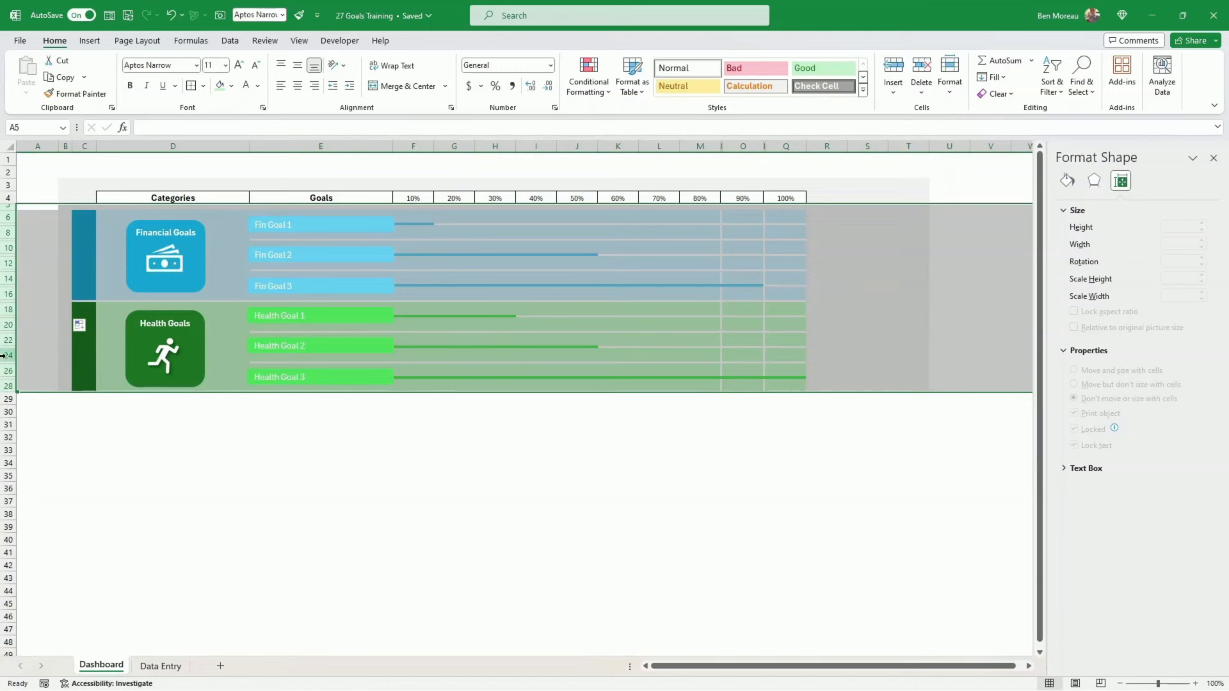
right_click(12, 362)
click(56, 403)
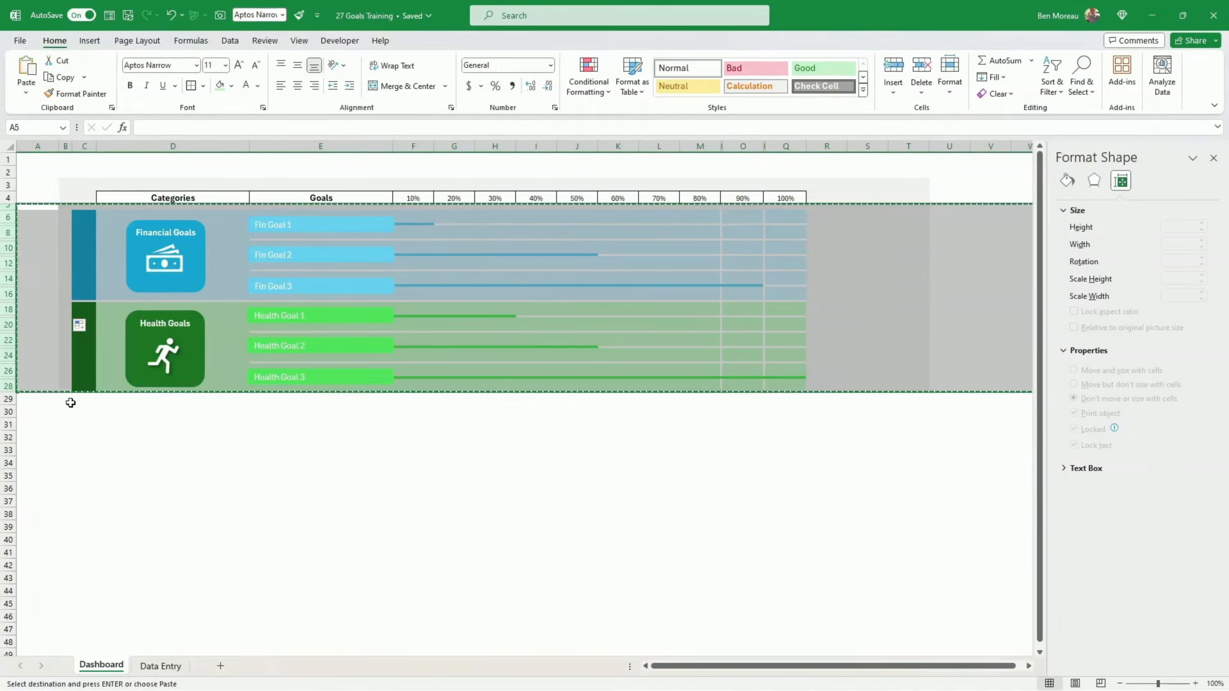
right_click(11, 412)
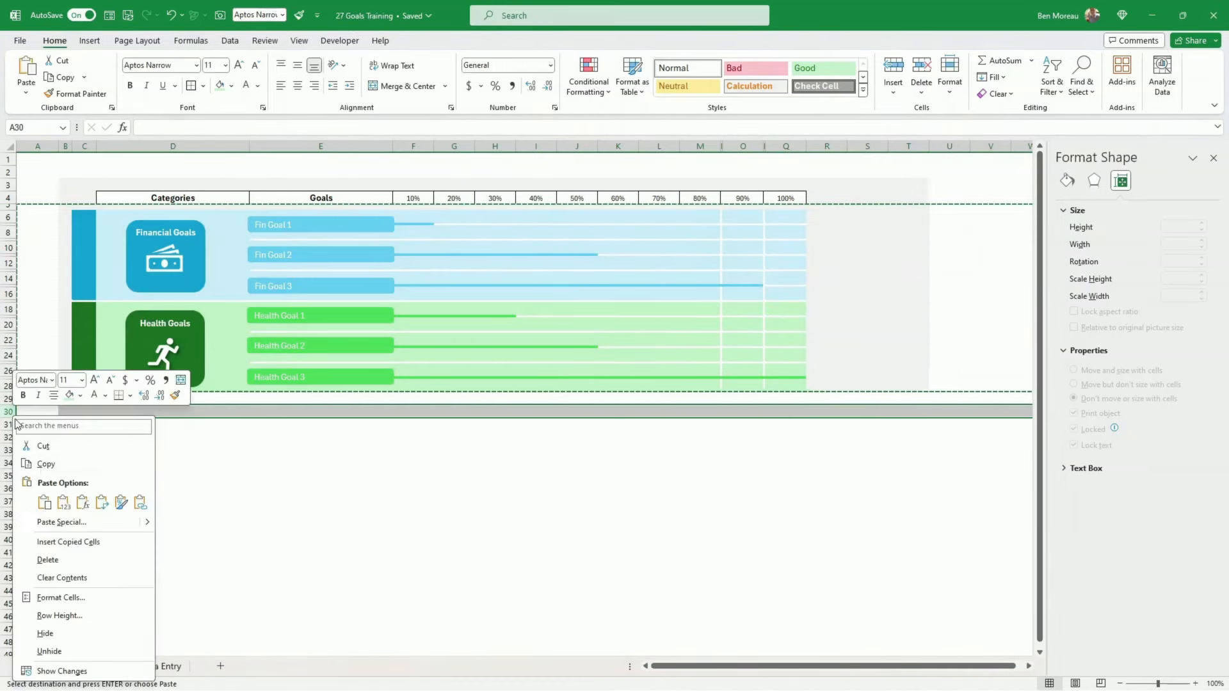
click(67, 542)
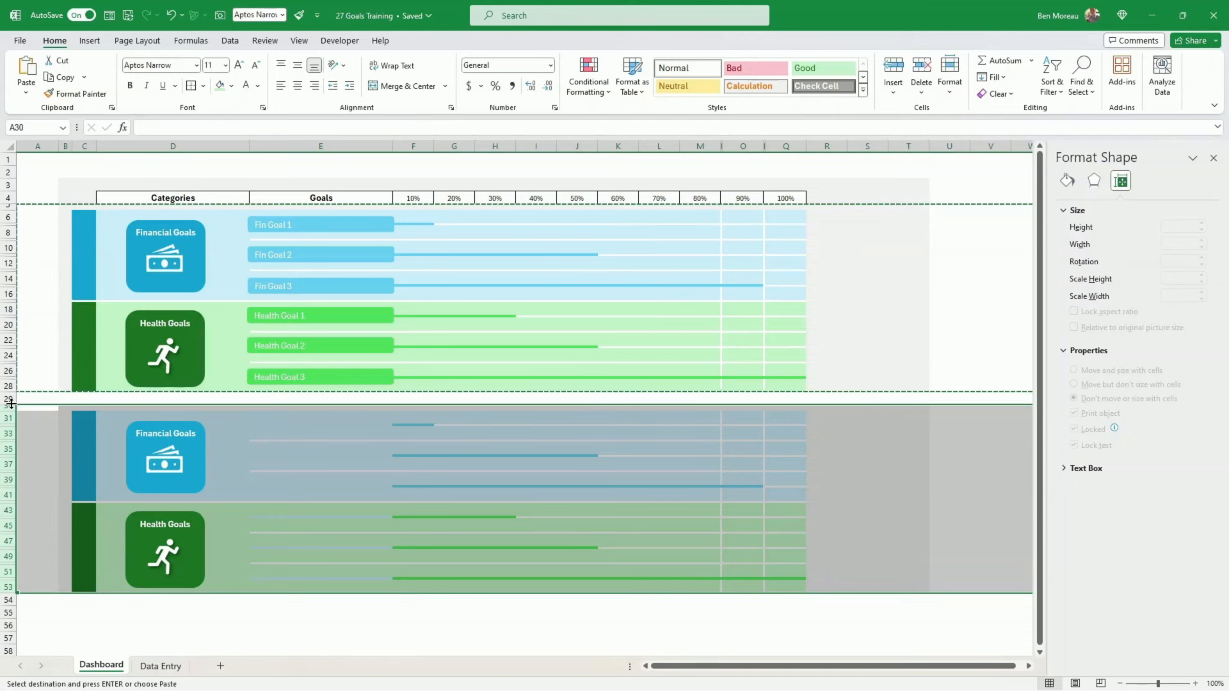
drag(11, 404, 12, 394)
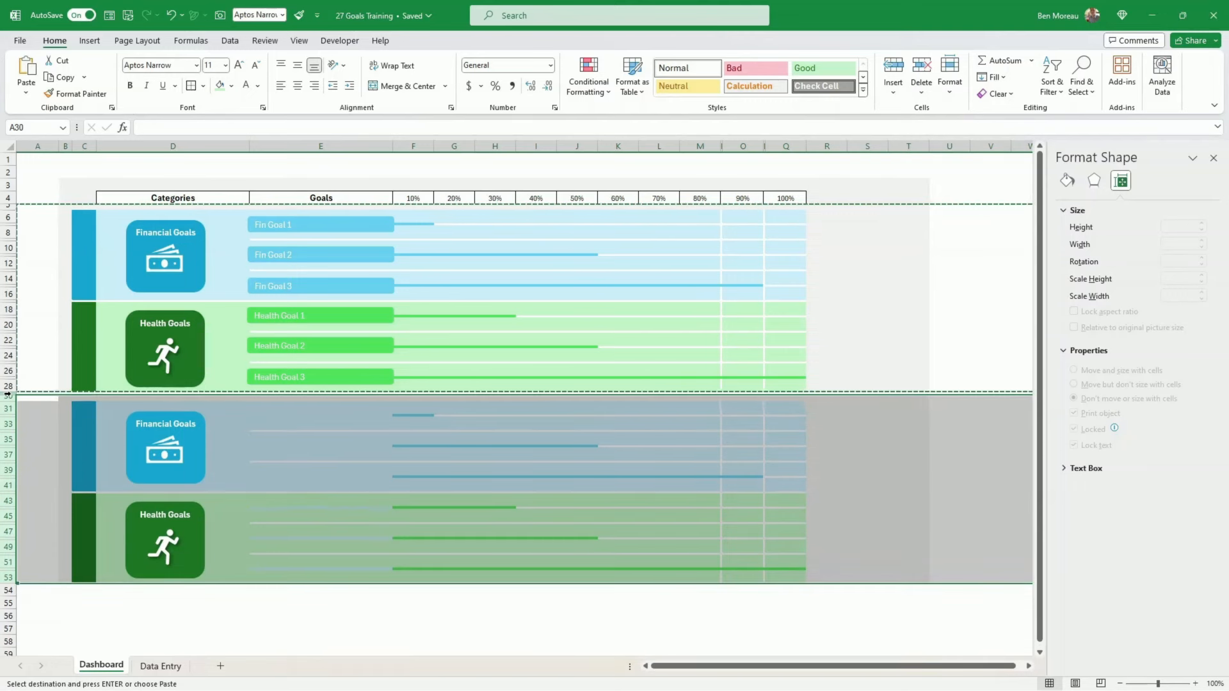
click(37, 439)
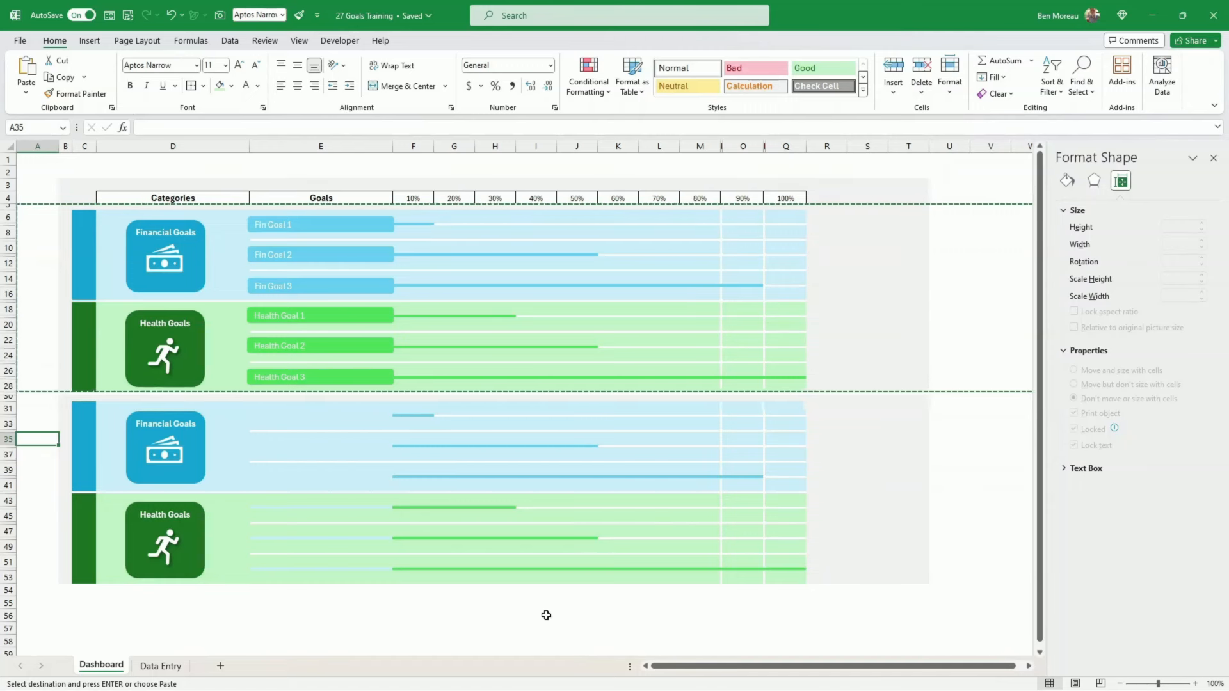
Look over the goal categories on the Data Entry sheet and return to the Dashboard.
click(175, 666)
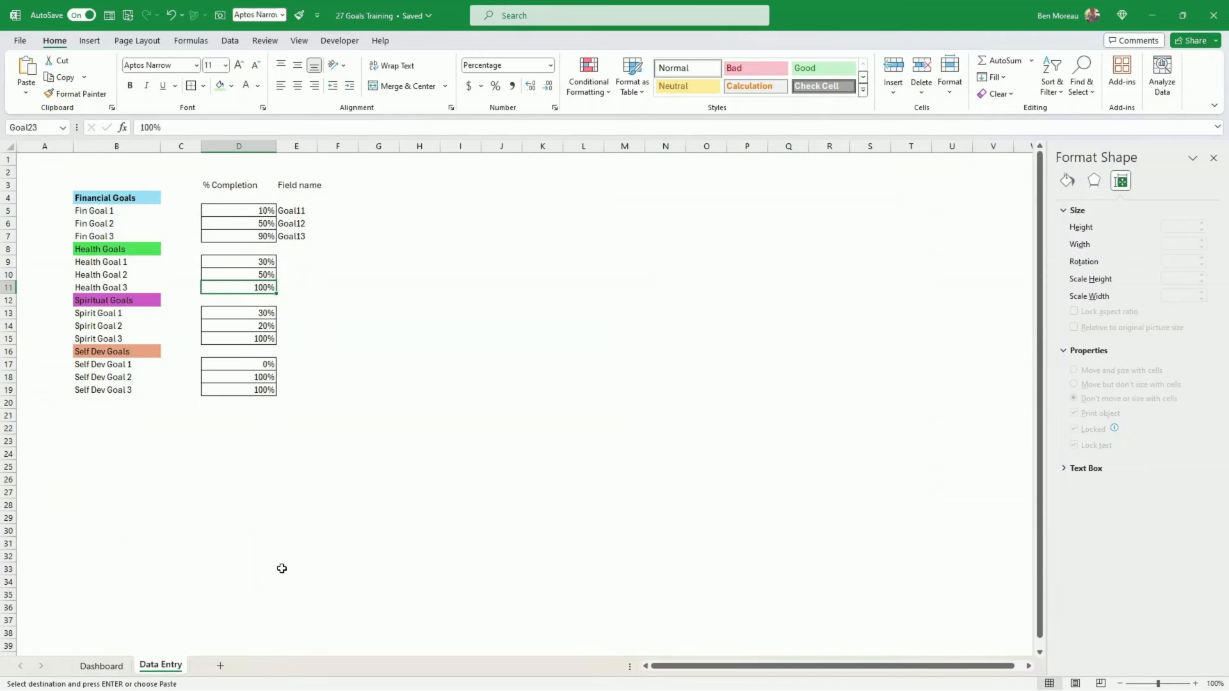
click(101, 667)
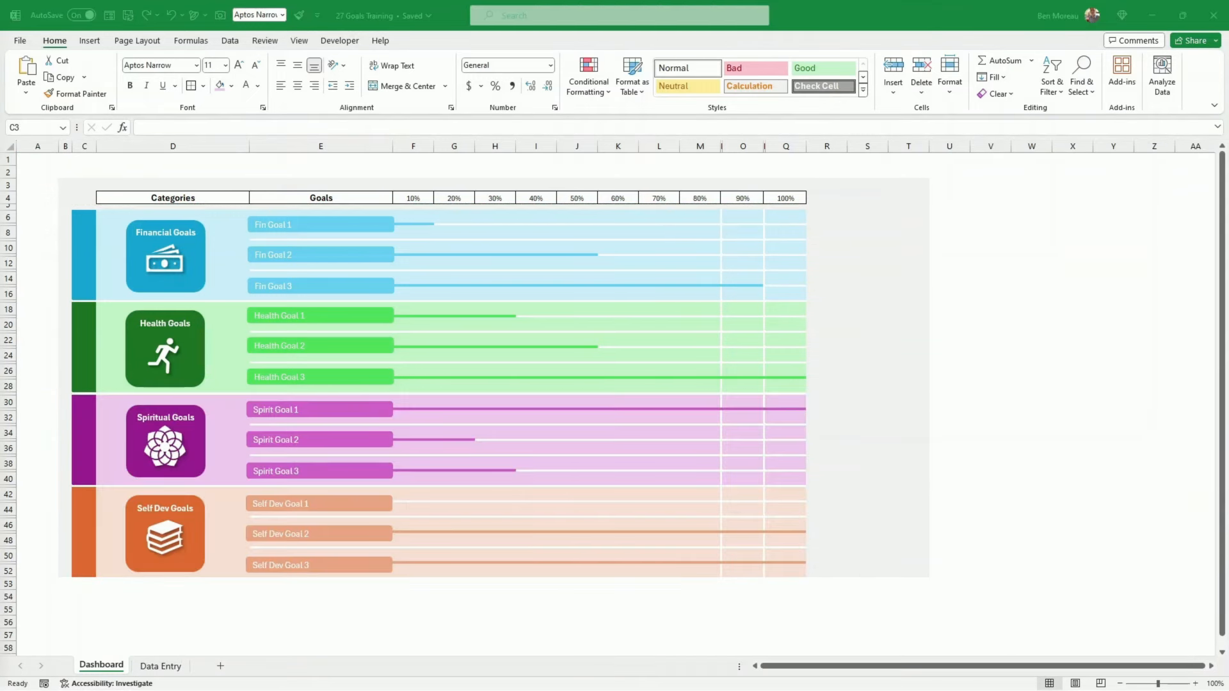
click(544, 632)
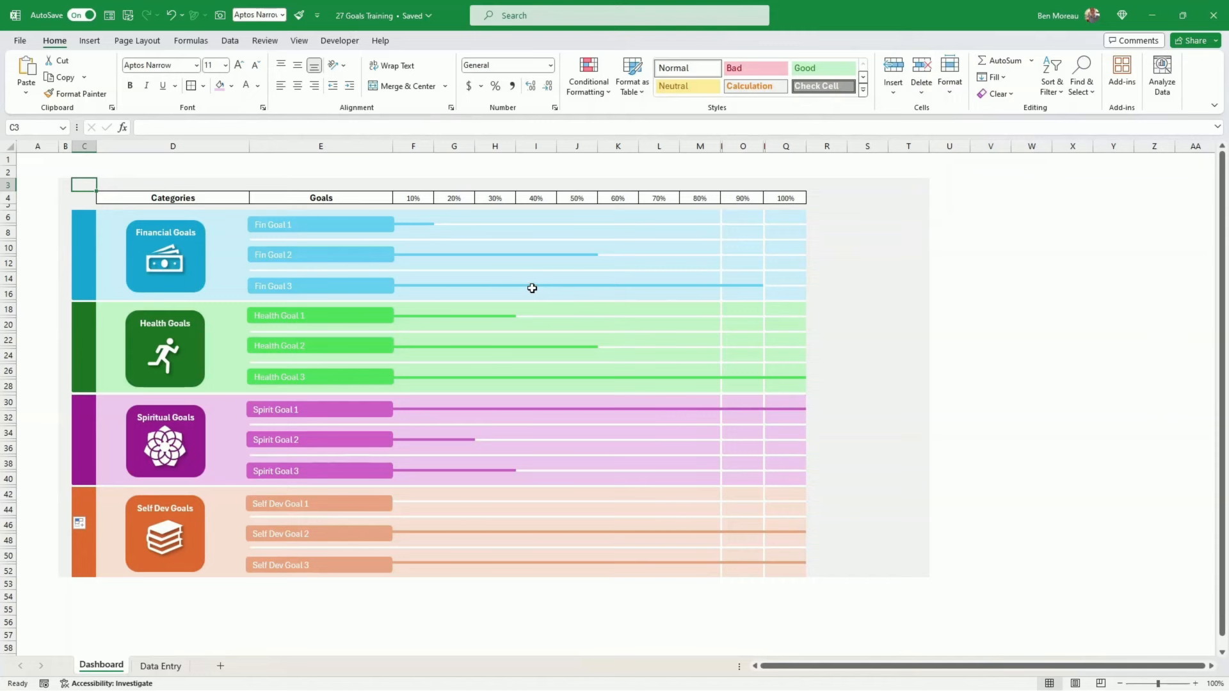
Review the conditional formatting rules that apply to the 10% column, F6 to F52, across all four goal sections.
click(427, 219)
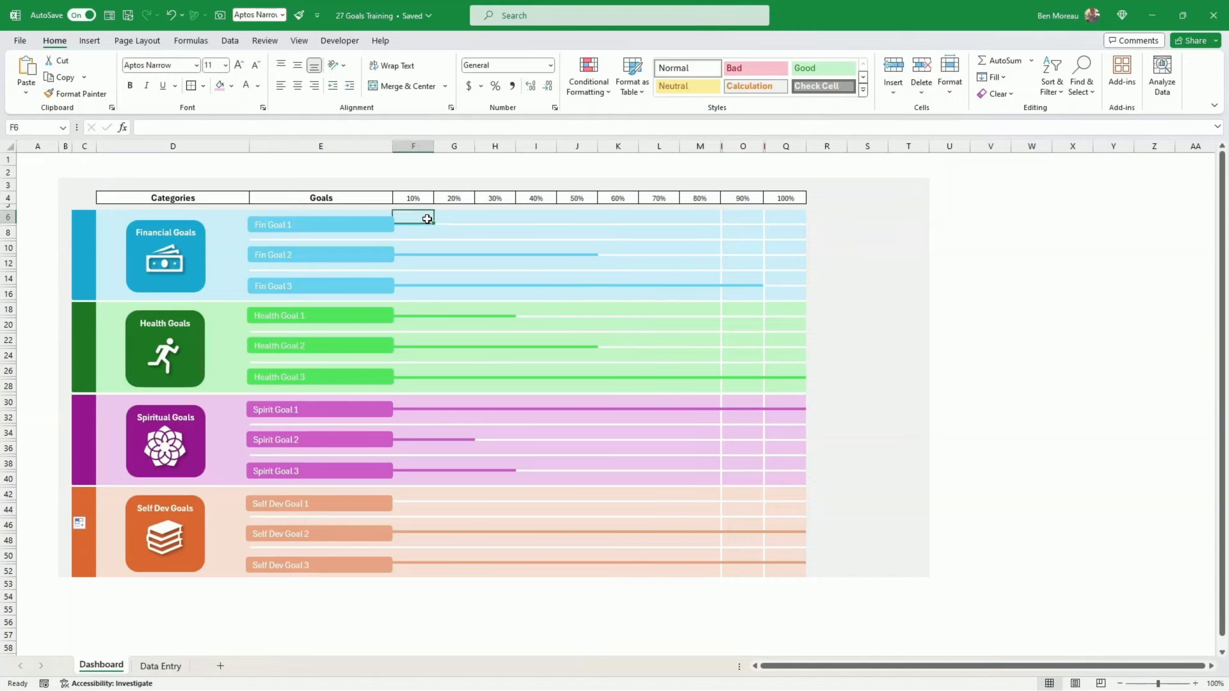
drag(427, 218, 427, 567)
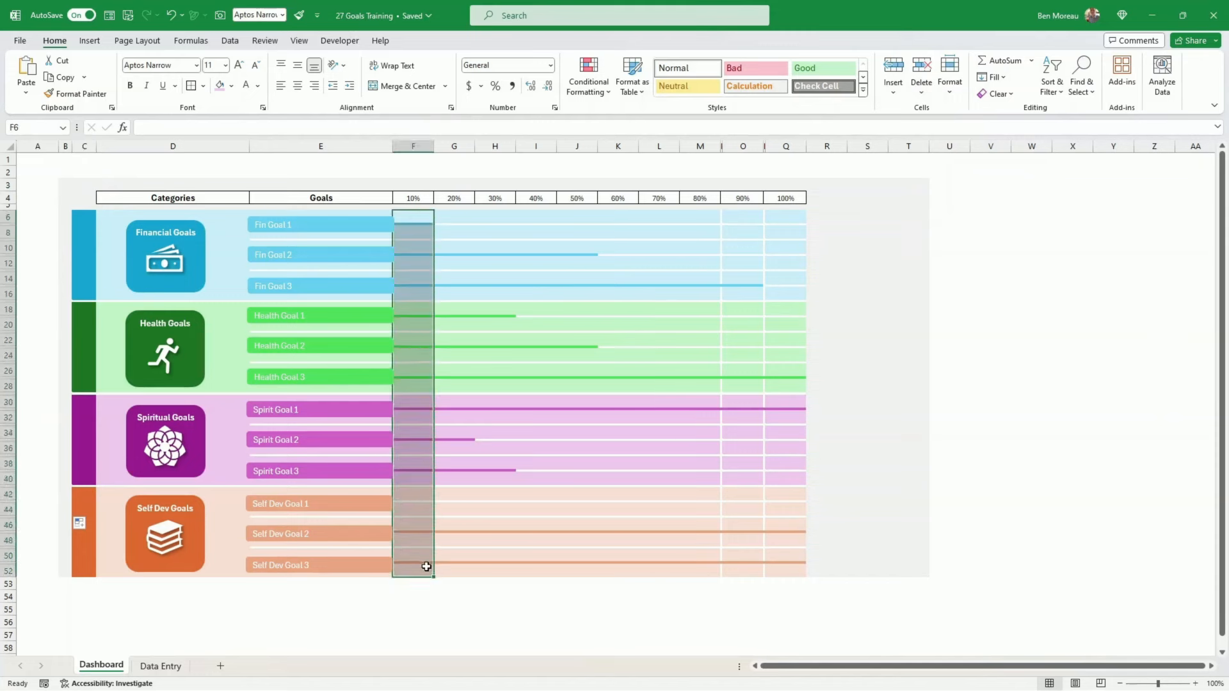
click(589, 92)
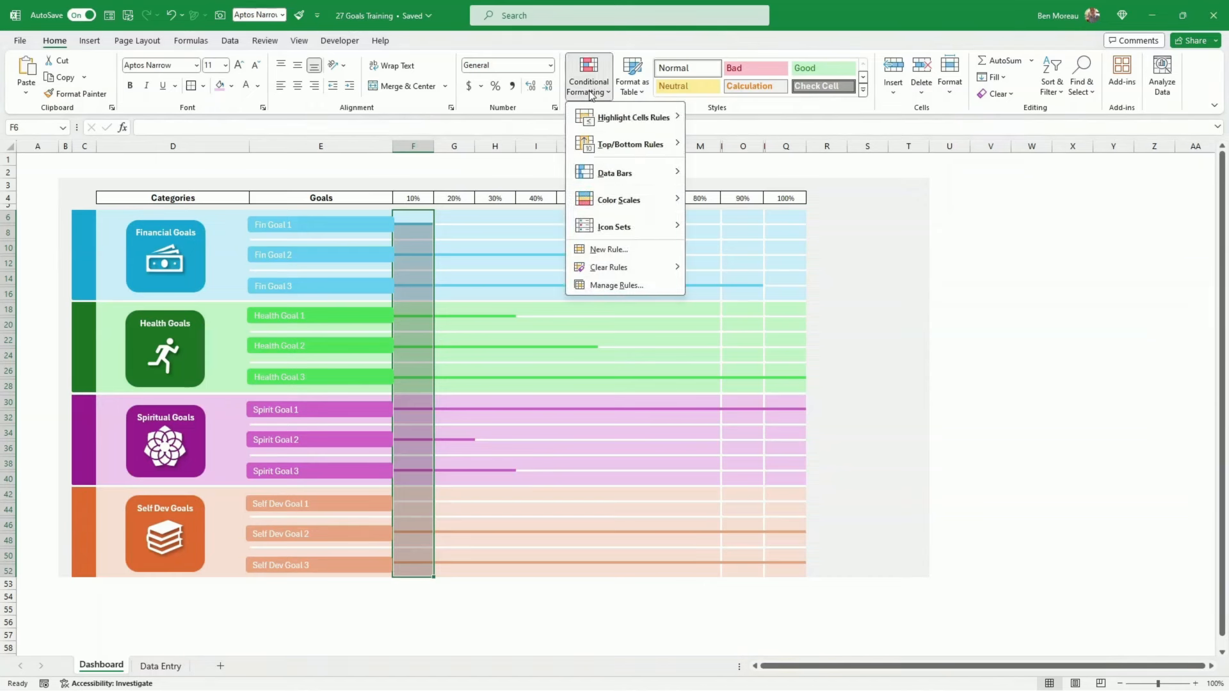
click(606, 286)
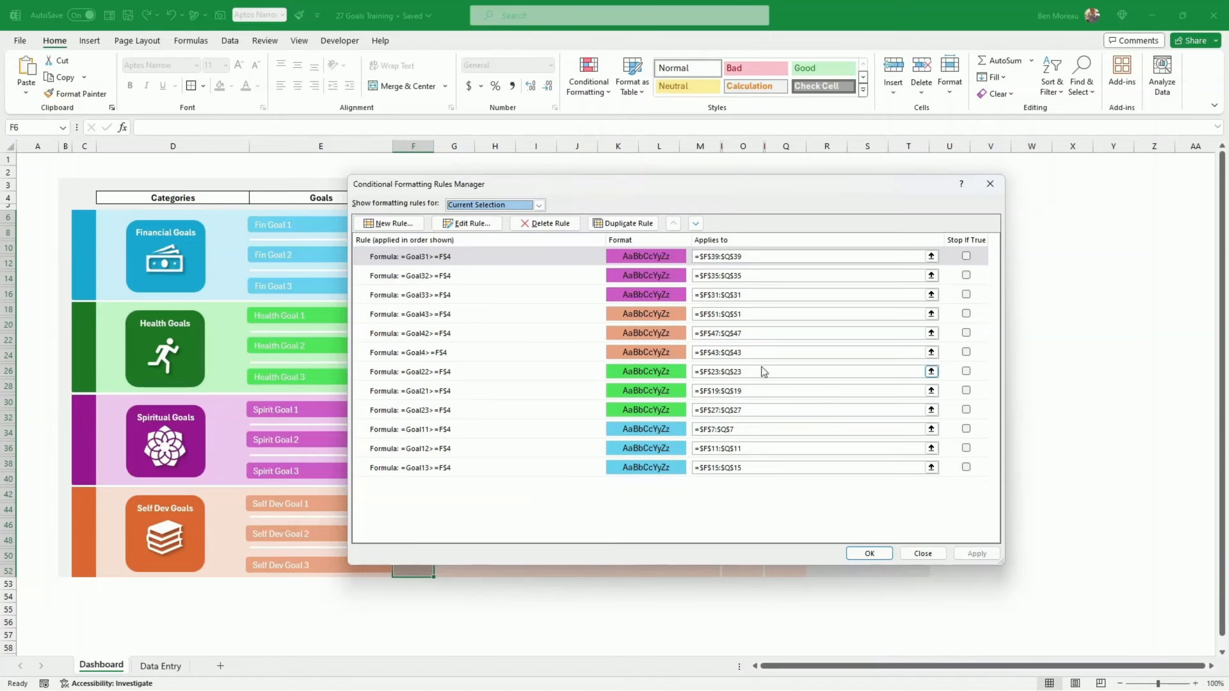
click(868, 555)
click(1018, 539)
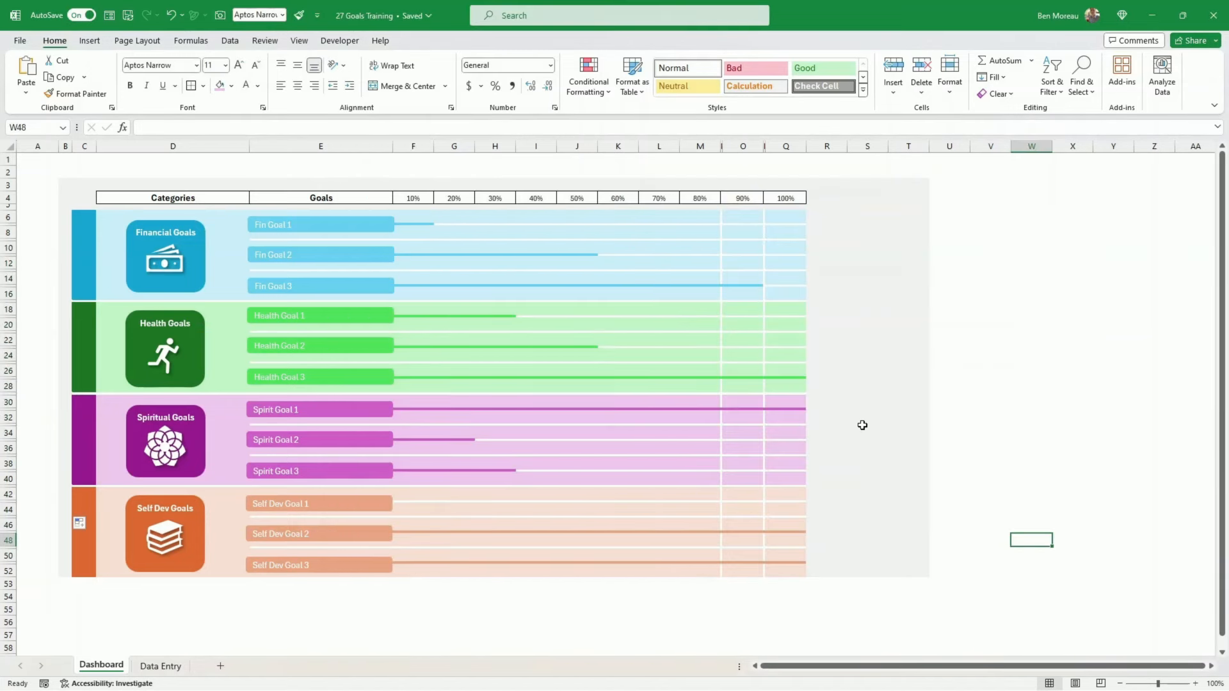
Extend the light grey background one row below the Self Dev Goals section by filling it from B52 down and across B53 to T53.
click(916, 572)
click(65, 569)
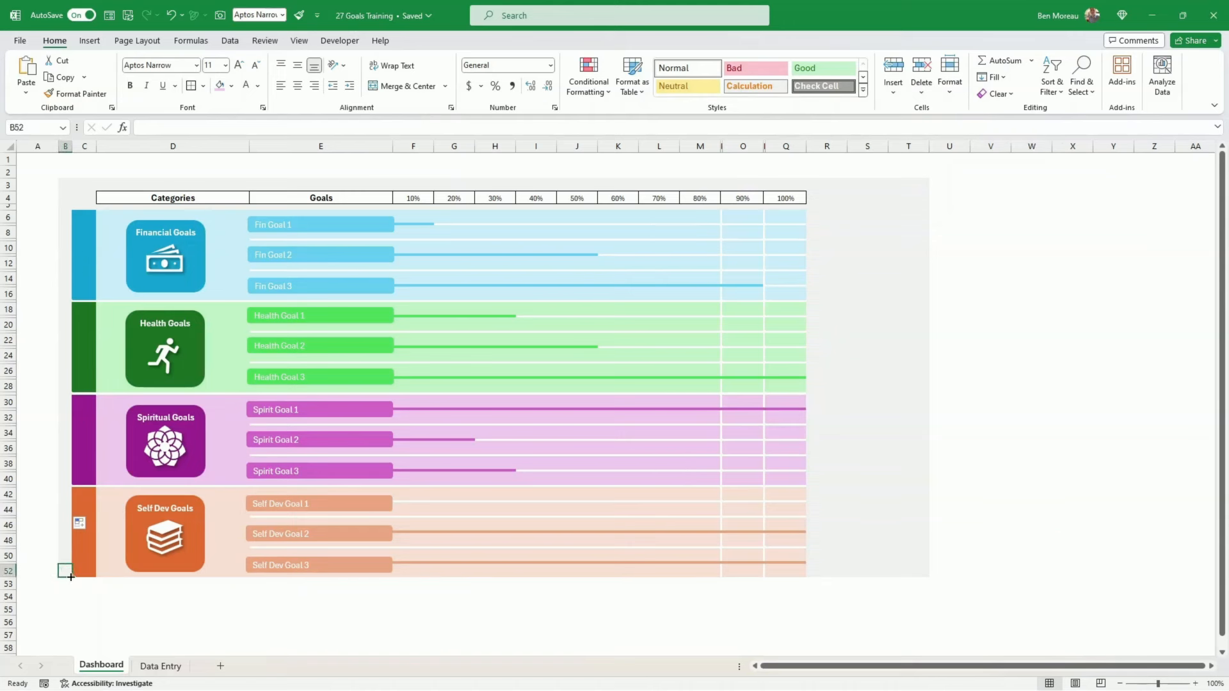
drag(70, 578, 73, 590)
click(65, 583)
click(79, 597)
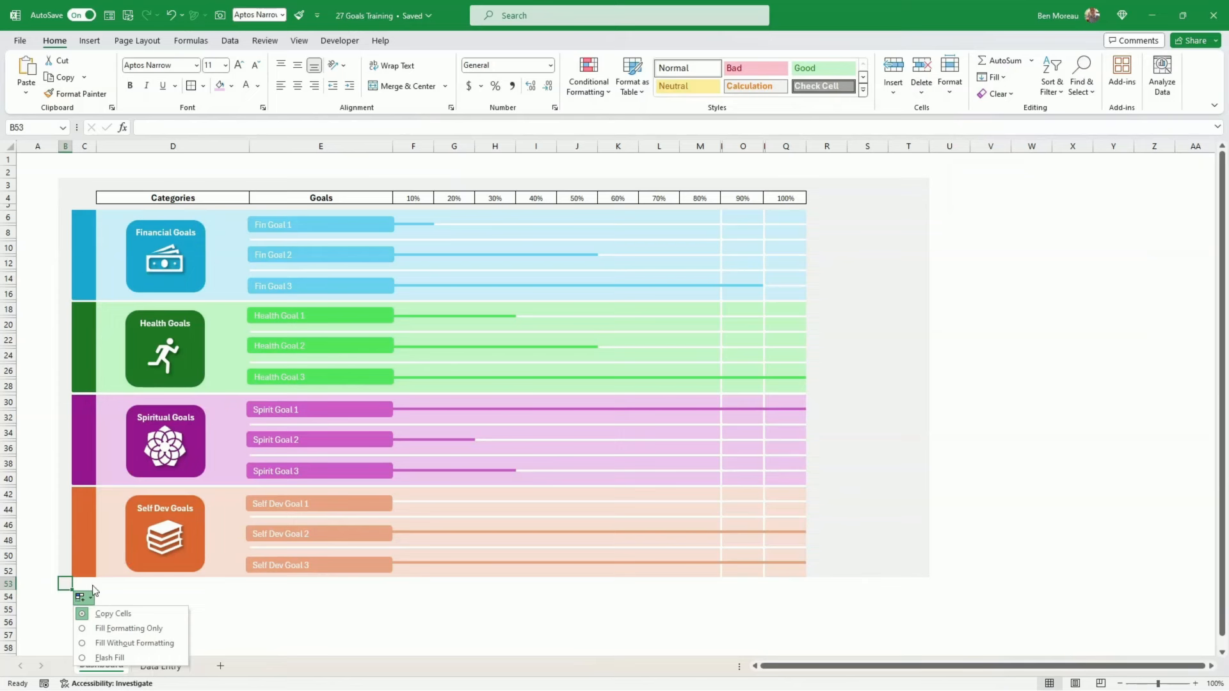
key(Escape)
drag(74, 590, 925, 644)
drag(926, 645, 930, 629)
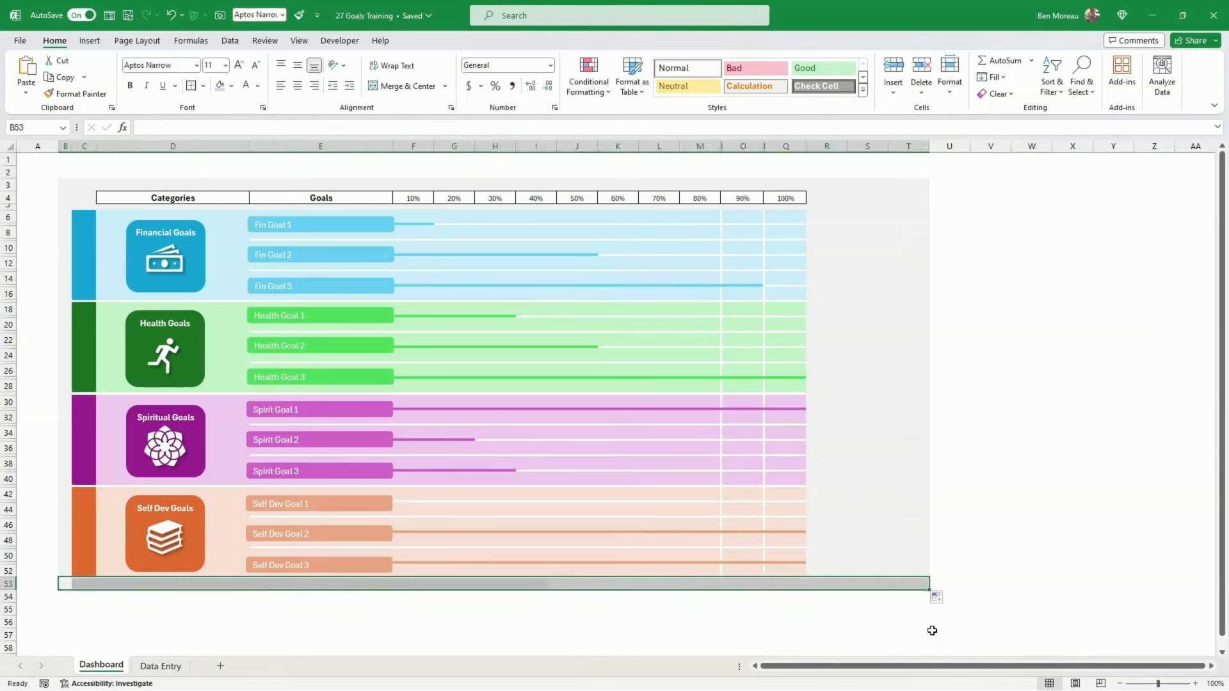
click(991, 494)
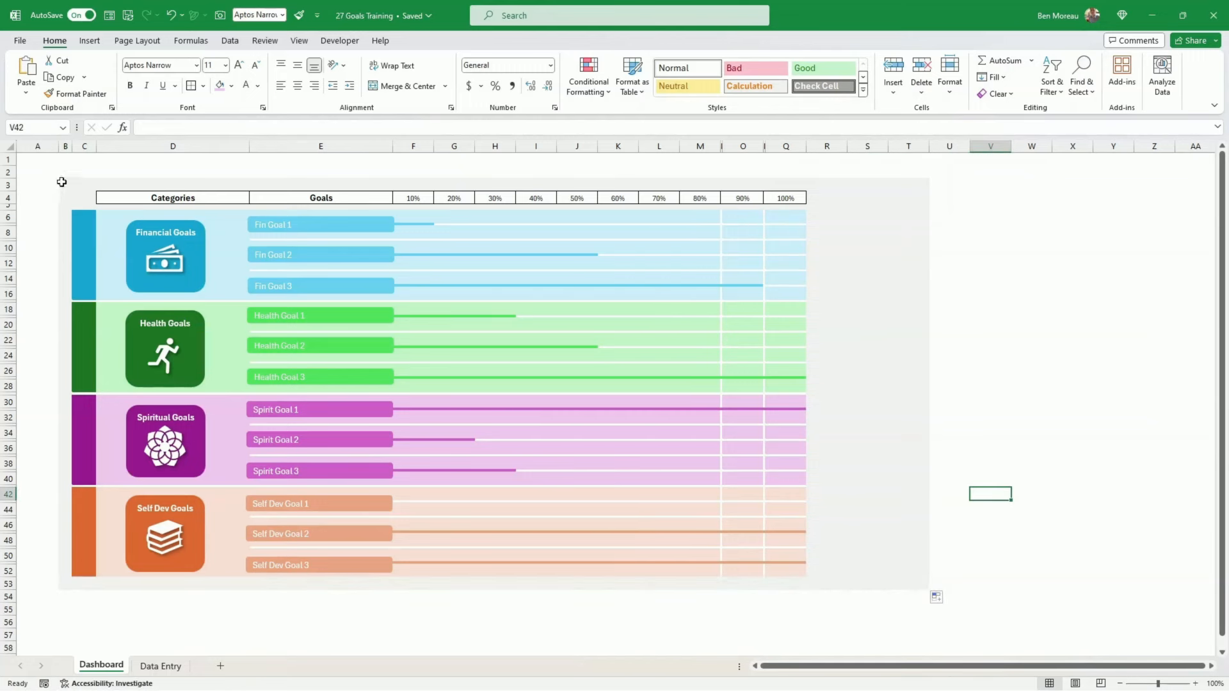
Add outside borders around the whole dashboard range B3 to T53.
drag(63, 185, 926, 586)
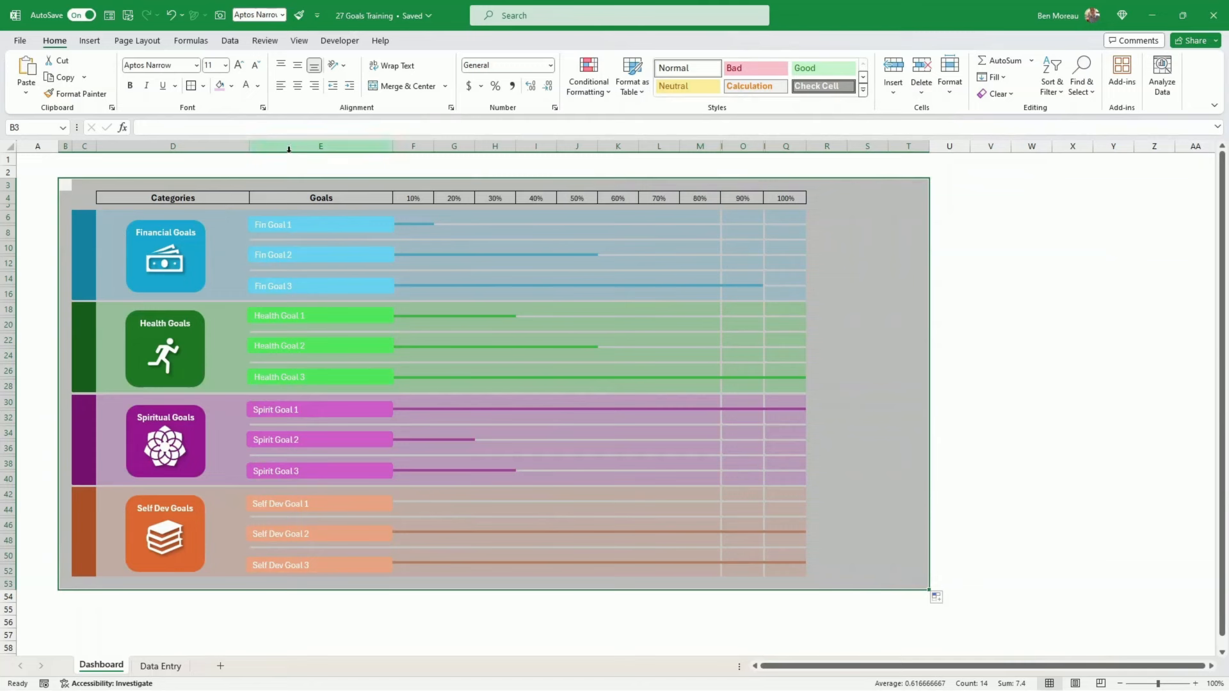
click(203, 86)
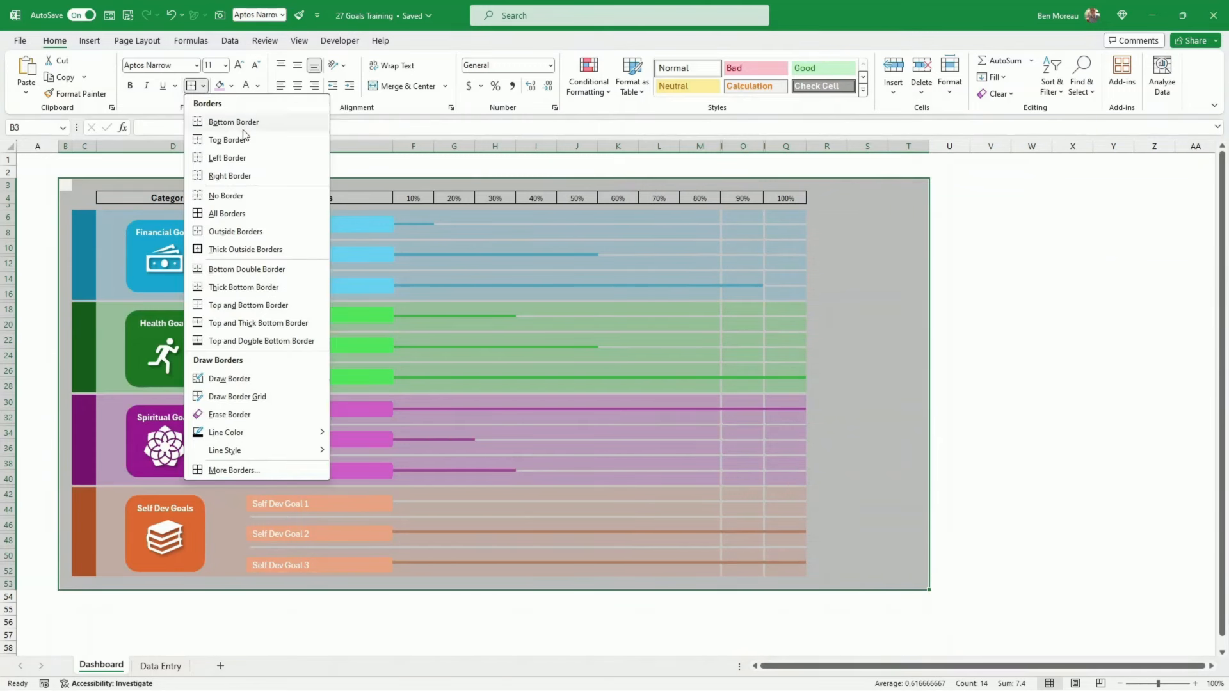
click(237, 231)
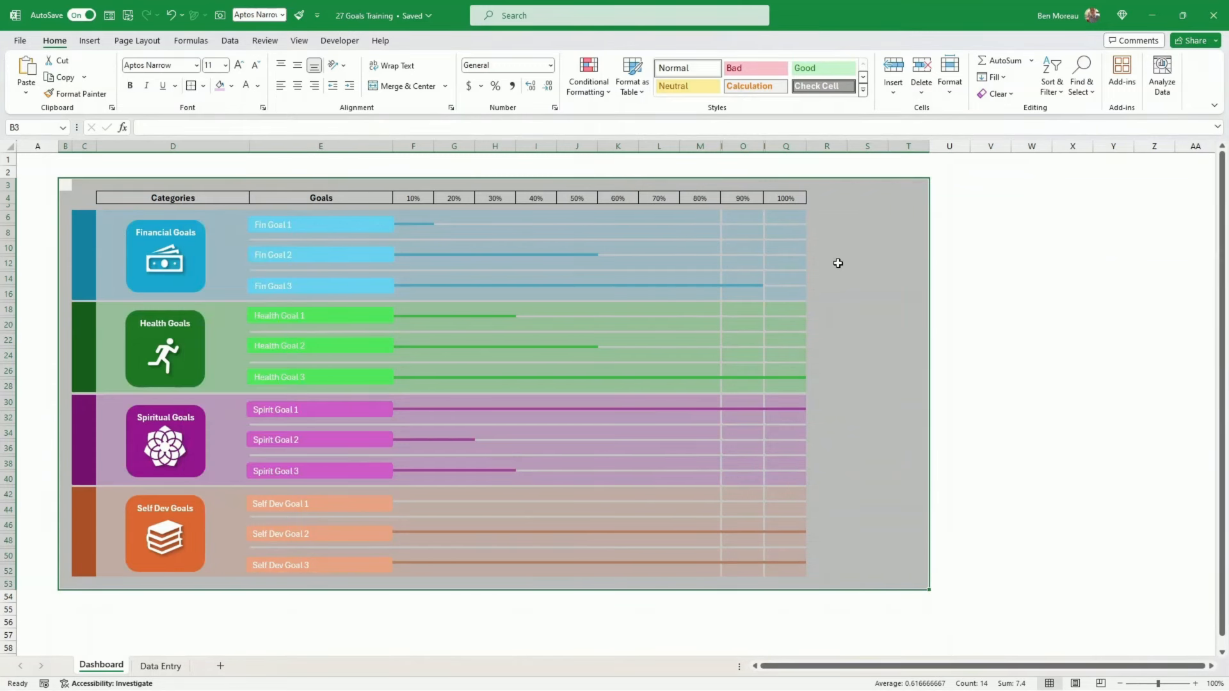
click(1078, 264)
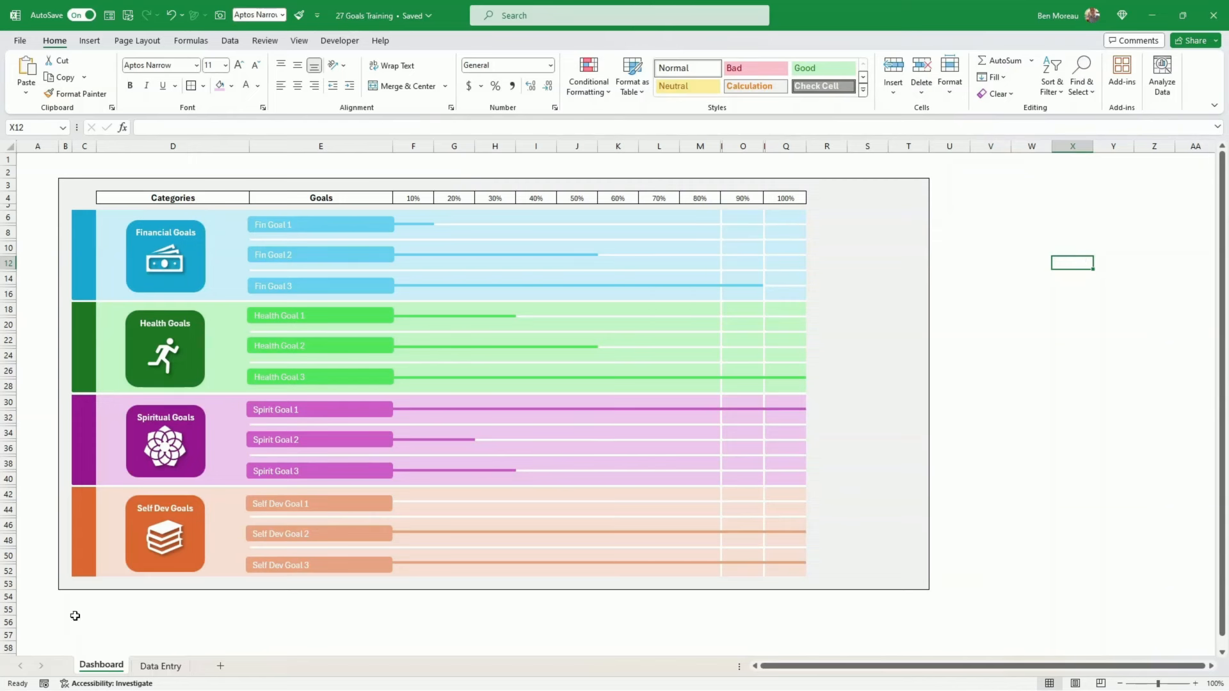
Shrink row 54 slightly and fill C54 to U54 with a medium grey to form the dashboard's bottom shadow.
drag(17, 604, 14, 599)
drag(72, 594, 935, 595)
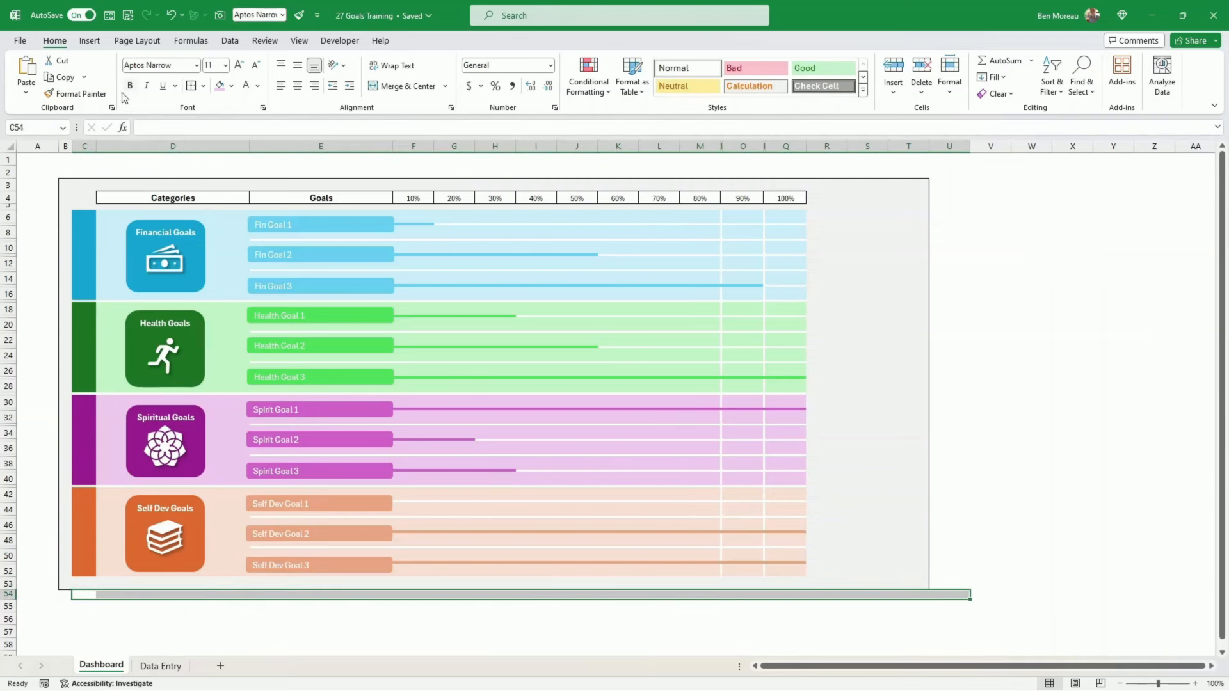
click(232, 86)
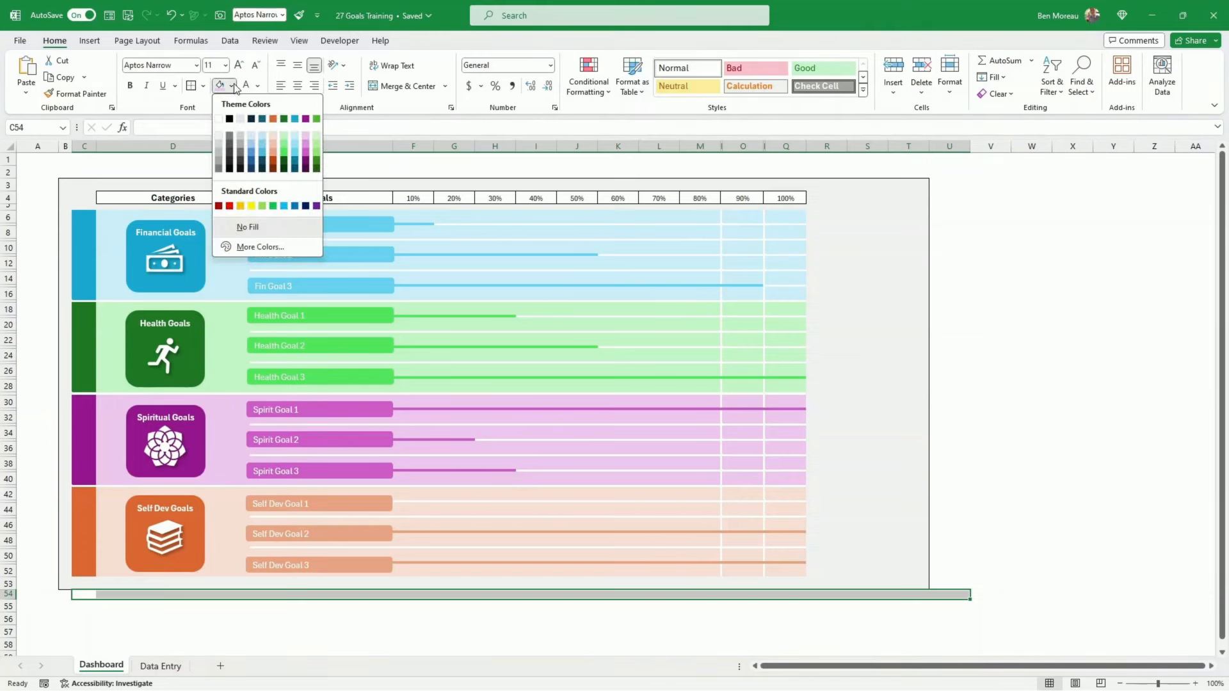
click(220, 154)
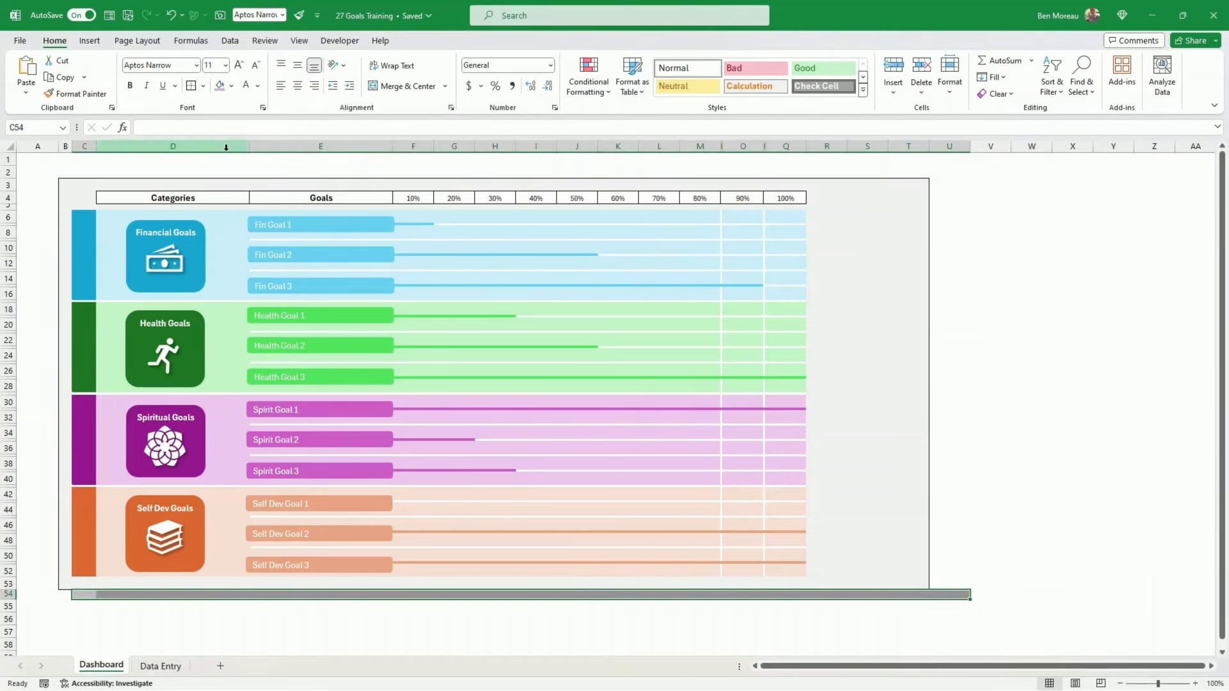
click(1048, 240)
Narrow column U to a thin strip and fill U4 to U53 with the same grey as the side shadow.
drag(970, 149, 945, 154)
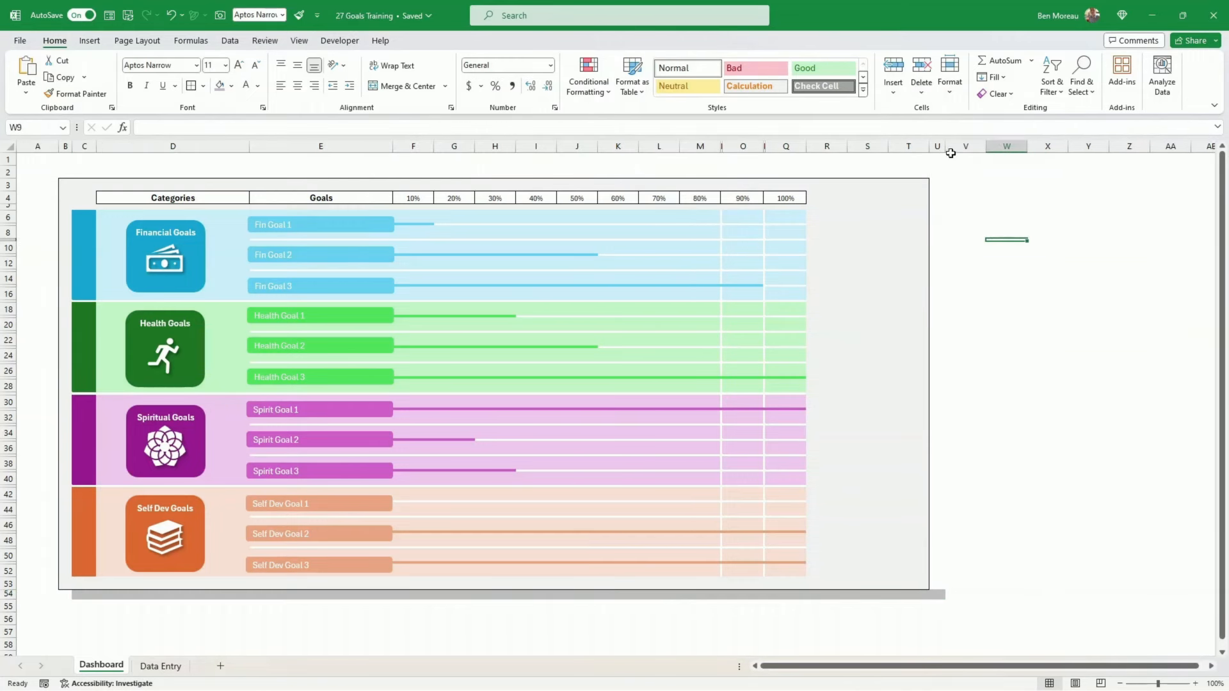
click(927, 594)
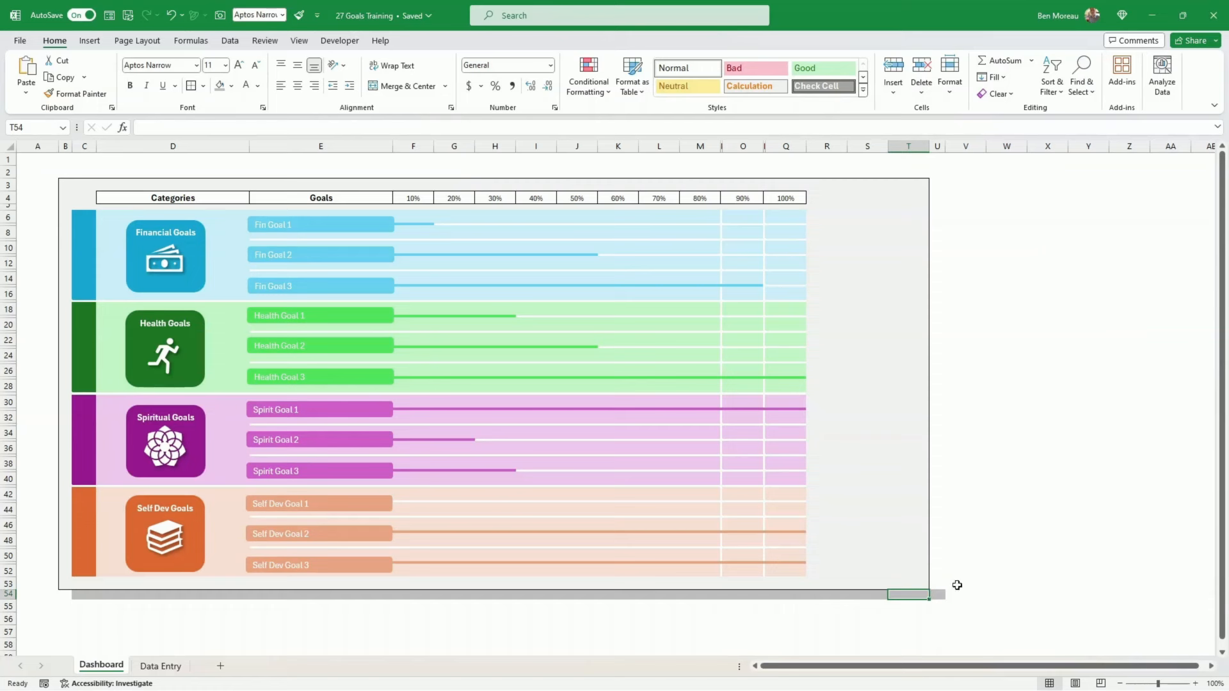
click(939, 189)
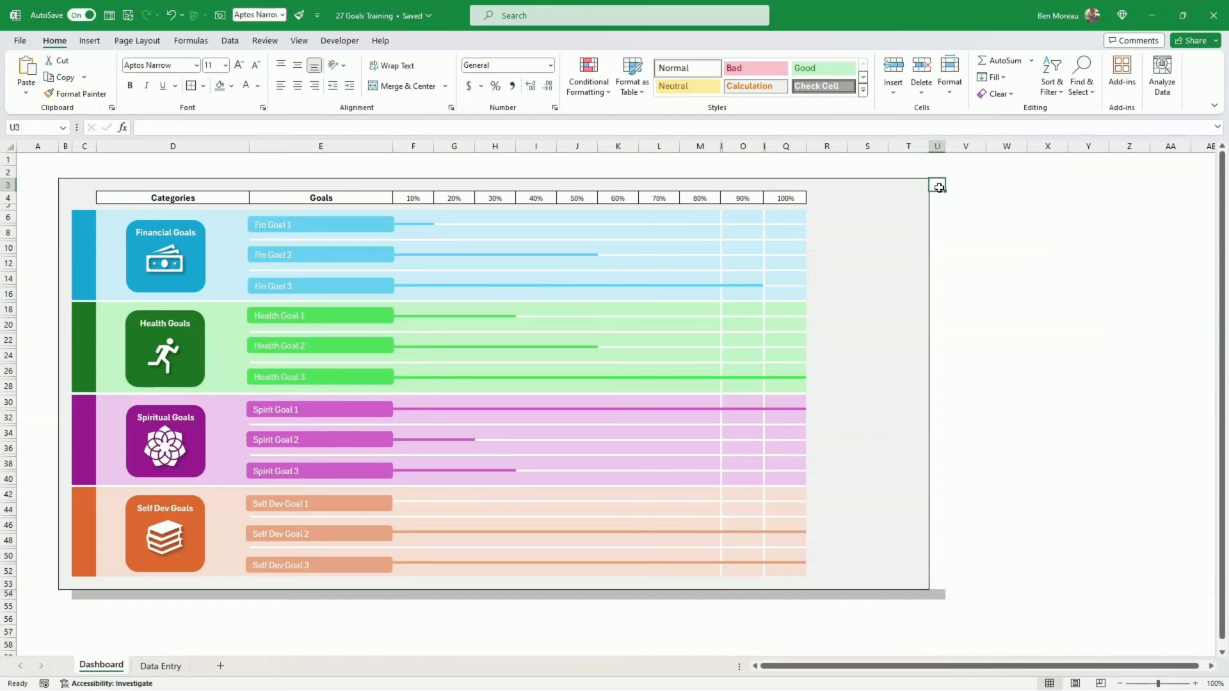
double_click(940, 199)
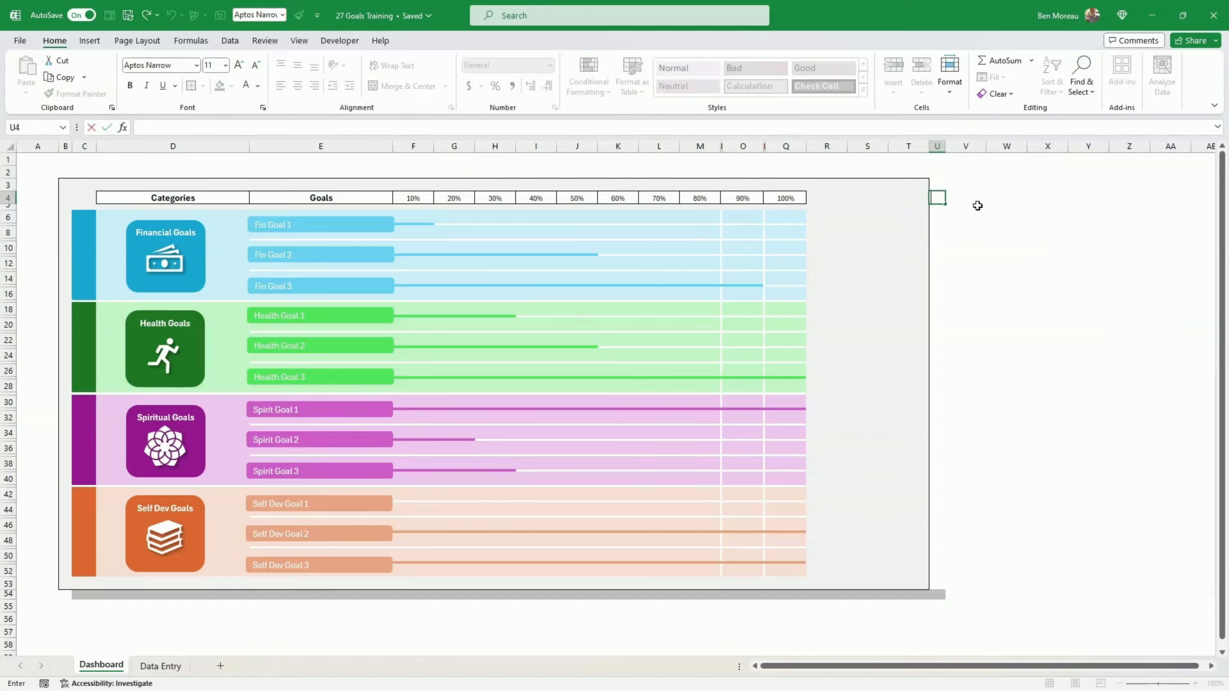
key(Escape)
drag(939, 198, 937, 588)
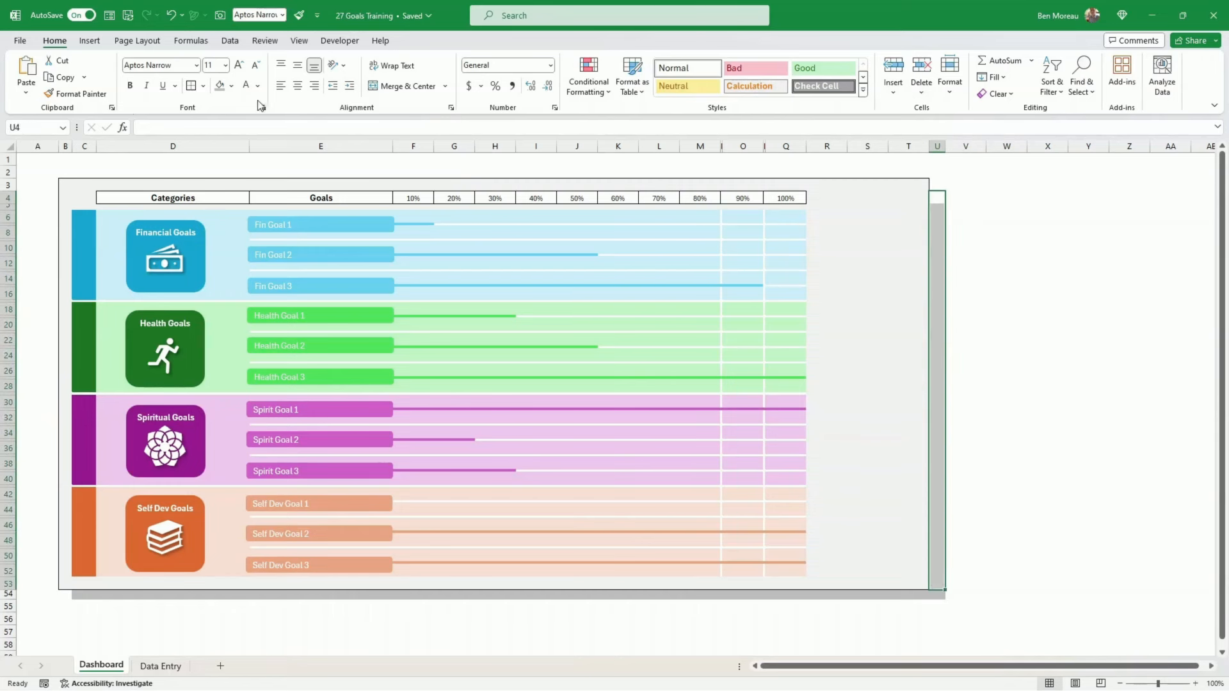
click(219, 85)
click(1048, 425)
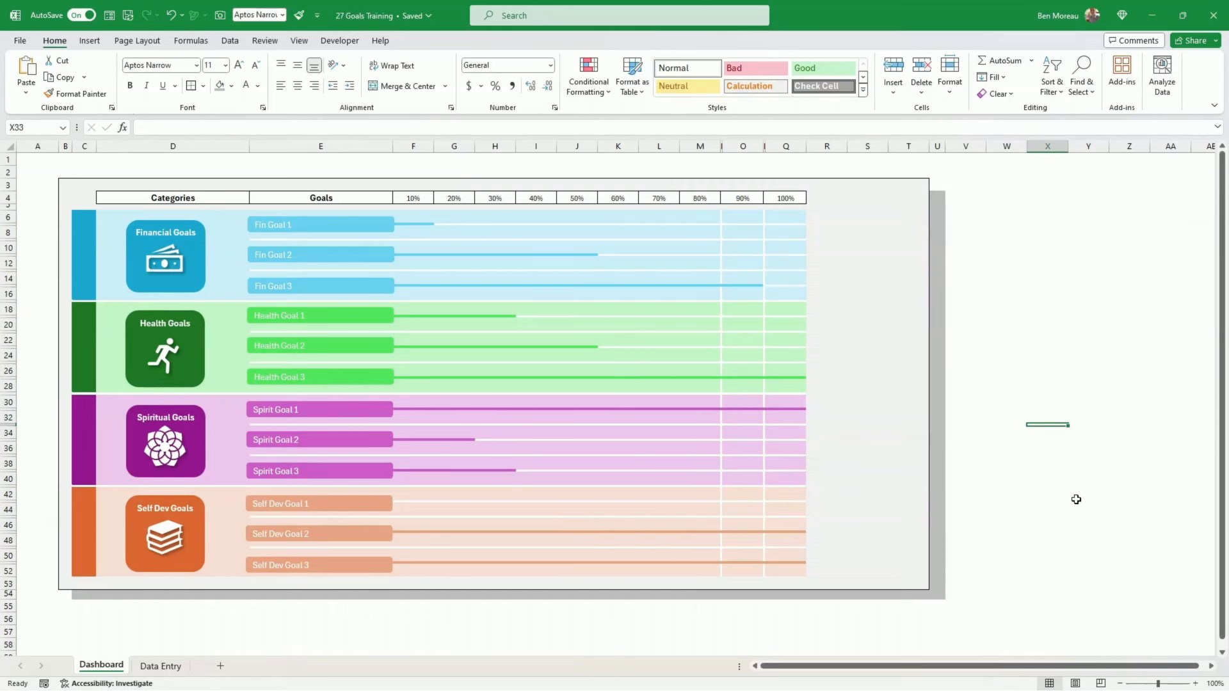
drag(945, 146, 939, 146)
click(1037, 302)
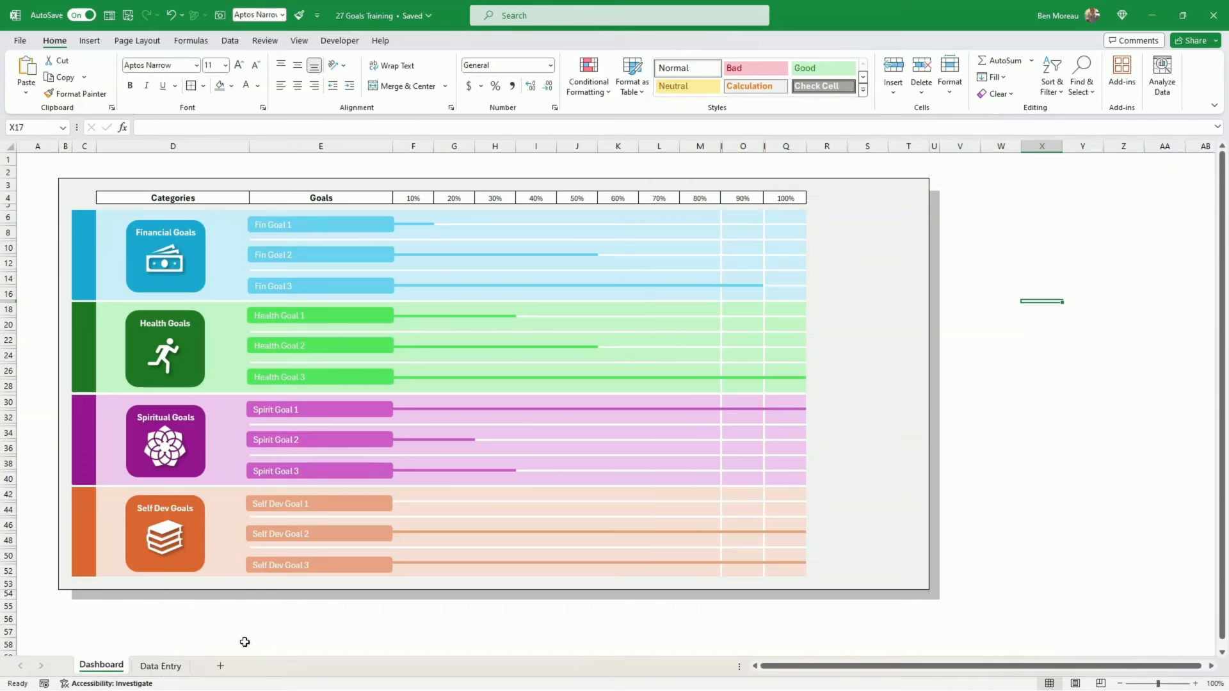
On the Data Entry sheet, enter the headers Horizontal, Vertical and Bubble Size in I9 to K9.
click(163, 667)
click(529, 490)
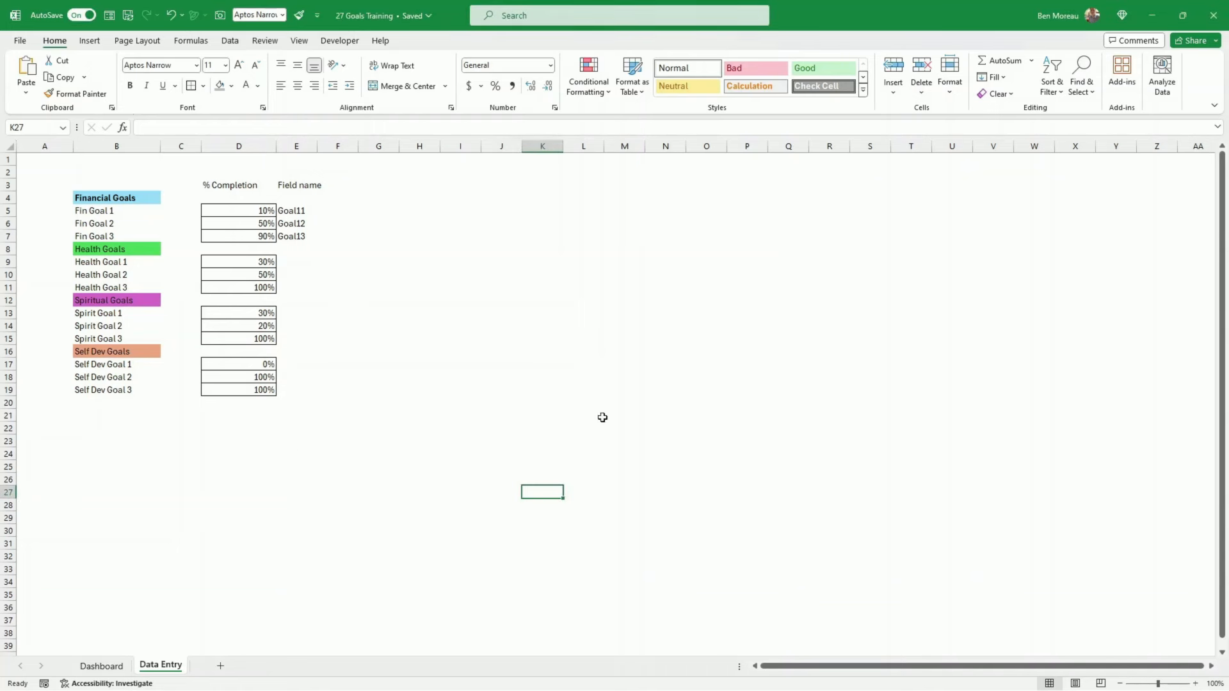
click(451, 264)
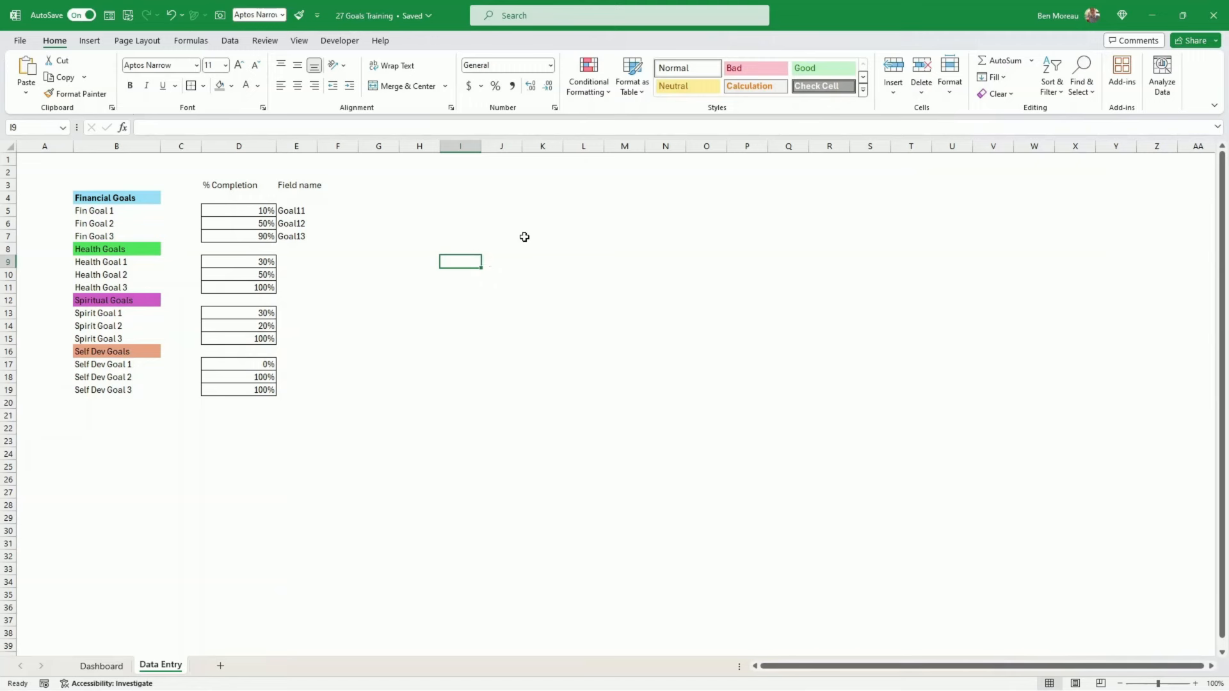
text(Hor)
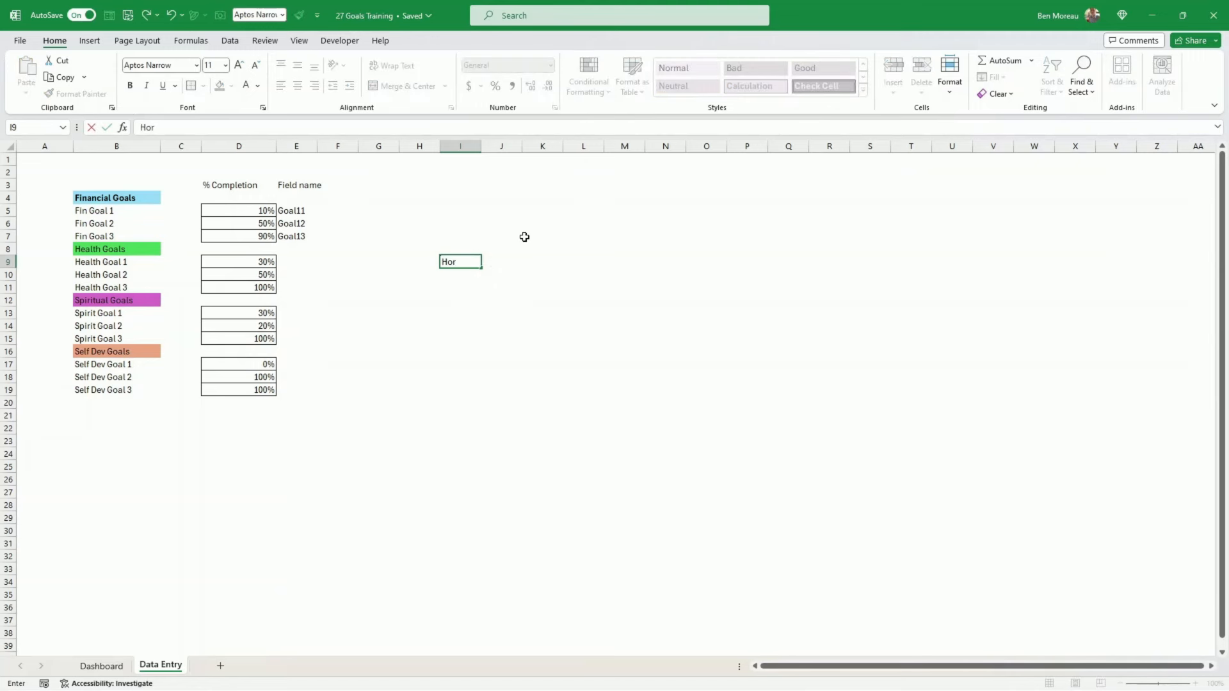
text(izan)
key(BackSpace)
key(BackSpace)
text(ontal)
key(Tab)
text(Vertica)
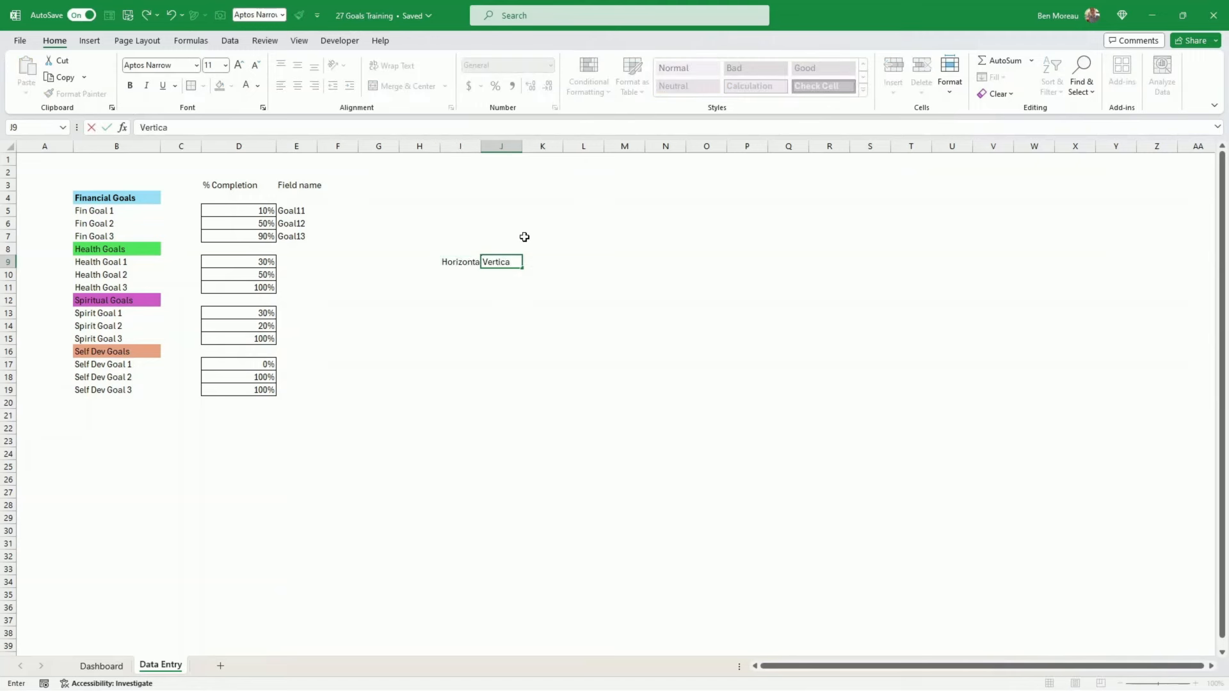
key(Tab)
text(B)
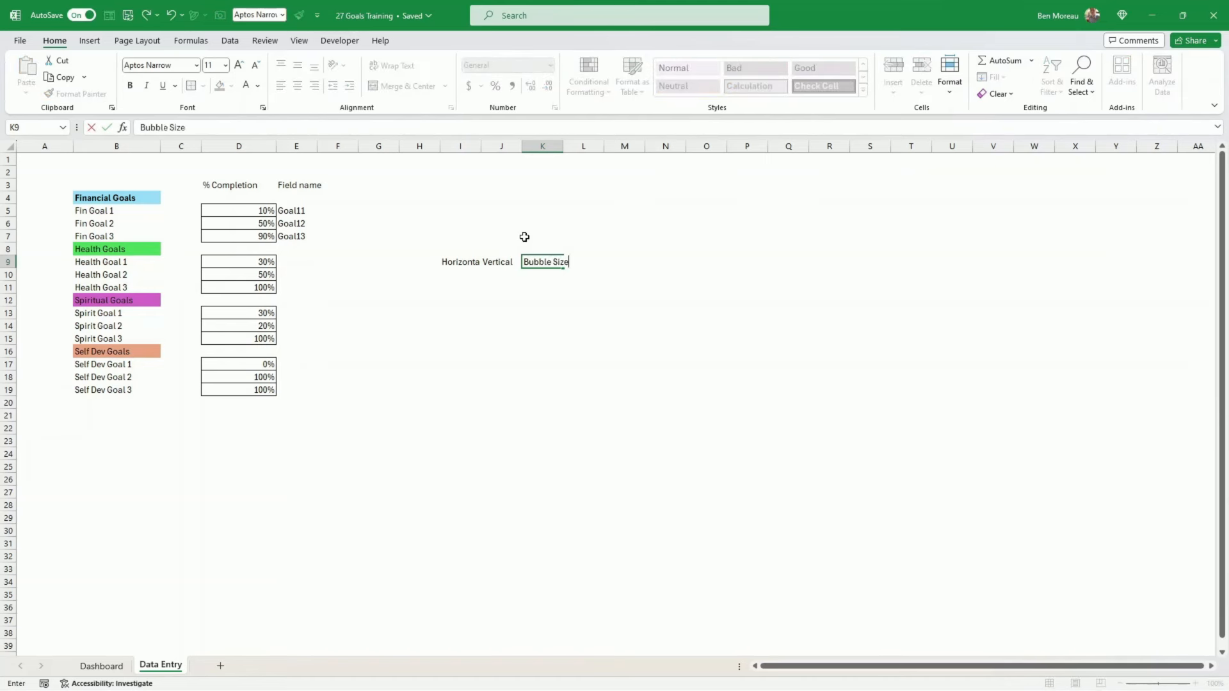
key(Return)
Widen columns I to K equally so the three headers fit.
key(Up)
key(Left)
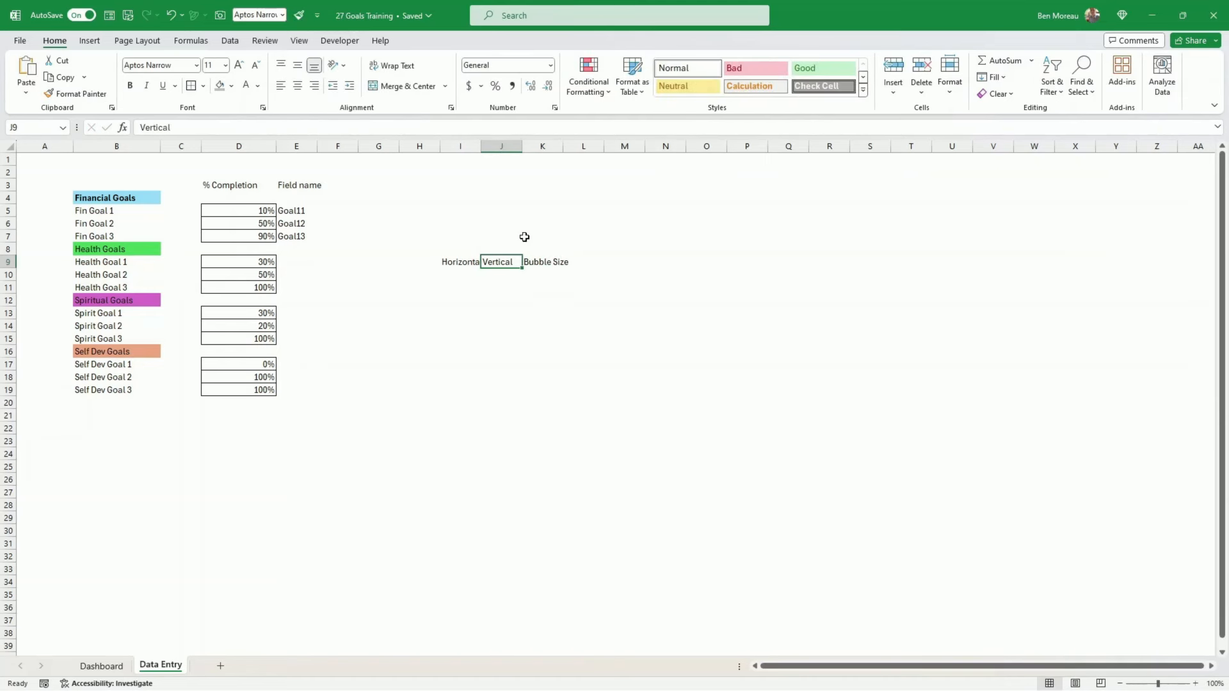
drag(471, 146, 582, 146)
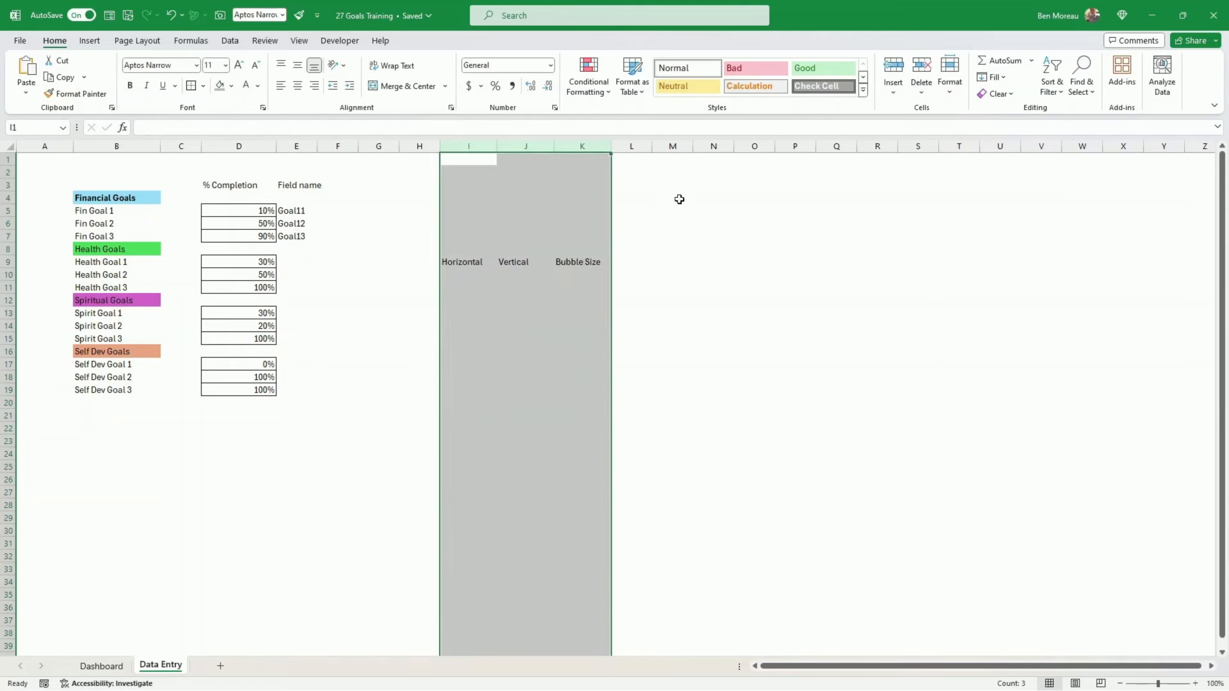
click(684, 263)
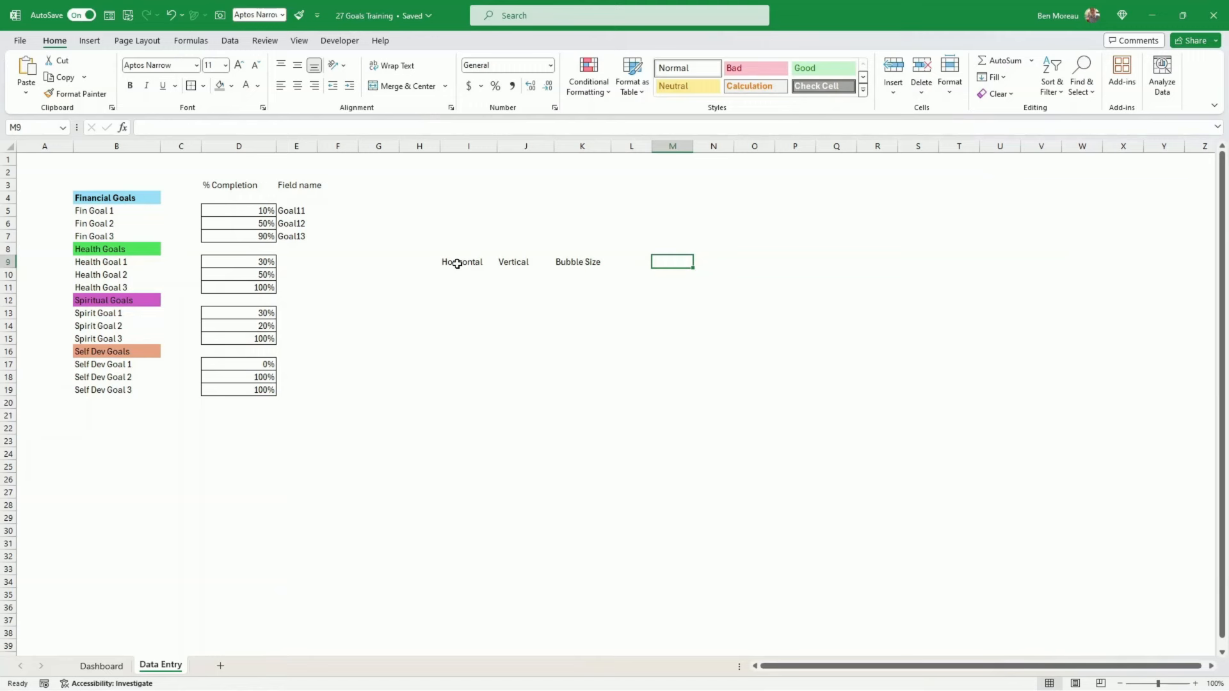
Enter 1 in each of the four Horizontal cells, I10 to I13.
click(463, 272)
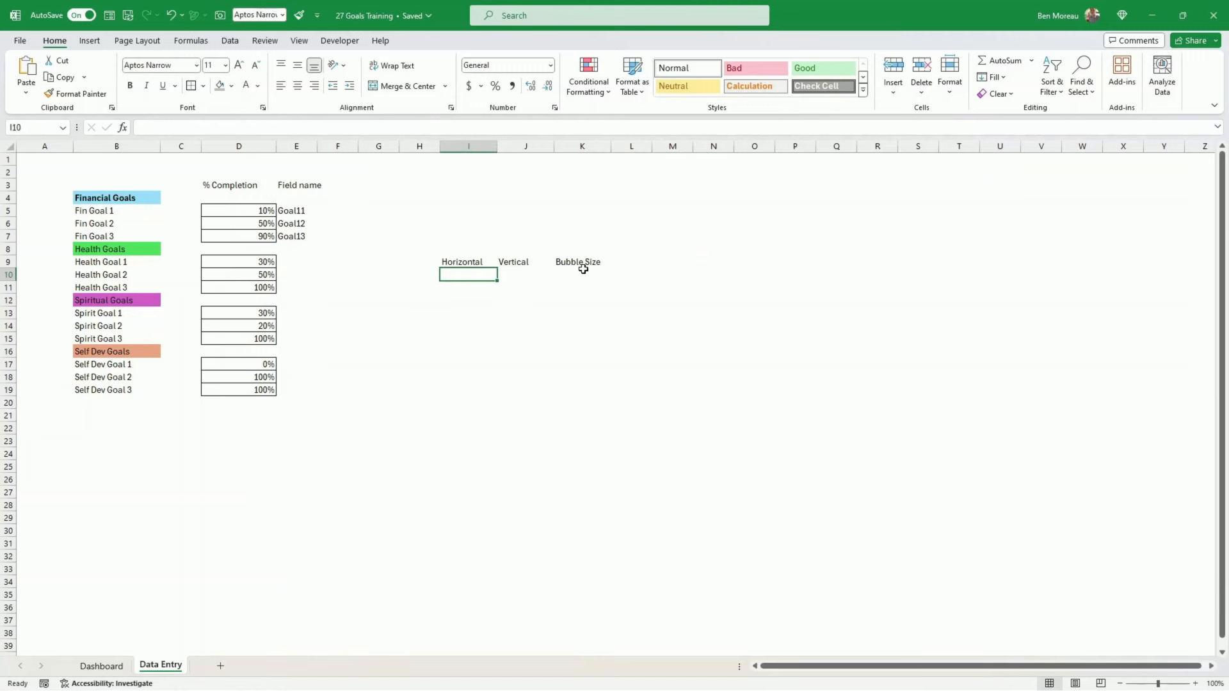
text(1)
key(Return)
text(1)
key(Return)
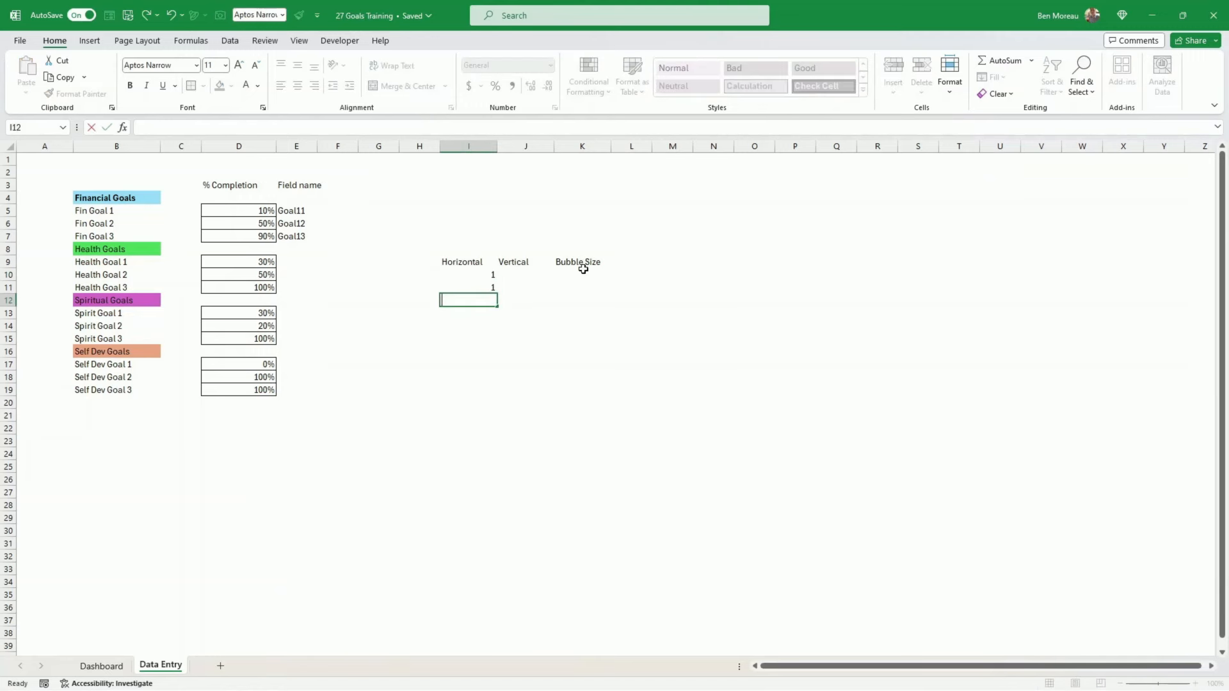
text(1)
key(Return)
text(1)
key(Return)
key(Up)
key(Up)
key(Up)
key(Up)
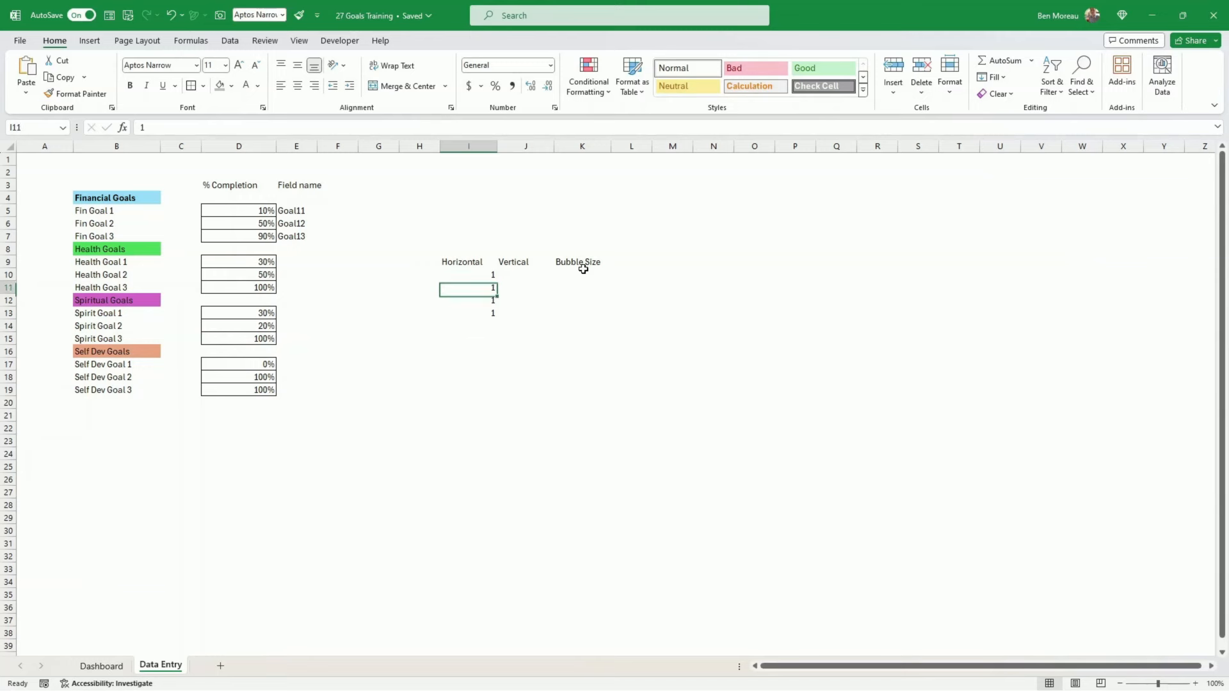
Enter 4, 3, 2 and 1 down the Vertical column in J10 to J13.
key(Right)
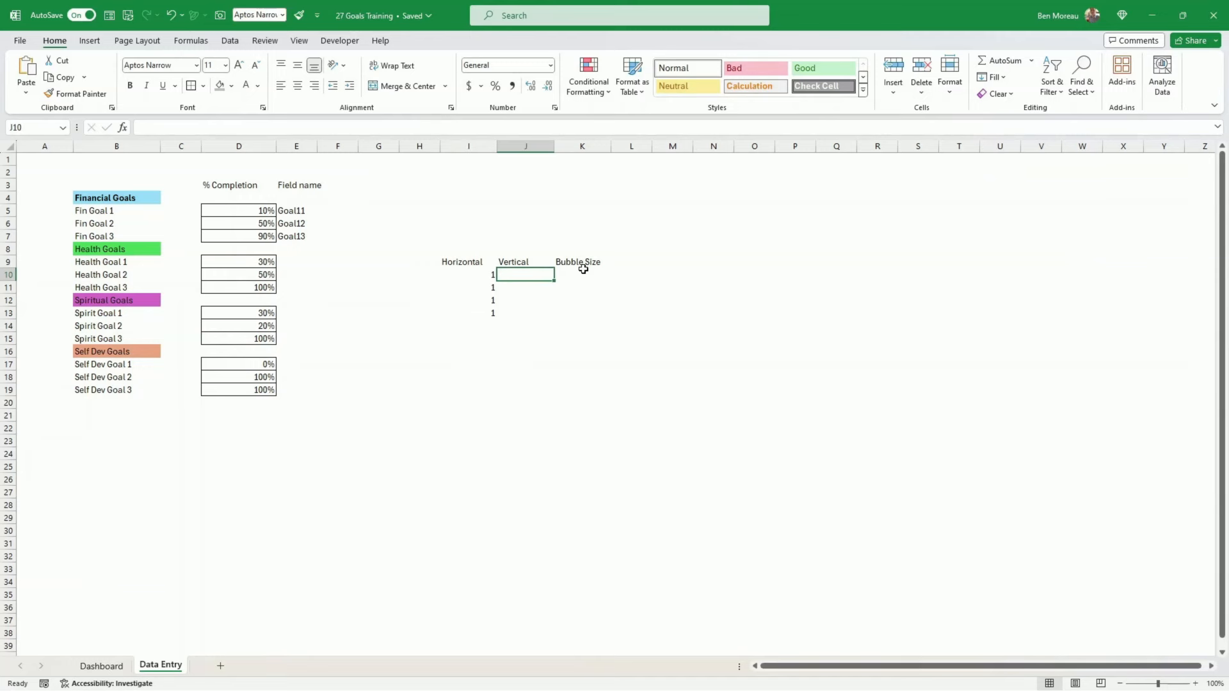
text(4)
key(Return)
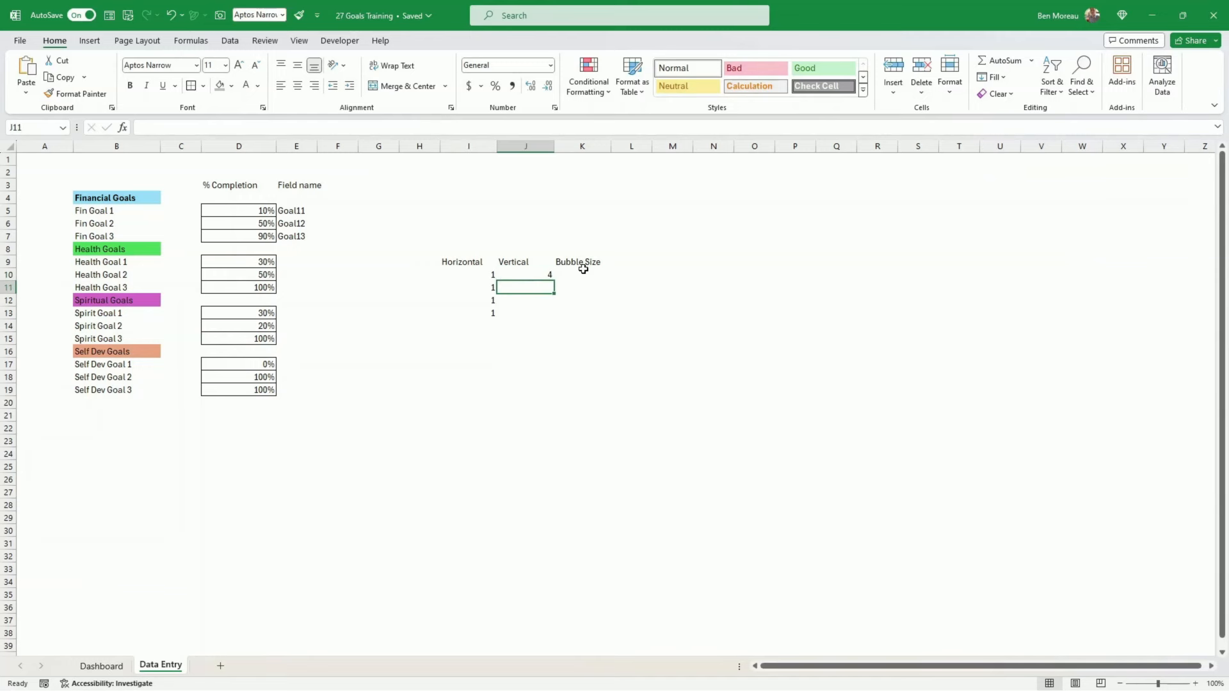
text(3)
key(Return)
text(2)
key(Return)
text(1)
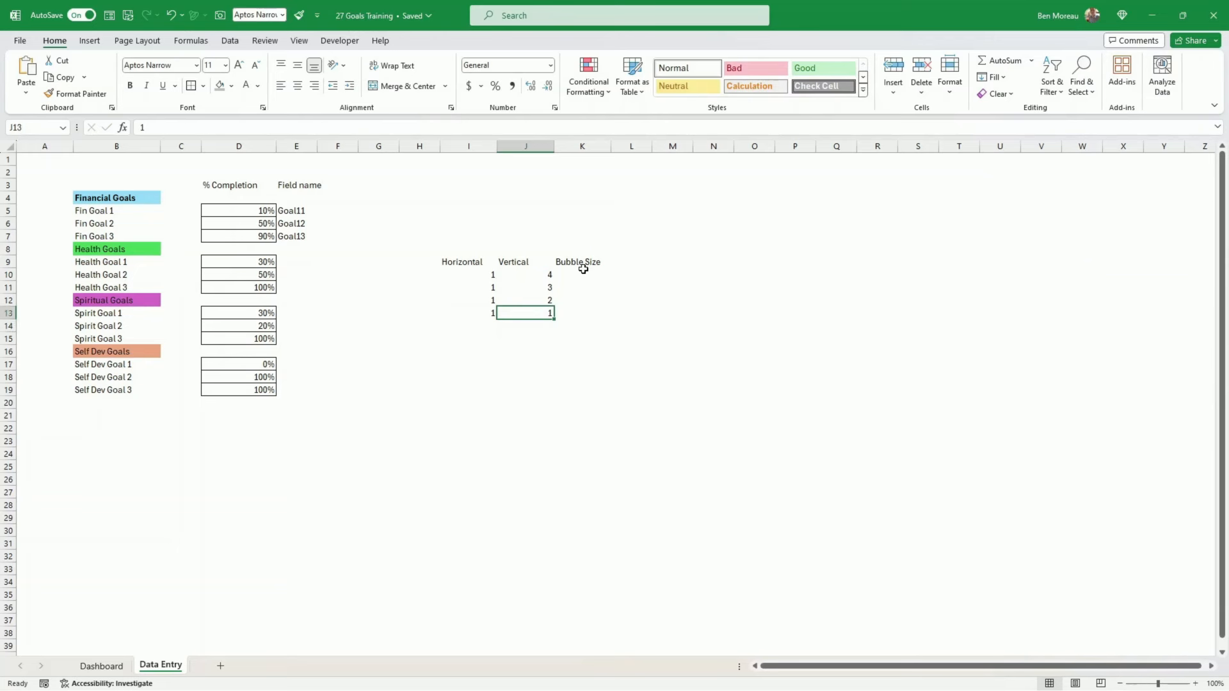
key(Return)
key(Up)
key(Up)
key(Up)
key(Up)
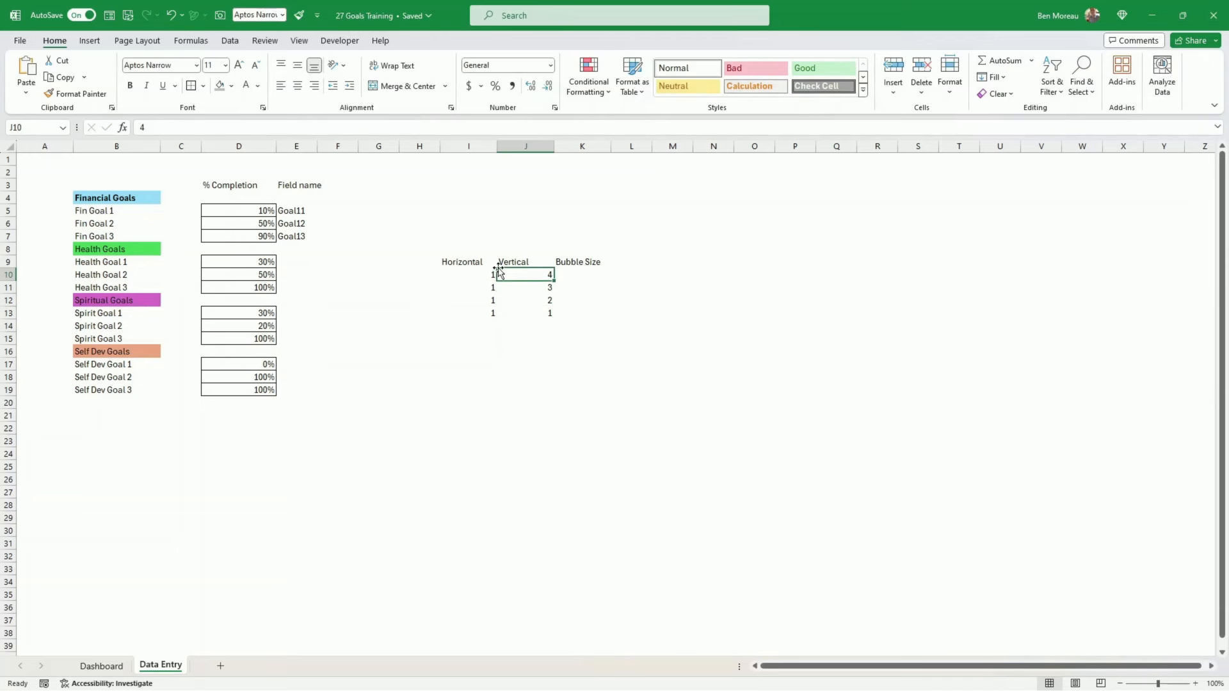
Centre the Horizontal, Vertical and Bubble Size headers in I9 to K9.
drag(472, 264, 582, 262)
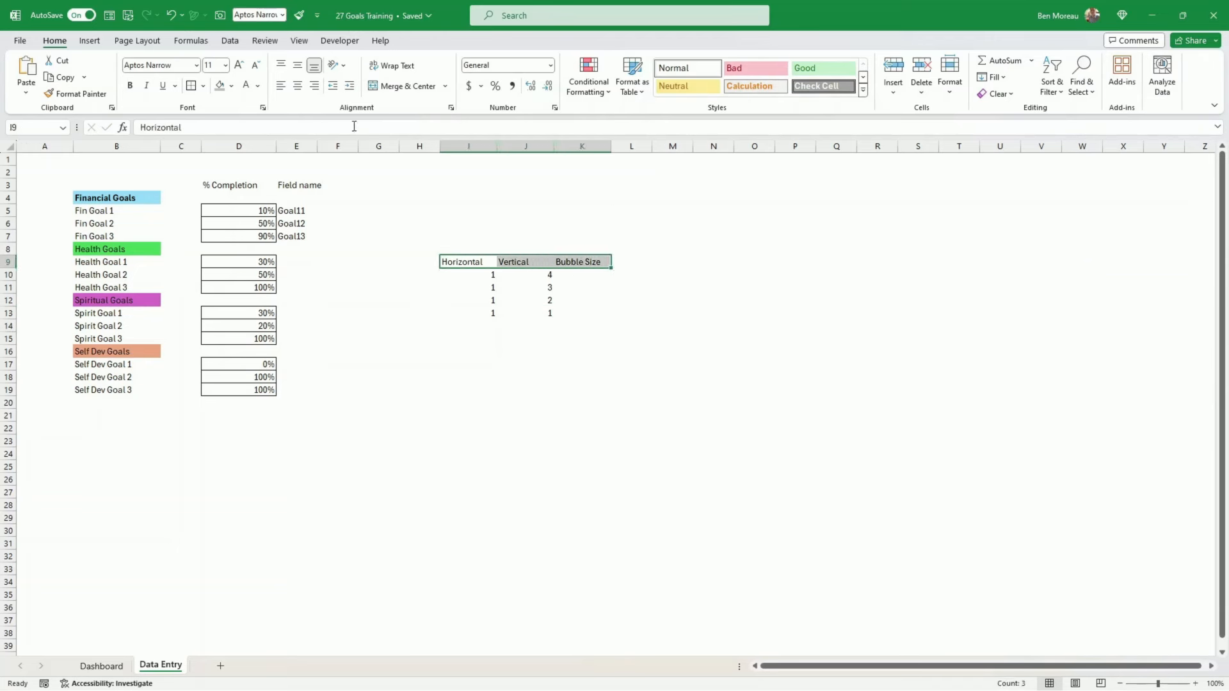
click(297, 87)
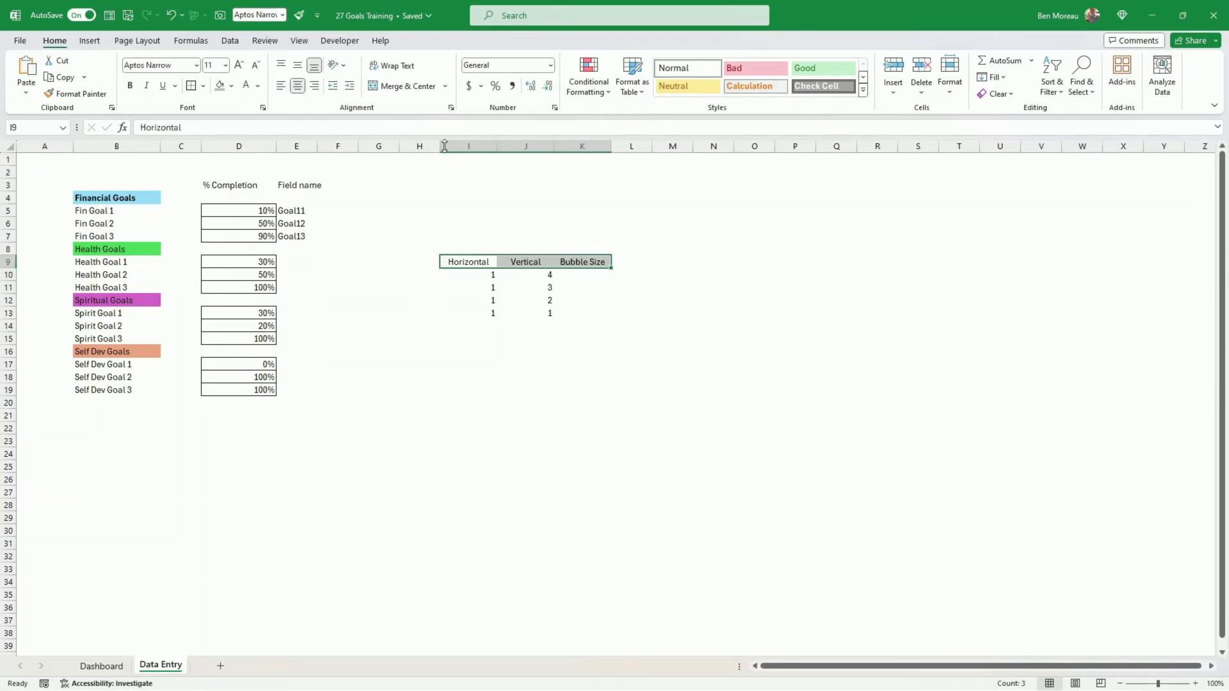
Enter a formula in K10 that averages the three Financial Goals completion percentages, D5:D7.
click(574, 275)
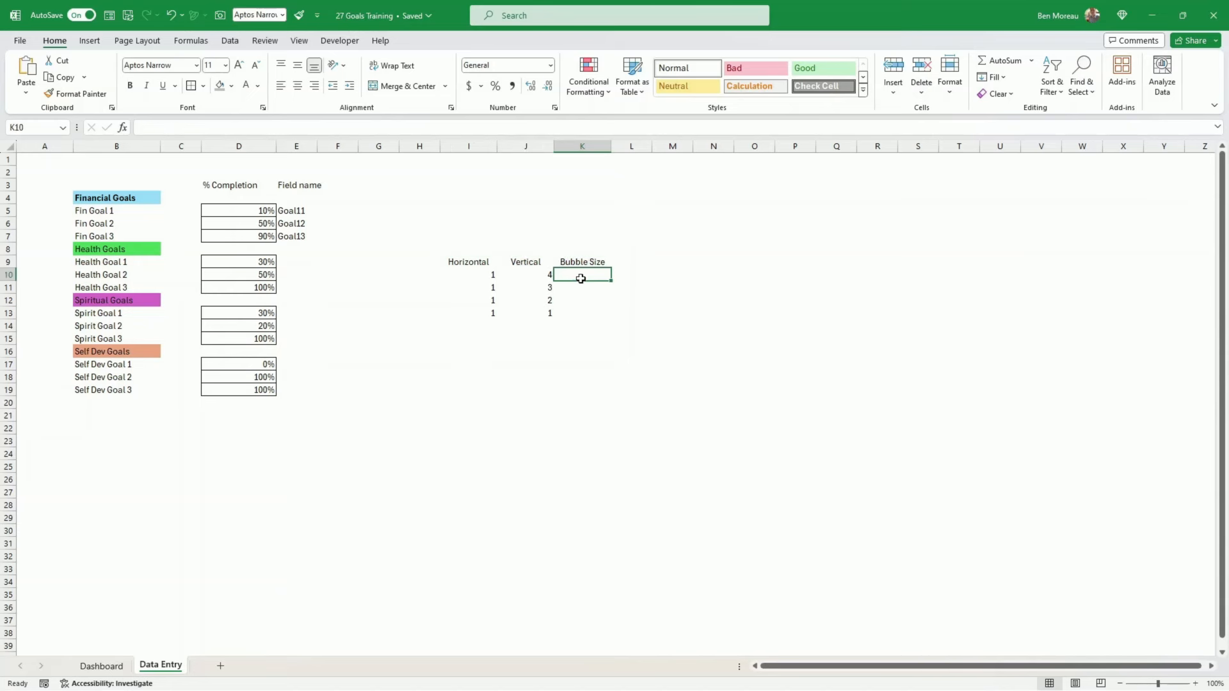
click(434, 274)
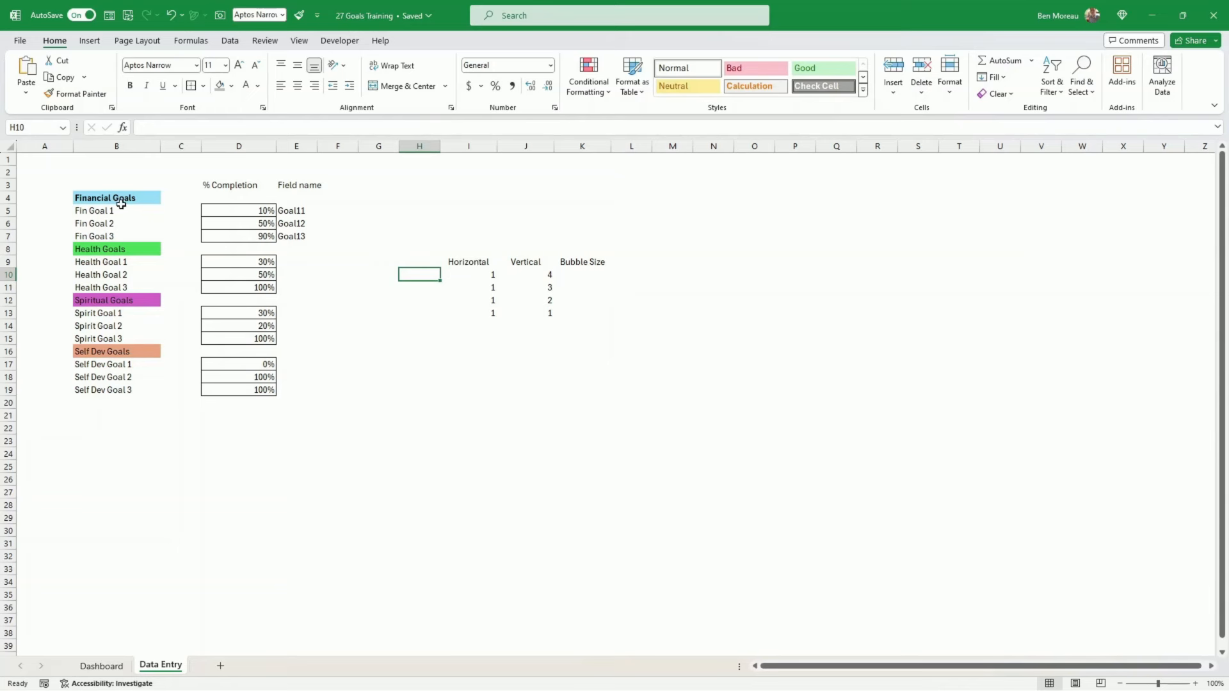
click(582, 273)
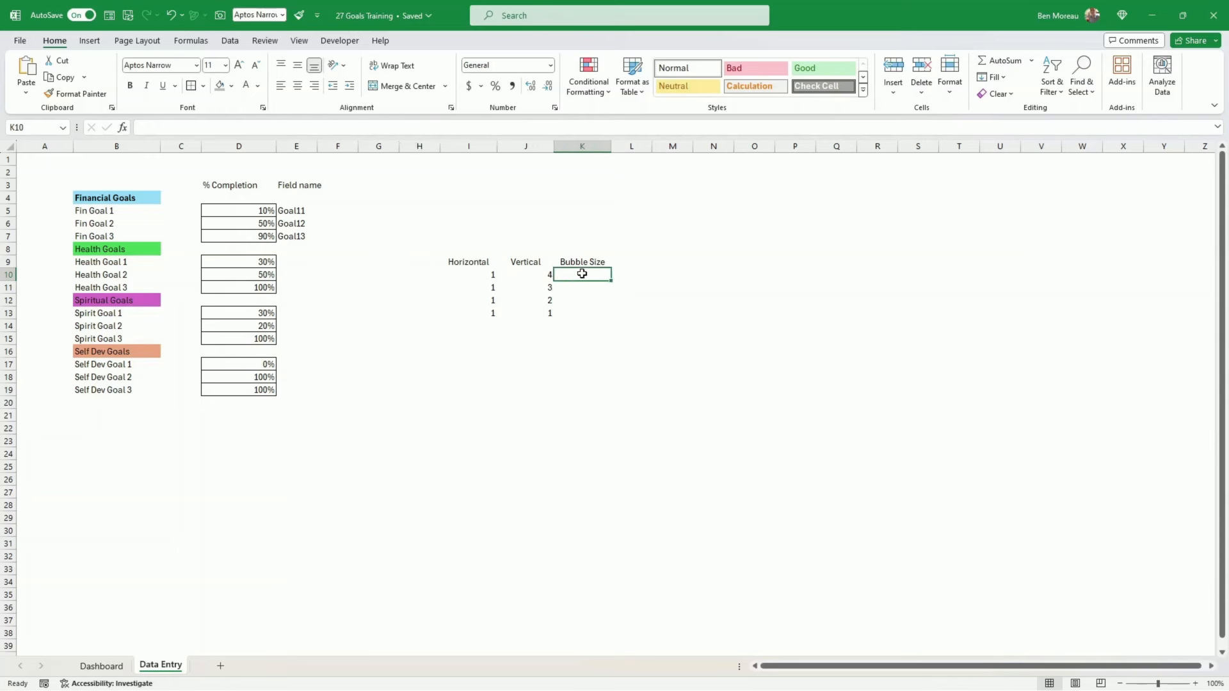
text(=averag)
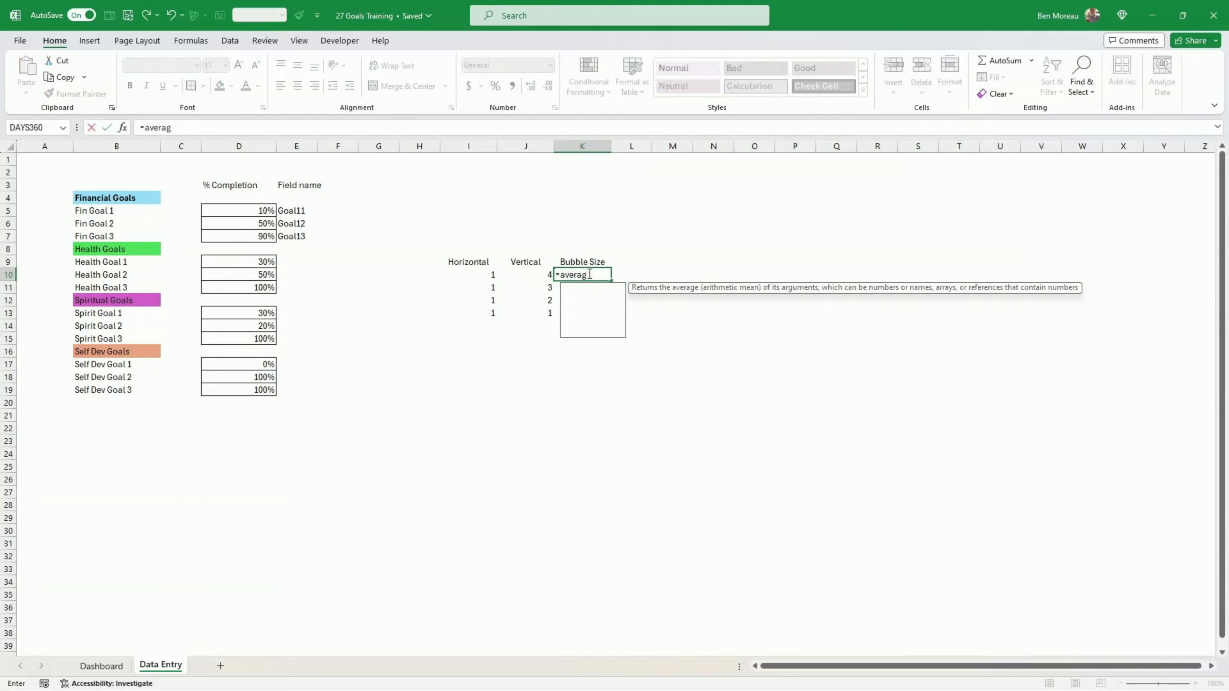
text(e()
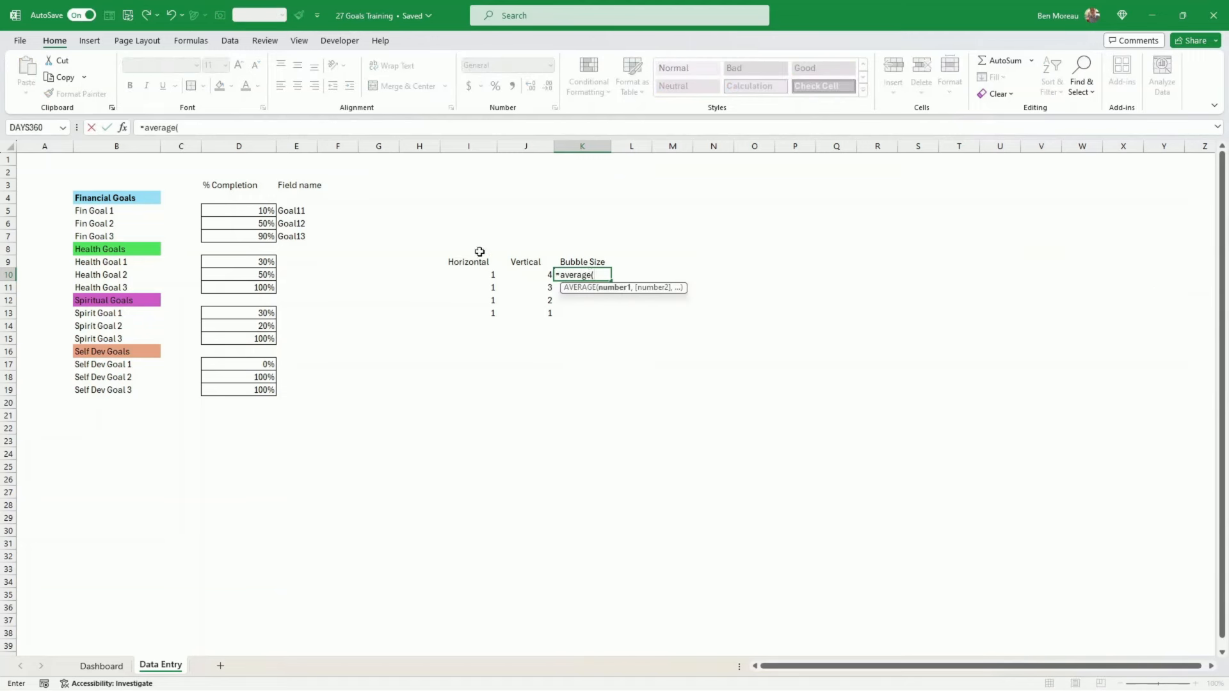
drag(250, 210, 250, 236)
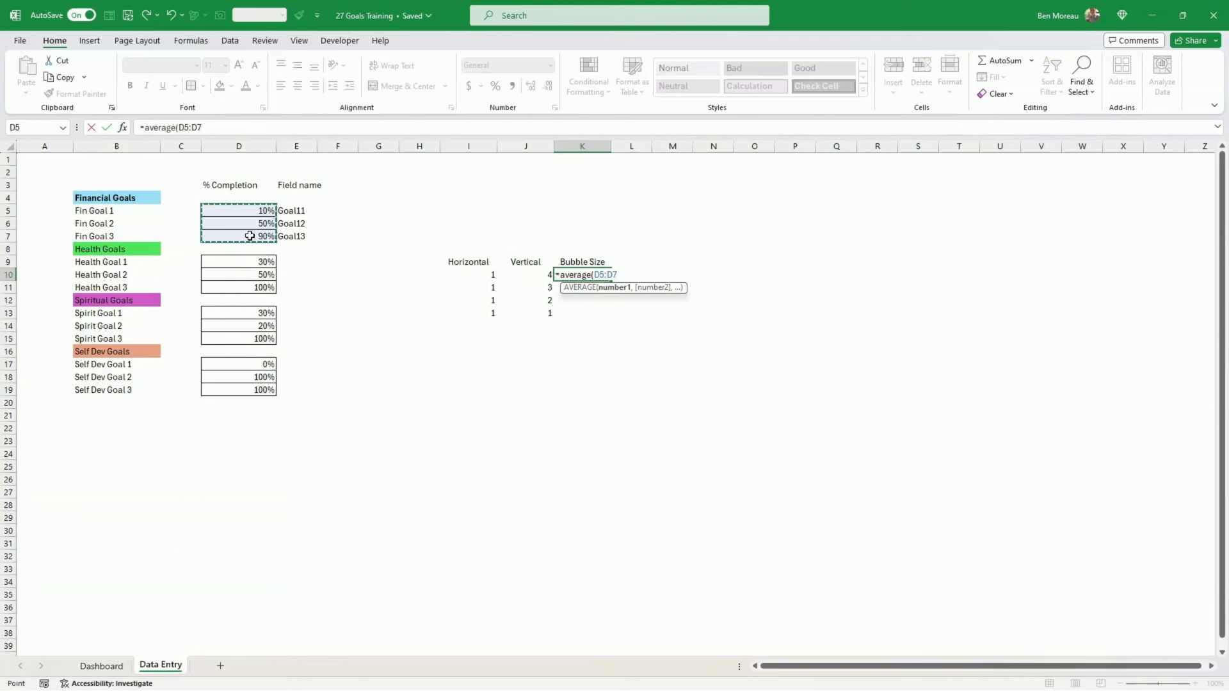
text())
key(Return)
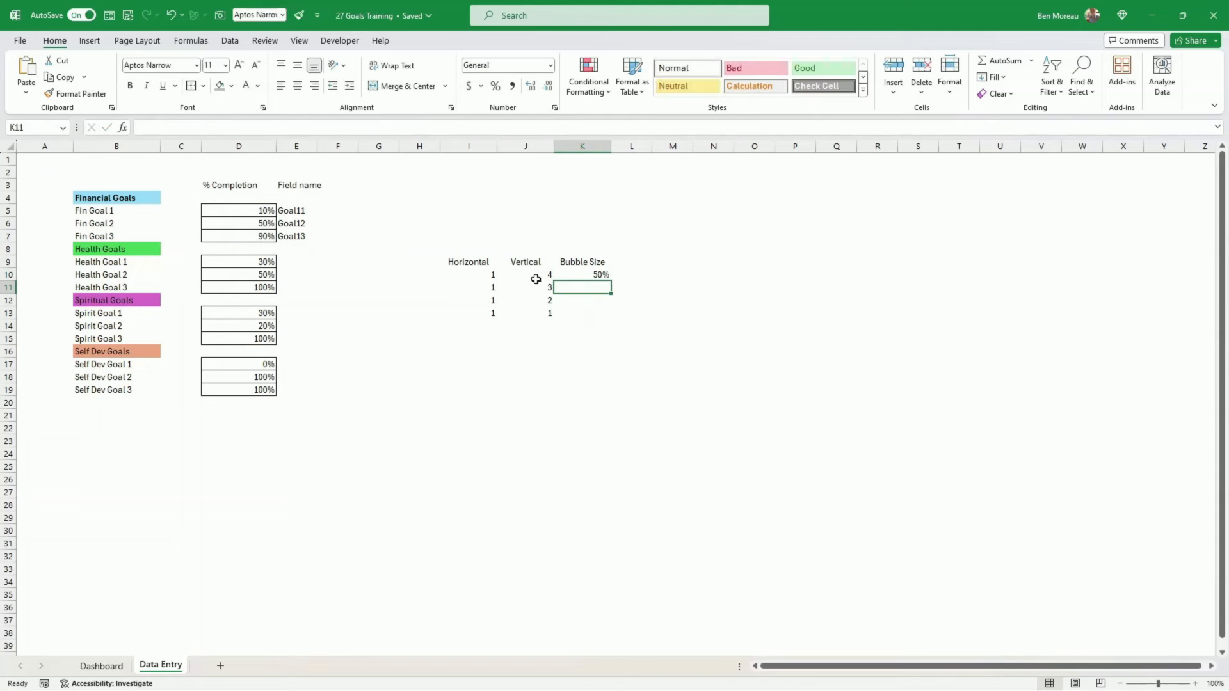
Fill the K10 average formula down the Bubble Size column to K13.
click(600, 279)
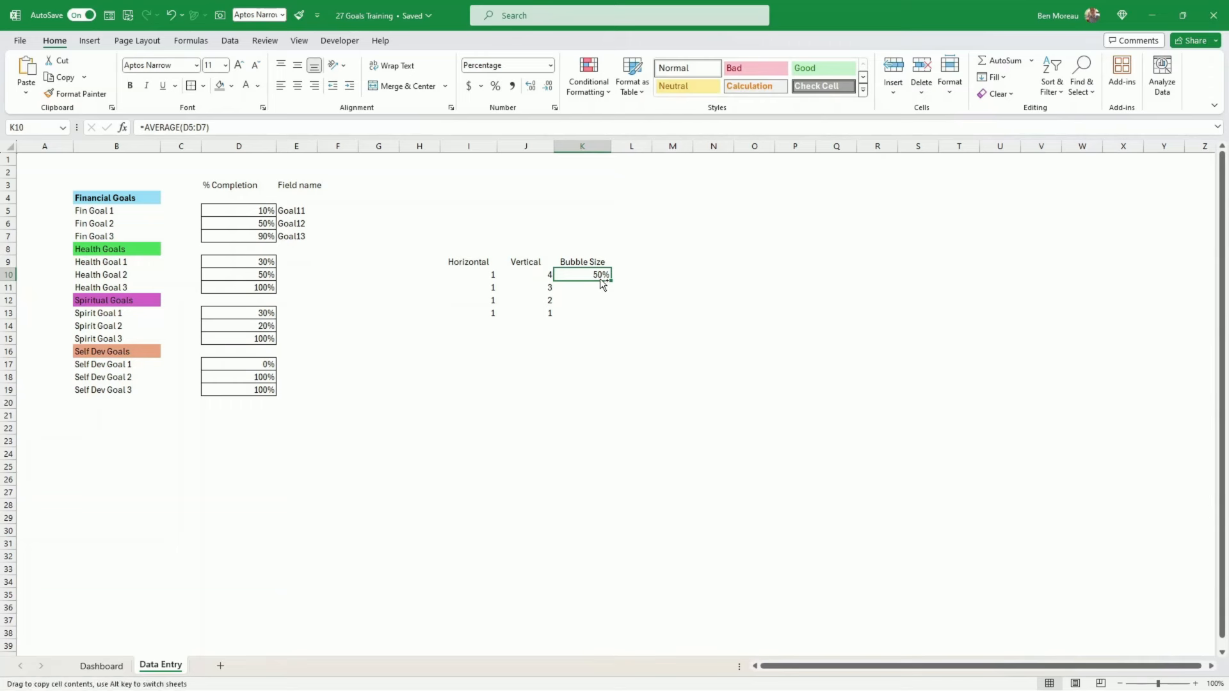
drag(612, 281, 612, 320)
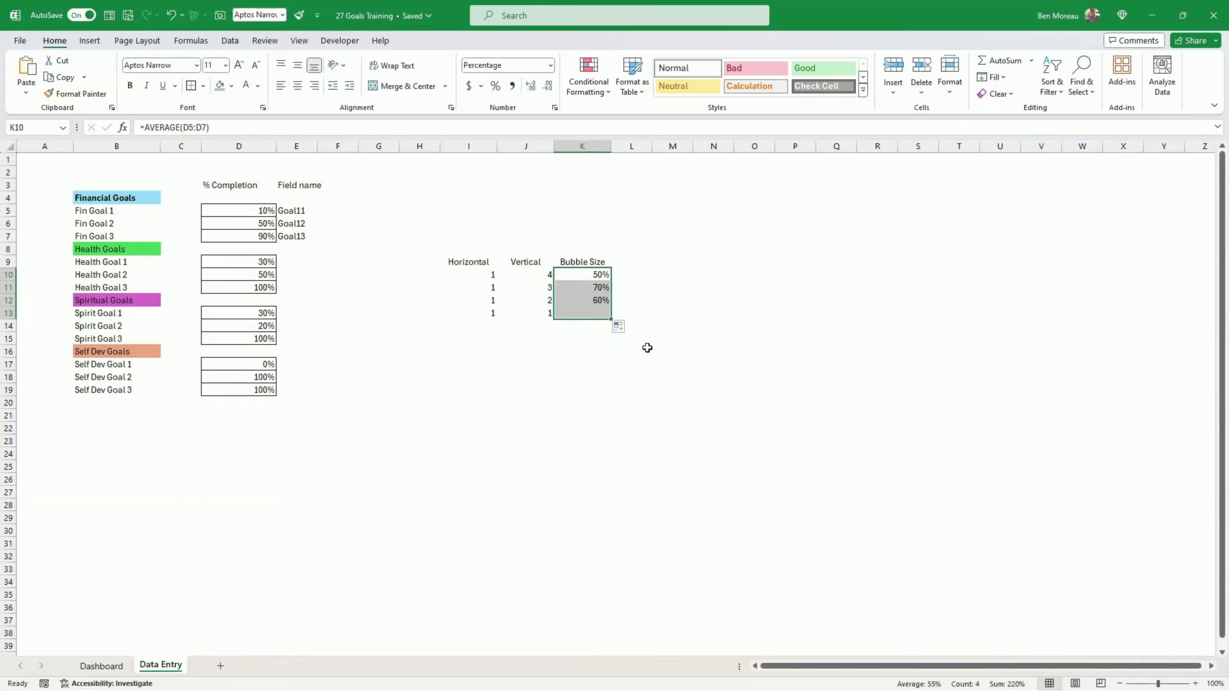
click(641, 351)
Correct the averaged ranges to D9:D11 in K11, D13:D15 in K12 and D17:D19 in K13.
click(588, 286)
double_click(588, 286)
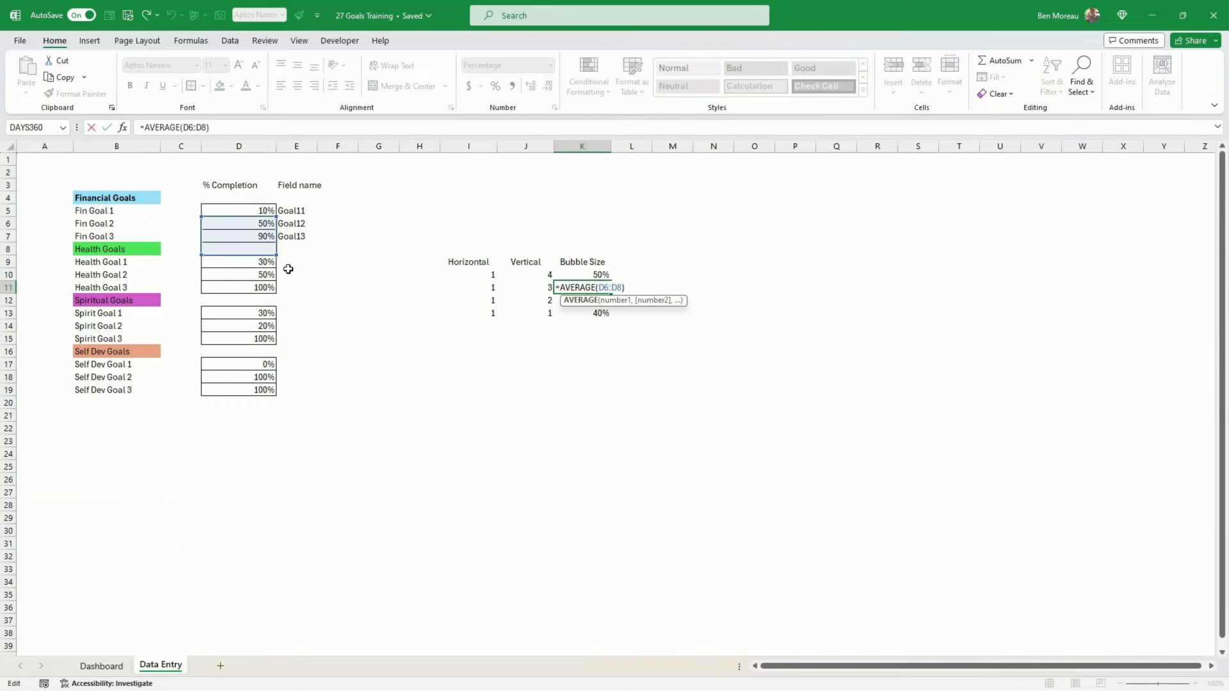
drag(267, 255, 273, 283)
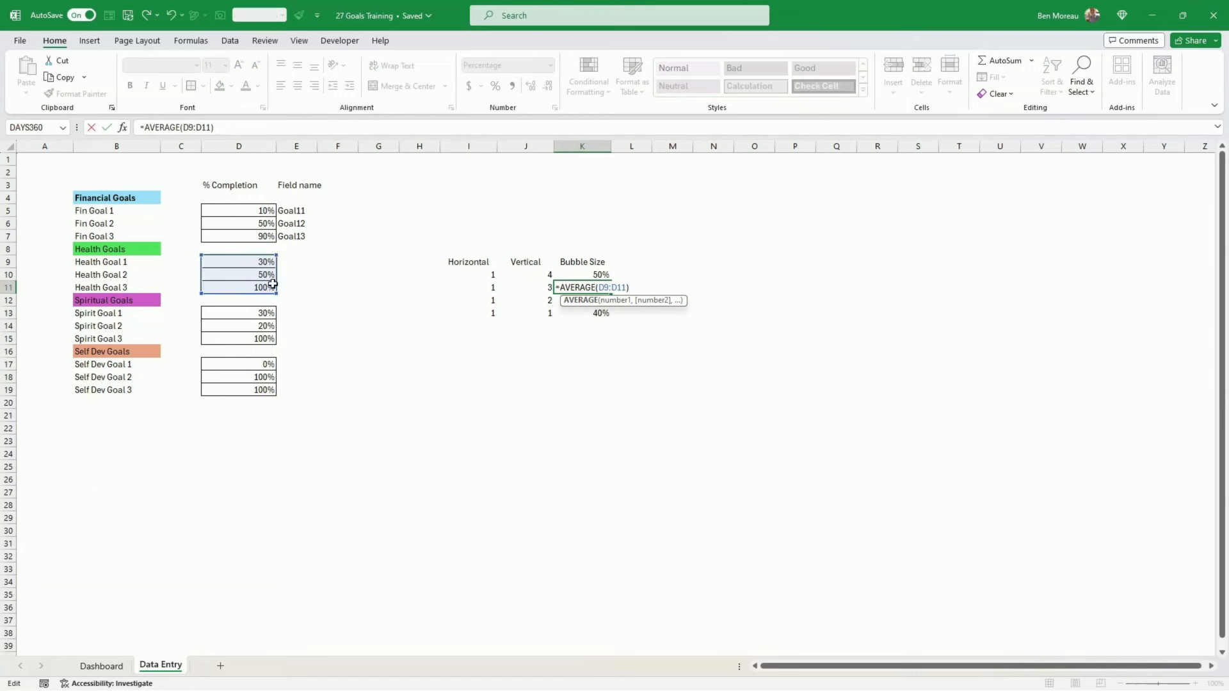
key(Return)
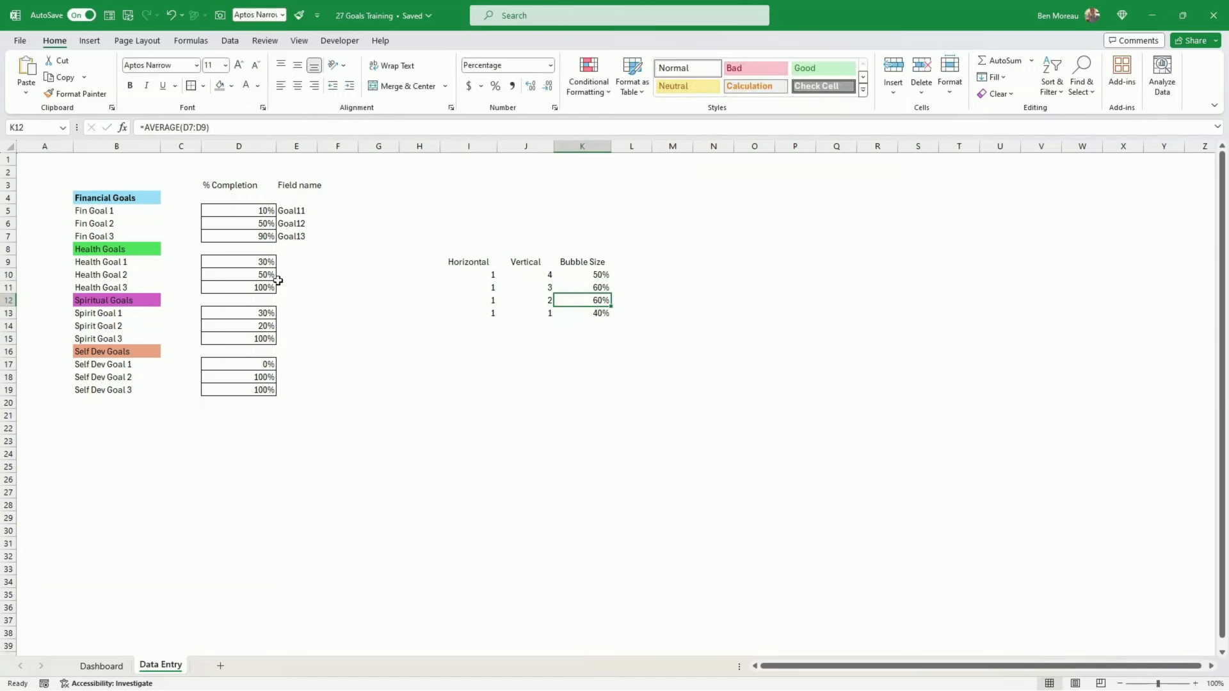
double_click(606, 300)
drag(259, 268, 261, 344)
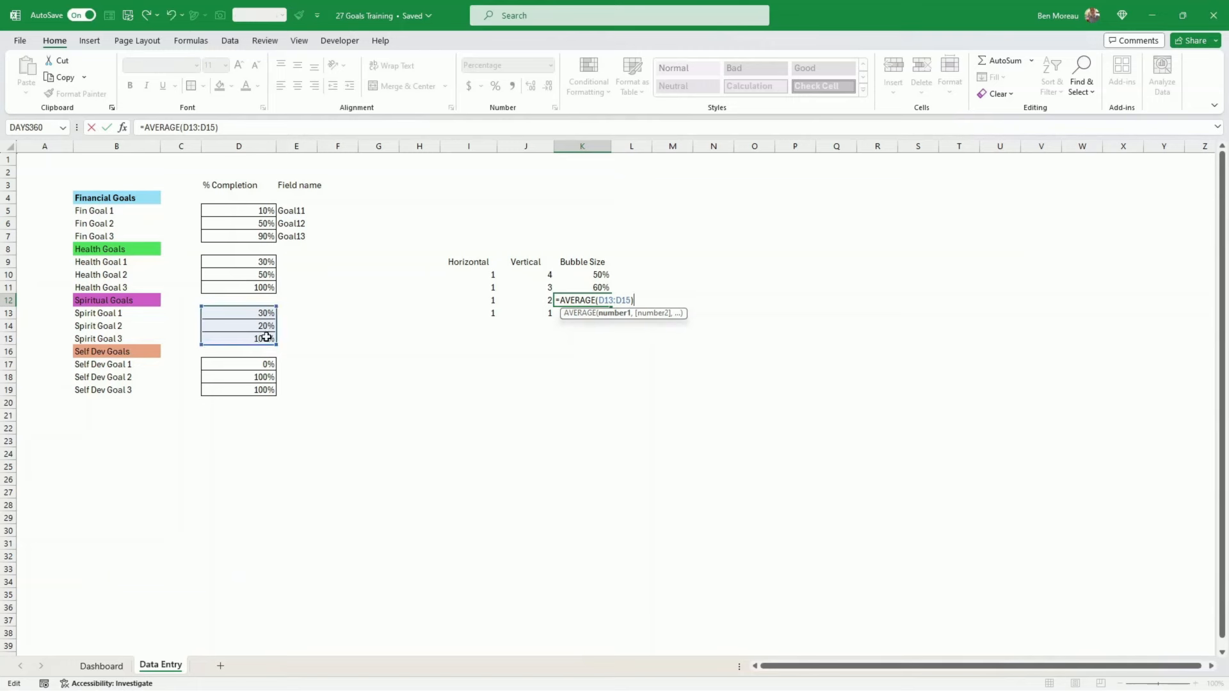
key(Return)
double_click(595, 315)
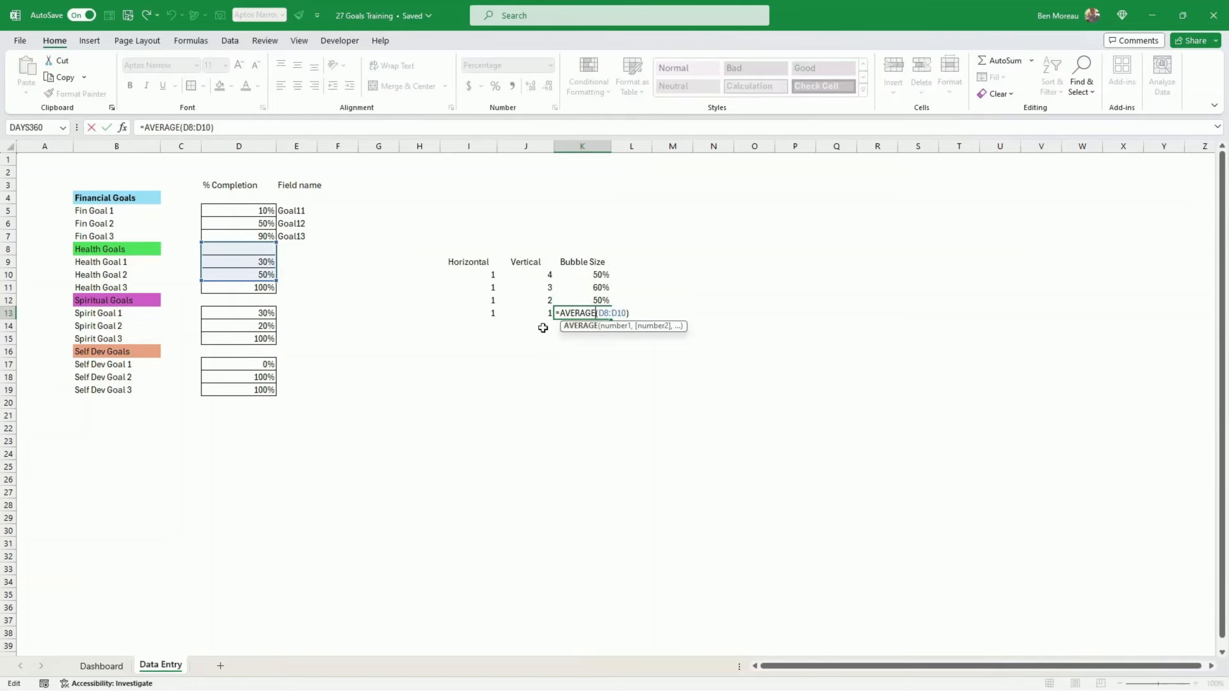
drag(247, 280, 248, 384)
key(Return)
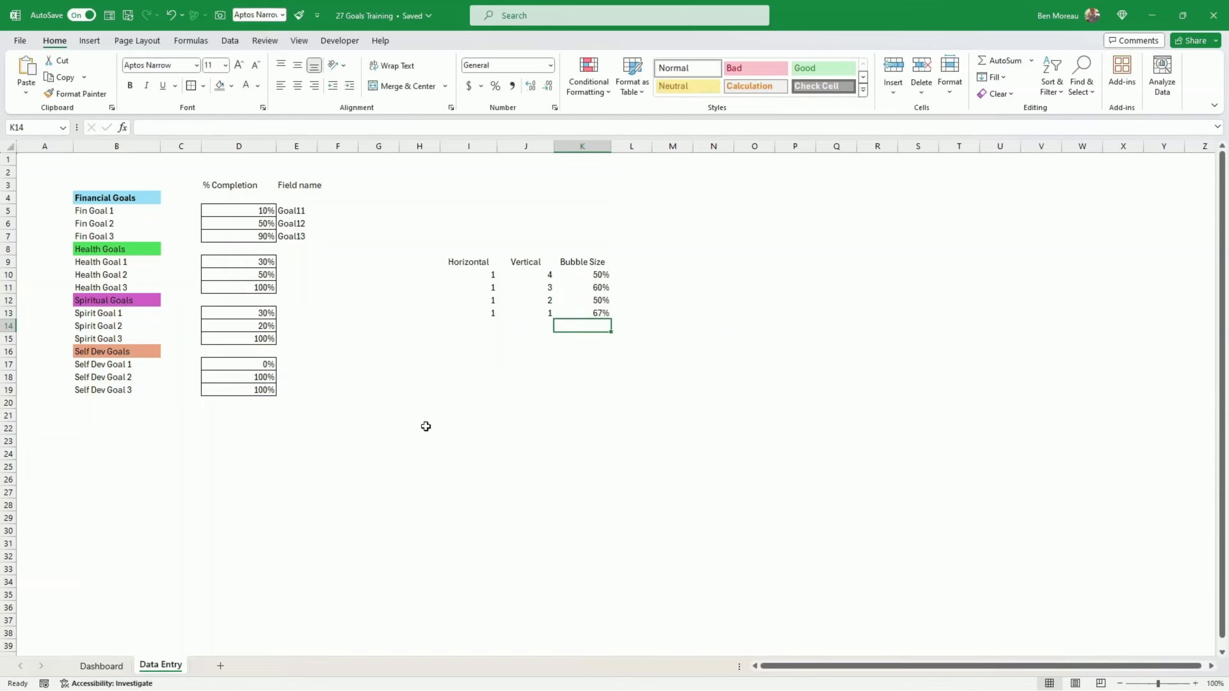
drag(587, 278, 584, 311)
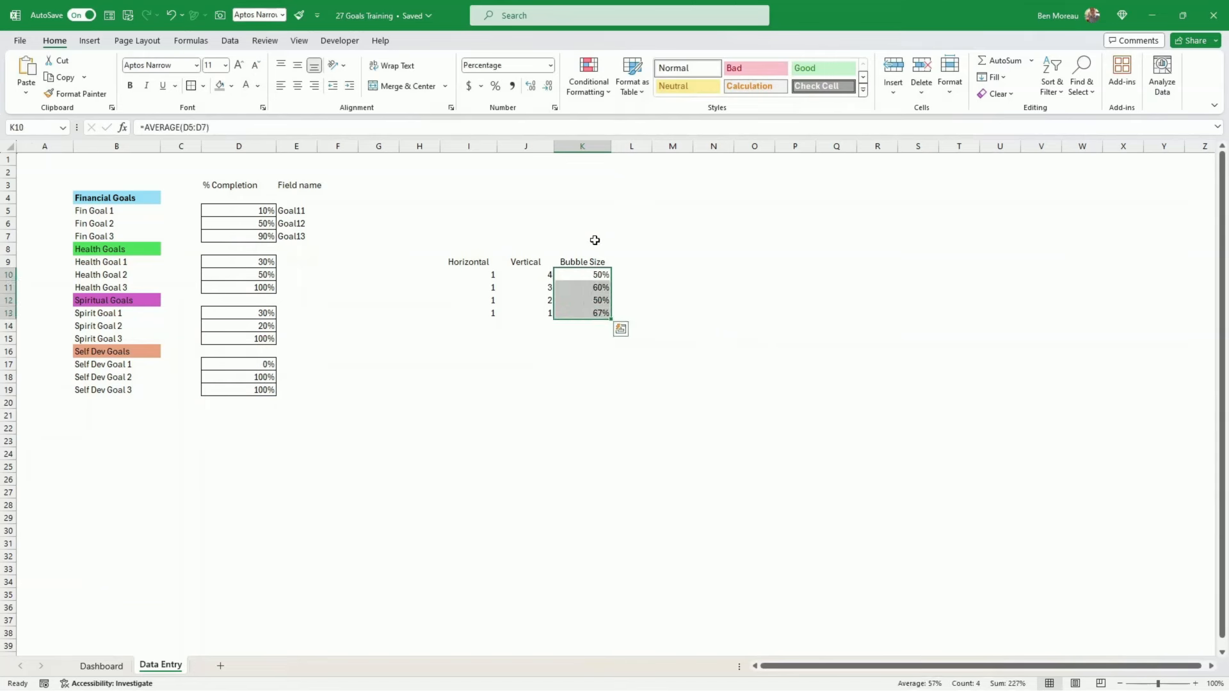
Add the bold heading "Category progress" in I8 above the Horizontal header.
click(465, 247)
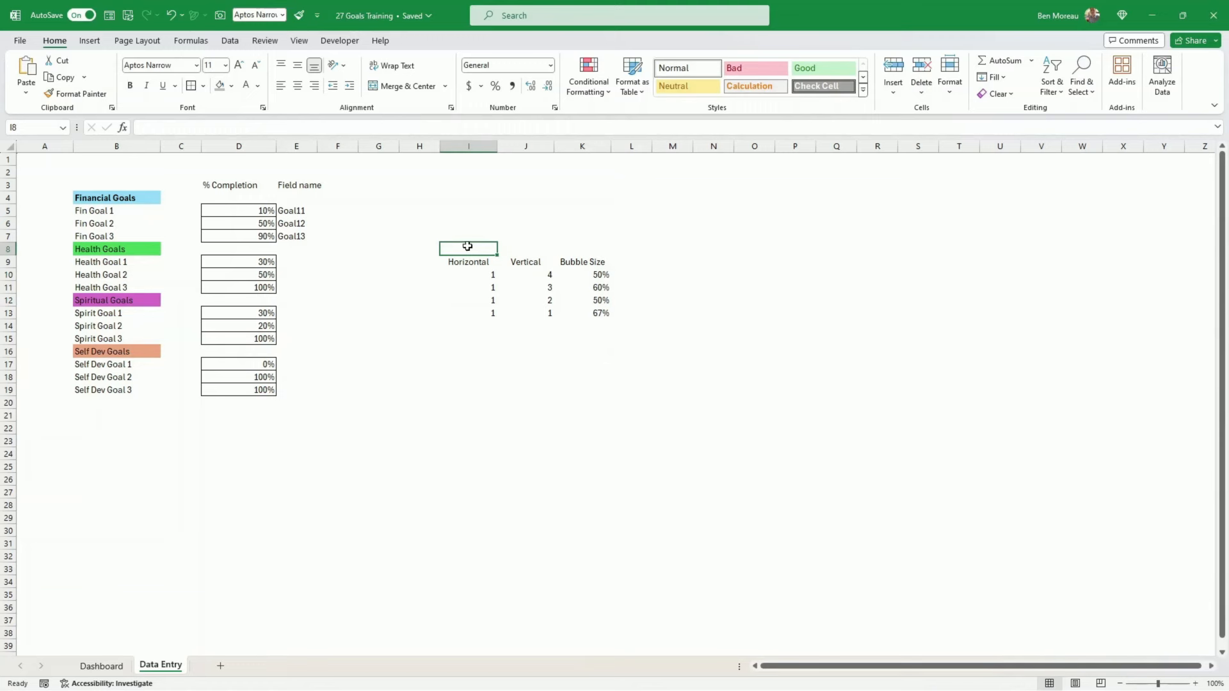
text(Categ)
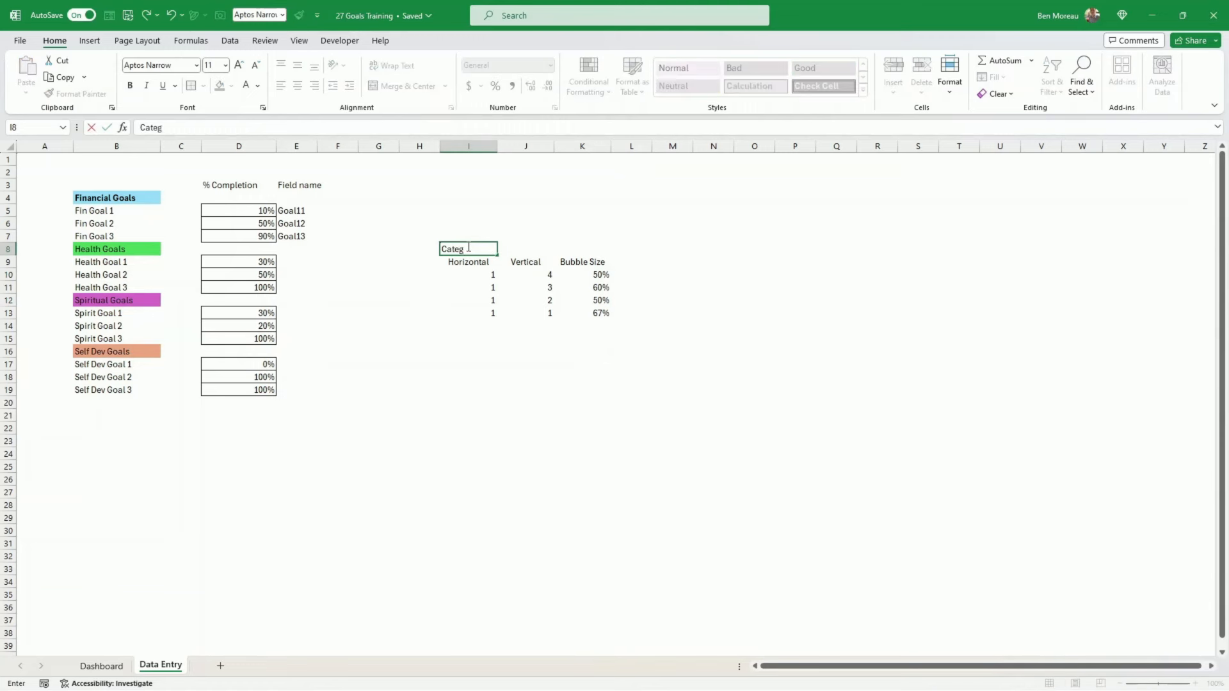
text(ory progress)
key(ctrl+Return)
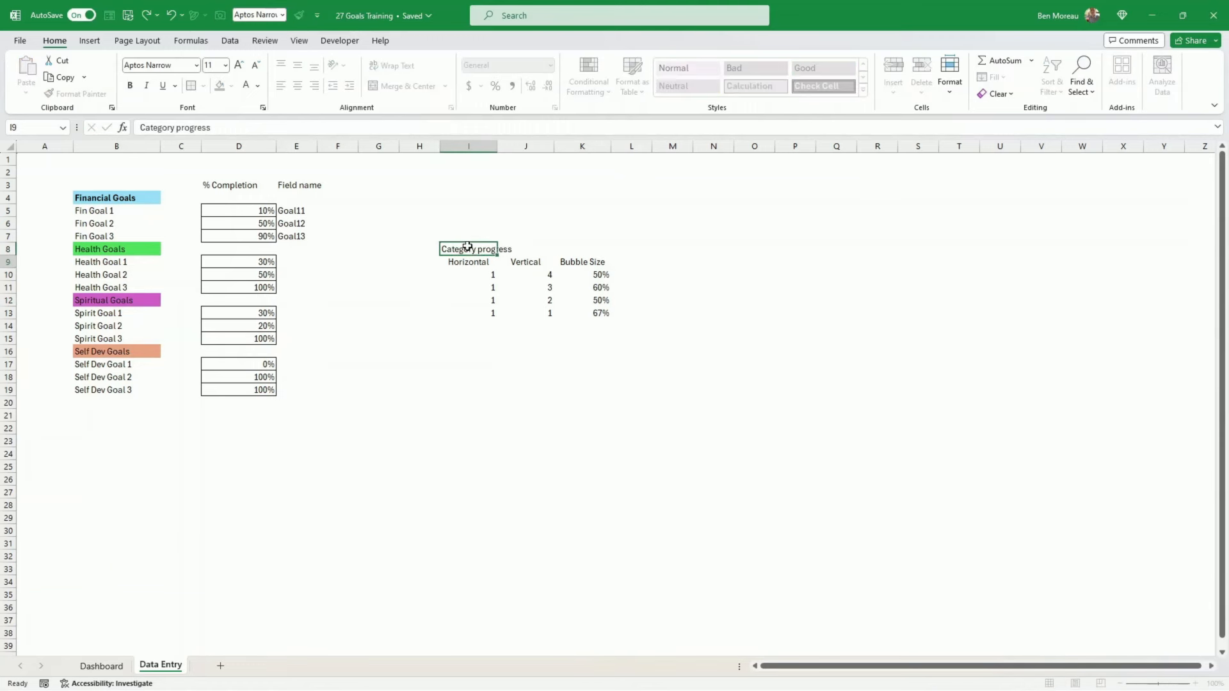
key(ctrl+b)
key(Down)
key(Down)
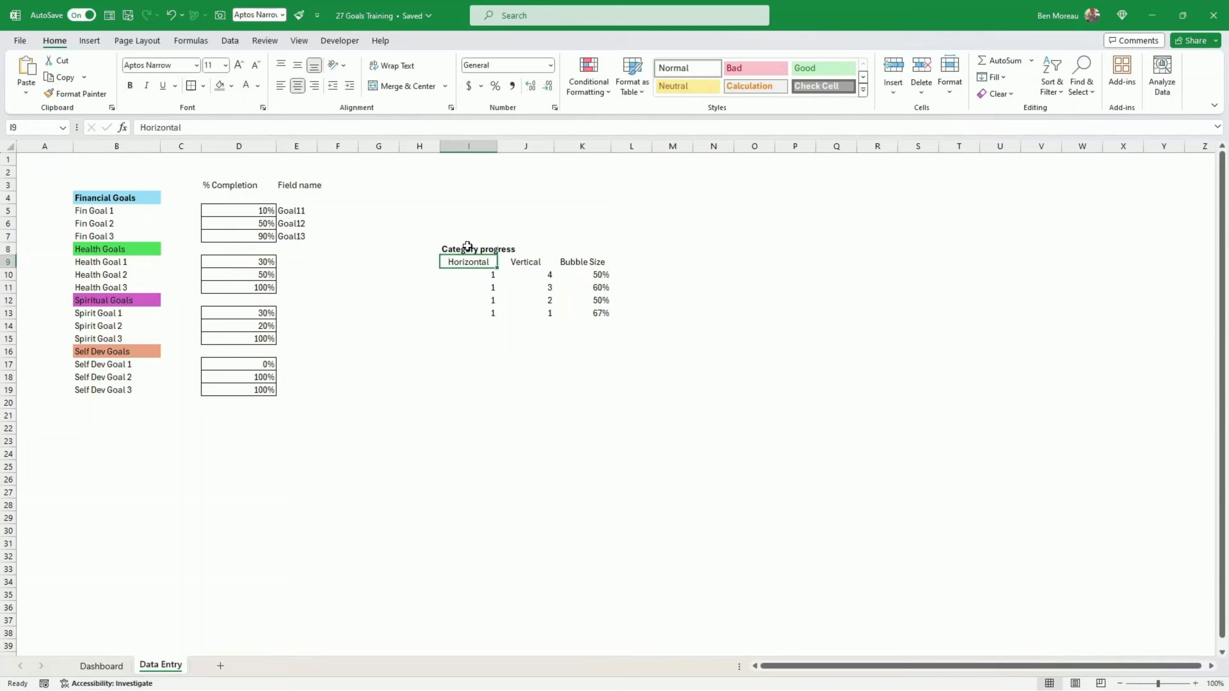
key(Up)
click(481, 459)
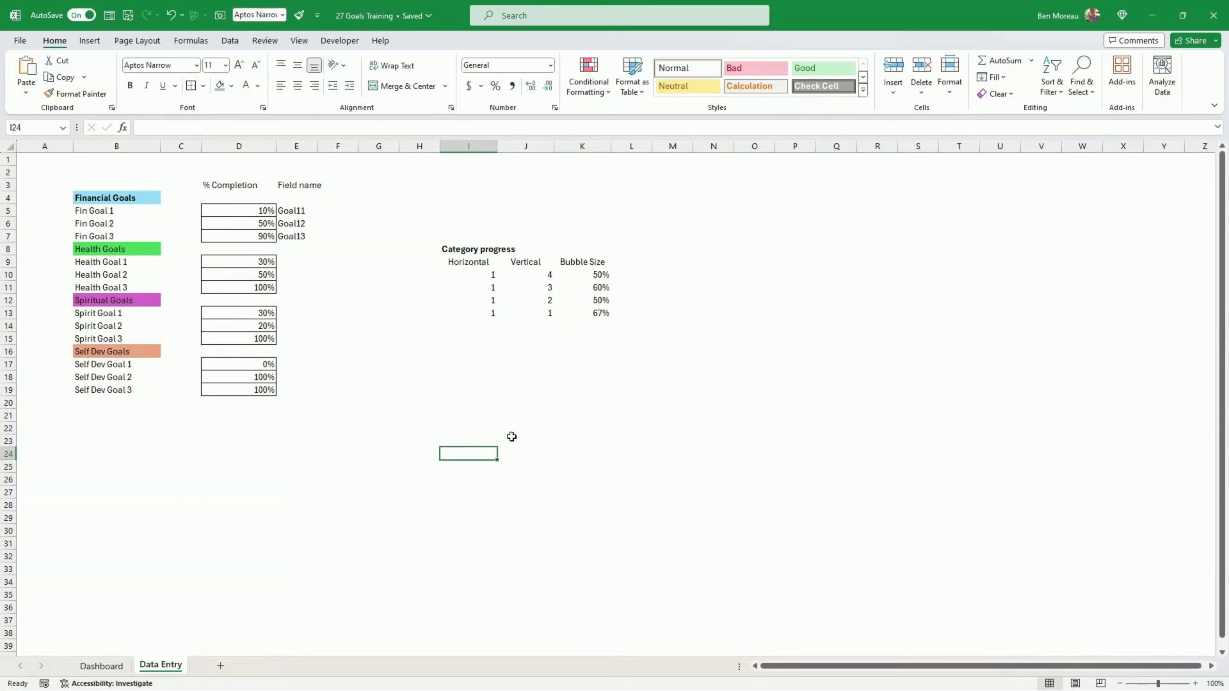
Insert a 2-D bubble chart from I10:K13, make it taller and place it just below the Category progress table.
drag(474, 277, 581, 312)
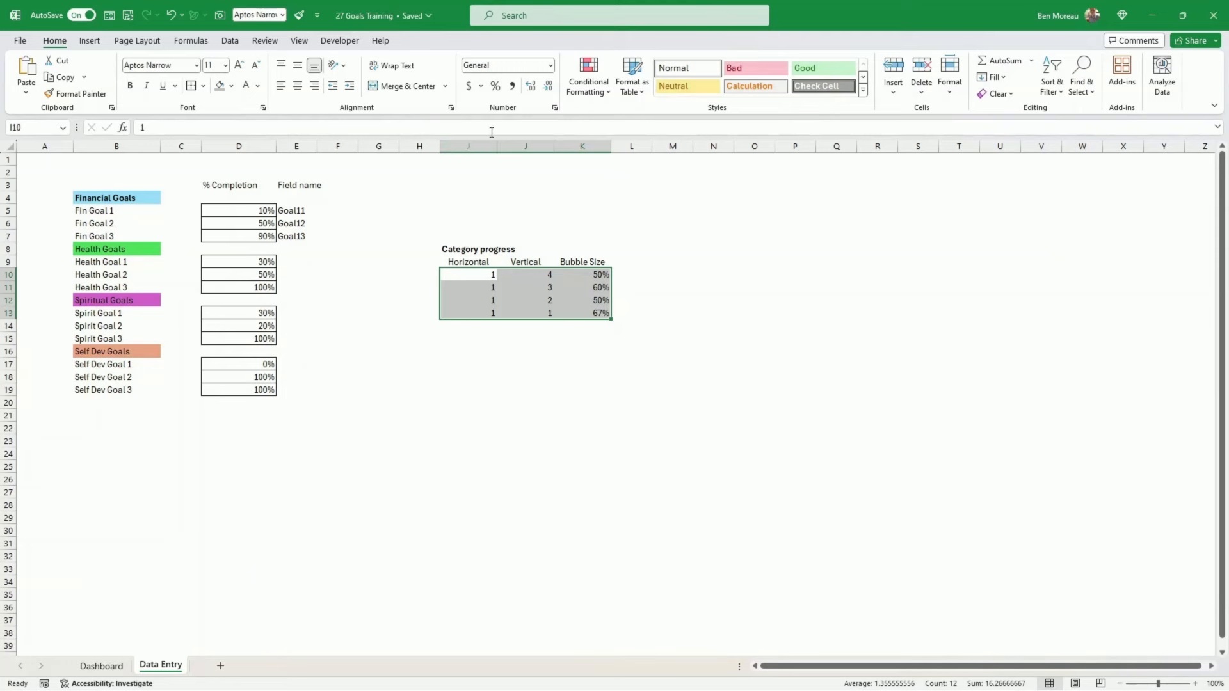
click(89, 40)
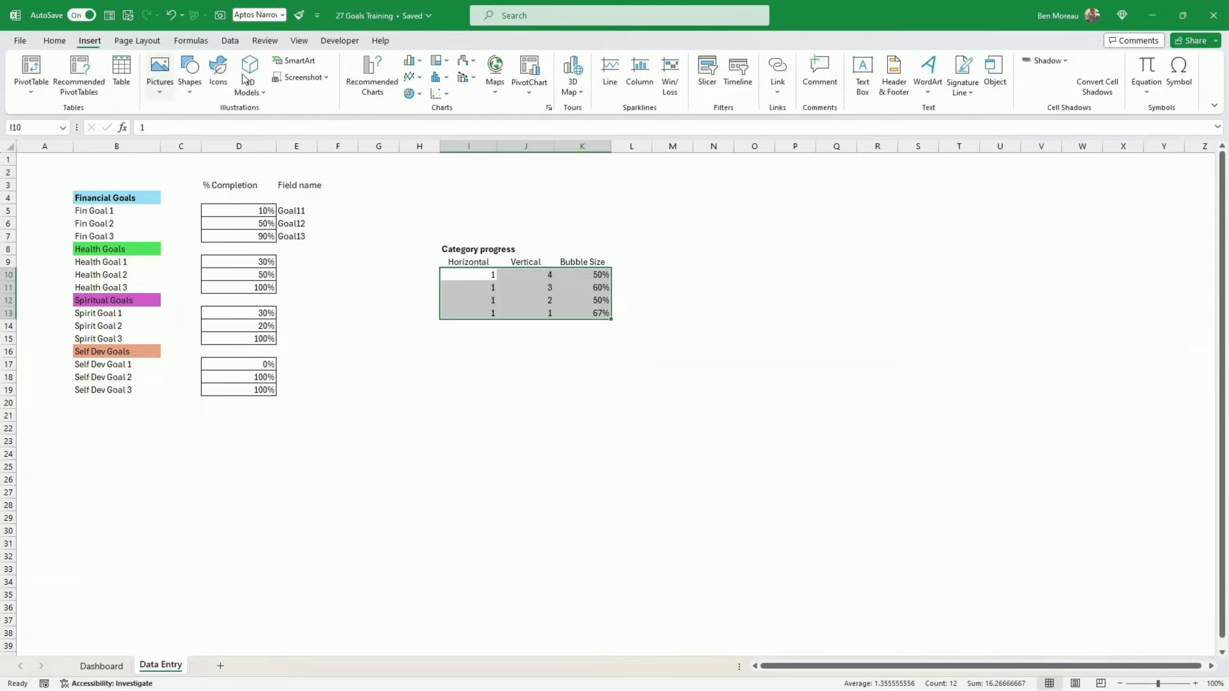
click(440, 93)
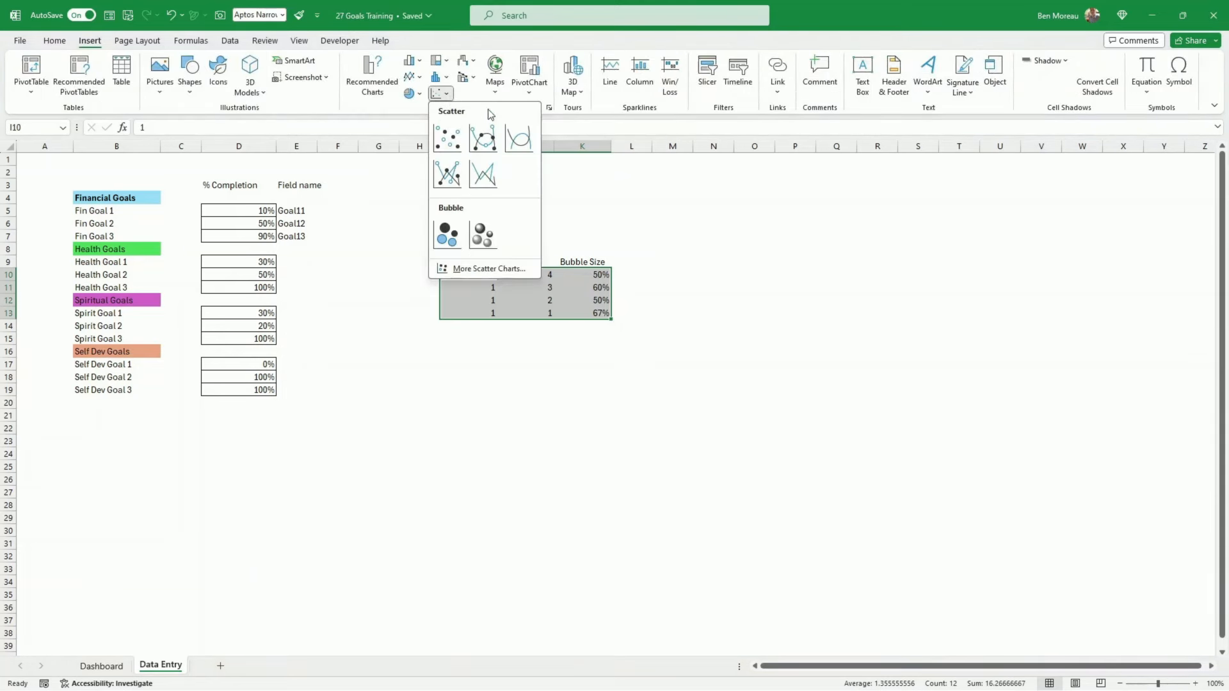
click(448, 238)
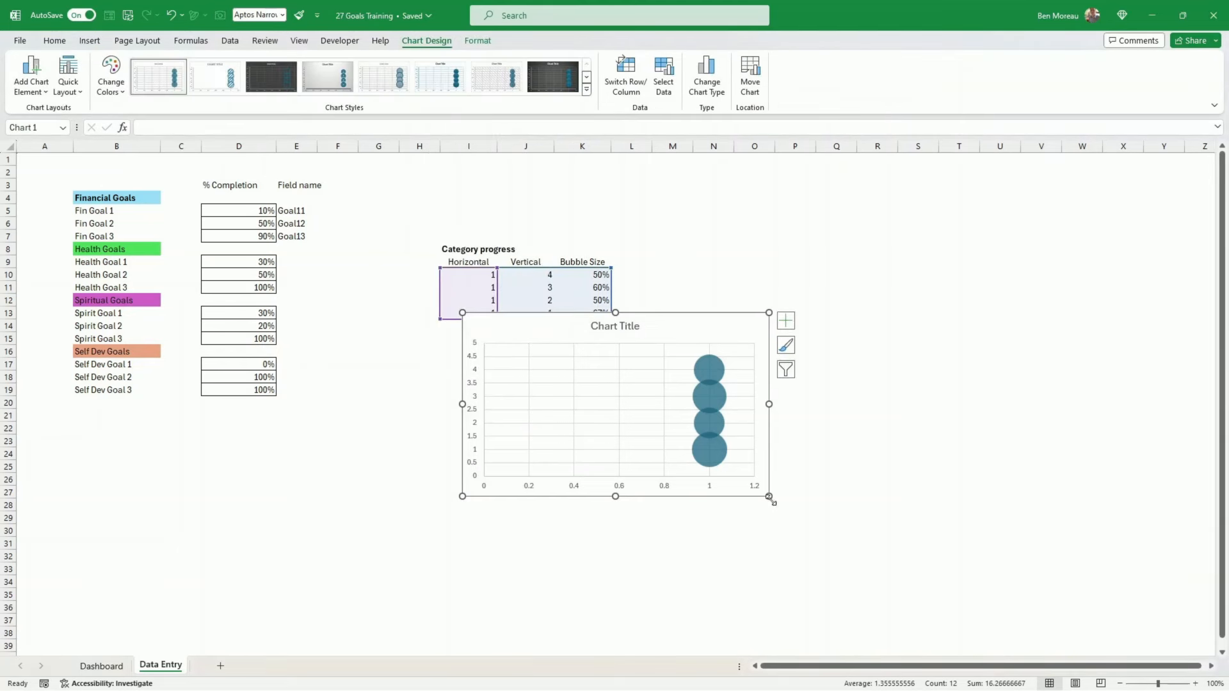
drag(770, 498, 759, 537)
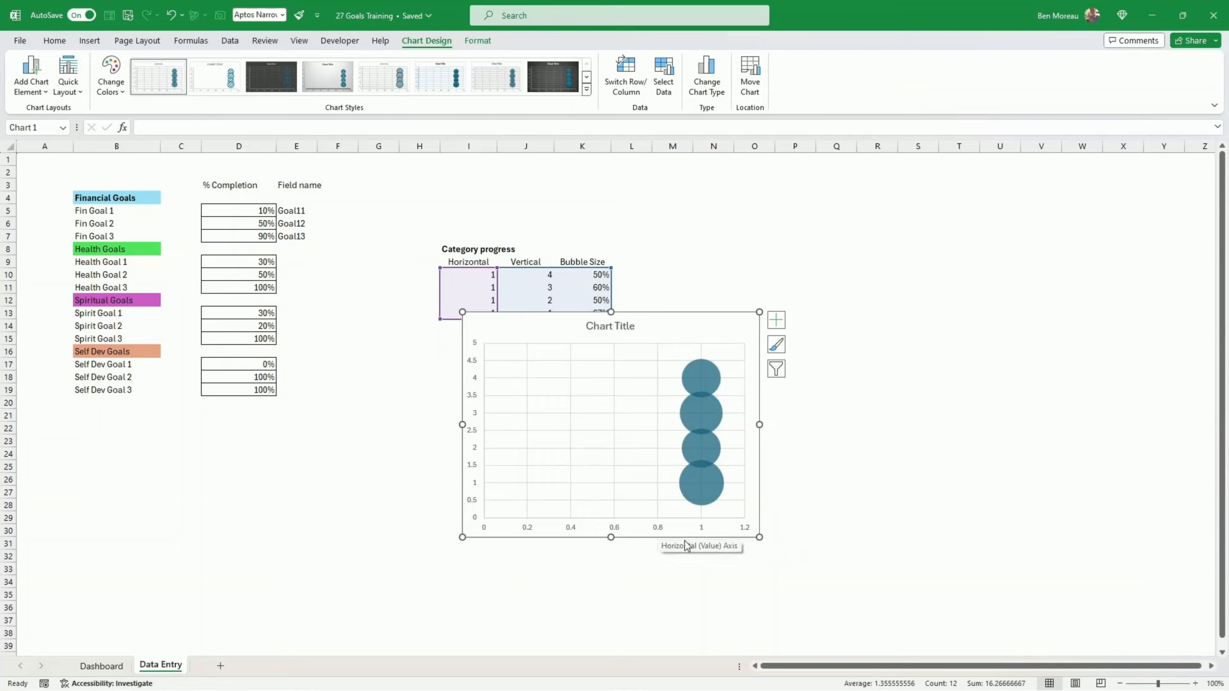
drag(684, 541, 678, 551)
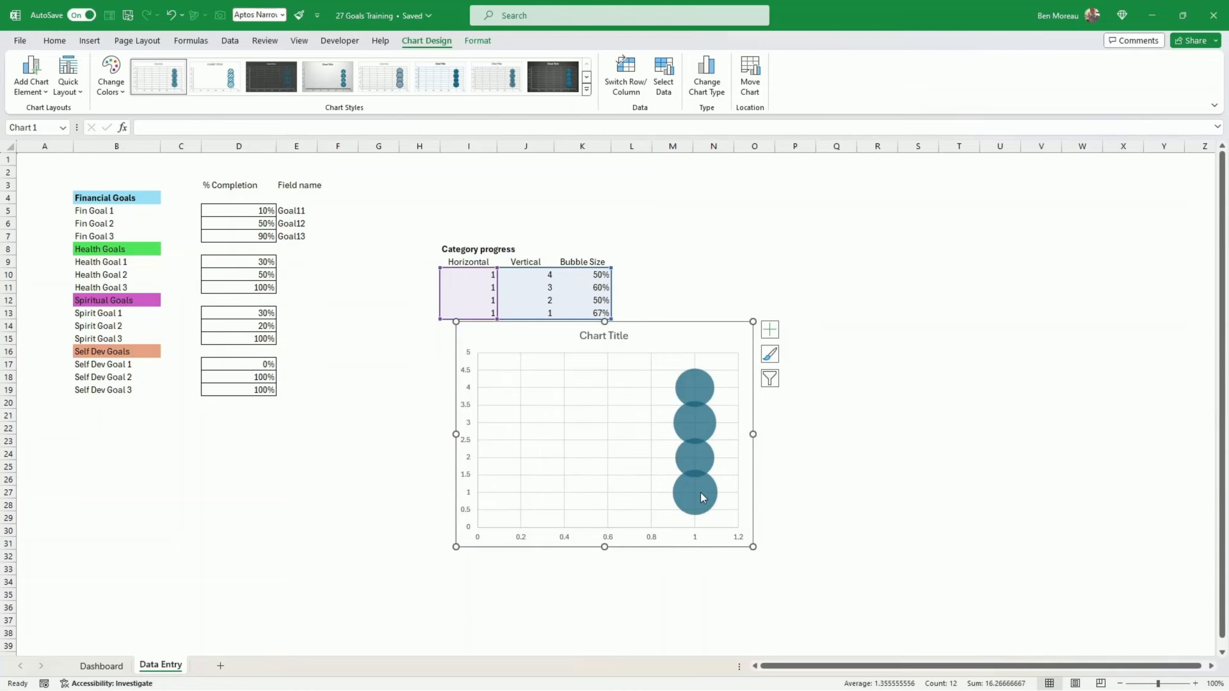
Add data labels to the bubble series in the chart.
mouse_move(702, 499)
click(698, 497)
right_click(698, 496)
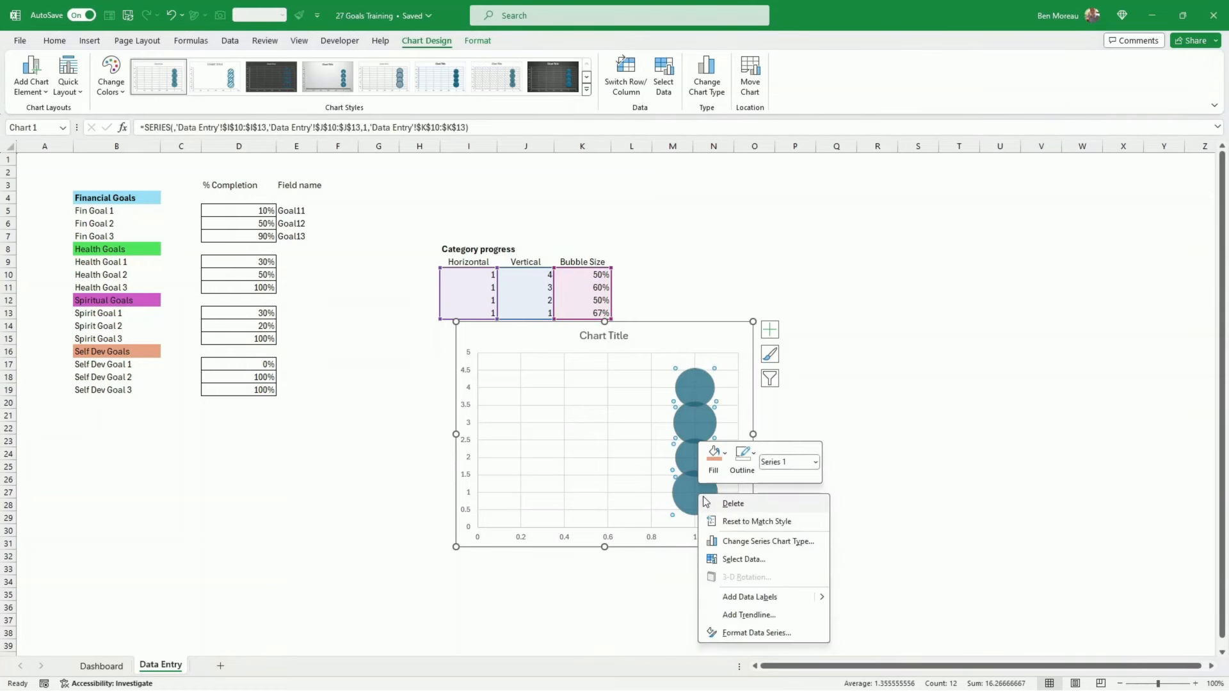
key(Escape)
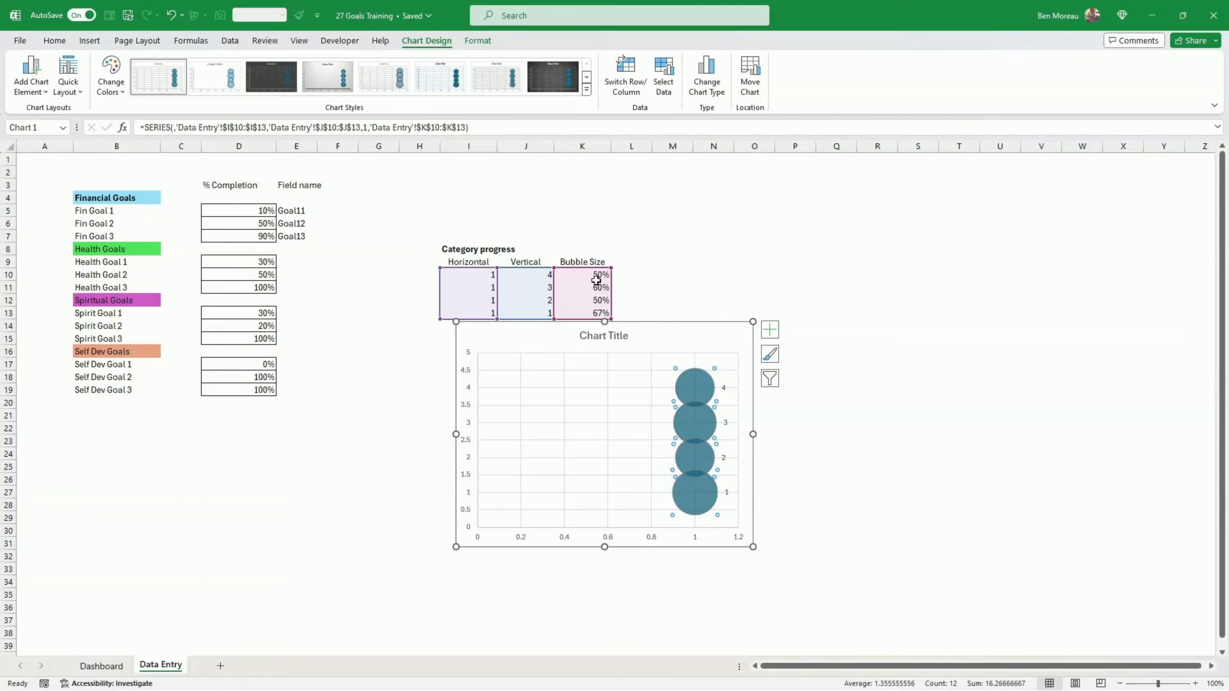
Reshape the bubble chart into a tall, narrow frame beside the Category progress table, spanning about columns M to P and rows 7 to 31.
drag(605, 546, 604, 585)
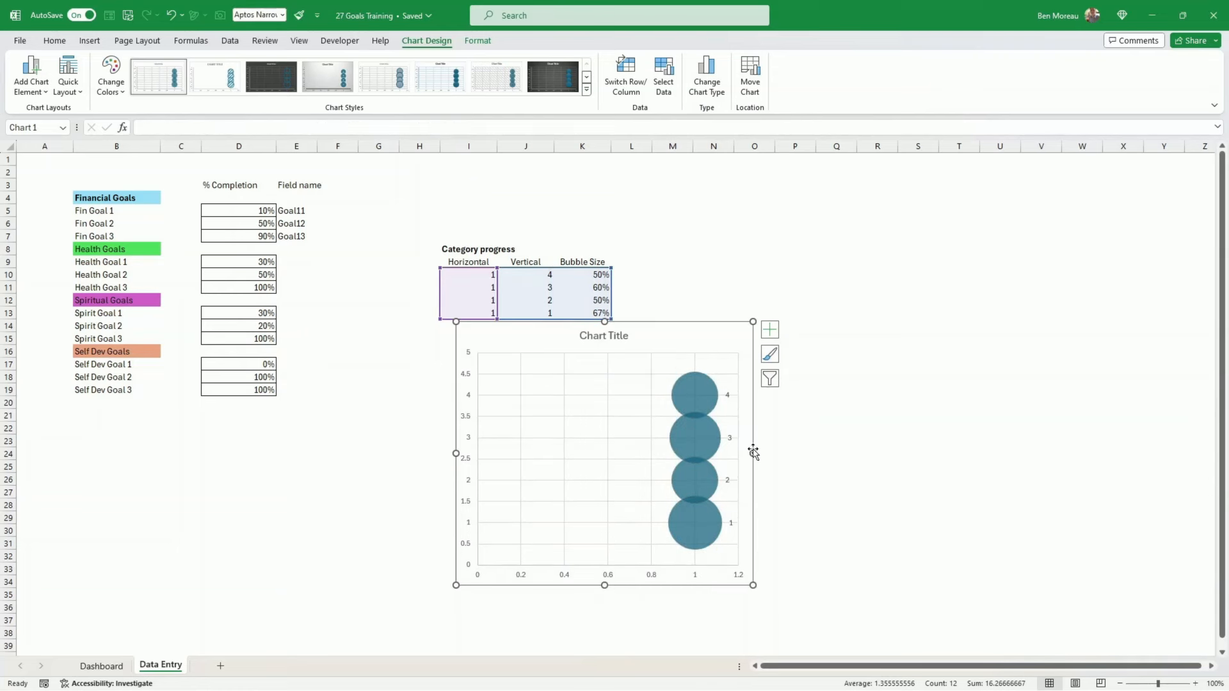
drag(753, 452, 619, 453)
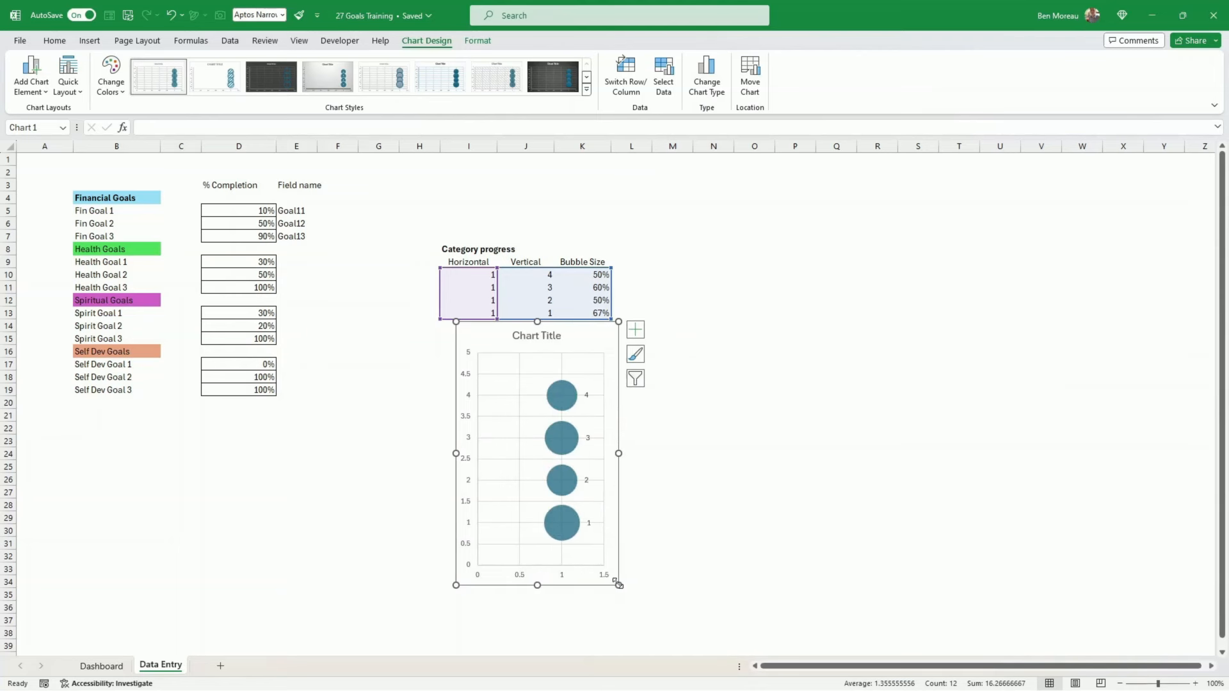
drag(618, 585, 620, 599)
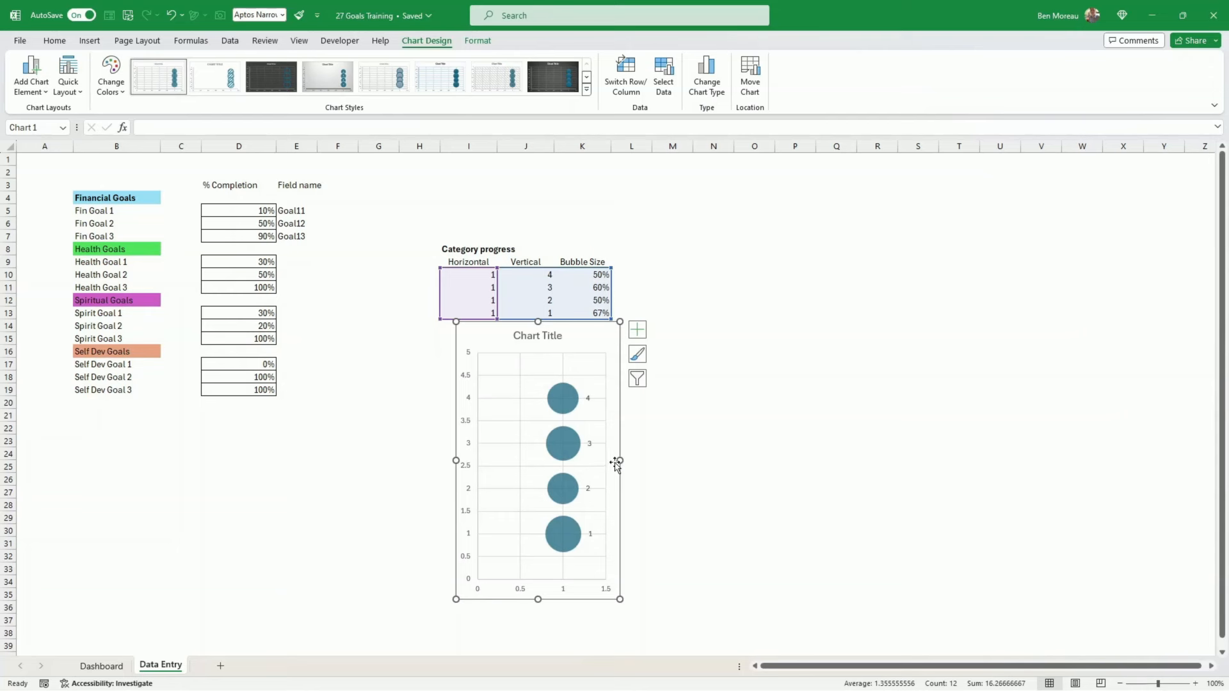
drag(619, 461, 578, 462)
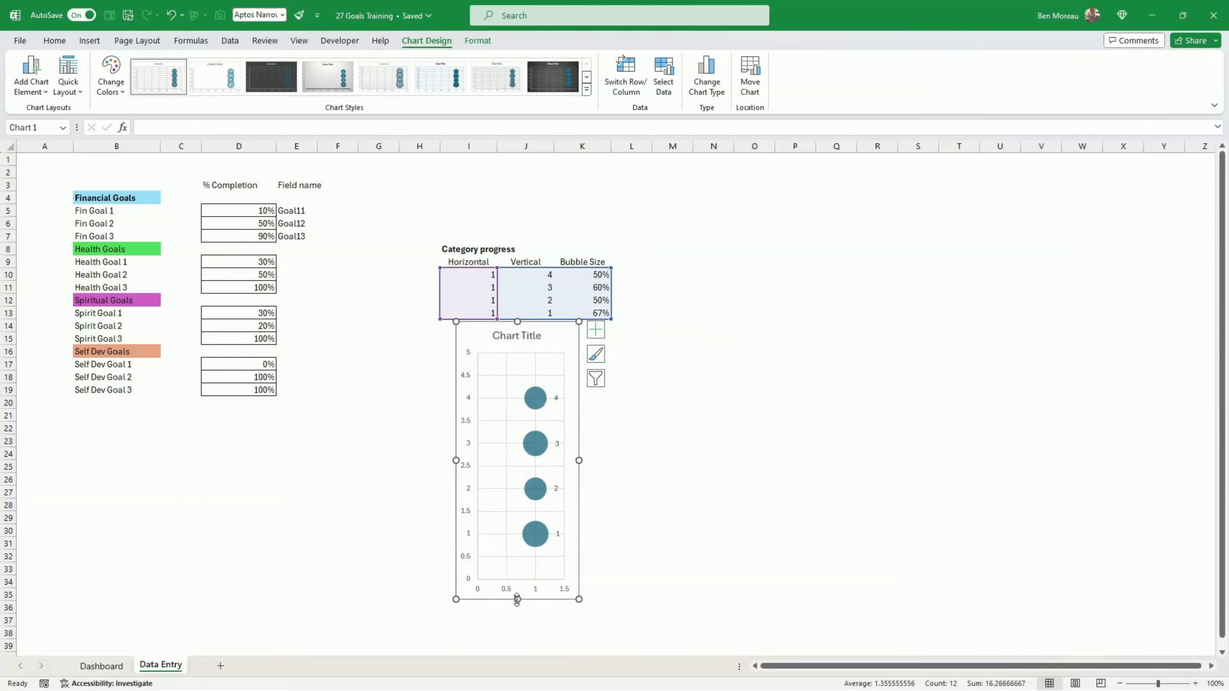
drag(517, 600, 760, 539)
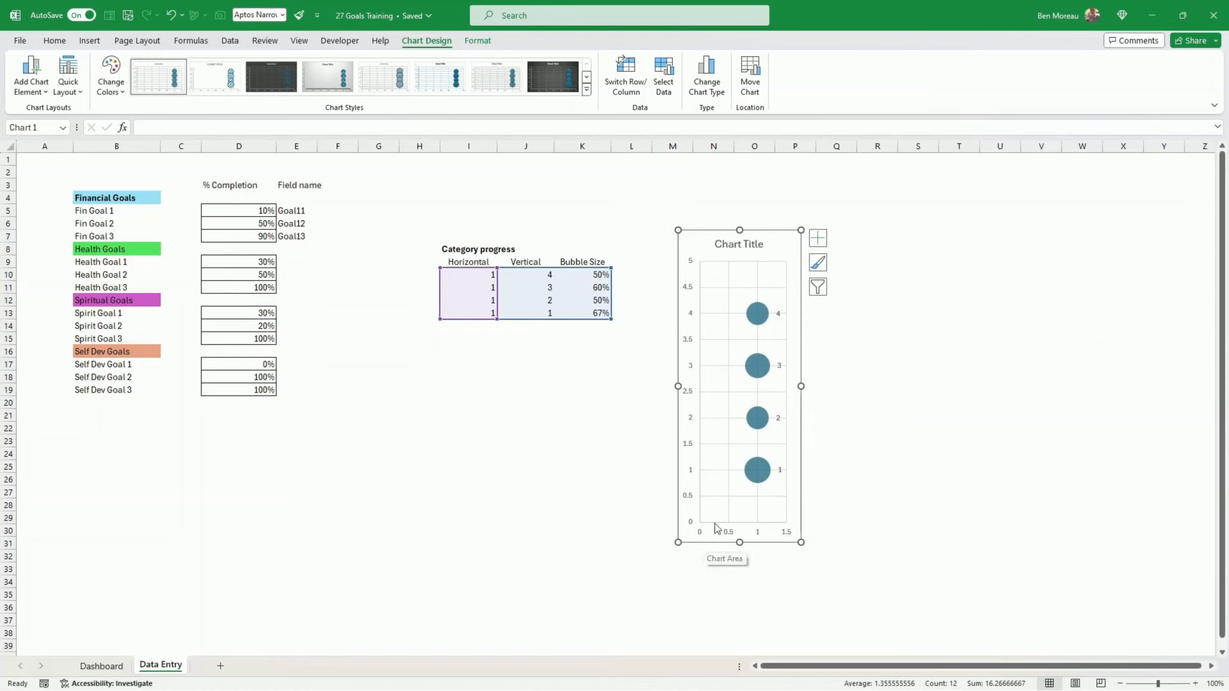
drag(801, 386, 829, 385)
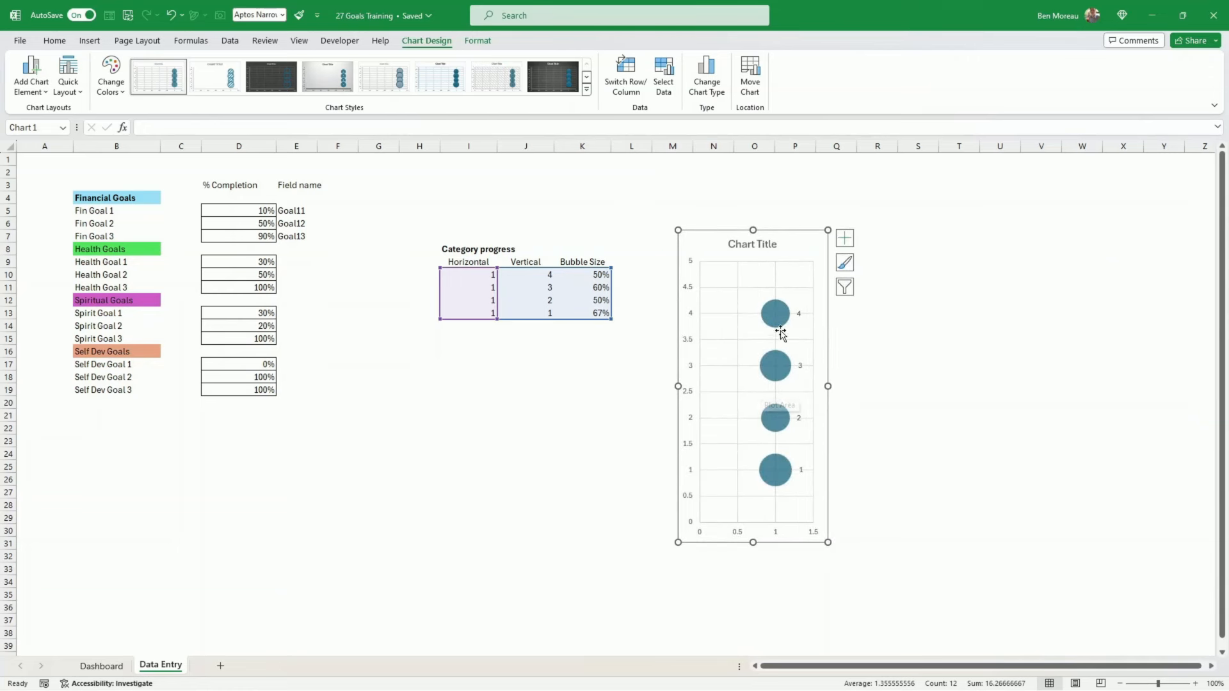
Set the completion of Health Goal 1 and Health Goal 2 to 0% and of Health Goal 3 to 10%.
click(238, 272)
text(0)
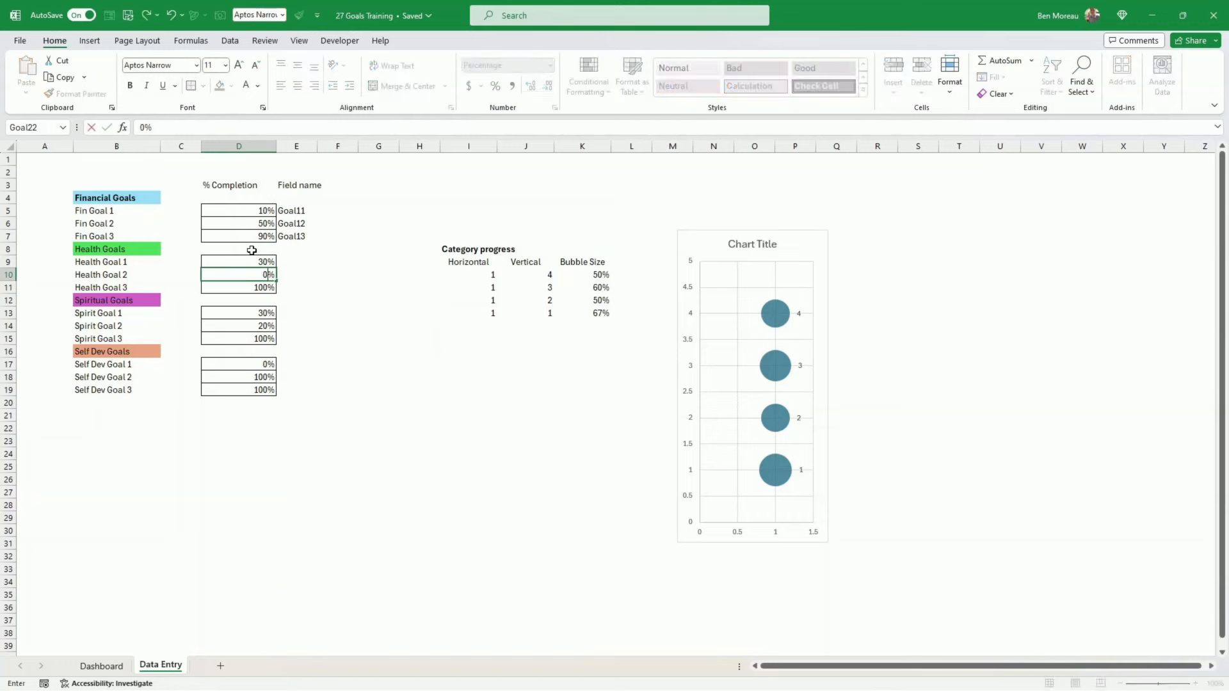
key(Up)
text(0)
key(Down)
key(Down)
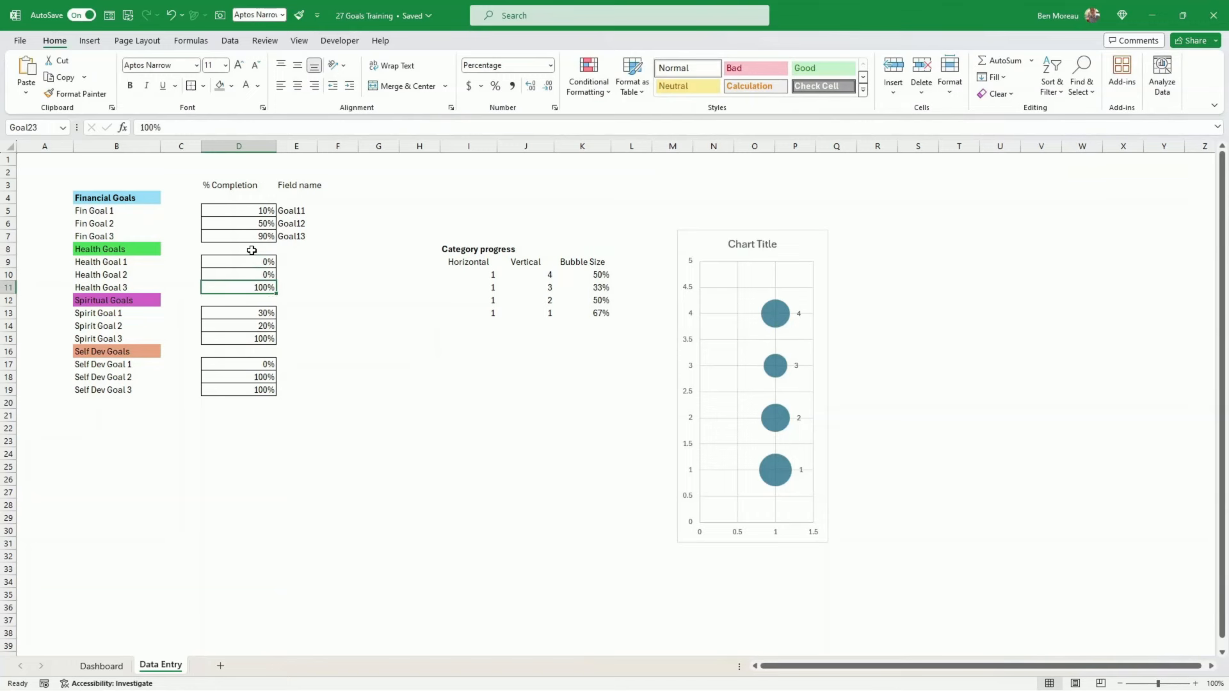
text(10)
key(Return)
key(Up)
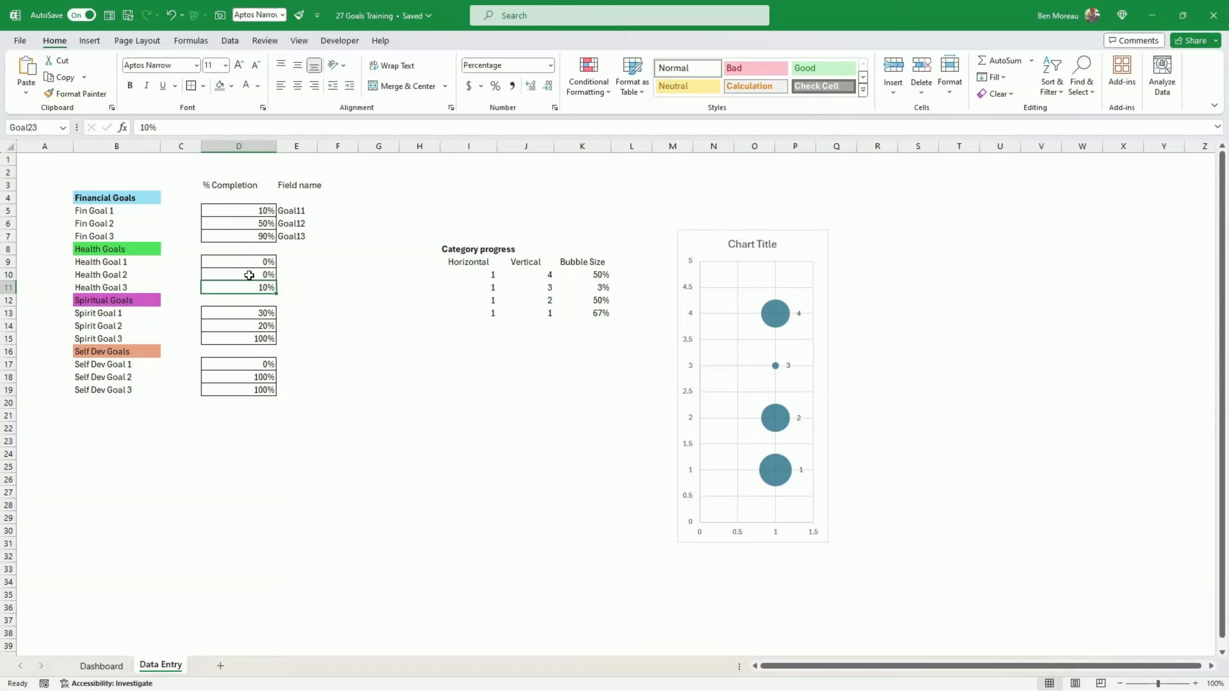
Enter 100% in cell I16 below the Category progress table.
click(677, 403)
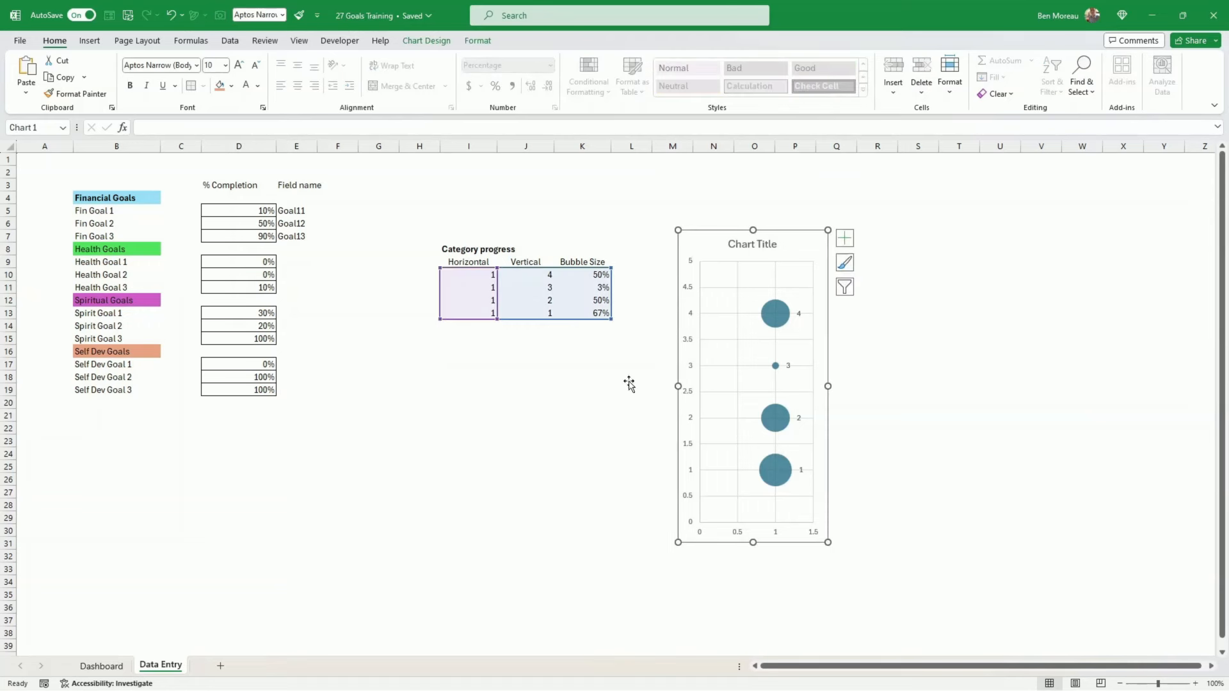
key(Escape)
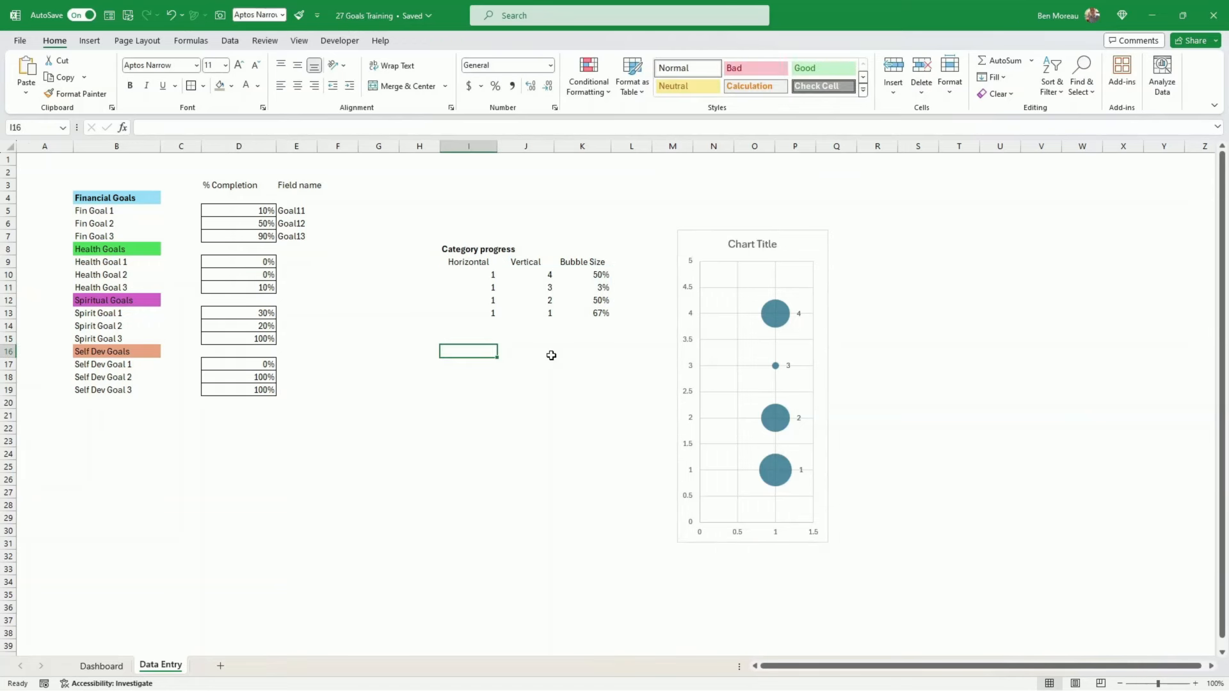
text(100)
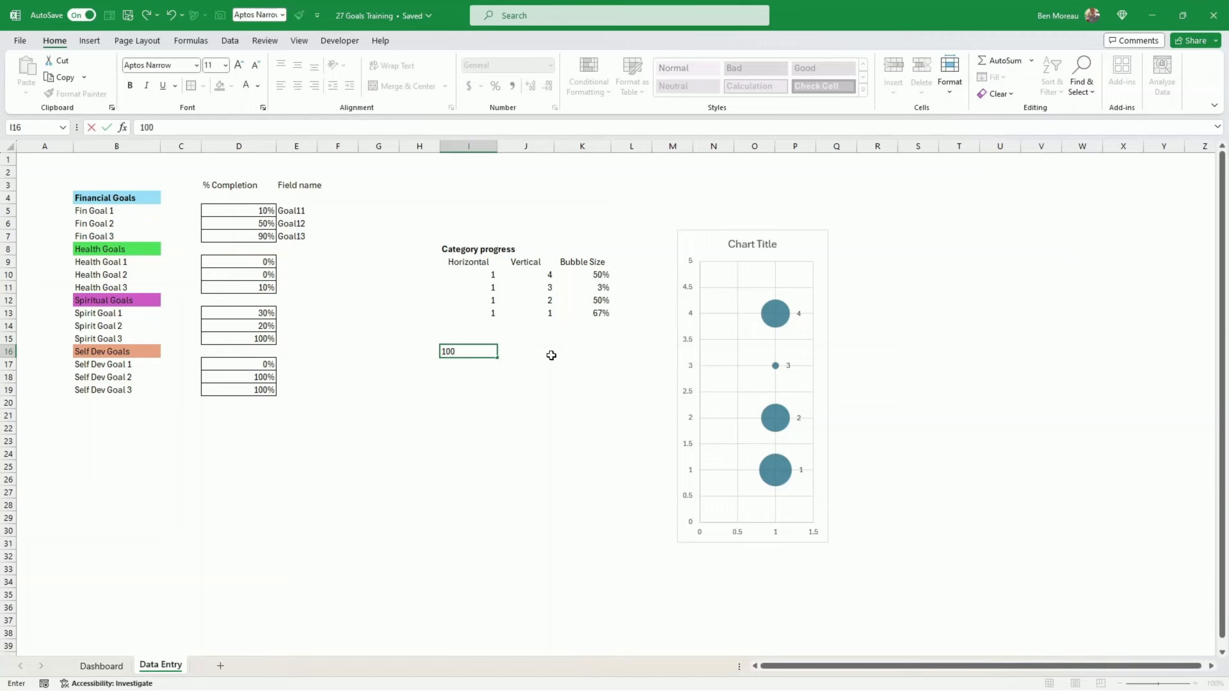
key(Return)
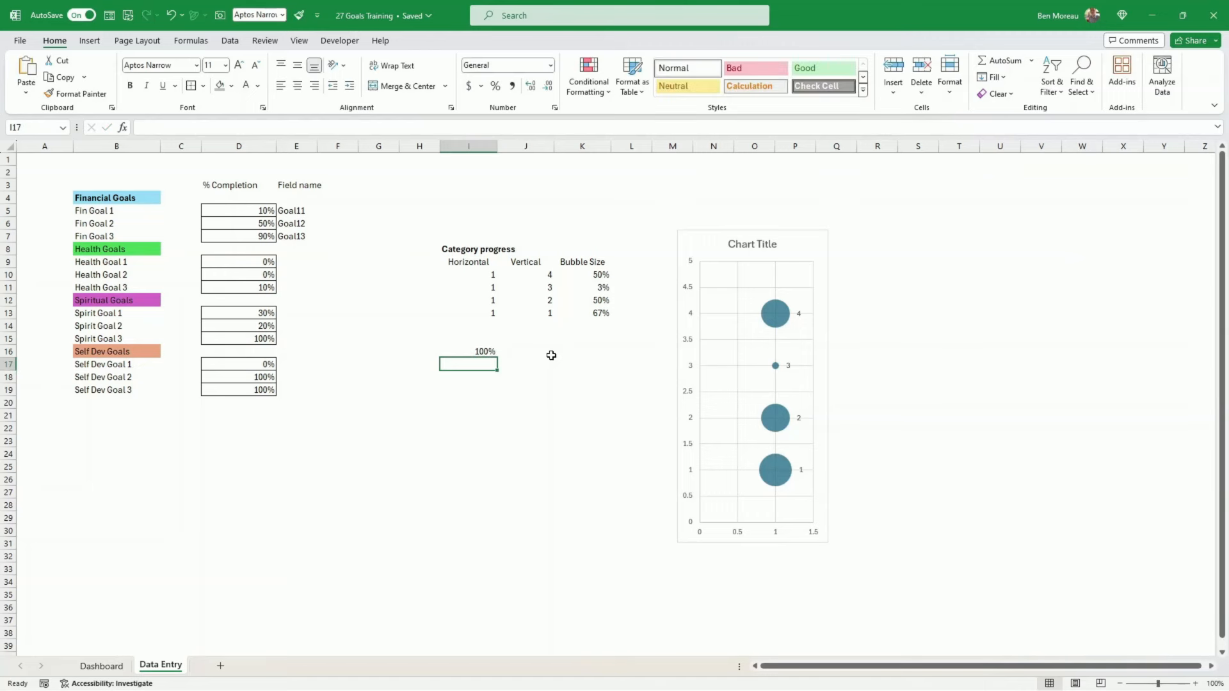
Copy the 100% value from I16 into cells I17 to I19.
key(ctrl+c)
key(ctrl+v)
key(Up)
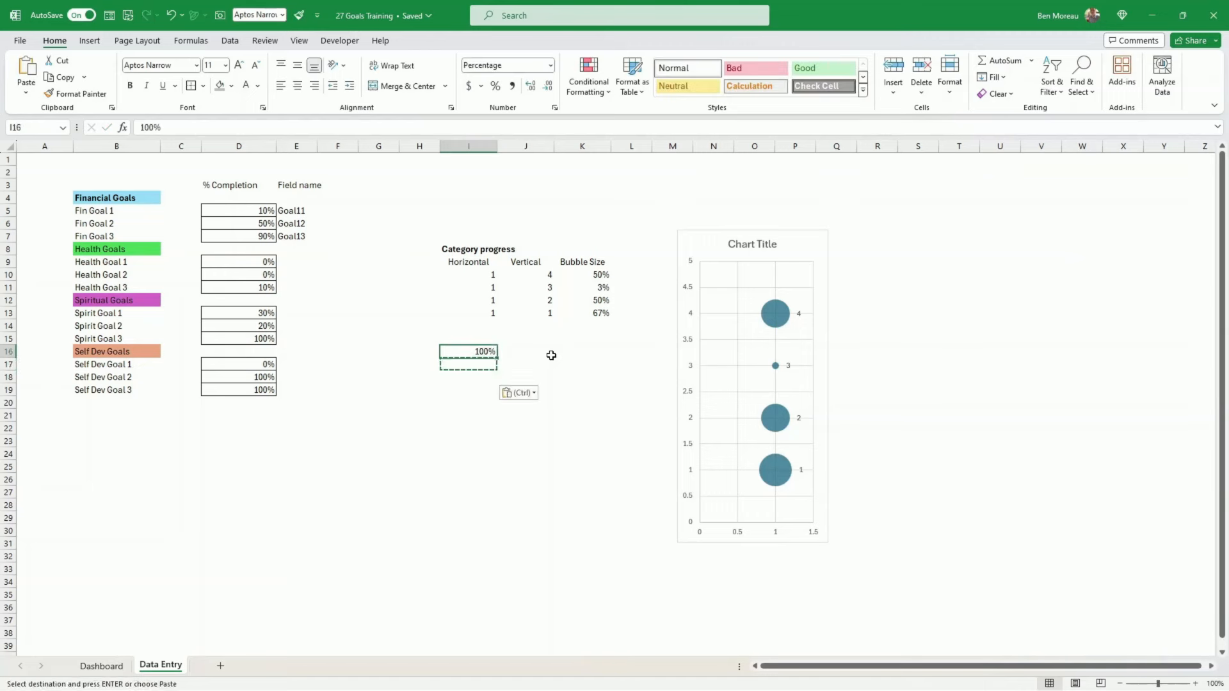
key(ctrl+c)
key(Down)
key(ctrl+v)
key(Down)
key(ctrl+v)
key(Down)
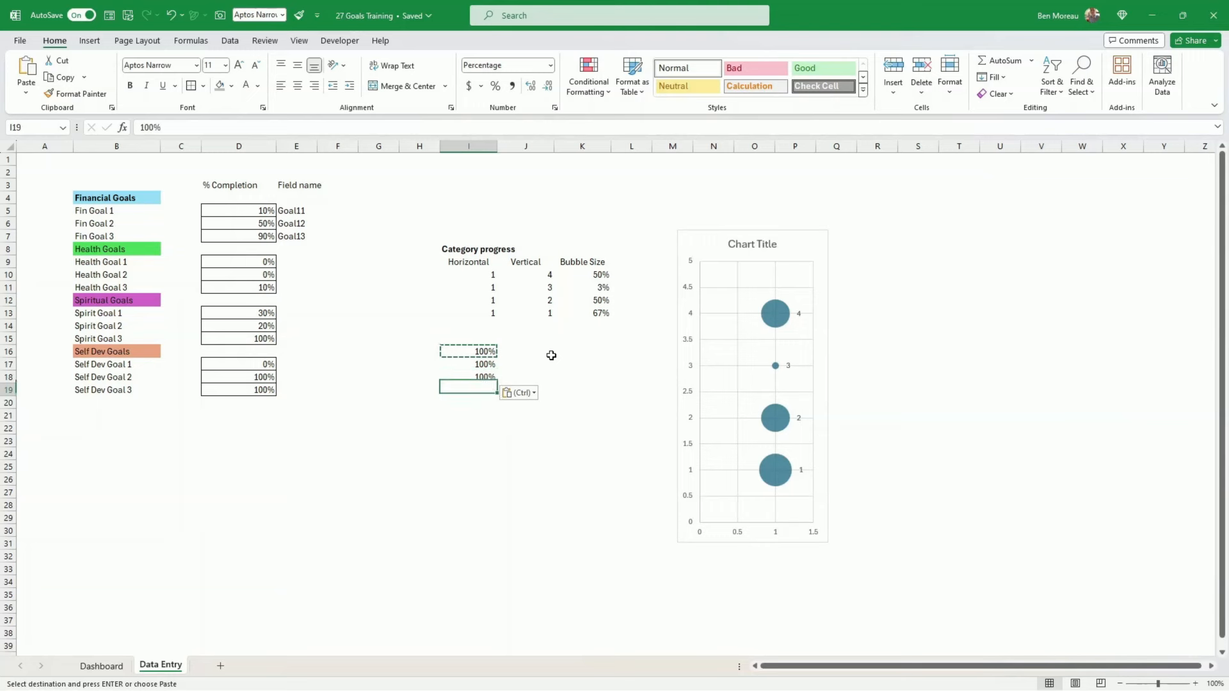
key(ctrl+v)
Add a second series to the bubble chart with X values from I10:I13 and Y values from J10:J13.
click(733, 377)
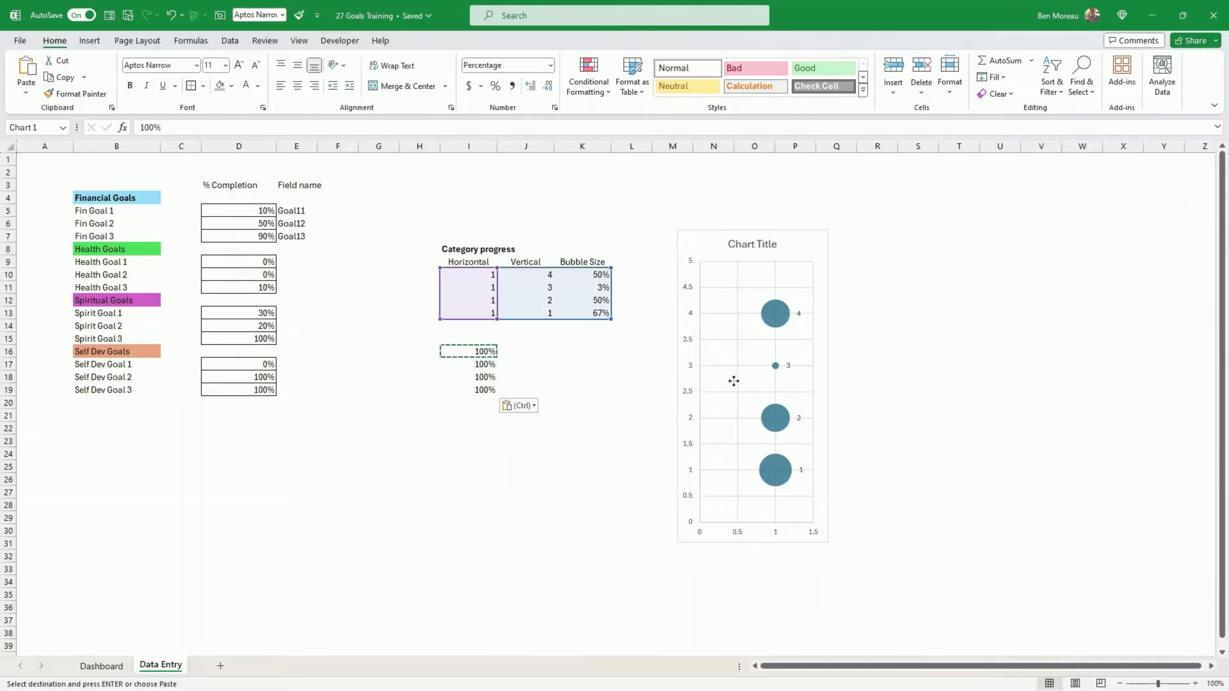
right_click(730, 379)
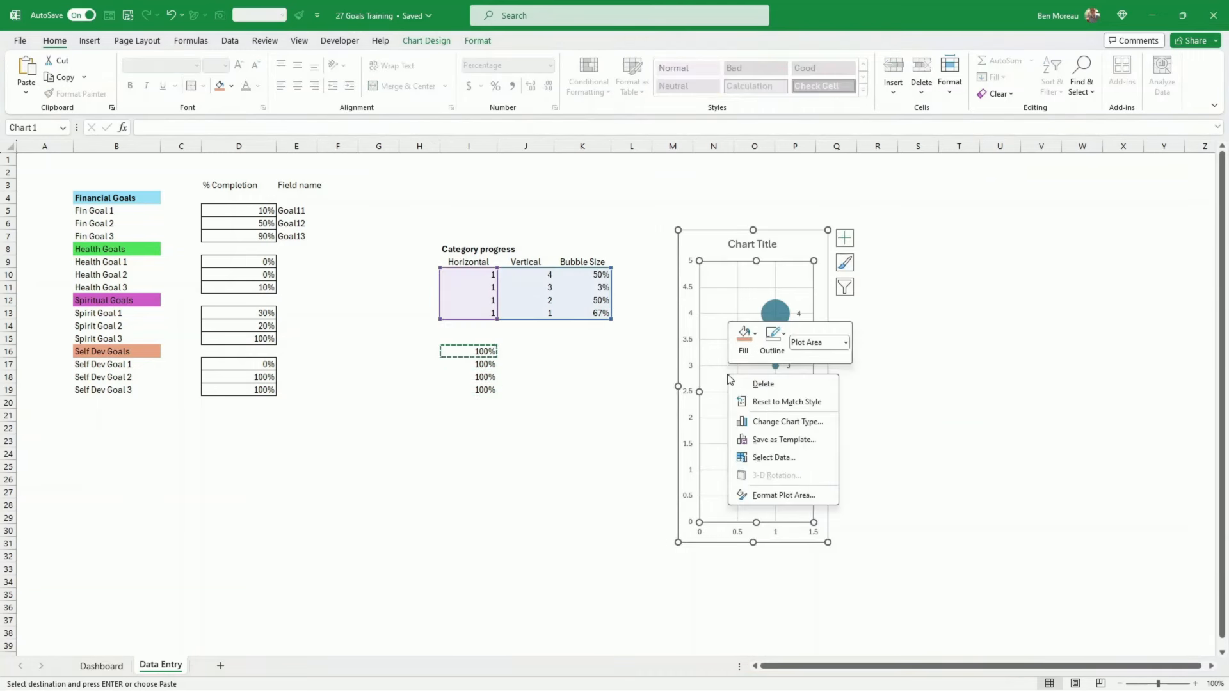
click(792, 458)
drag(640, 279, 862, 221)
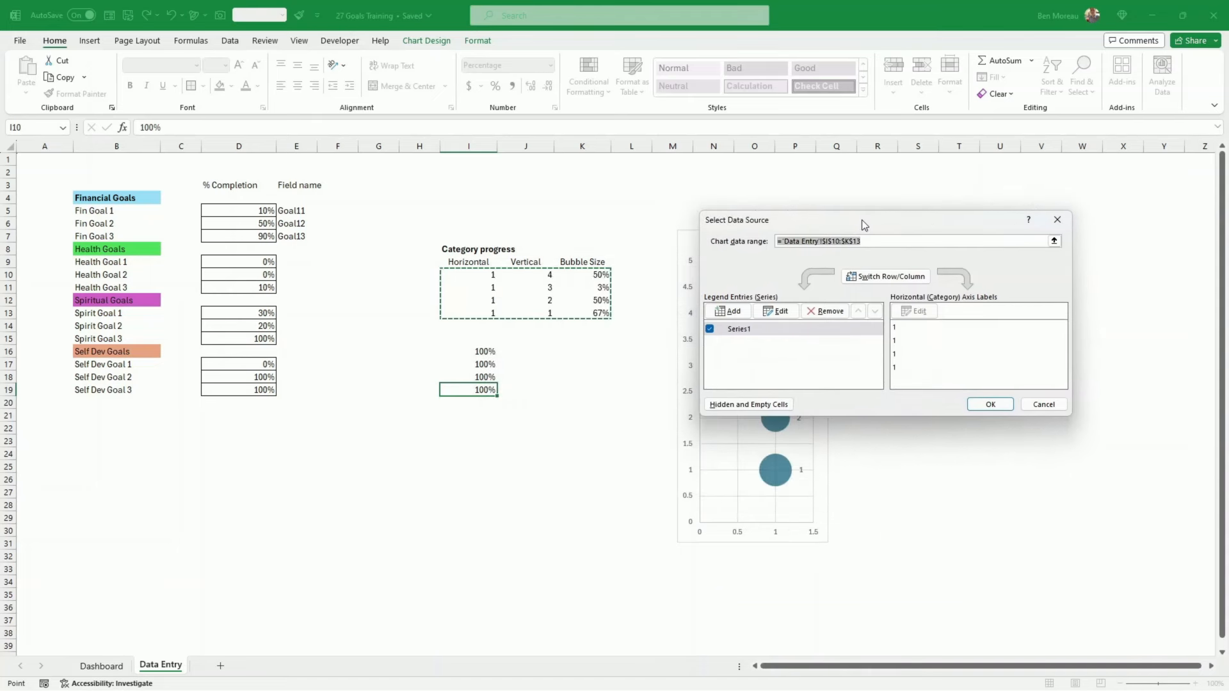
click(730, 312)
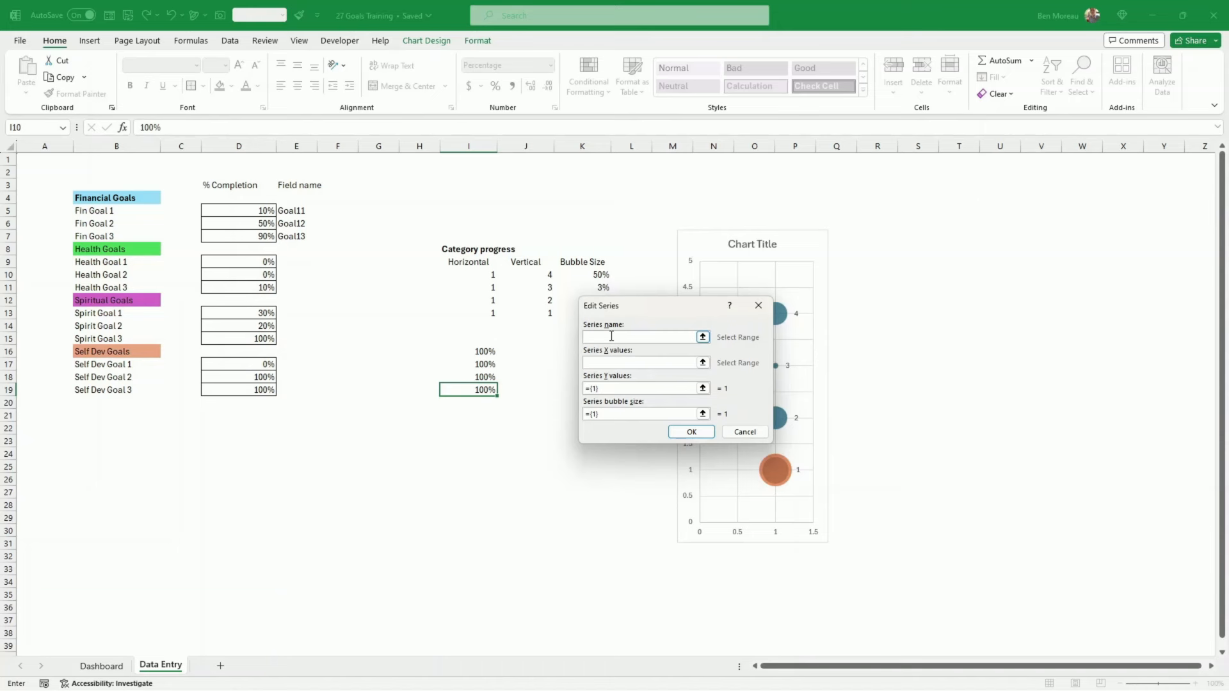
drag(671, 309, 916, 297)
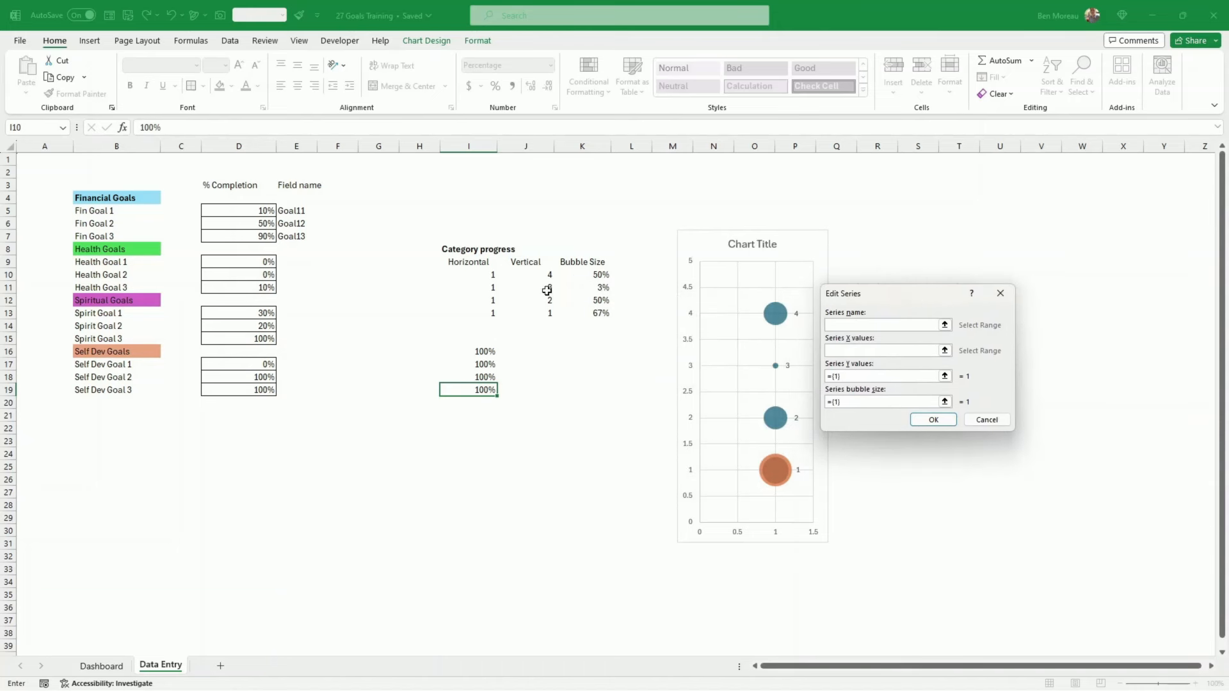
drag(487, 277, 489, 316)
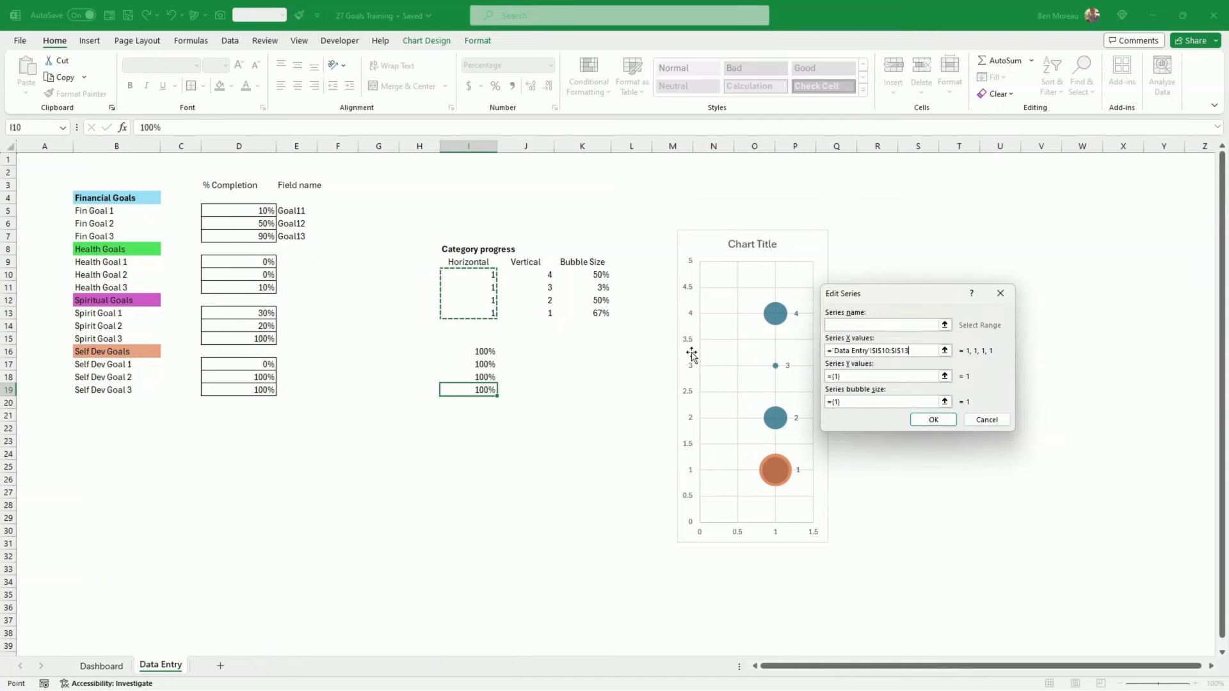
click(859, 379)
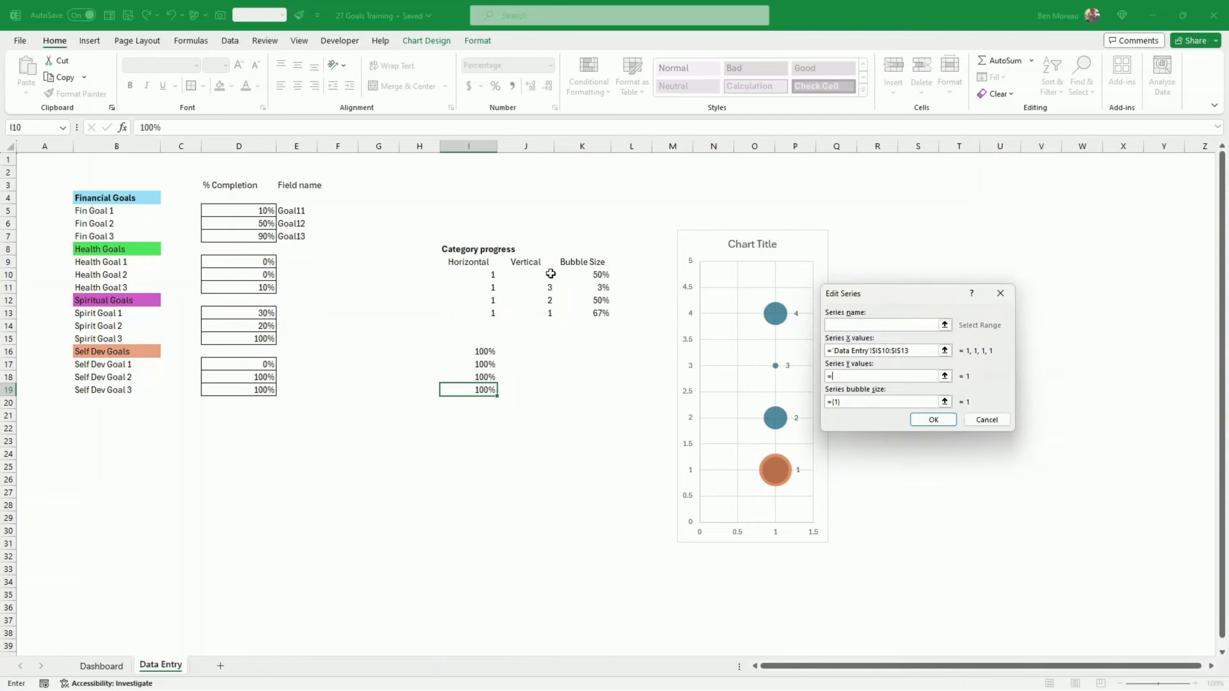
drag(550, 274, 550, 314)
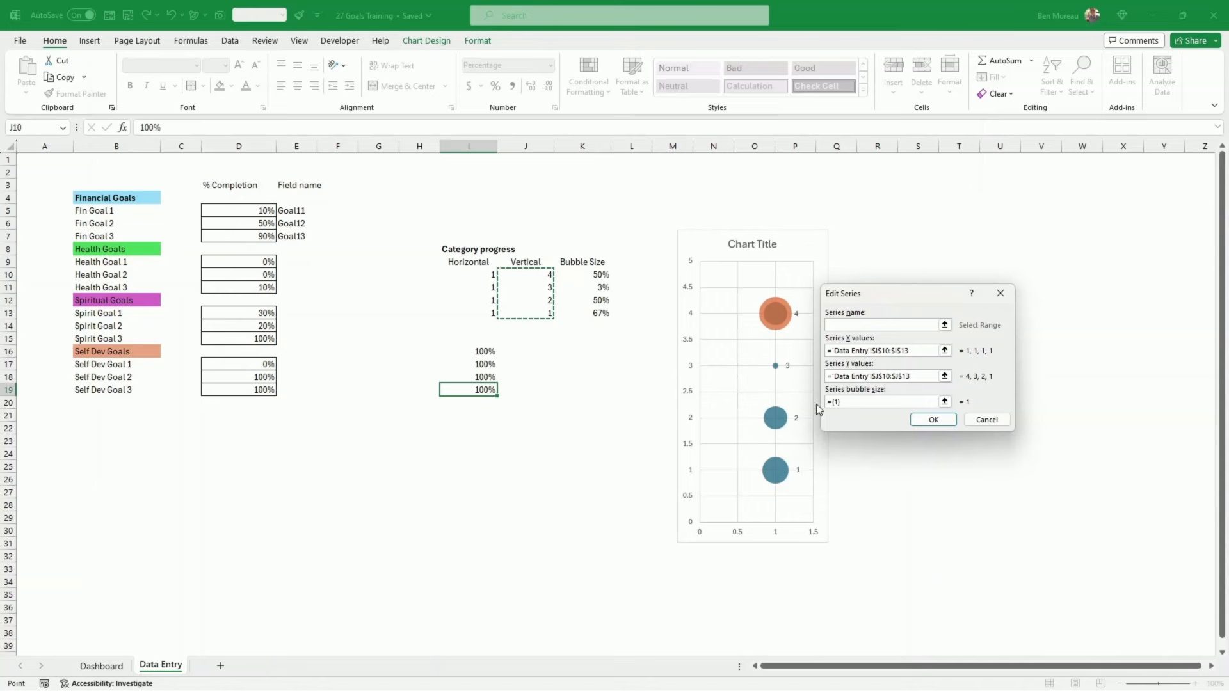
Set the new series' bubble size to I16:I19 and accept the chart's data source changes.
click(846, 402)
click(846, 402)
drag(483, 352, 484, 390)
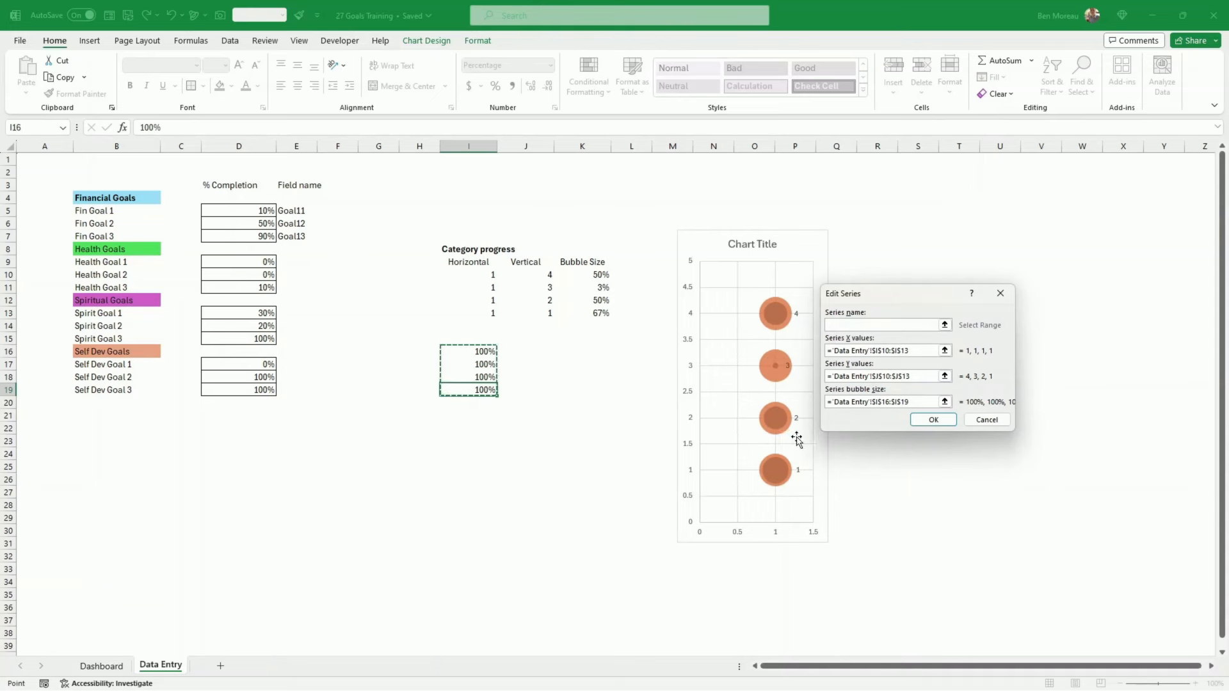
click(936, 420)
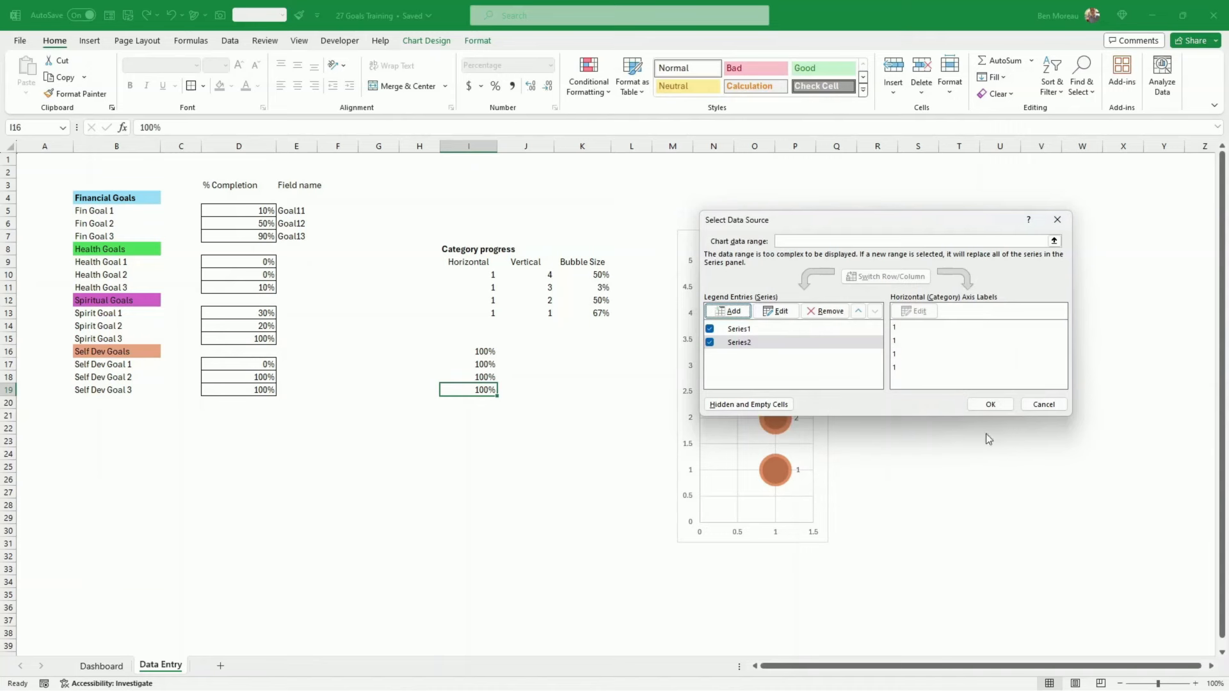
click(989, 405)
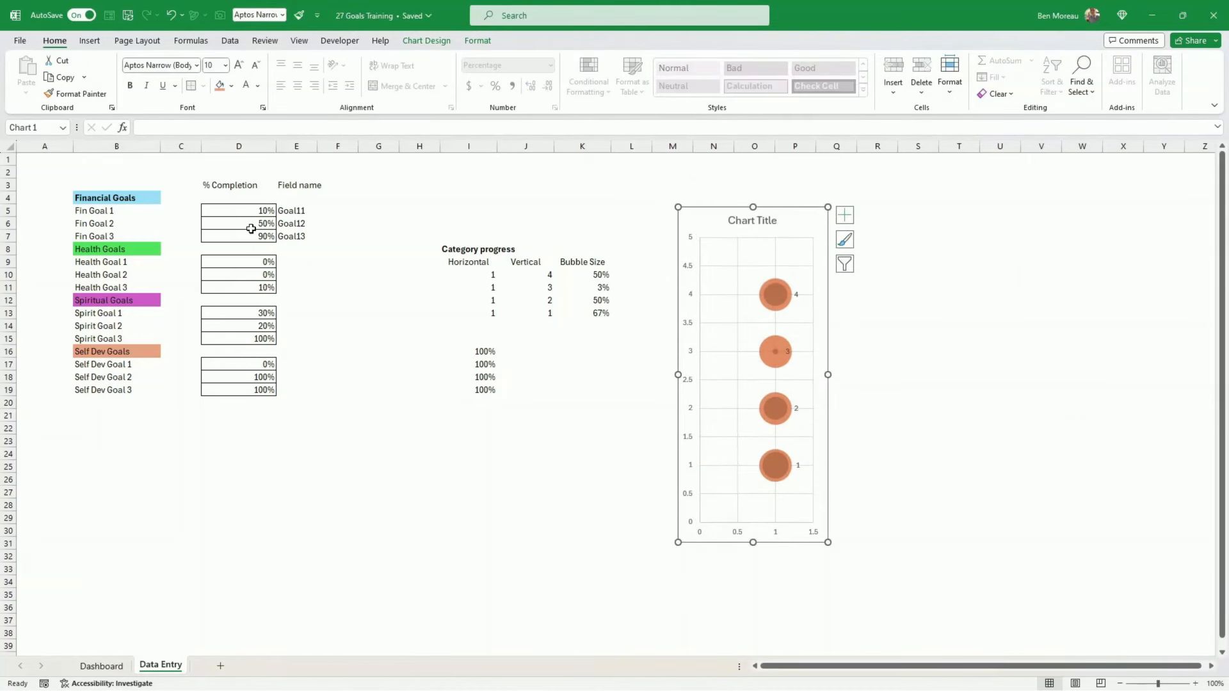
Set the completion of Fin Goal 3 to 50% and nudge the bubble chart slightly upward.
click(254, 232)
text(50)
key(Return)
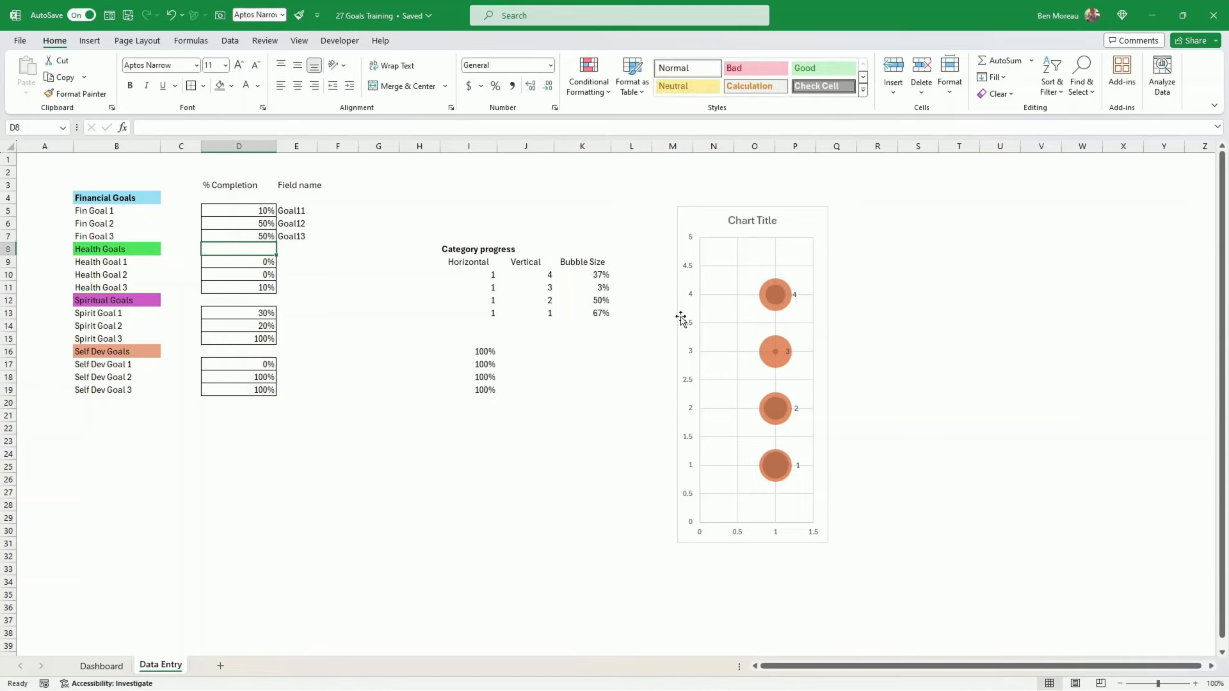
drag(679, 313, 680, 306)
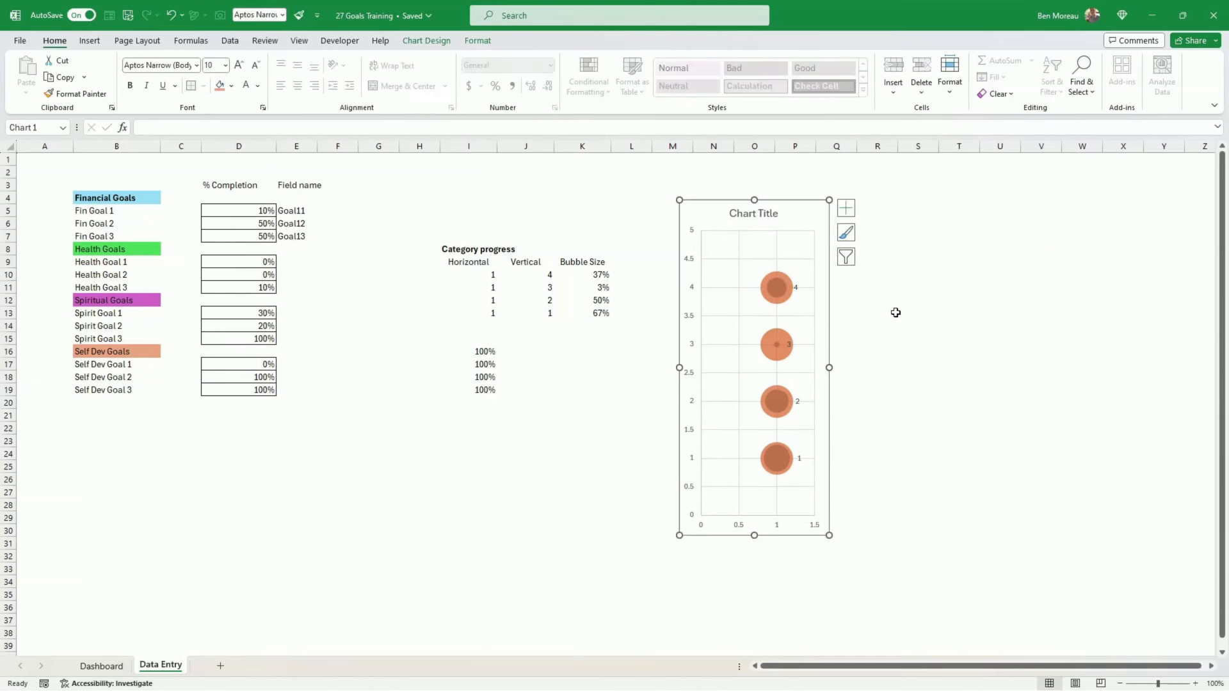
Add data labels to the outer 100% bubble series in the chart.
click(958, 338)
click(778, 288)
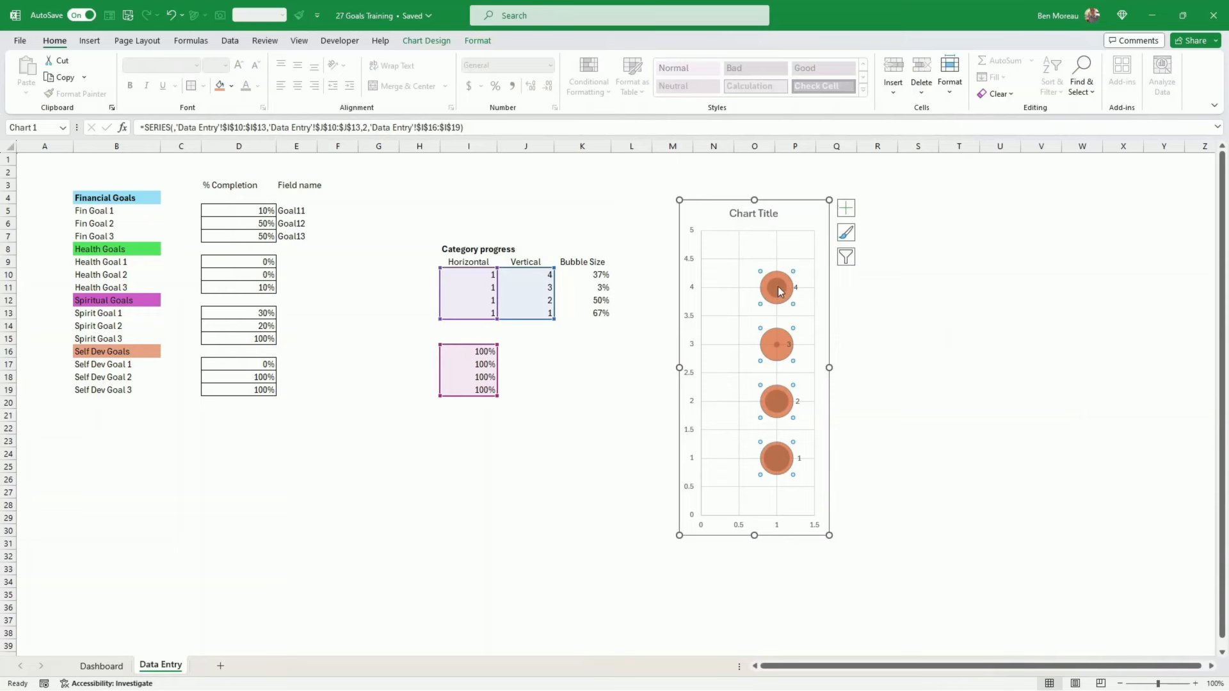
click(779, 290)
click(916, 327)
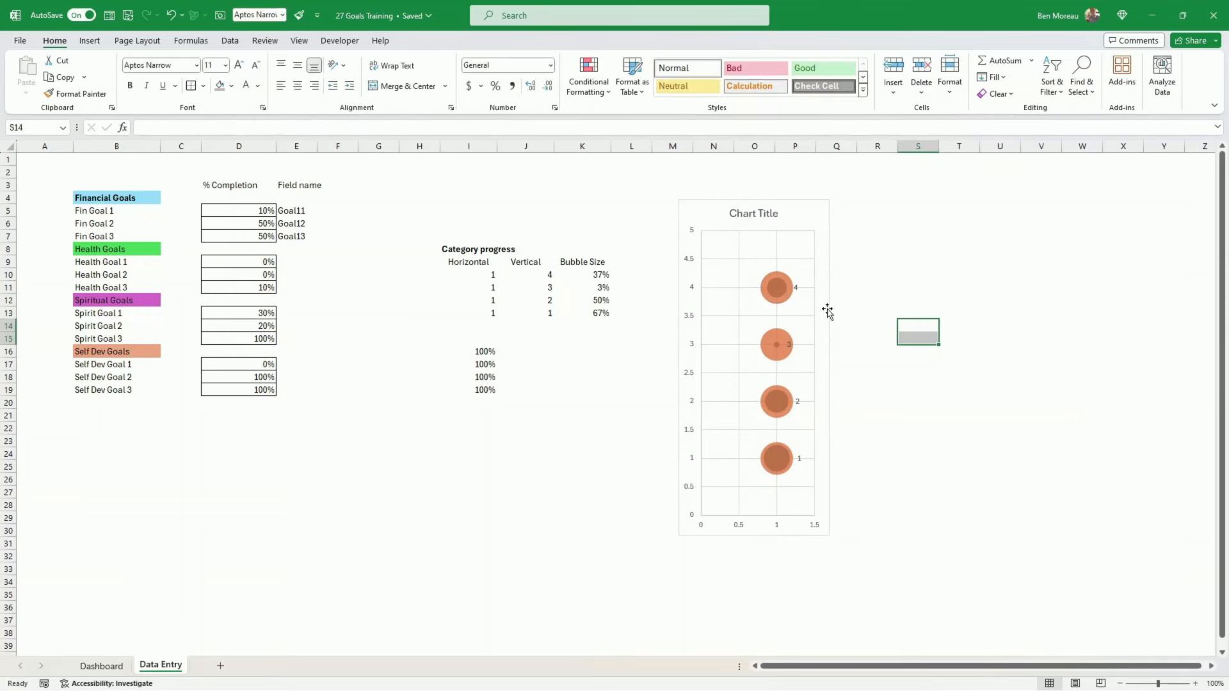
click(779, 288)
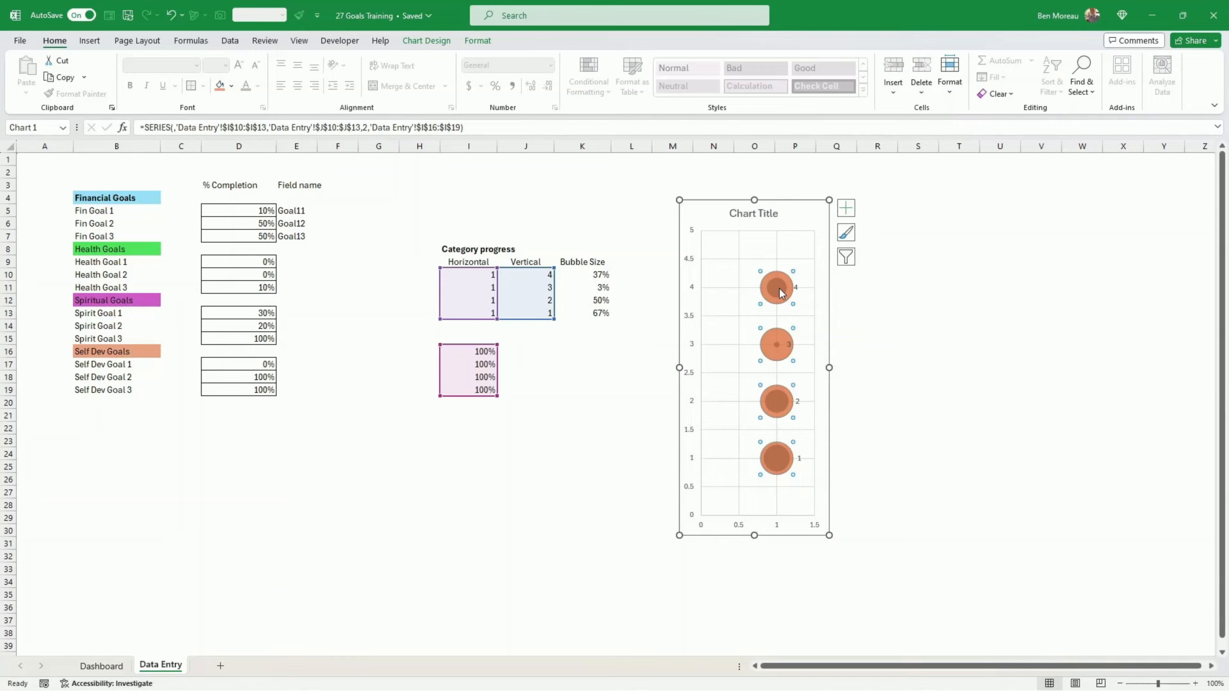
right_click(779, 288)
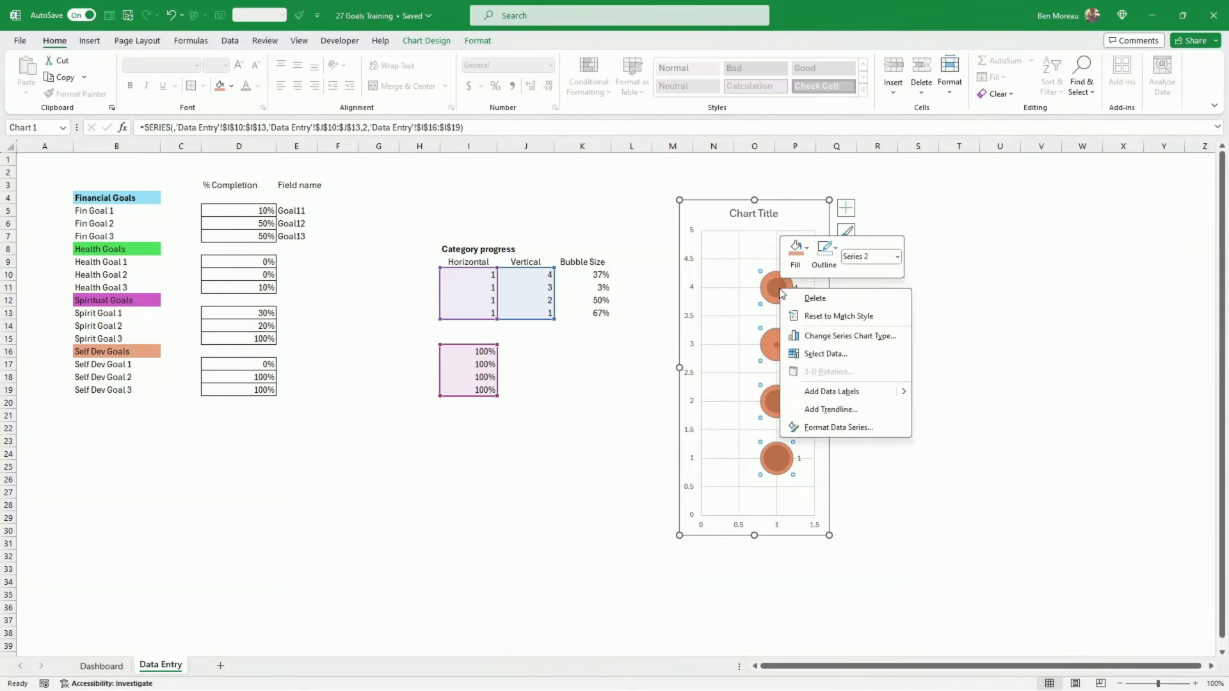
click(824, 397)
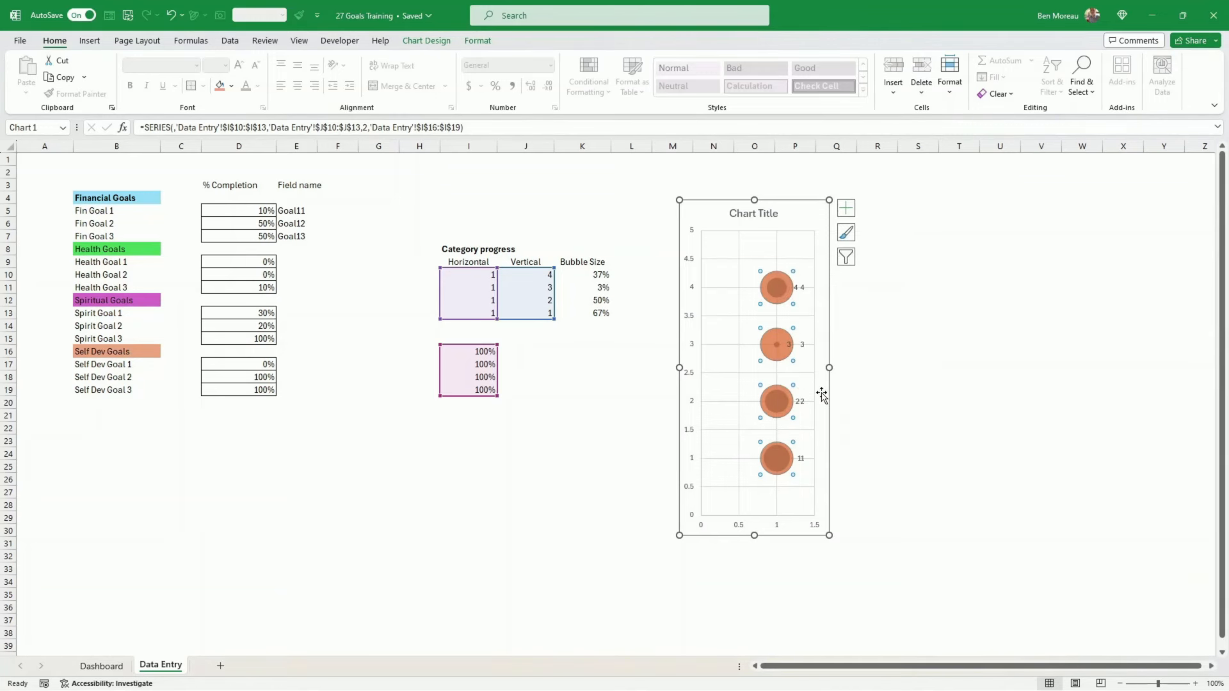
Format the bubble data labels to show the cell values from K10:K13, centred on the bubbles, instead of the Y values.
click(804, 346)
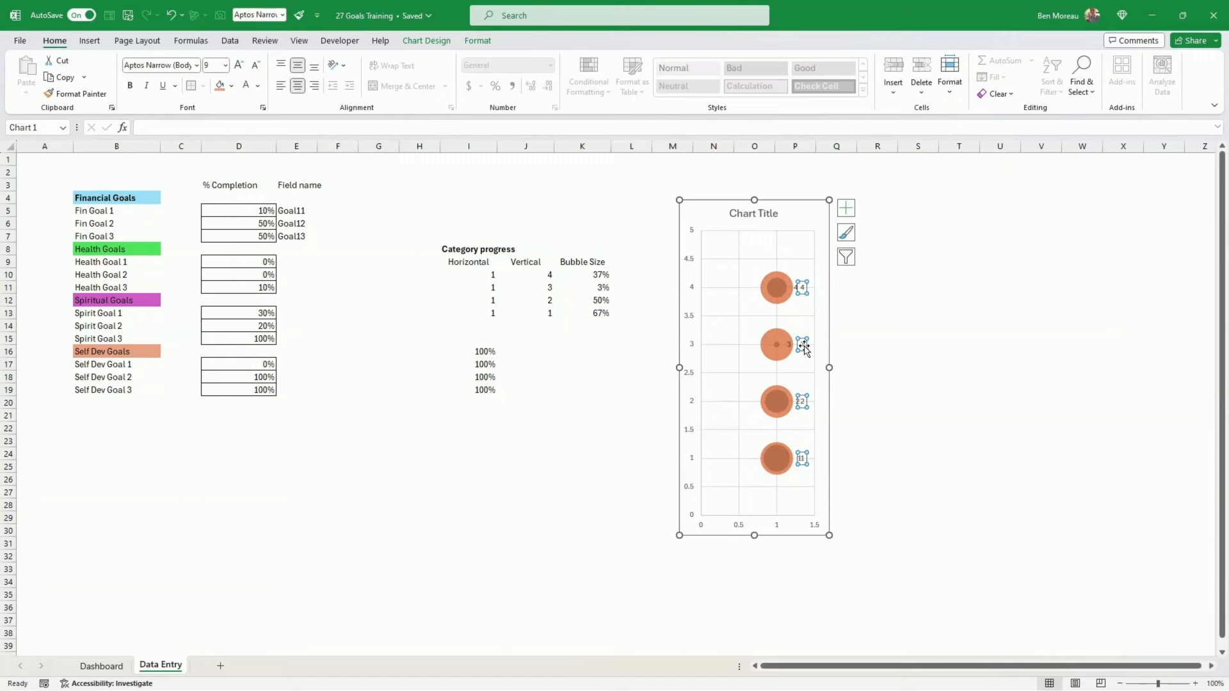
right_click(804, 347)
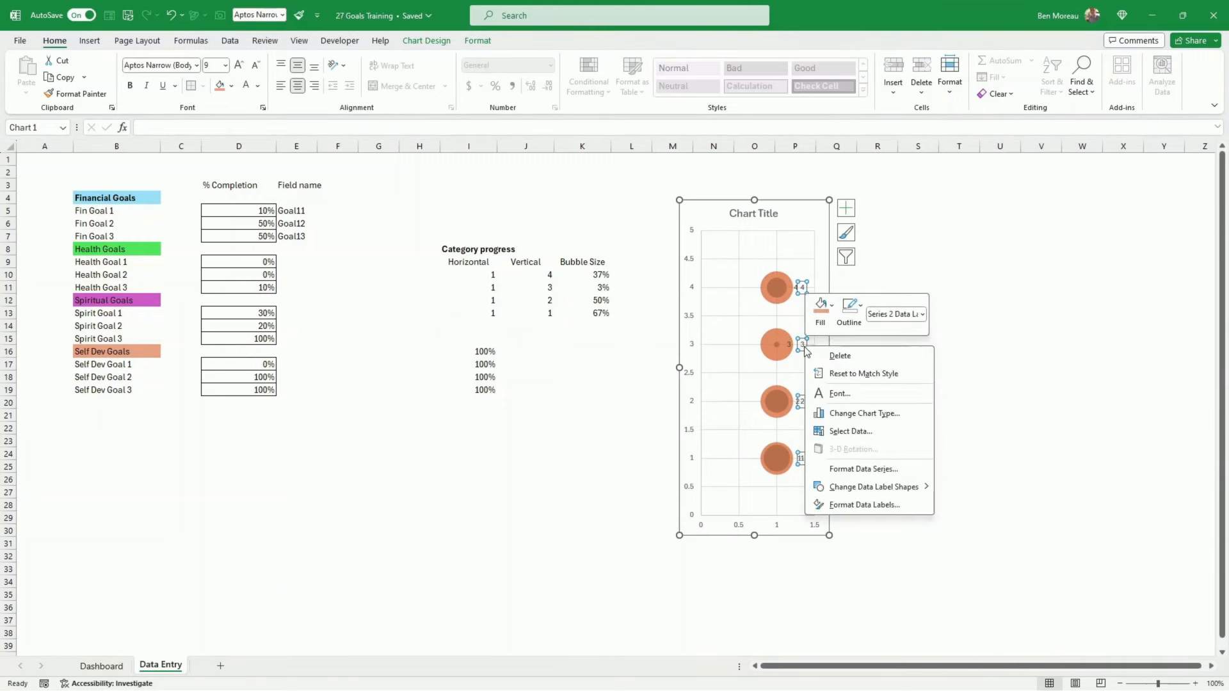
click(852, 506)
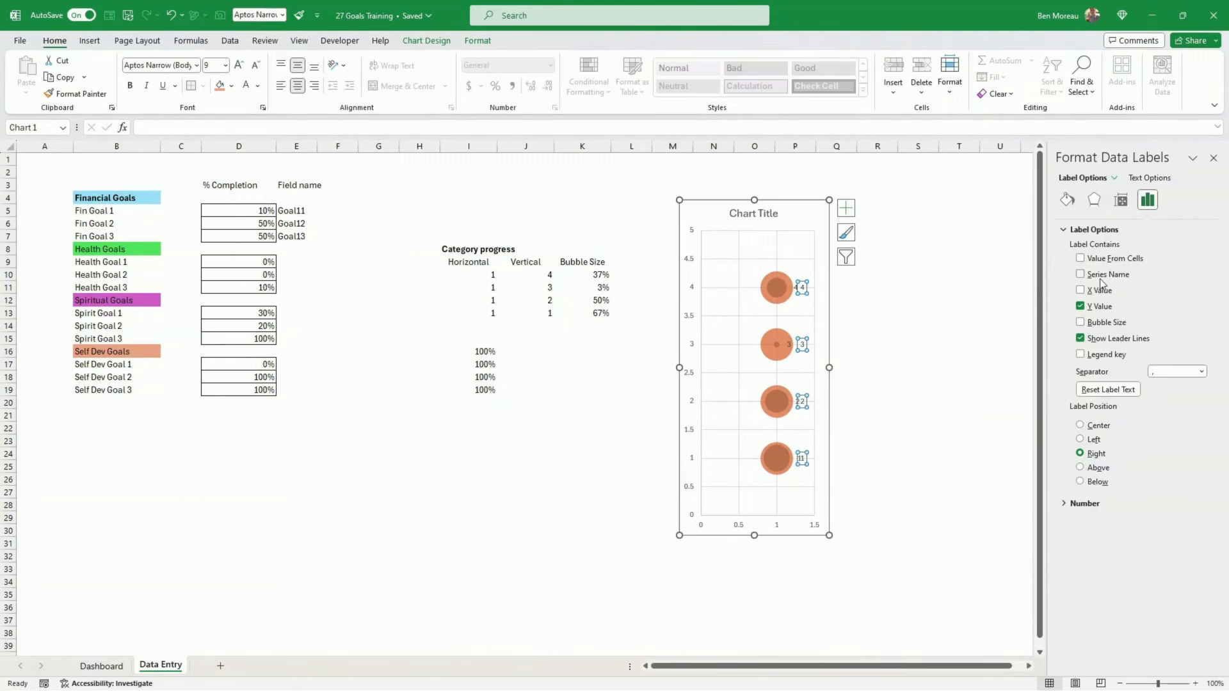
click(1081, 258)
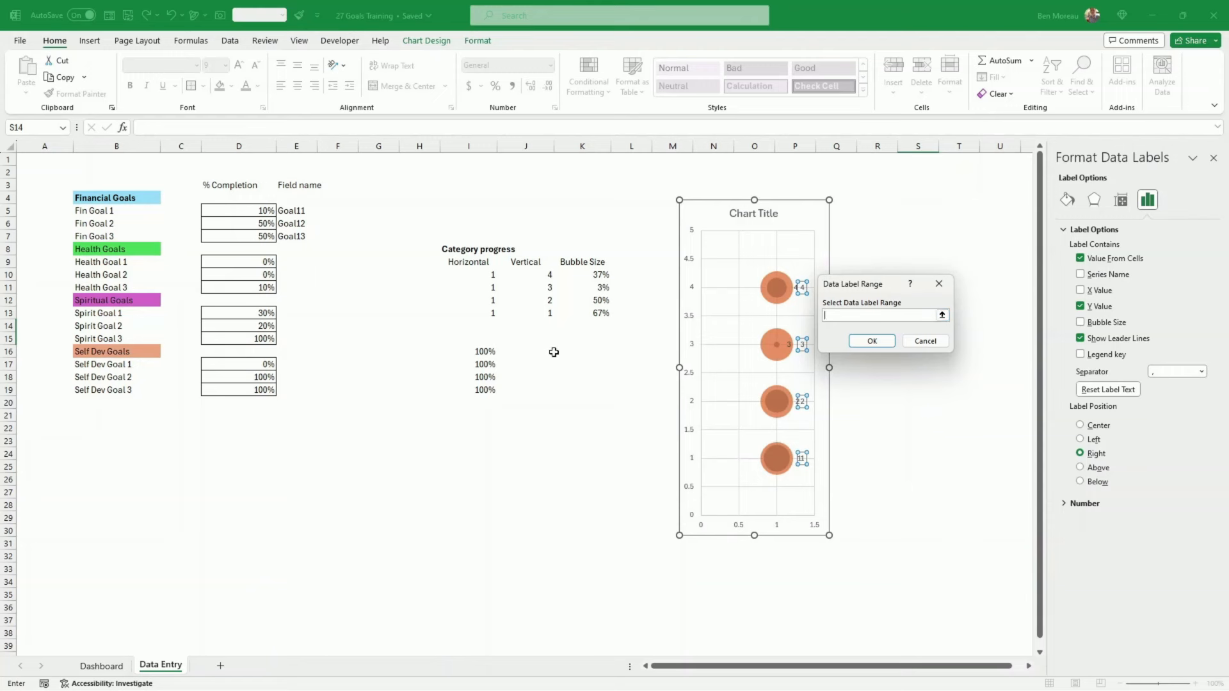
click(594, 313)
drag(599, 275, 612, 319)
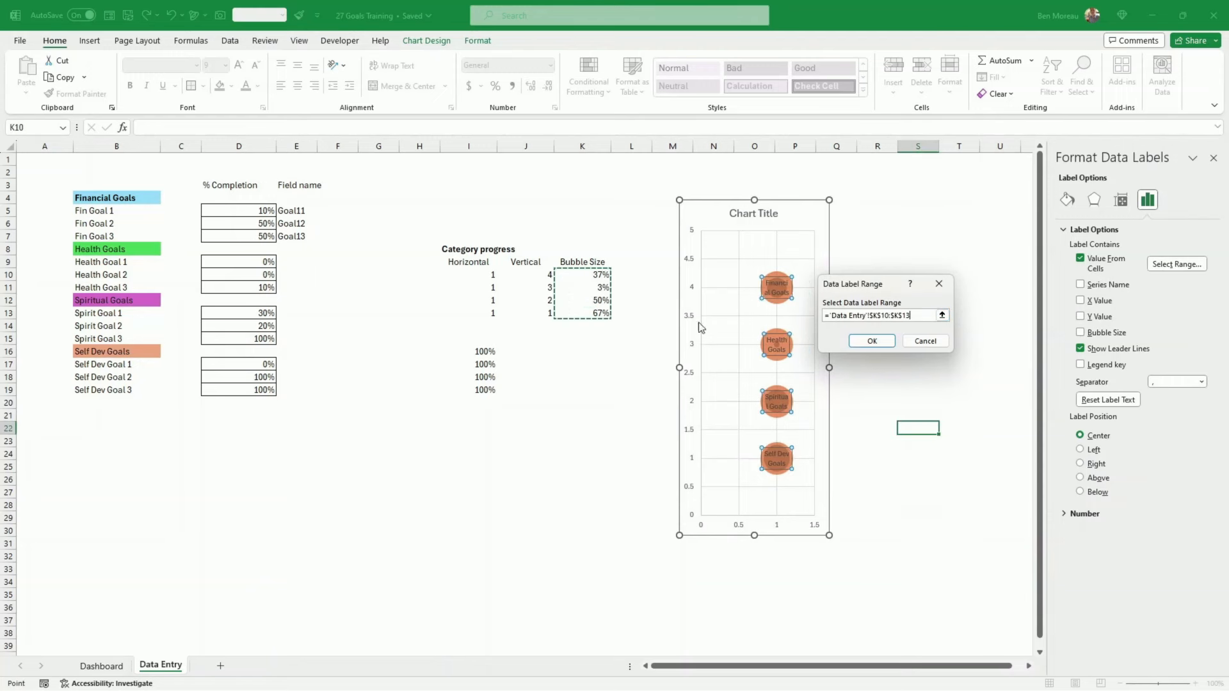
click(871, 339)
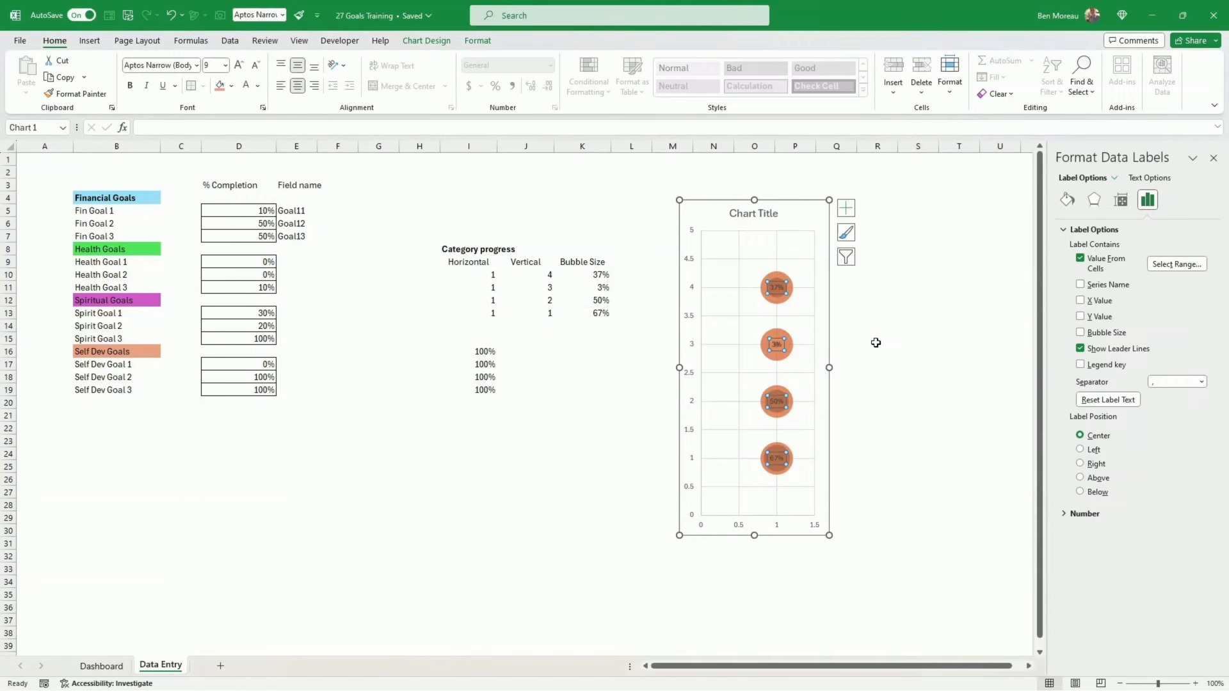
click(909, 349)
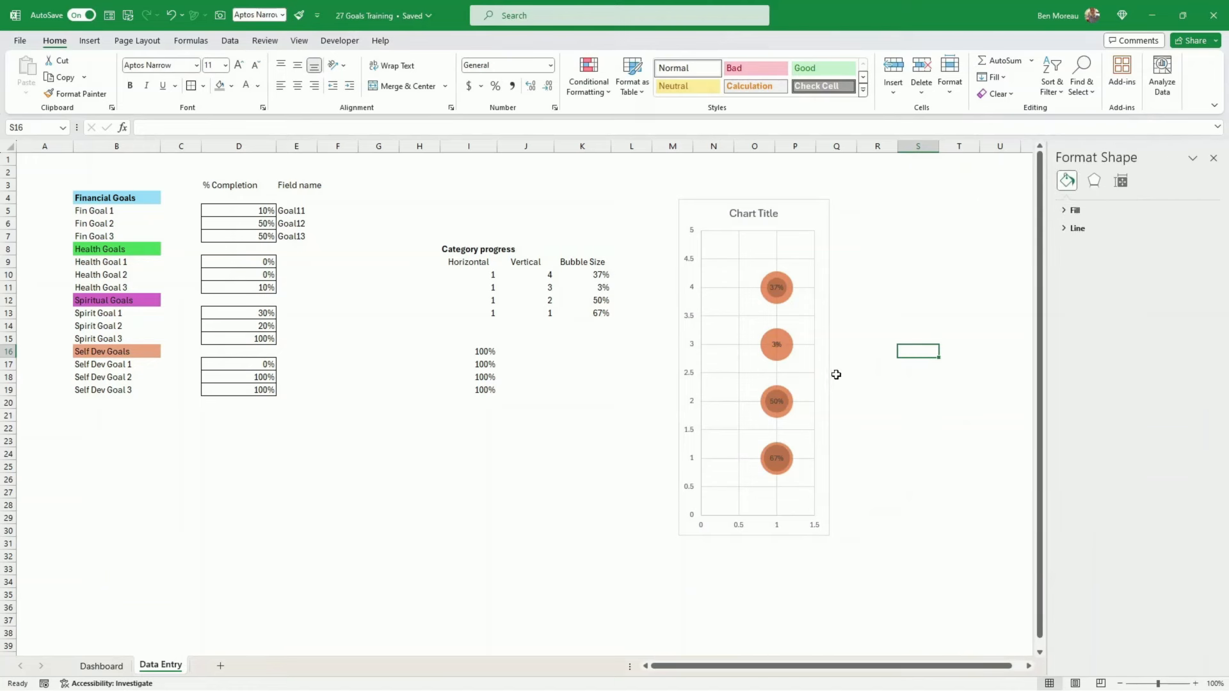
Enlarge the bubble chart to span about columns L to P and rows 4 to 35, and copy it.
click(826, 504)
drag(754, 535, 746, 595)
drag(679, 398, 604, 399)
key(ctrl+c)
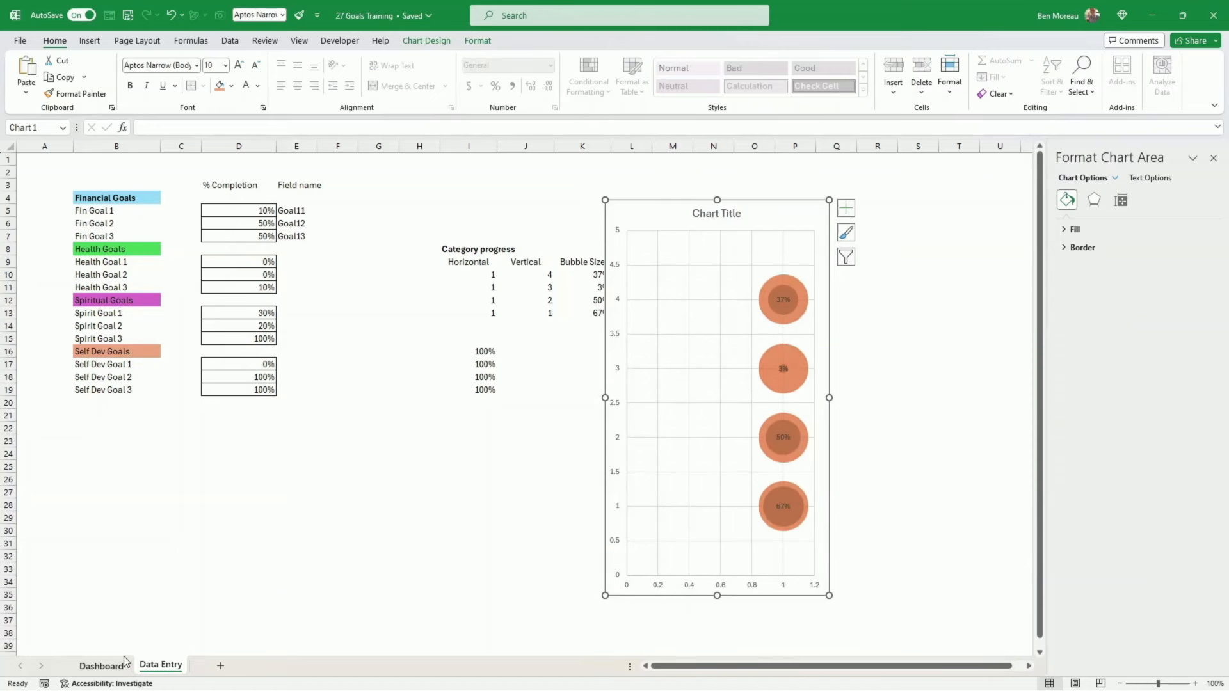
Paste the copied bubble chart onto the Dashboard sheet and place it beside the dashboard frame, over about columns V to Z.
key(ctrl+v)
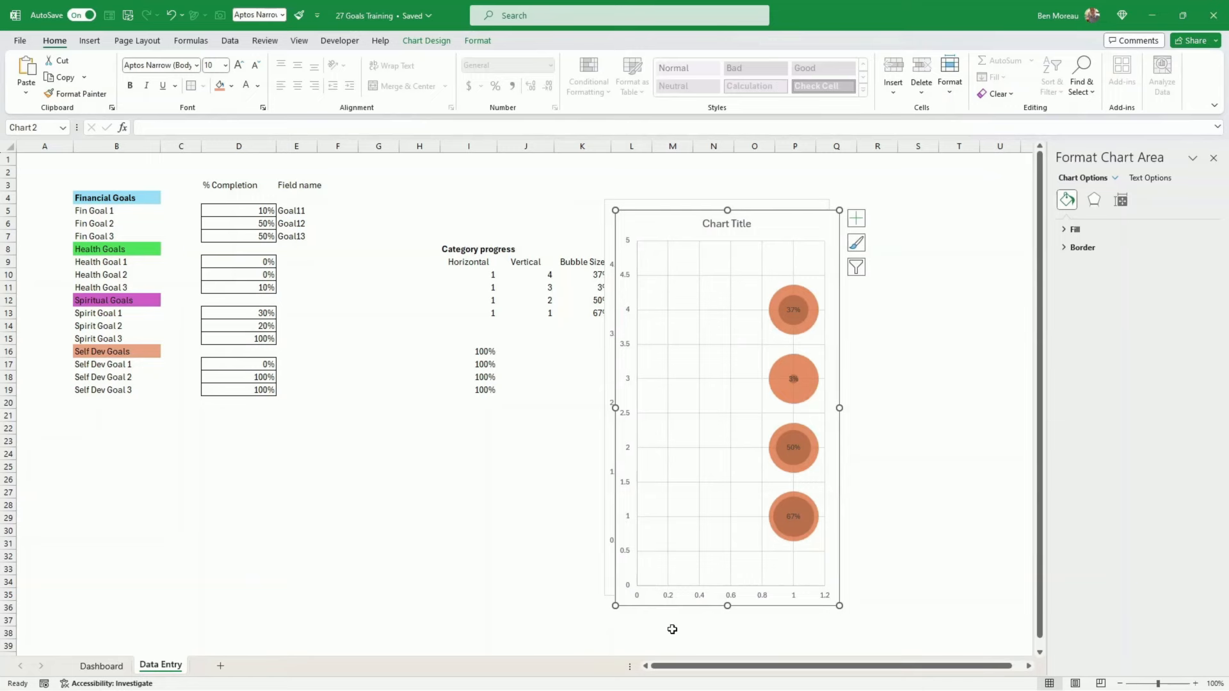
key(Escape)
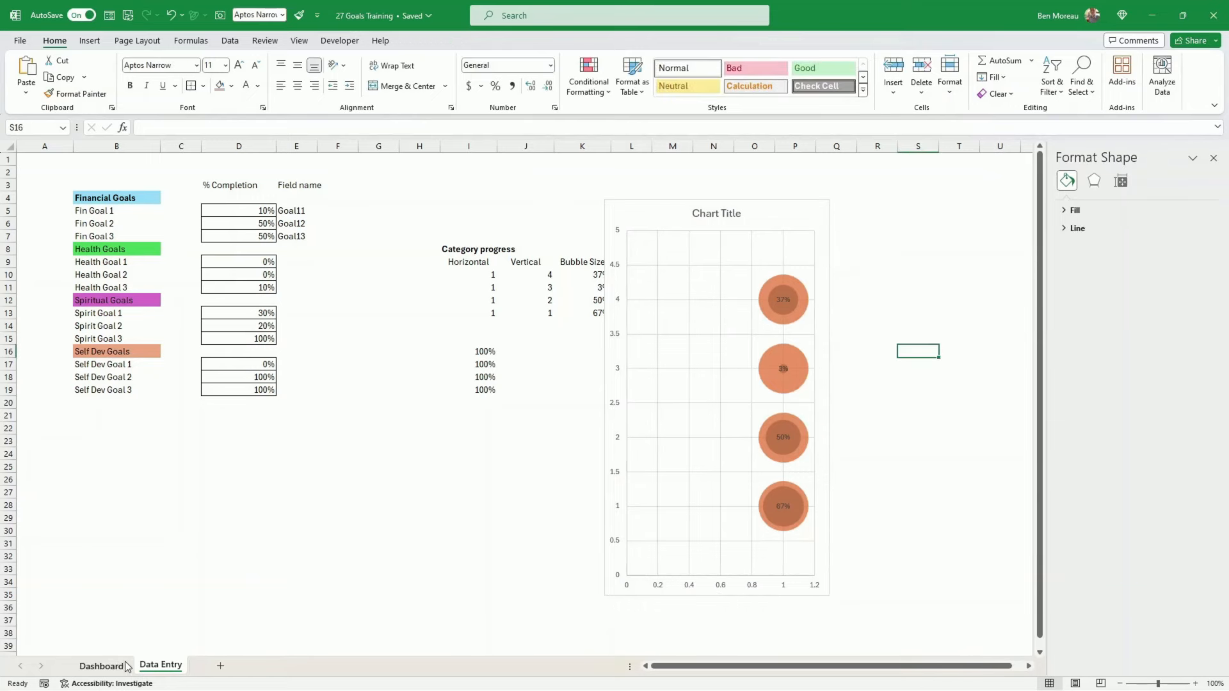
click(101, 666)
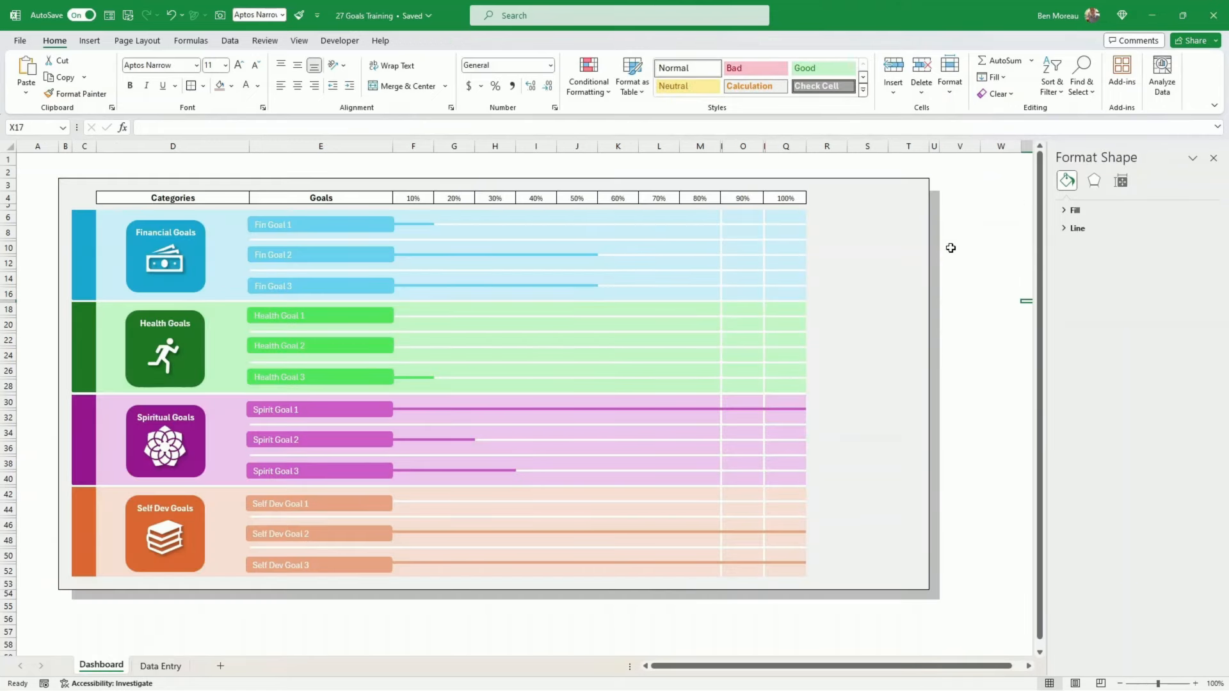
key(ctrl+v)
drag(747, 435, 648, 328)
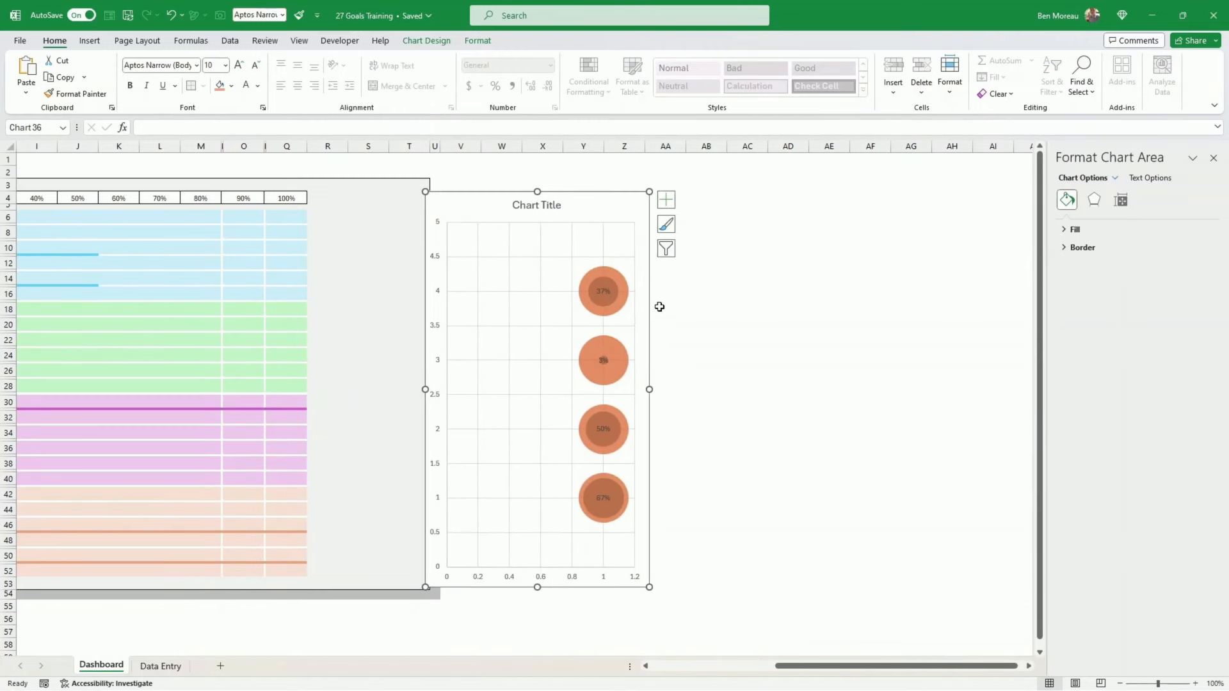
Delete the horizontal and vertical gridlines from the dashboard's bubble chart.
click(547, 261)
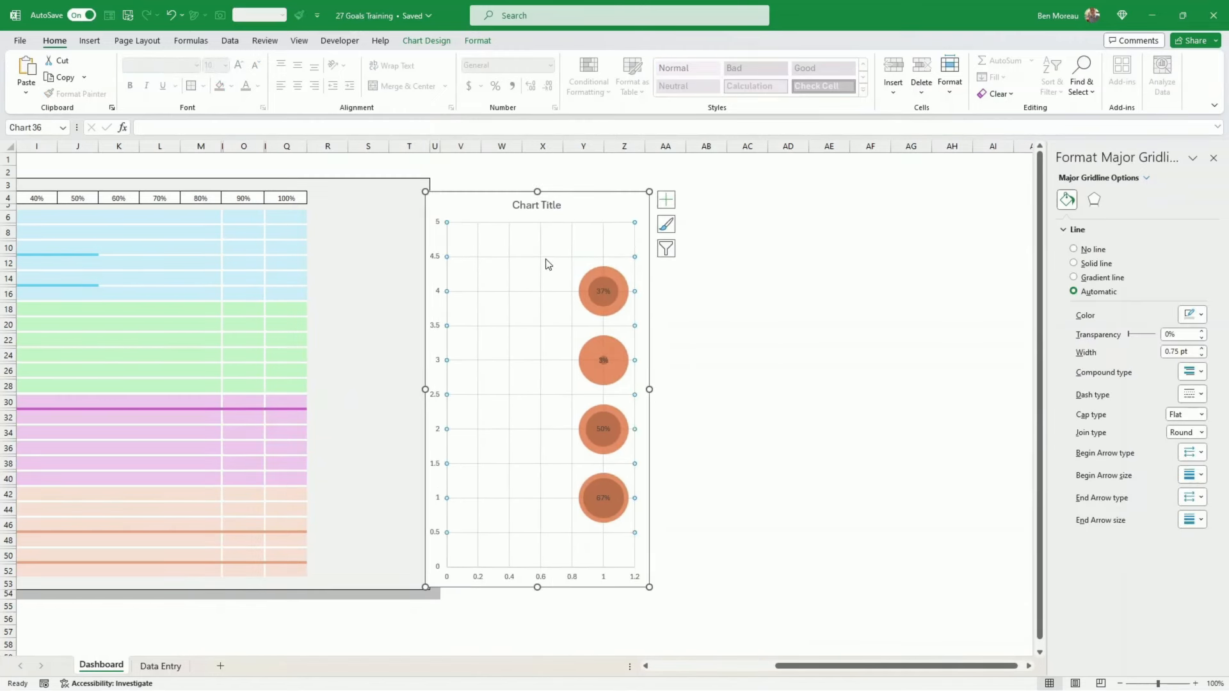
click(547, 263)
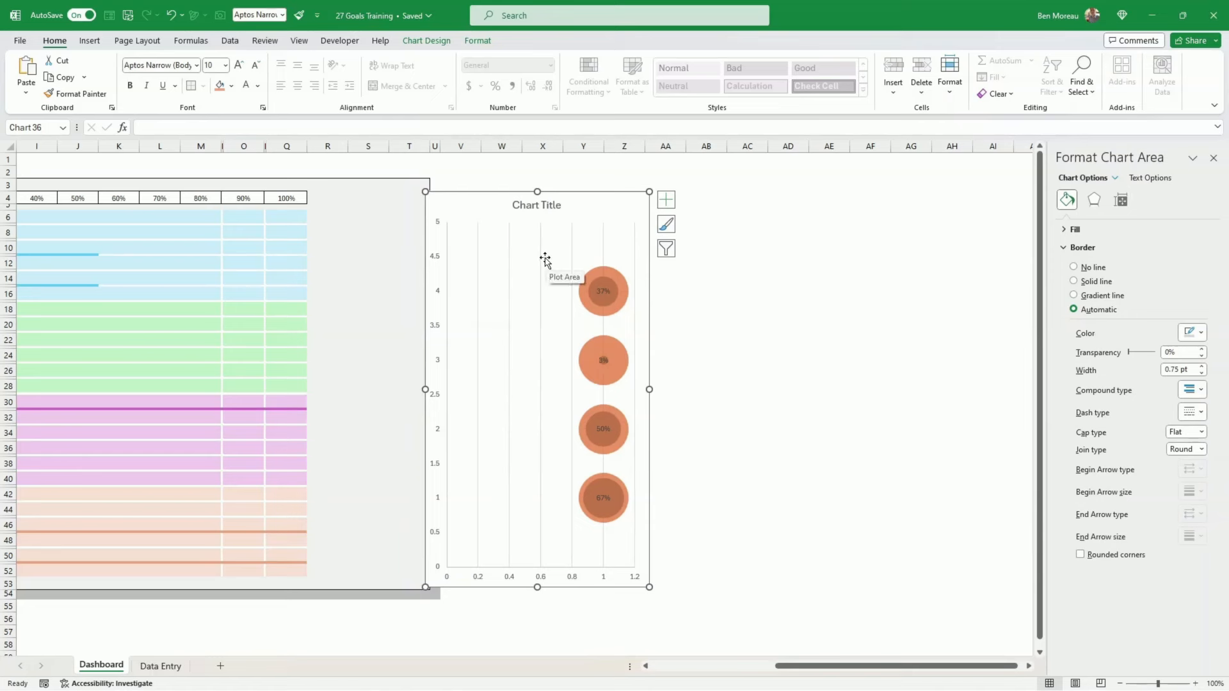
click(542, 260)
key(Delete)
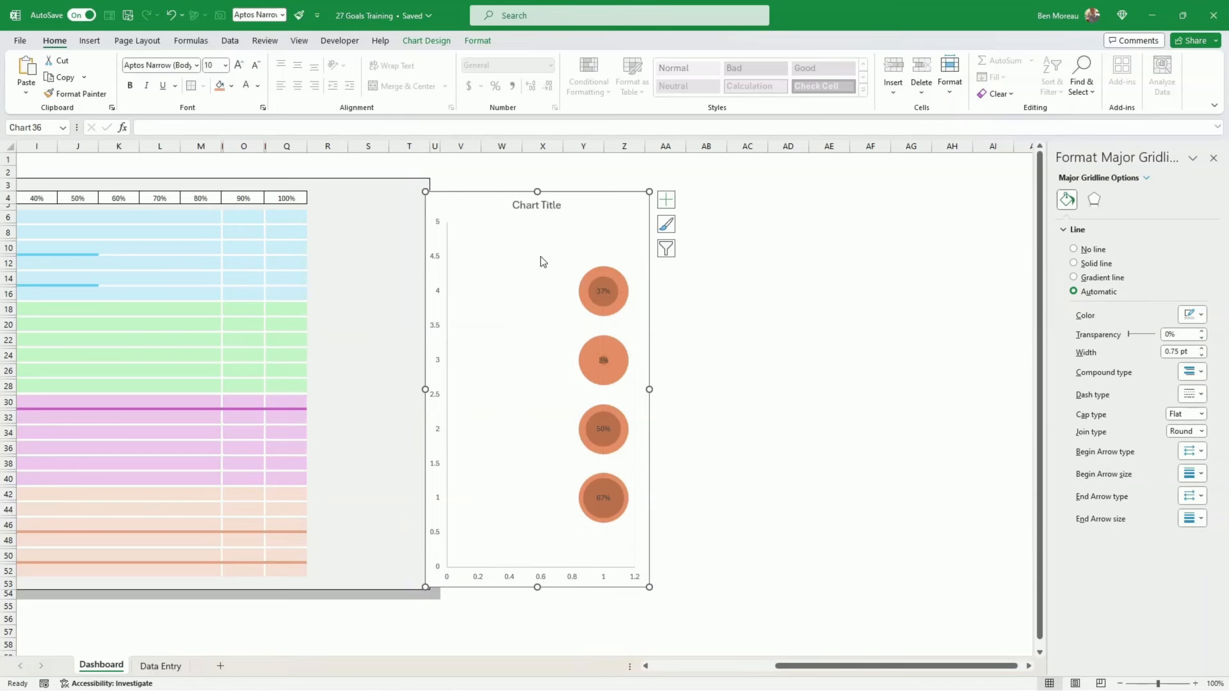
Delete the vertical axis, horizontal axis and title from the dashboard's bubble chart.
click(440, 331)
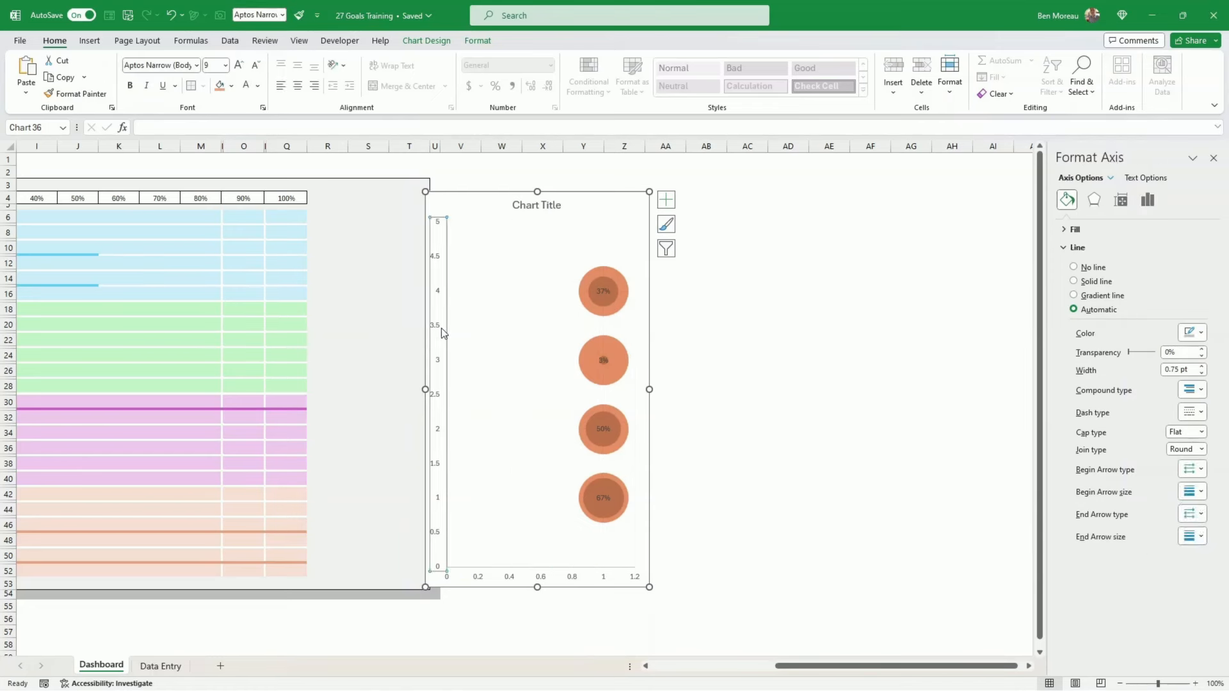
key(Delete)
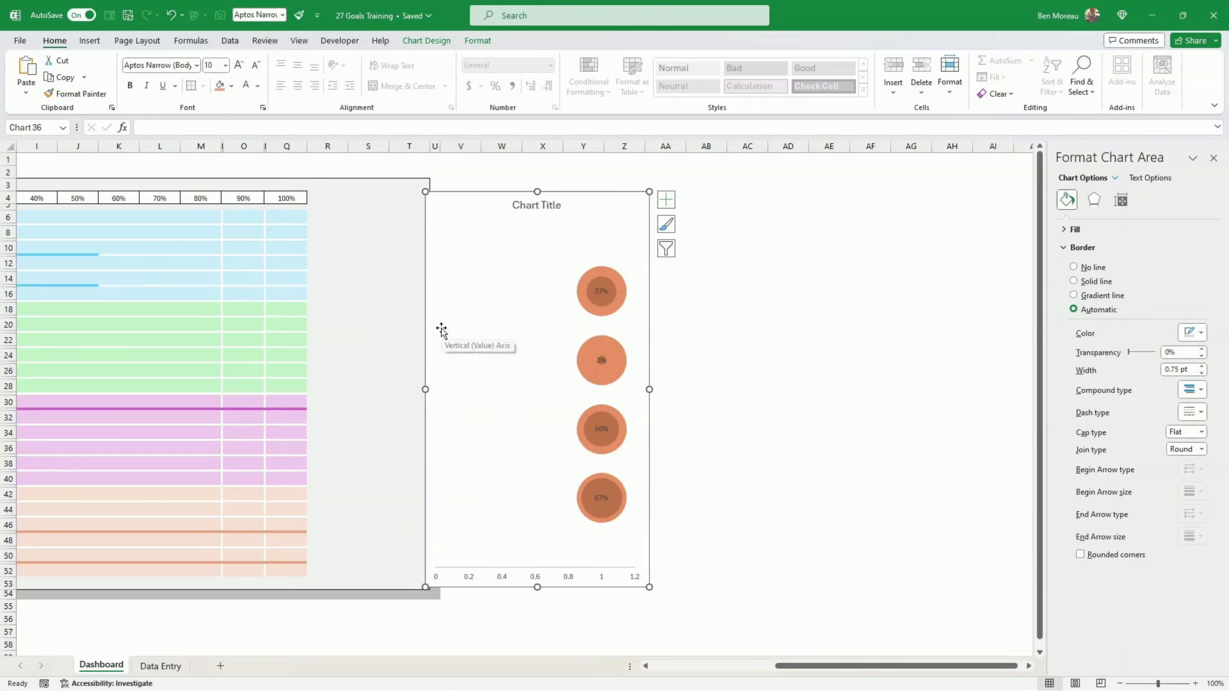
click(510, 578)
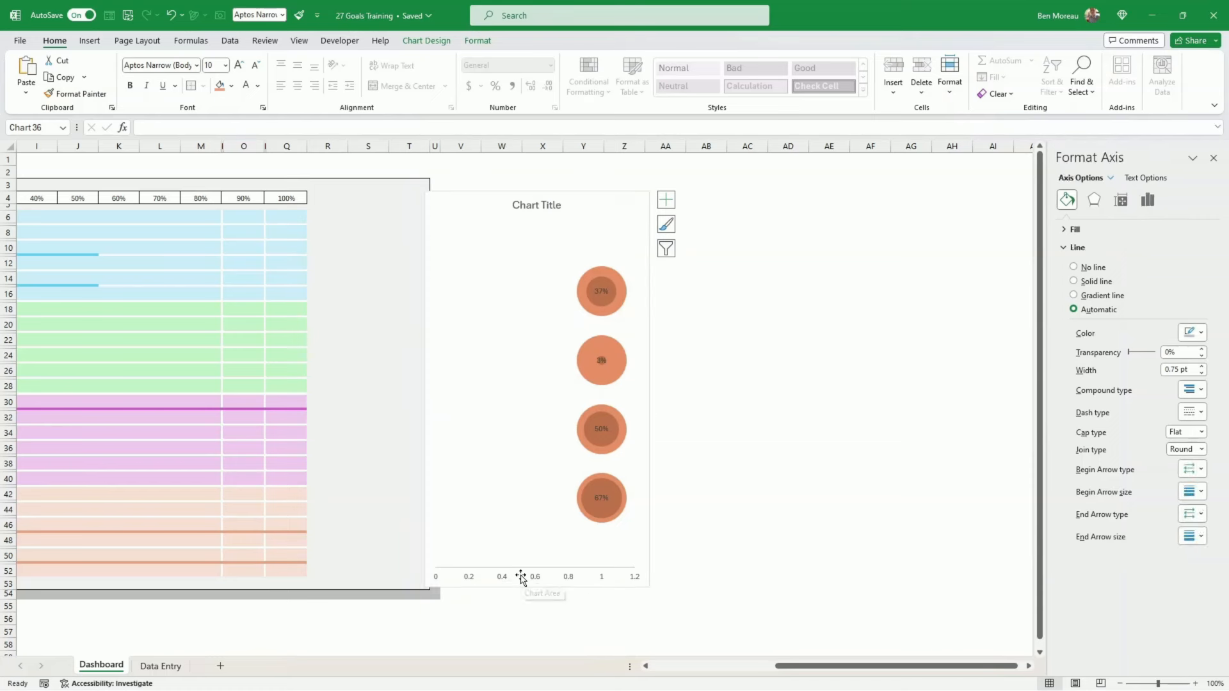
key(Delete)
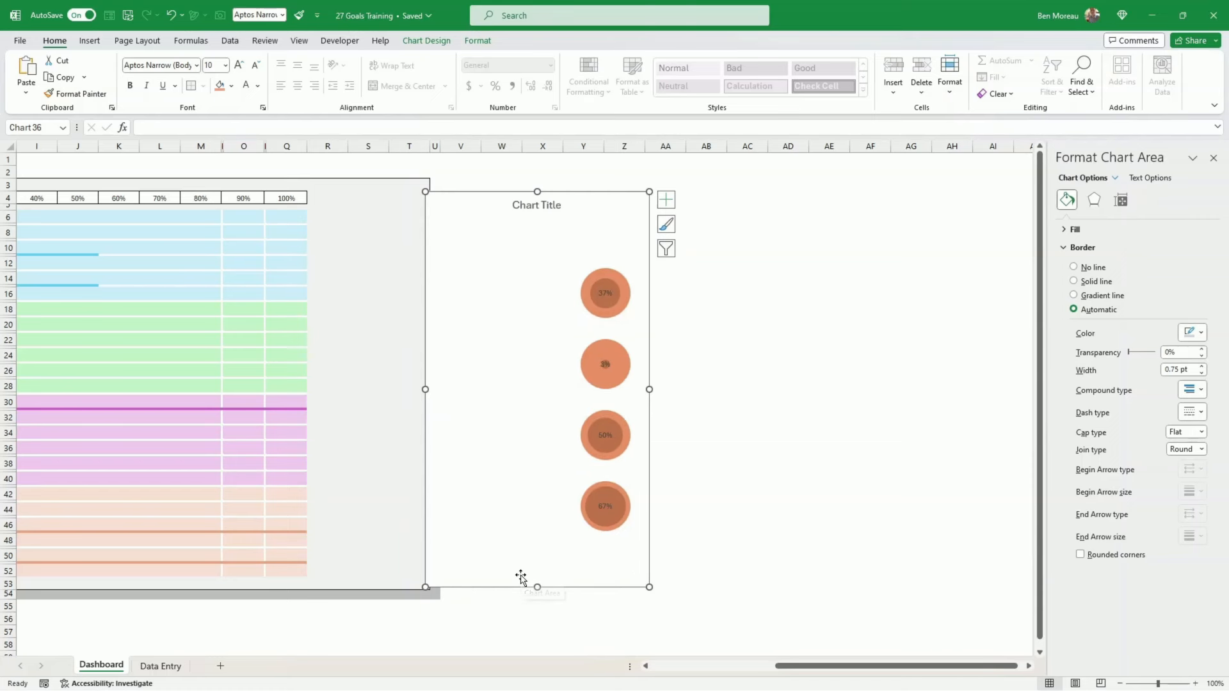
click(551, 206)
key(Delete)
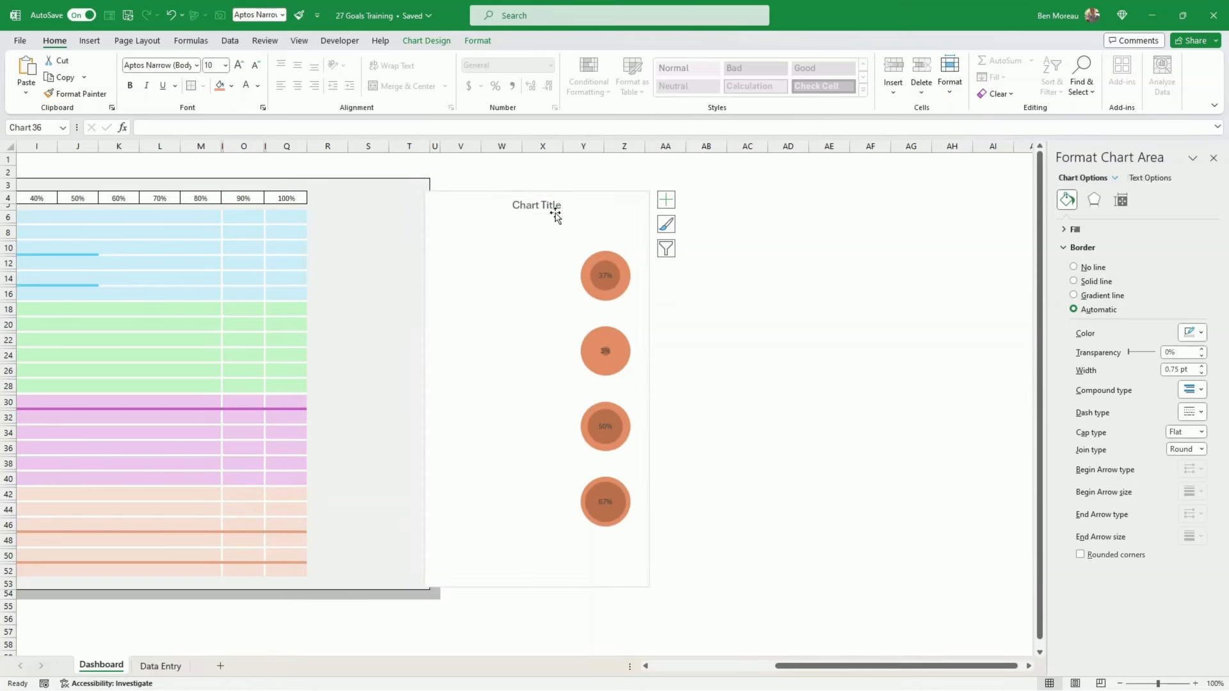
drag(637, 428, 595, 431)
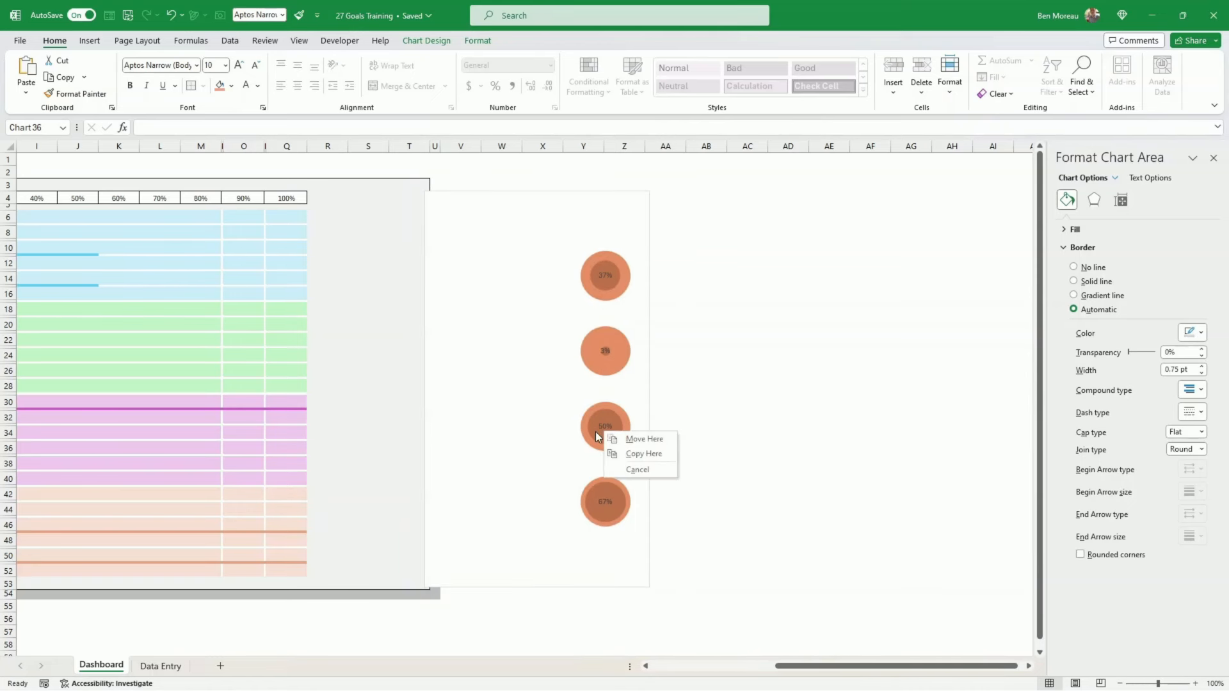
click(639, 383)
click(650, 381)
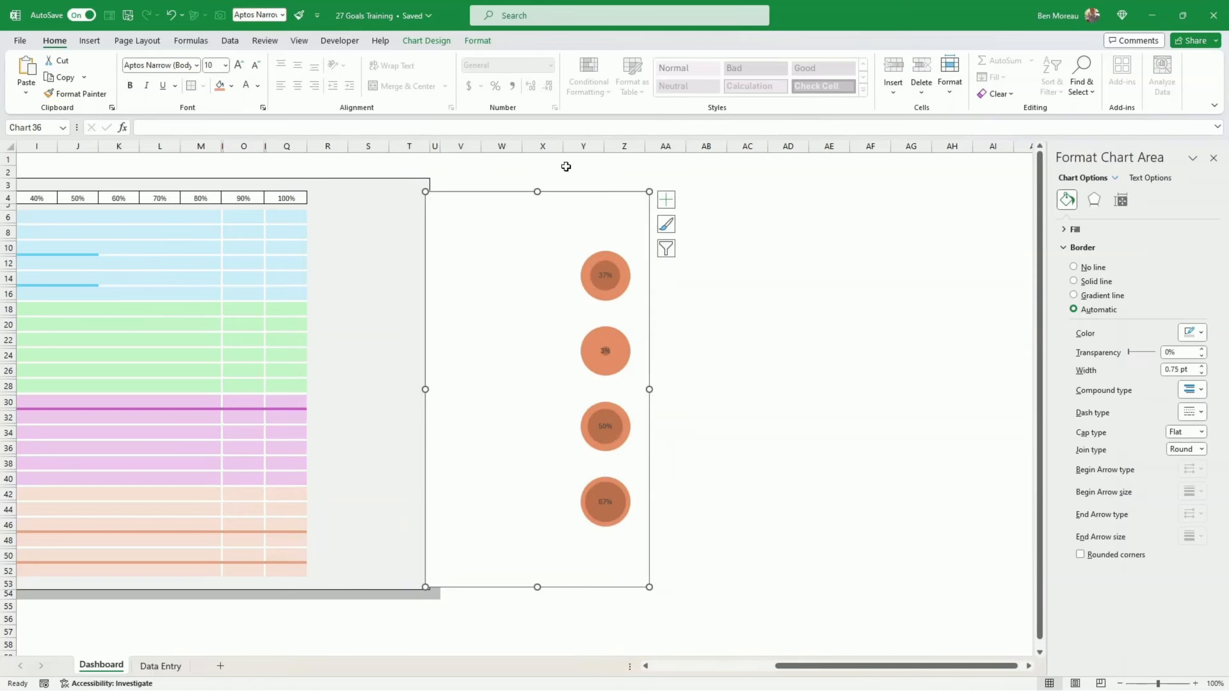
Set the bubble chart's area to no outline and no fill so the dashboard shows through.
click(481, 42)
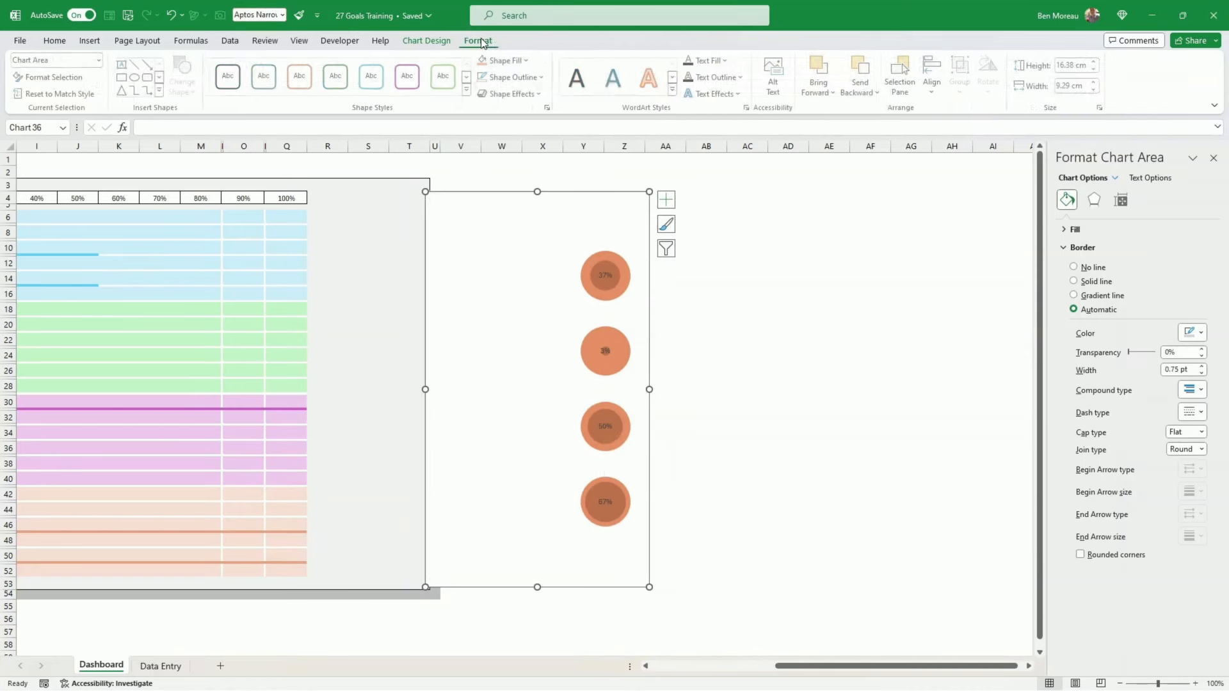
click(540, 76)
click(520, 238)
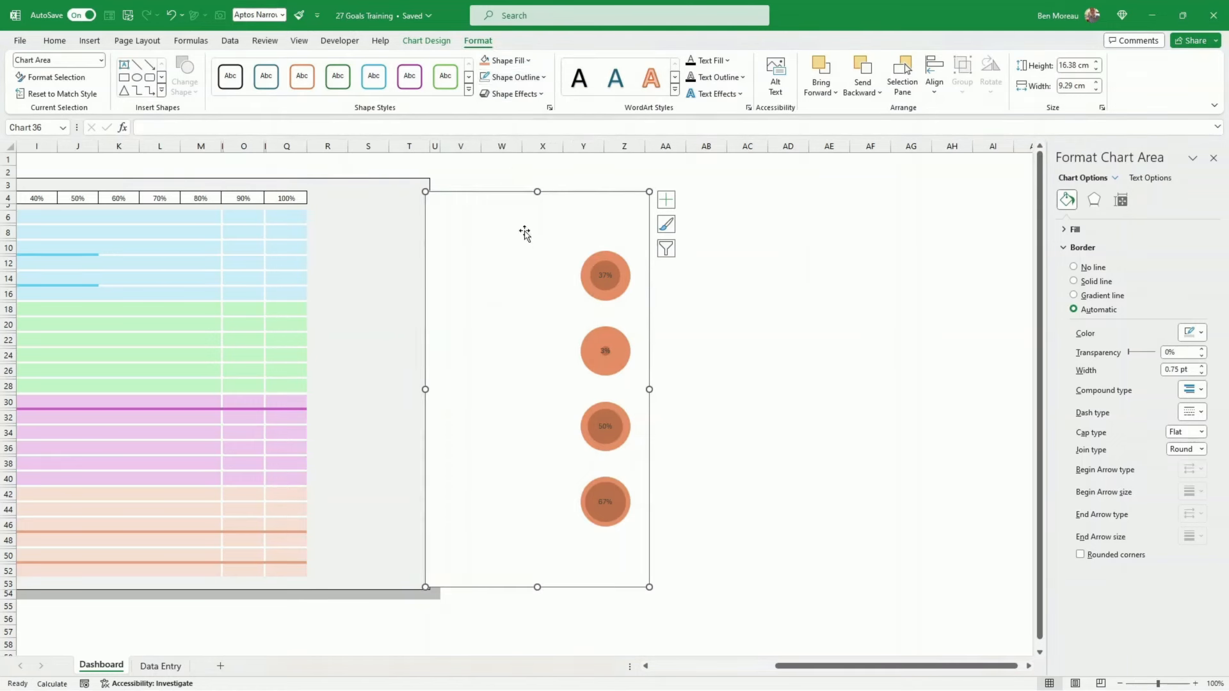
click(530, 62)
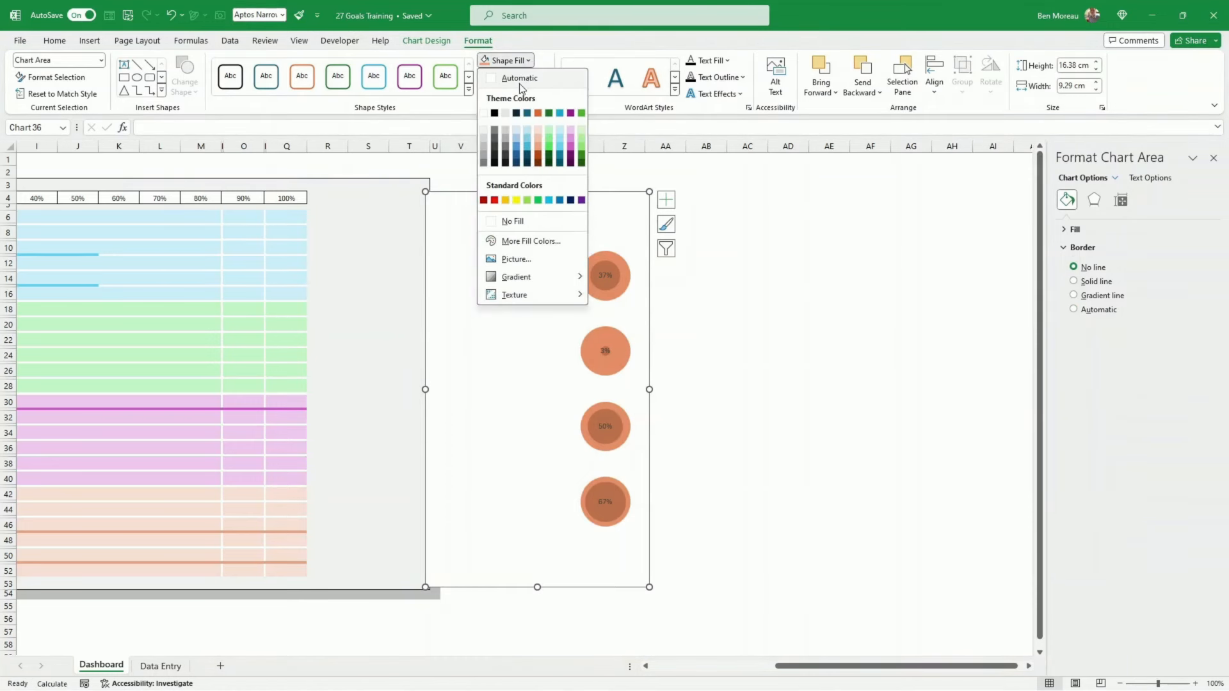
click(516, 221)
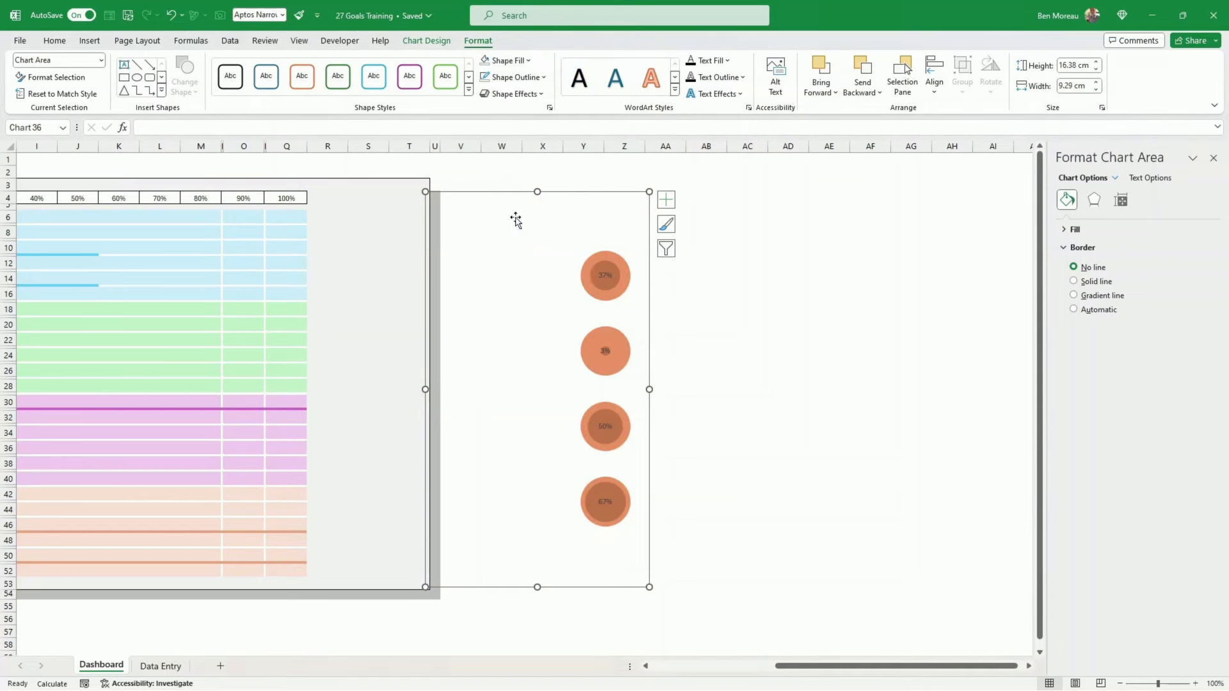
Move the bubble chart onto the dashboard and resize it to about 19.55 by 10.48 cm, aligning each bubble with its category row.
drag(650, 344, 420, 318)
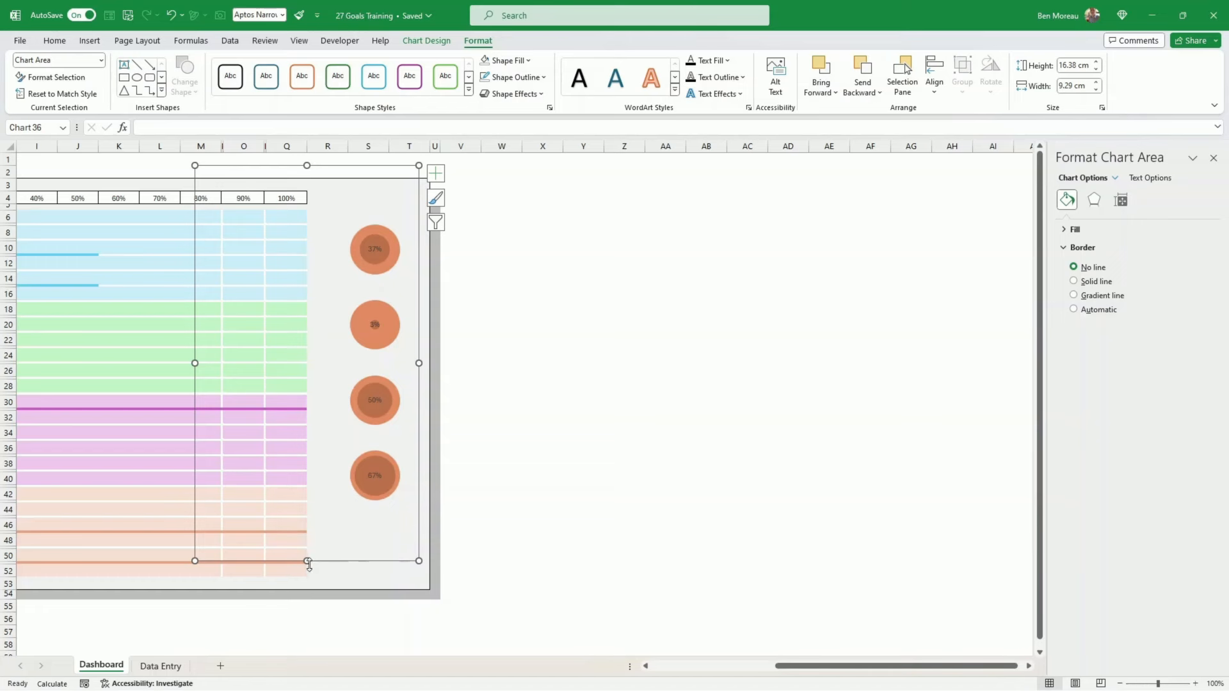
drag(307, 561, 305, 615)
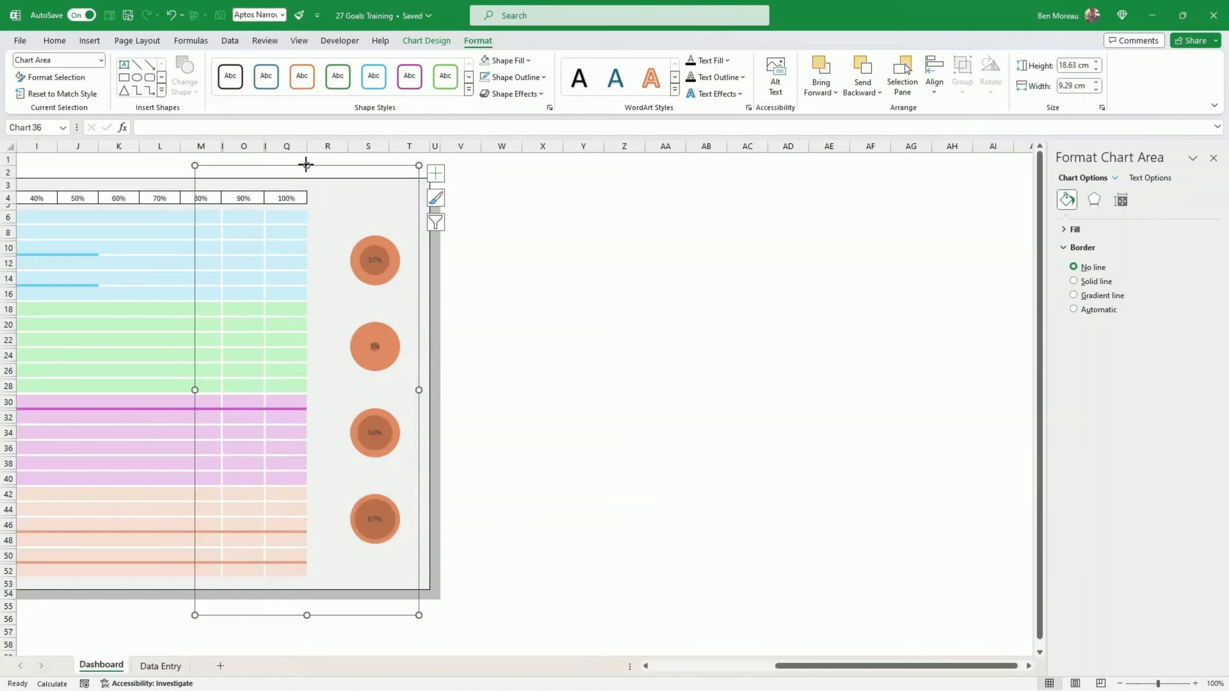
drag(306, 165, 306, 158)
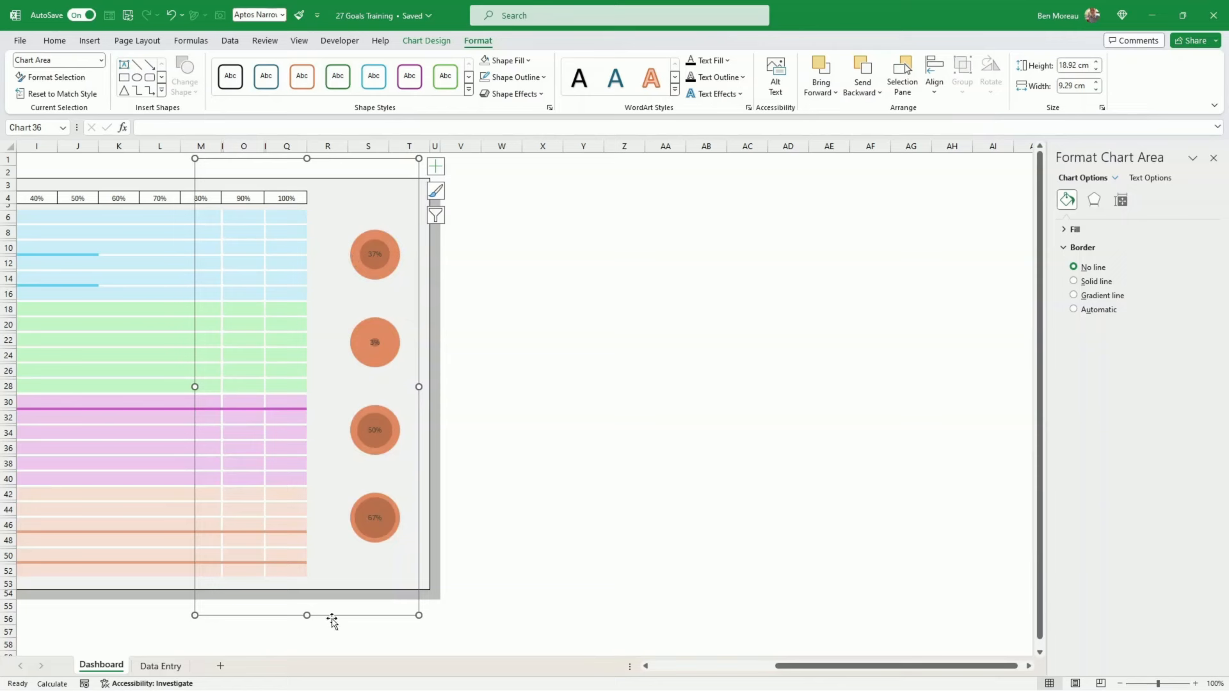
drag(308, 617, 307, 631)
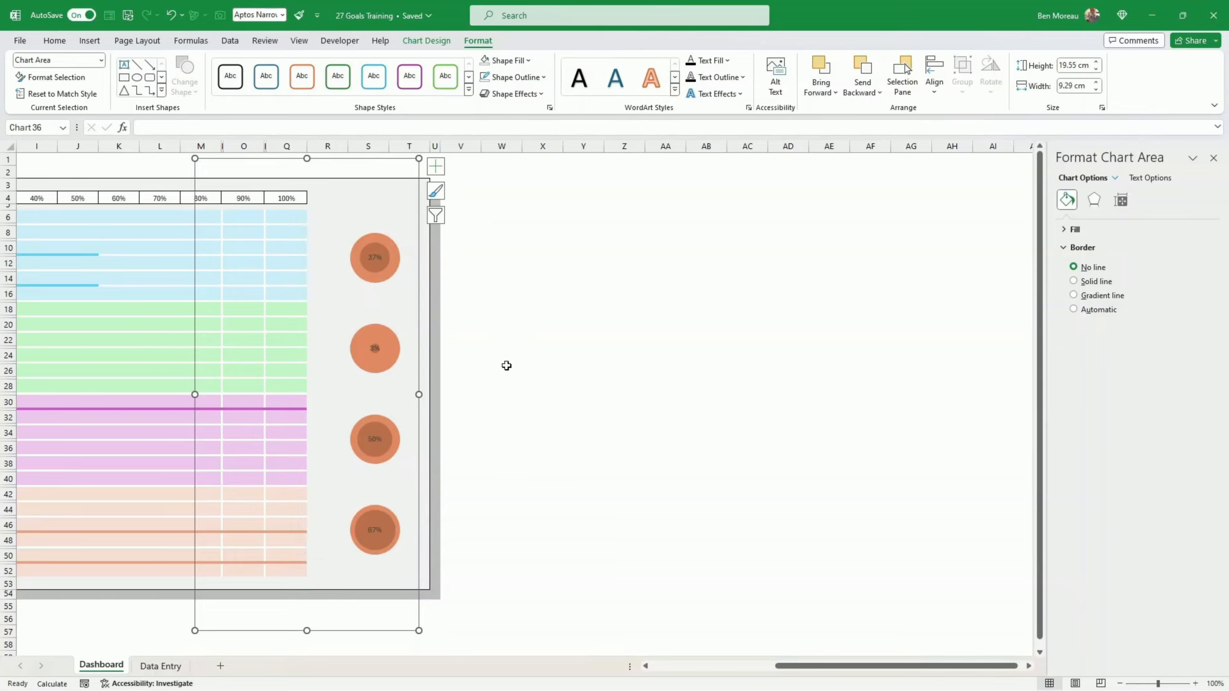
drag(194, 395, 166, 395)
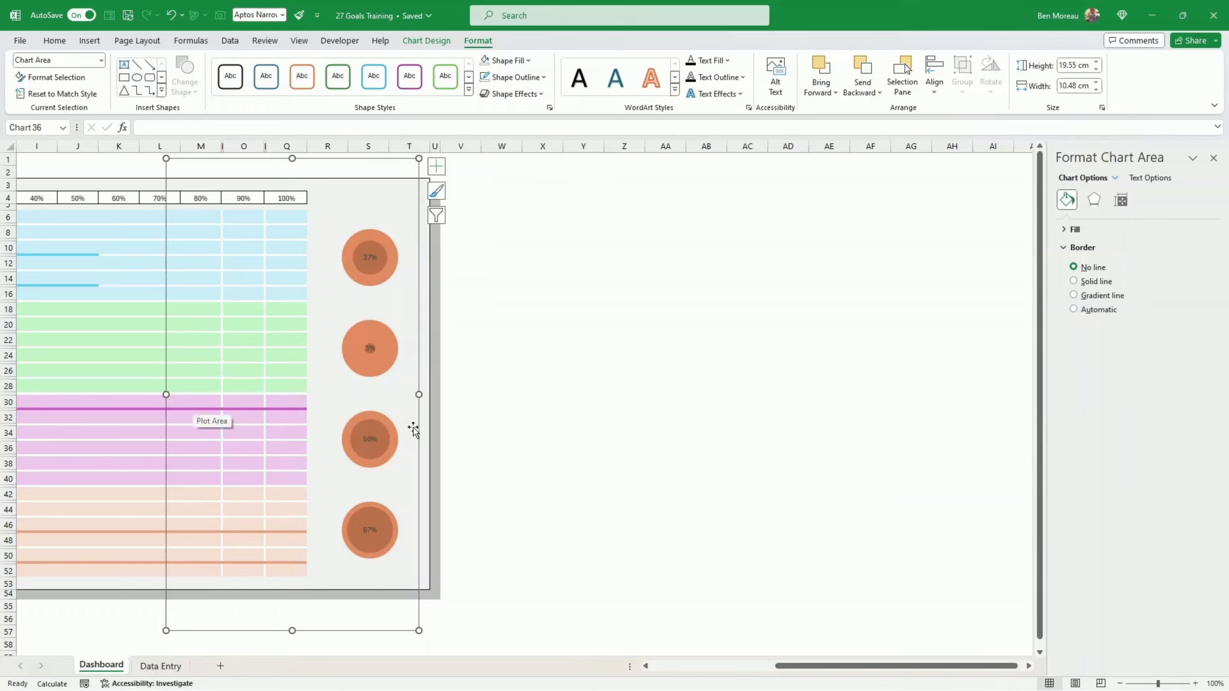
click(566, 455)
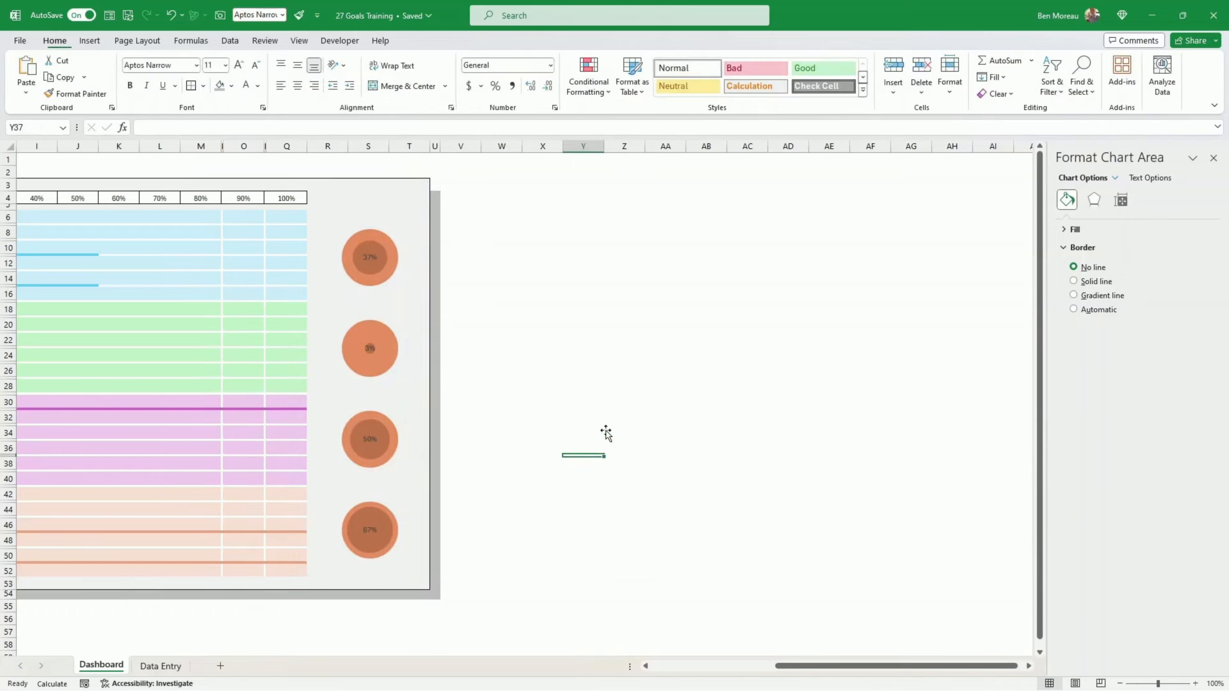
Make the percentage data labels on the bubbles bold and white.
click(388, 269)
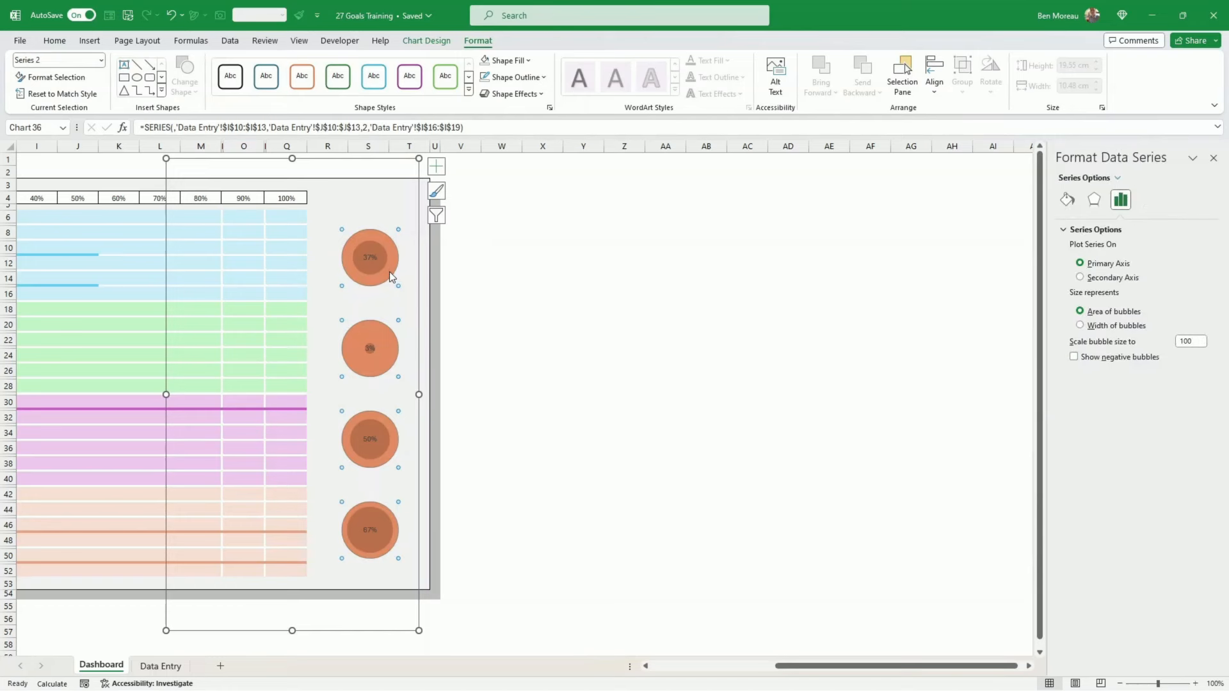
click(490, 279)
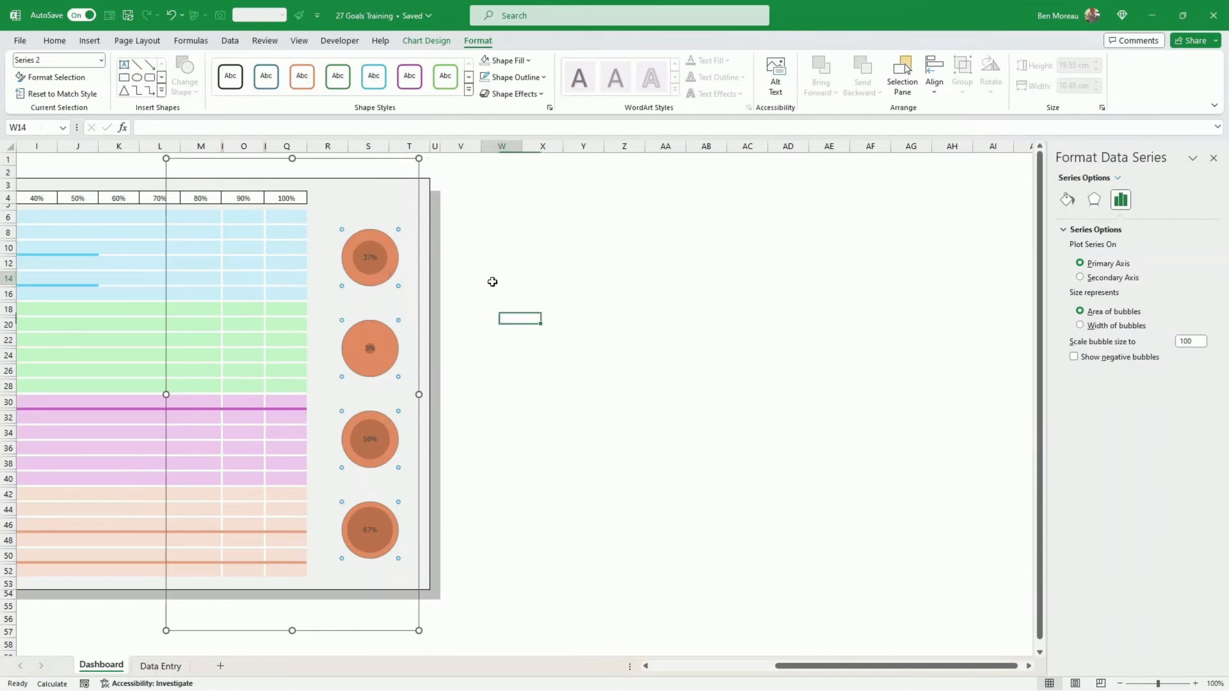
click(390, 267)
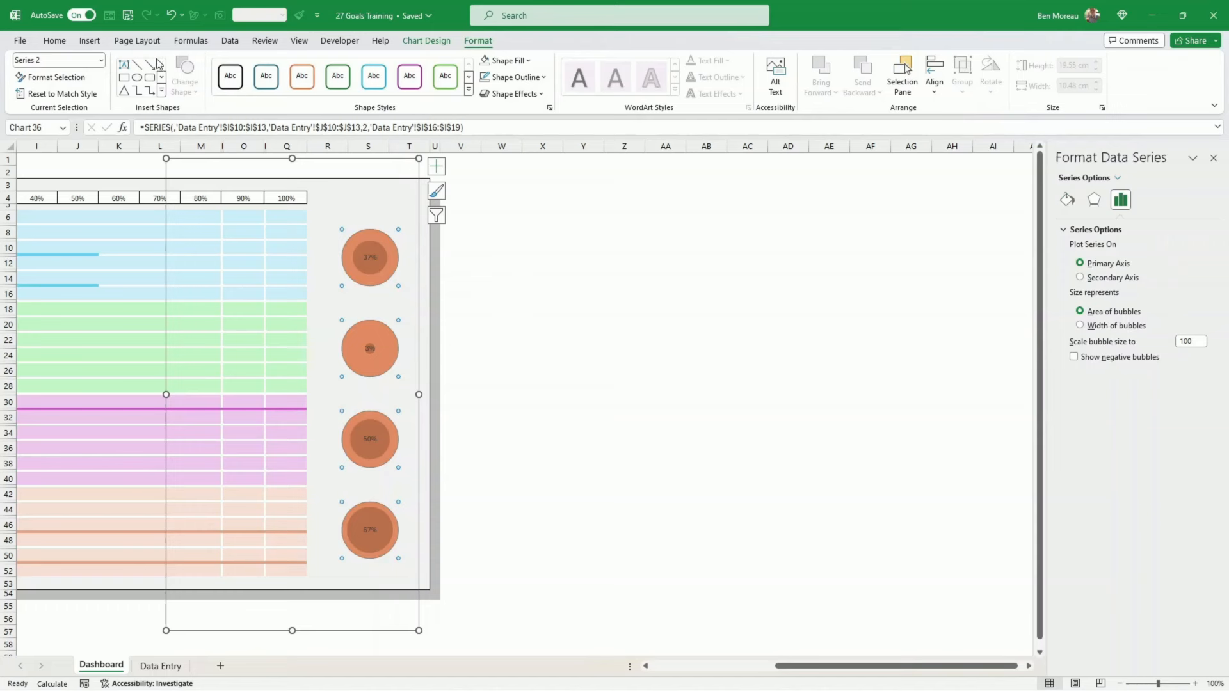
click(55, 41)
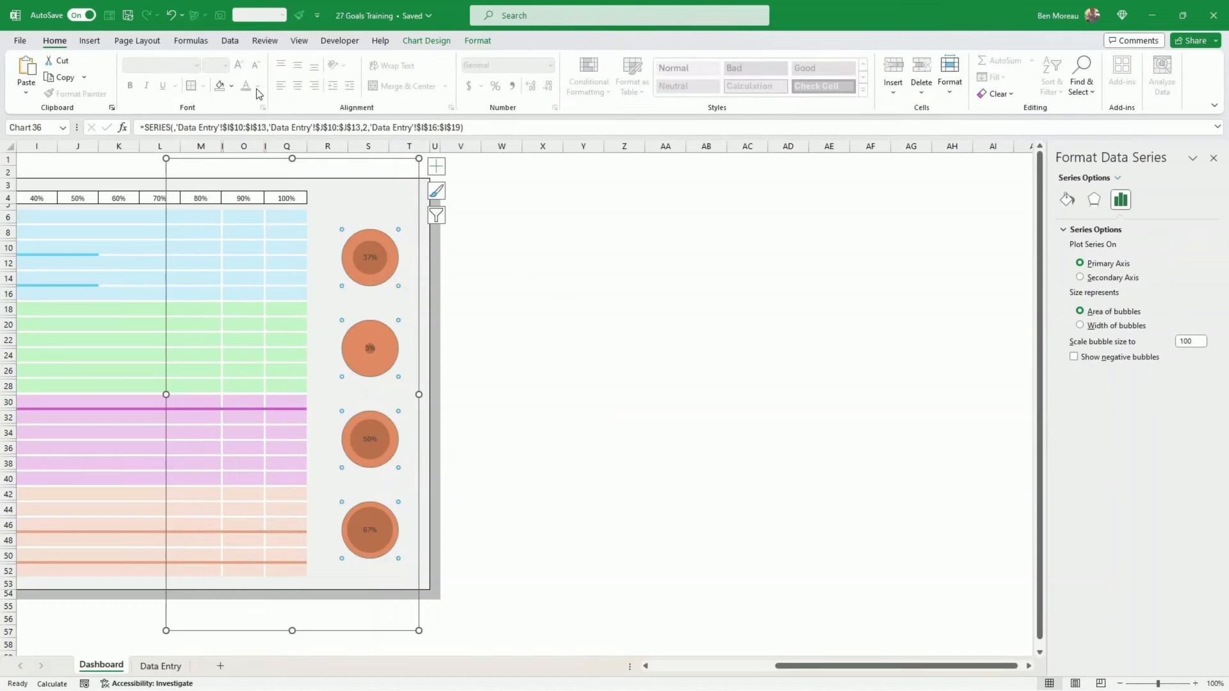
click(366, 256)
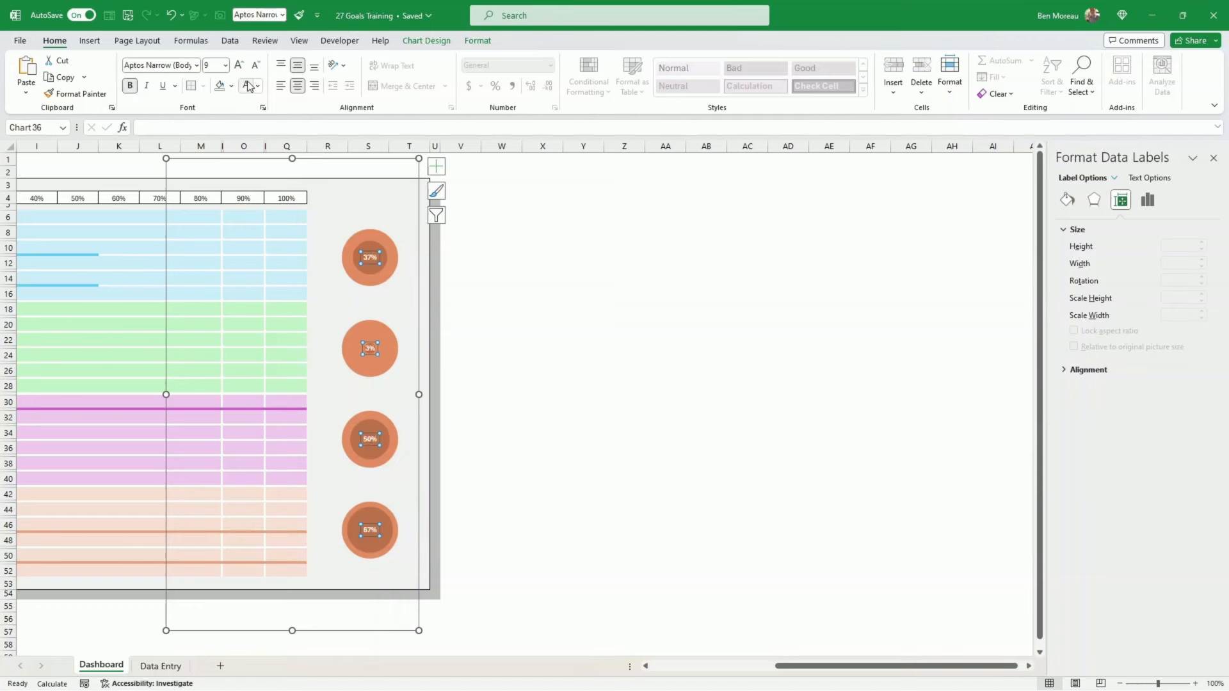
click(531, 293)
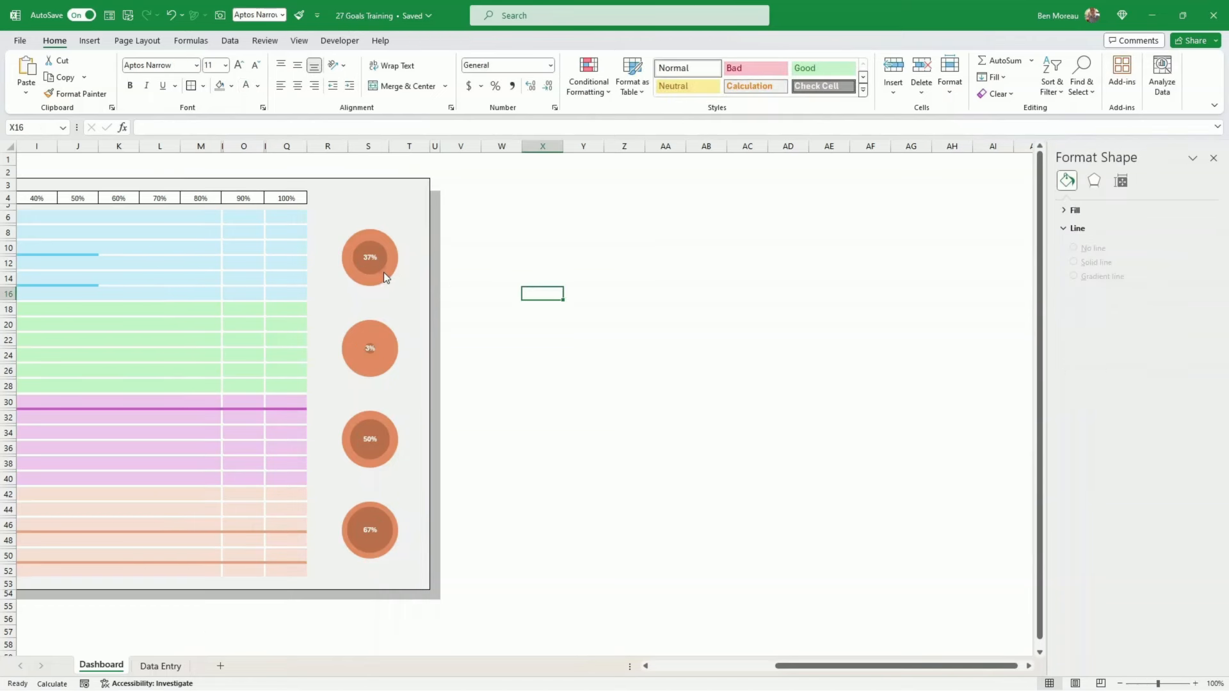
Give the Financial Goals outer bubble a light blue fill and a medium blue outline matching its category row.
drag(799, 666, 689, 671)
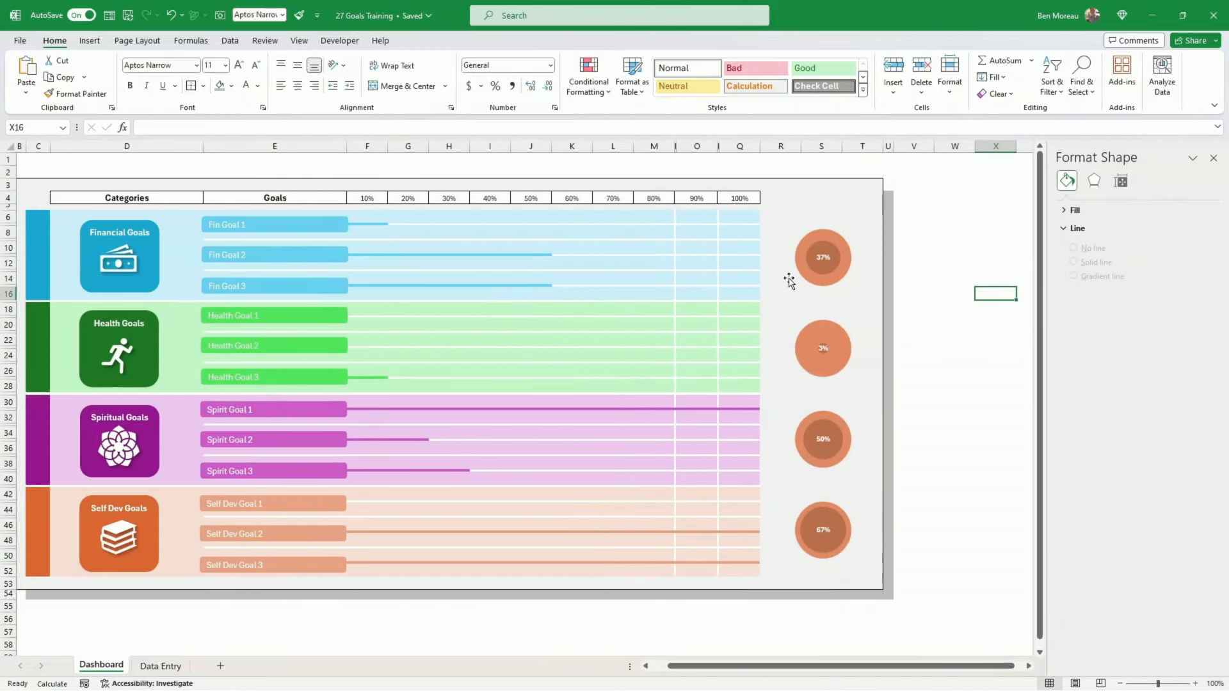
click(847, 263)
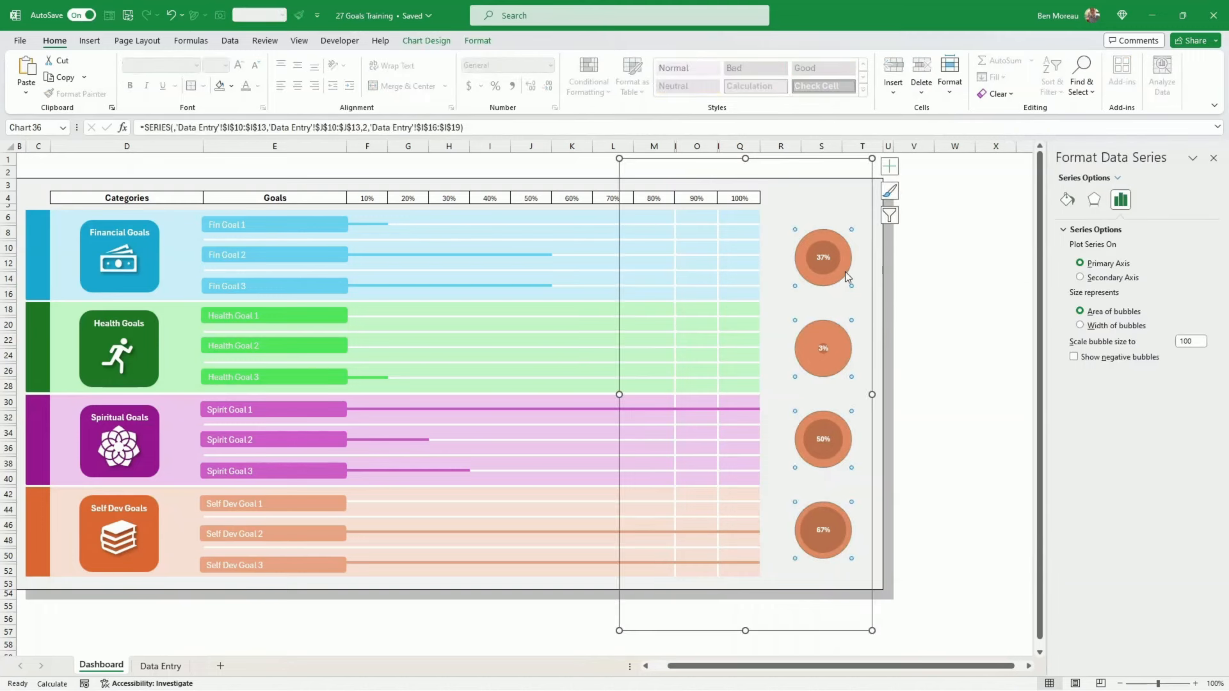
click(843, 270)
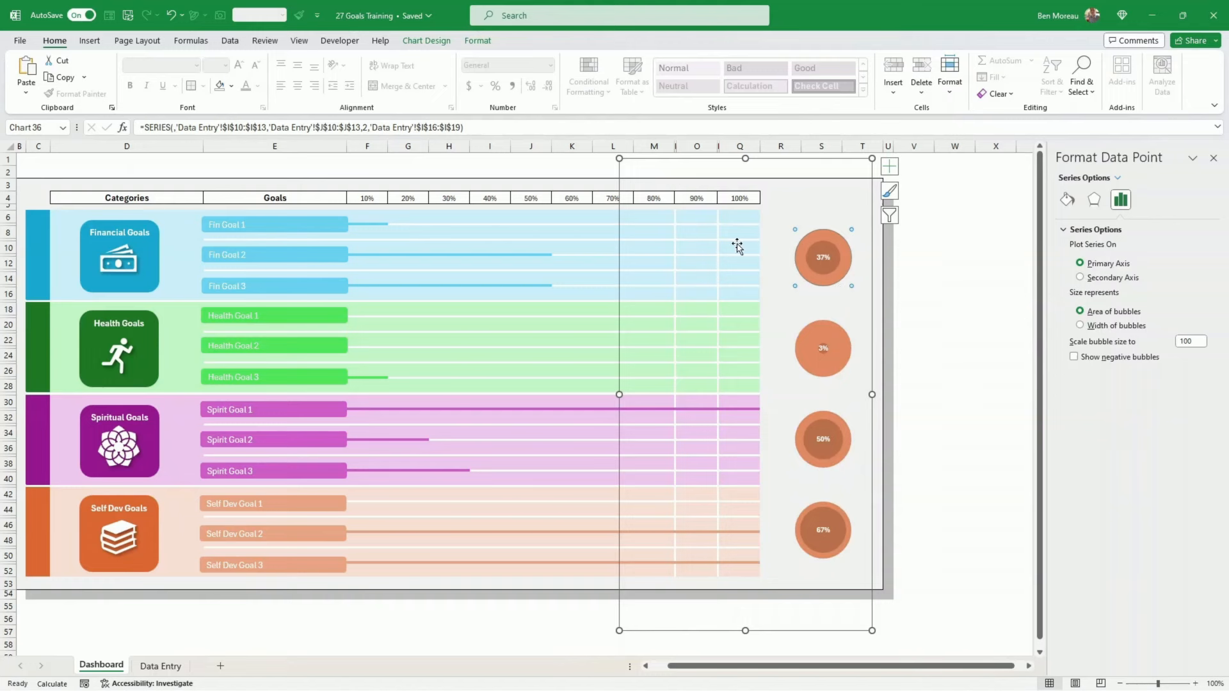
click(479, 42)
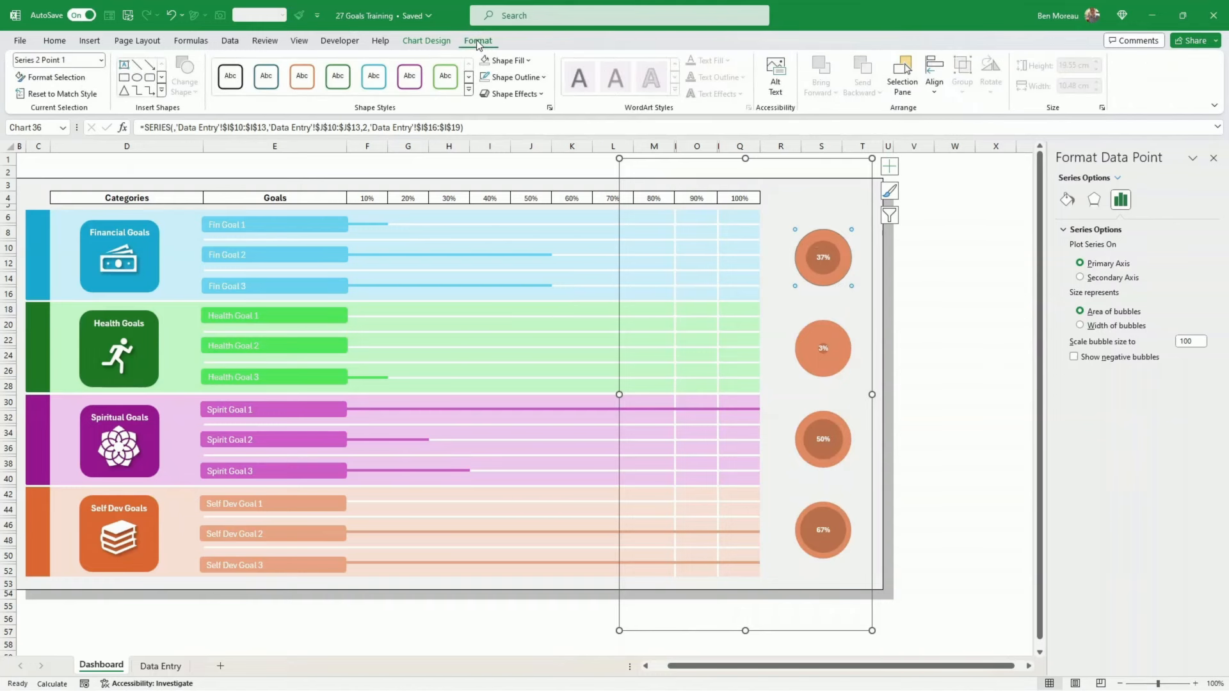
click(545, 78)
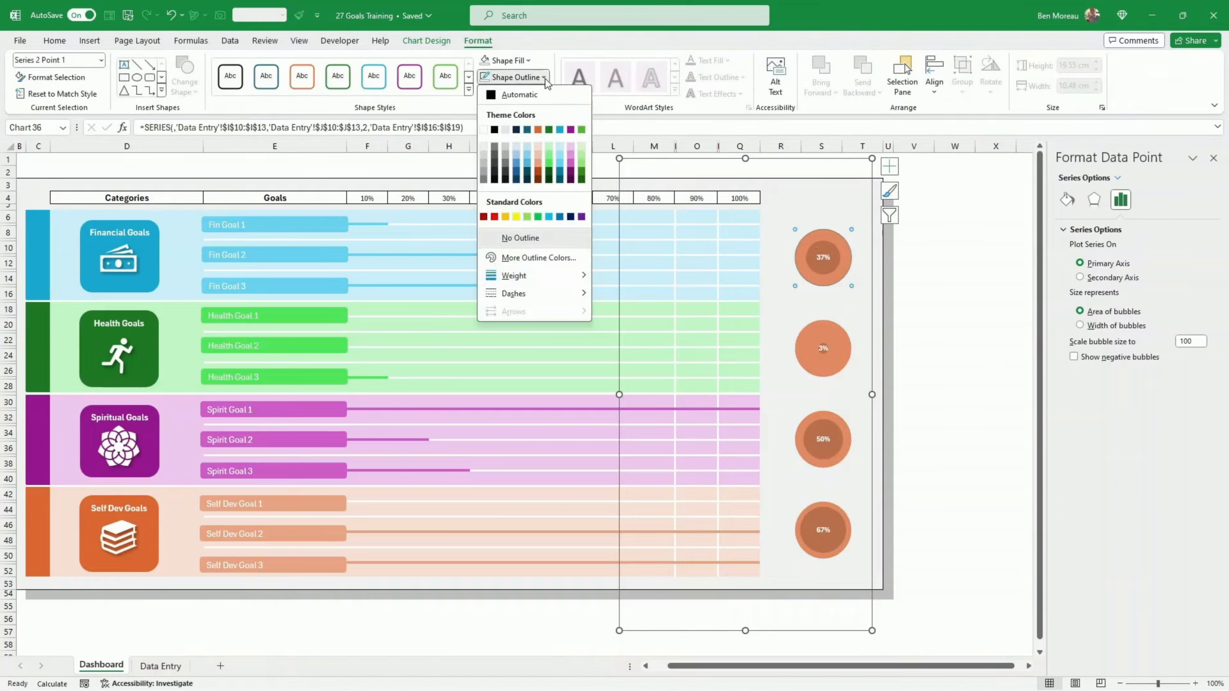
click(561, 165)
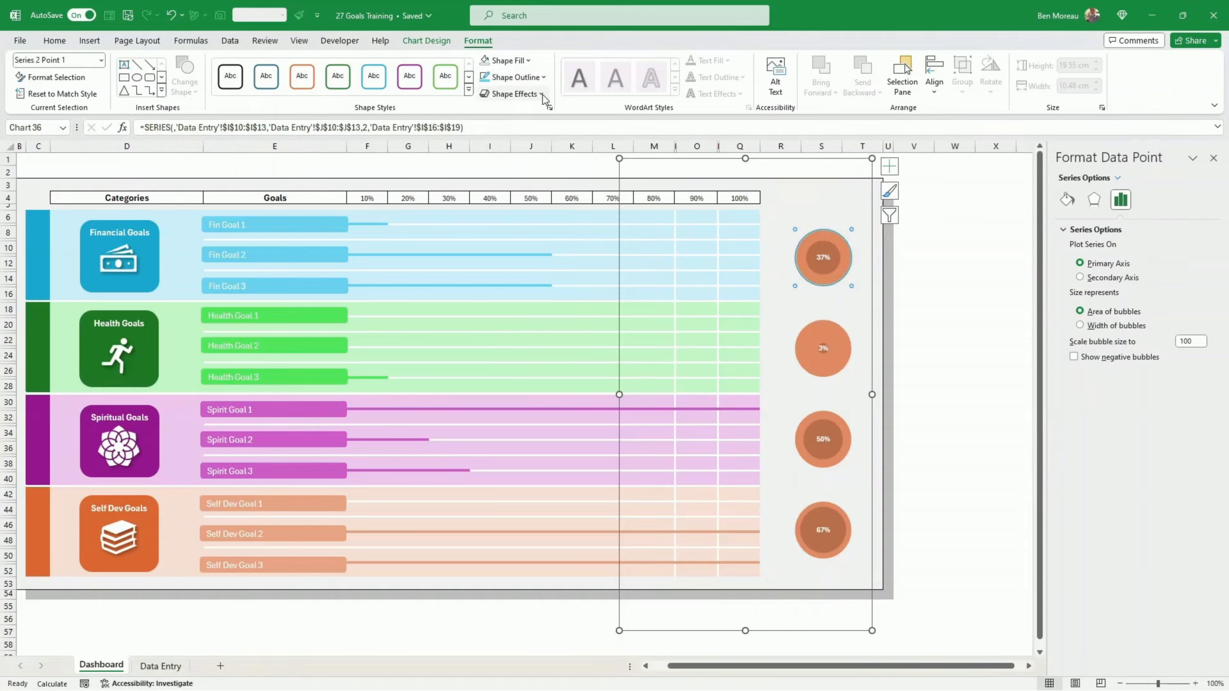
click(531, 61)
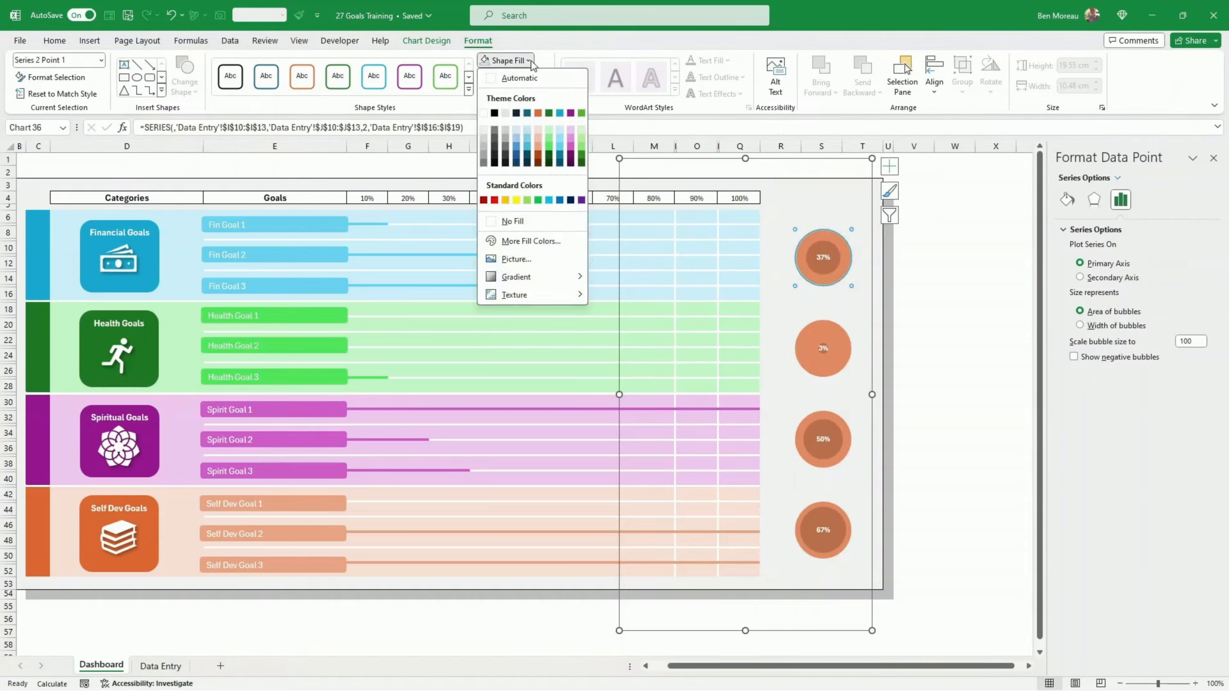
click(561, 131)
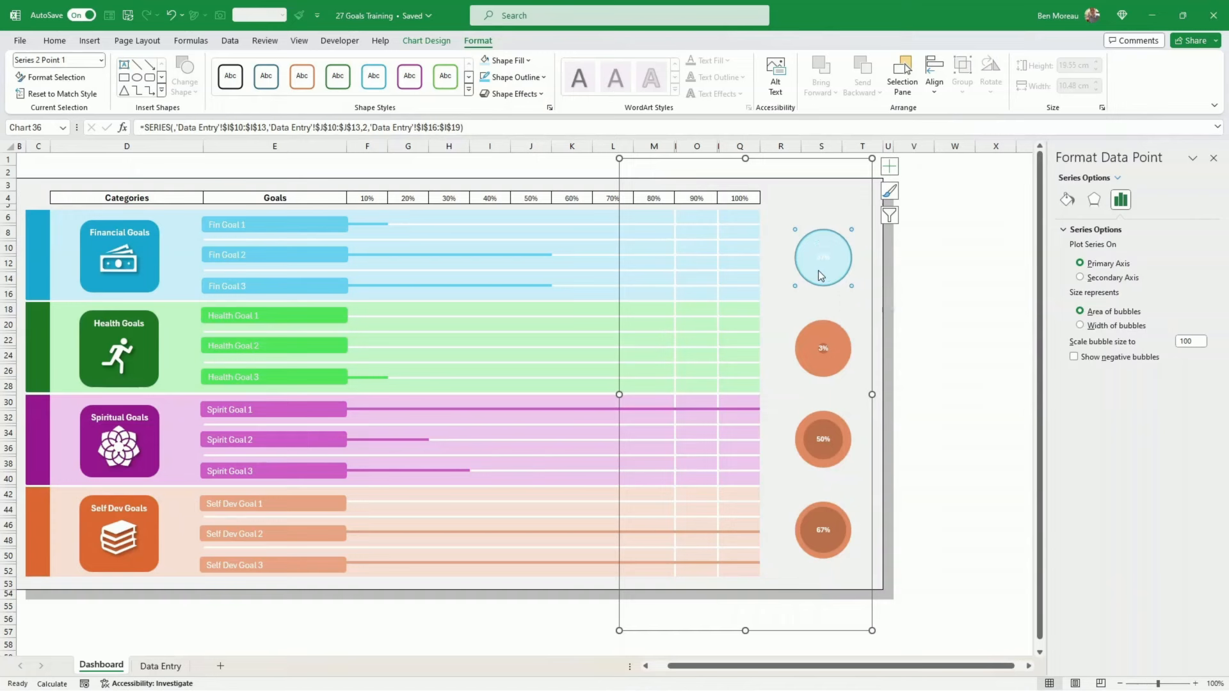
click(954, 353)
Reorder the bubble chart's data series so that Series2 comes before Series1, bringing the completion bubbles in front of the 100% bubbles.
click(845, 278)
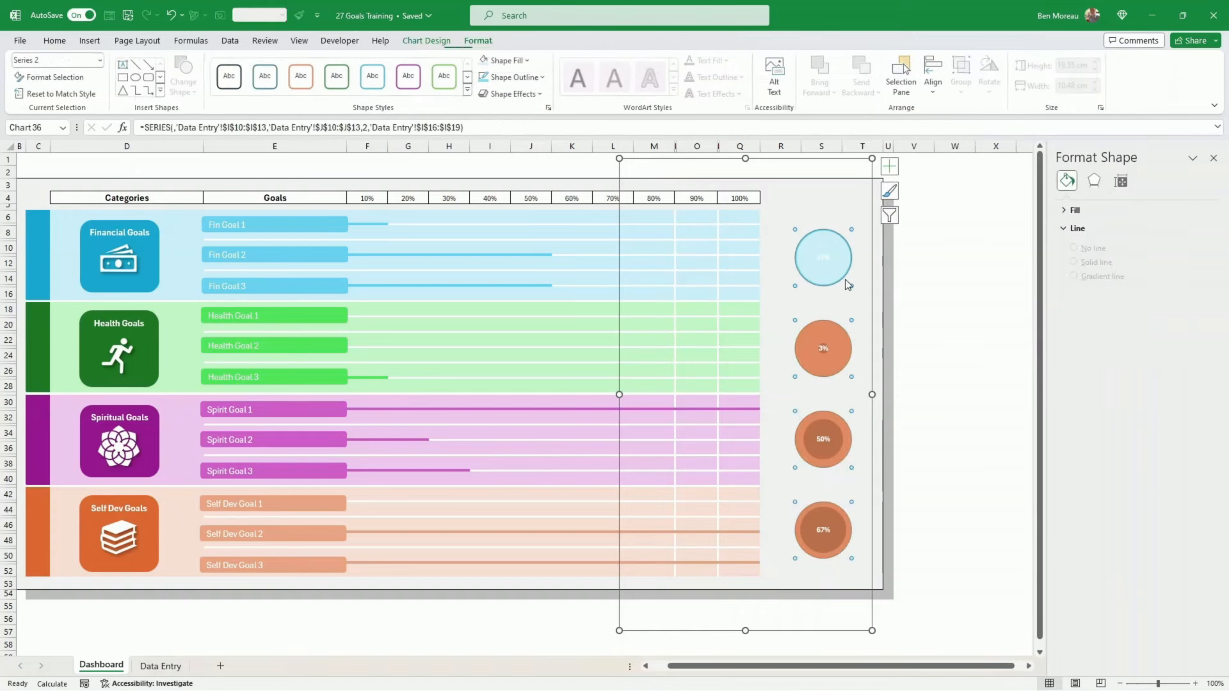
right_click(772, 298)
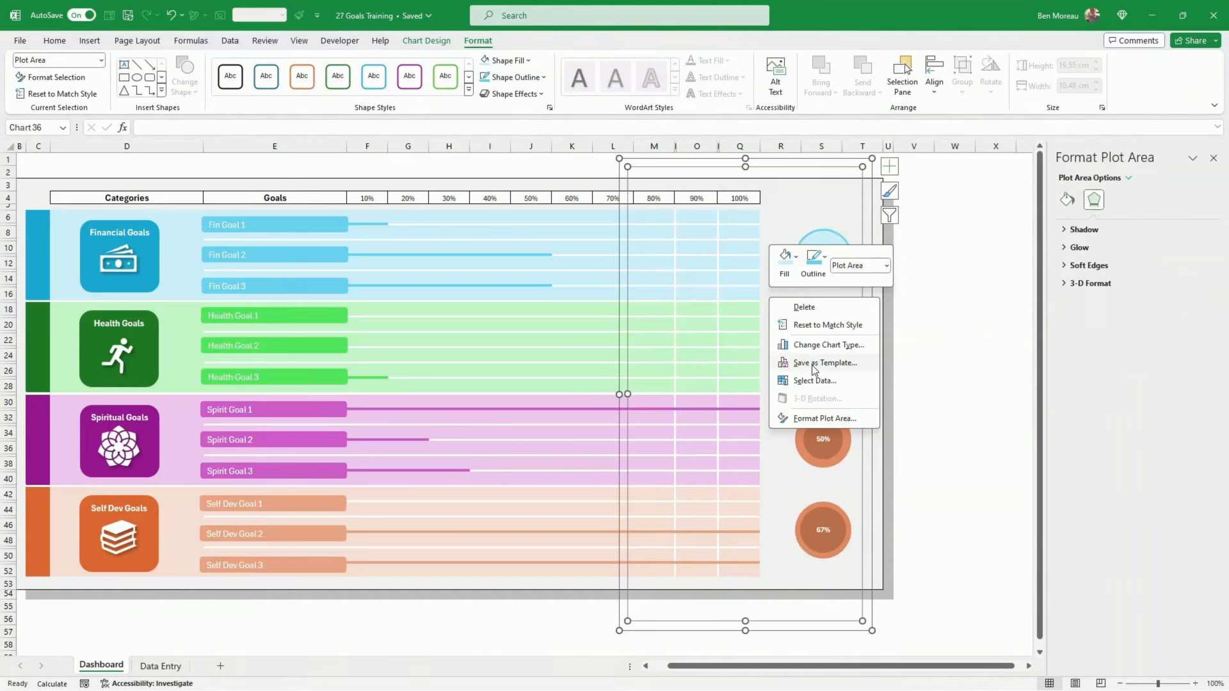
click(945, 373)
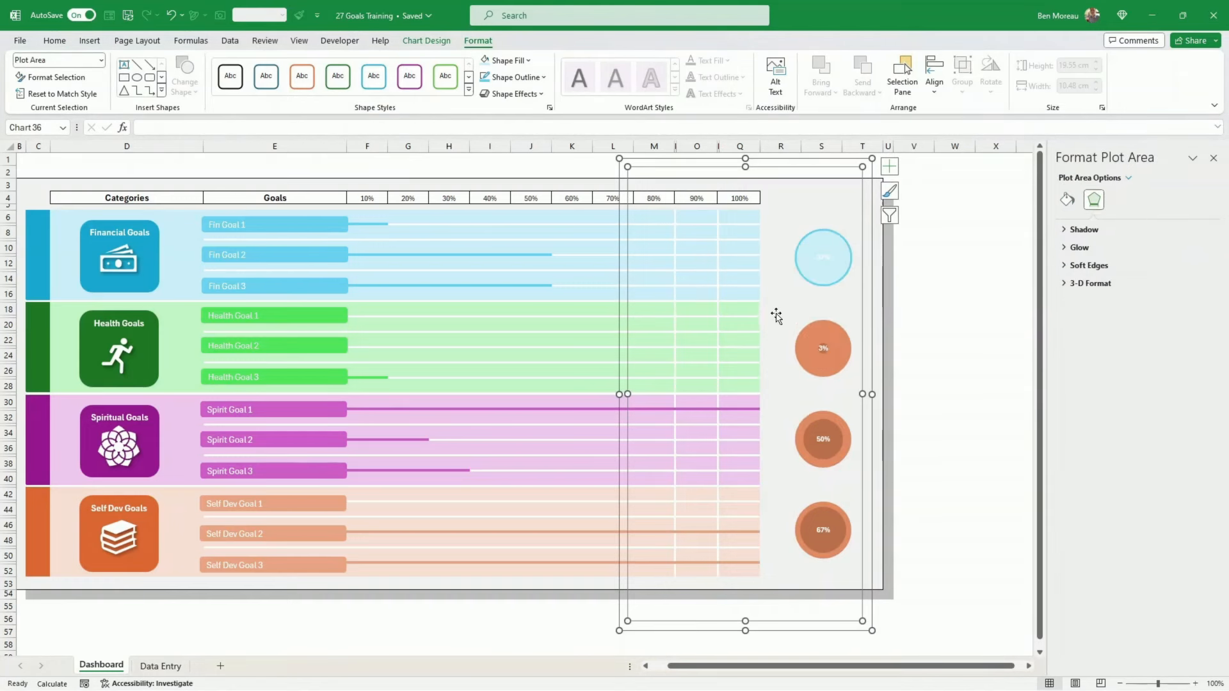
right_click(776, 316)
click(812, 392)
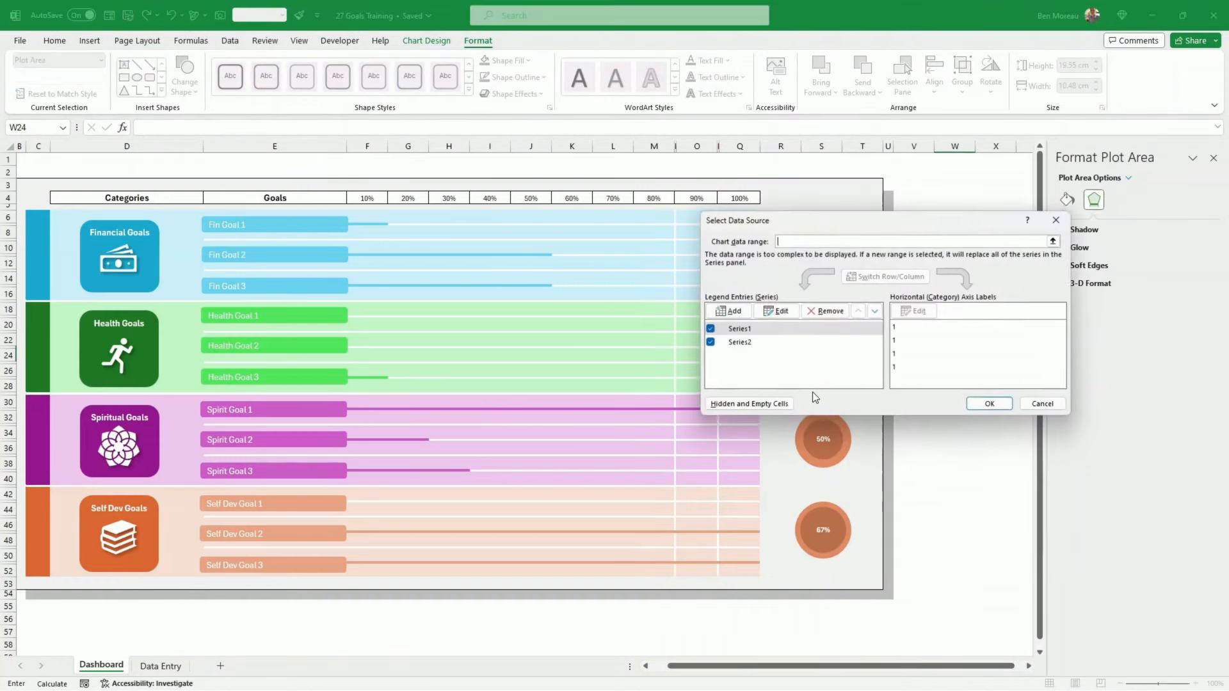
click(753, 344)
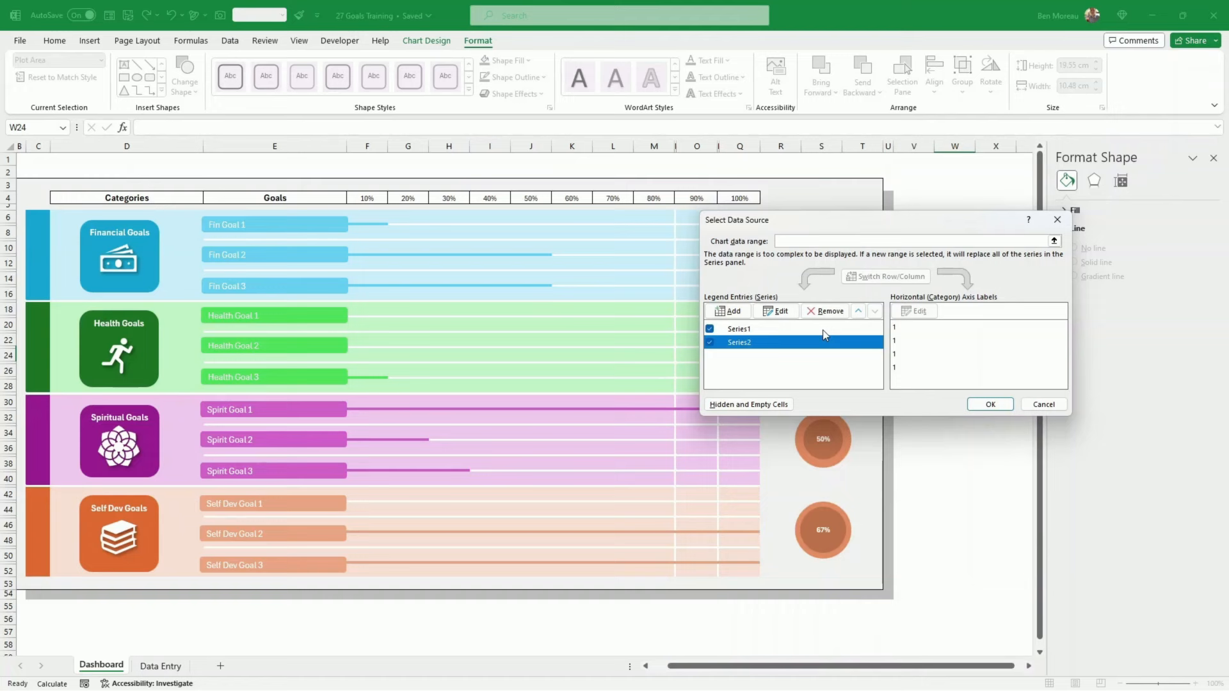
click(859, 311)
click(976, 407)
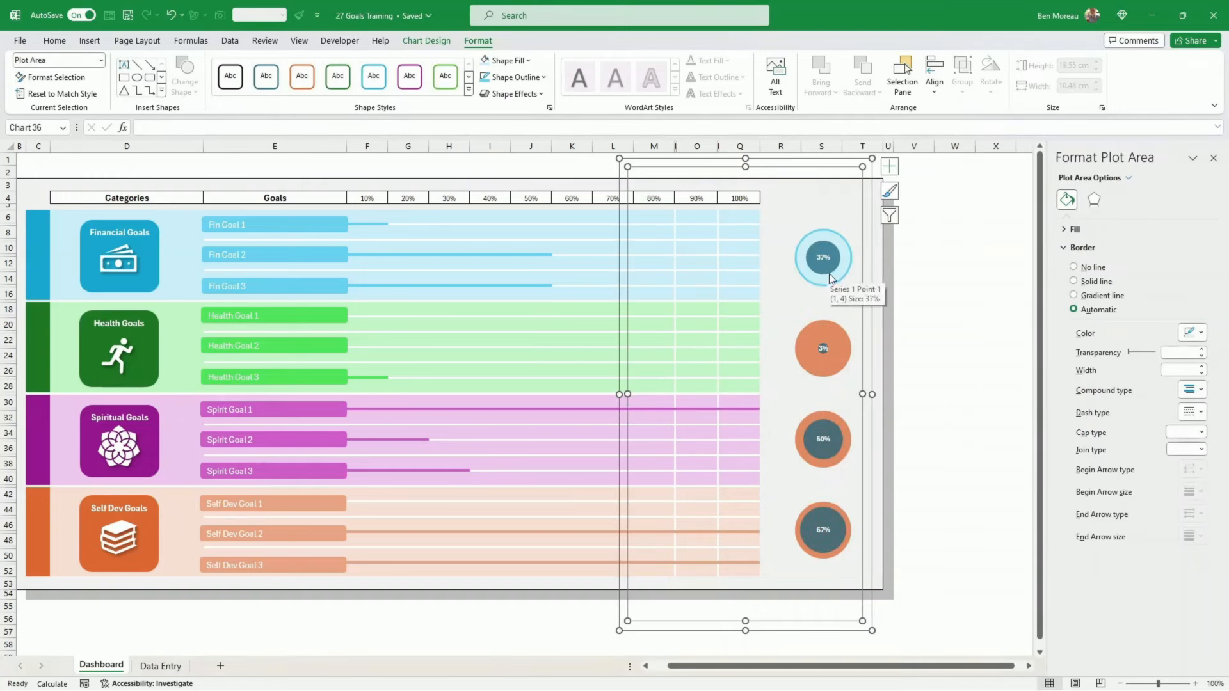
Set the outline weight of all outer bubbles to 1 pt and apply the first outer shadow preset to them.
click(835, 283)
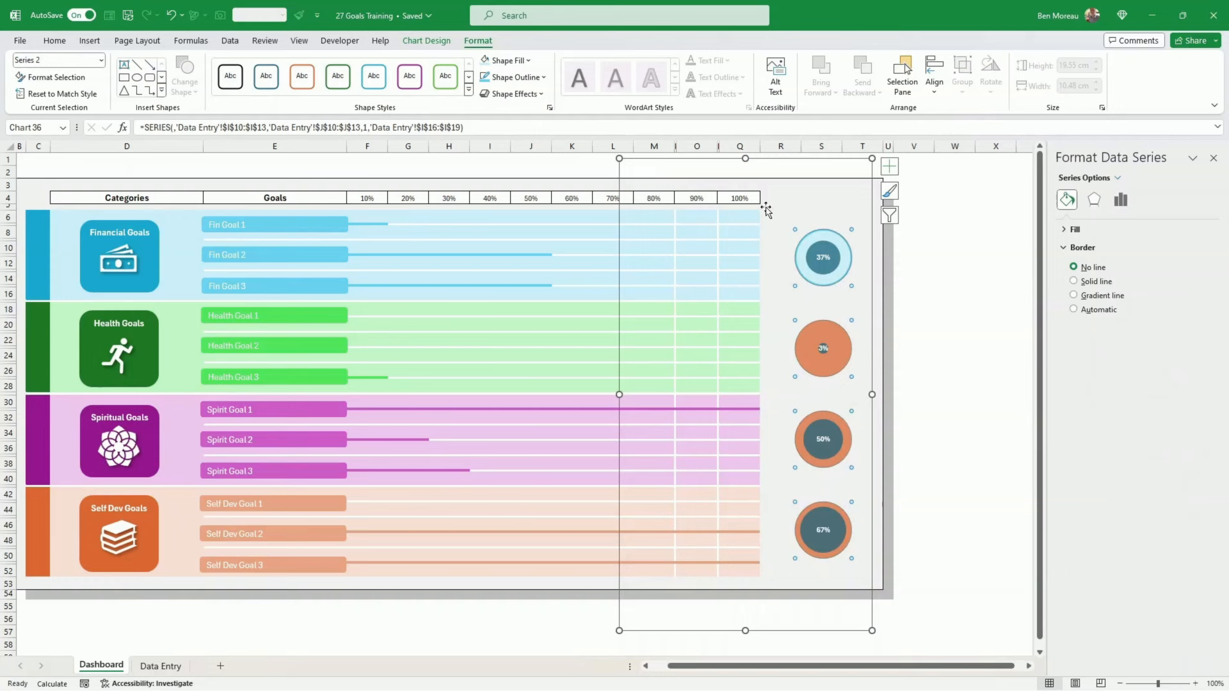
click(514, 77)
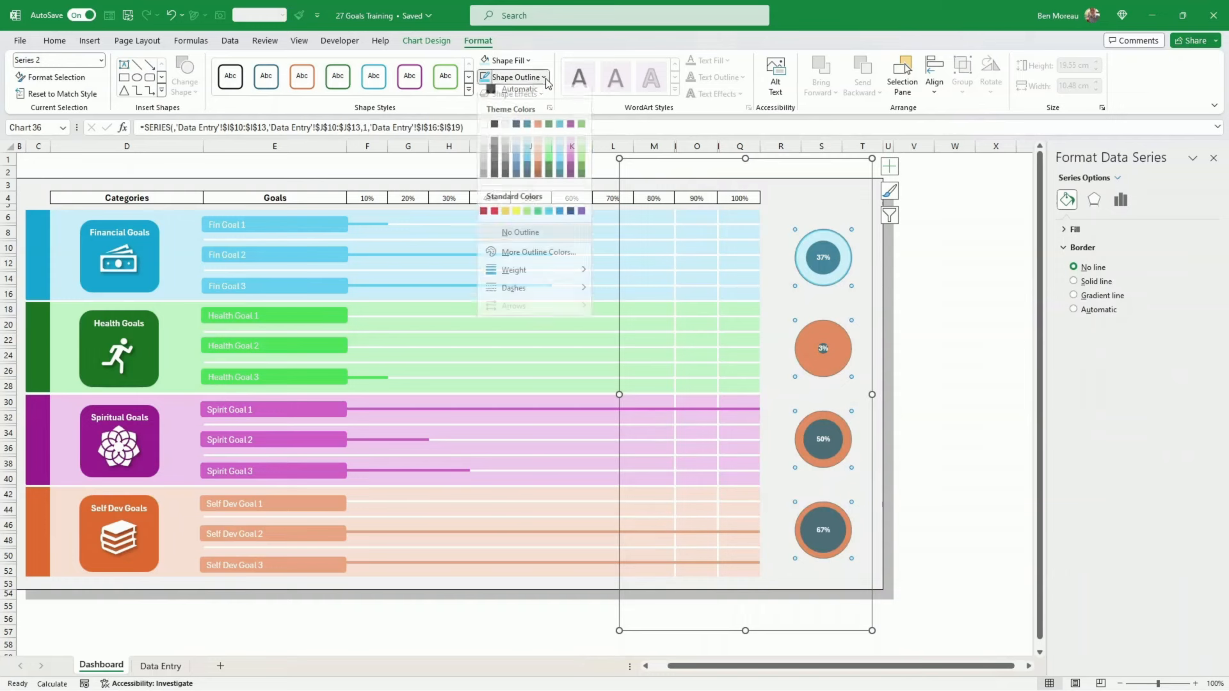
mouse_move(570, 276)
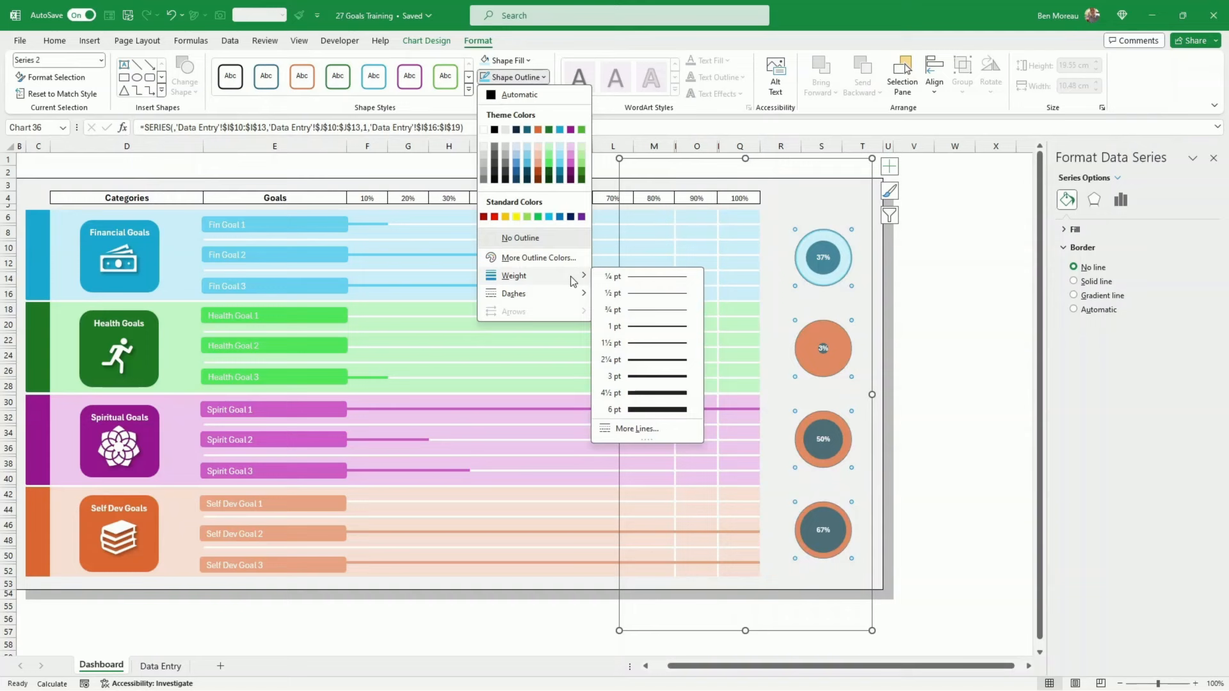
click(641, 327)
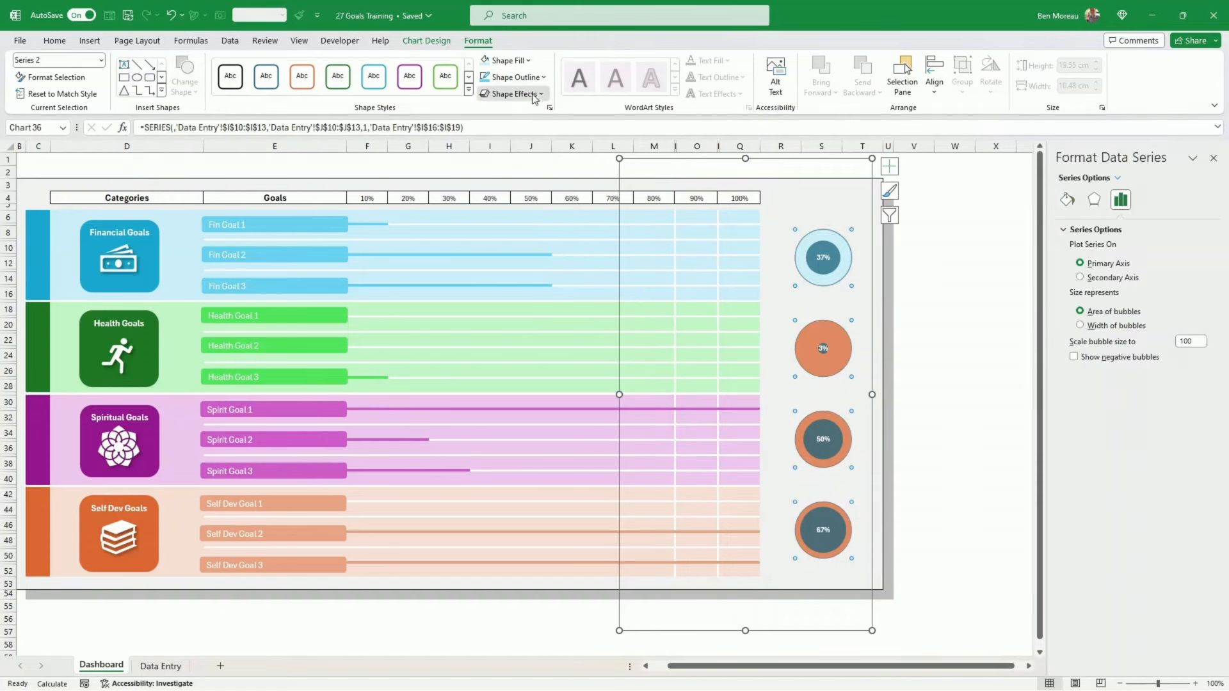
click(512, 94)
mouse_move(560, 149)
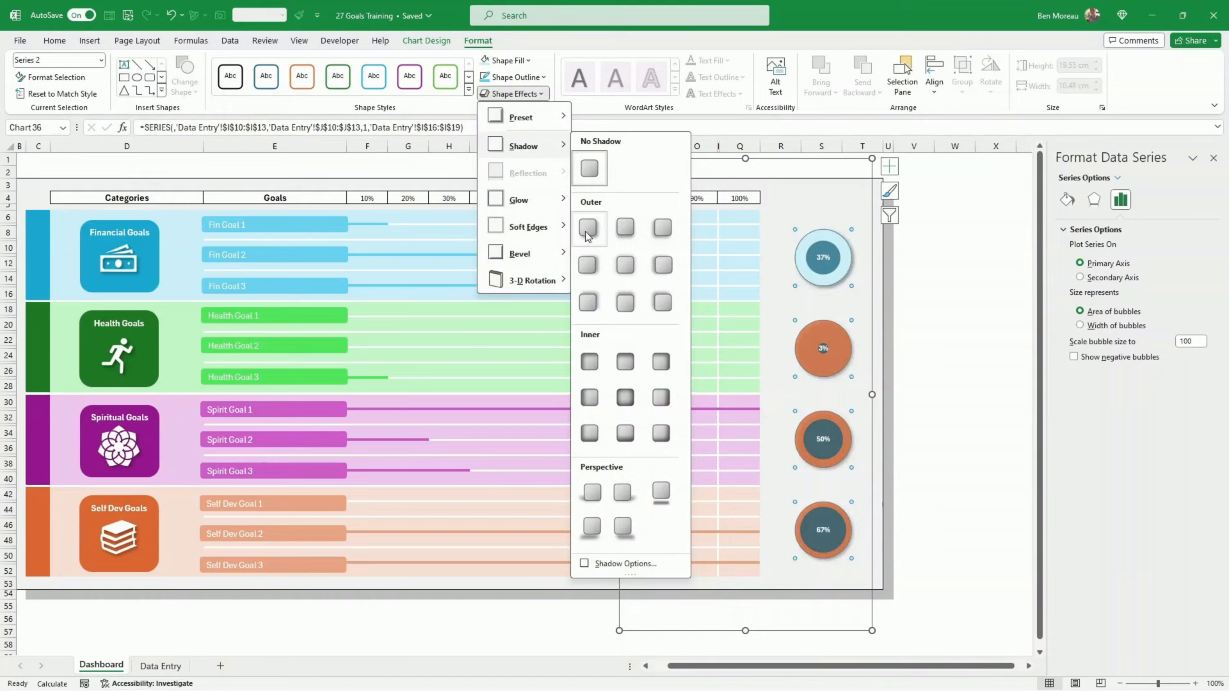
click(589, 233)
click(980, 353)
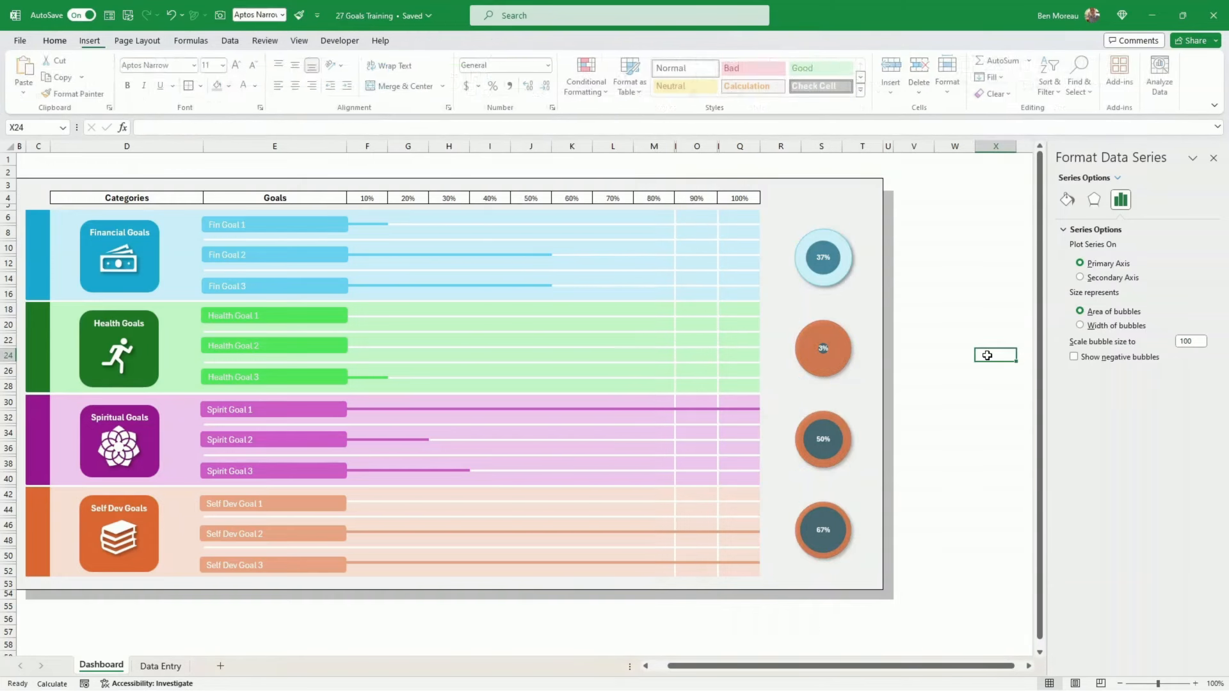
Give the Health Goals outer bubble a light green fill and a medium green outline matching its category row.
click(839, 365)
click(836, 368)
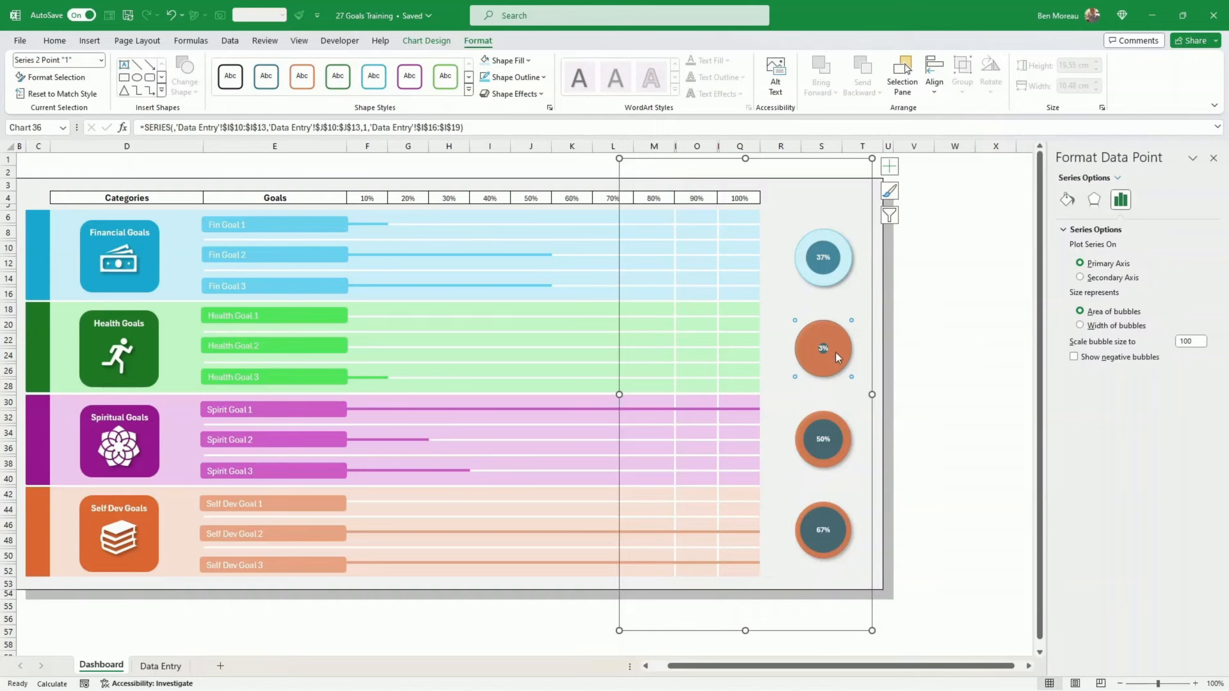
click(523, 66)
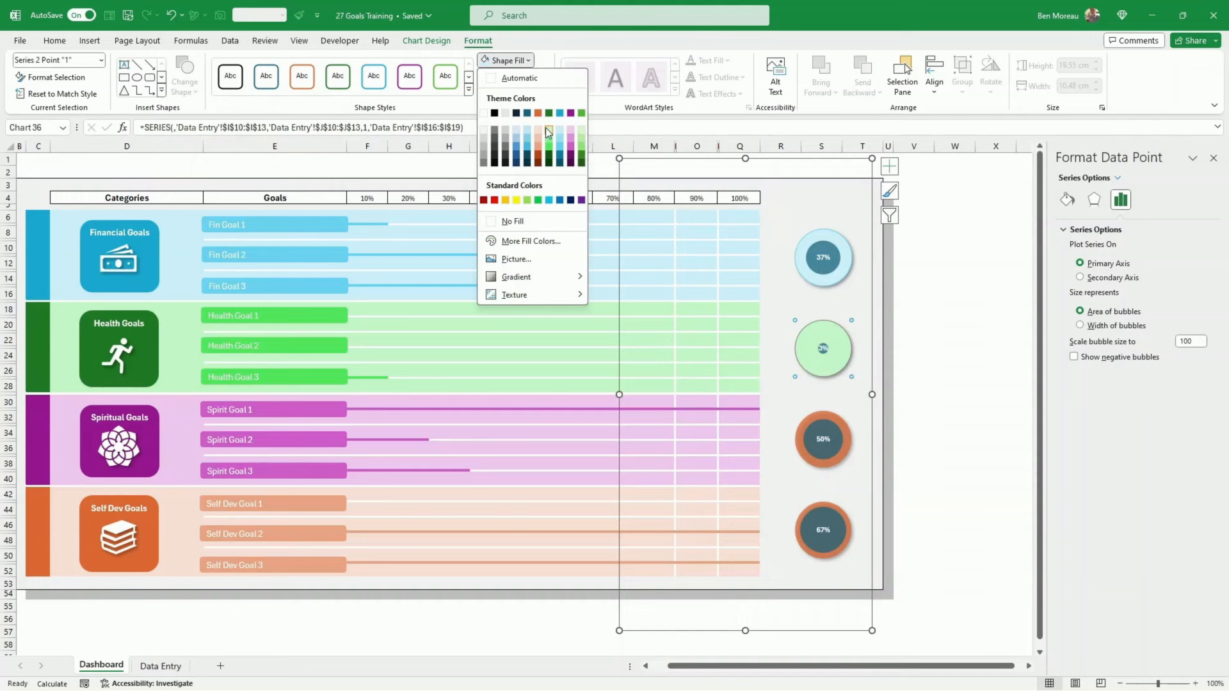
key(Escape)
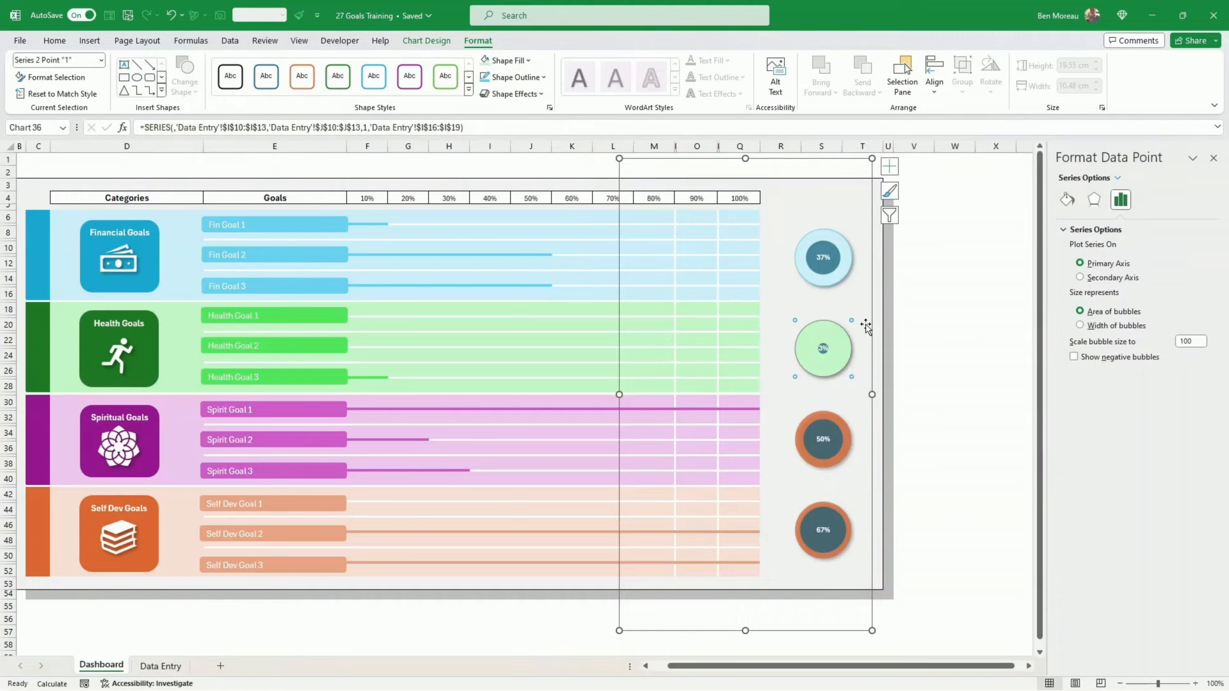
right_click(546, 78)
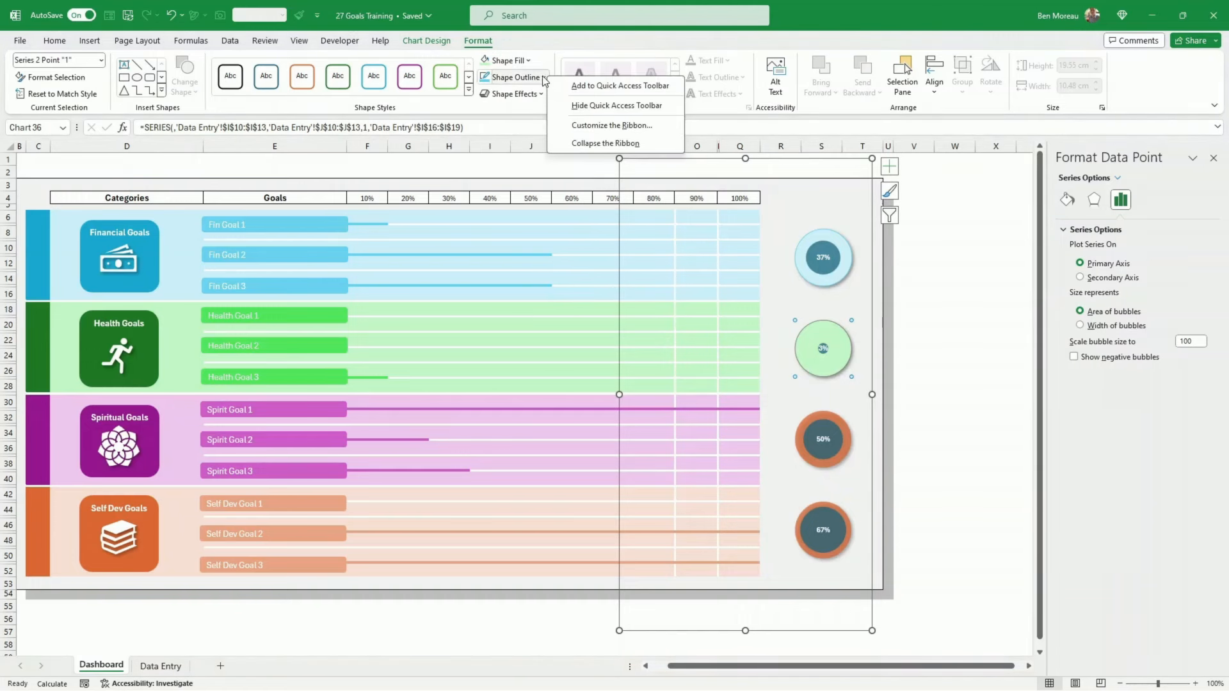
click(544, 78)
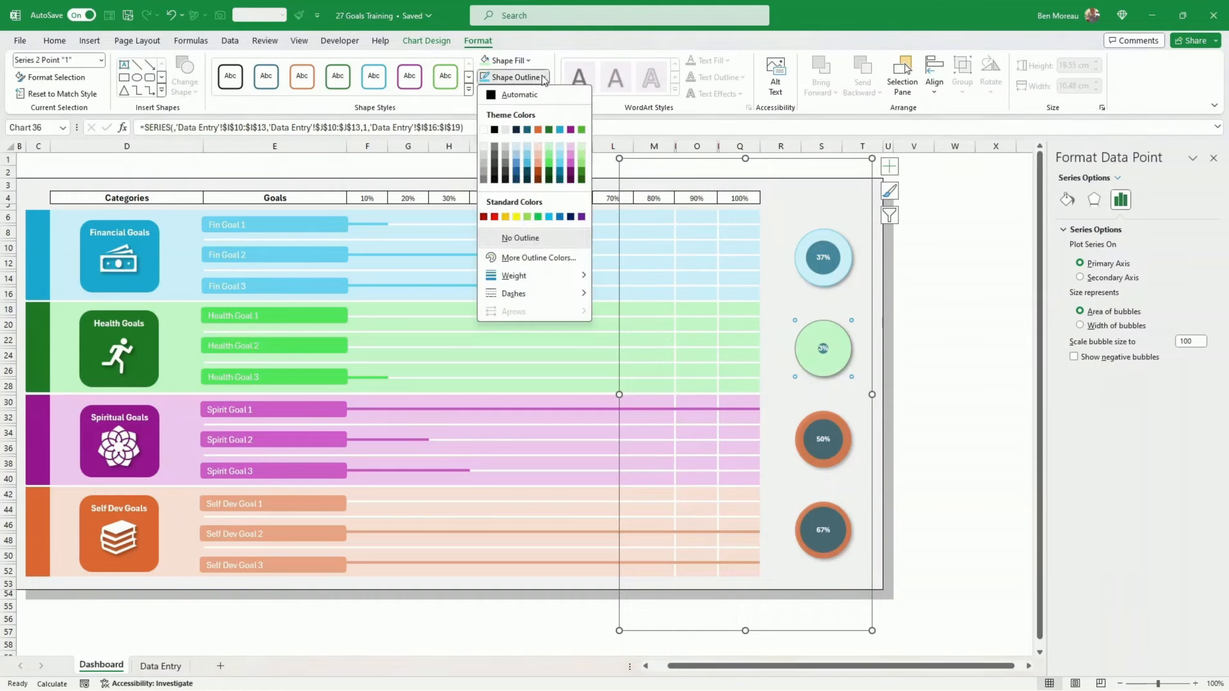
click(551, 165)
click(996, 339)
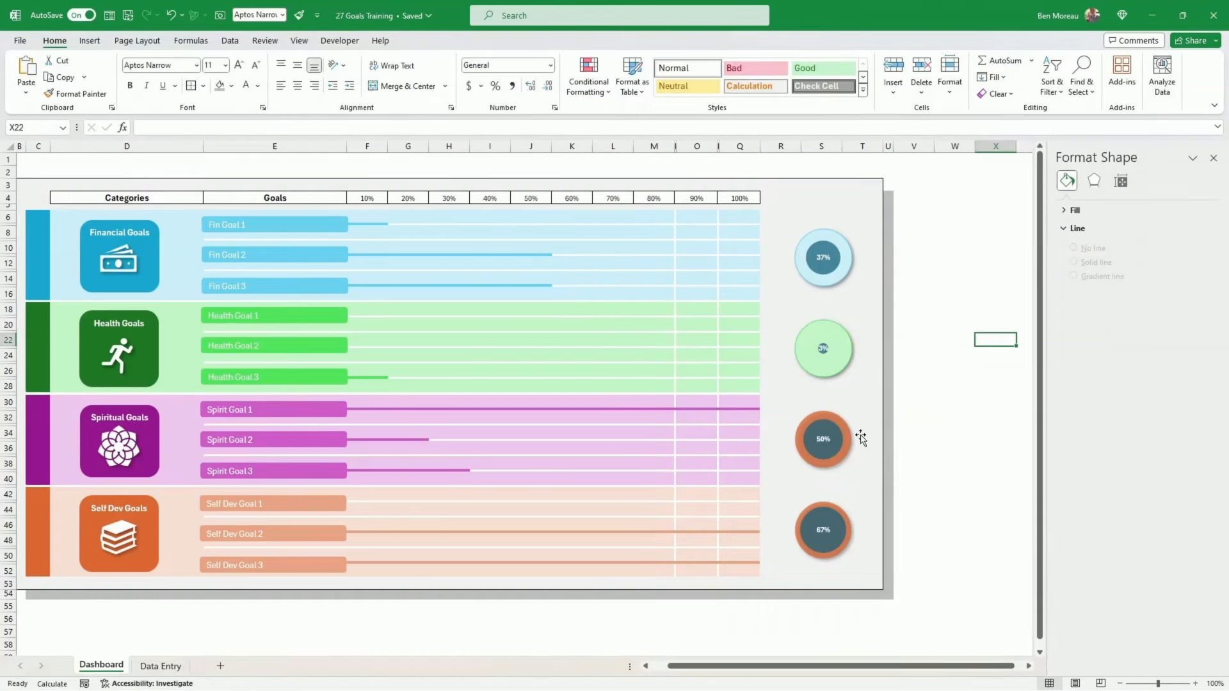
Fill the Spiritual Goals outer bubble with the light plum shade of its category row.
click(847, 447)
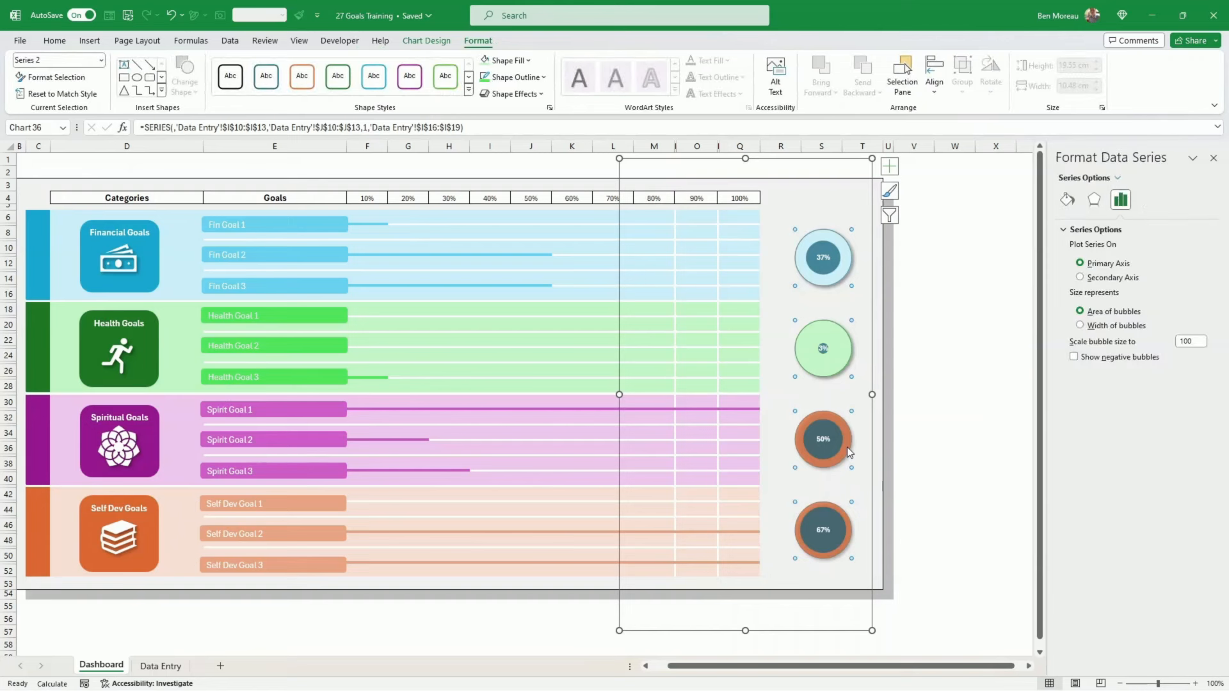
click(847, 444)
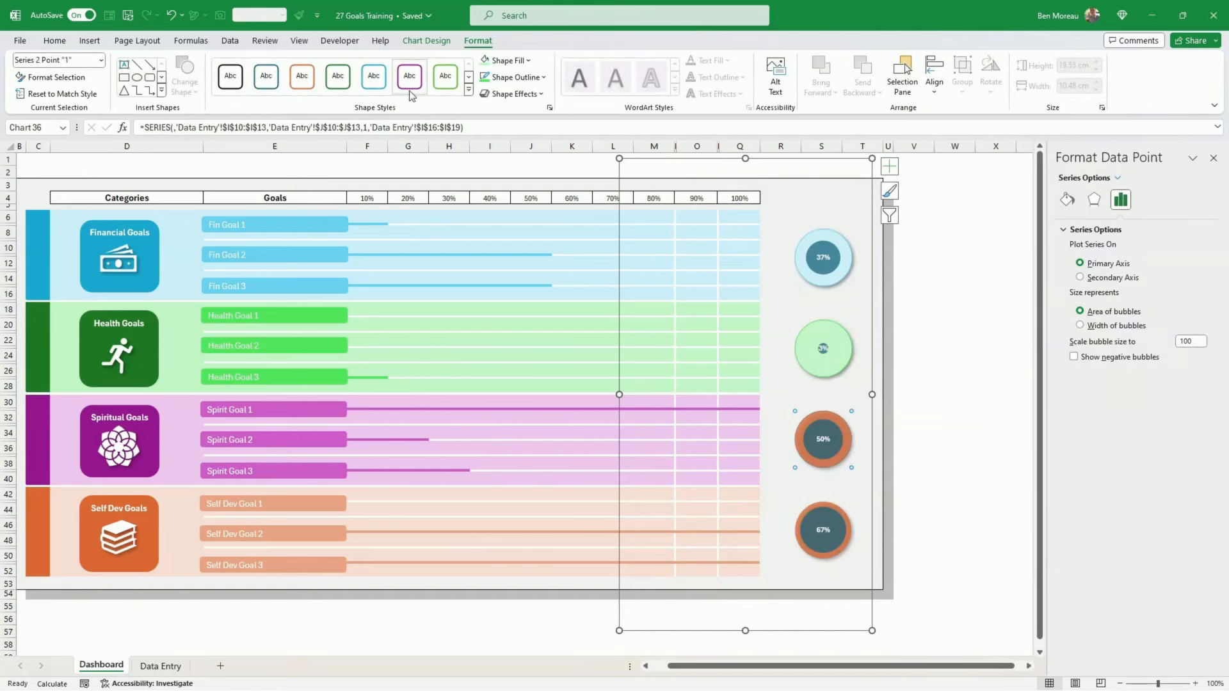
click(512, 60)
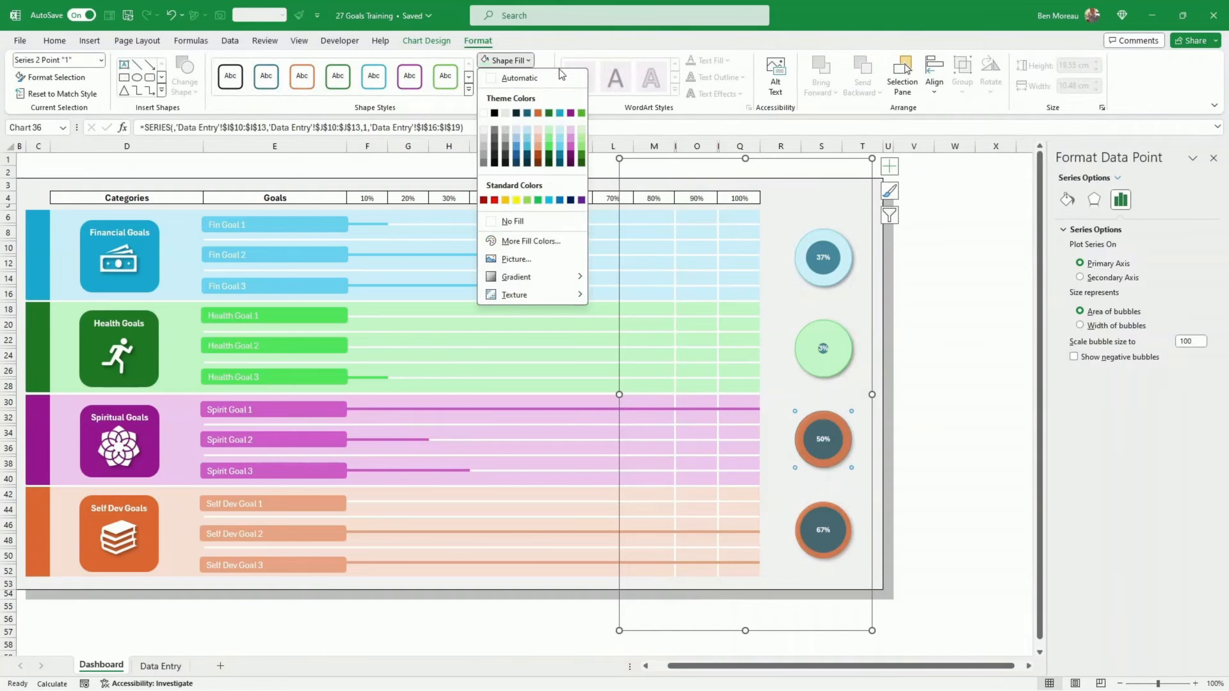
click(574, 132)
click(827, 448)
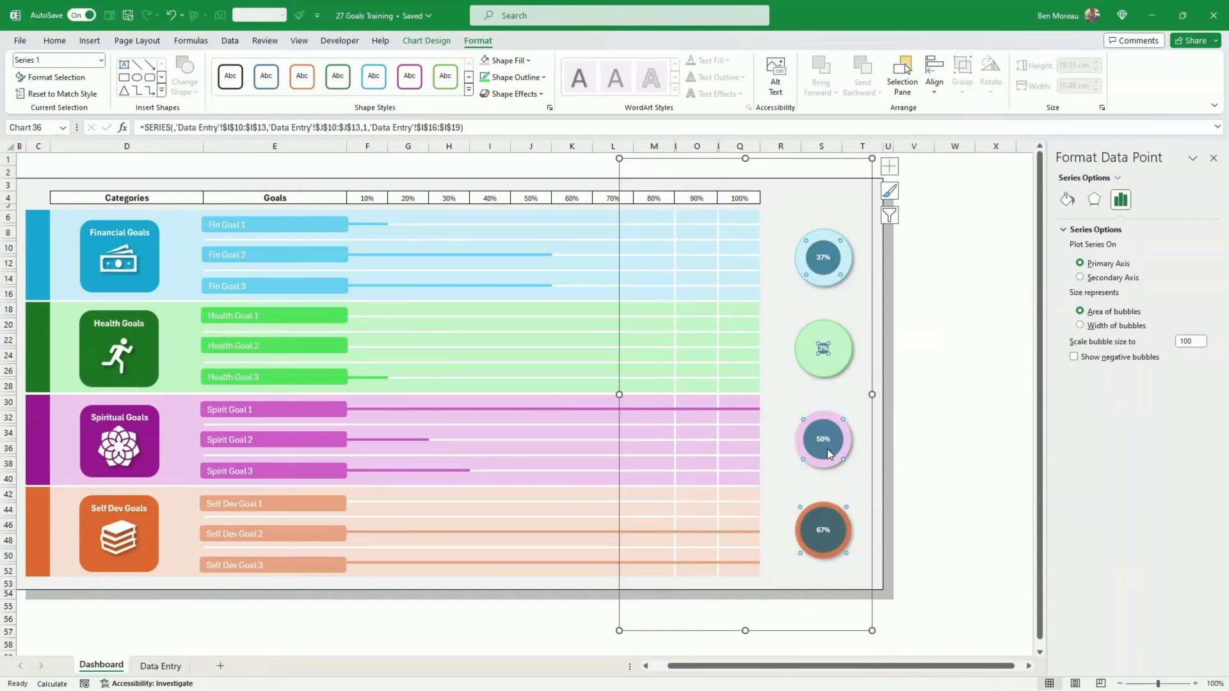
click(510, 60)
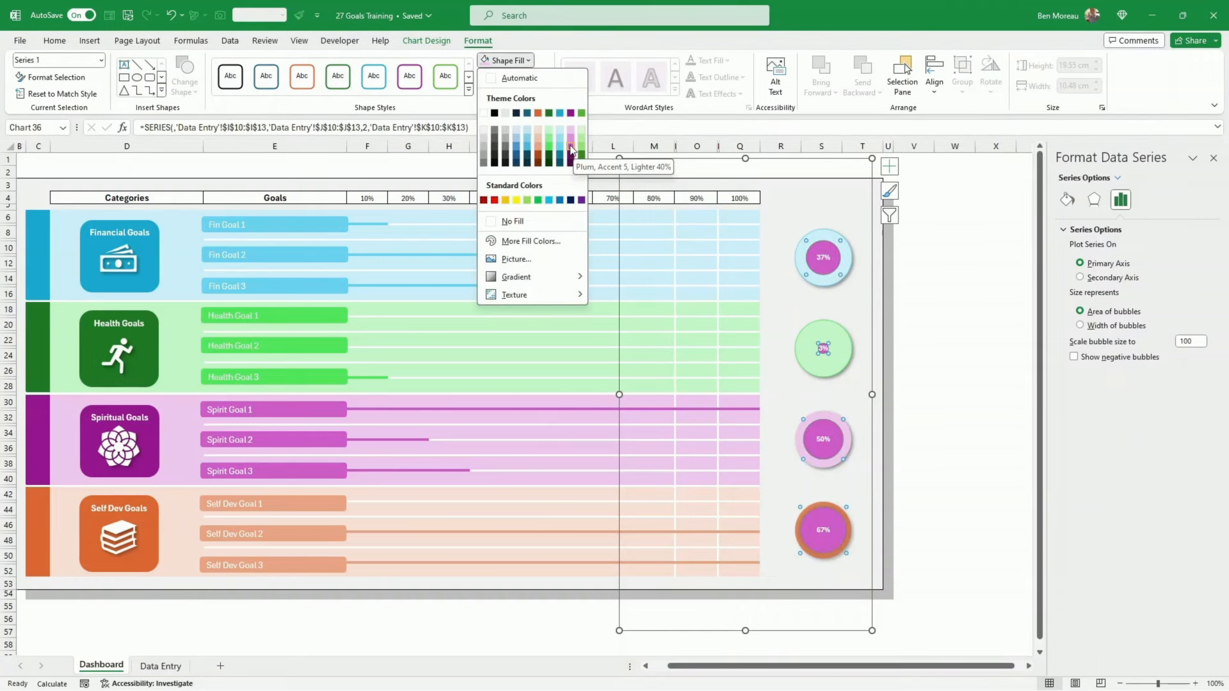
click(960, 382)
click(951, 393)
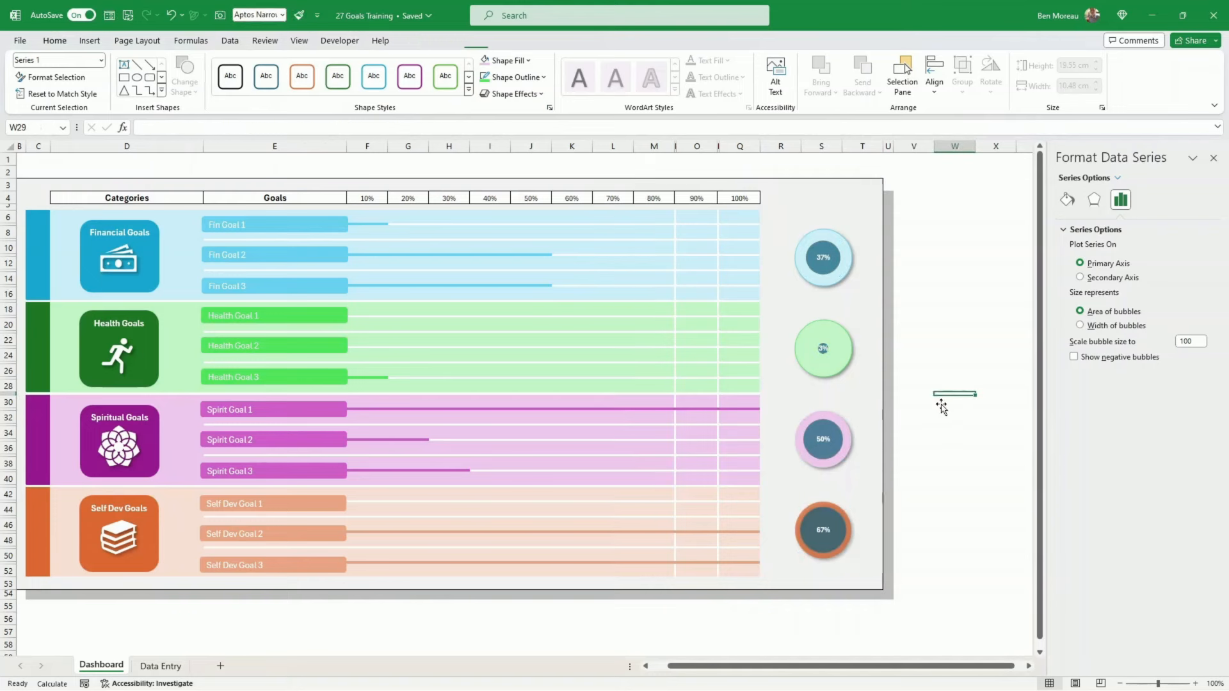
Fill the Spiritual Goals inner completion bubble with the medium plum shade used for its goal labels.
click(824, 451)
click(825, 446)
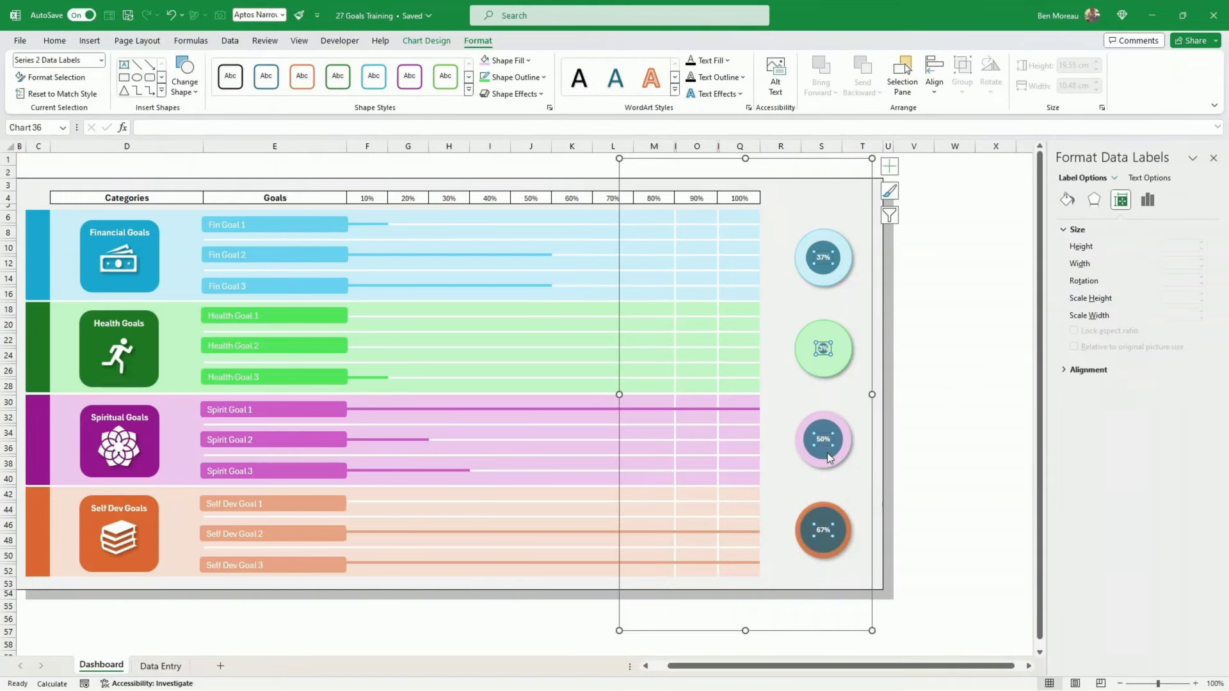
click(831, 452)
click(831, 452)
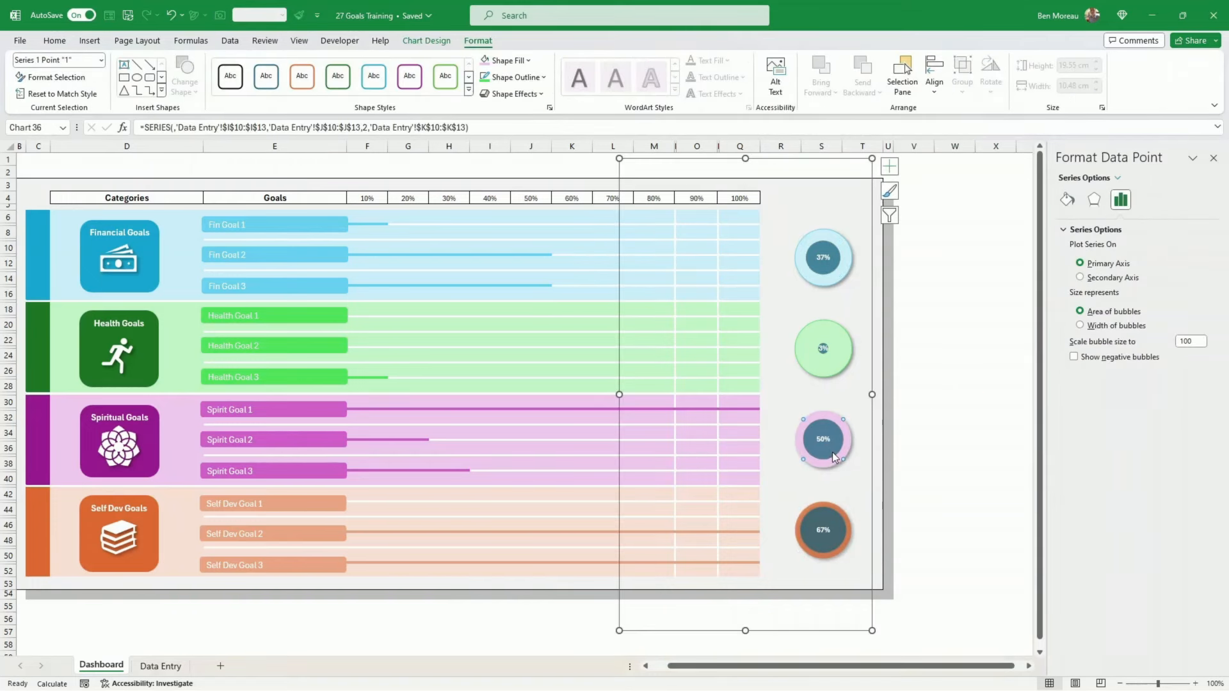
click(527, 61)
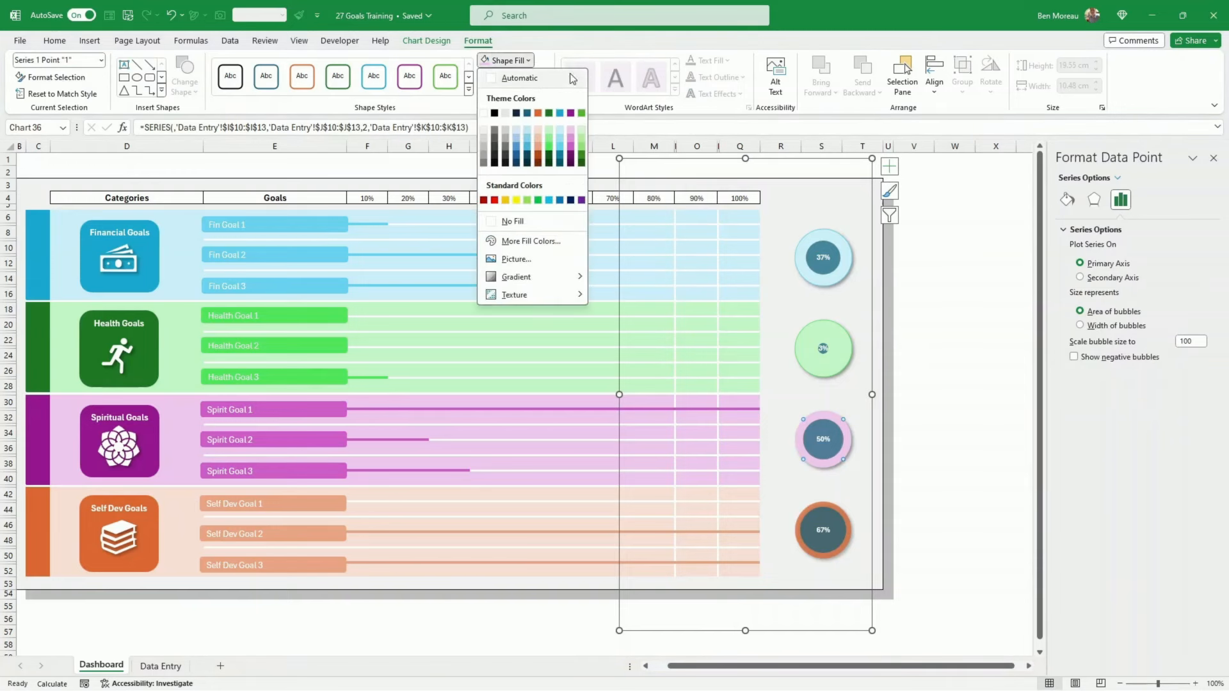
click(574, 151)
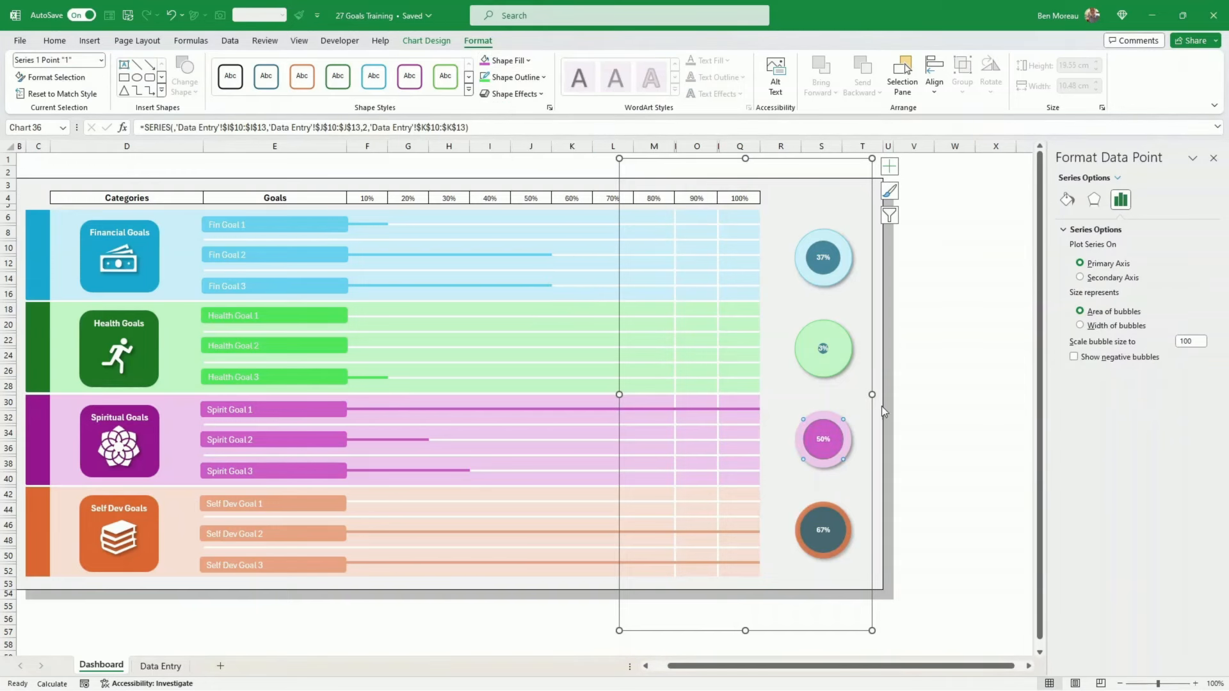
click(928, 425)
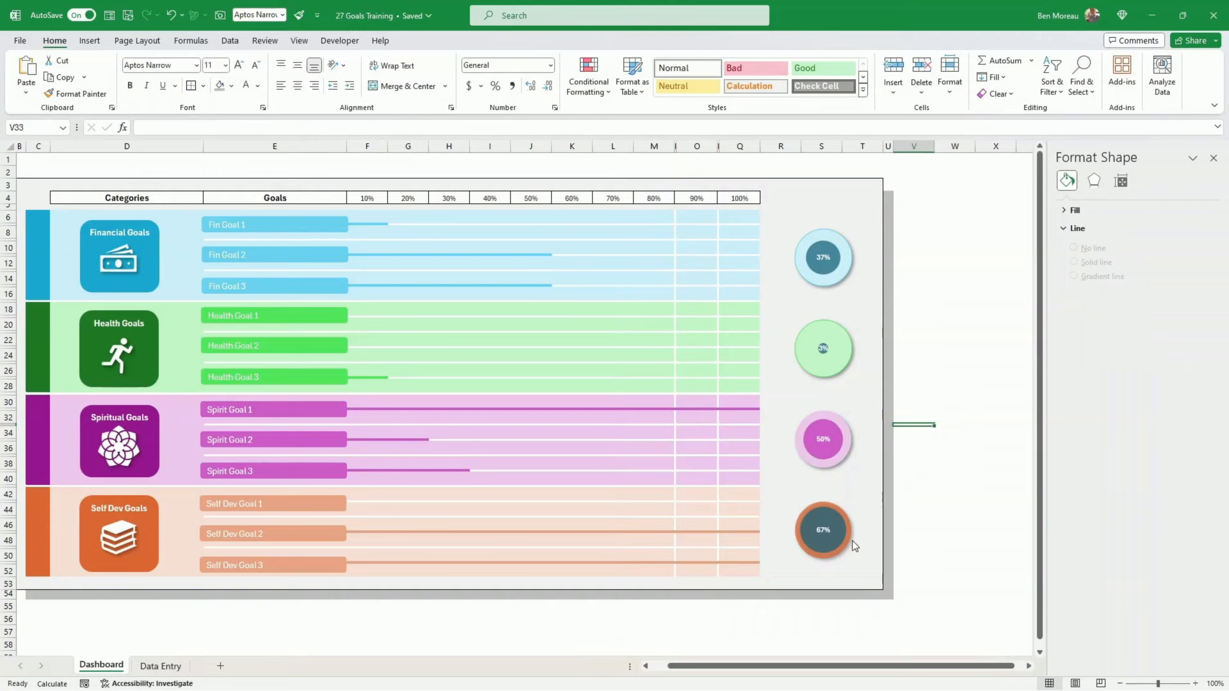
Fill the Self Dev Goals outer bubble with the light orange shade of its category row.
click(831, 537)
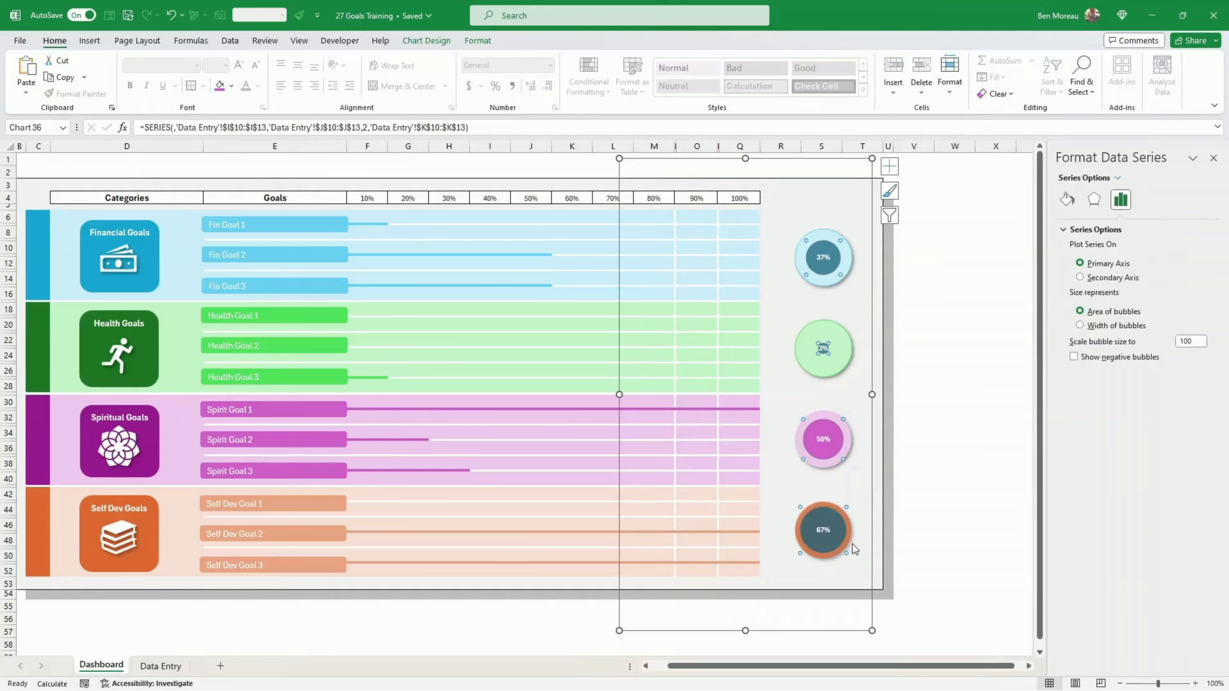
click(851, 542)
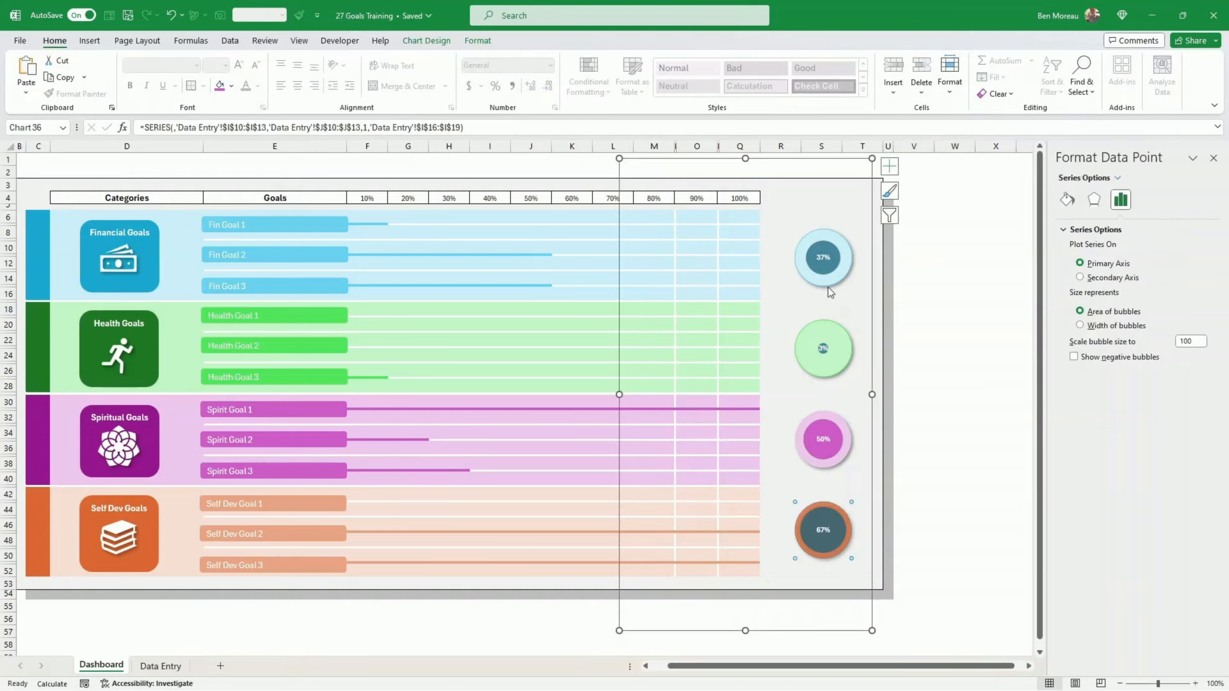
click(478, 41)
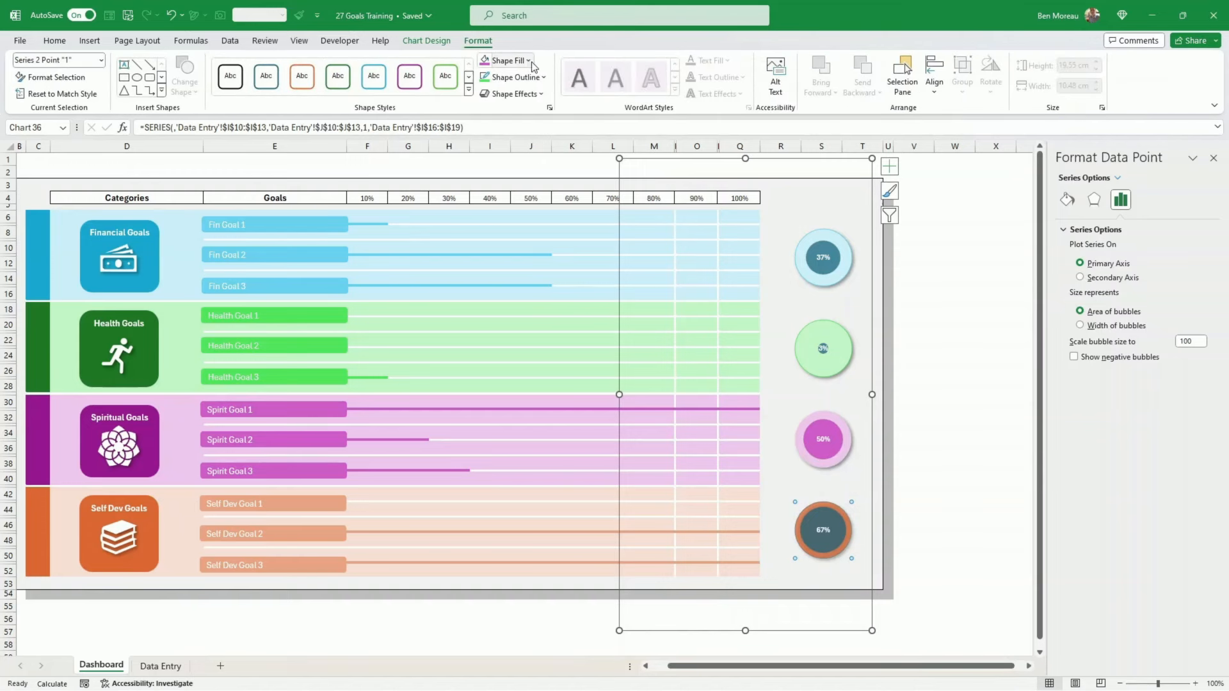
click(509, 60)
click(552, 78)
Fill the Self Dev Goals inner completion bubble with the medium orange shade used for its goal labels.
click(832, 543)
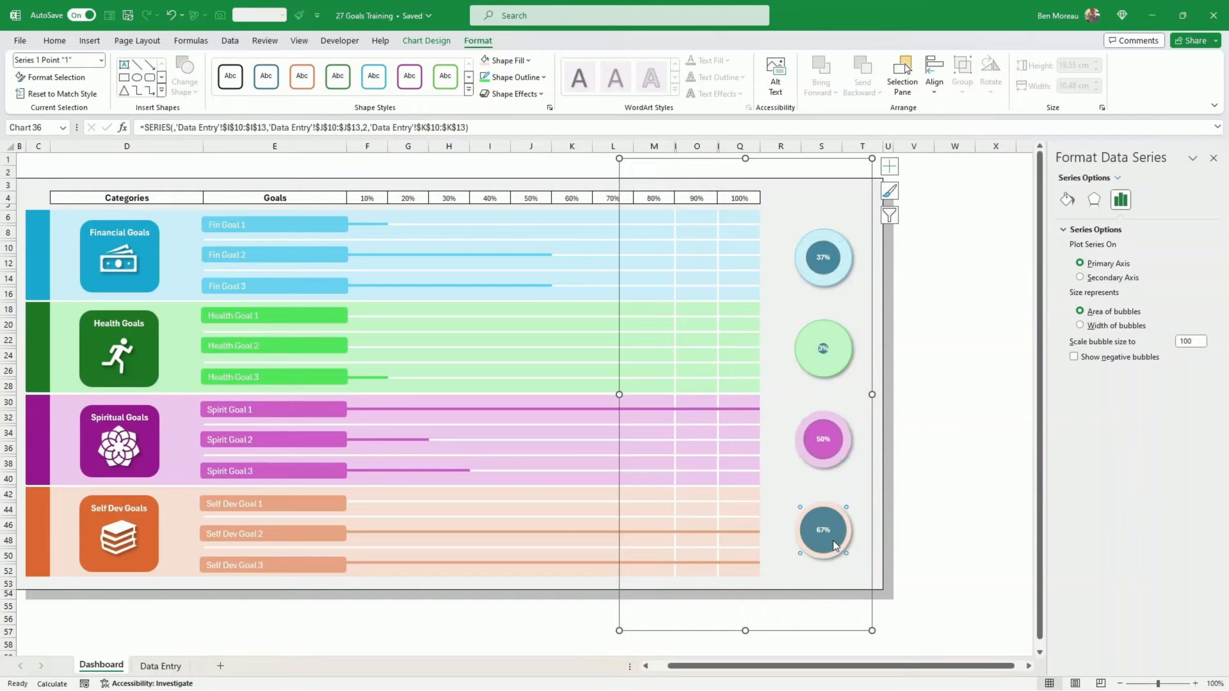
click(832, 540)
click(530, 61)
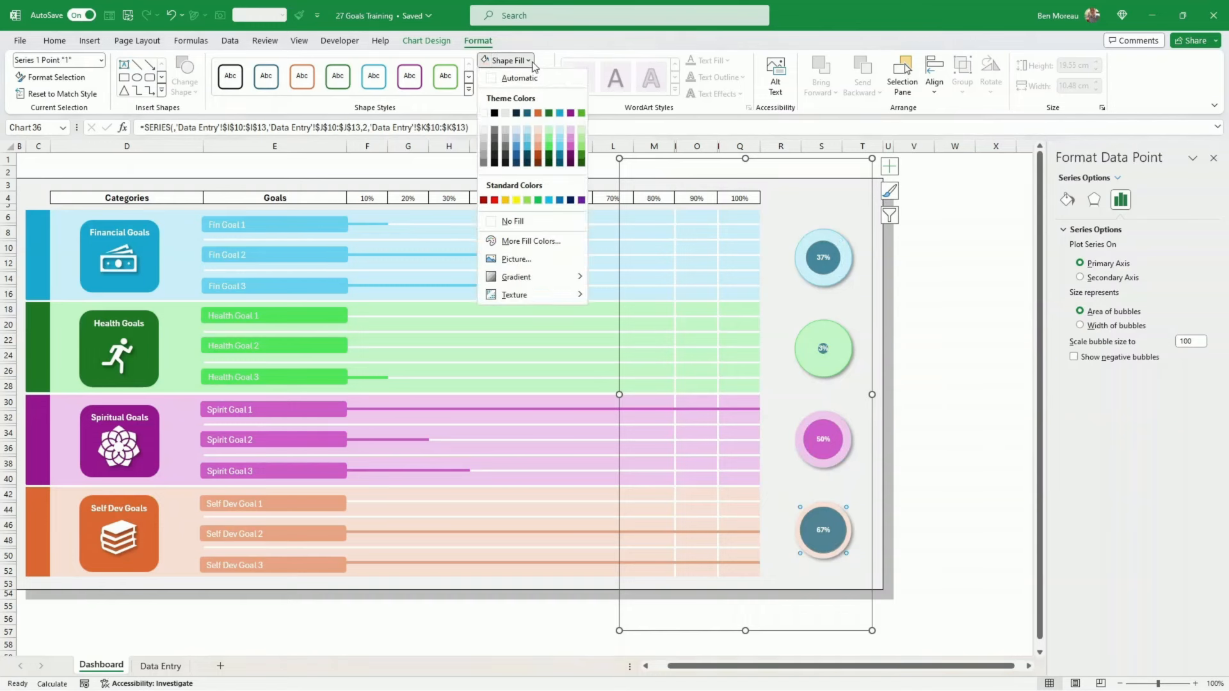
click(535, 146)
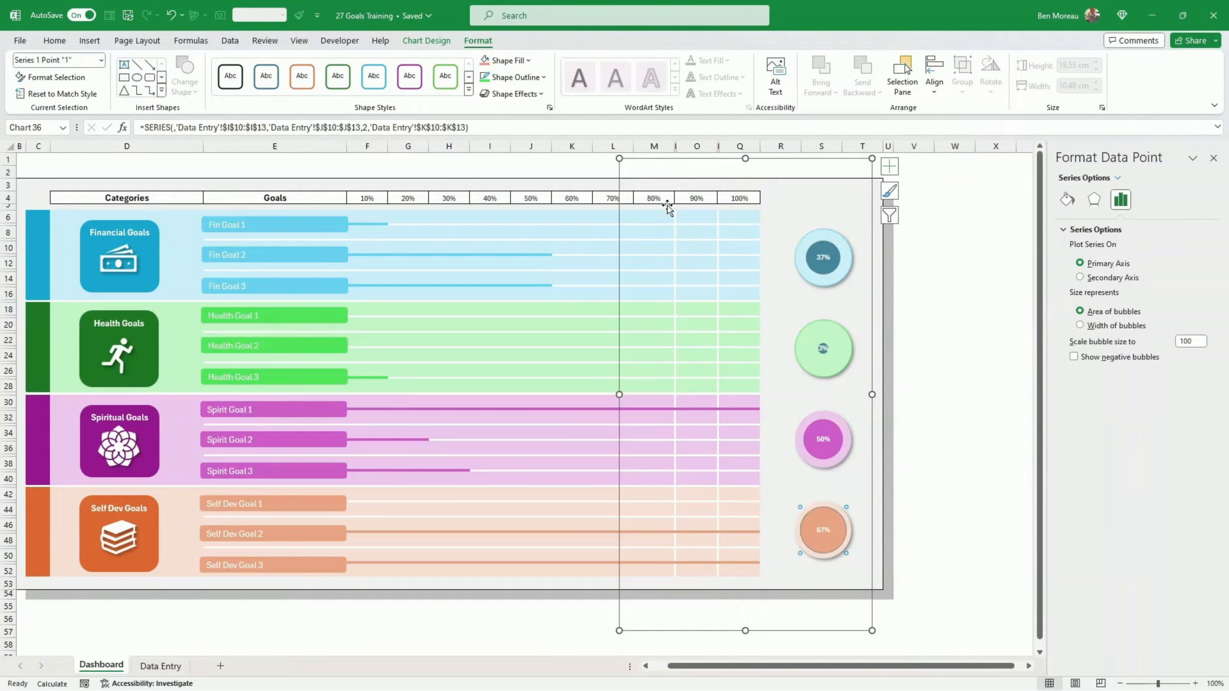
Outline the Spiritual Goals and Self Dev Goals outer bubbles in a darker shade of their category colours.
click(801, 522)
click(515, 77)
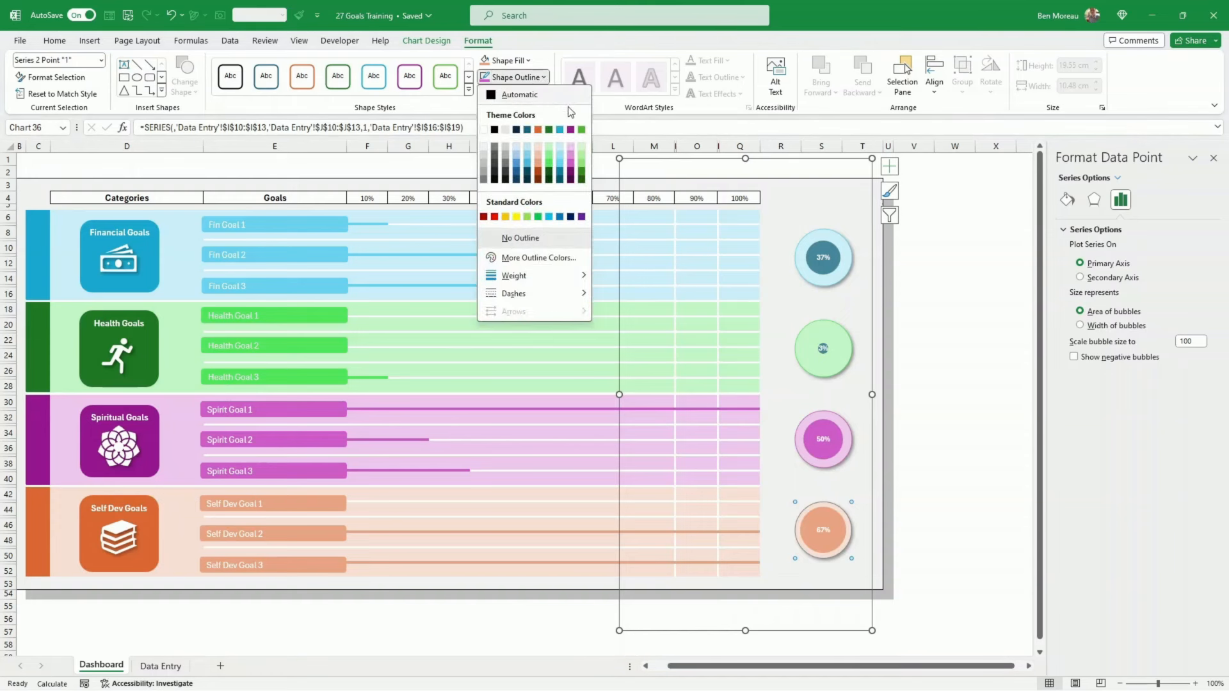
click(995, 355)
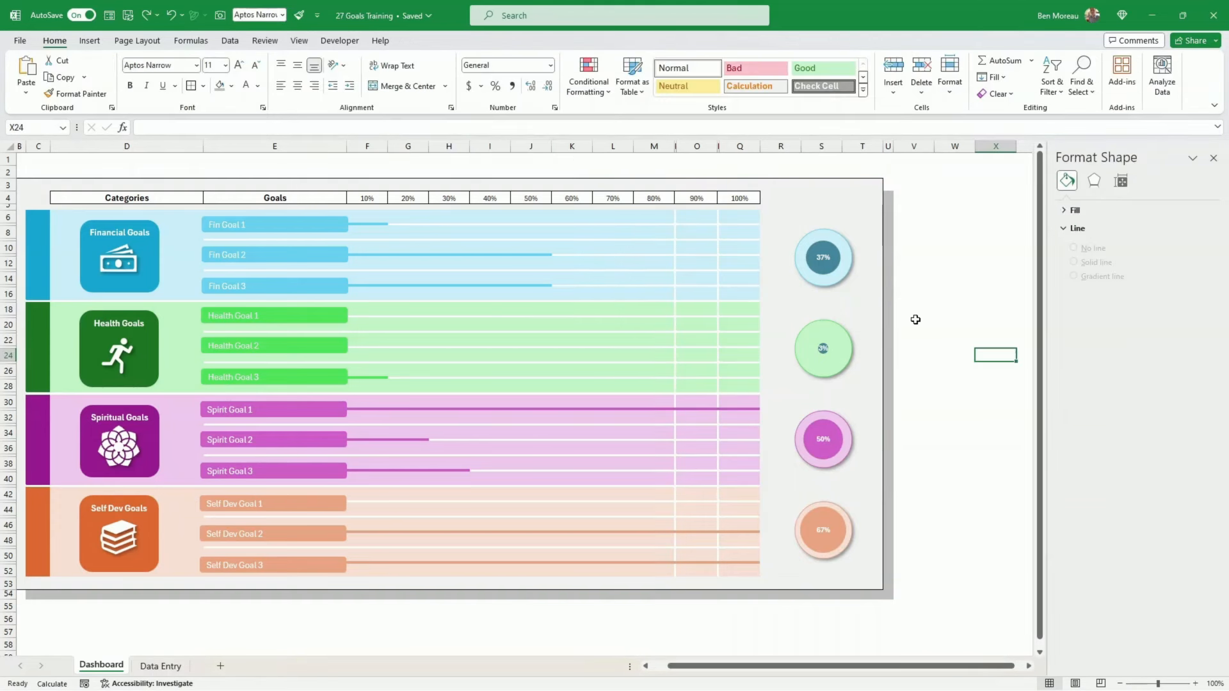
click(941, 307)
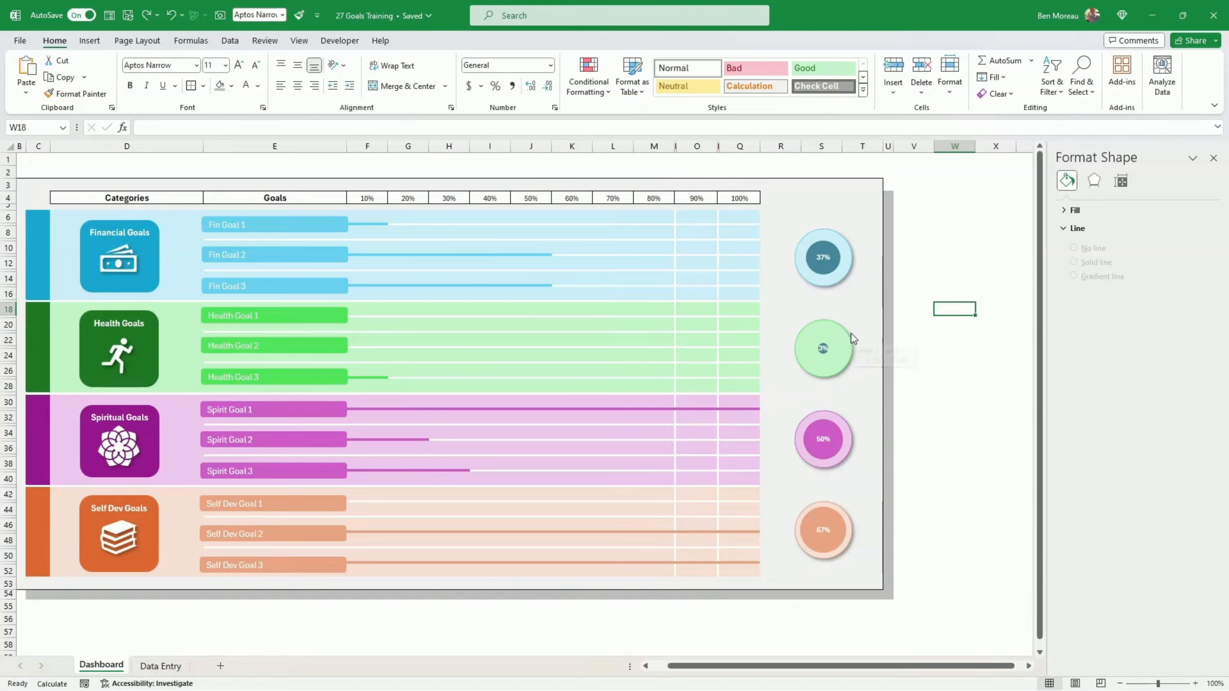
mouse_move(836, 342)
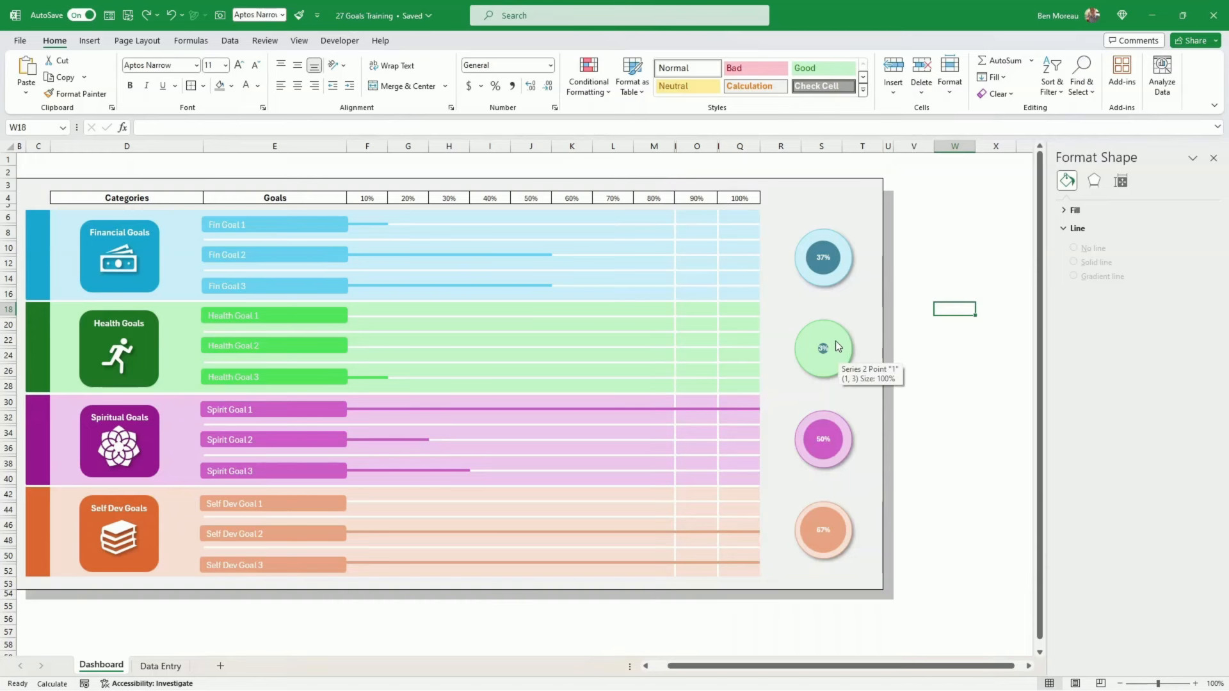
click(950, 328)
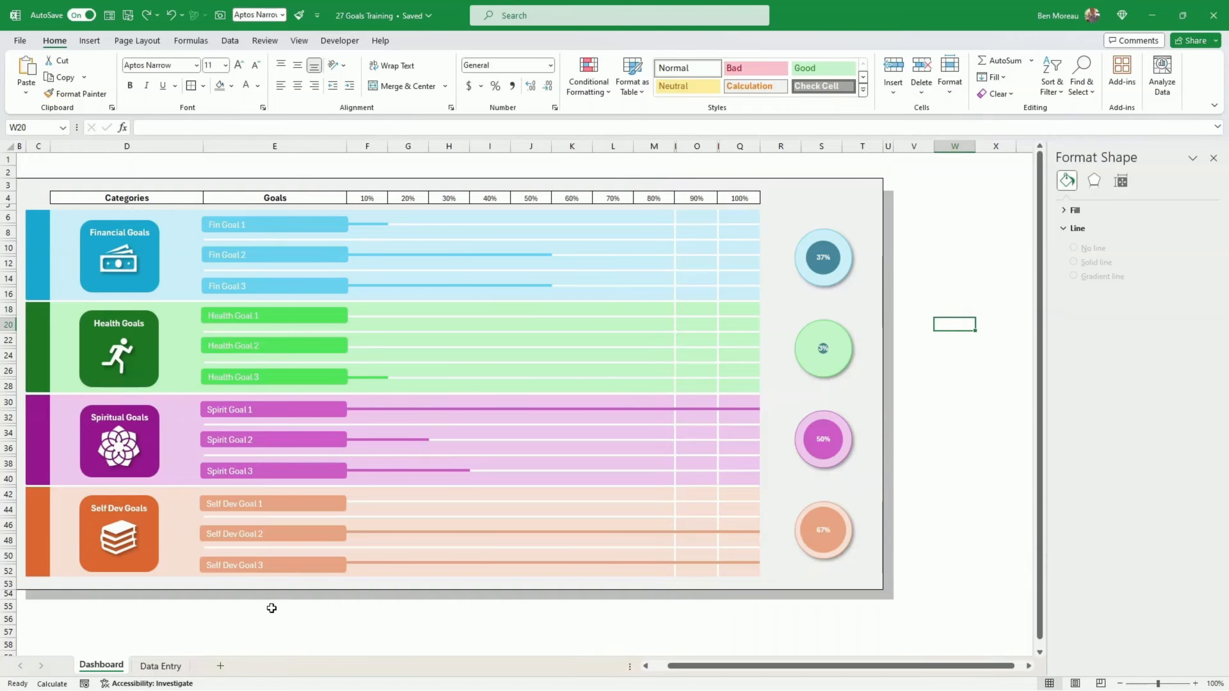
Fill the dashboard's shadow strips, U4:U54 and C54:T54, with a darker grey.
drag(271, 616, 13, 619)
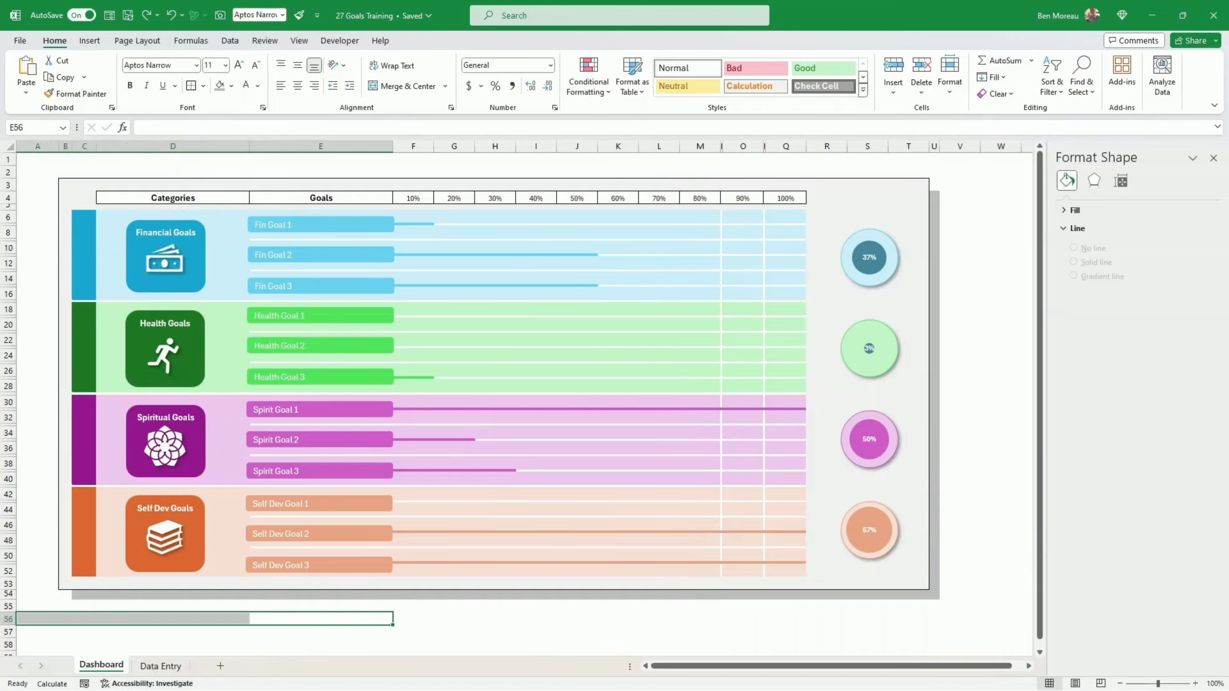
click(934, 198)
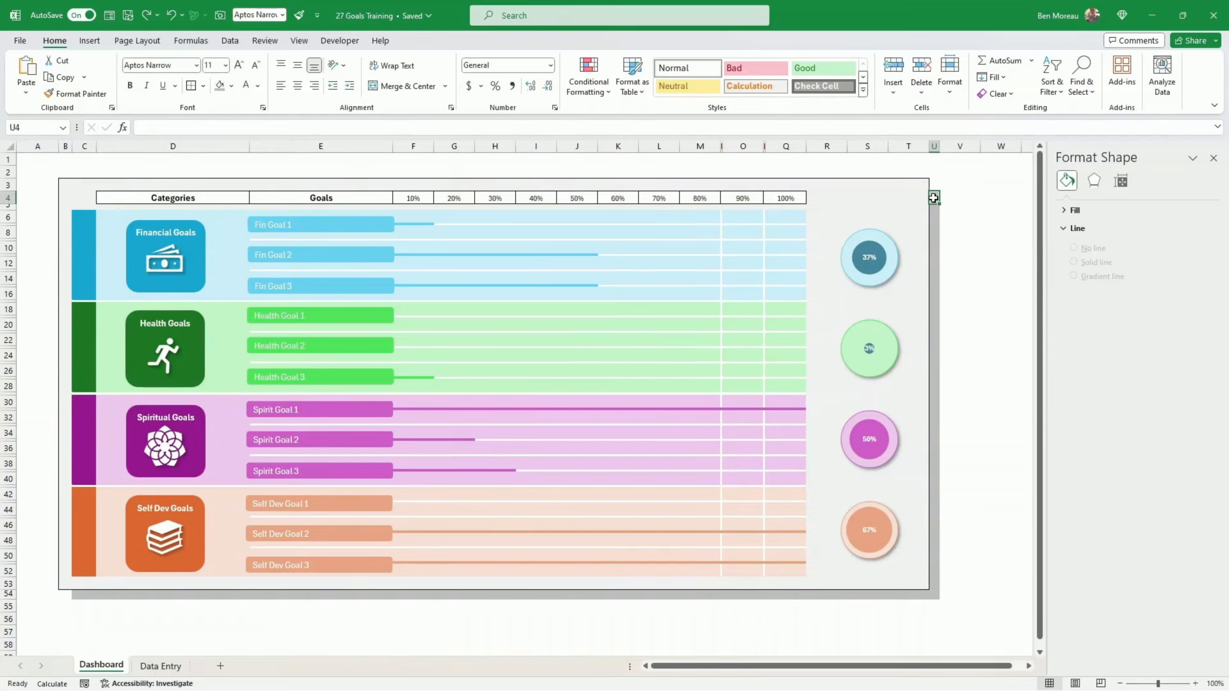
drag(934, 198, 938, 594)
click(231, 86)
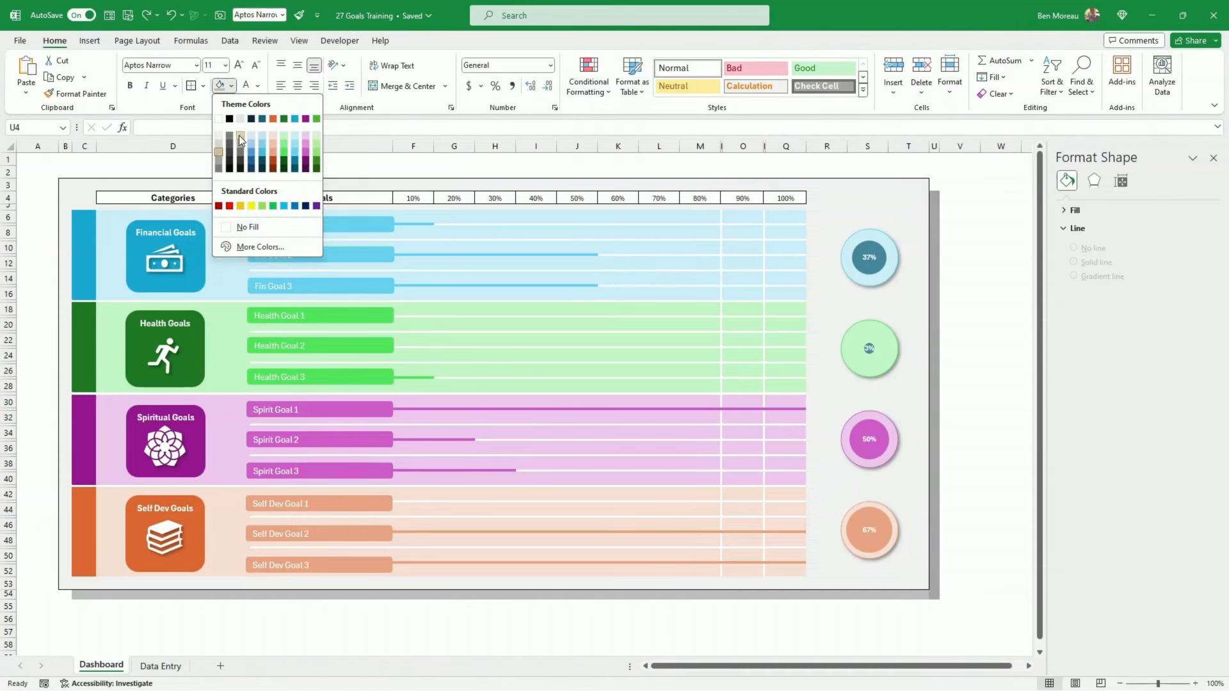
click(218, 169)
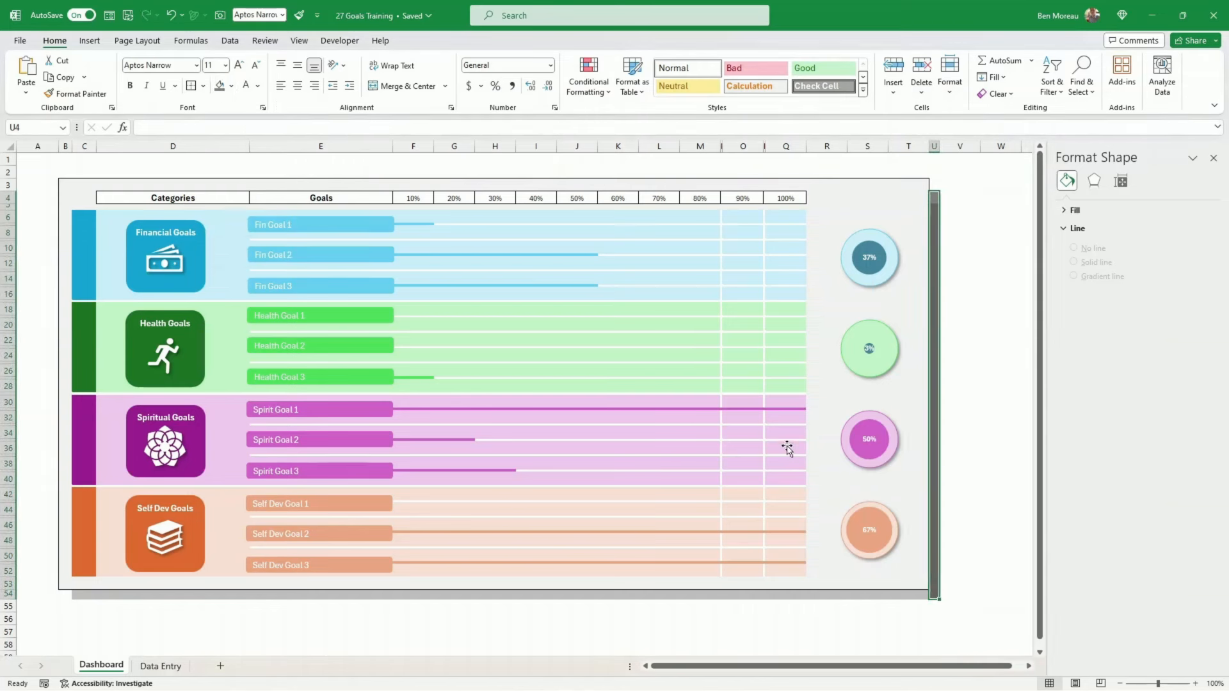
drag(924, 590, 94, 582)
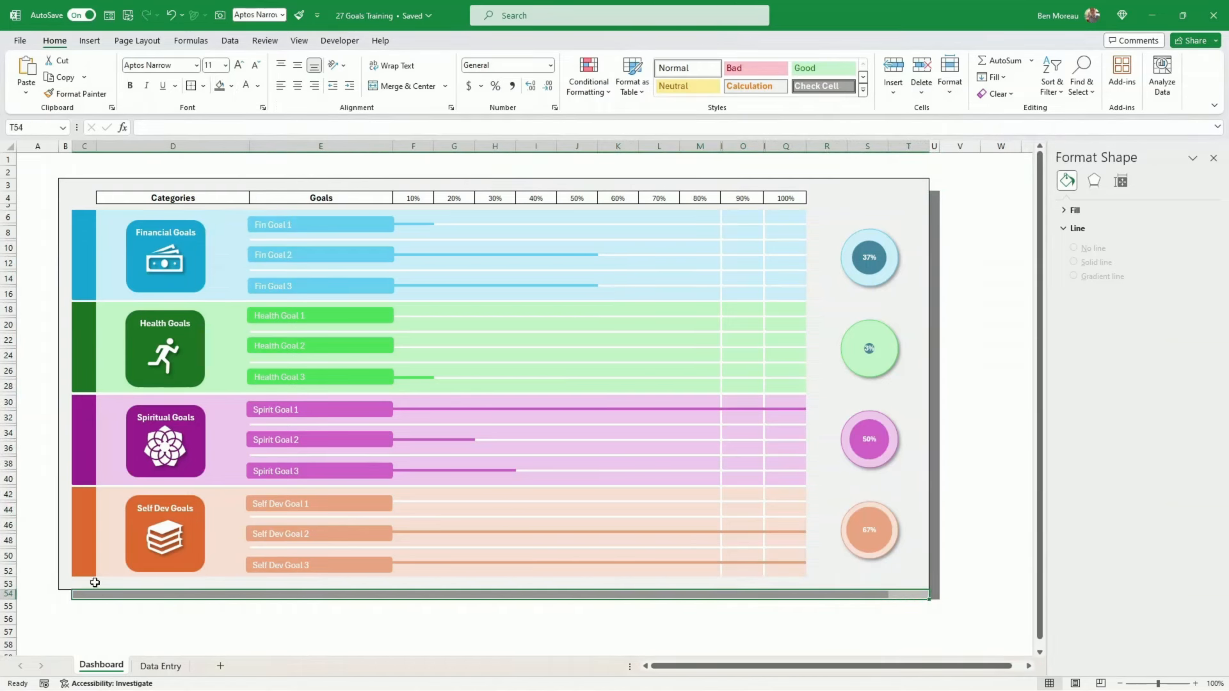
click(221, 86)
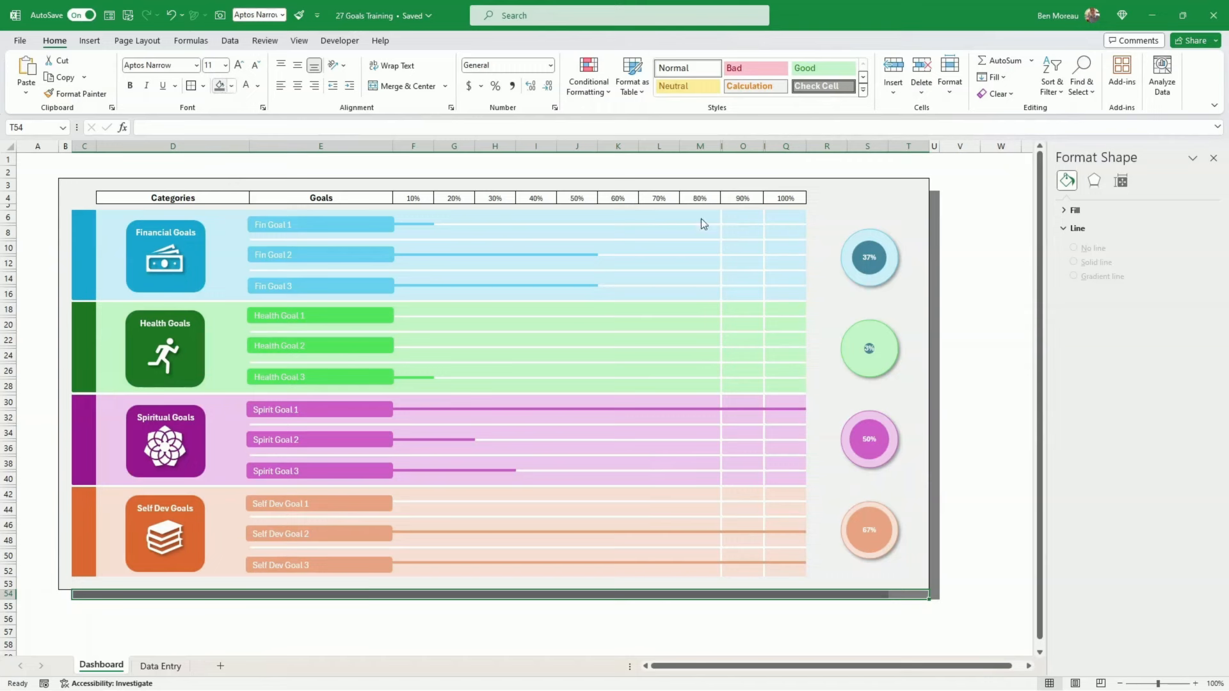
click(1008, 496)
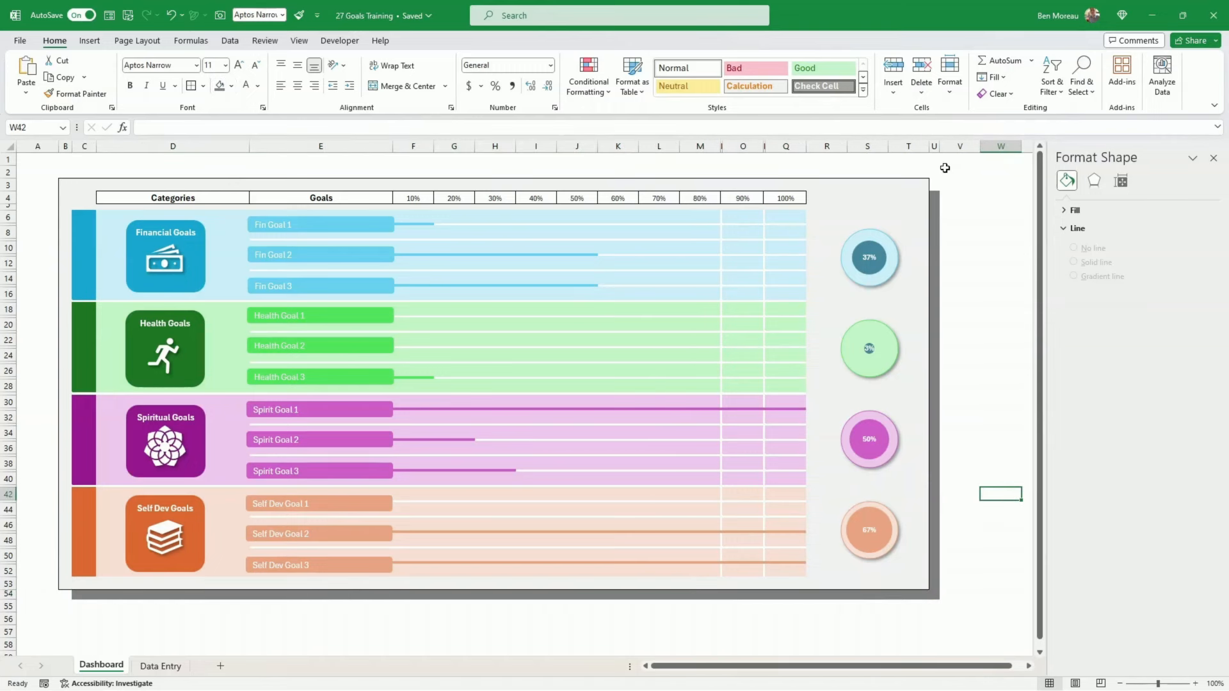
click(971, 308)
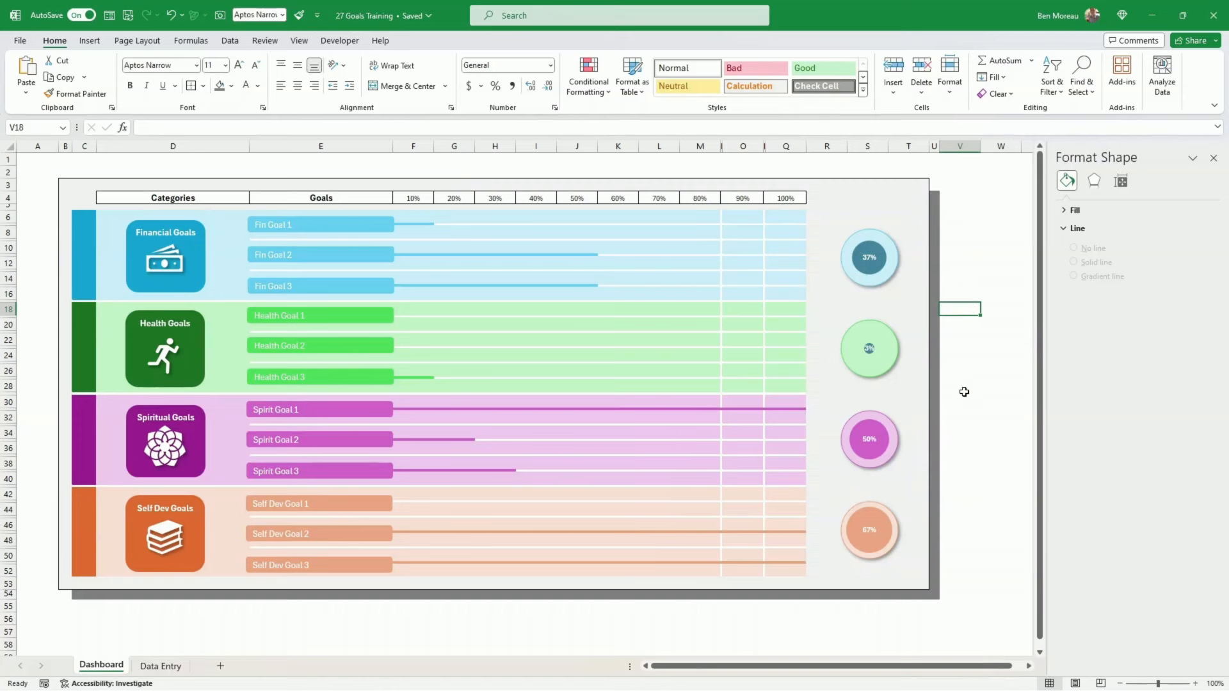
Fill the Self Dev Goals inner bubble with its category's dark orange and darken the outlines of the outer bubbles.
click(878, 542)
click(878, 539)
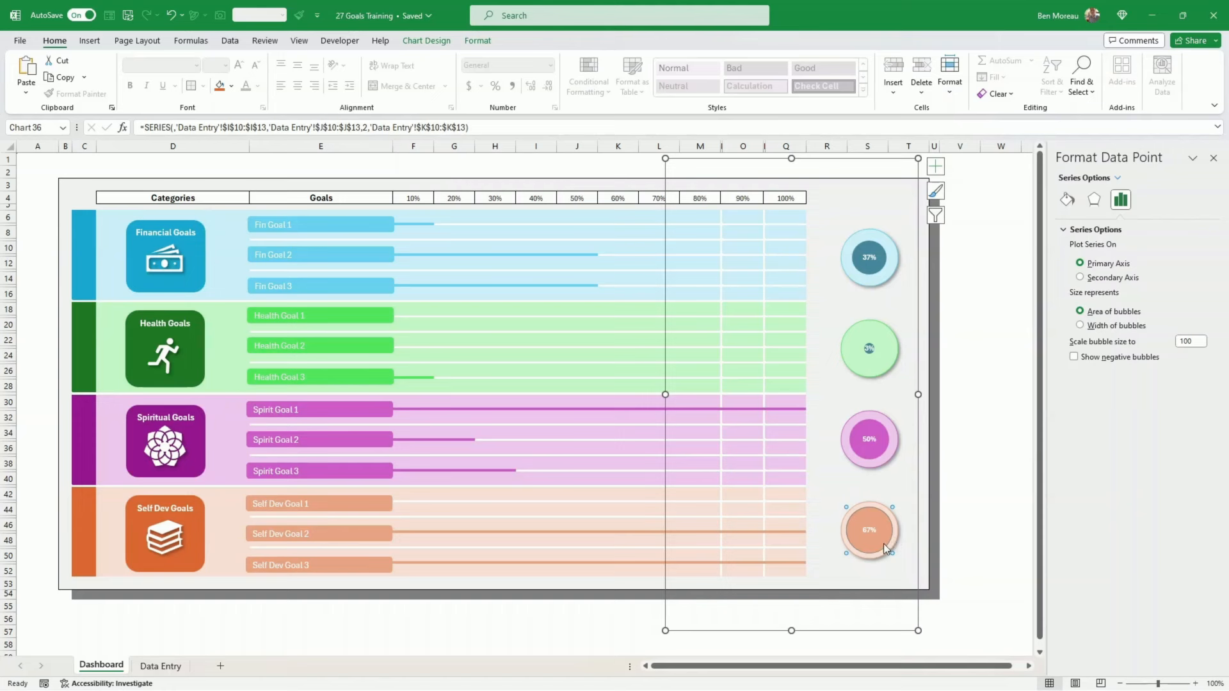
click(220, 85)
key(Escape)
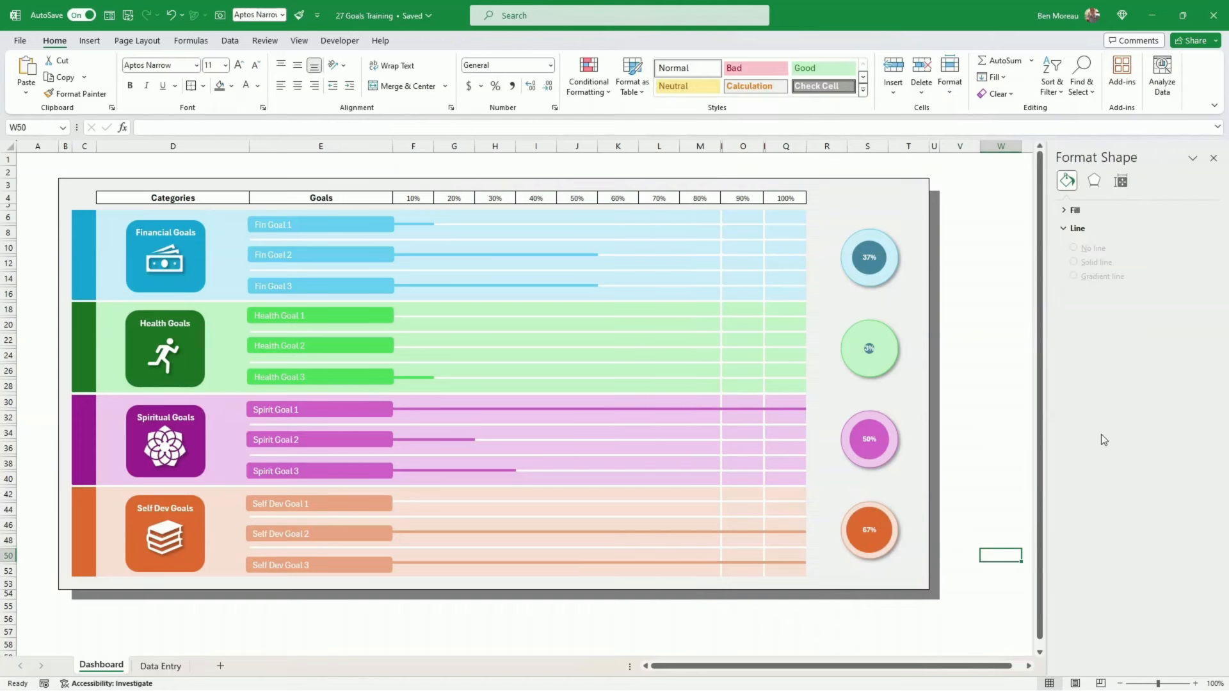
key(Page_Up)
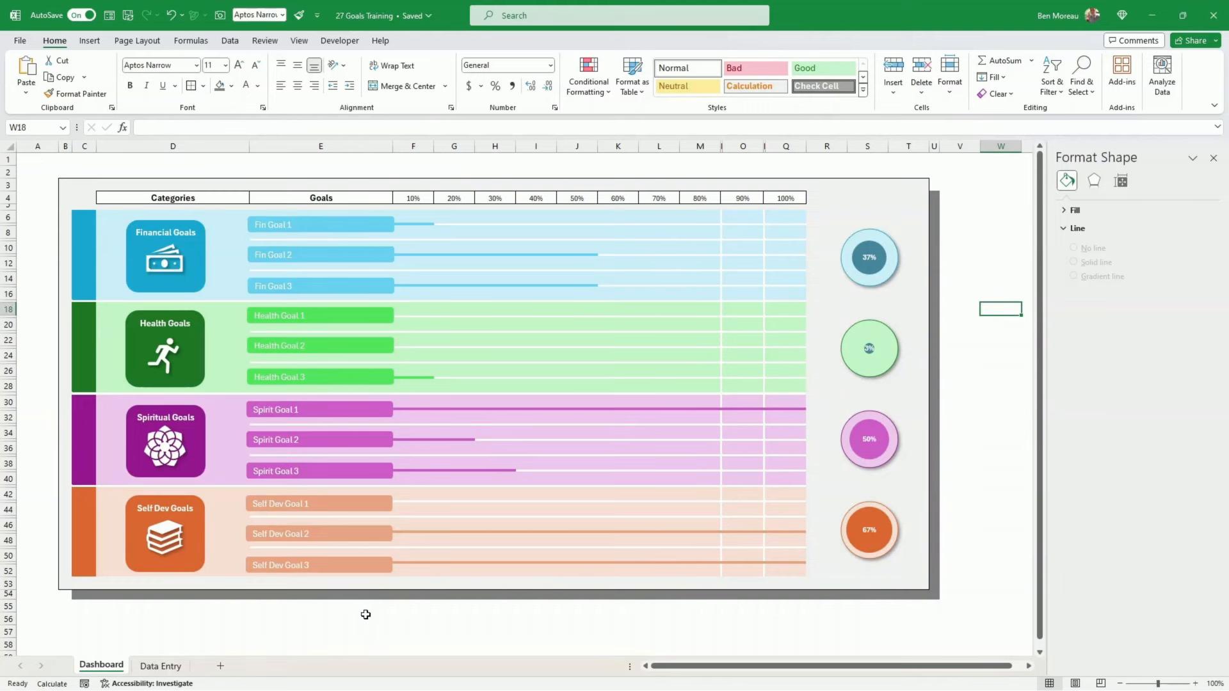
Change the workbook's theme colours to the Blue II palette.
drag(332, 625, 64, 625)
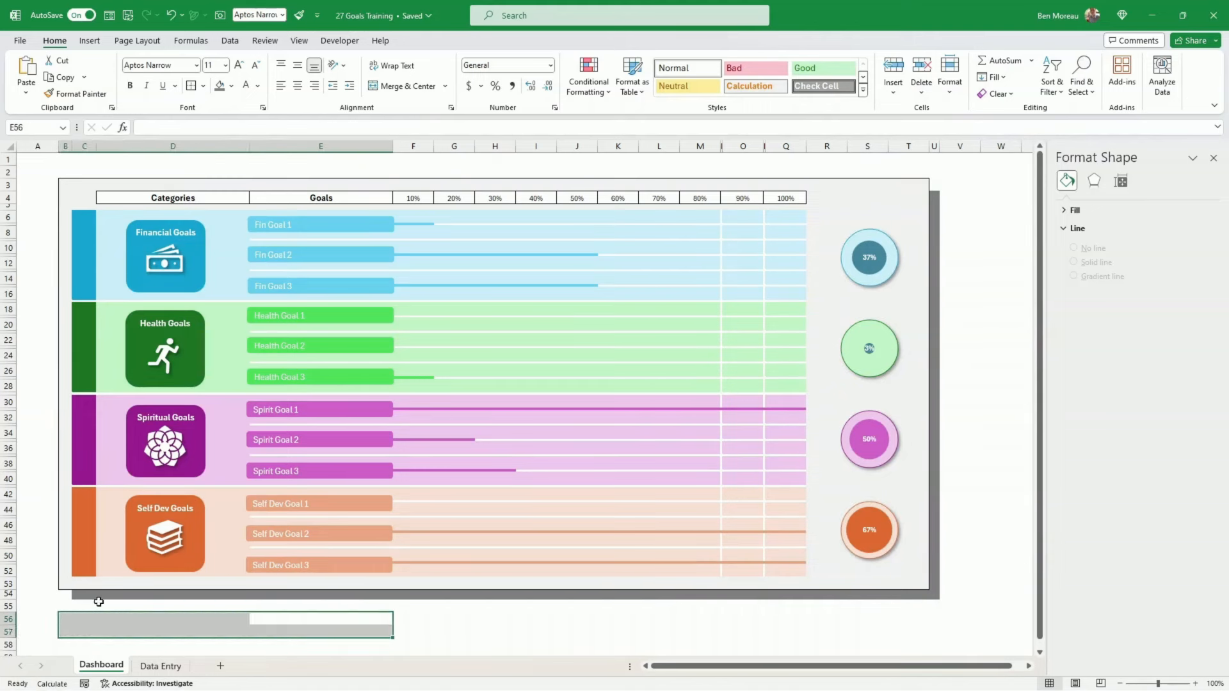
click(142, 43)
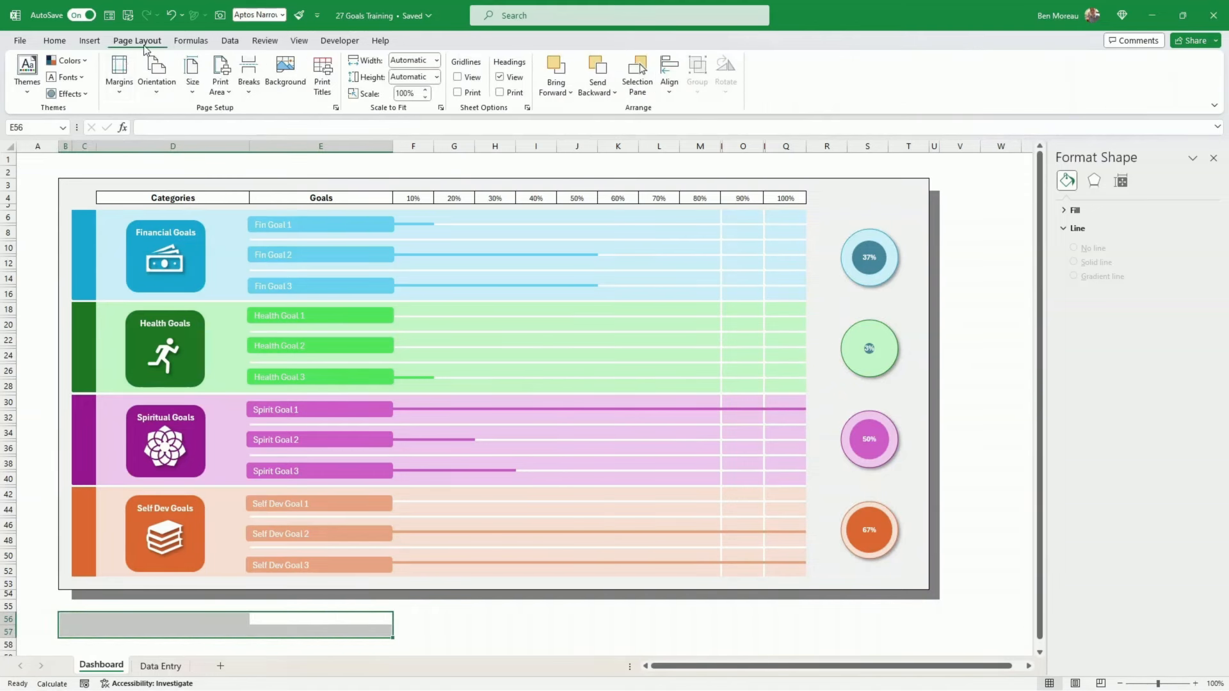
click(67, 60)
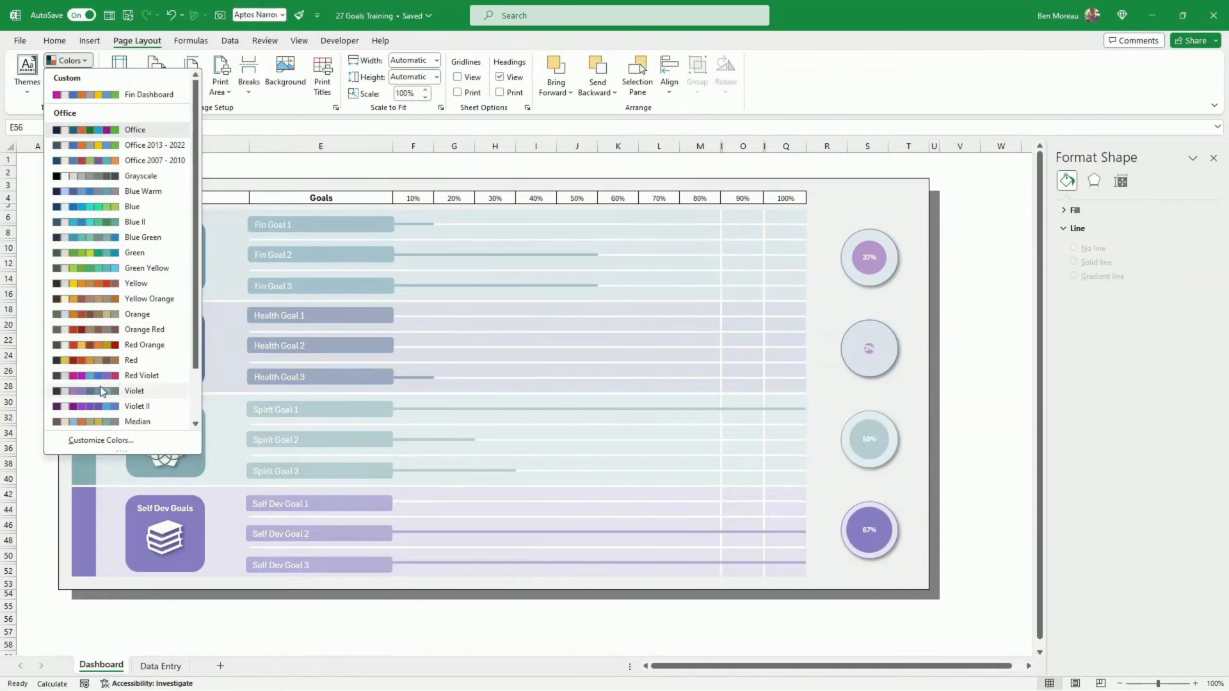
scroll(97, 381, down, 2)
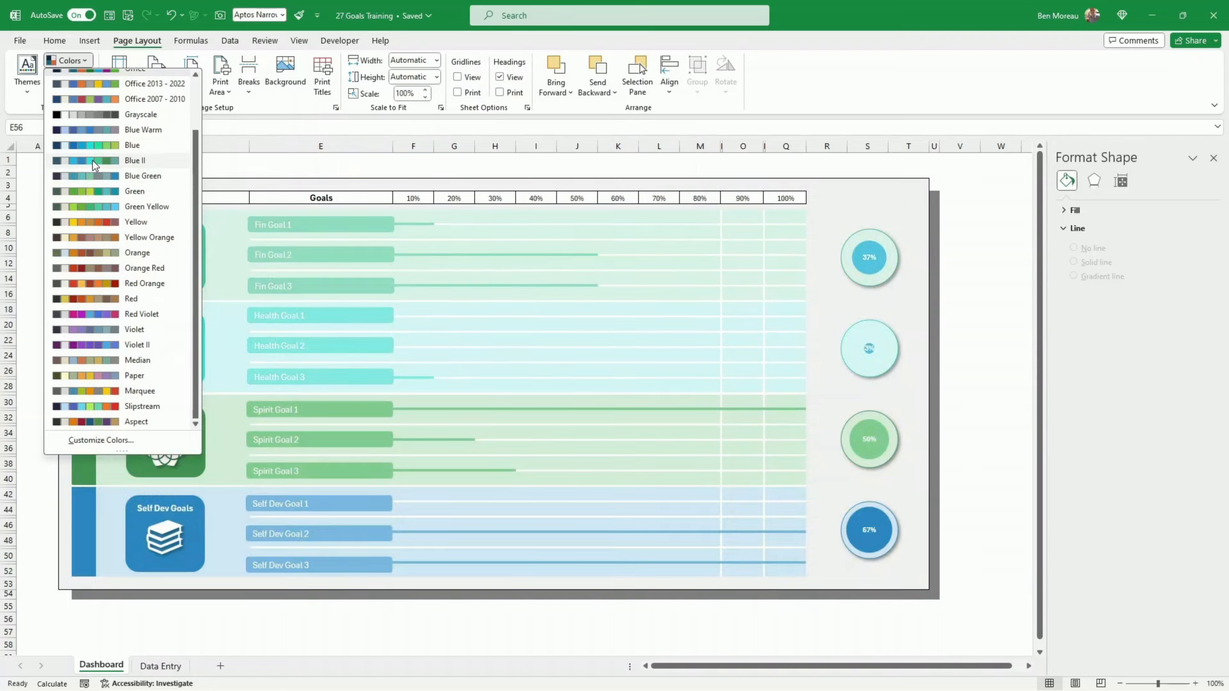
click(93, 160)
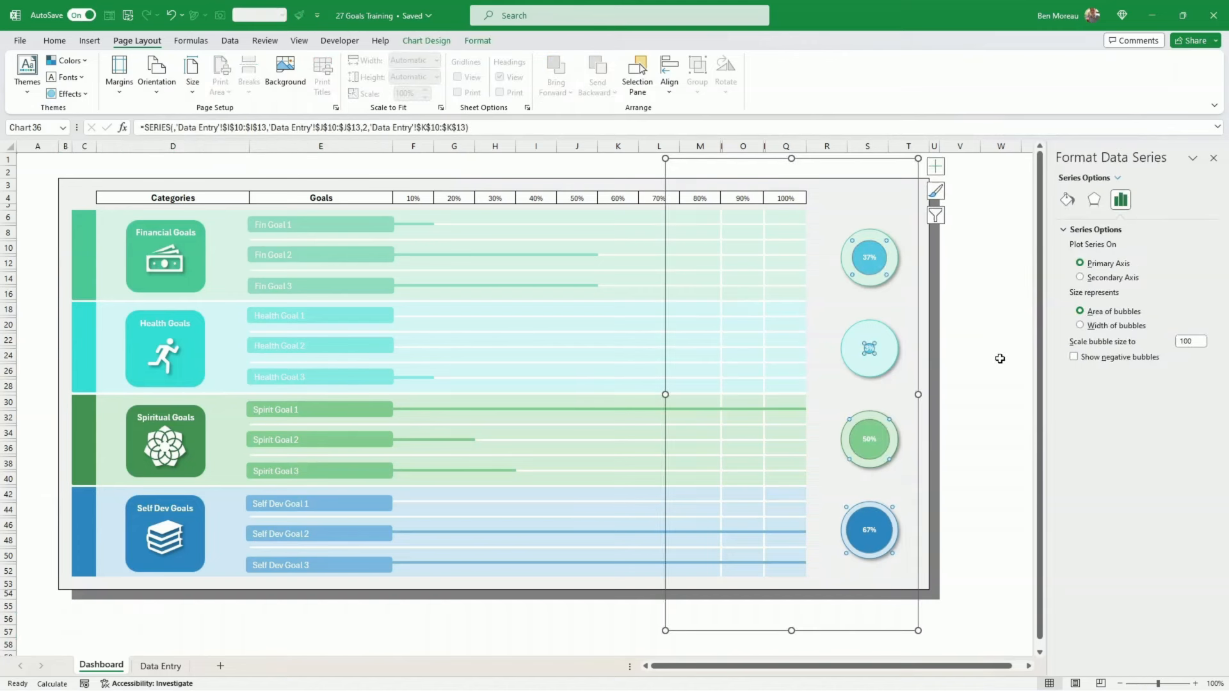
click(1001, 358)
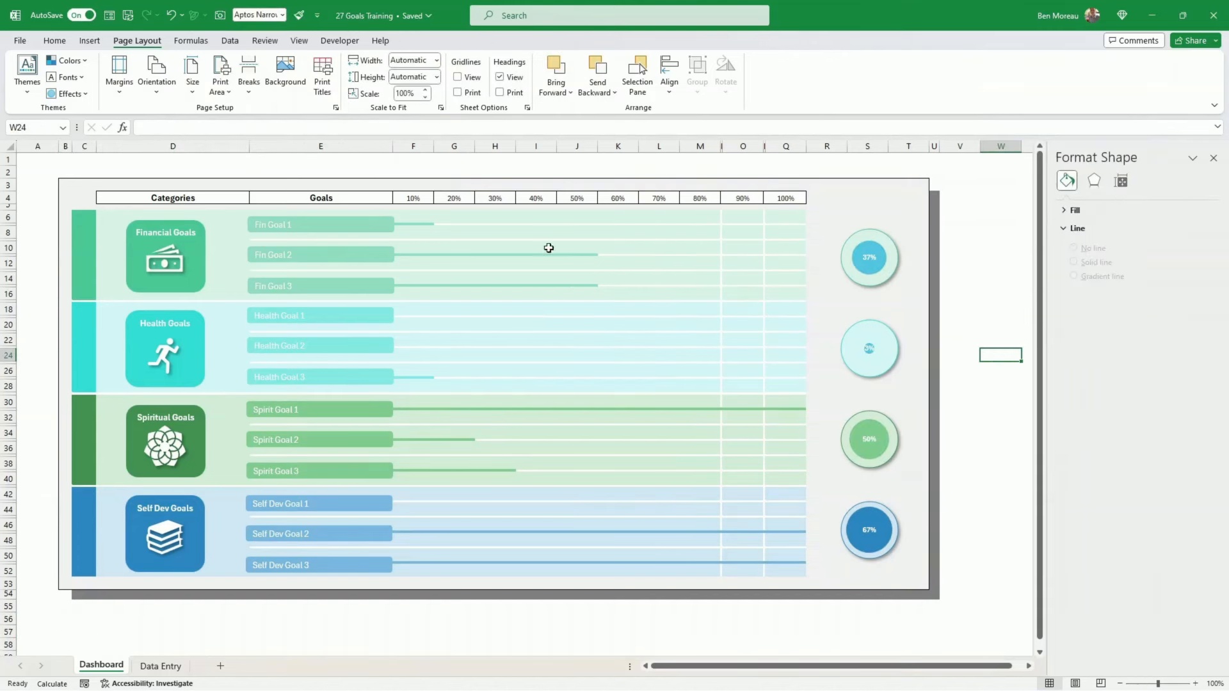
Fill cells G8:I8 in the Financial Goals section with a custom dark green from outside the theme palette.
drag(524, 233, 469, 237)
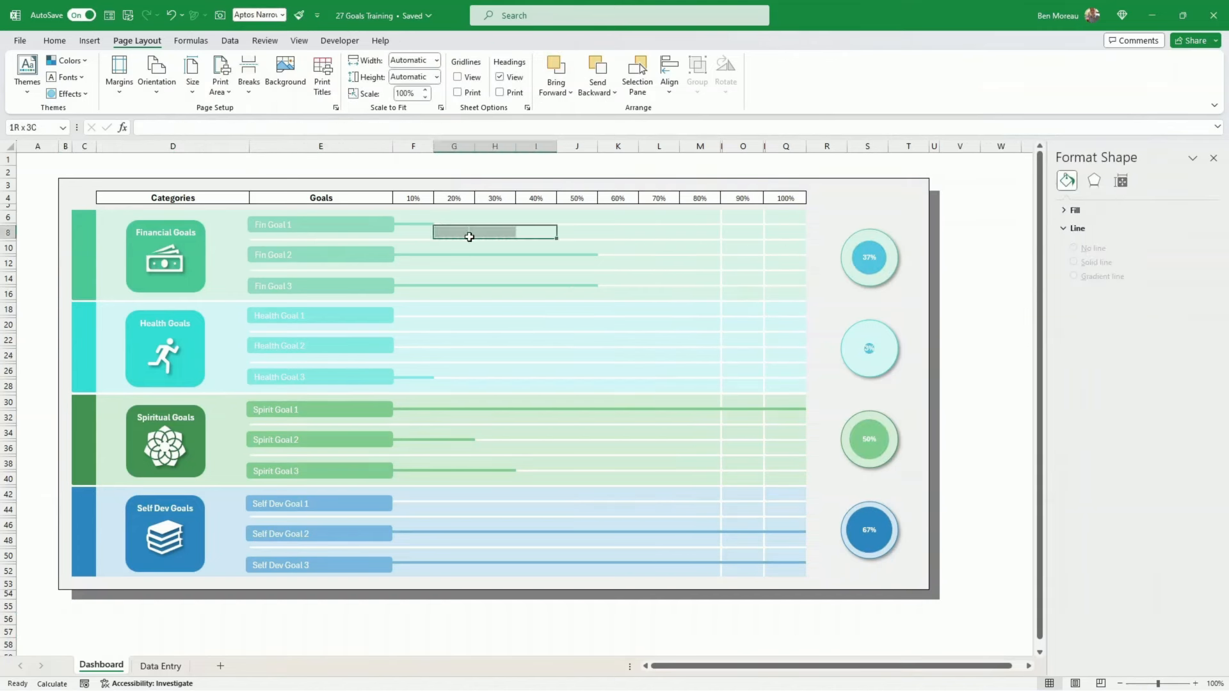
click(55, 40)
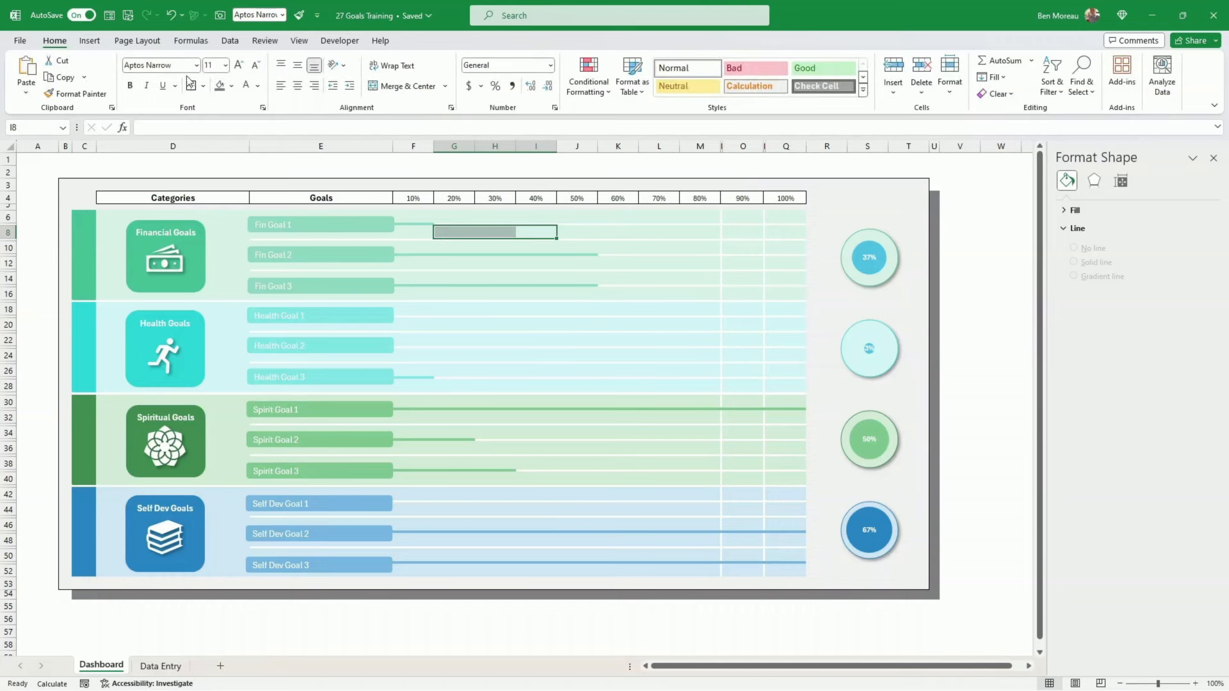
click(232, 90)
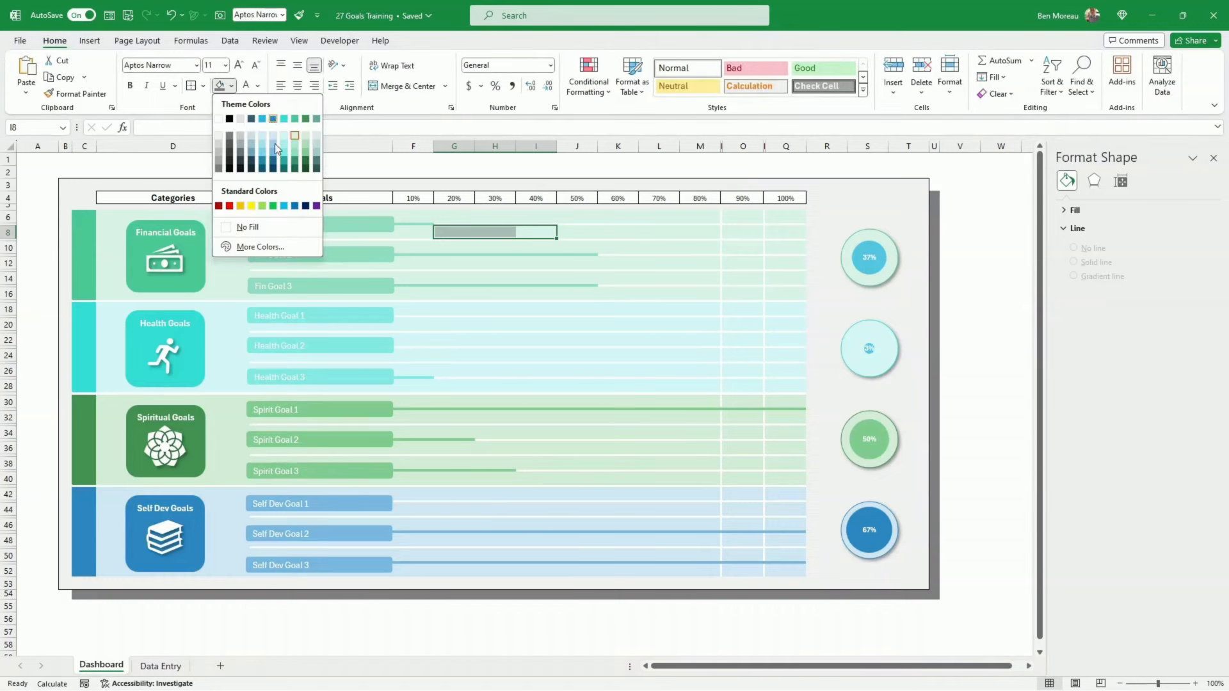
click(260, 248)
drag(919, 244, 919, 288)
click(961, 207)
Preview the Office theme colours on the dashboard without applying them, to compare the custom-filled cells with the theme-coloured ones.
click(728, 296)
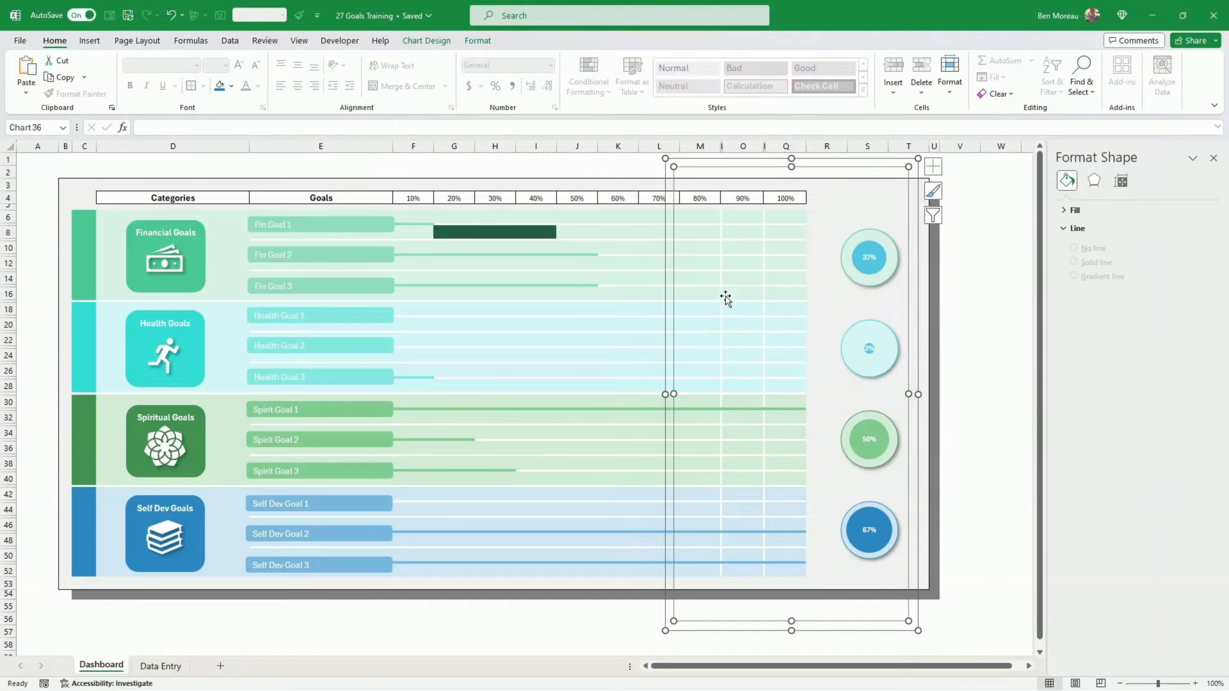
click(137, 41)
right_click(88, 61)
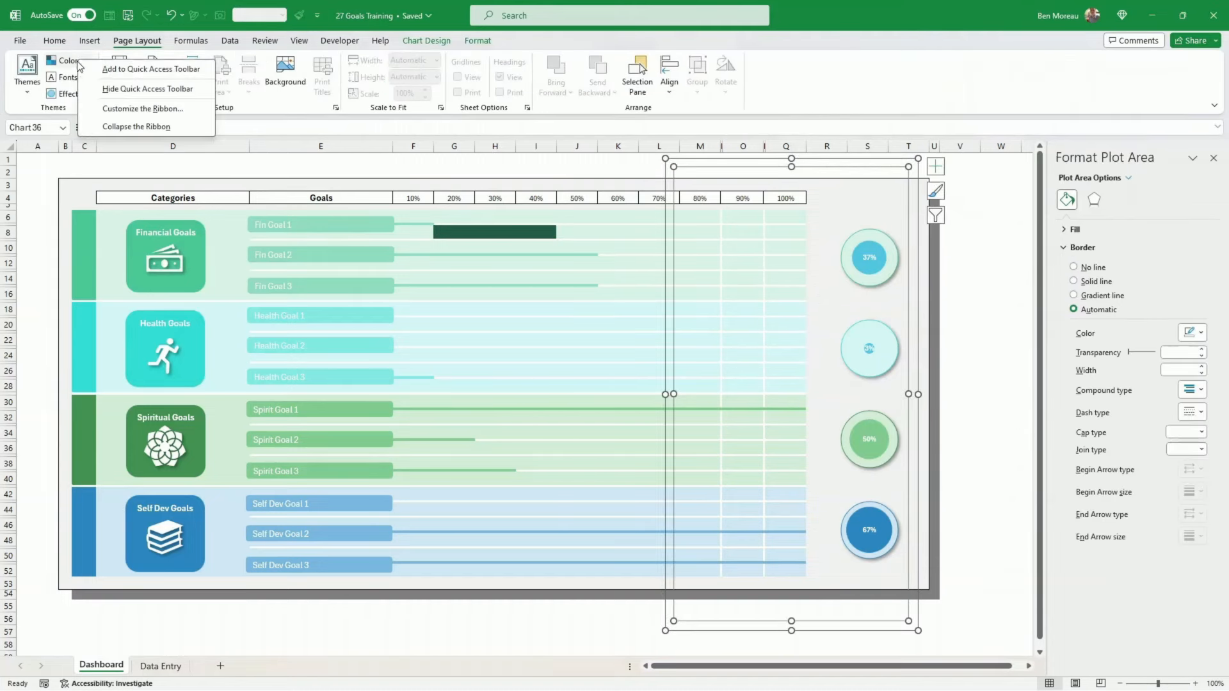
click(77, 60)
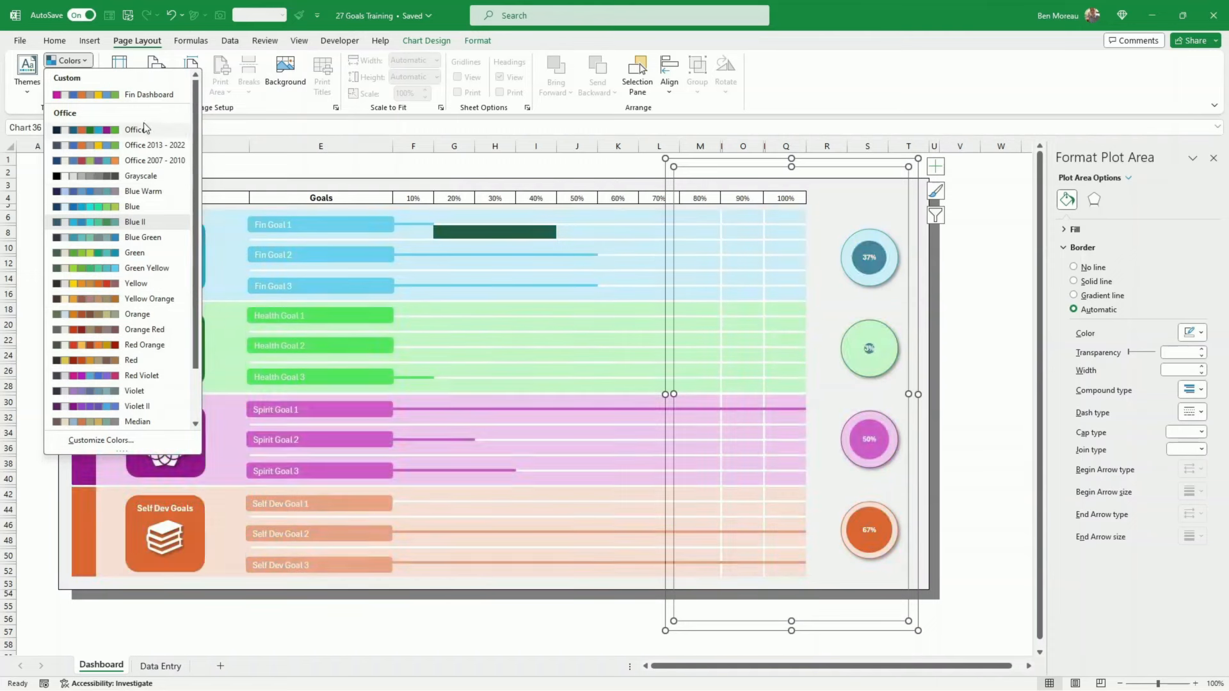
click(400, 279)
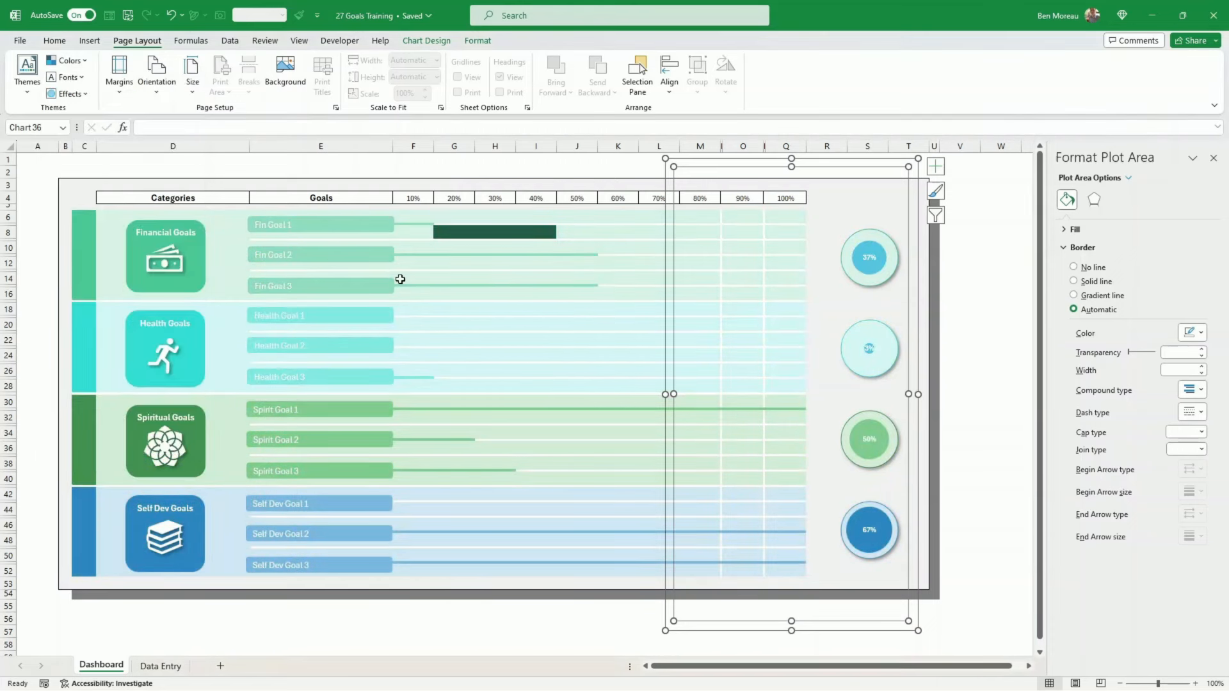
Open the fill colour choices to examine the theme, standard and recent colours.
click(44, 39)
click(231, 87)
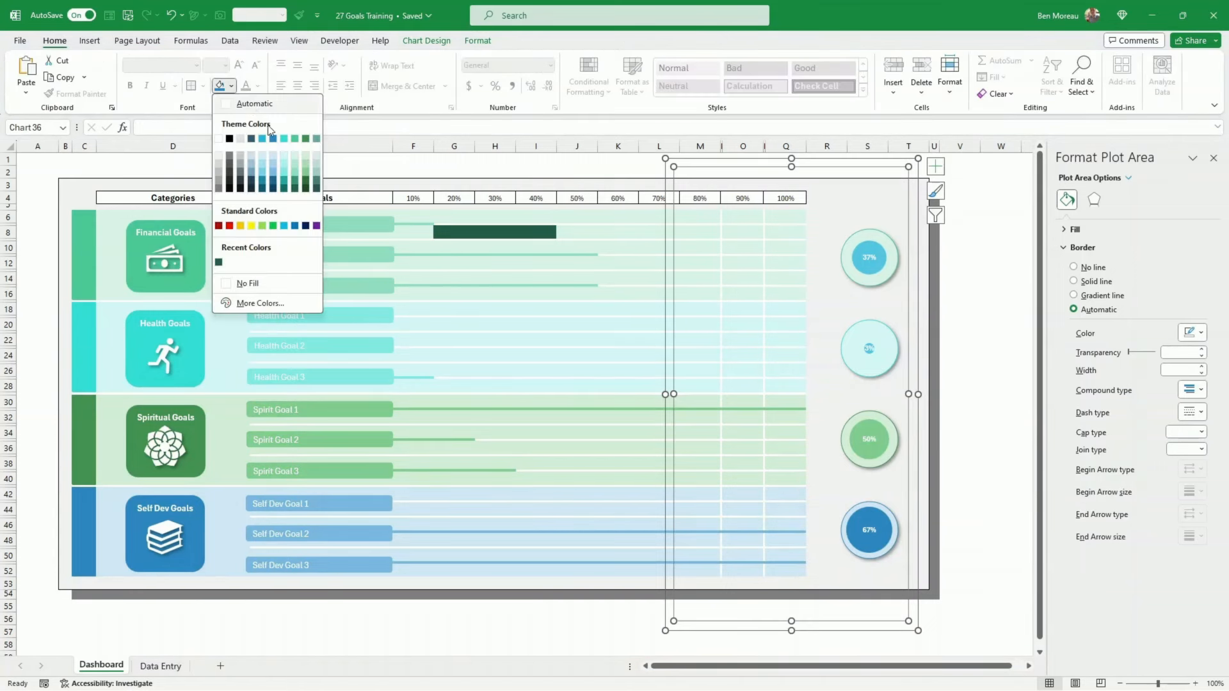